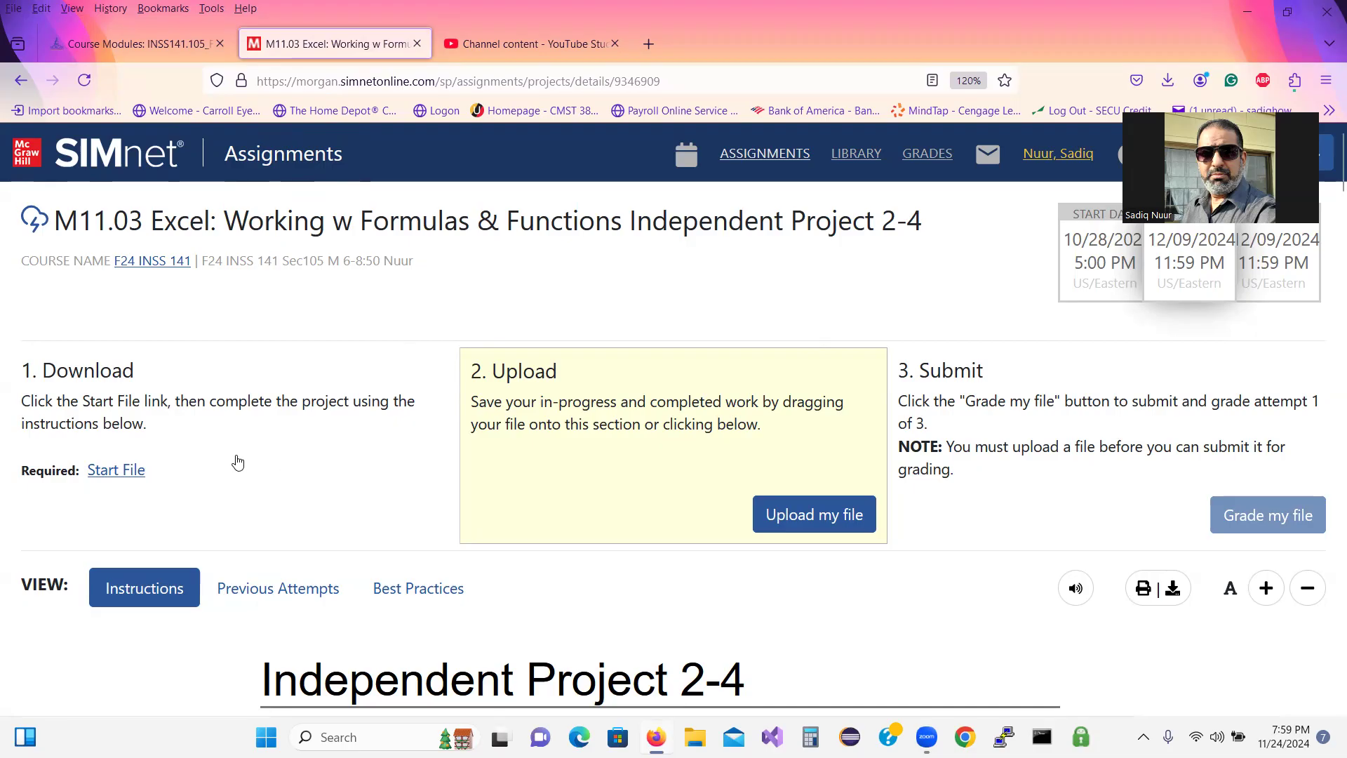
Download the project's start file and open the downloaded CentralSierra-02 workbook in Excel.
left_click(188, 484)
key("ctrl")
key("ctrl")
key("ctrl")
key("ctrl")
key("ctrl")
key("ctrl")
key("ctrl")
key("ctrl")
key("ctrl")
key("ctrl")
left_click(105, 476)
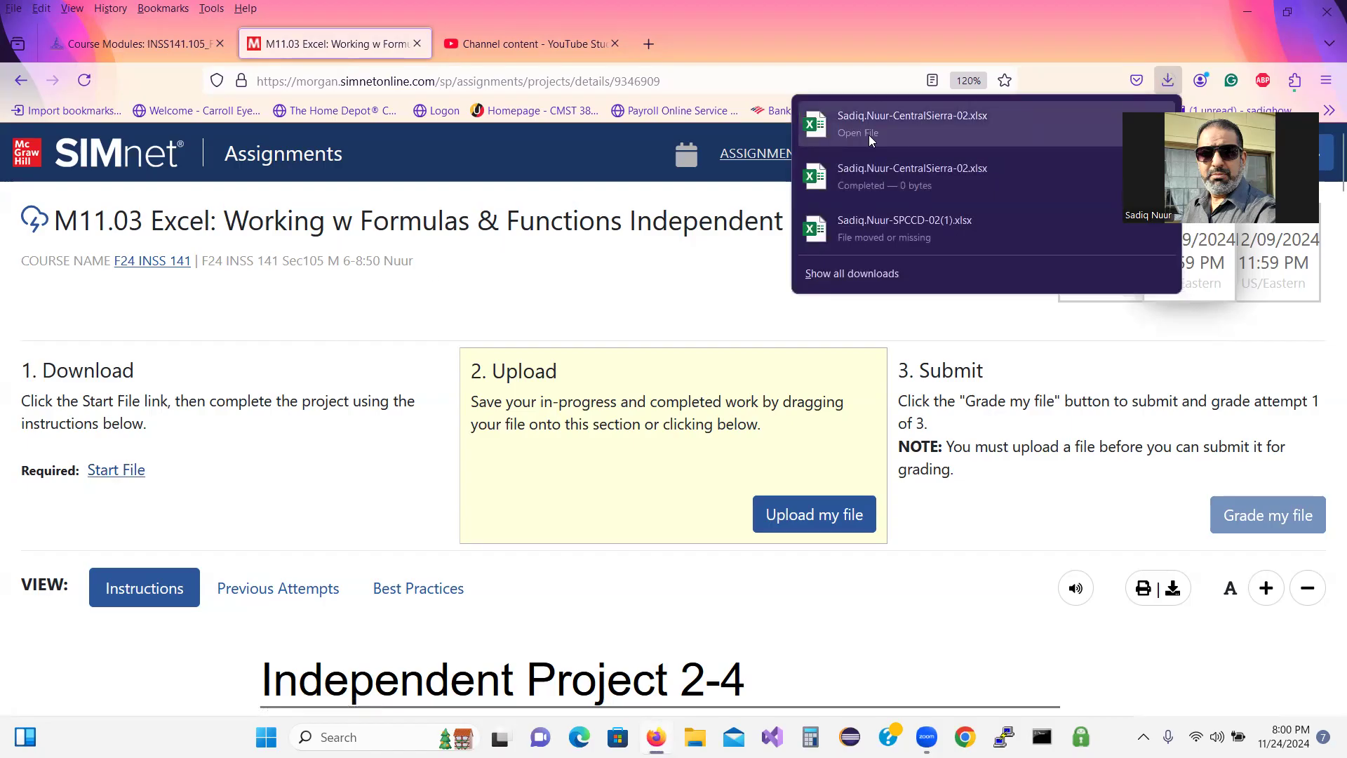
left_click(913, 122)
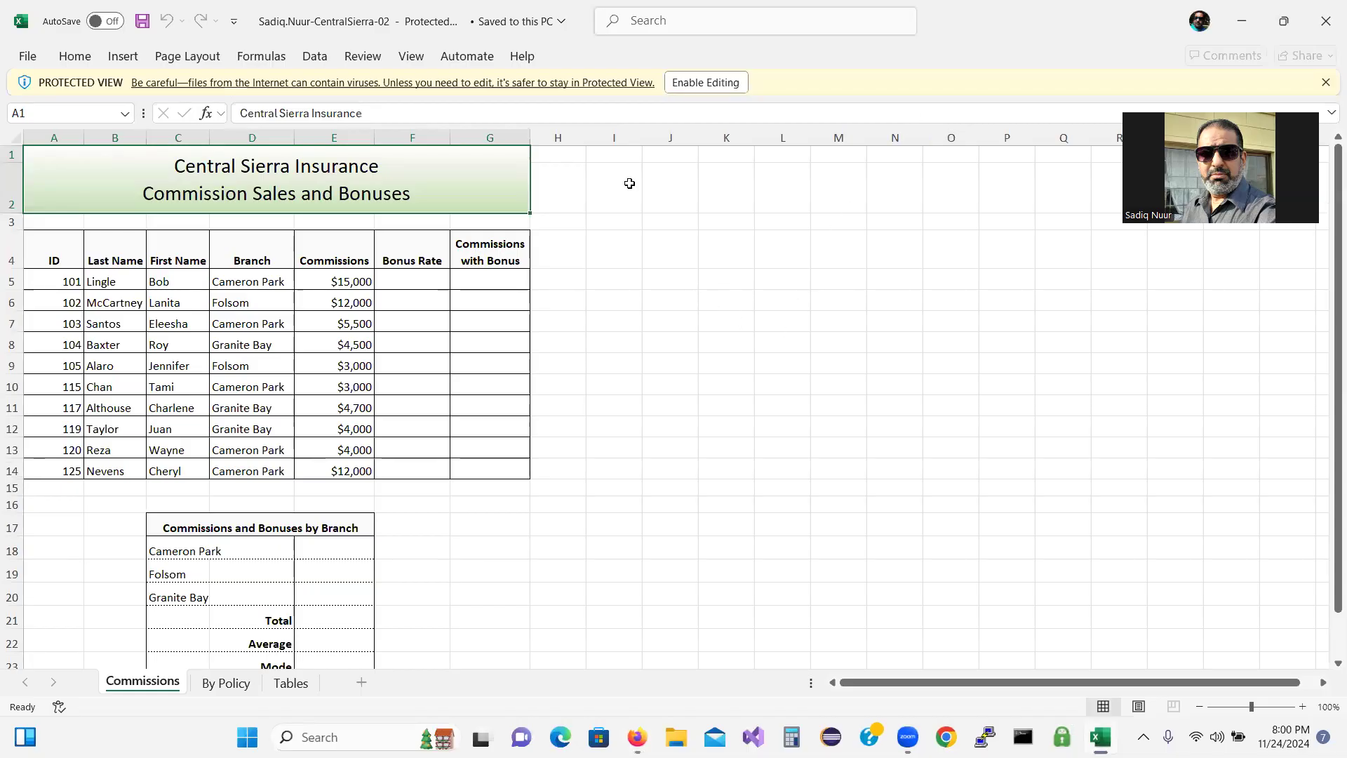
Enable editing for the CentralSierra-02 workbook opened in Protected View.
key("ctrl")
key("ctrl")
key("ctrl")
key("ctrl")
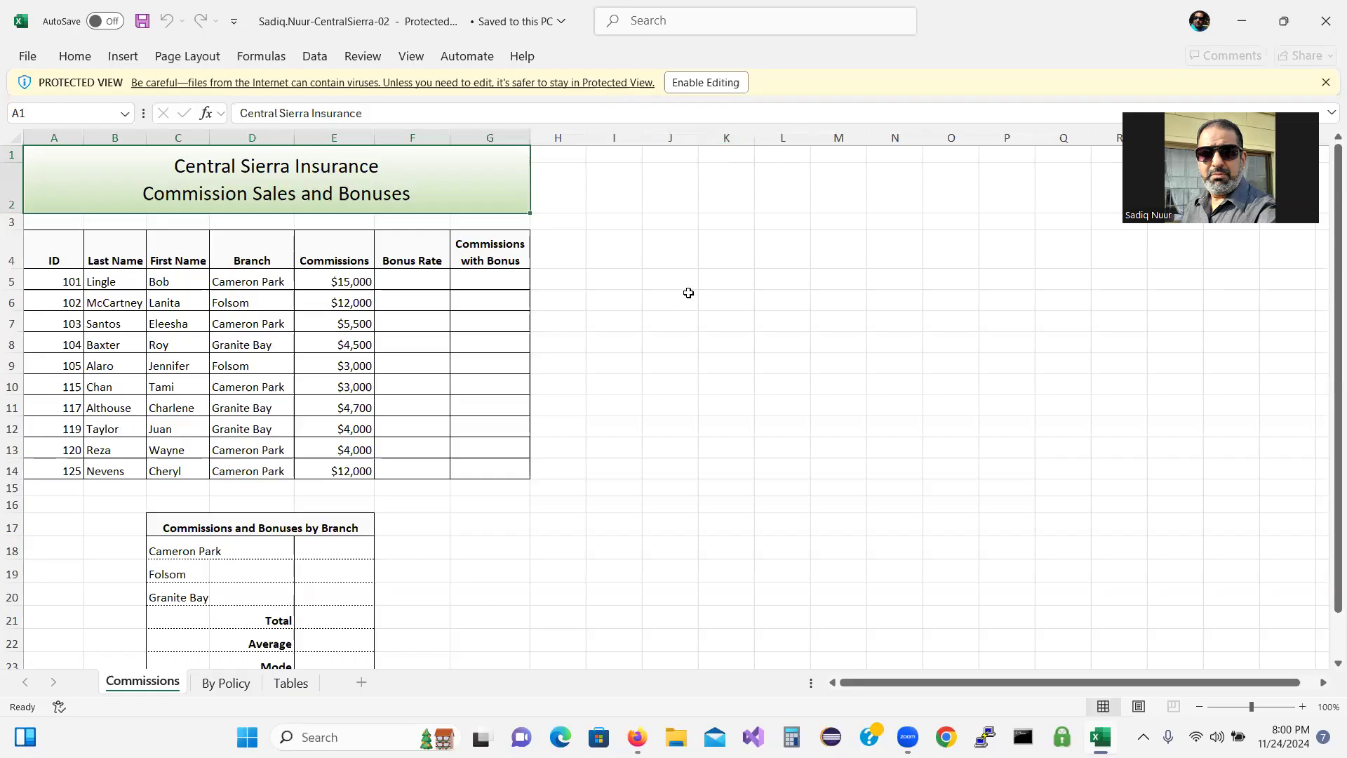
left_click(701, 87)
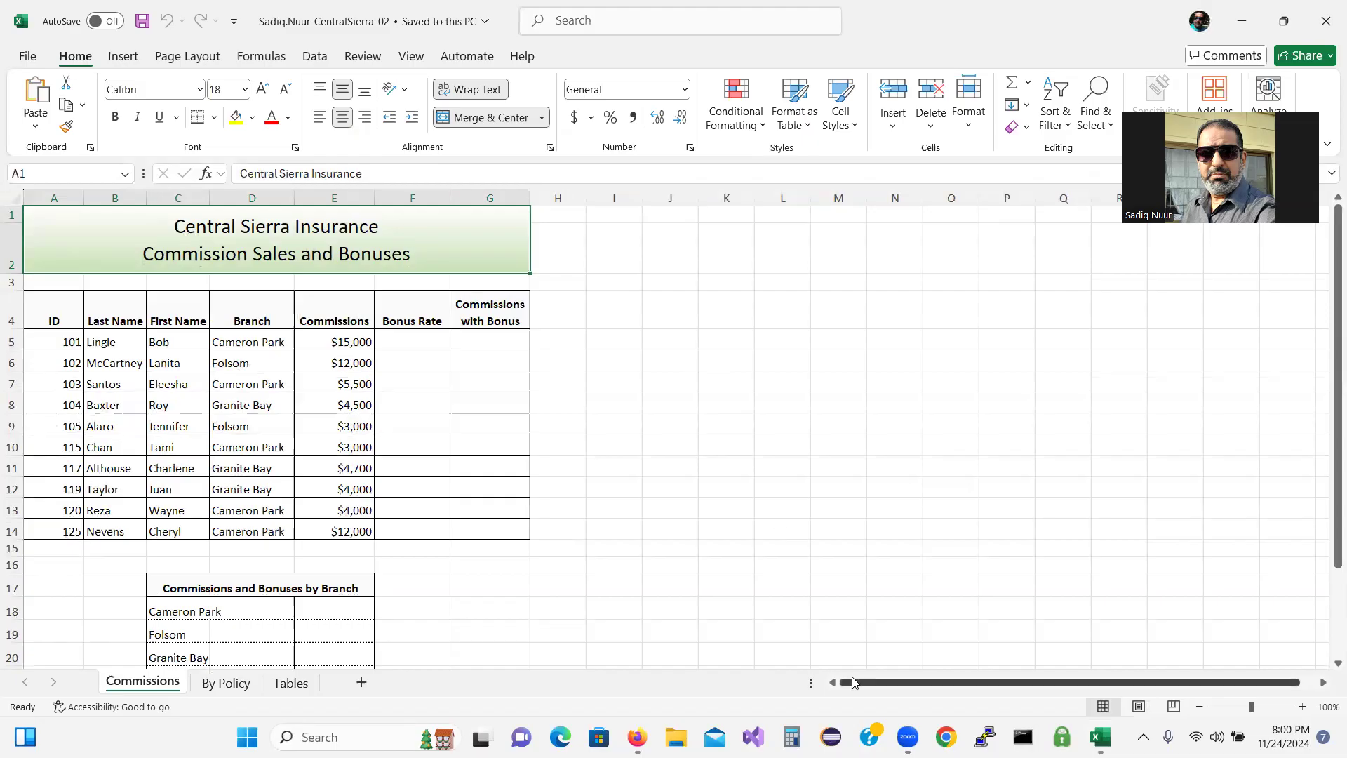
Switch to the SIMnet assignment page in Firefox and review the project introduction and the skills covered.
left_click(636, 736)
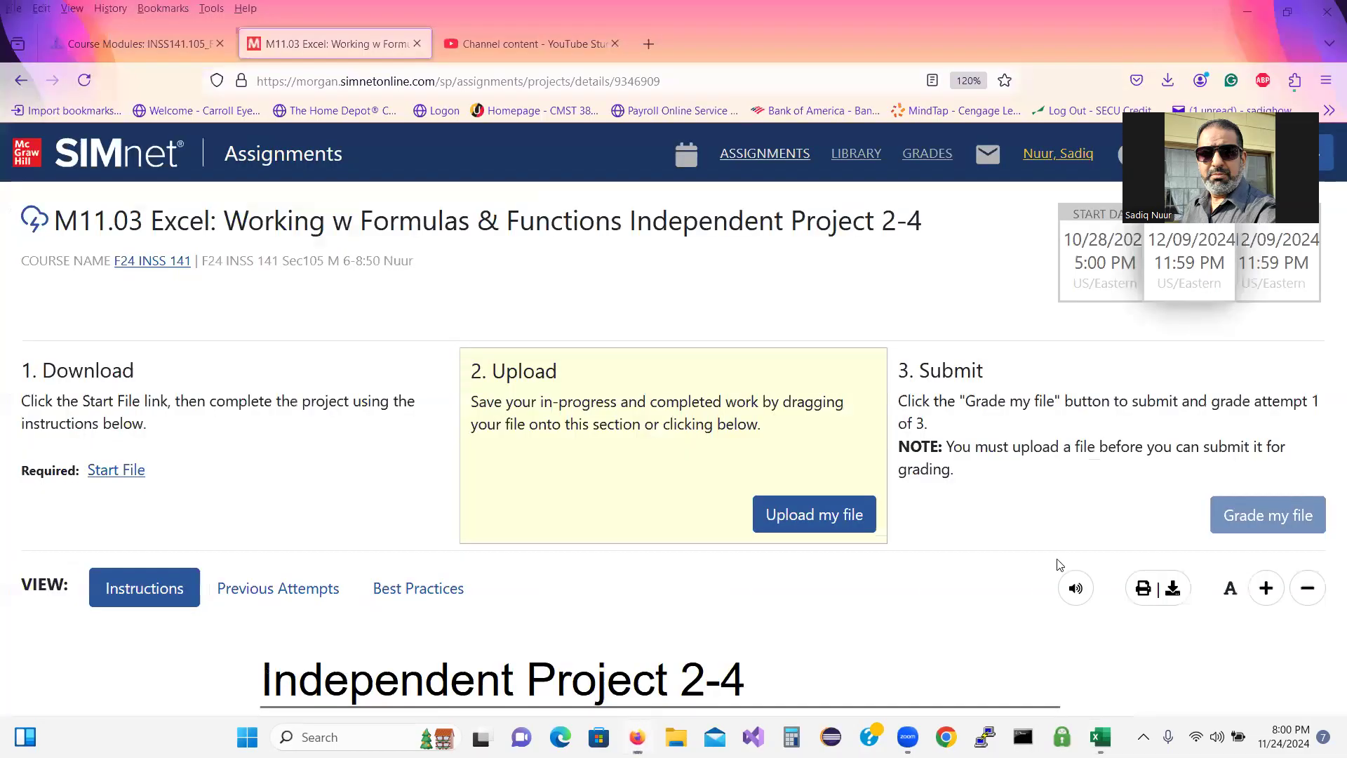
scroll(1327, 210, "down", 7)
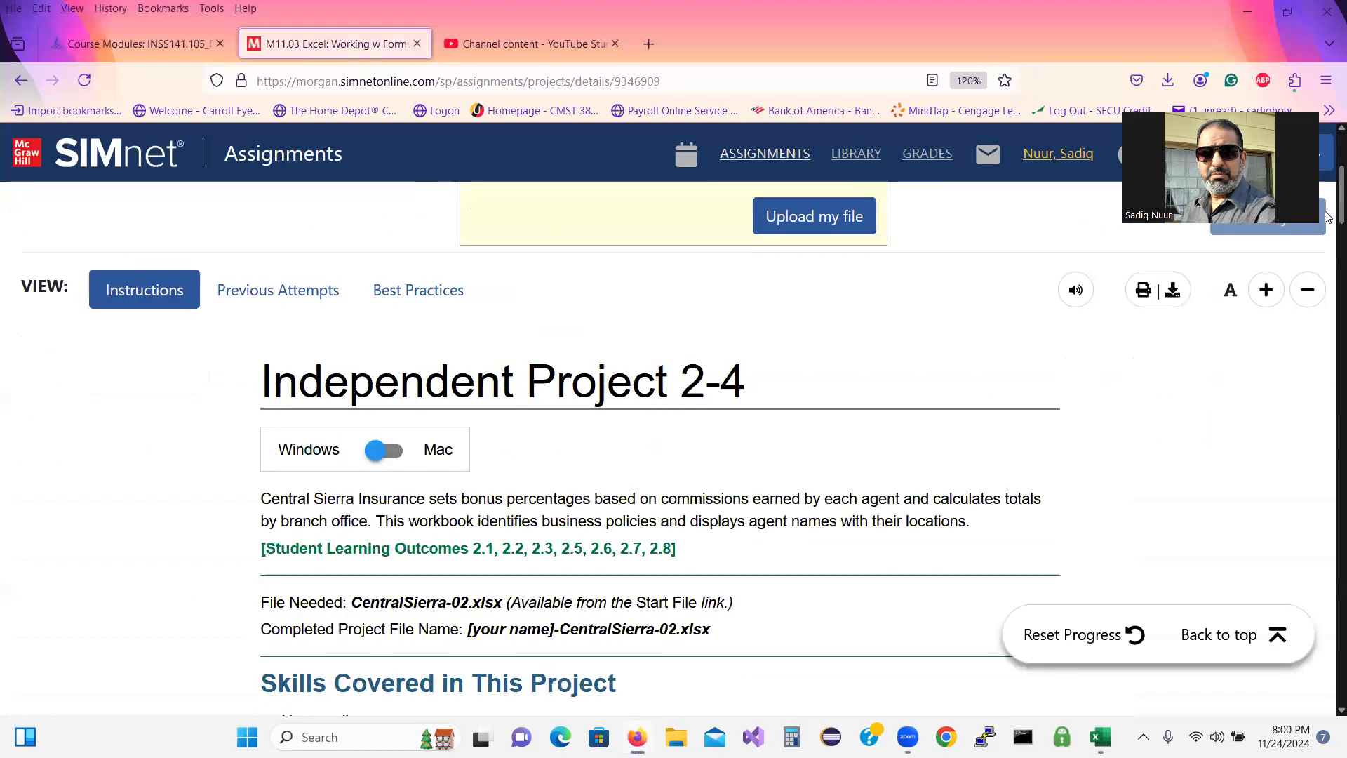
scroll(1328, 232, "up", 1)
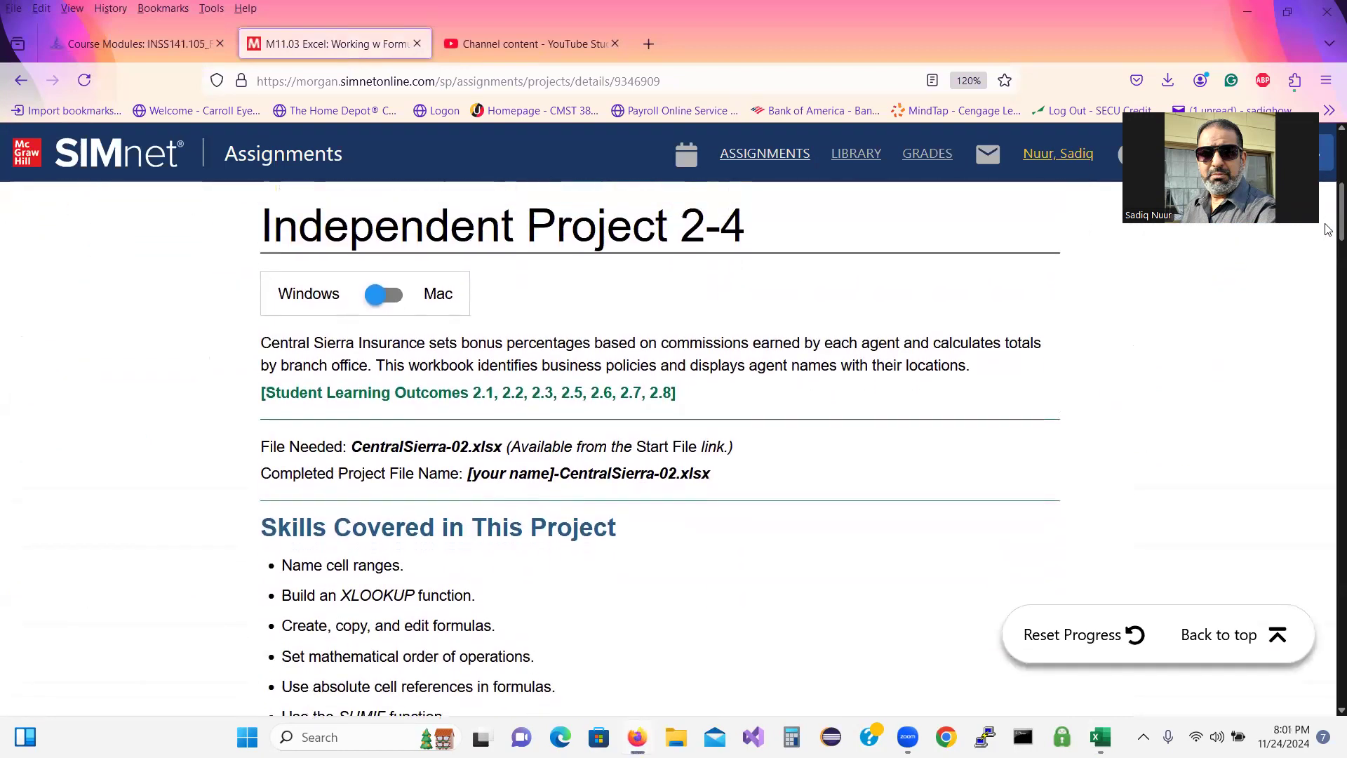
scroll(1327, 230, "down", 1)
scroll(1327, 238, "down", 6)
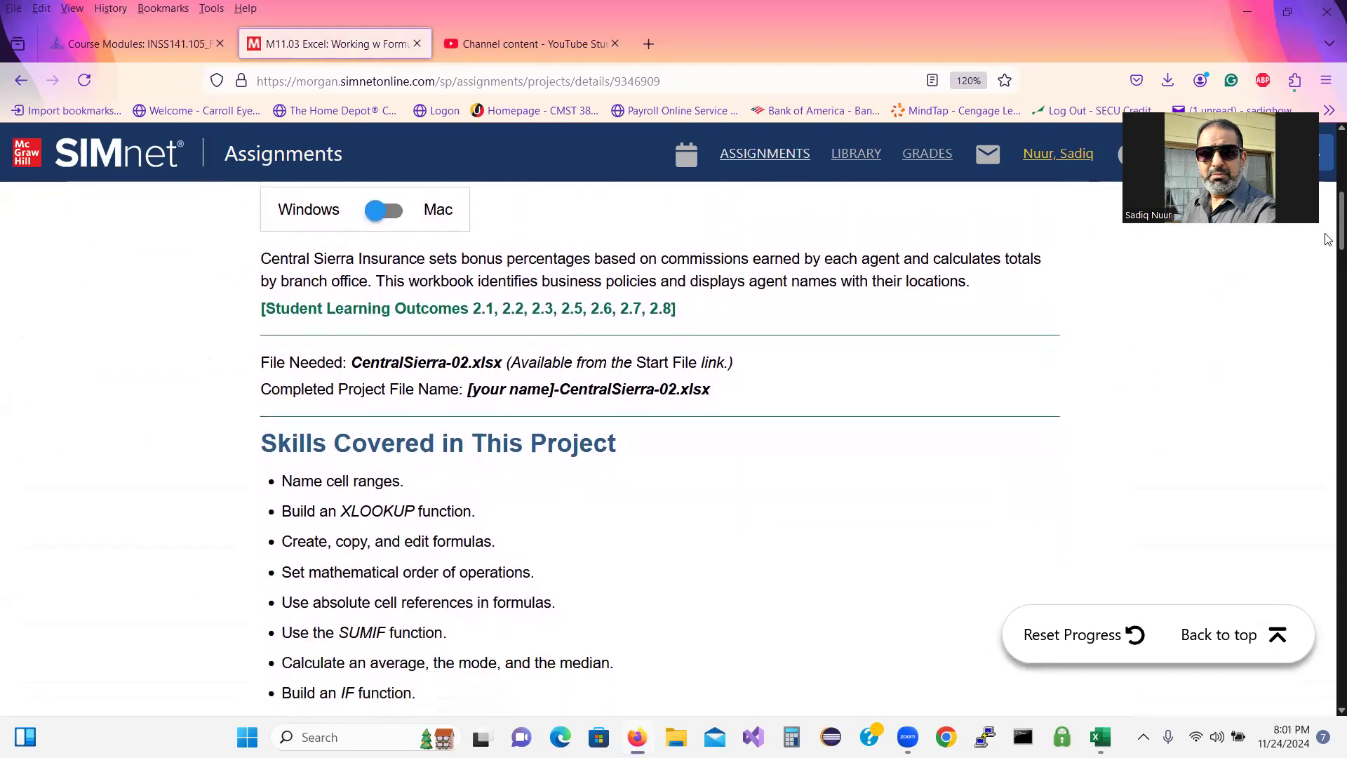
scroll(1328, 259, "down", 1)
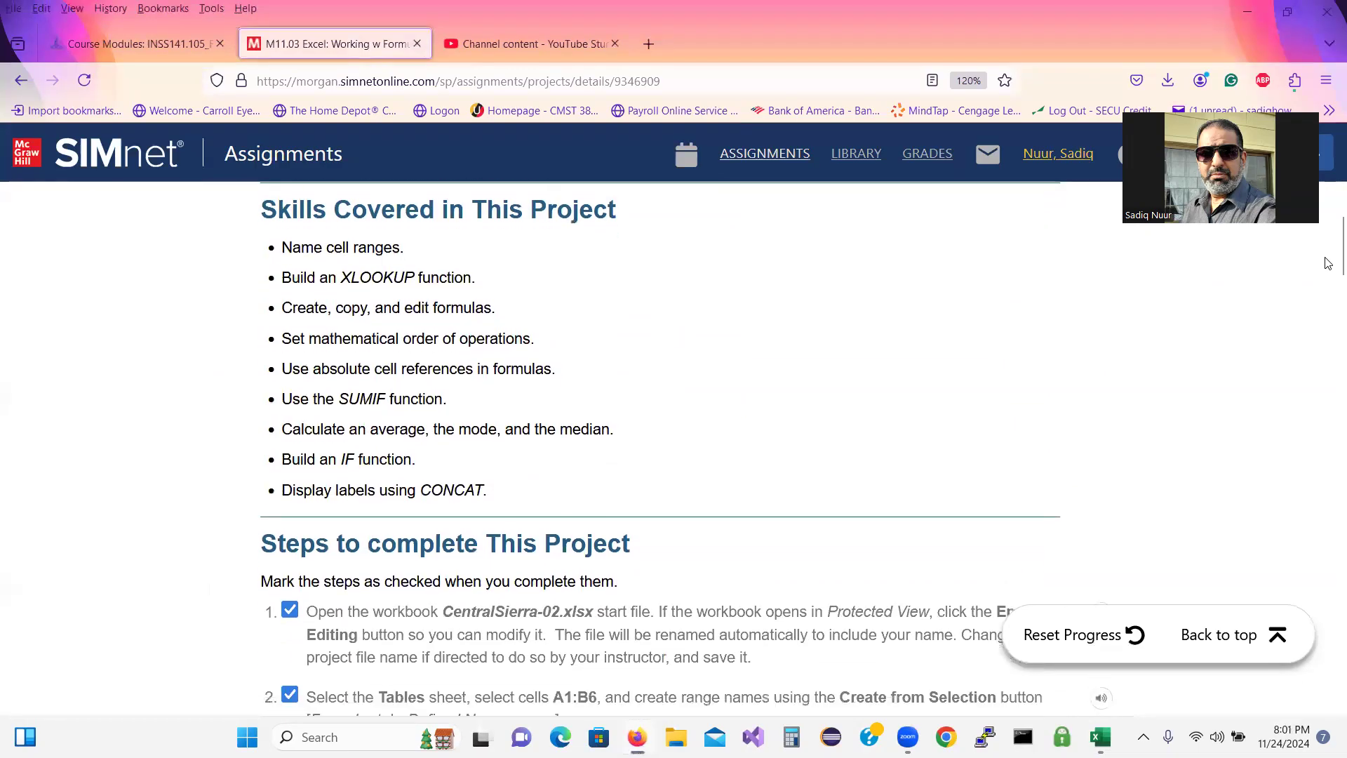
Annotate the skills list with a red arrow, check marks and underlines, and clear the drawing.
mouse_move(873, 345)
left_mouse_down()
mouse_move(576, 309)
mouse_move(619, 302)
left_mouse_up()
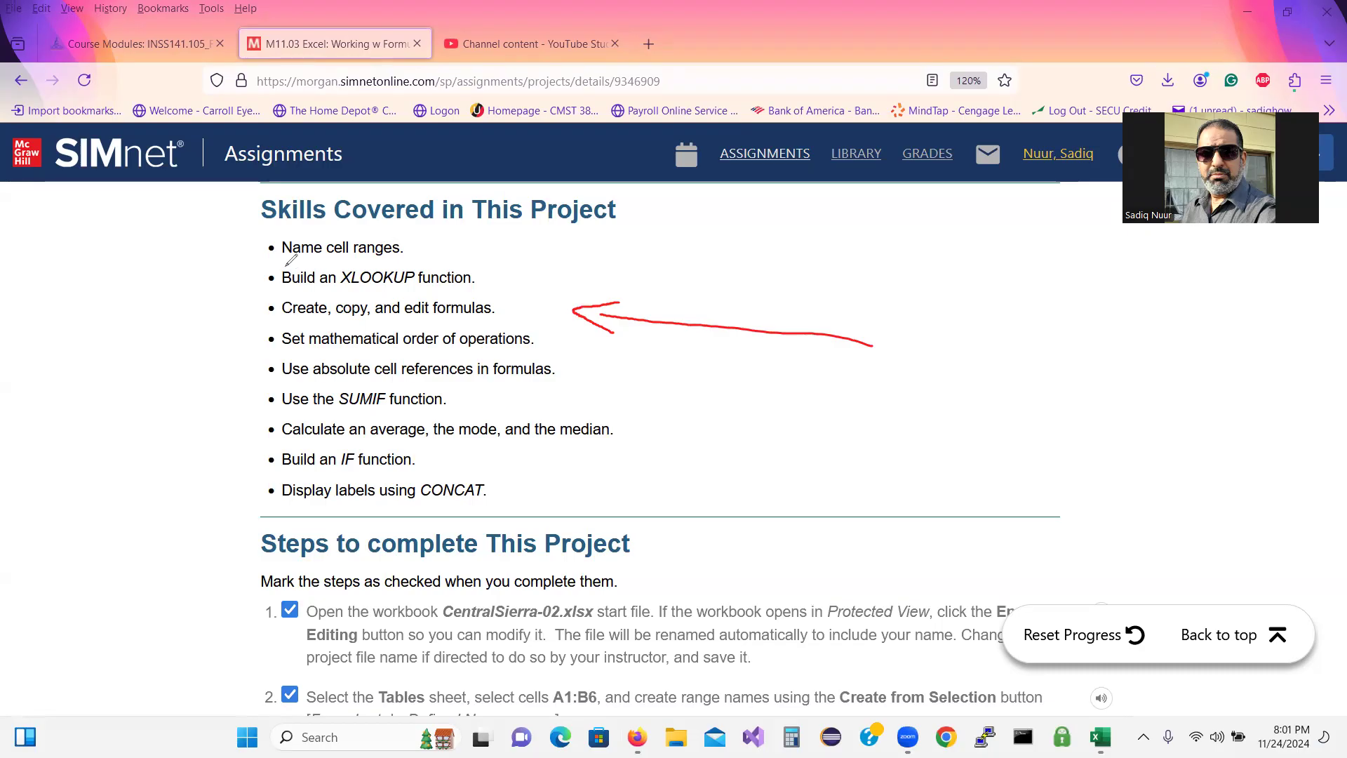
mouse_move(414, 238)
left_mouse_down()
mouse_move(451, 227)
mouse_move(494, 282)
mouse_move(533, 263)
mouse_move(532, 292)
mouse_move(556, 282)
left_mouse_up()
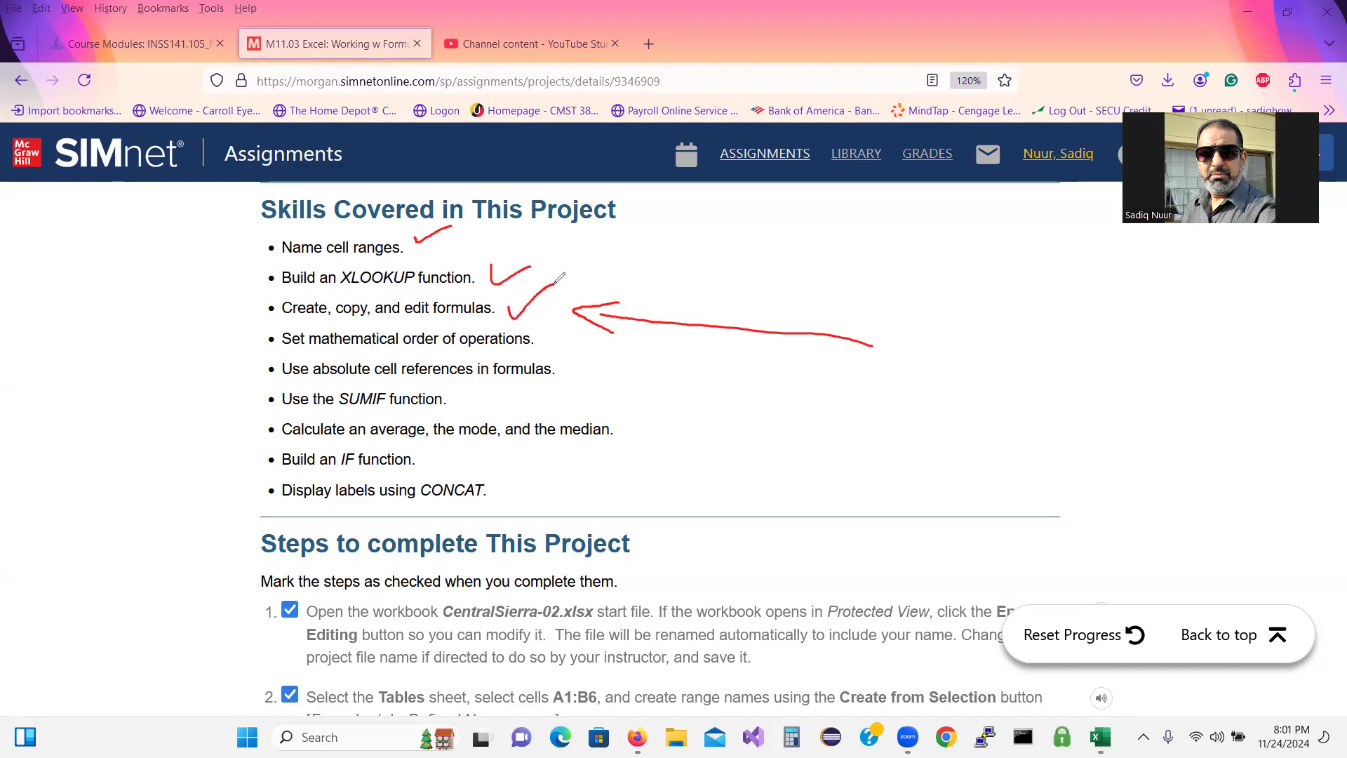
left_click_drag(543, 332, 576, 341)
left_click_drag(568, 364, 624, 345)
left_click_drag(484, 398, 527, 383)
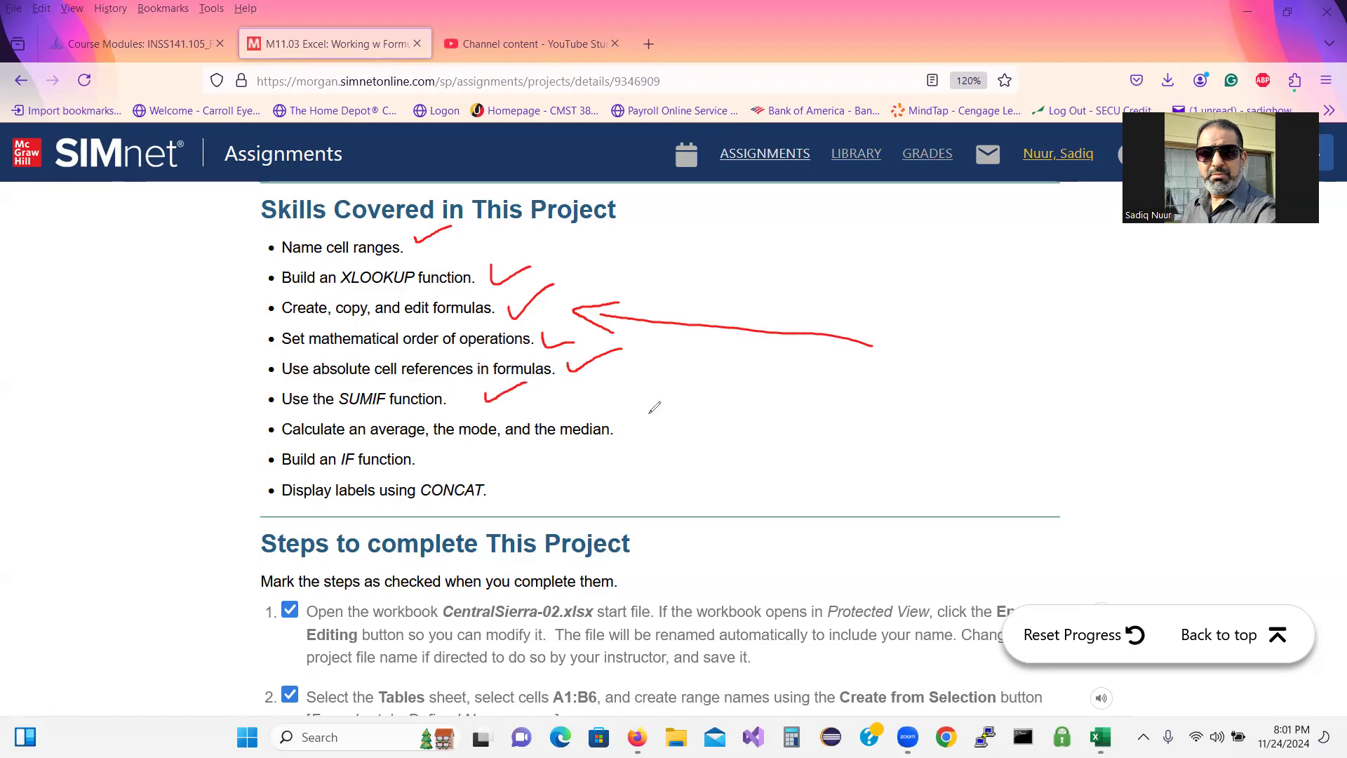
mouse_move(626, 417)
left_mouse_down()
mouse_move(630, 430)
mouse_move(691, 404)
left_mouse_up()
left_click_drag(353, 442, 604, 441)
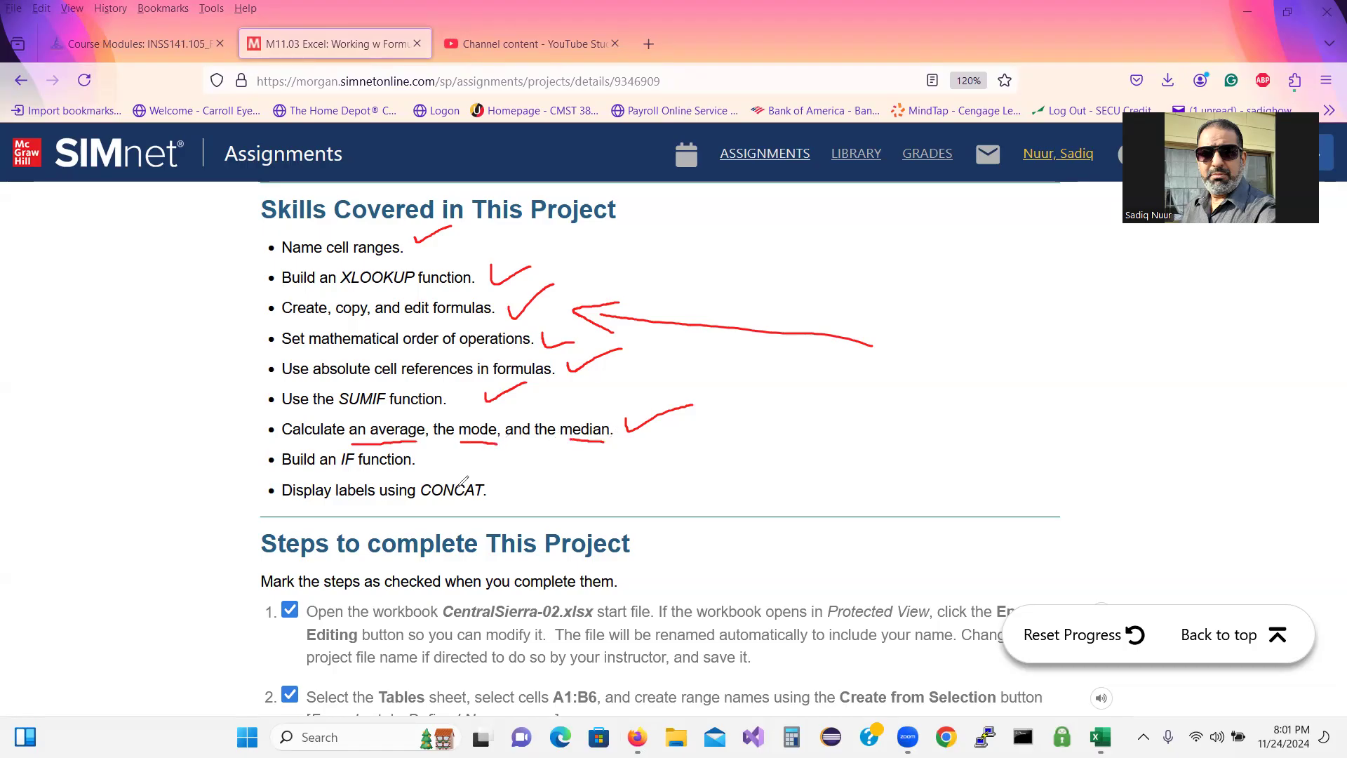
left_click_drag(427, 460, 468, 455)
left_click_drag(431, 502, 495, 495)
left_click(63, 609)
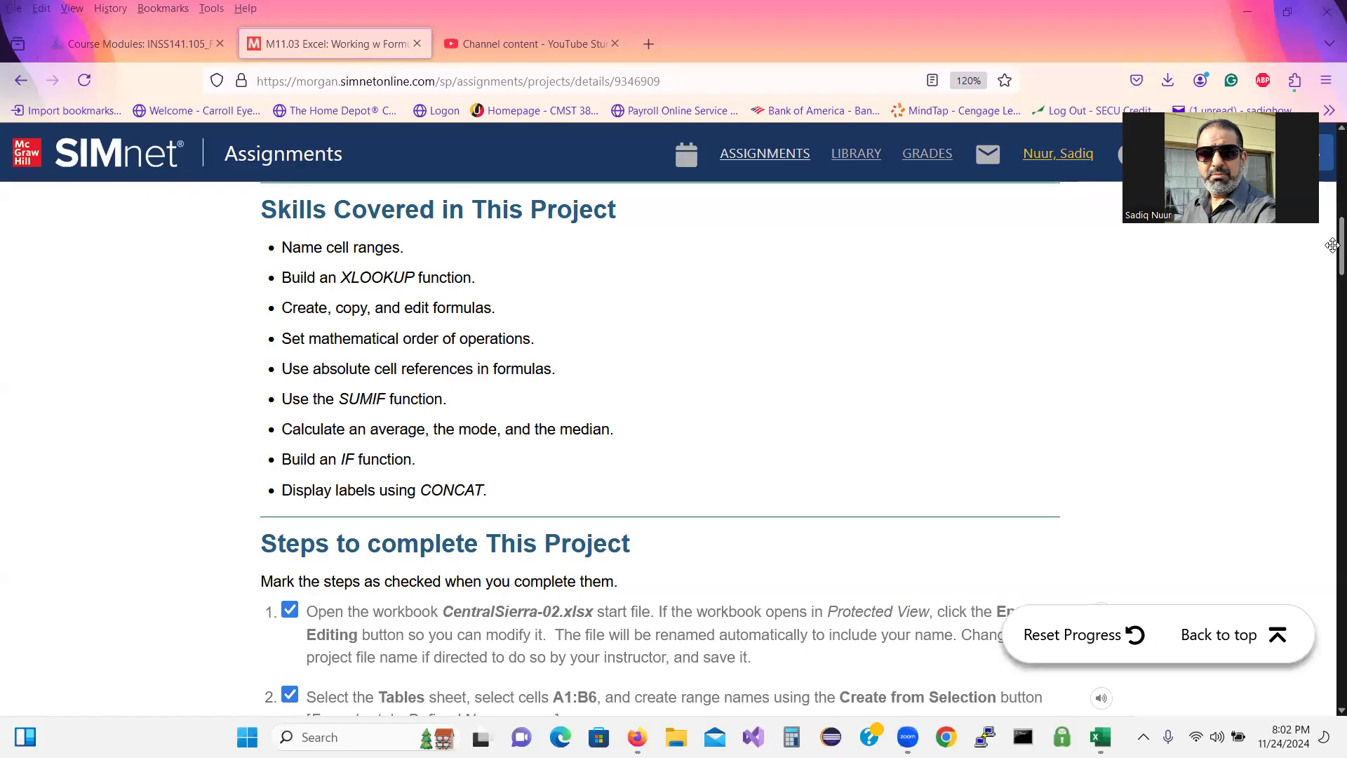
Uncheck instructions 3a, 3b and 3c in the list of steps to complete the project.
left_click_drag(1332, 244, 1332, 281)
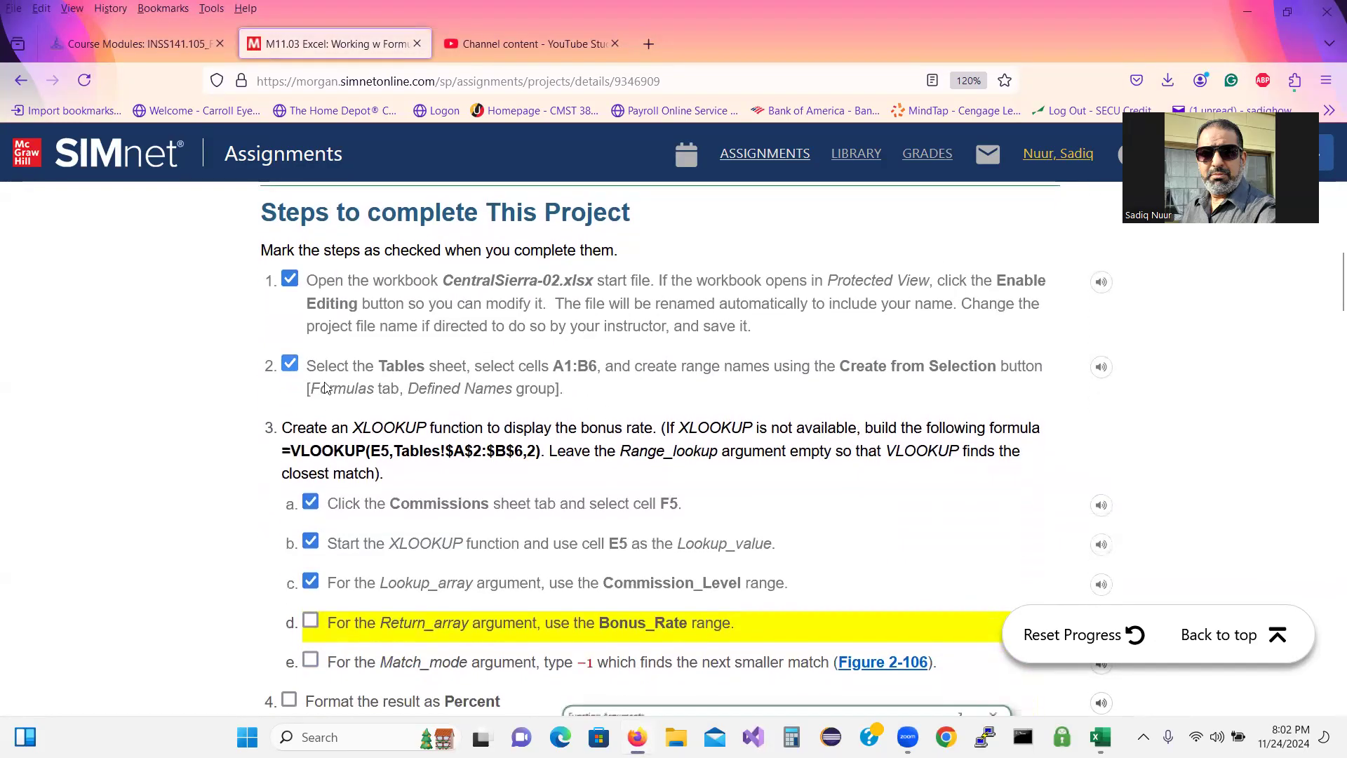
left_click(310, 503)
left_click(310, 544)
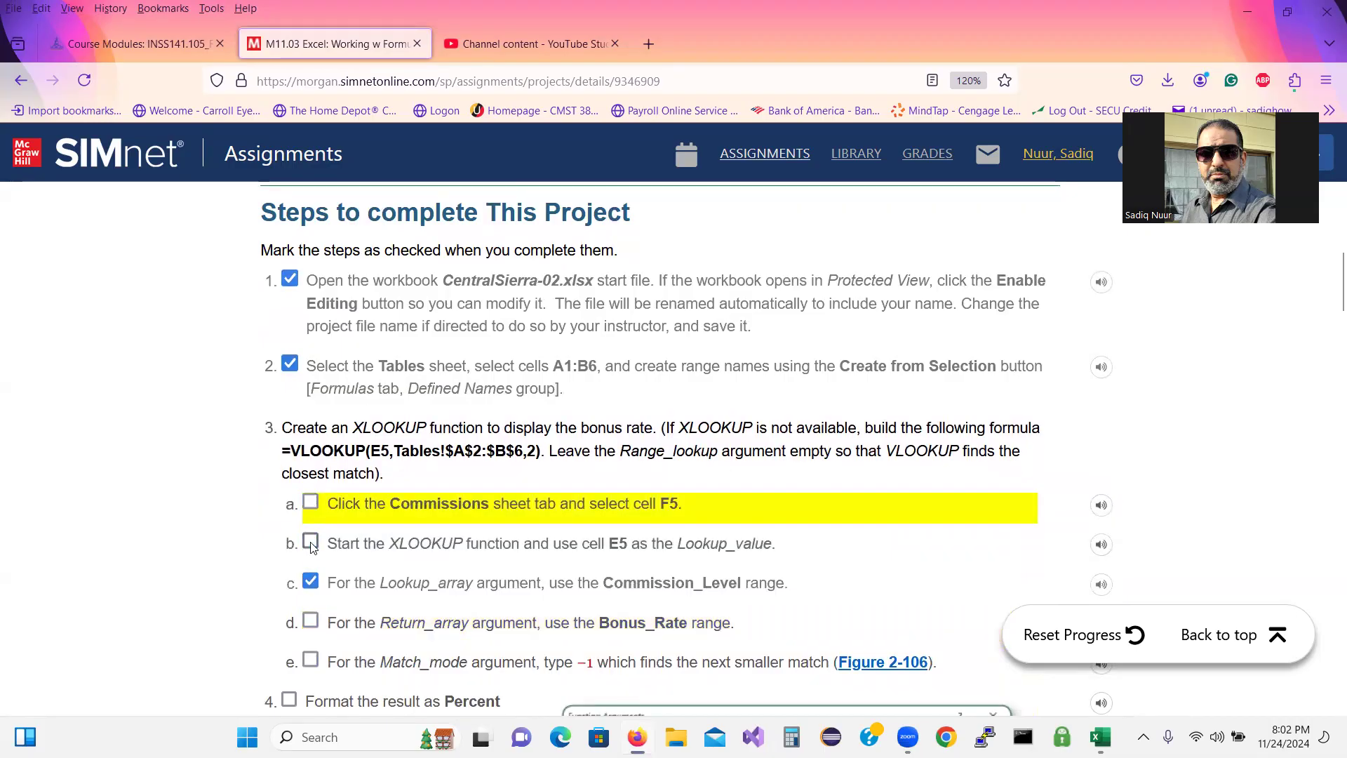
left_click(311, 583)
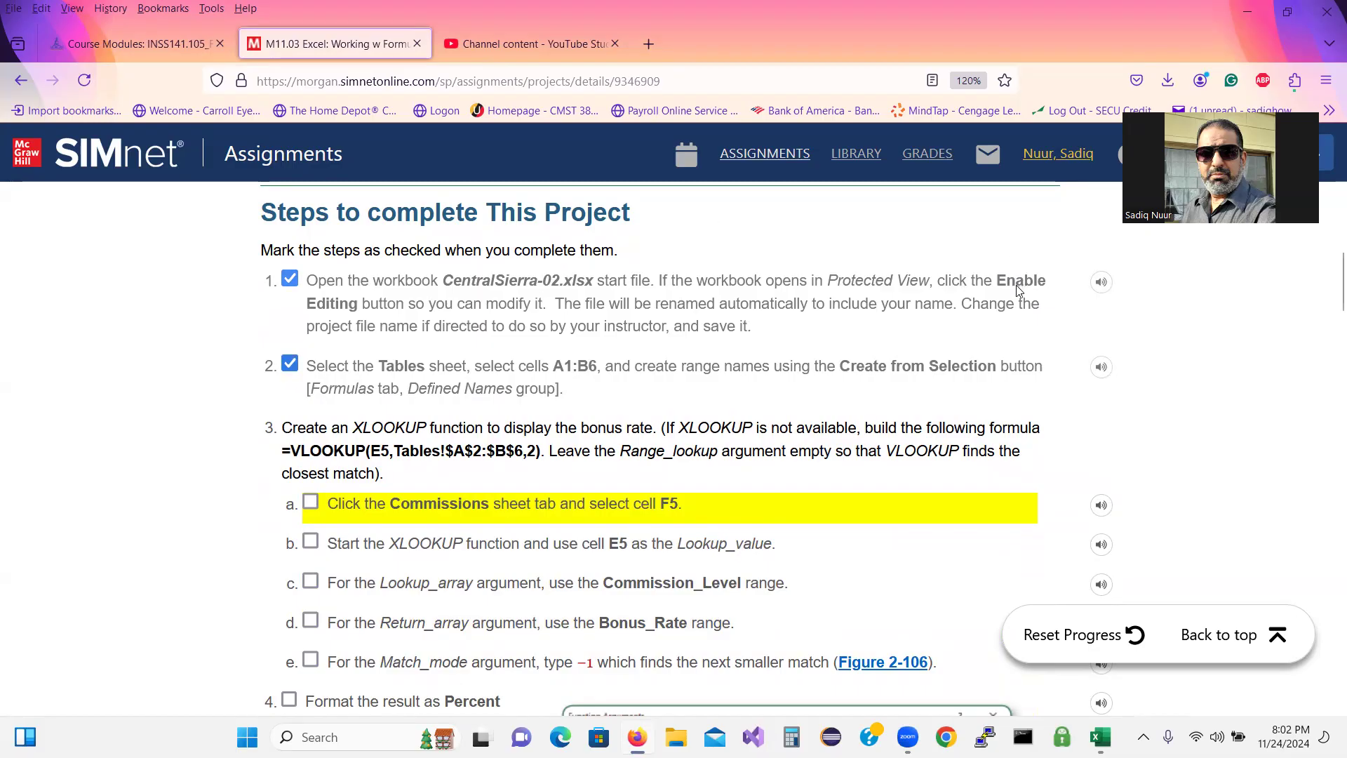
Switch to the CentralSierra-02 workbook in Excel and open the Tables sheet.
key("ctrl")
mouse_move(1100, 736)
left_click(1098, 656)
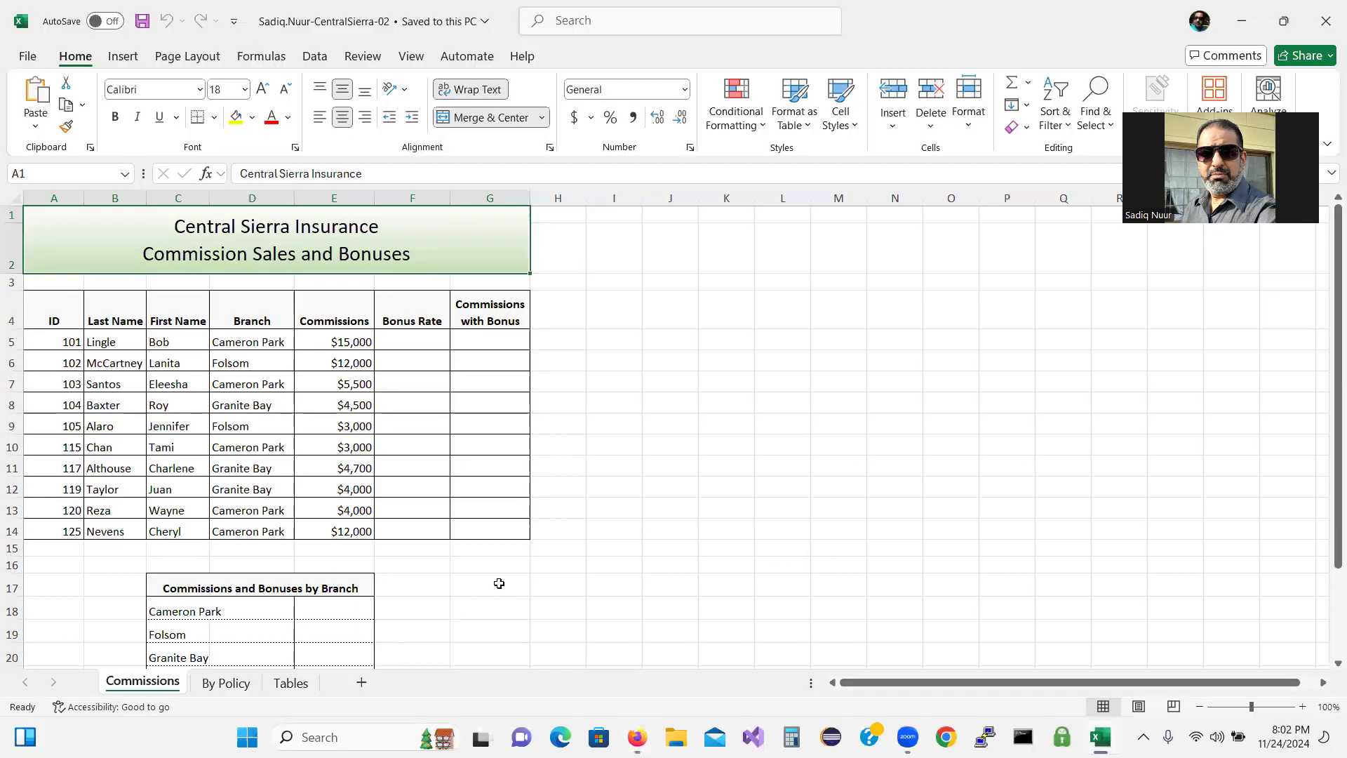
key("ctrl")
key("ctrl")
key("ctrl")
key("ctrl")
key("ctrl")
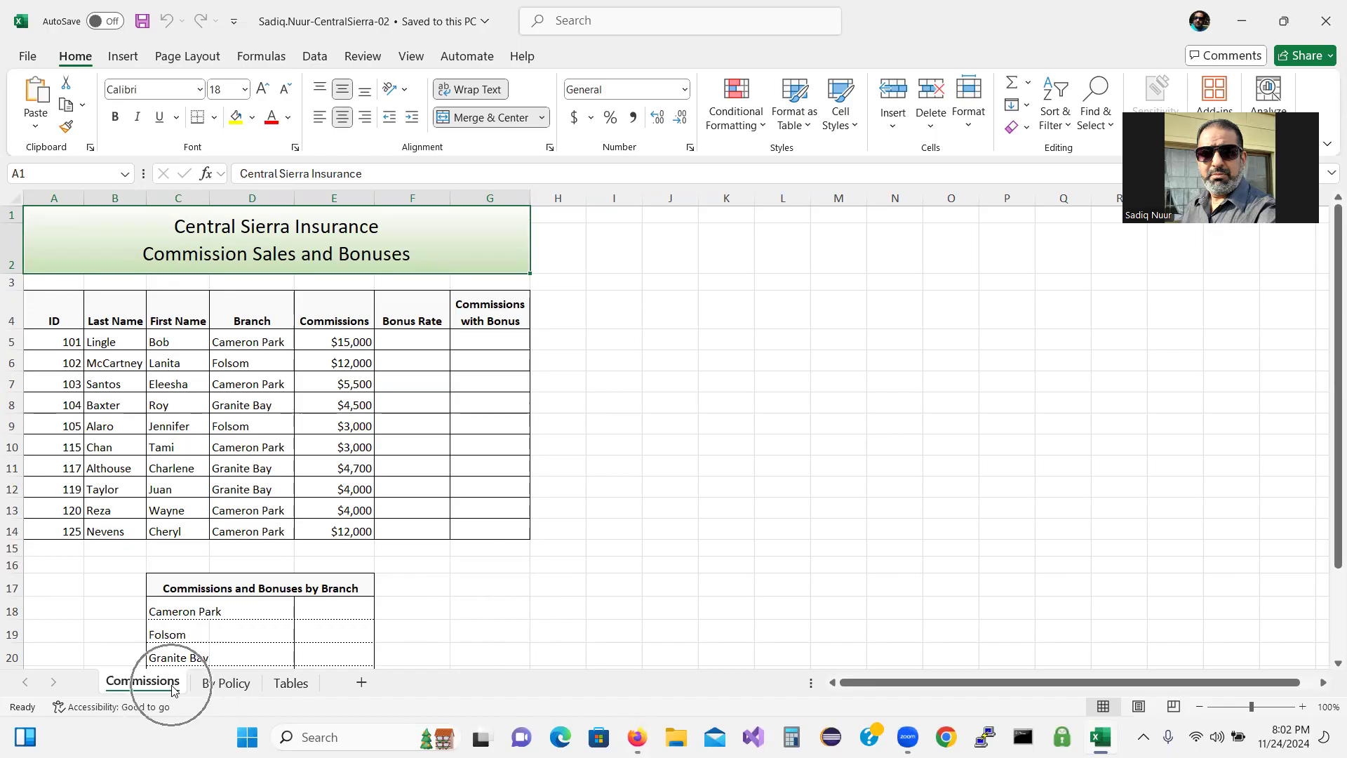
key("ctrl")
key("ctrl")
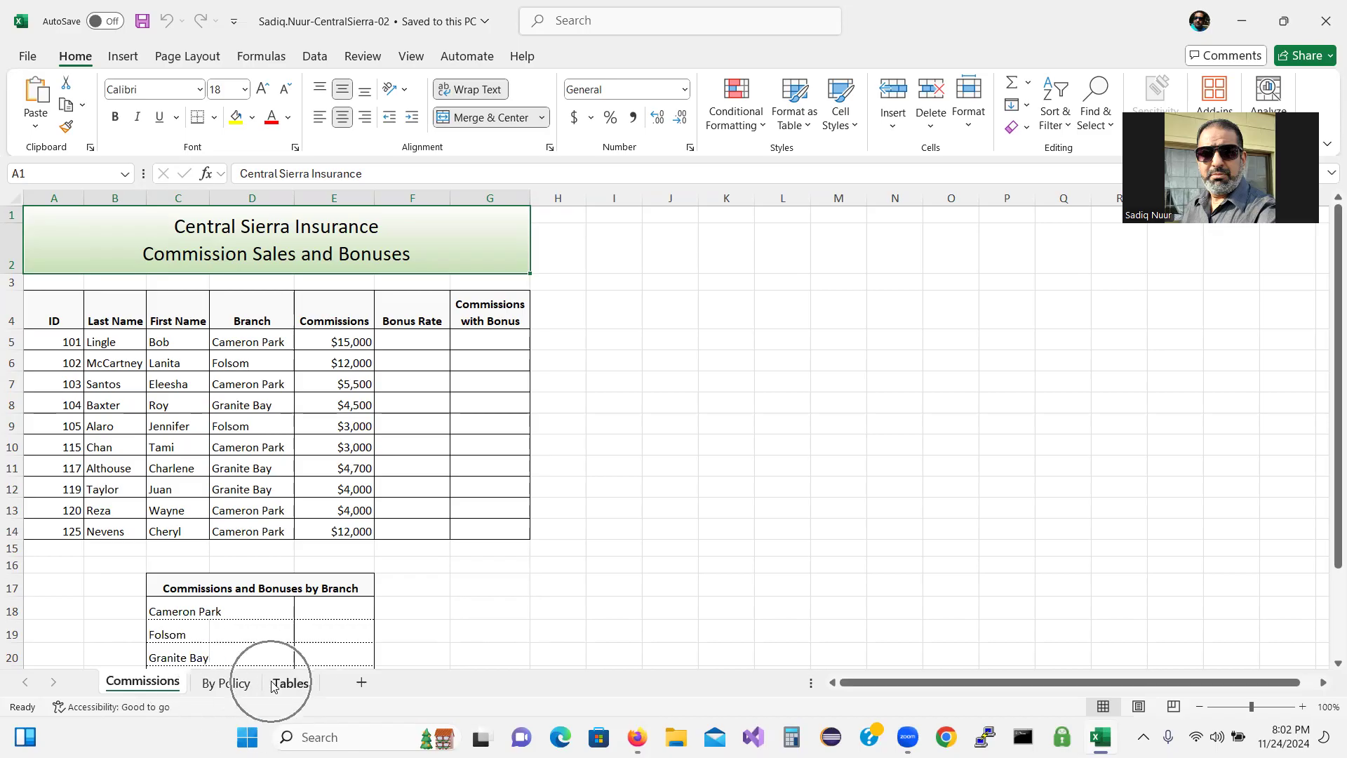
key("ctrl")
key("ctrl")
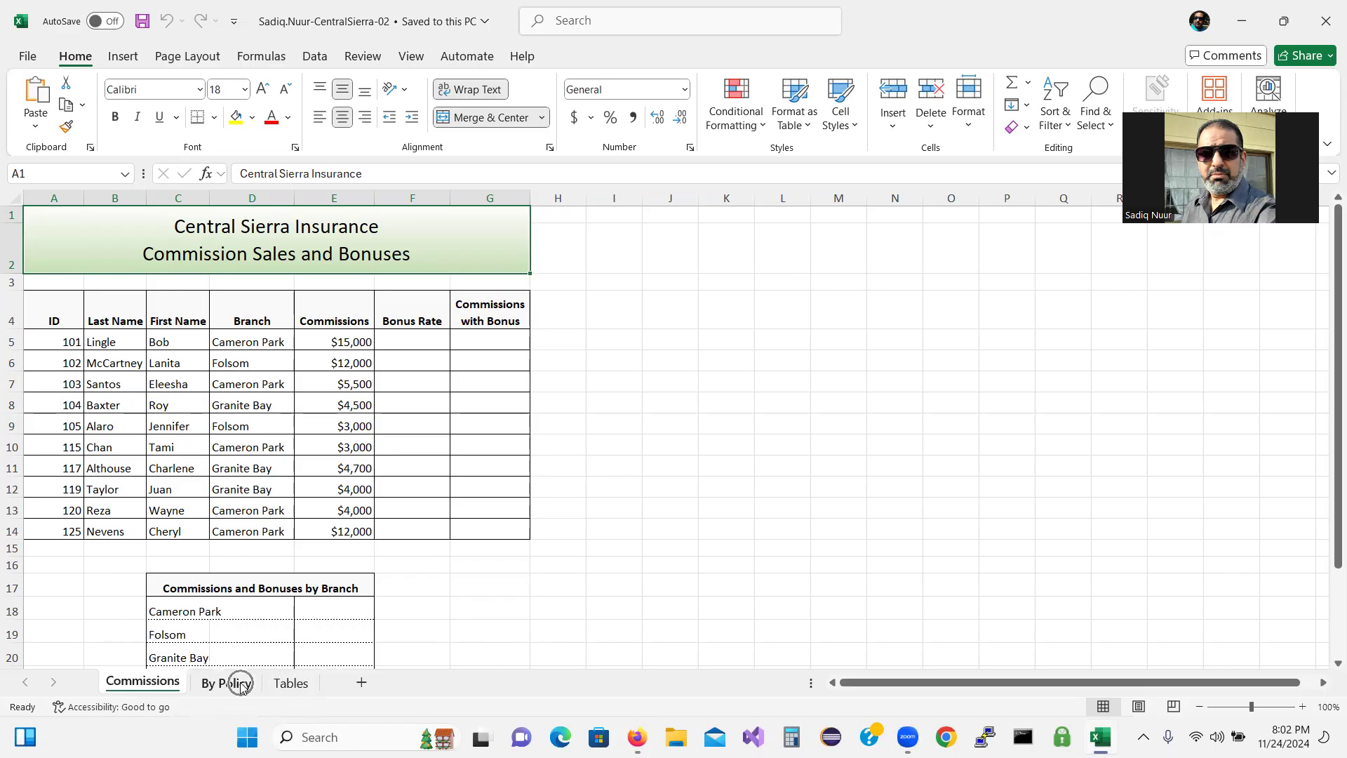
key("ctrl")
left_click(287, 684)
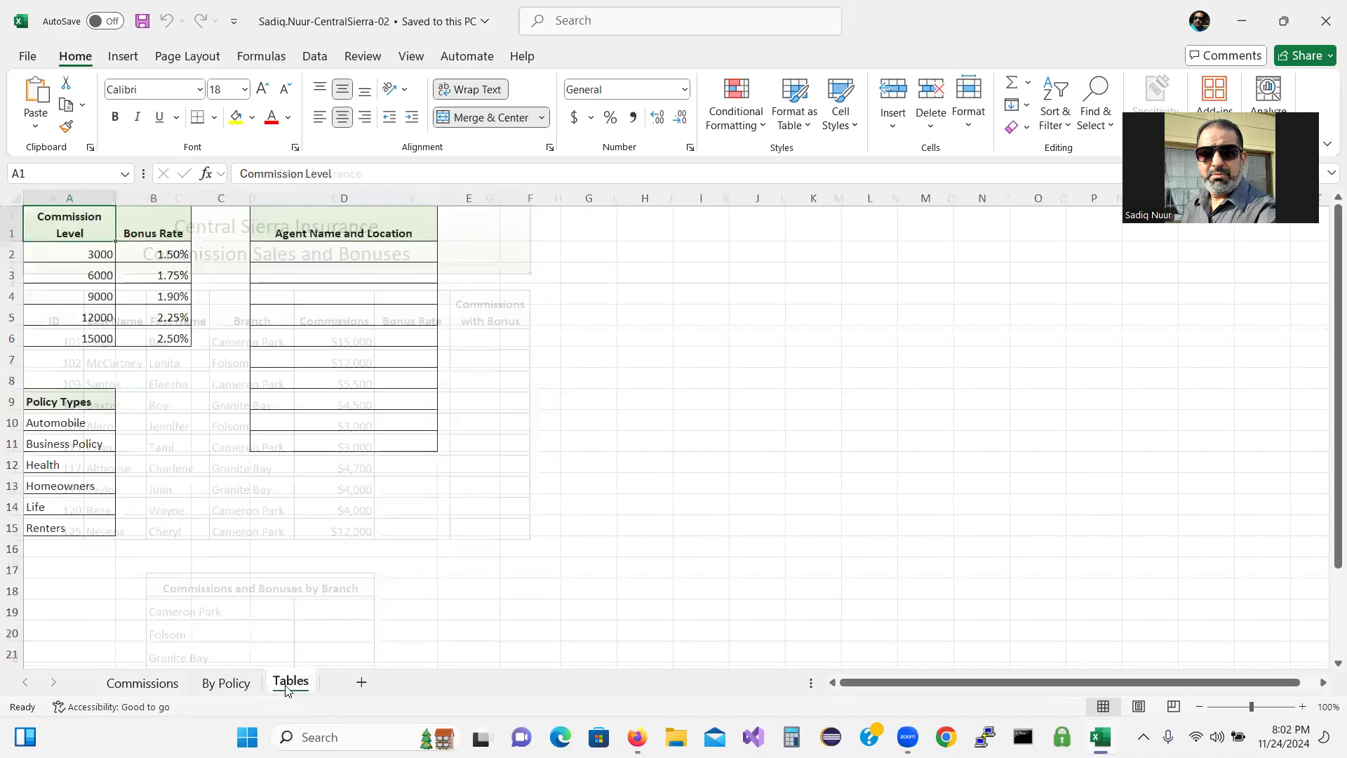
Create range names for cells A1:B6 on the Tables sheet from the labels in the top row.
left_click_drag(1333, 463, 1326, 439)
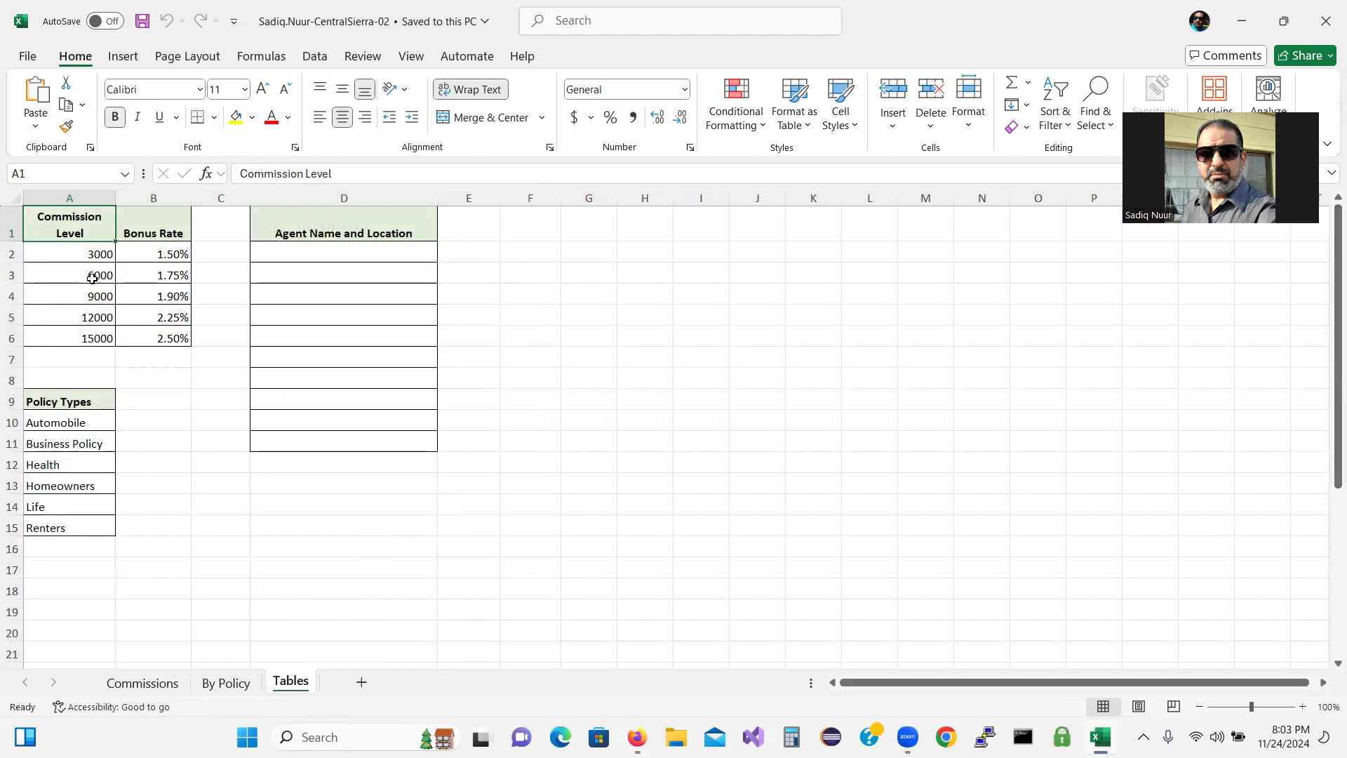
left_click_drag(70, 218, 168, 338)
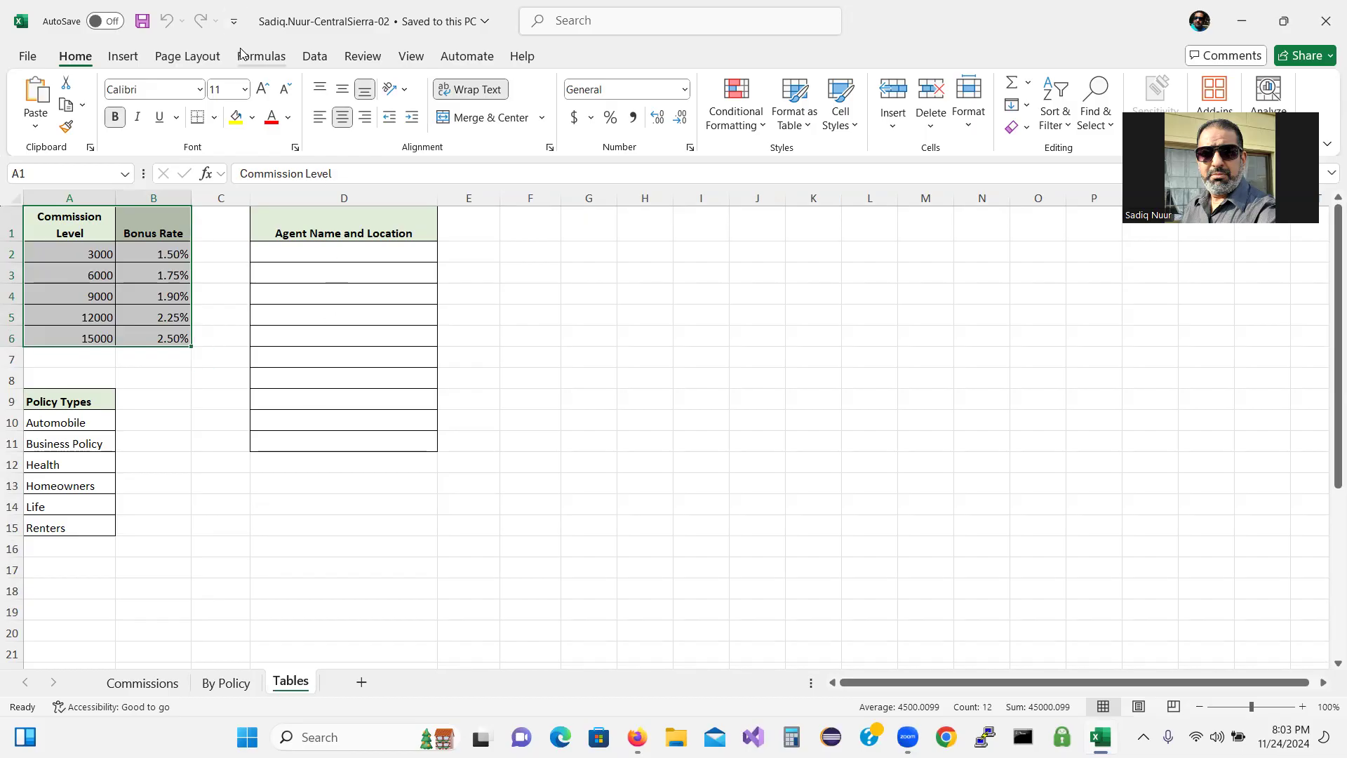
key("ctrl+q")
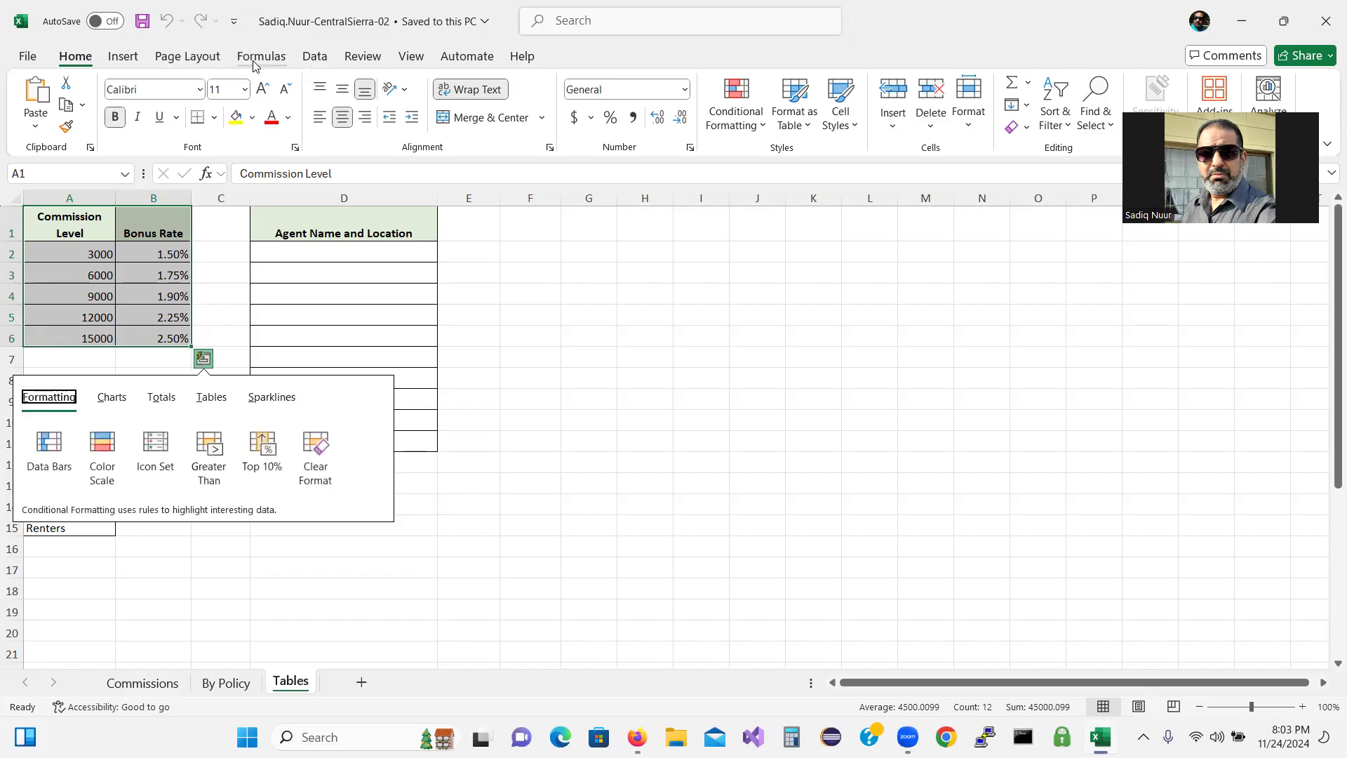
left_click(257, 60)
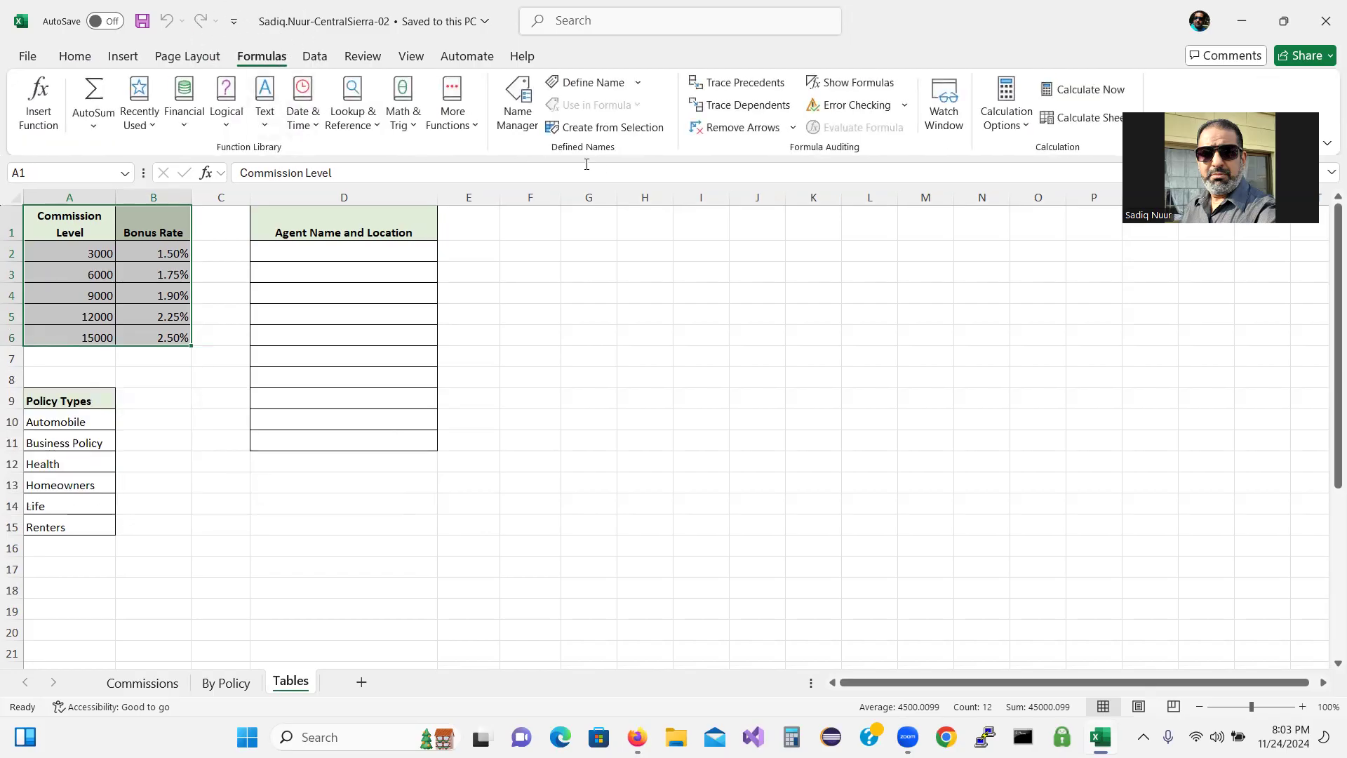
key("ctrl+q")
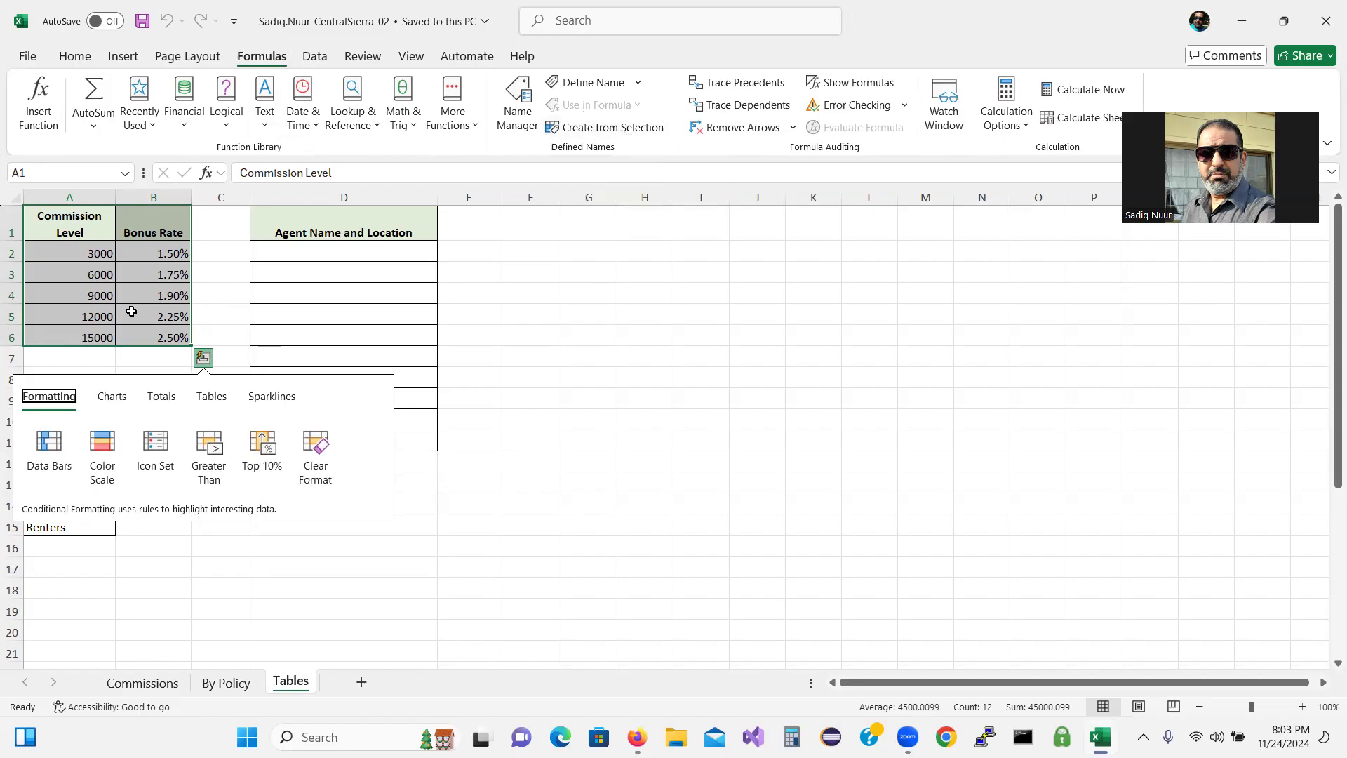
left_click(613, 129)
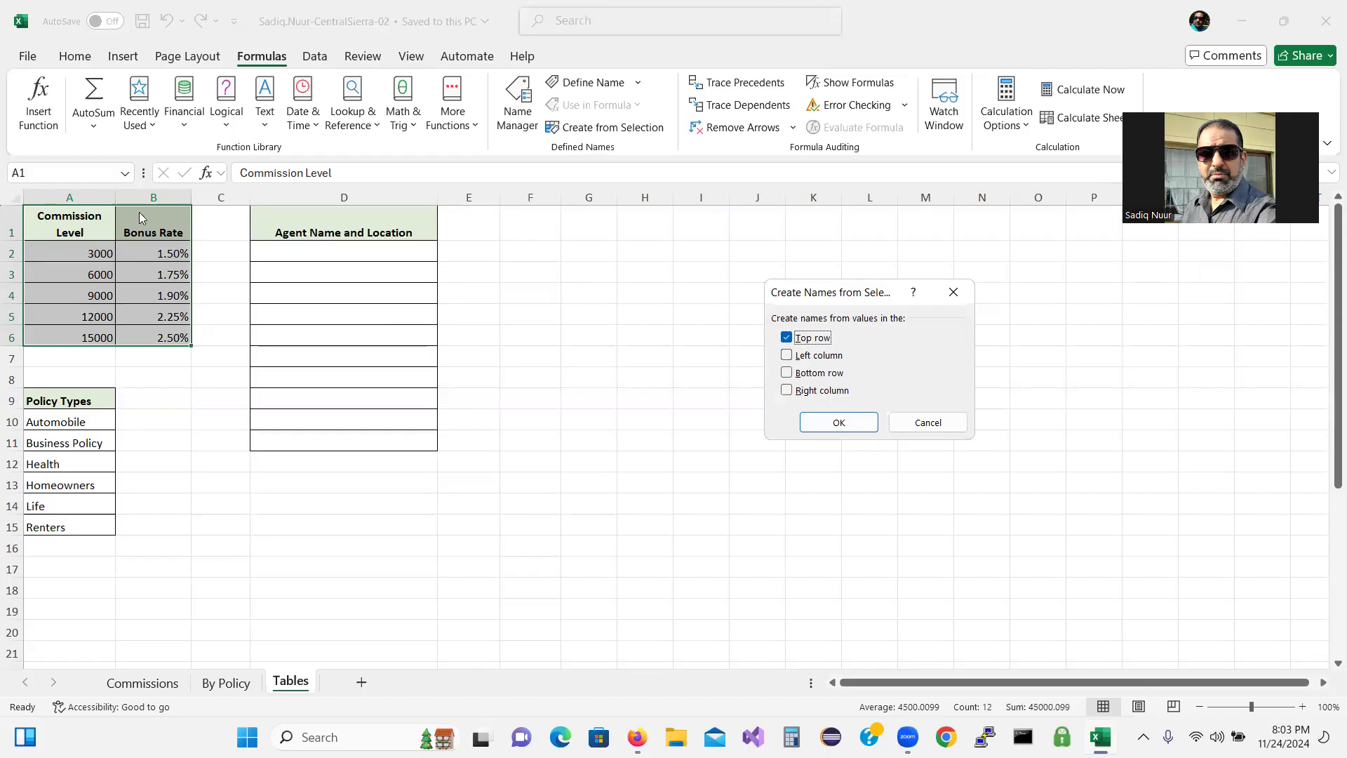
left_click(852, 425)
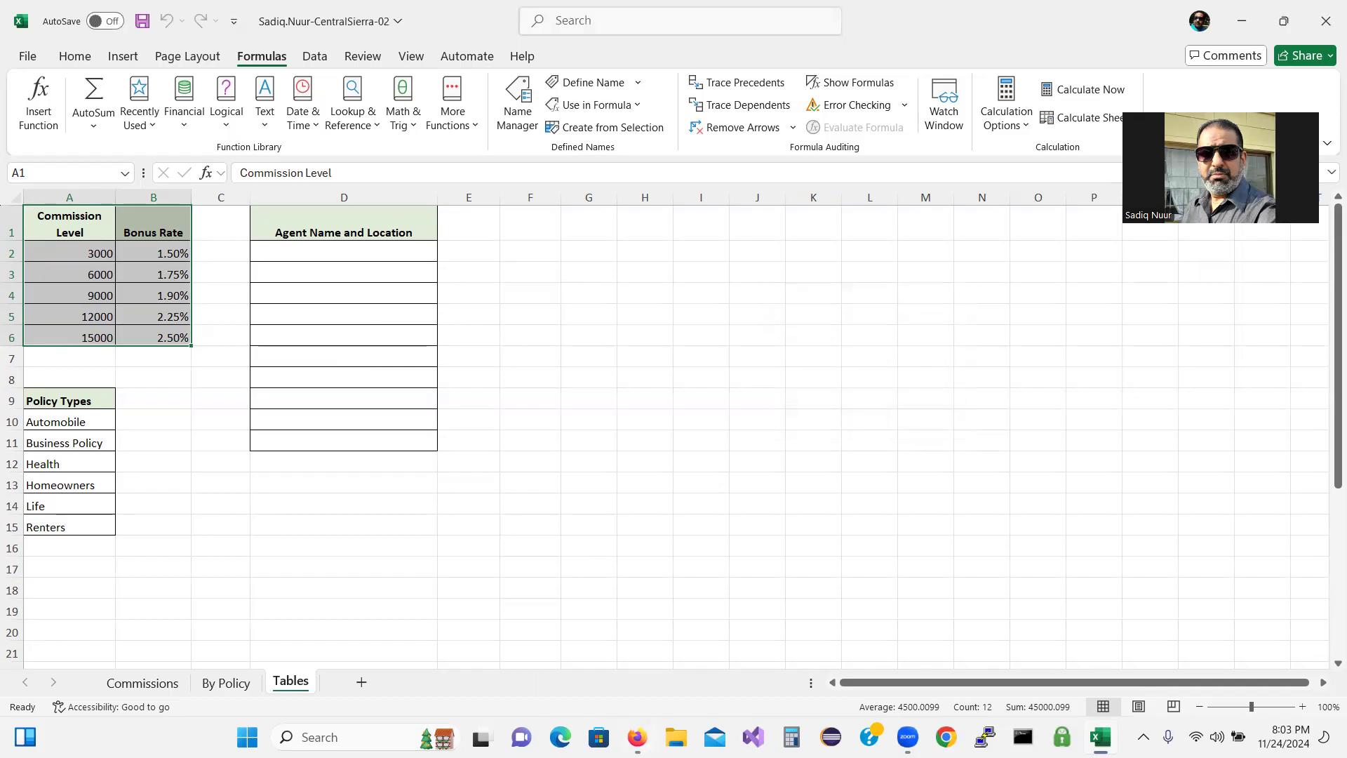
Switch to the SIMnet instructions in Firefox and read step 3 on building the XLOOKUP function for the bonus rate.
left_click(635, 652)
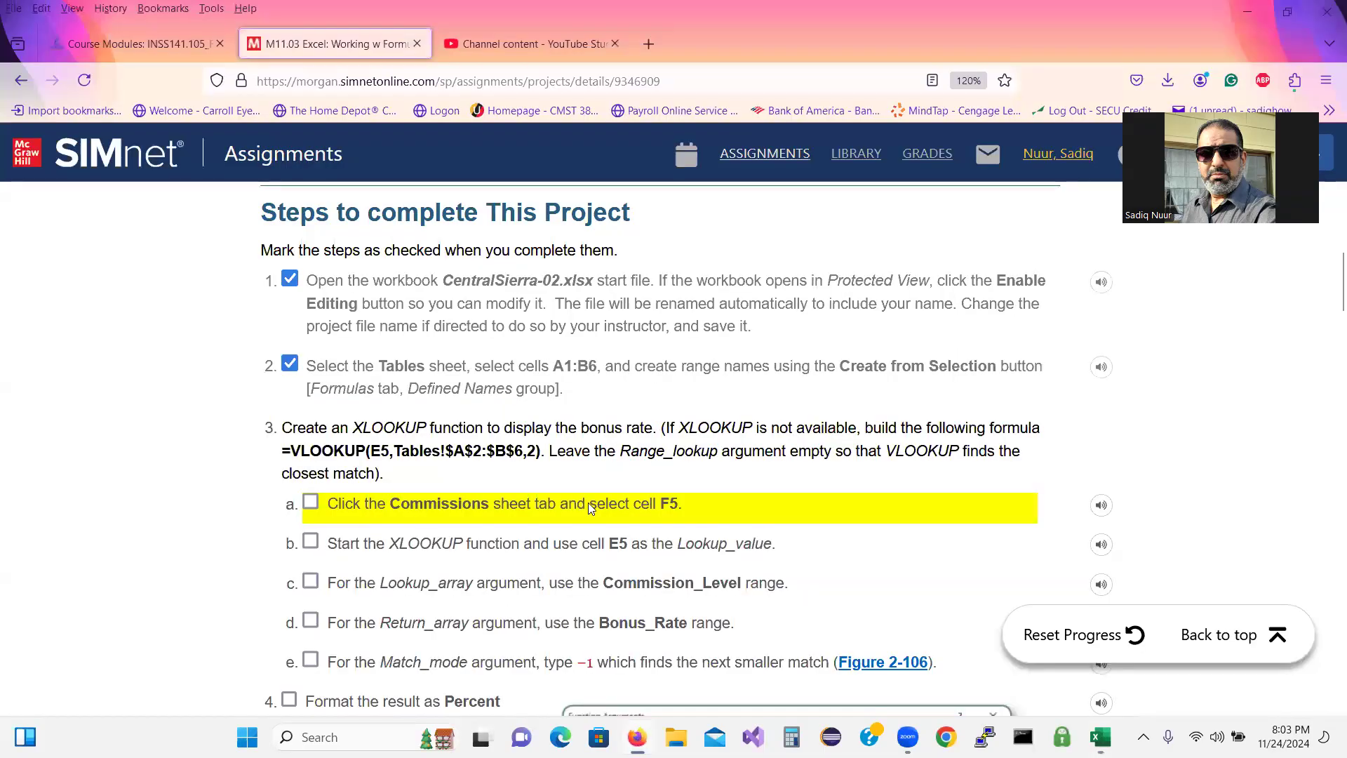
scroll(1328, 291, "down", 2)
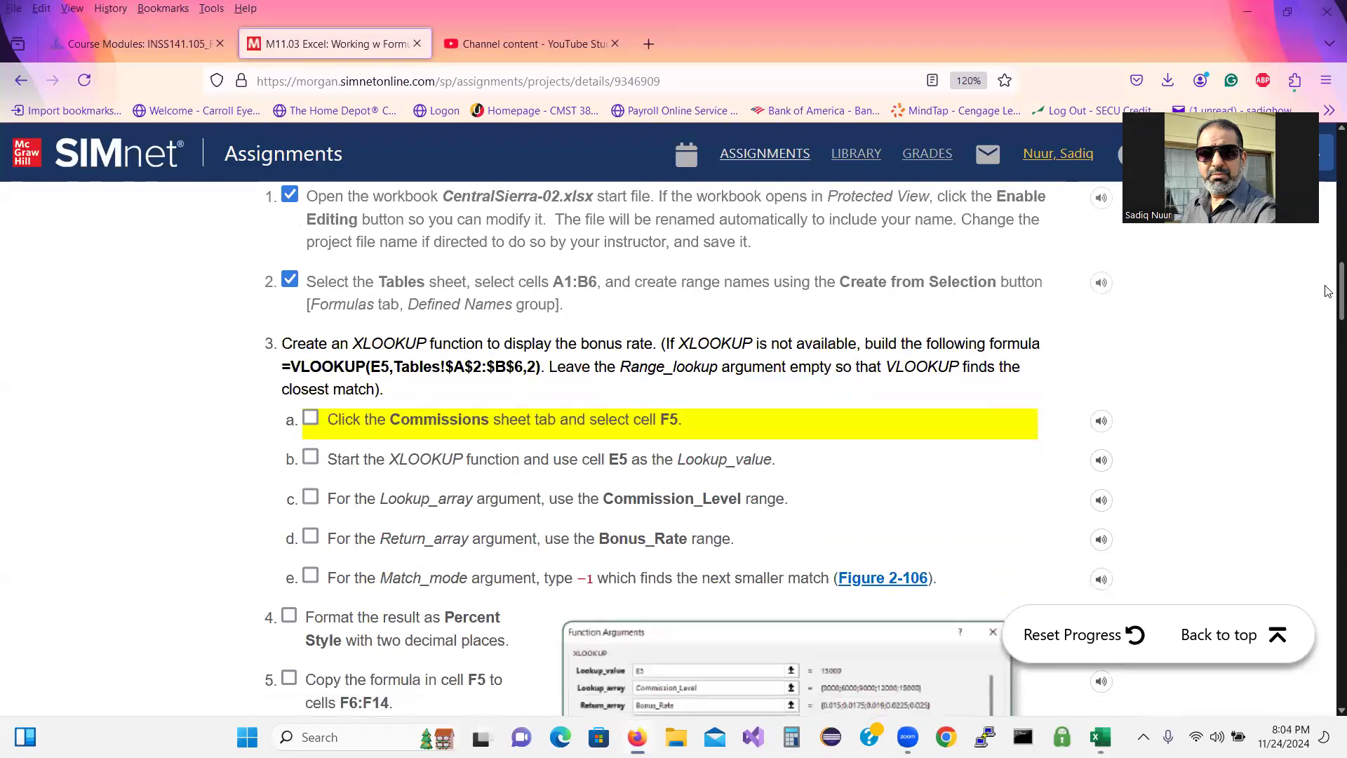
scroll(1328, 296, "down", 1)
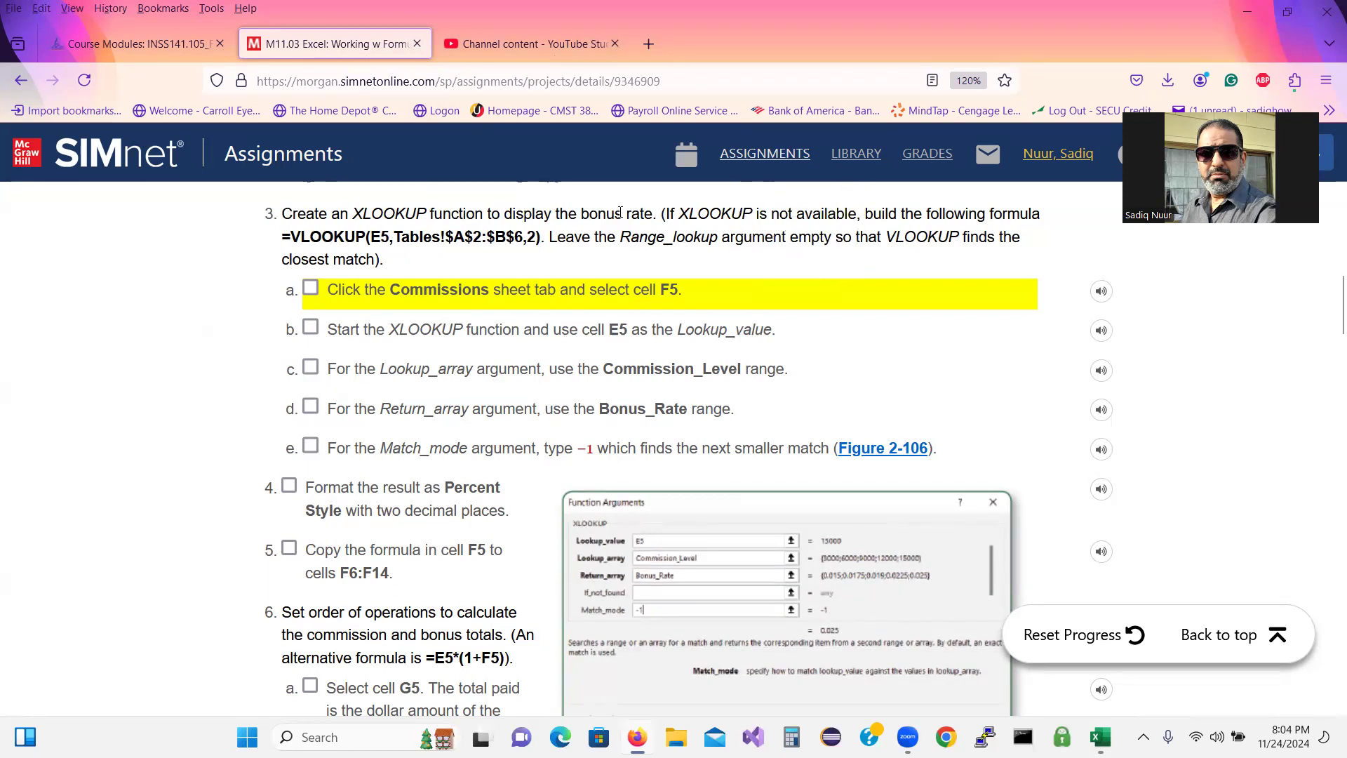
left_click(347, 238)
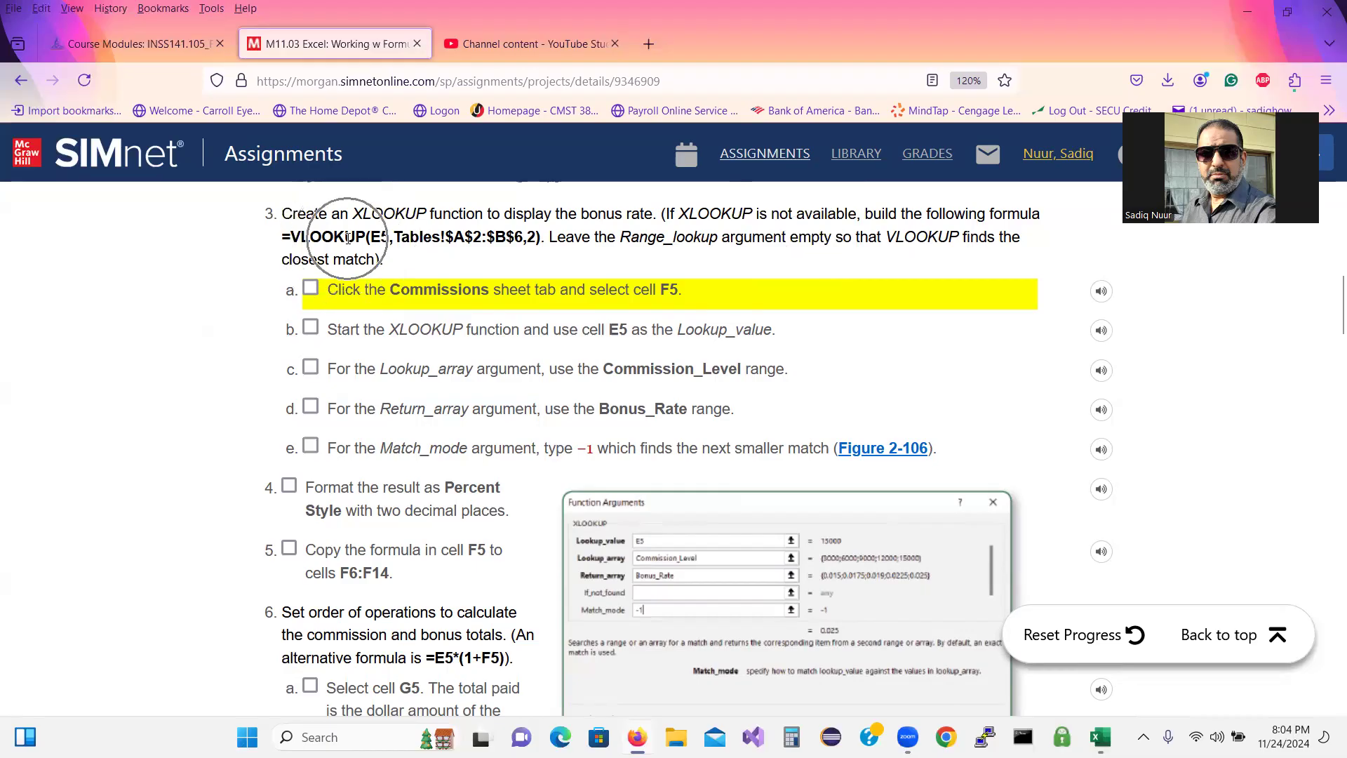
key("ctrl")
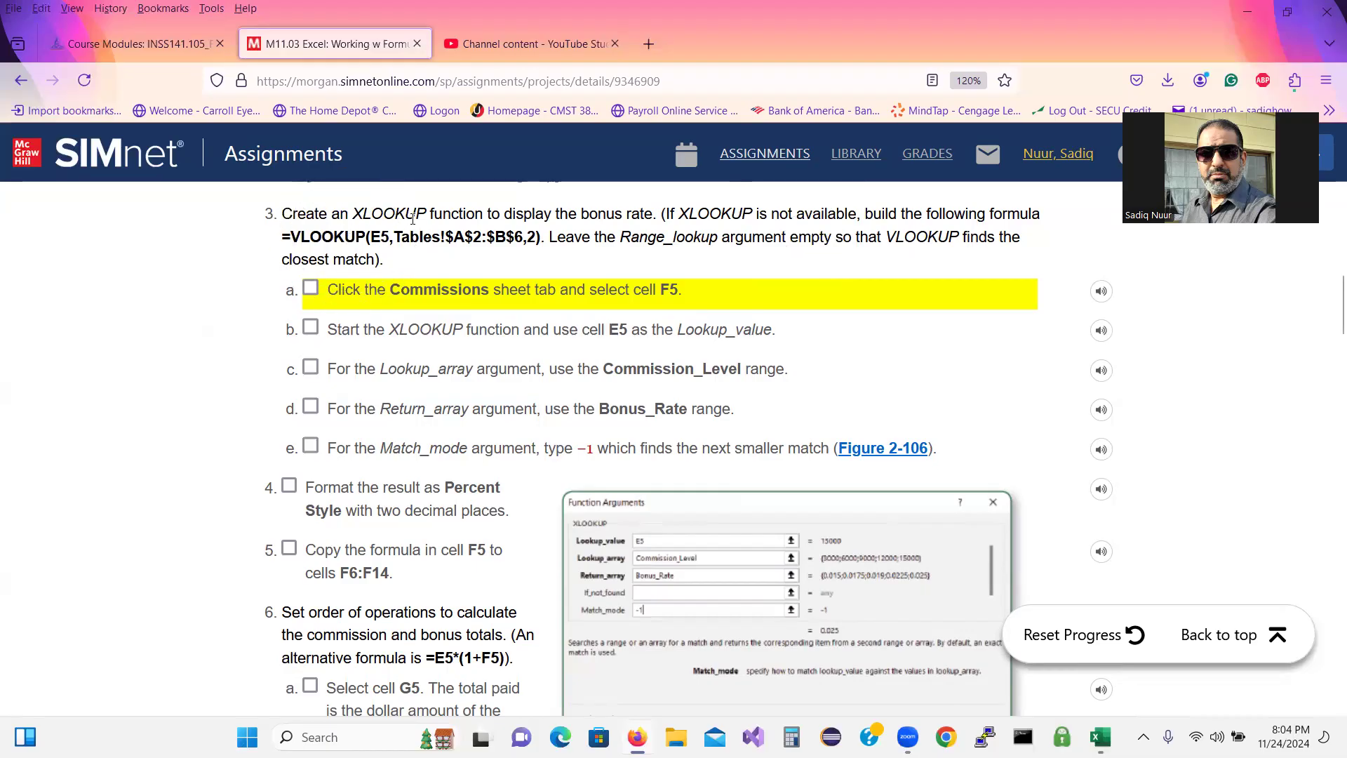
Search Google for "xlookup excel" in a new browser tab and open the Microsoft Support page on the XLOOKUP function.
left_click(647, 36)
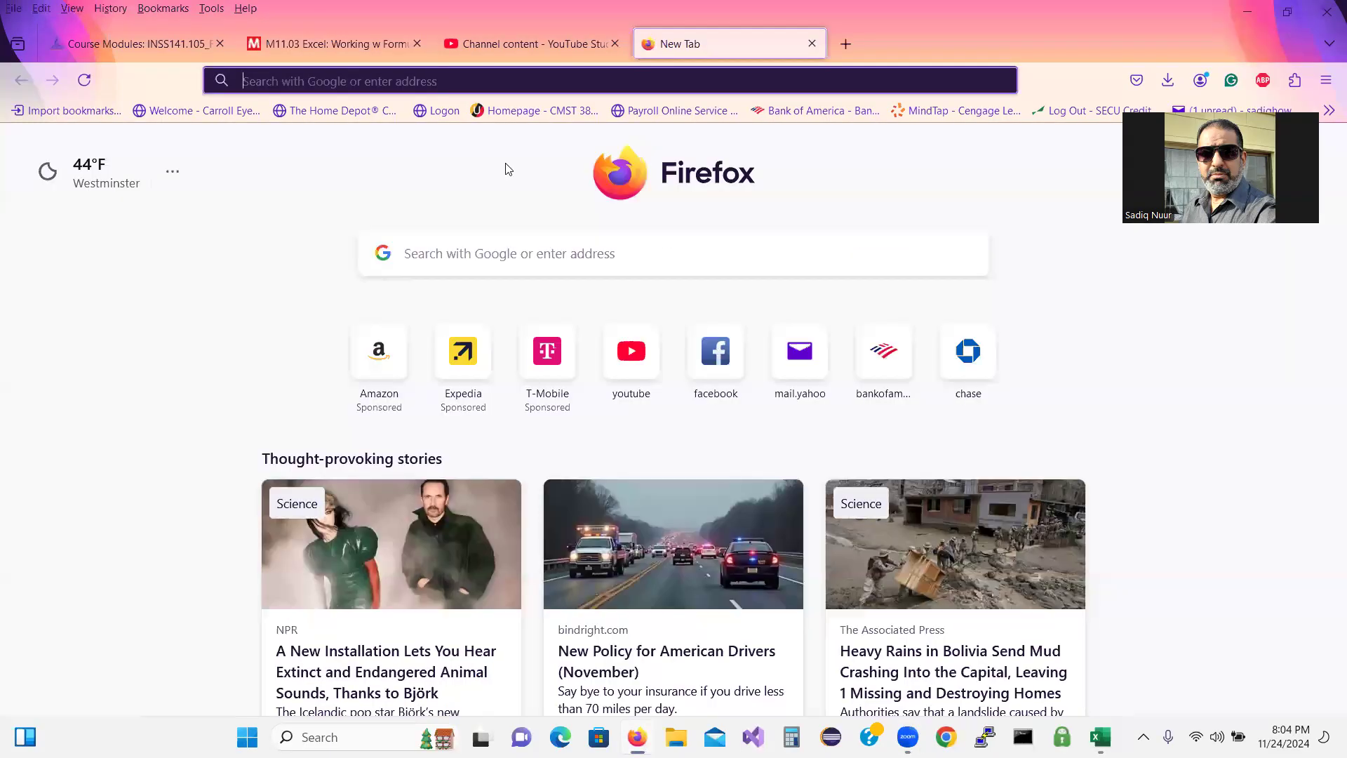
left_click(376, 85)
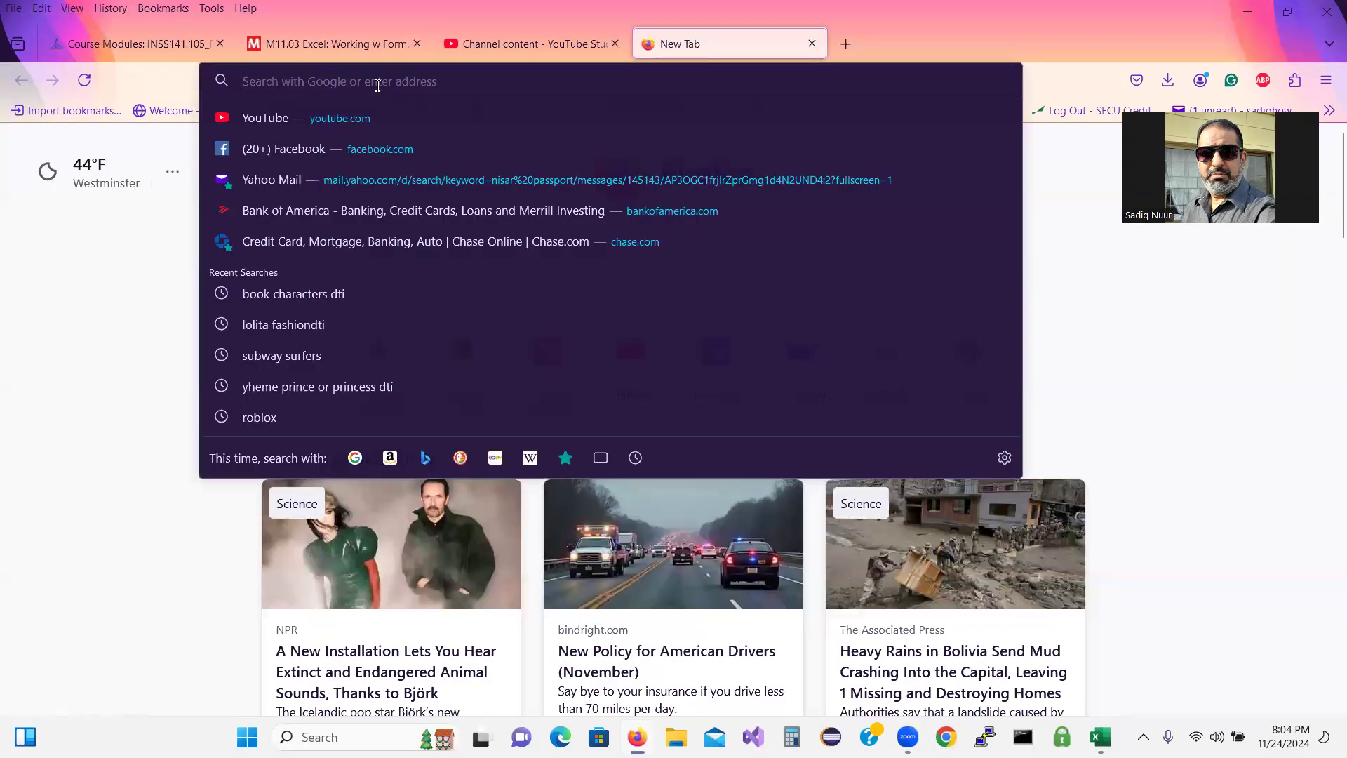
type("google.com")
key("Return")
type("xlook")
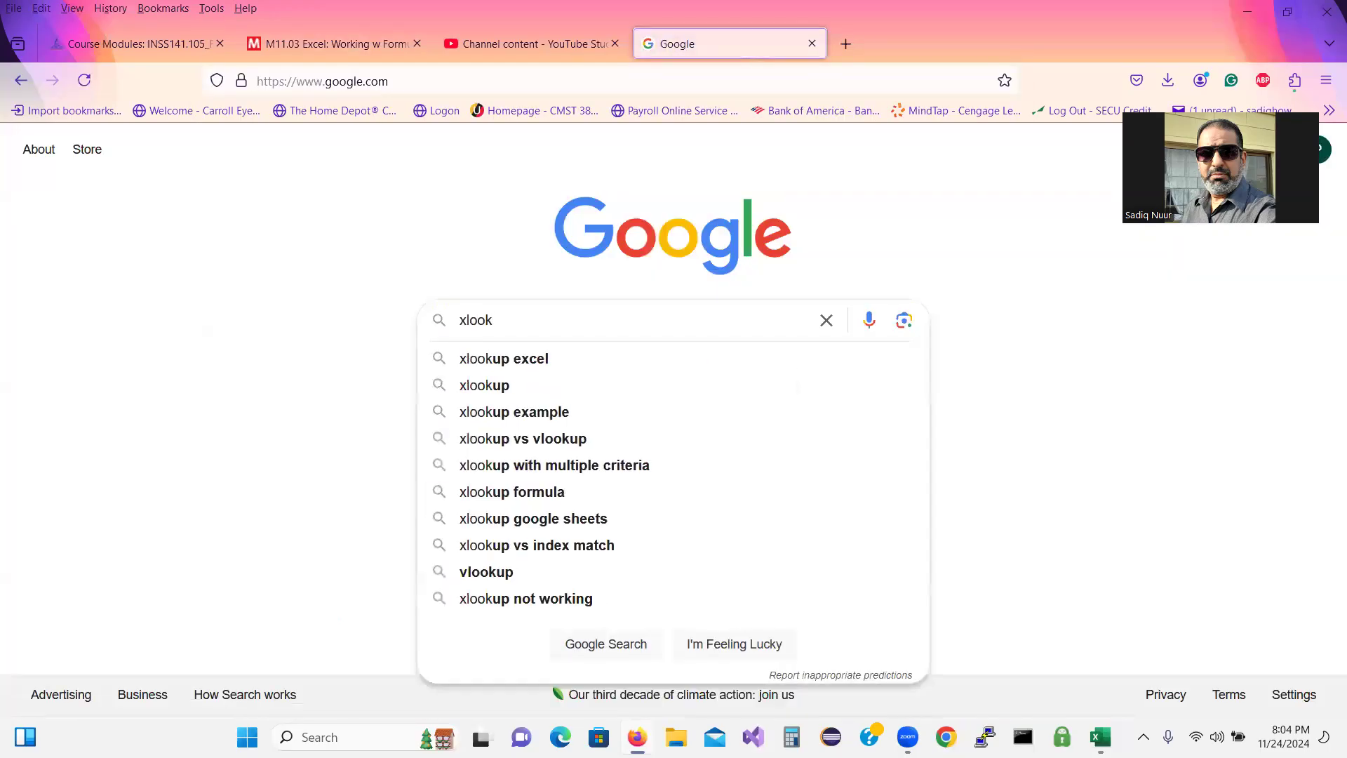
left_click(484, 359)
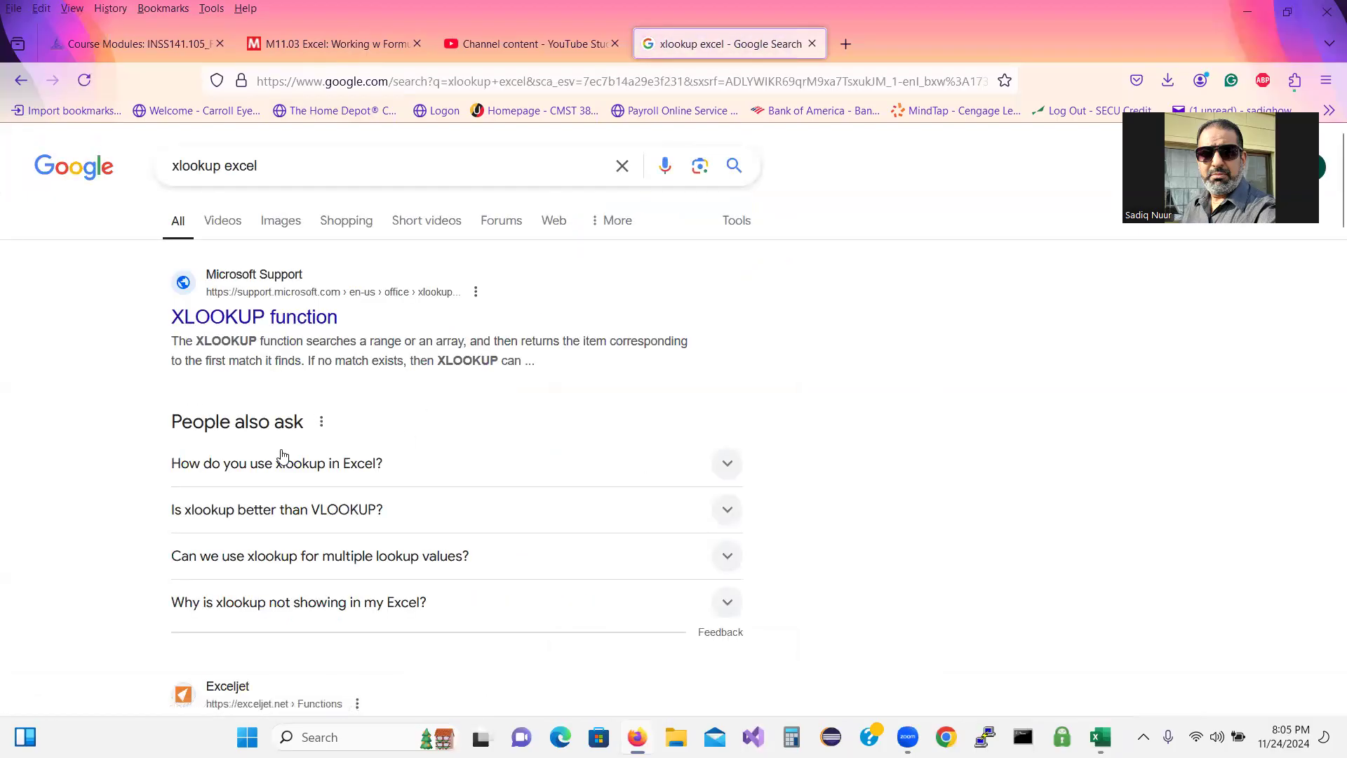
left_click(295, 319)
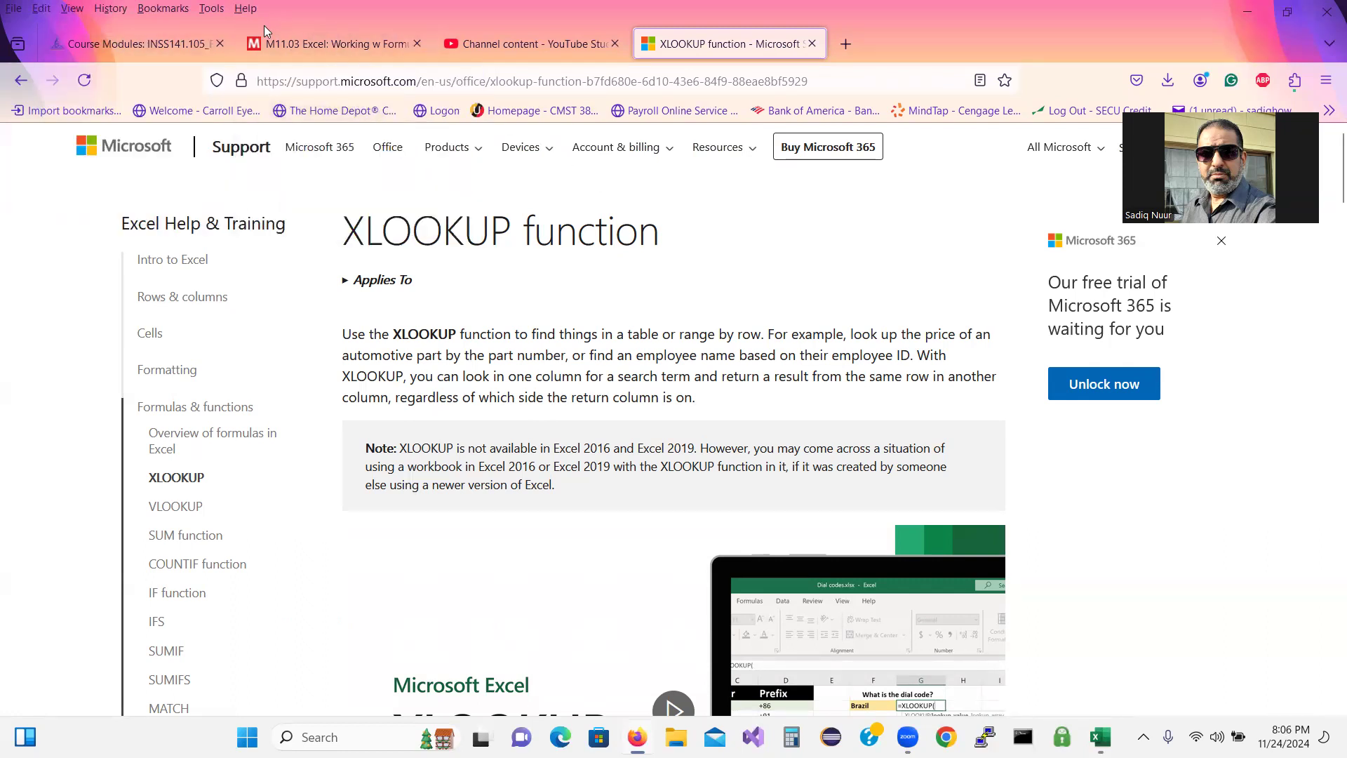
Check off instruction 3a in SIMnet, and select cell F5 on the Commissions sheet of the CentralSierra-02 workbook in Excel.
left_click(292, 47)
left_click(310, 287)
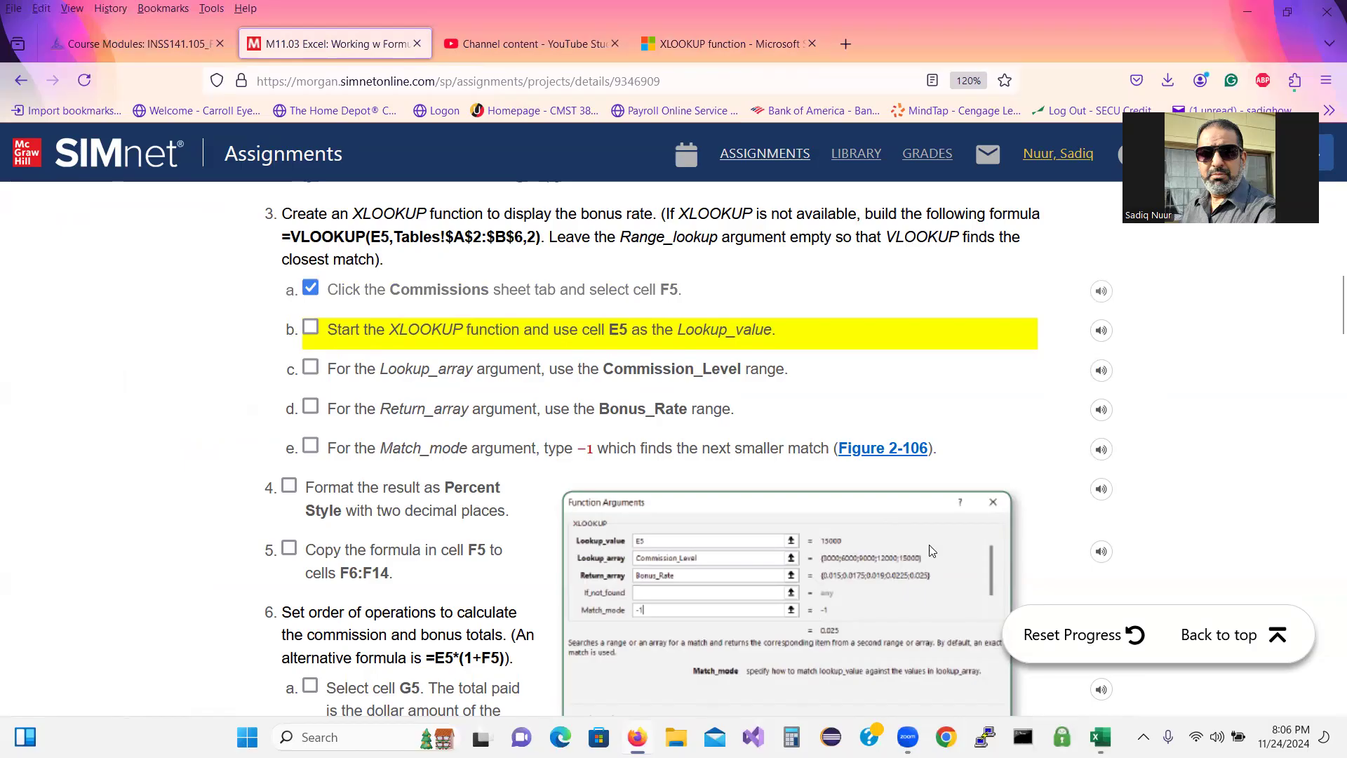
left_click(1099, 737)
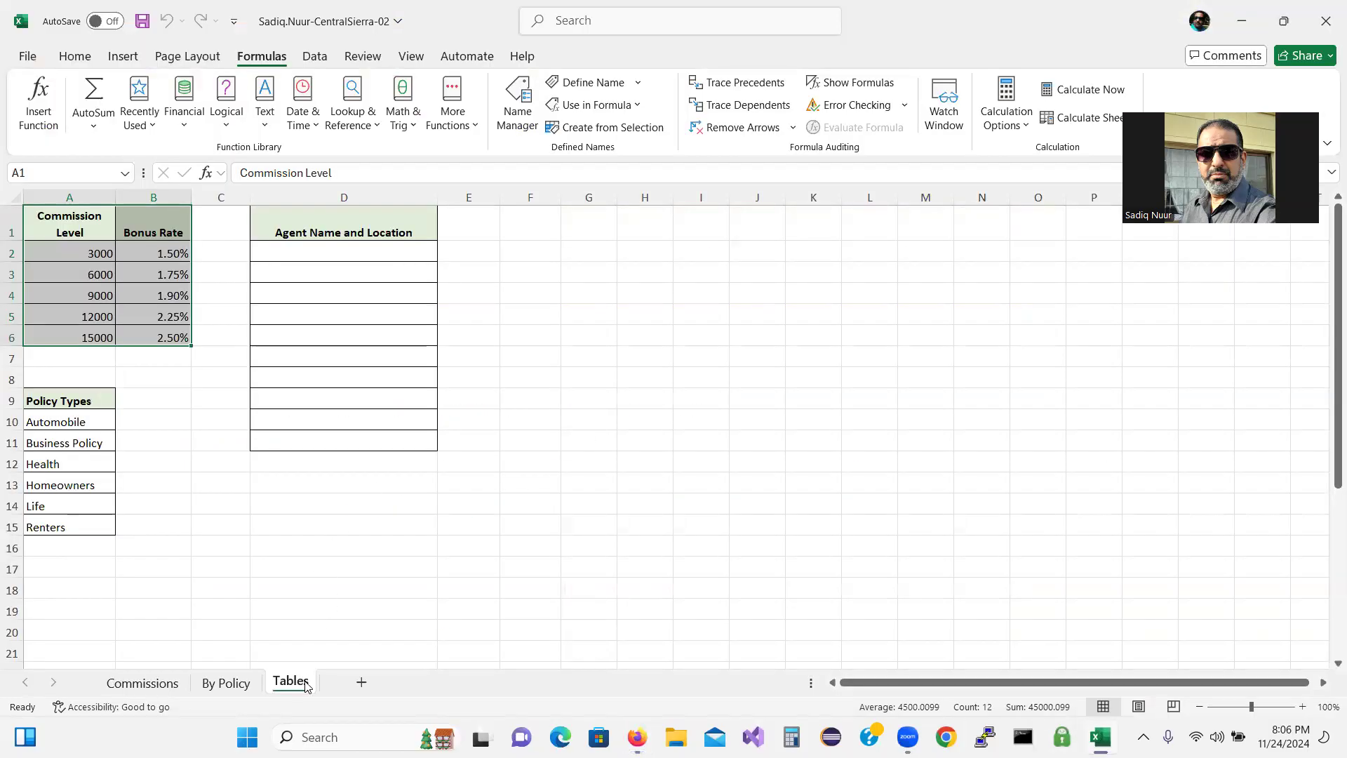
key("ctrl+q")
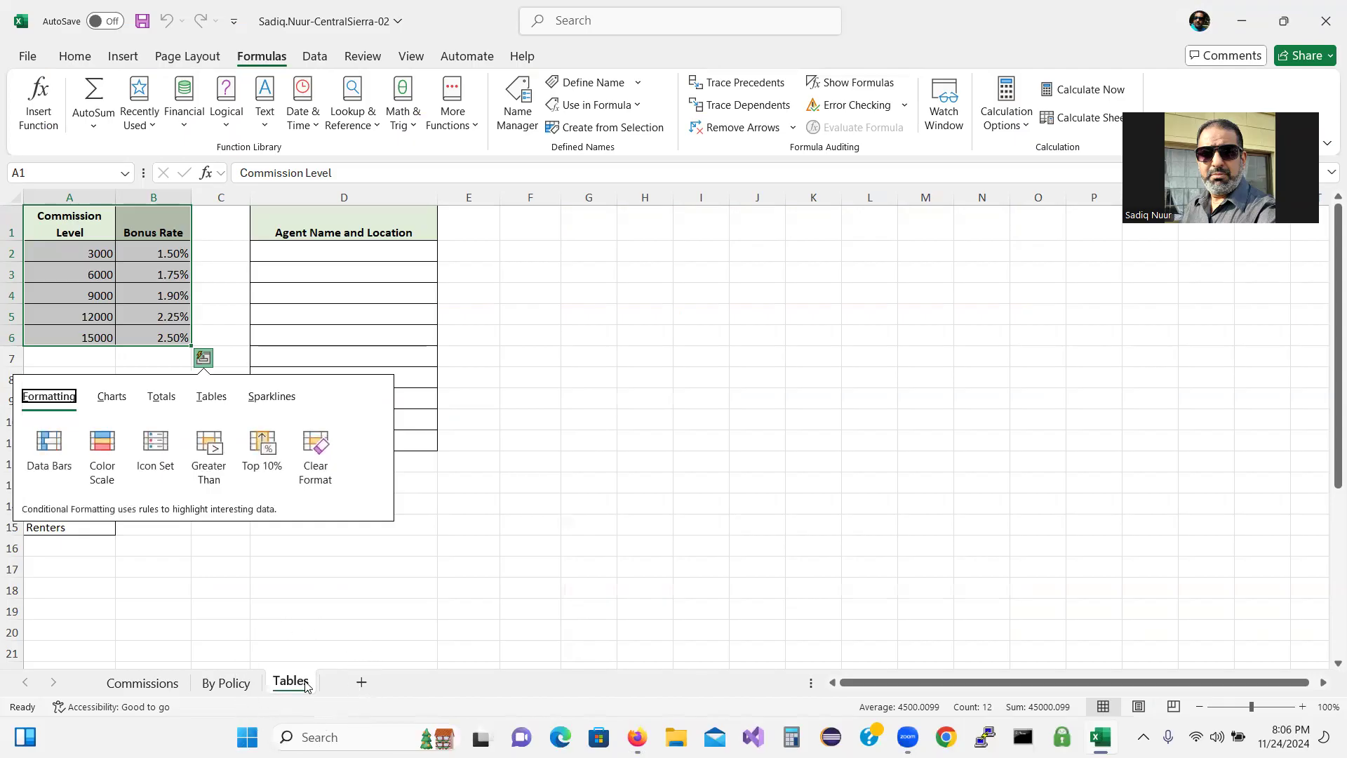
left_click(145, 686)
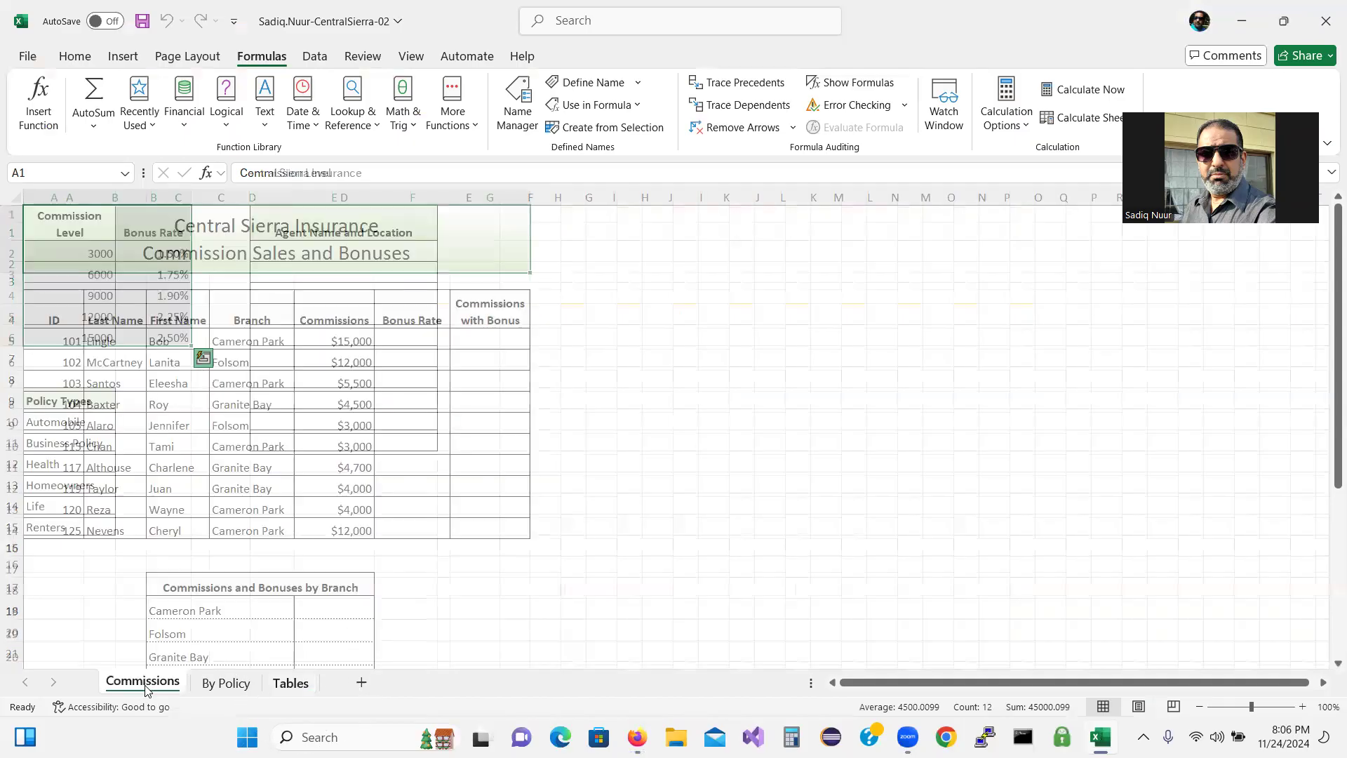
key("ctrl")
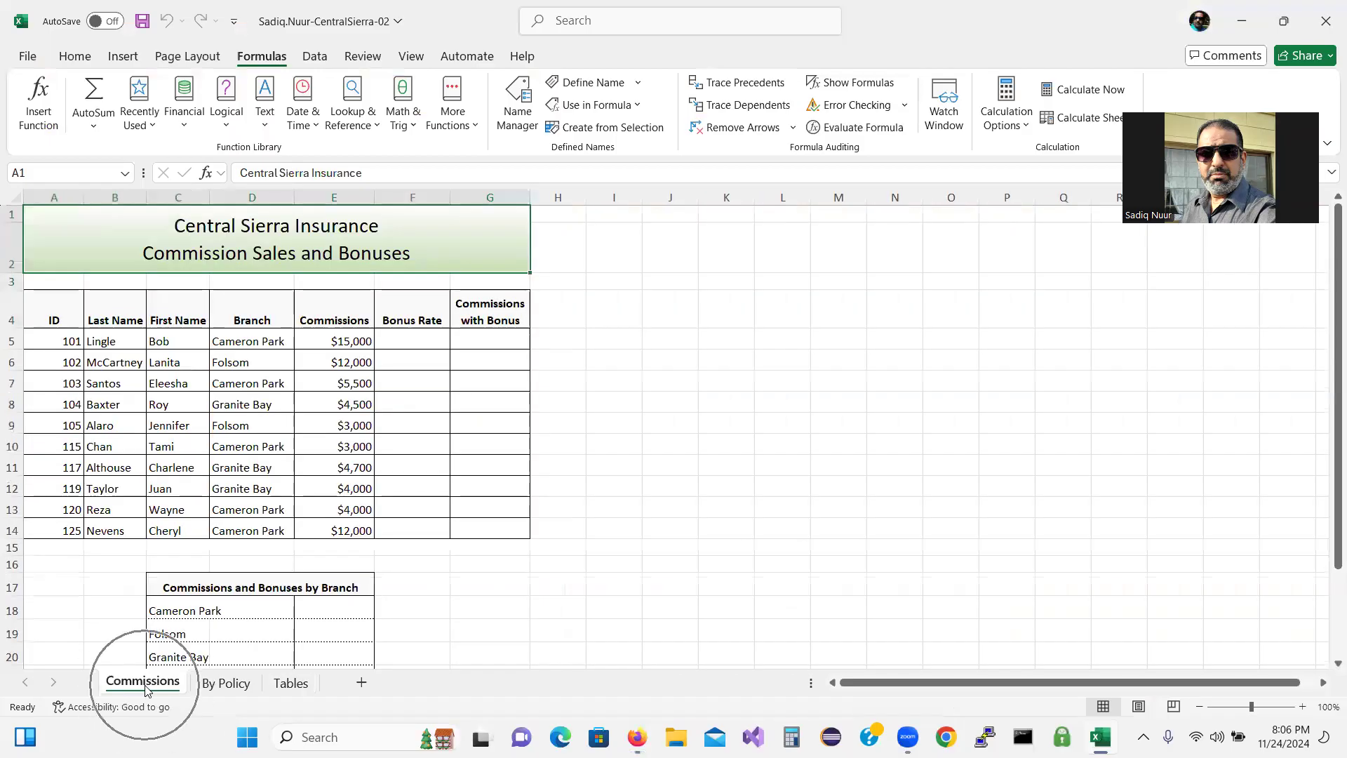
key("ctrl")
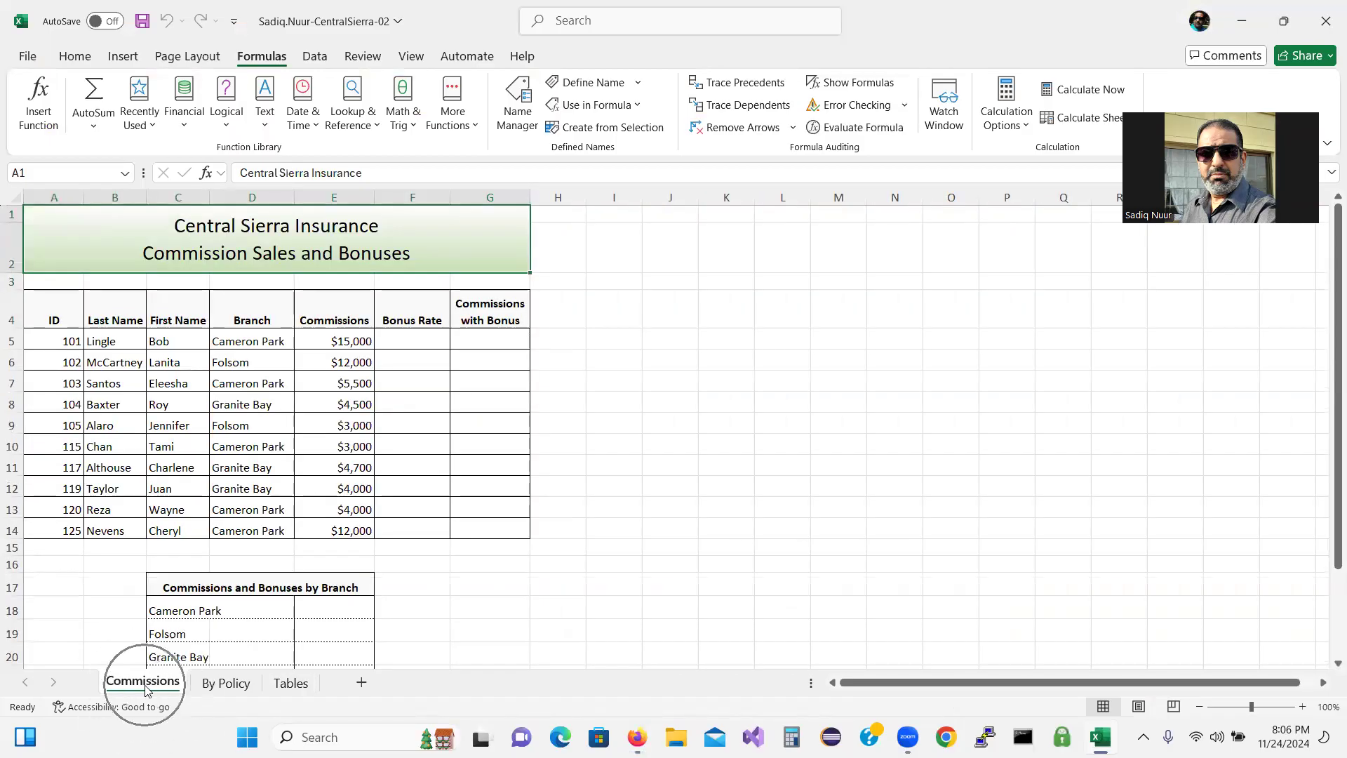
left_click(409, 341)
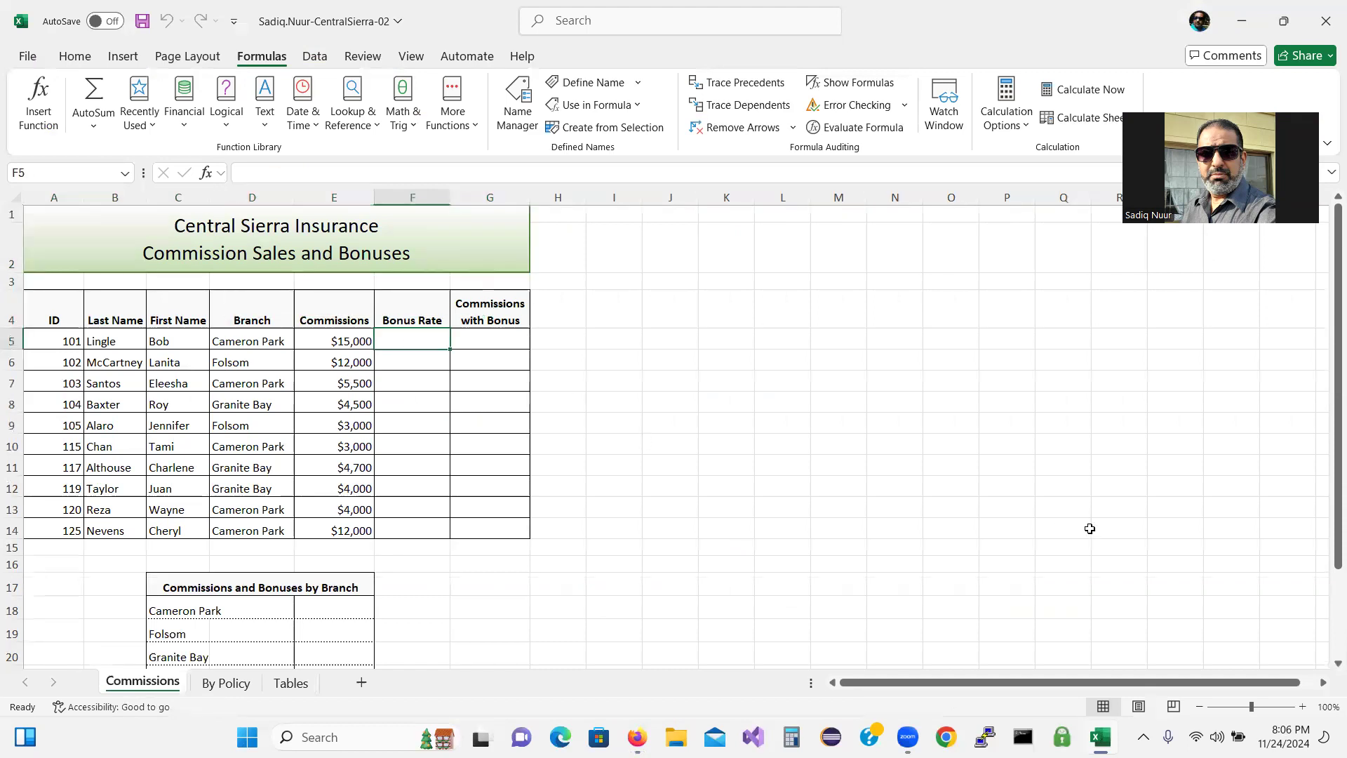
Insert the XLOOKUP function in cell F5 with cell E5 as its Lookup_value.
left_click(1301, 707)
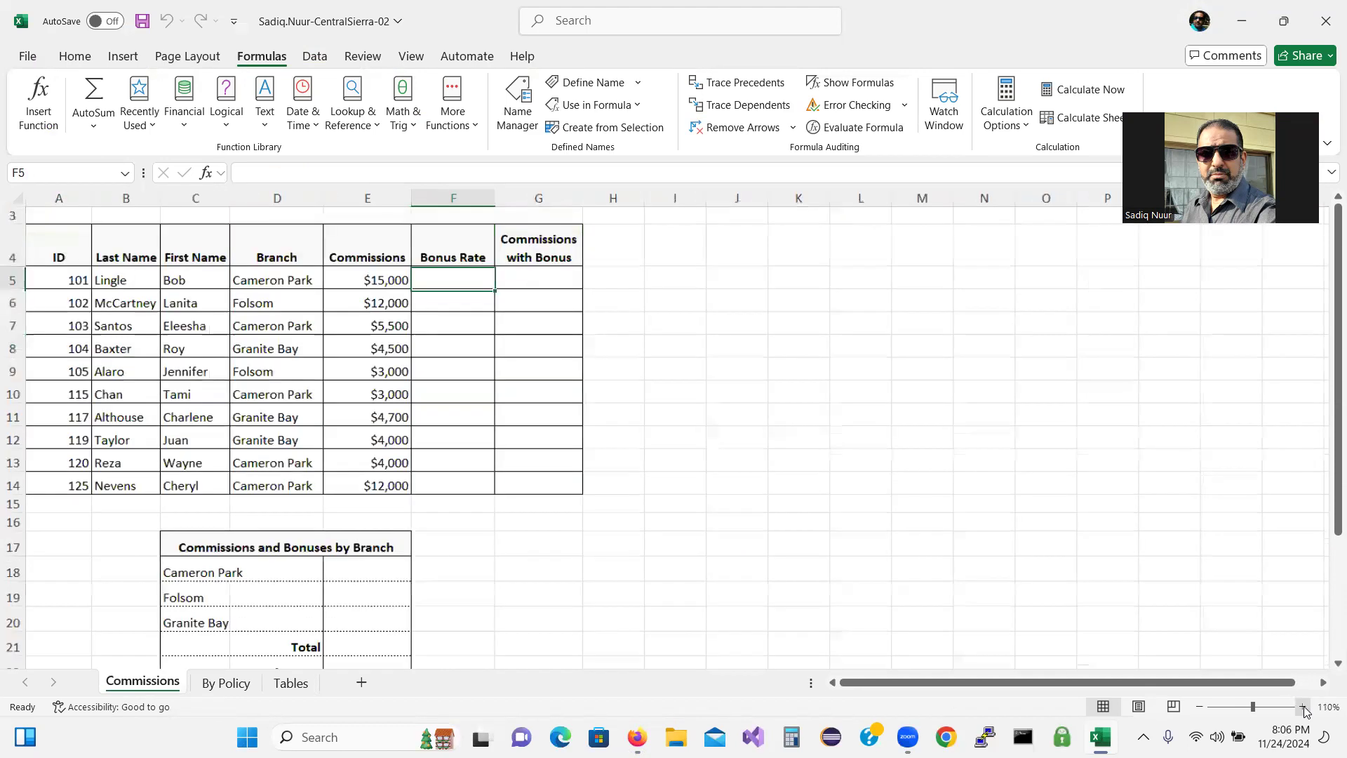
left_click_drag(1329, 495, 1328, 453)
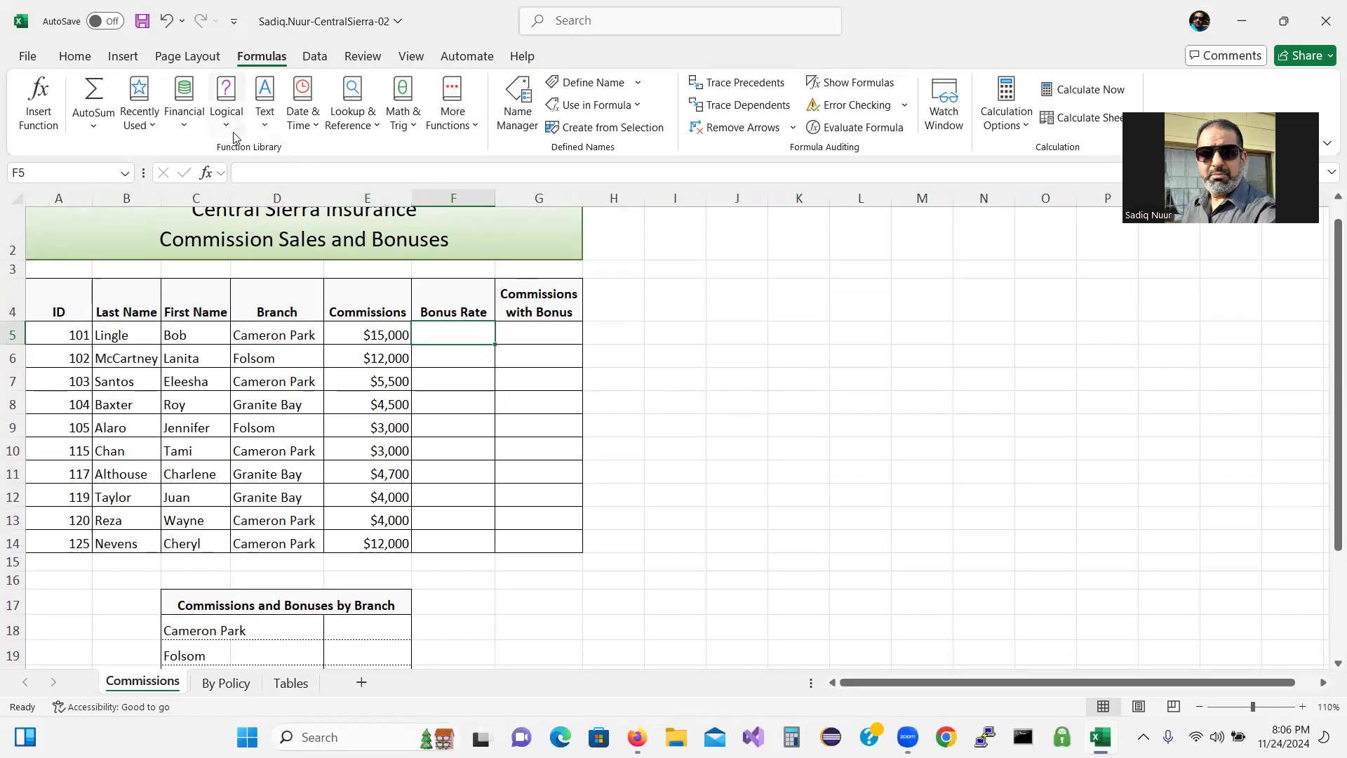
left_click(269, 62)
key("ctrl")
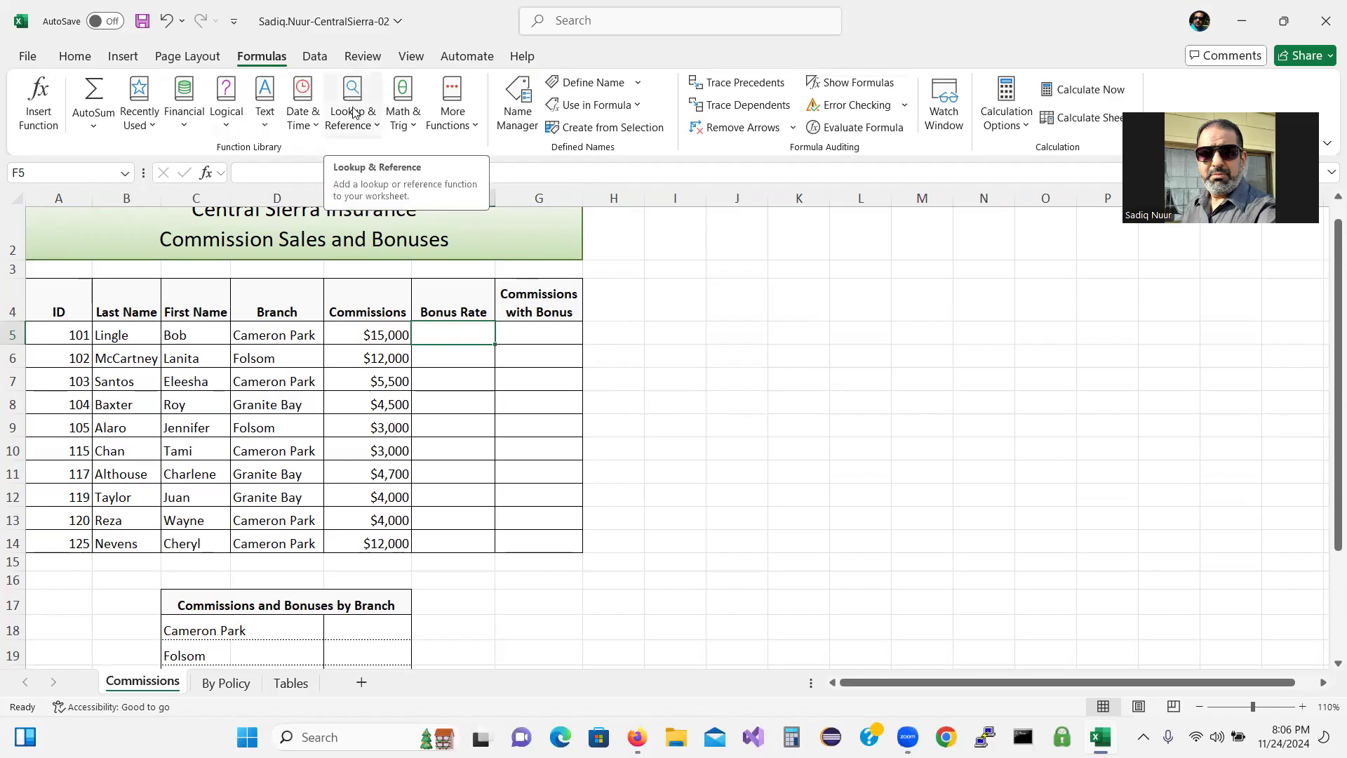
left_click(376, 127)
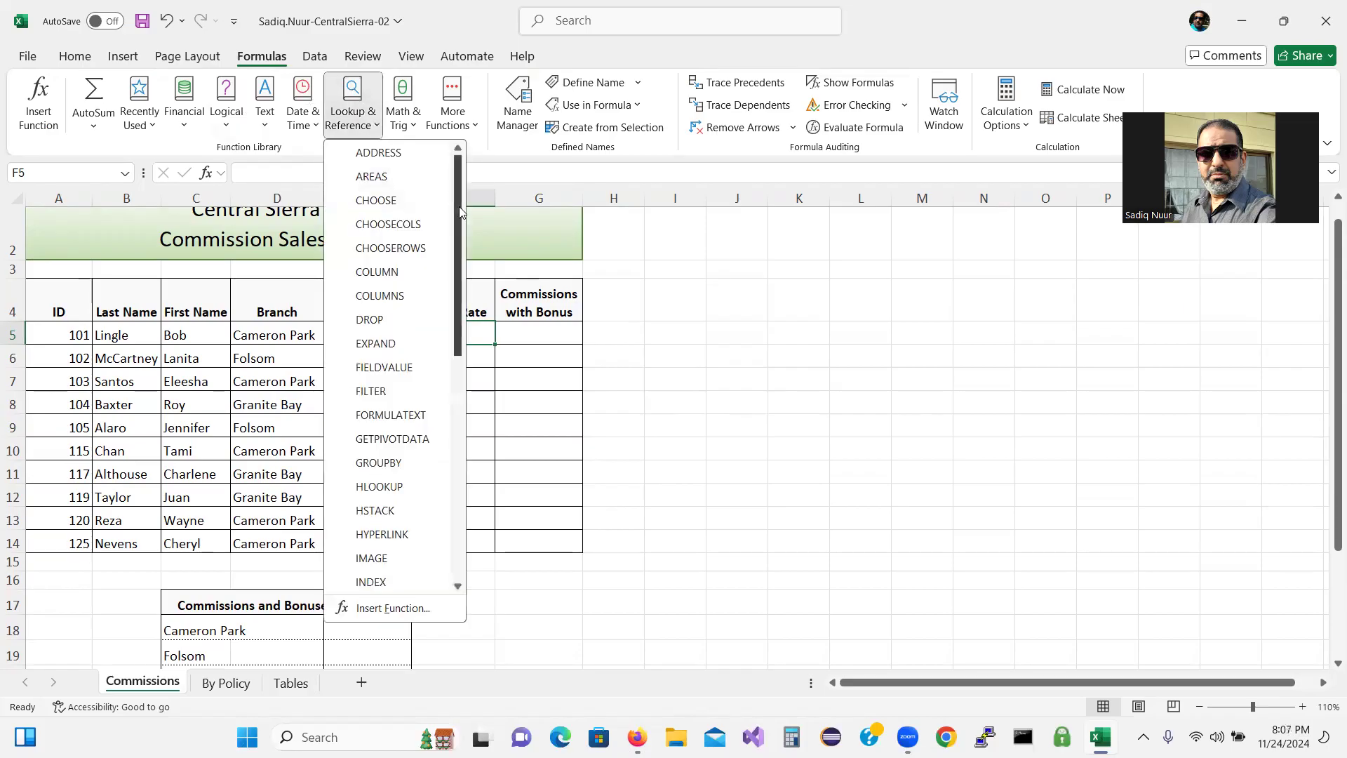
left_click_drag(462, 211, 461, 433)
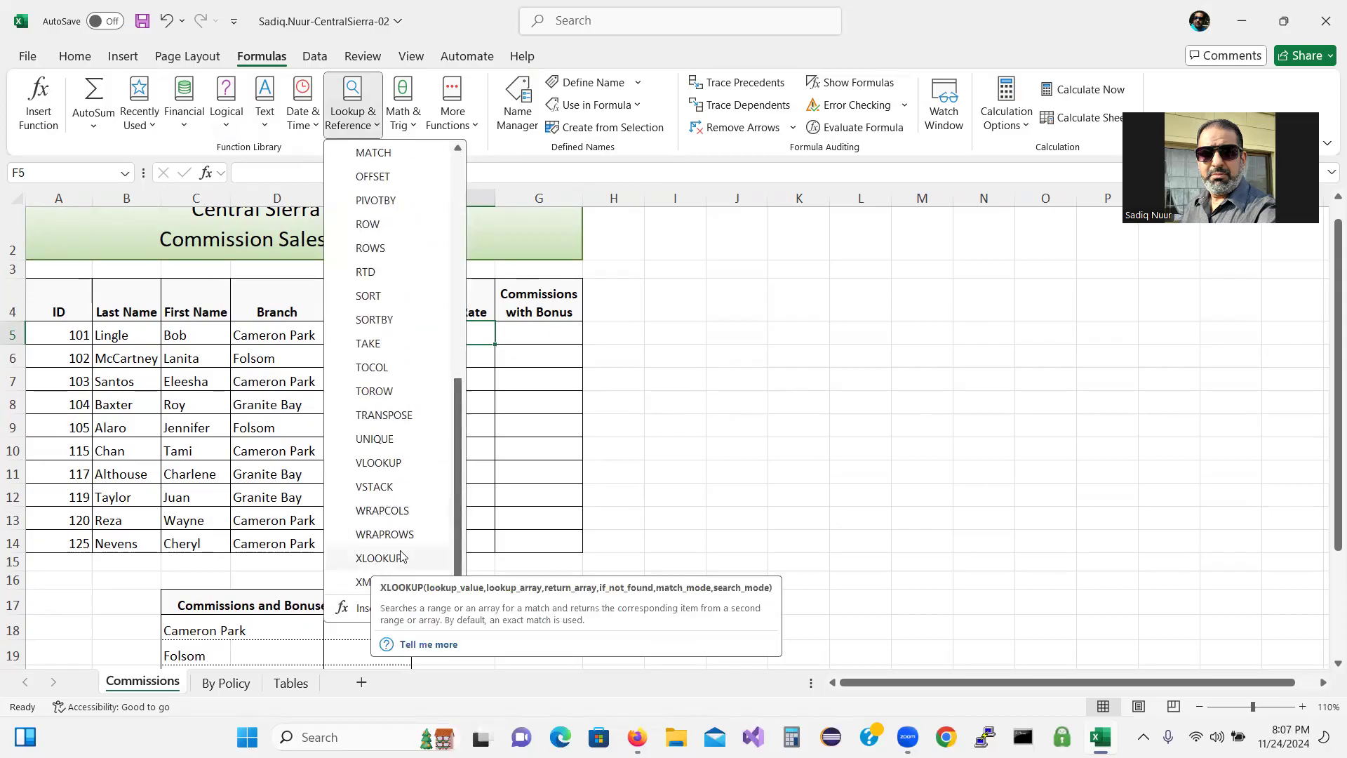
left_click(379, 559)
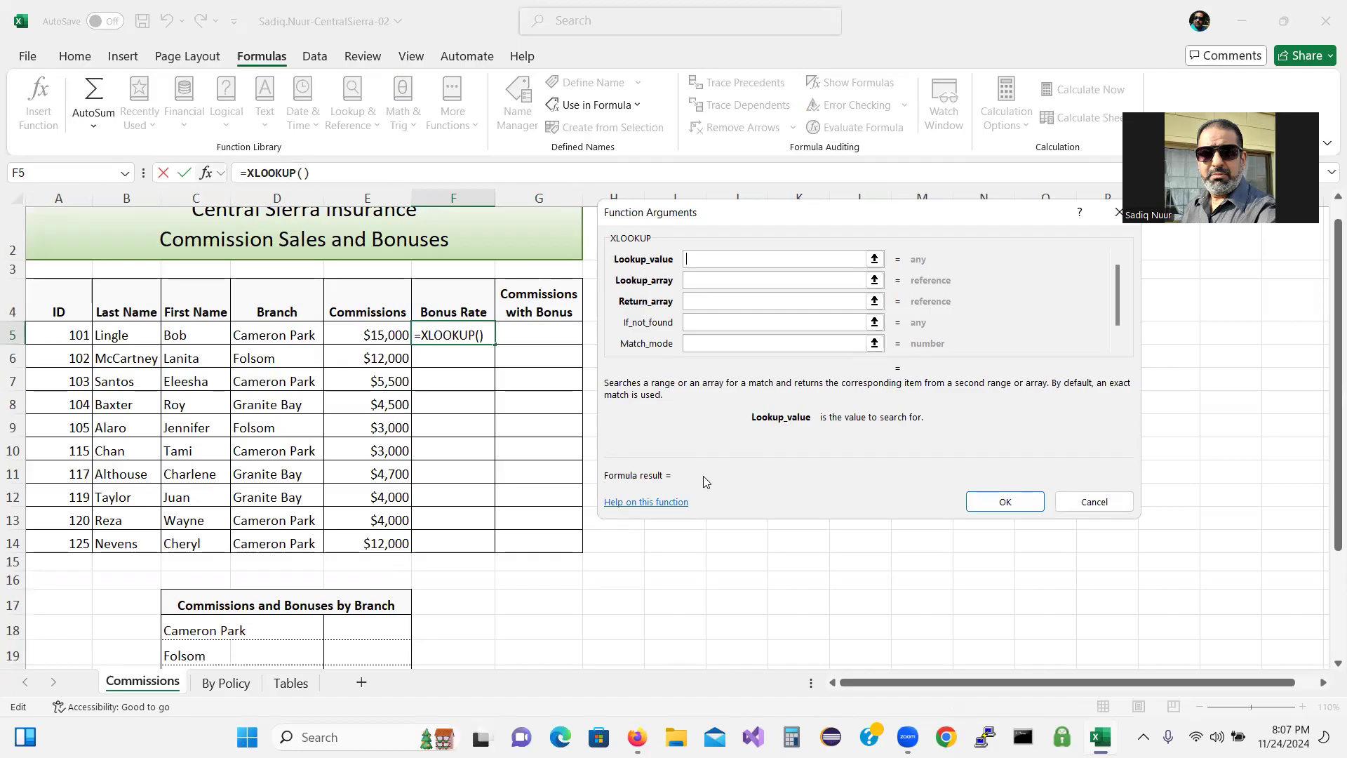
left_click(364, 337)
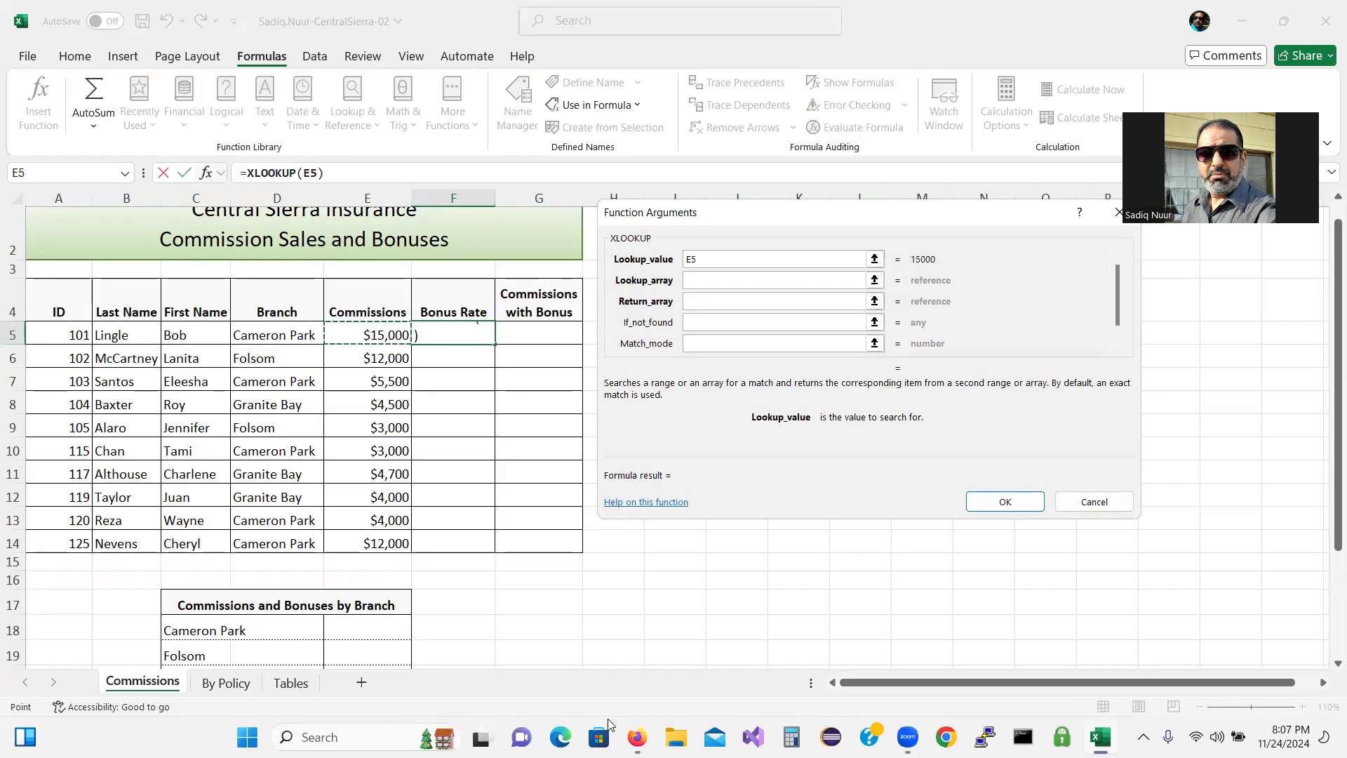
Switch to the SIMnet instructions in Firefox, check off instruction 3b, and return to the XLOOKUP arguments in Excel.
key("alt+Tab")
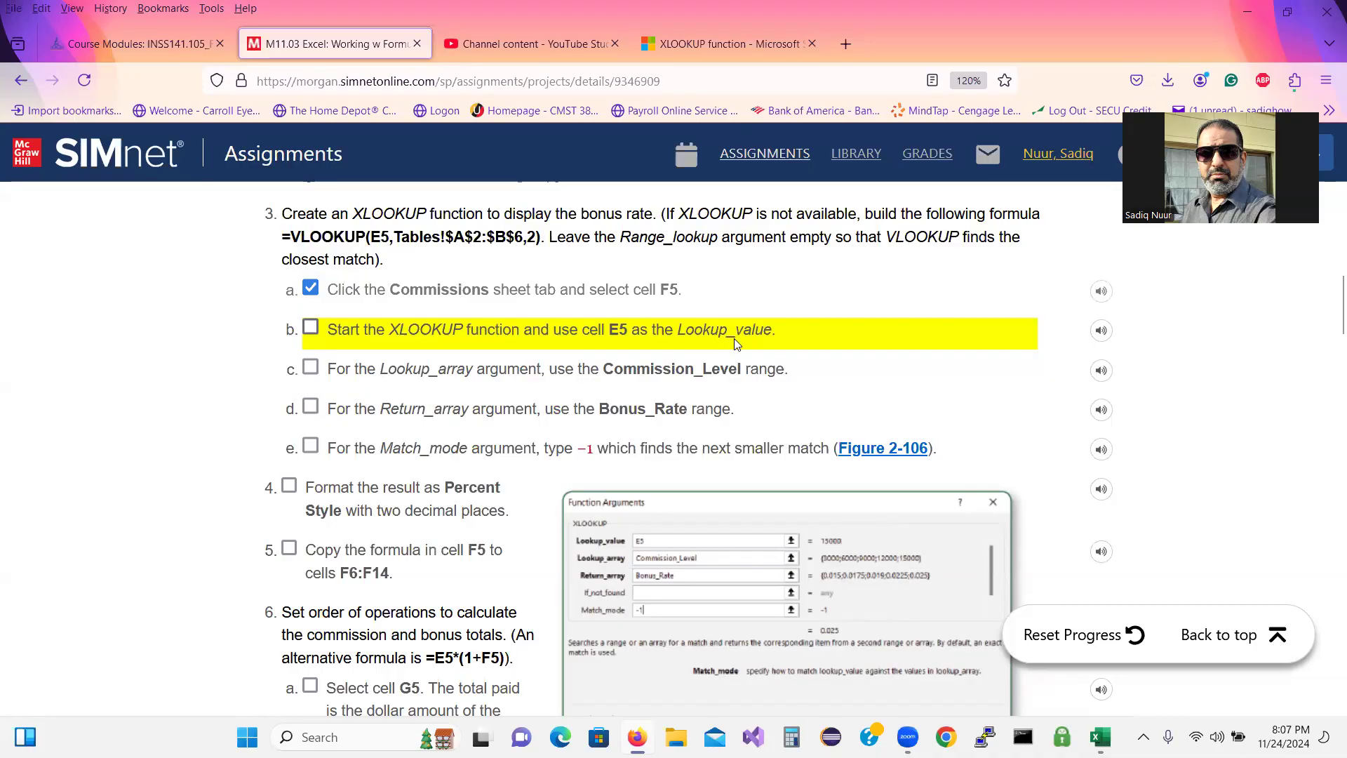
left_click(310, 328)
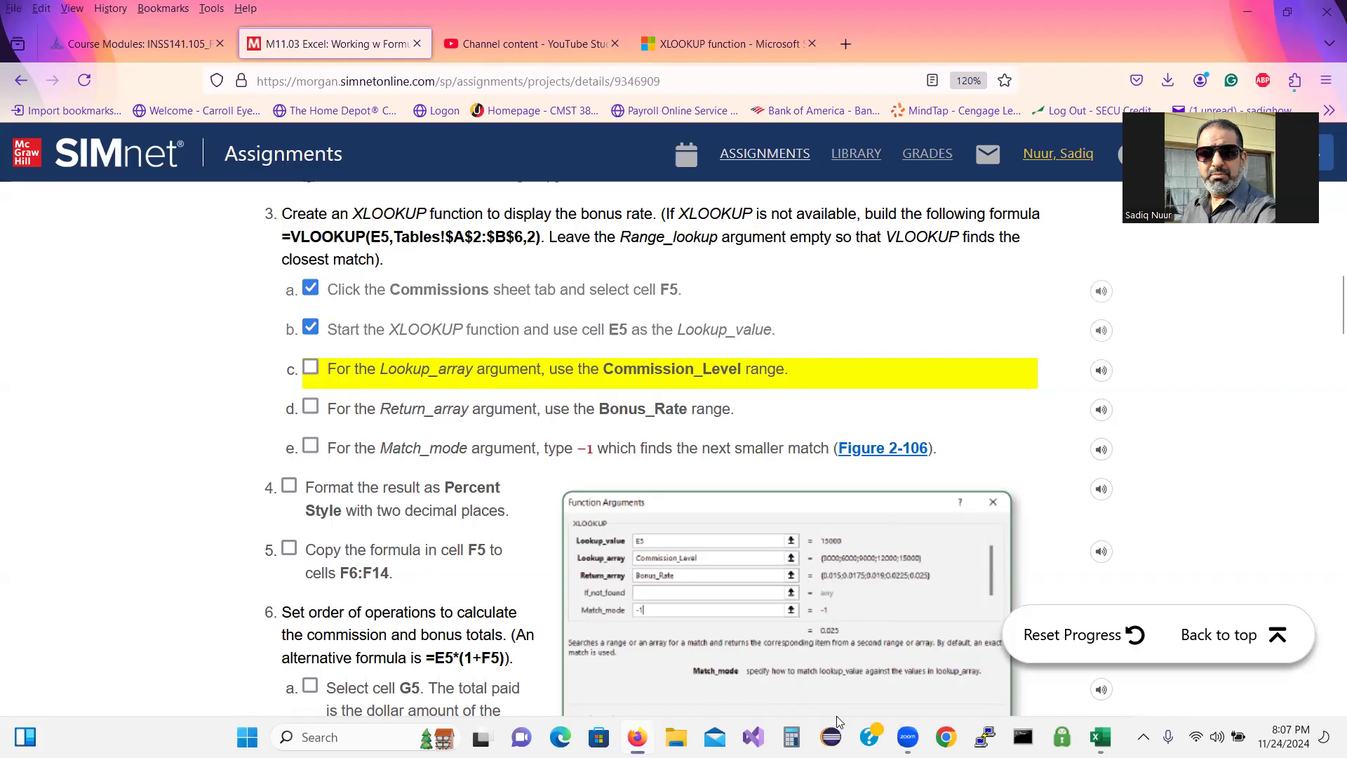
left_click(1100, 736)
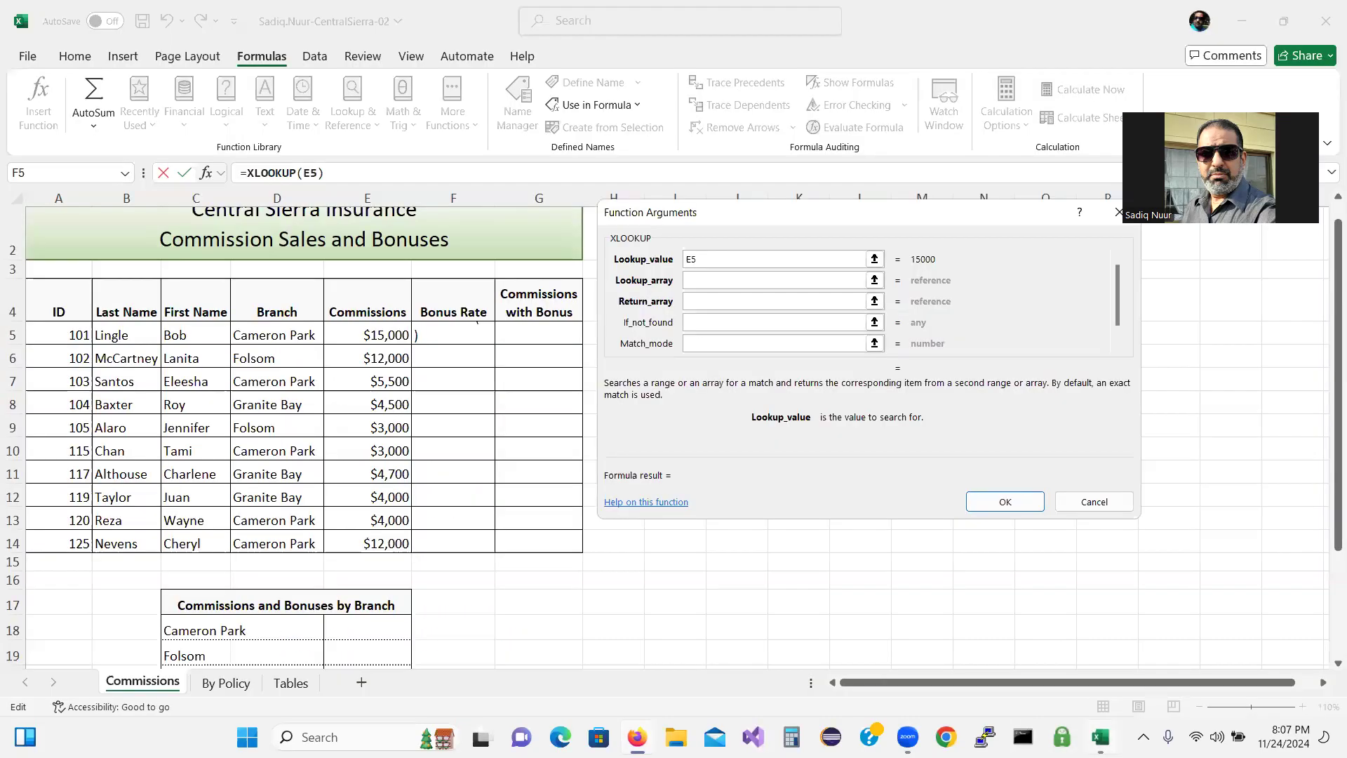
Set the XLOOKUP Lookup_array to the Commission_Level range, cells A2:A6 on the Tables sheet.
left_click(709, 278)
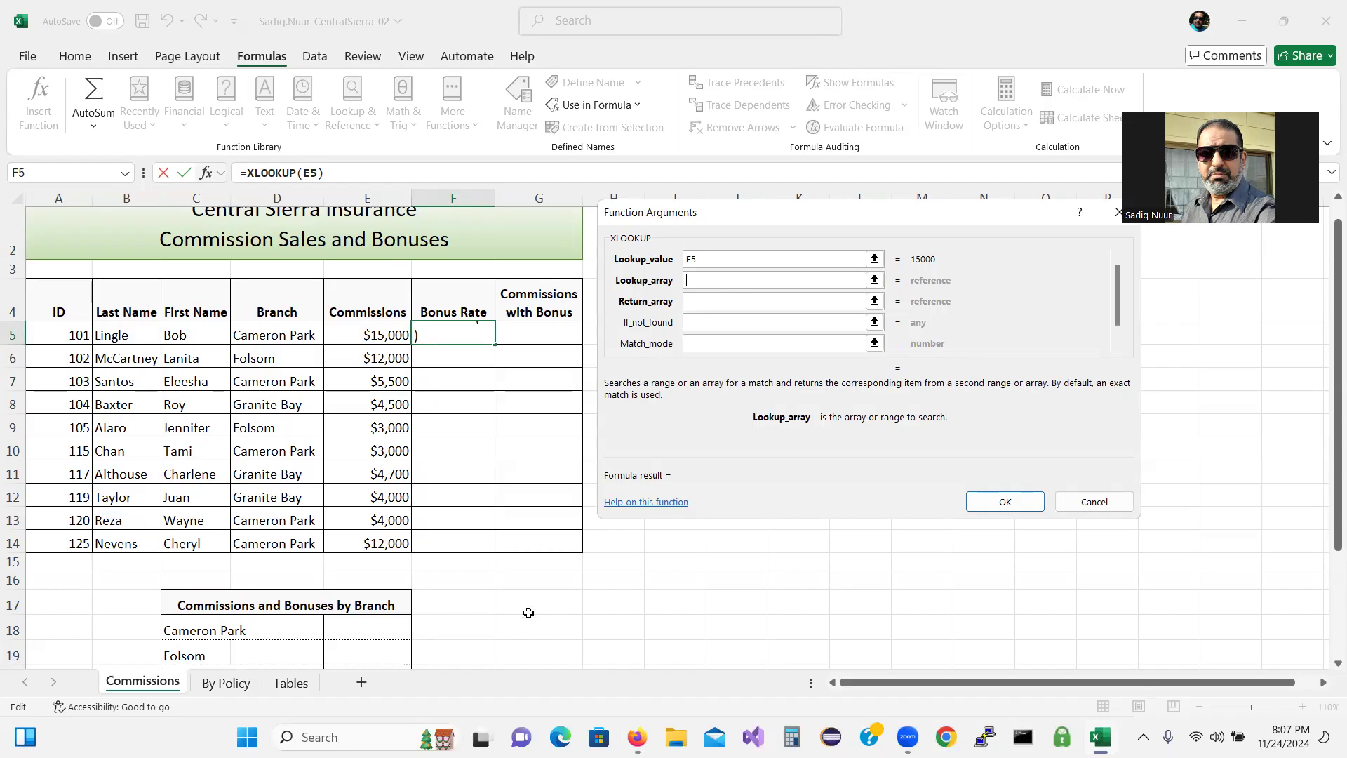
left_click(874, 281)
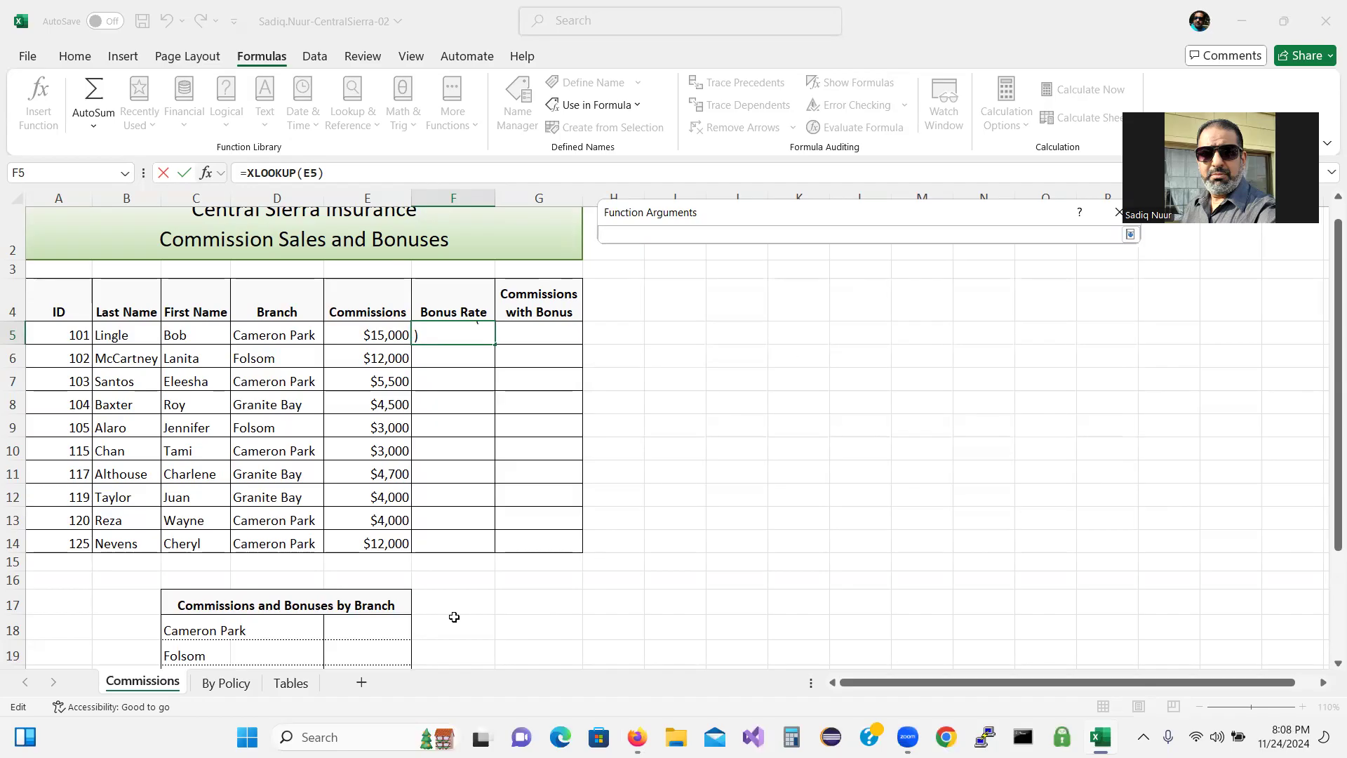
key("ctrl")
key("ctrl")
key("ctrl")
key("ctrl")
key("ctrl")
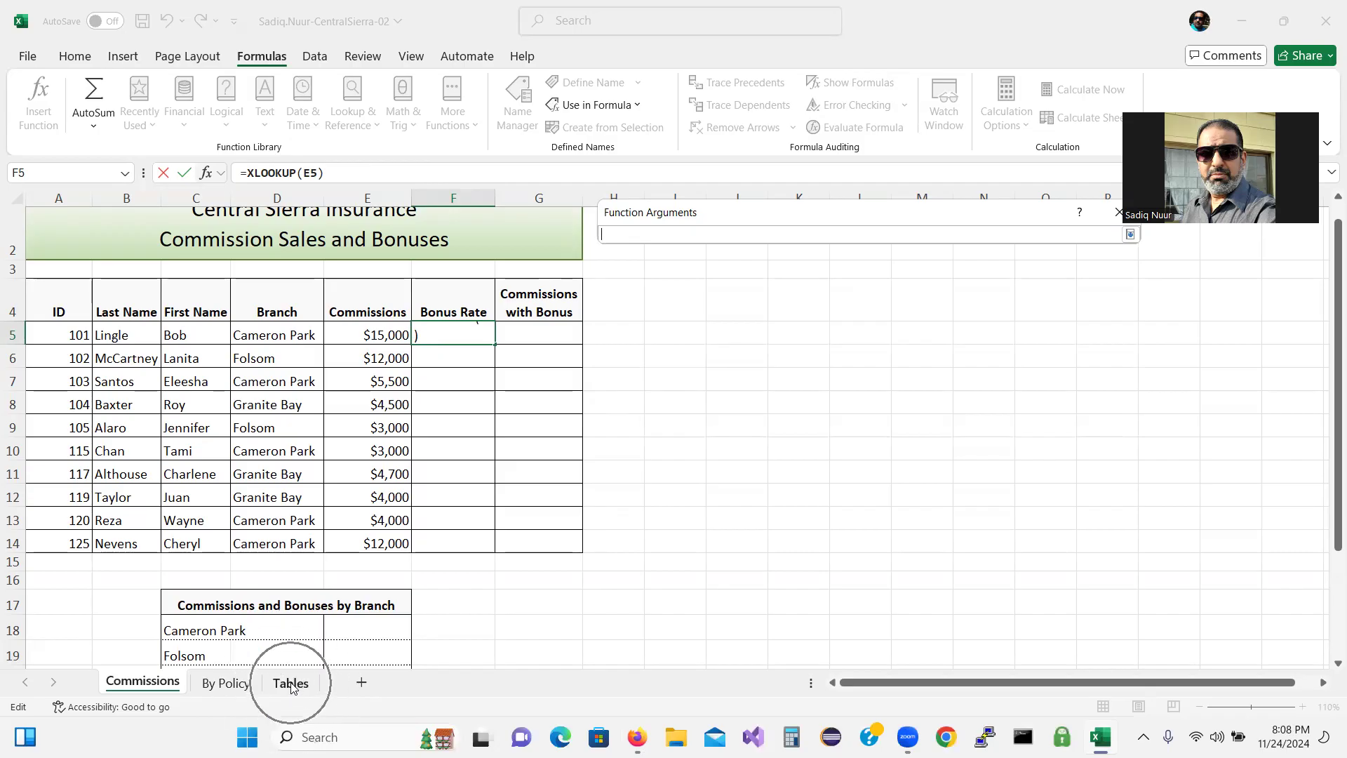
left_click(290, 684)
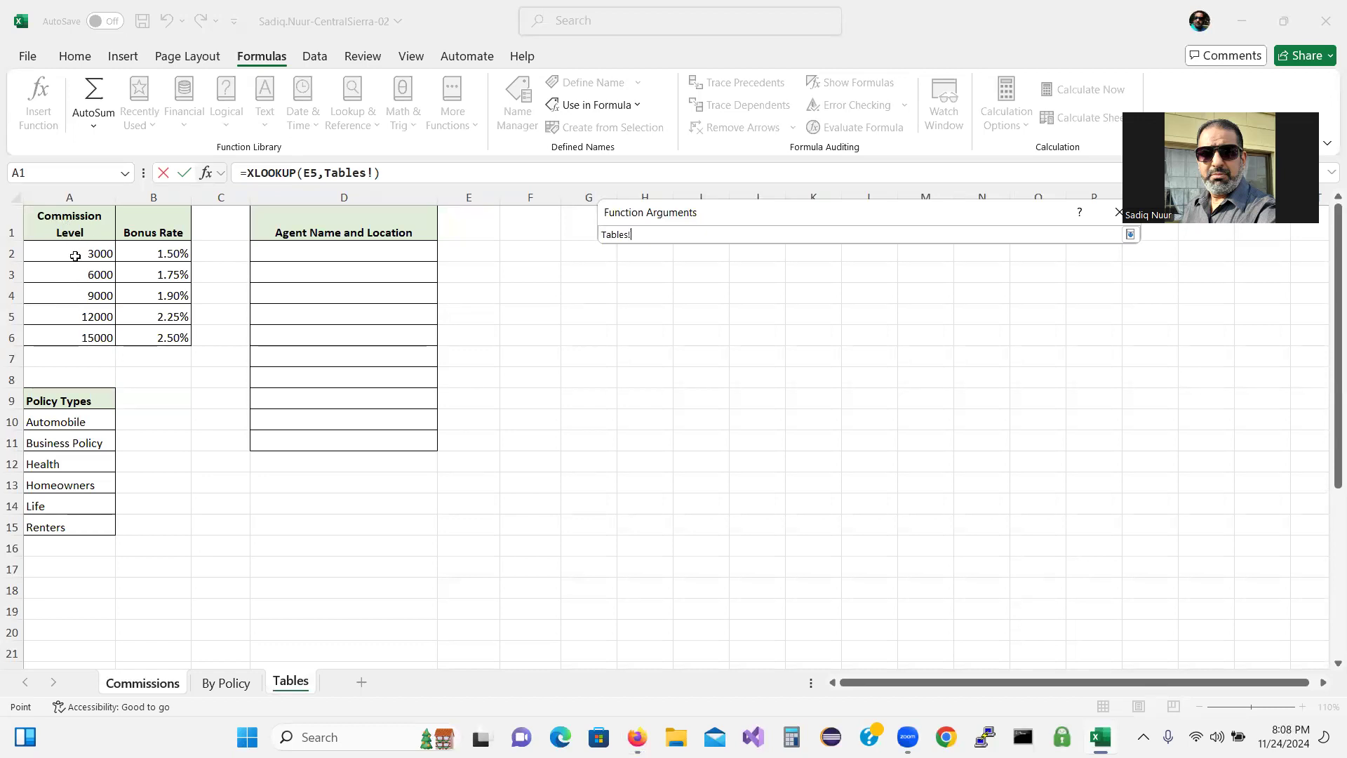
left_click_drag(73, 253, 75, 327)
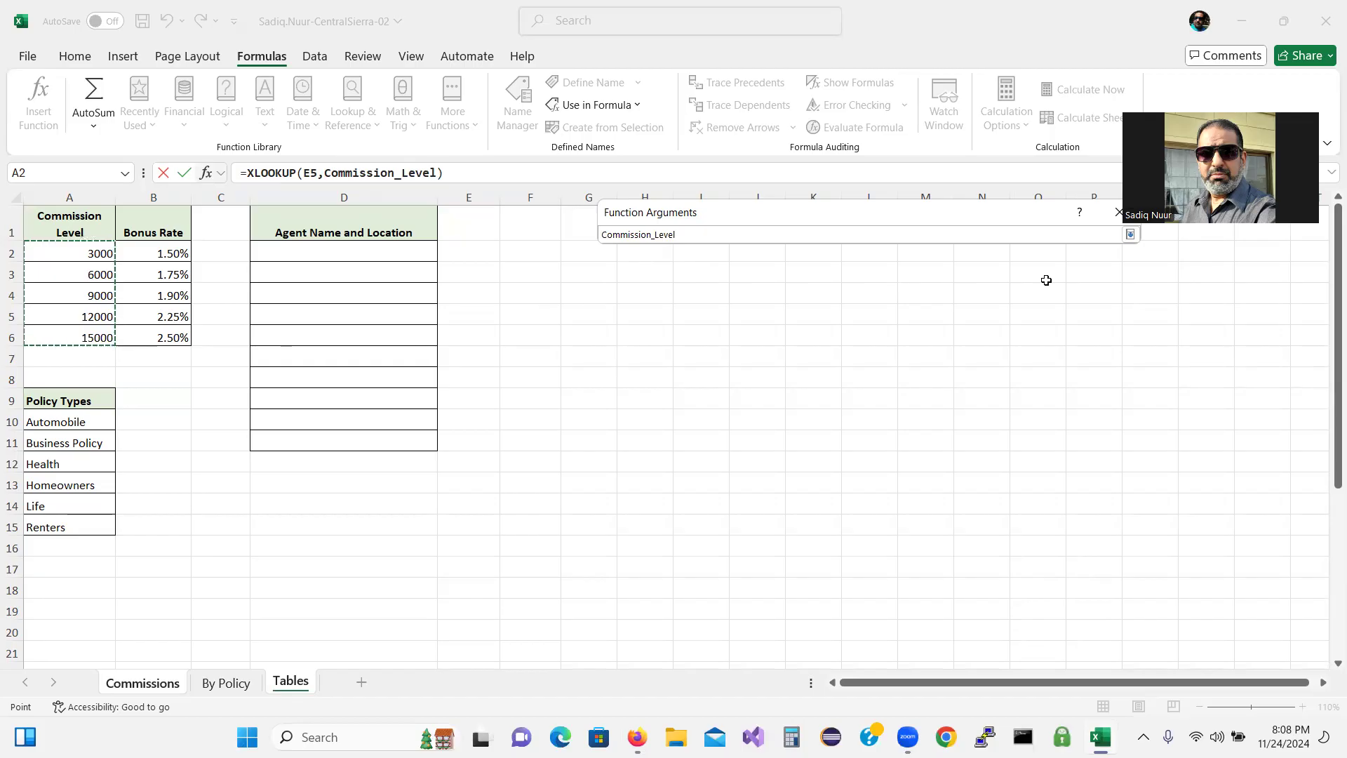
left_click(1130, 234)
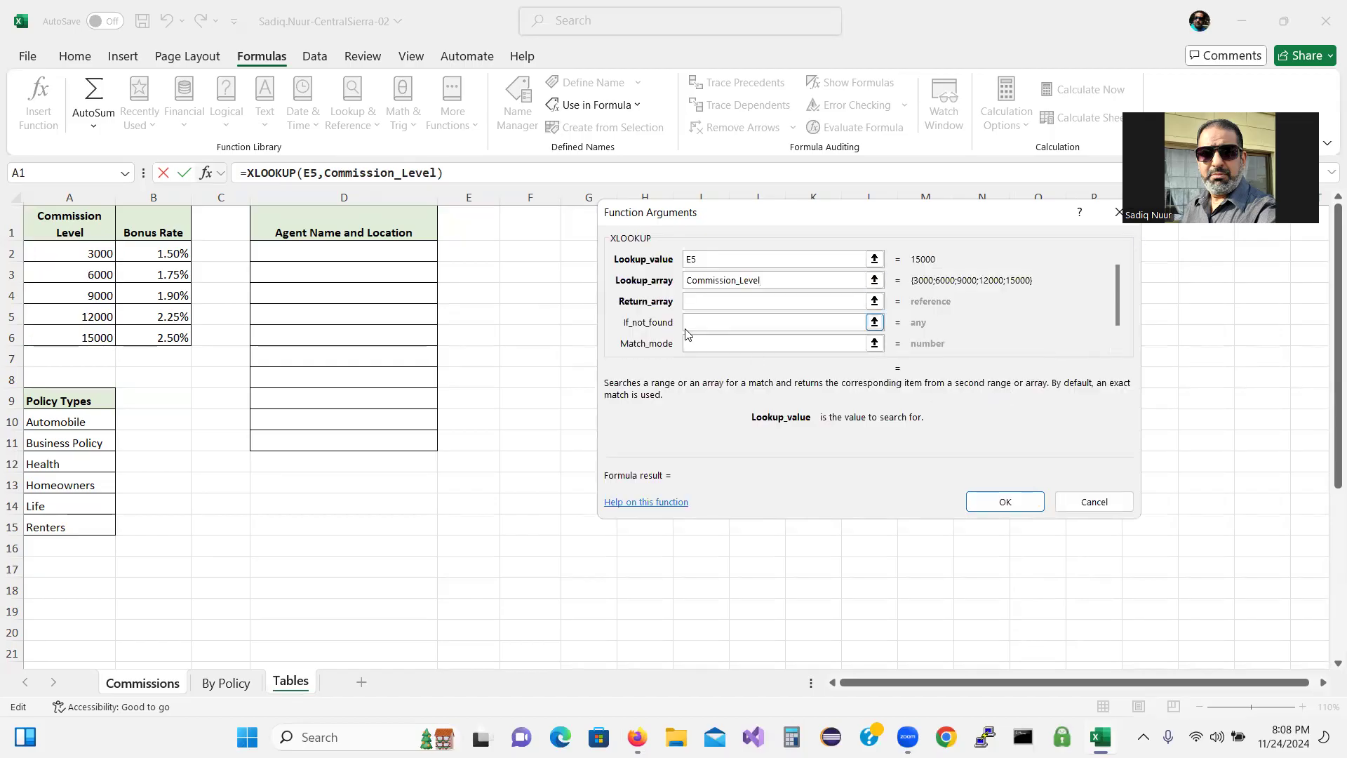
Check off instruction 3c in SIMnet in Firefox and return to the XLOOKUP Return_array argument in Excel.
left_click(696, 303)
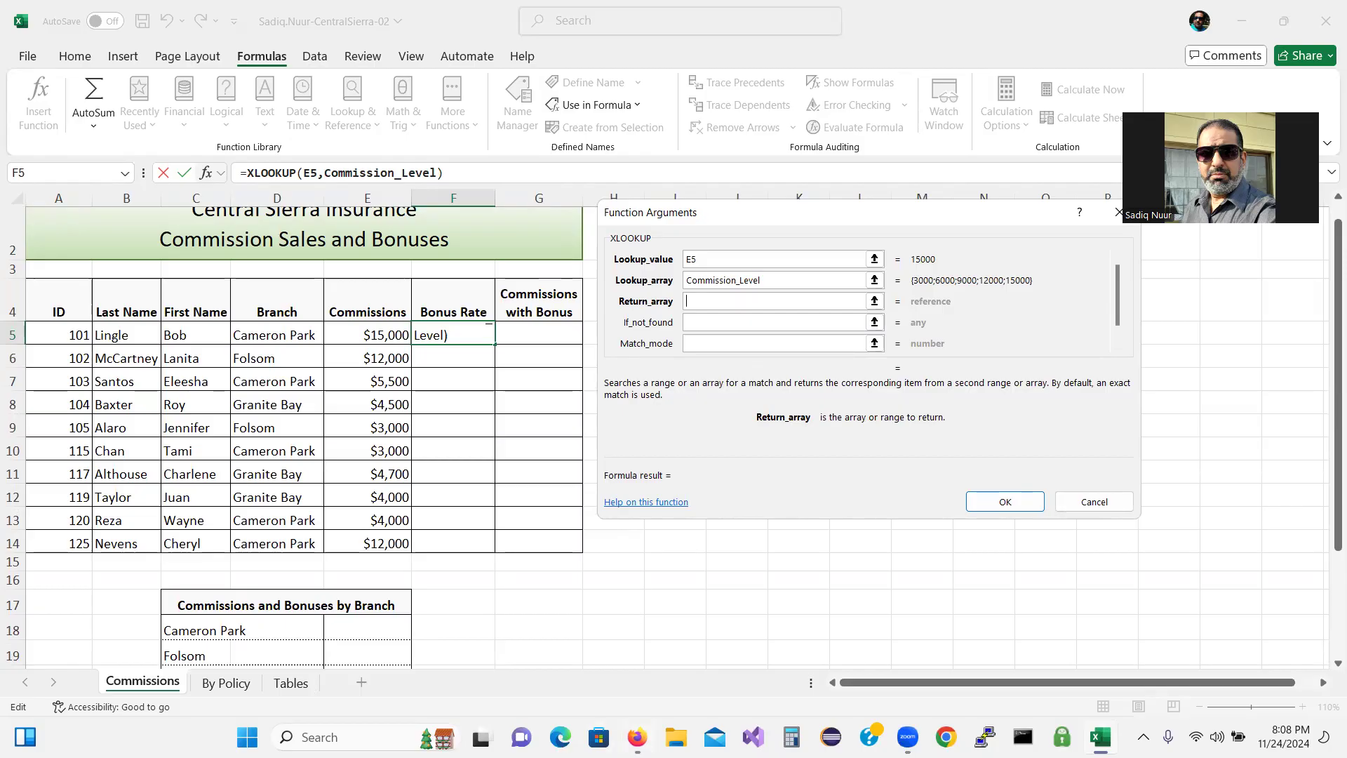
left_click(636, 736)
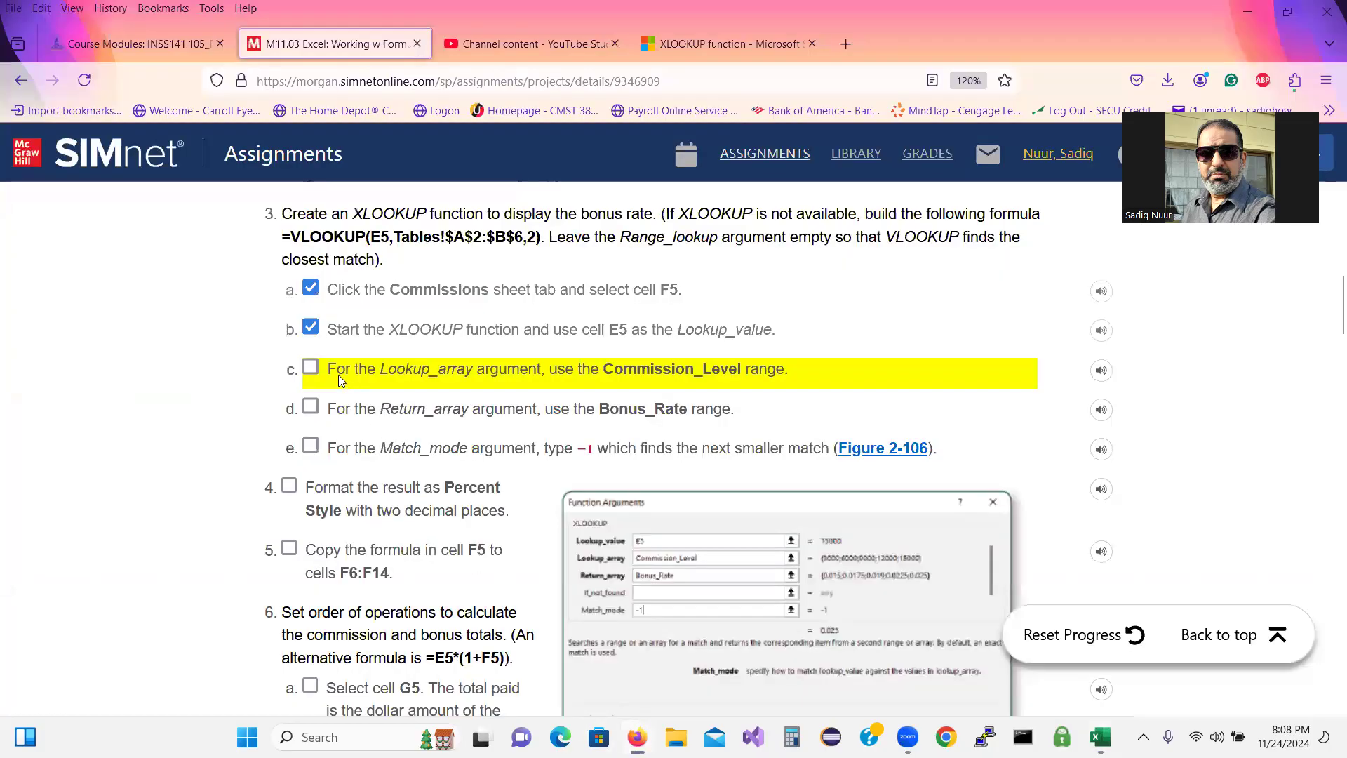
left_click(310, 368)
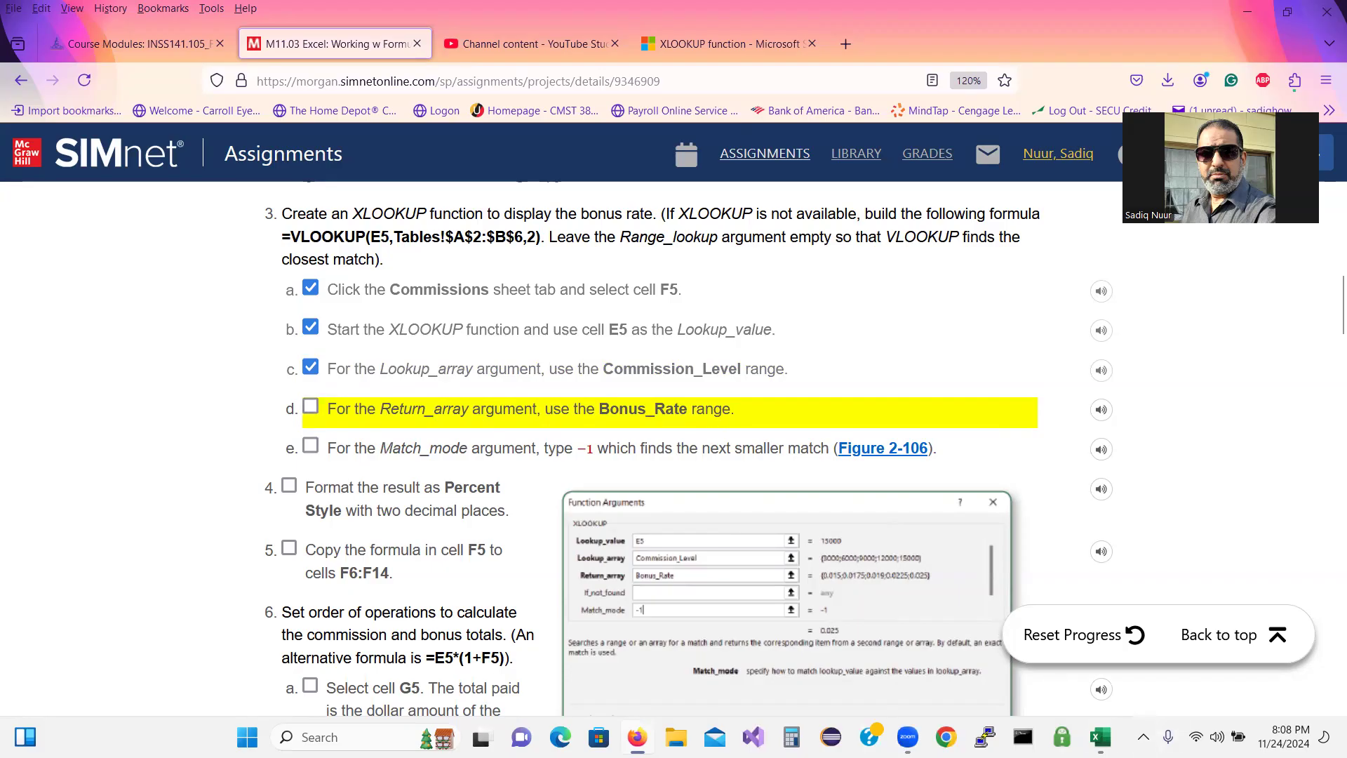
left_click(1100, 737)
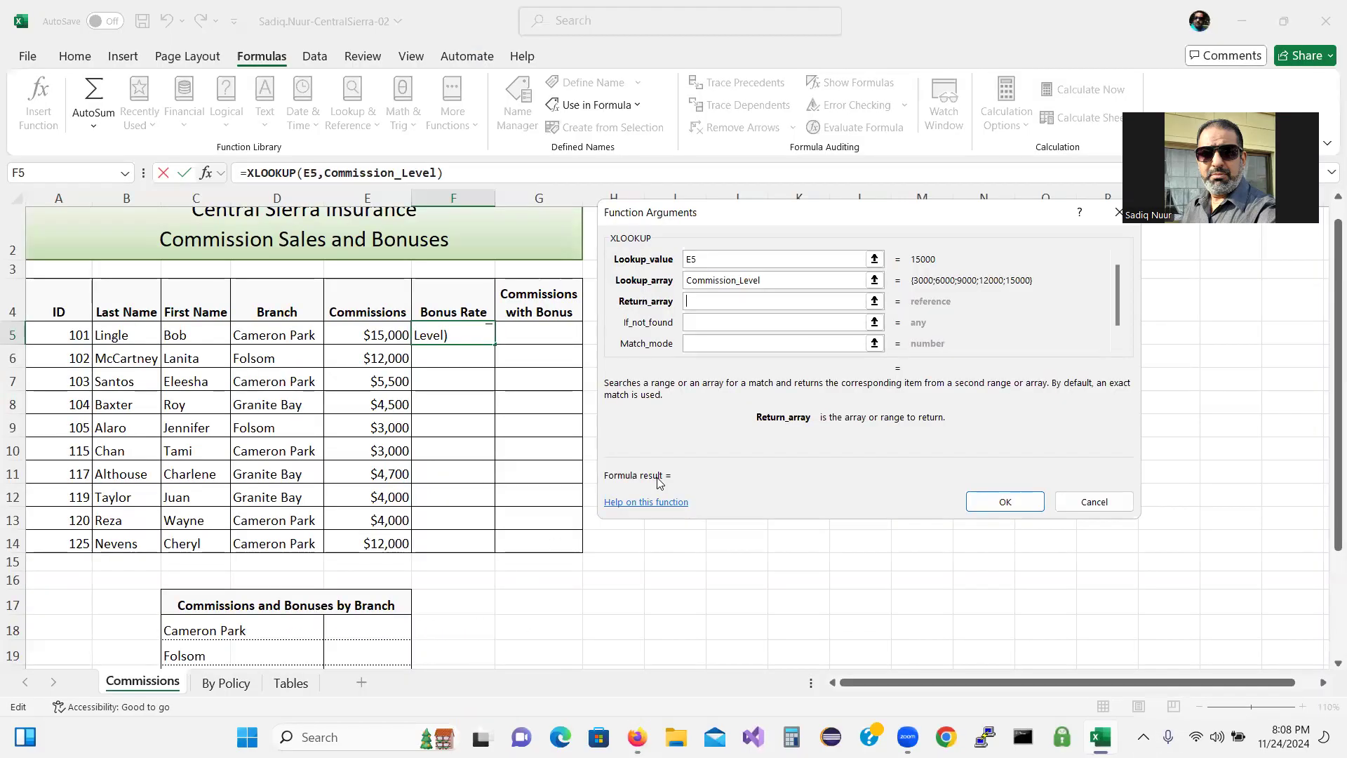
Set the XLOOKUP Return_array to the Bonus_Rate range, cells B2:B6 on the Tables sheet.
left_click(870, 298)
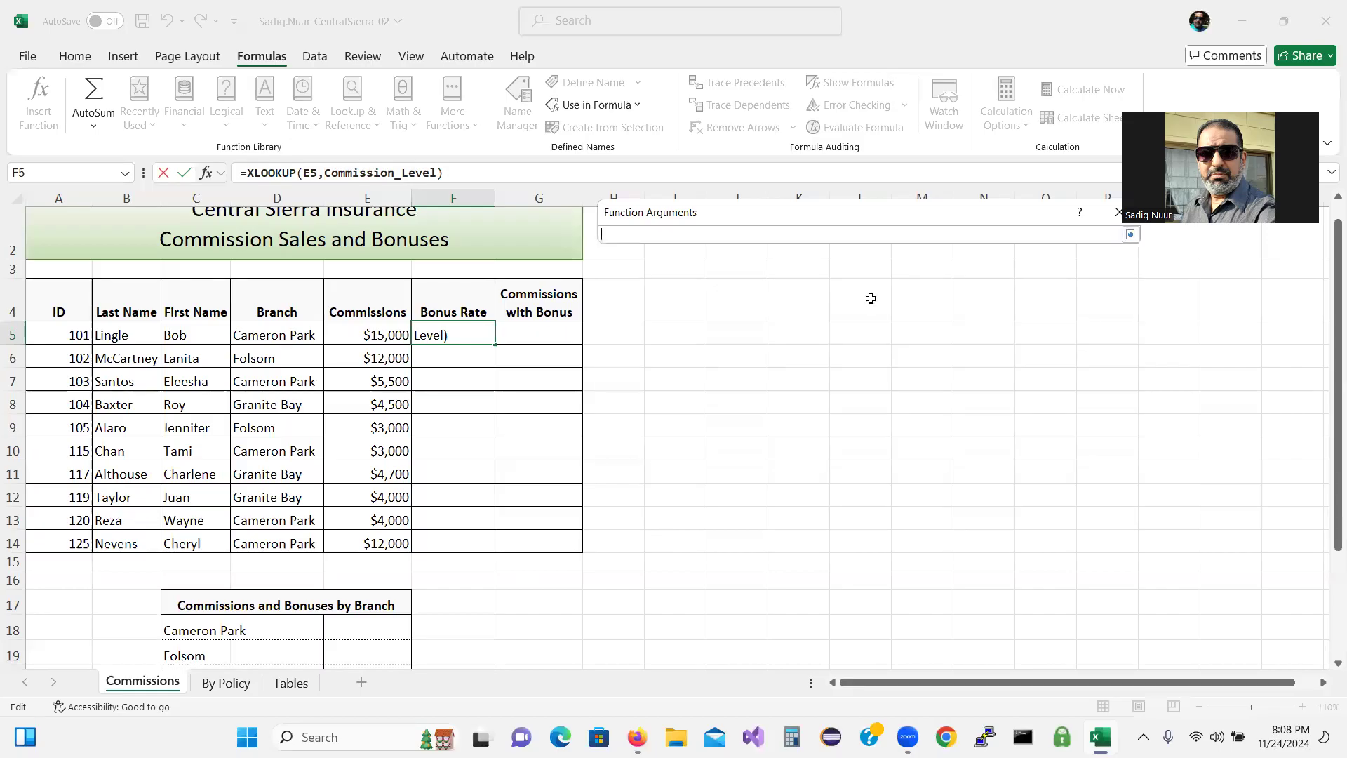
left_click(291, 684)
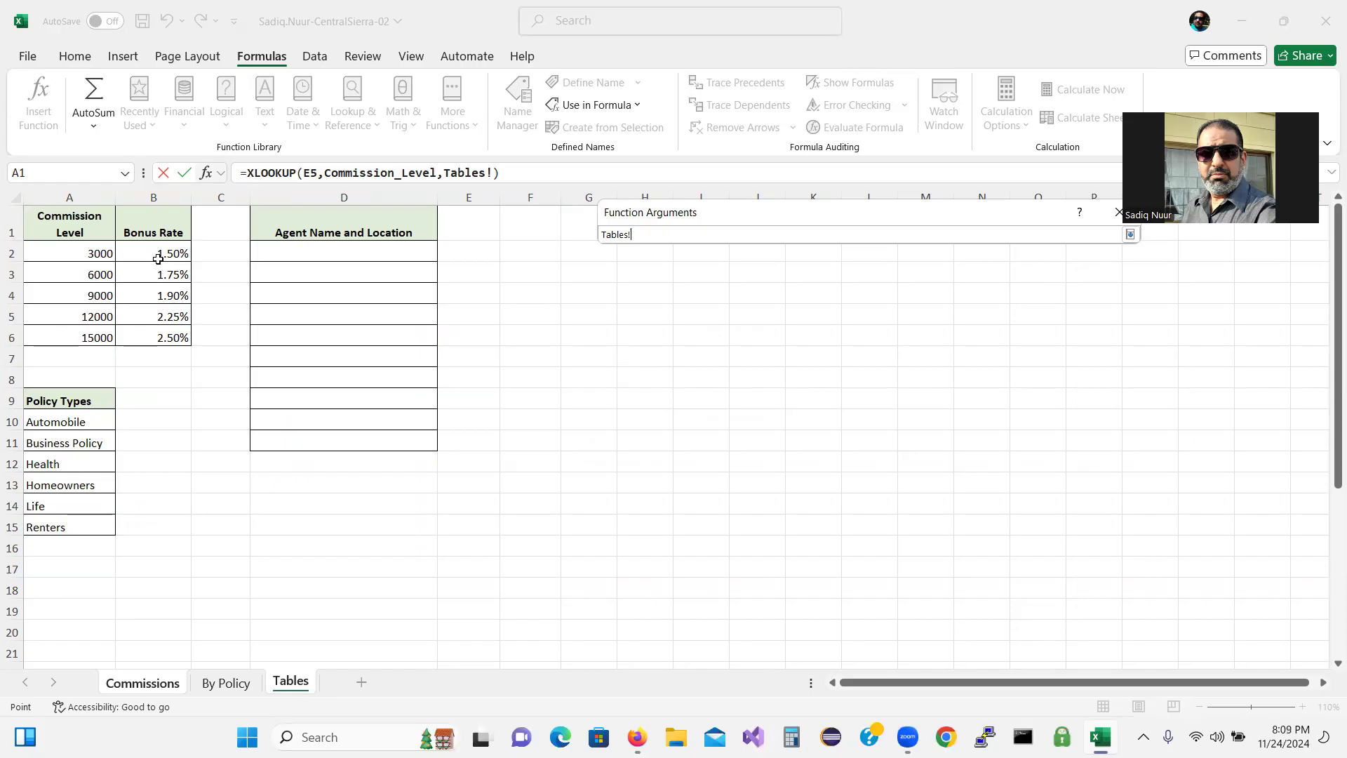
left_click_drag(159, 254, 156, 331)
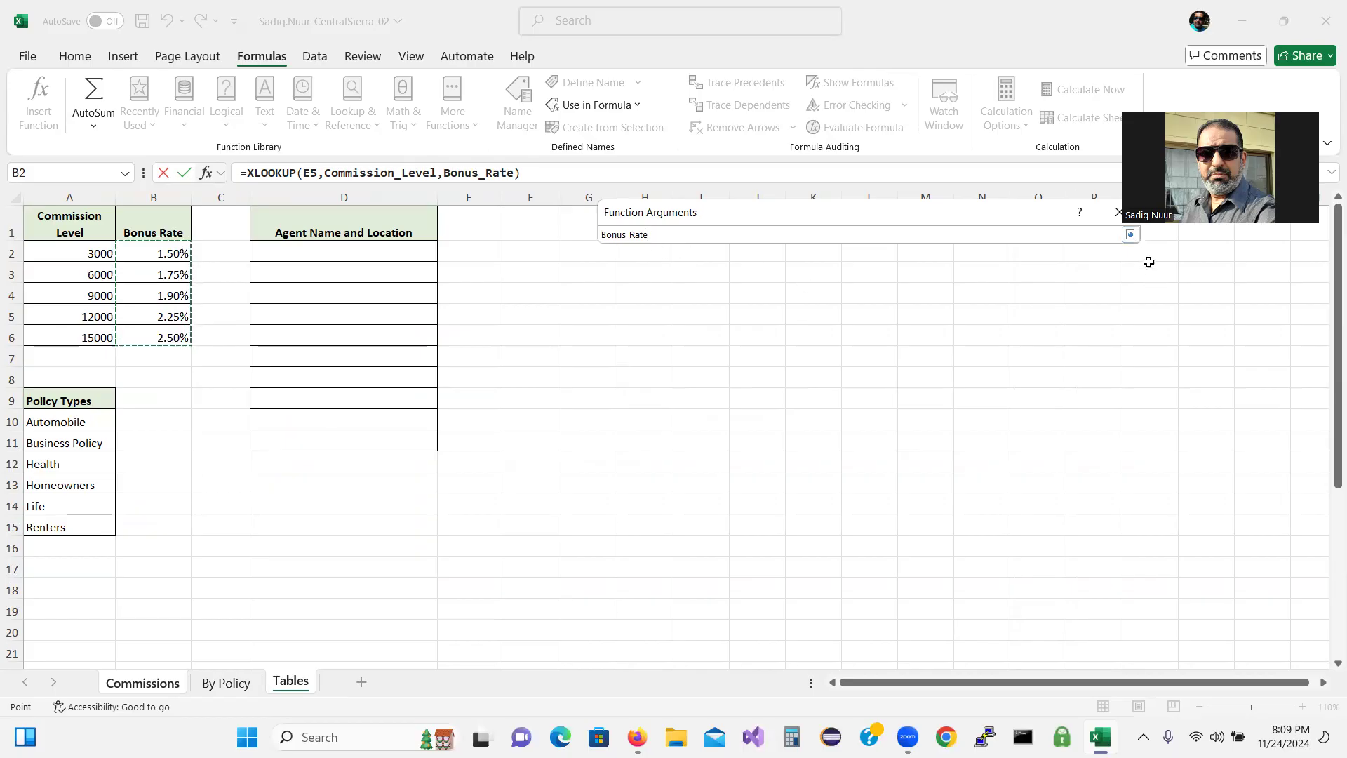
left_click(1130, 234)
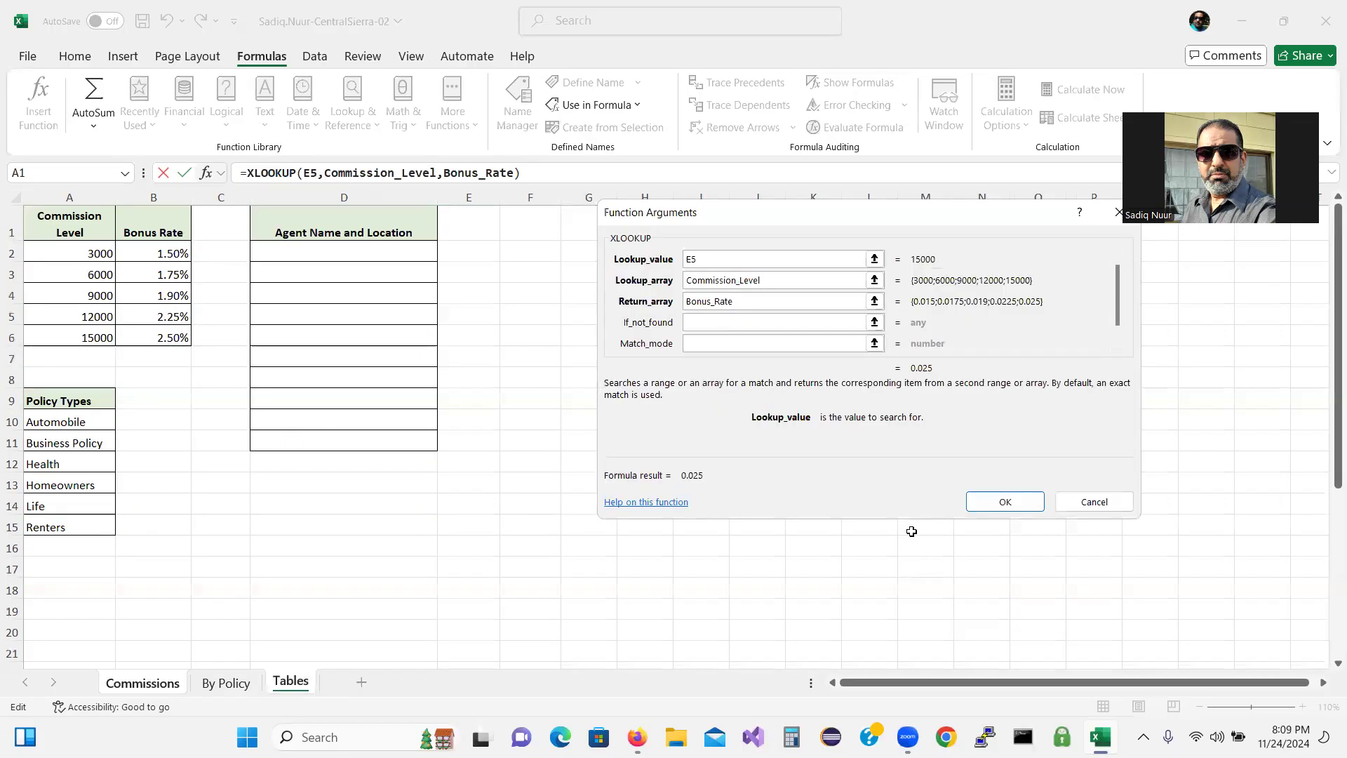
Consult the SIMnet instructions in Firefox, return to Excel, and complete the XLOOKUP in cell F5 with Match_mode set to -1.
mouse_move(636, 737)
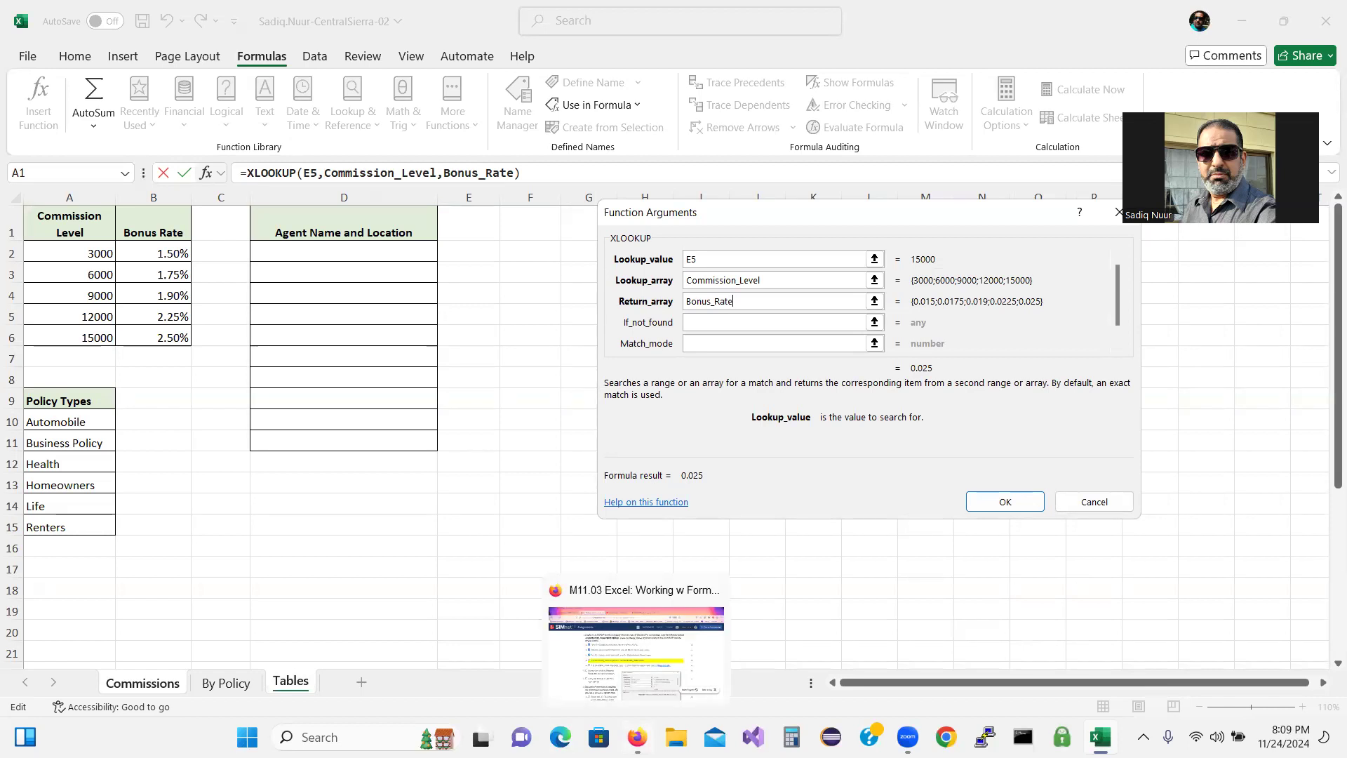
left_click(636, 737)
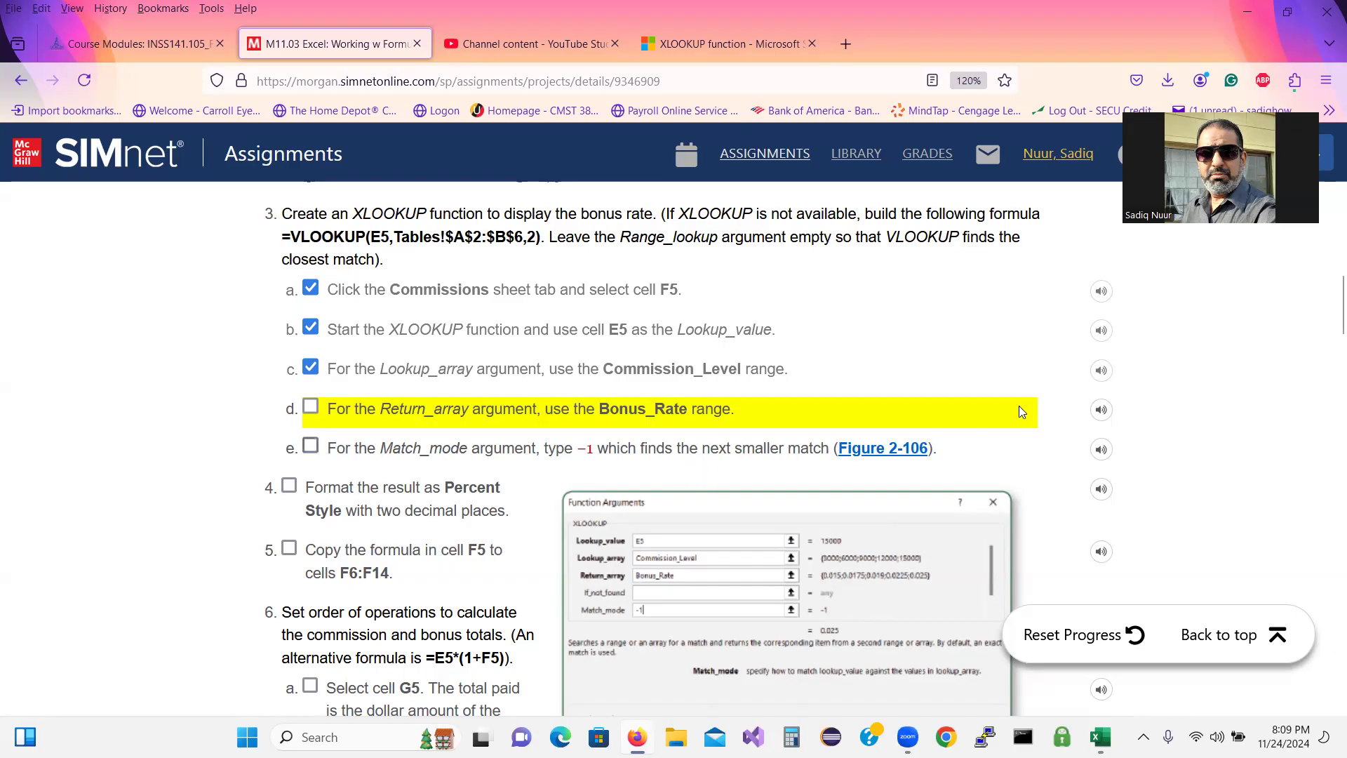
mouse_move(1098, 736)
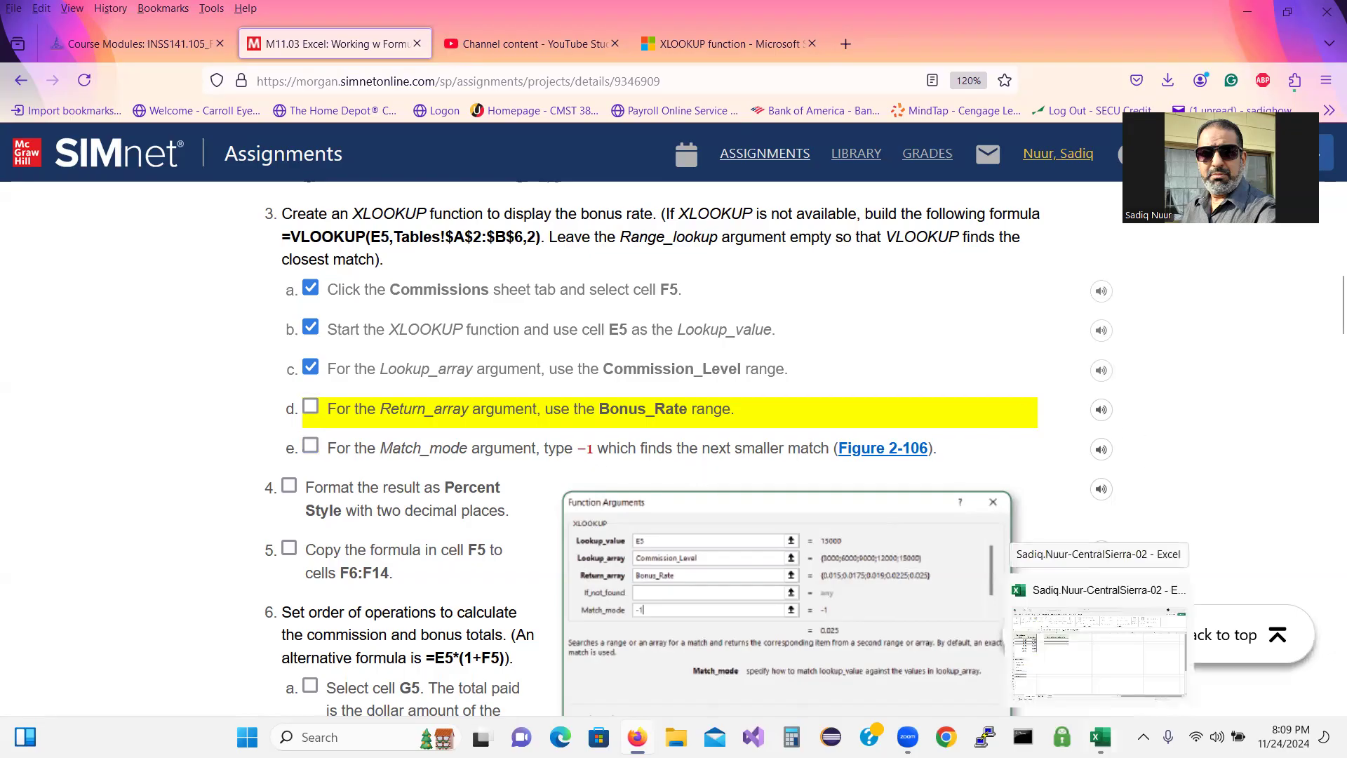
left_click(1098, 649)
left_click(696, 342)
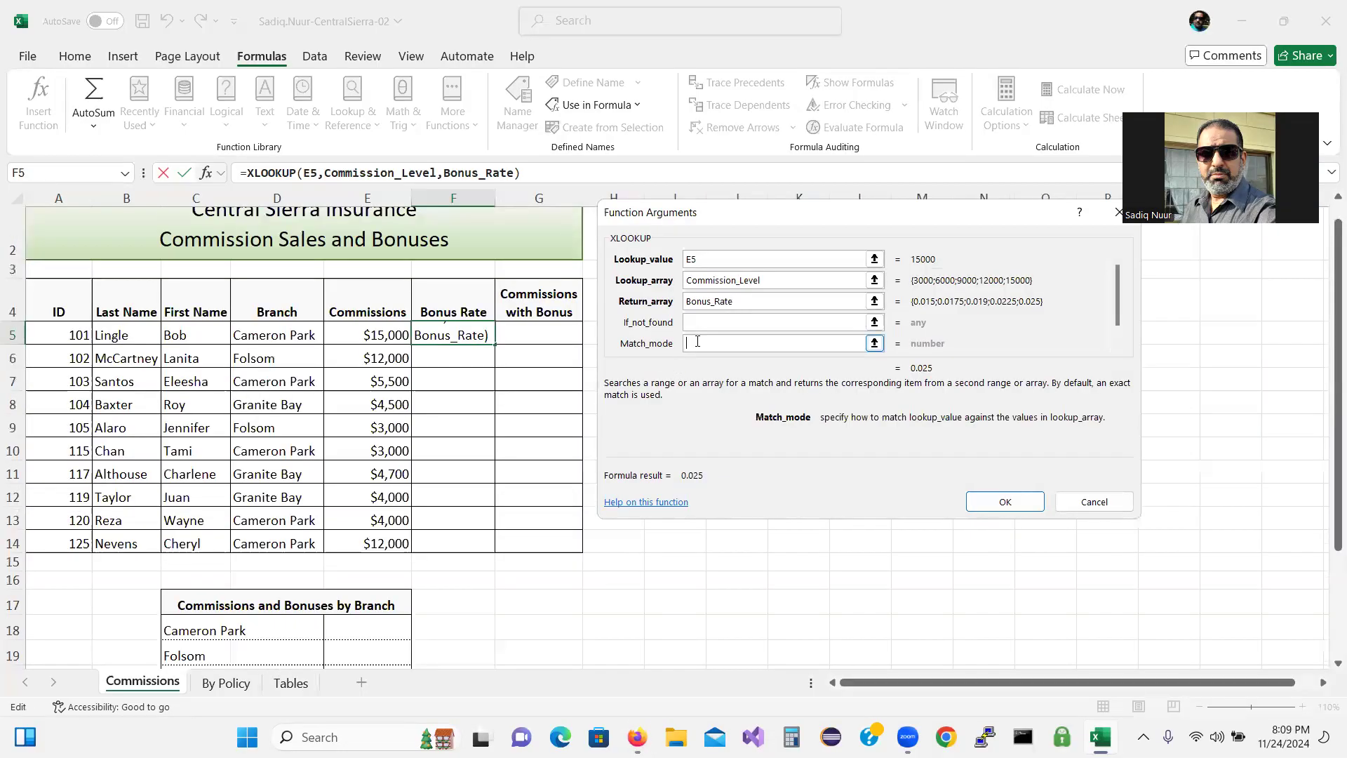
type("-1")
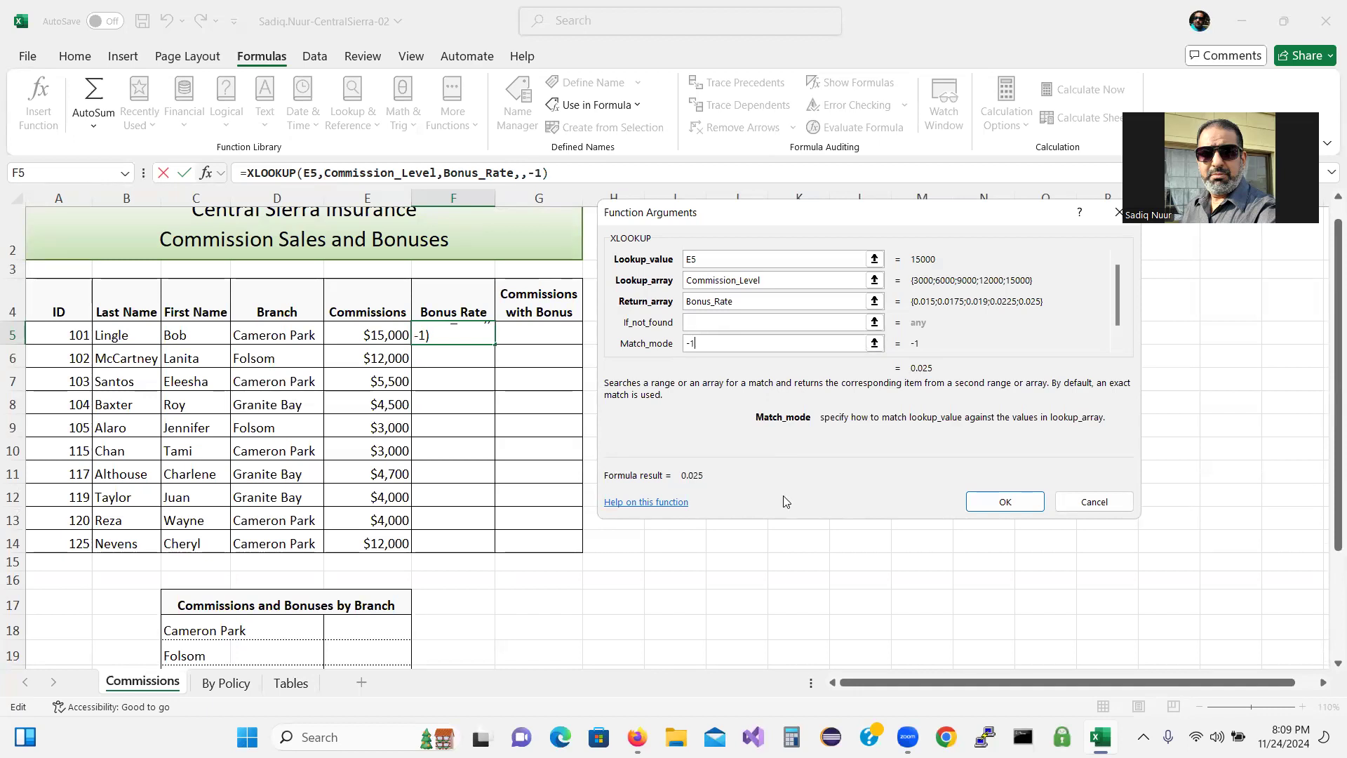
left_click(1005, 502)
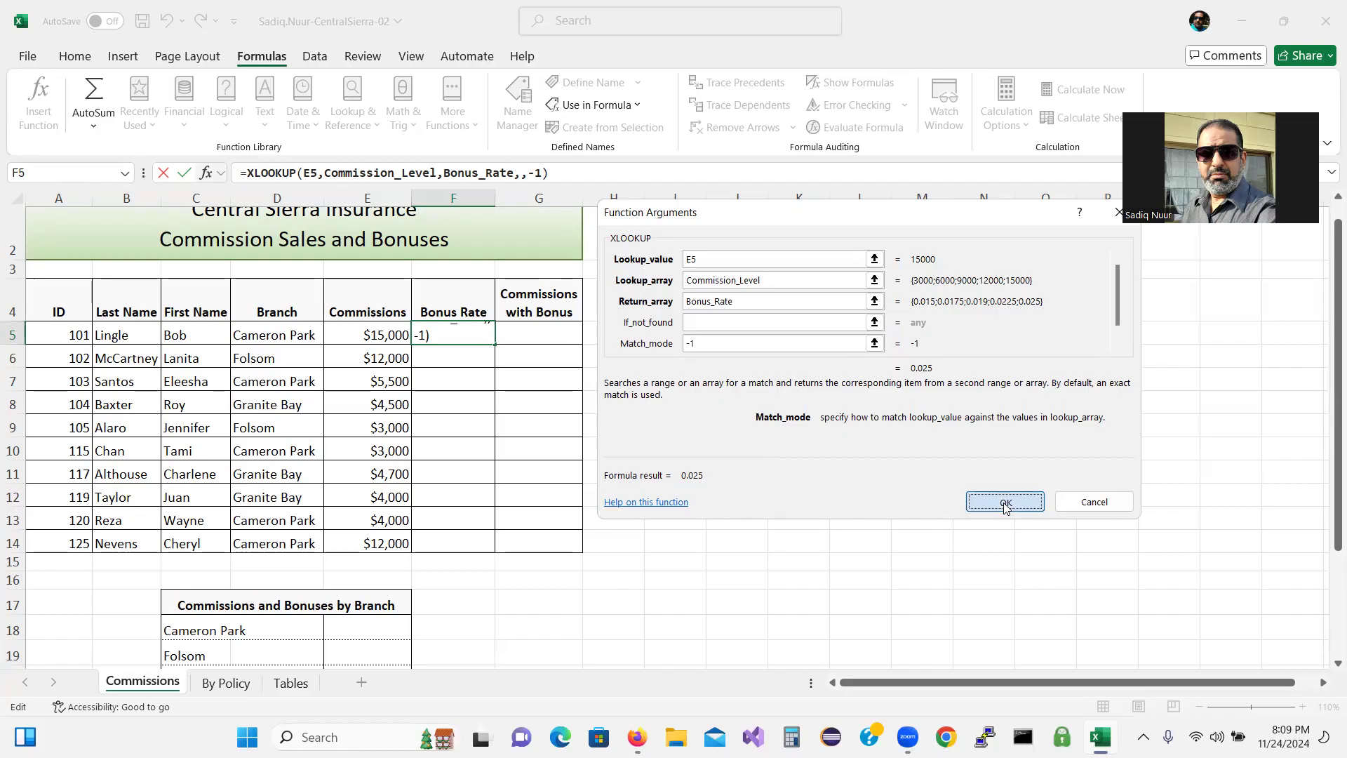
Switch to the SIMnet instructions in Firefox and check off instructions 3d and 3e.
mouse_move(637, 736)
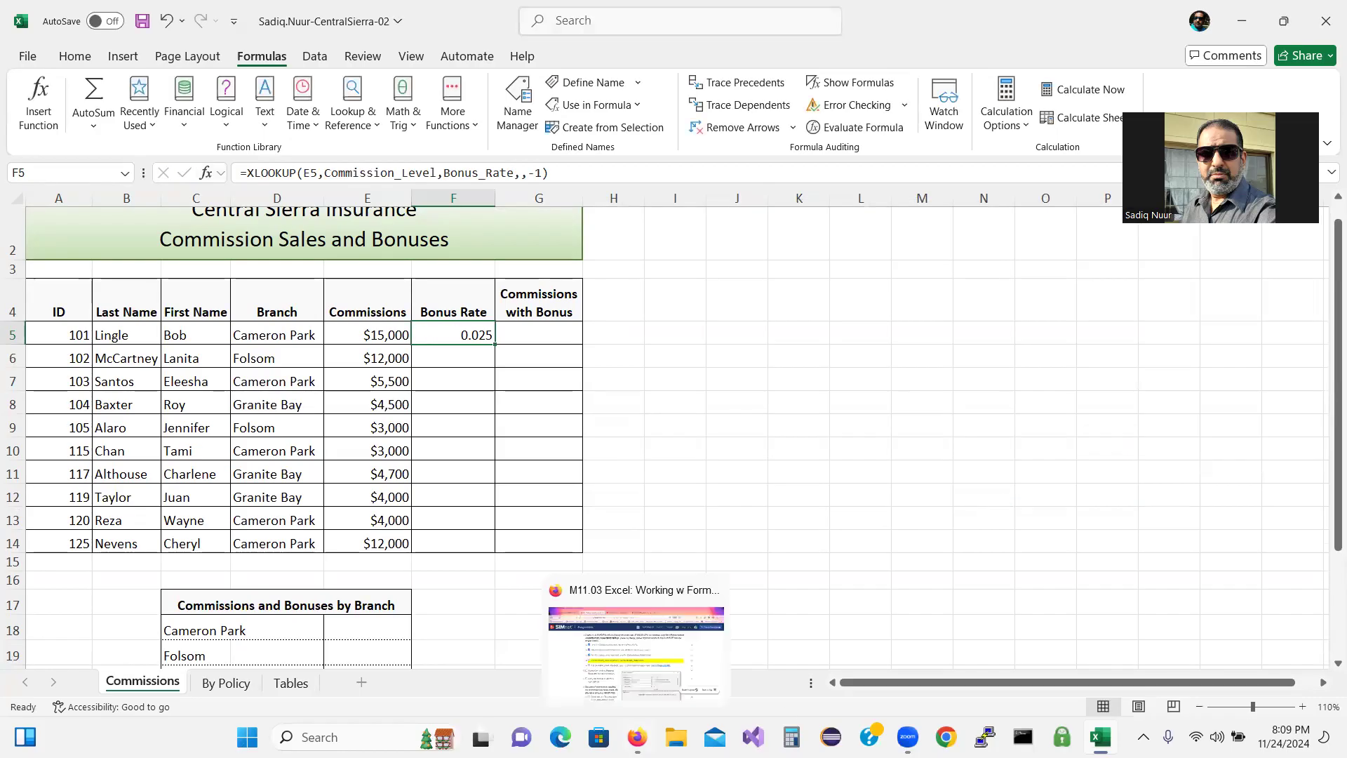
left_click(637, 652)
left_click(312, 406)
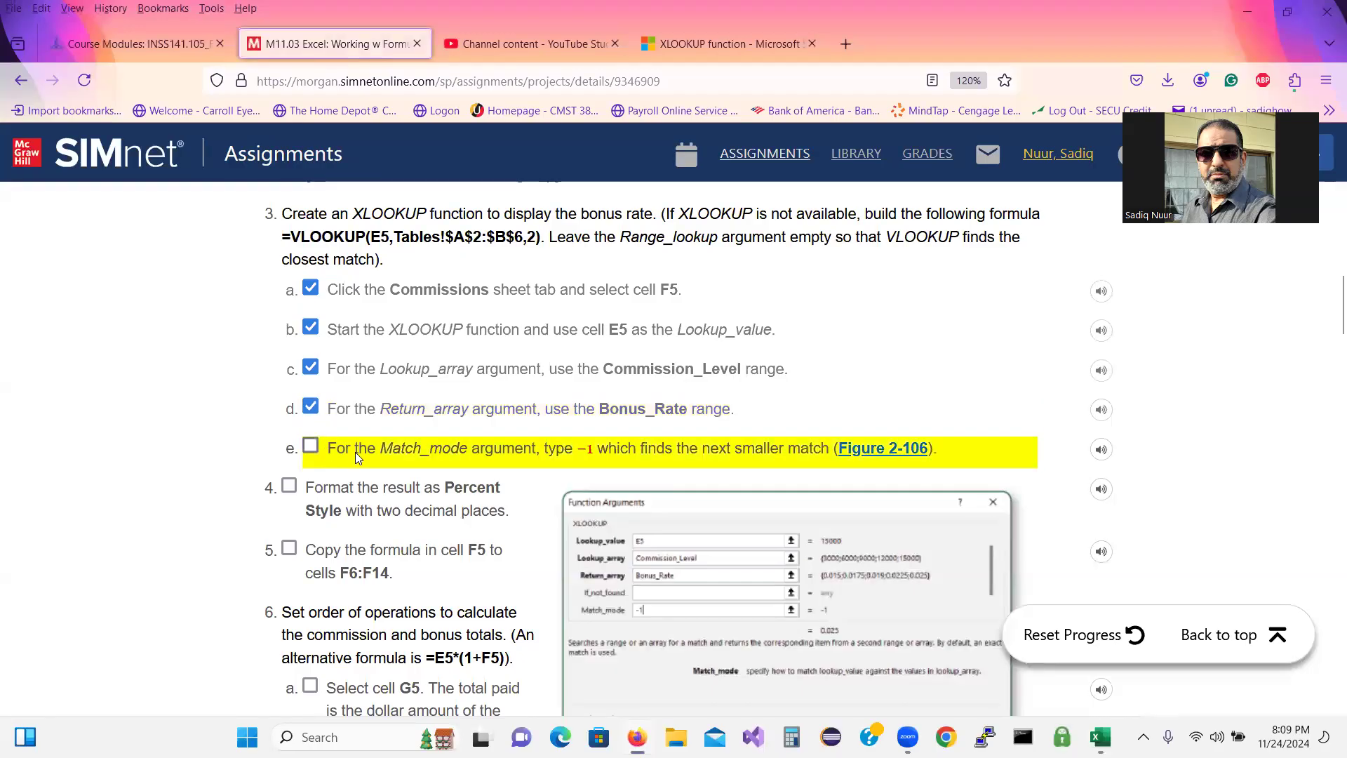
left_click(310, 446)
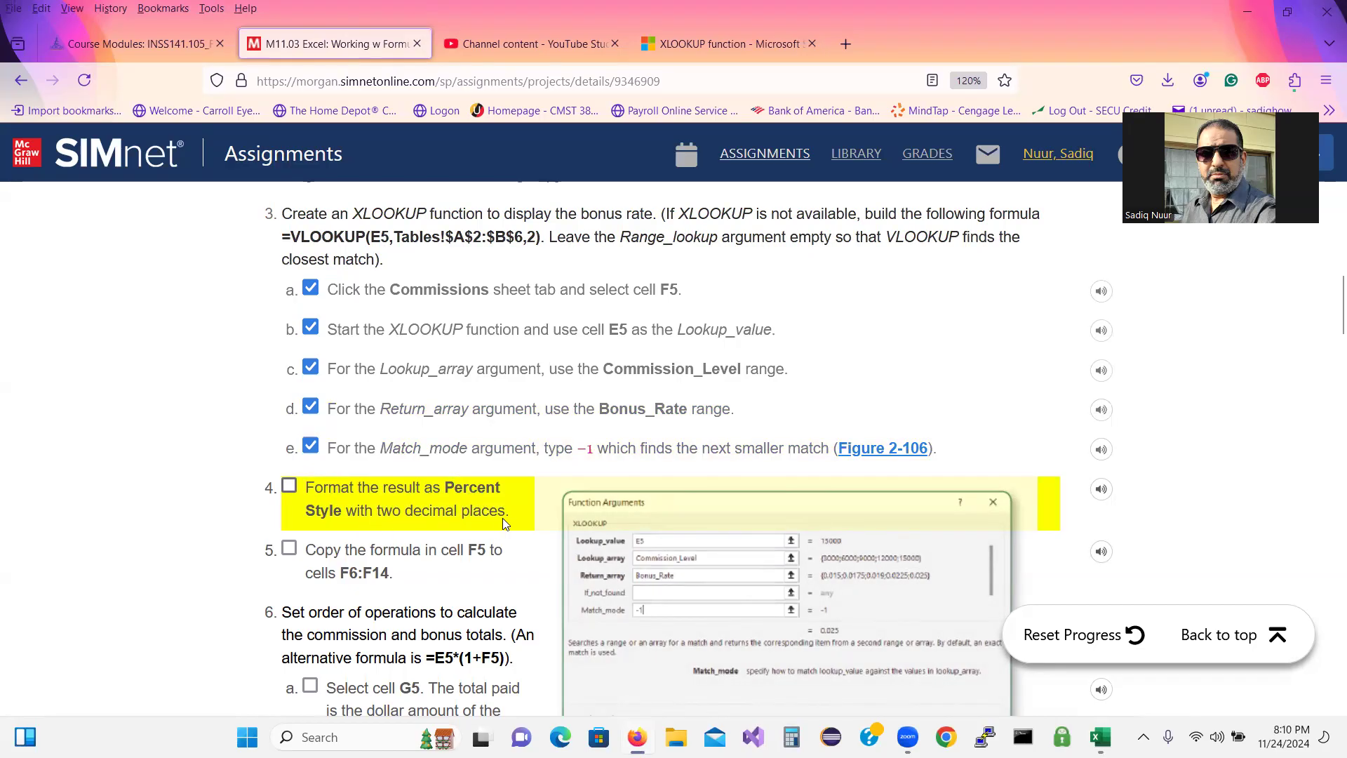
Return to Excel and format Commissions cell F5 as Percent Style with two decimal places.
mouse_move(1100, 737)
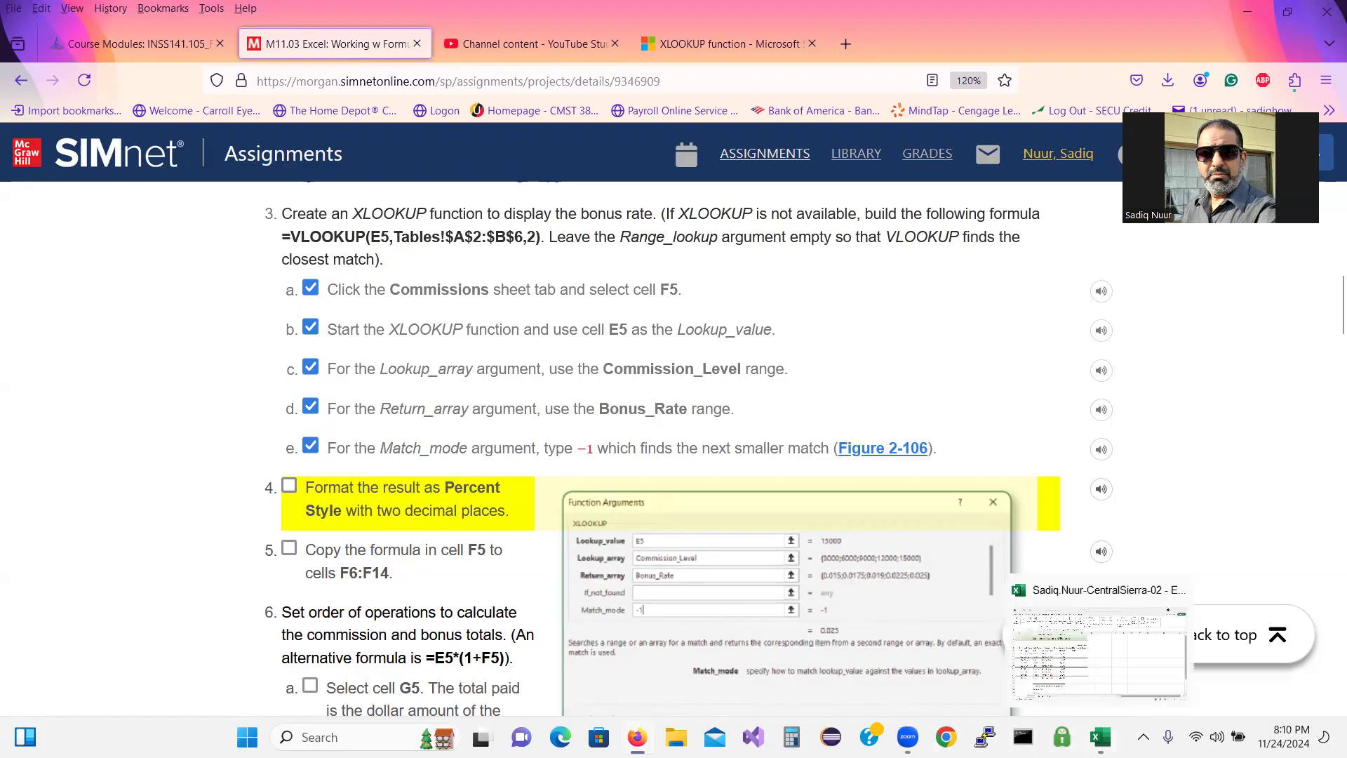
left_click(1097, 652)
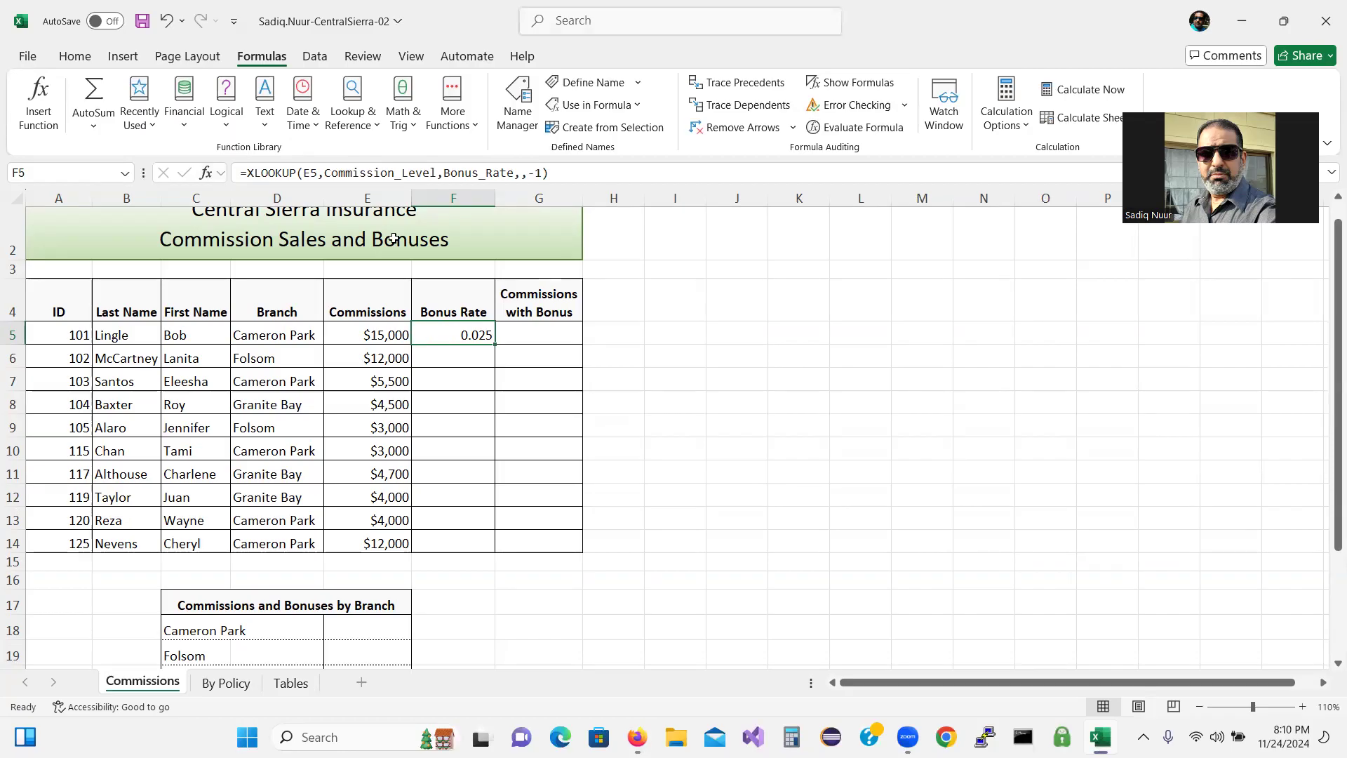
left_click(75, 57)
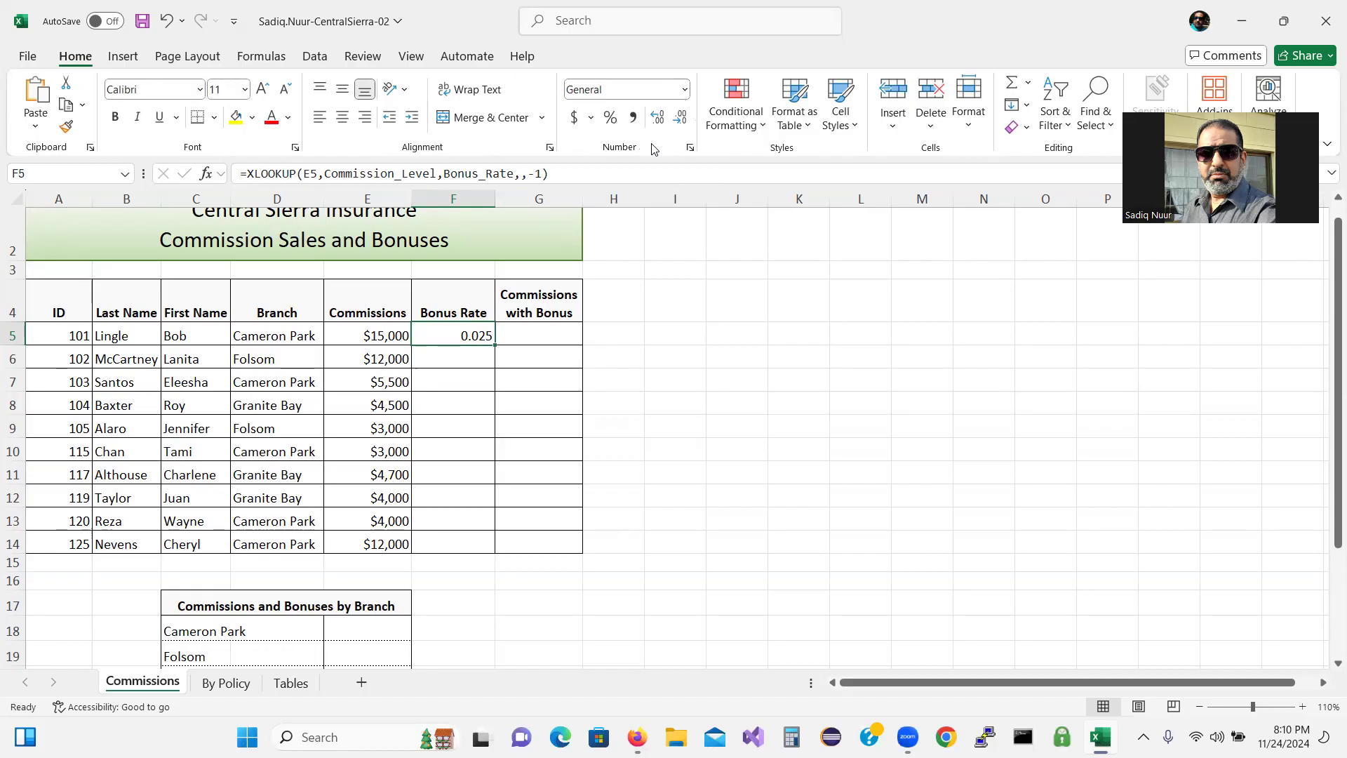
left_click(611, 121)
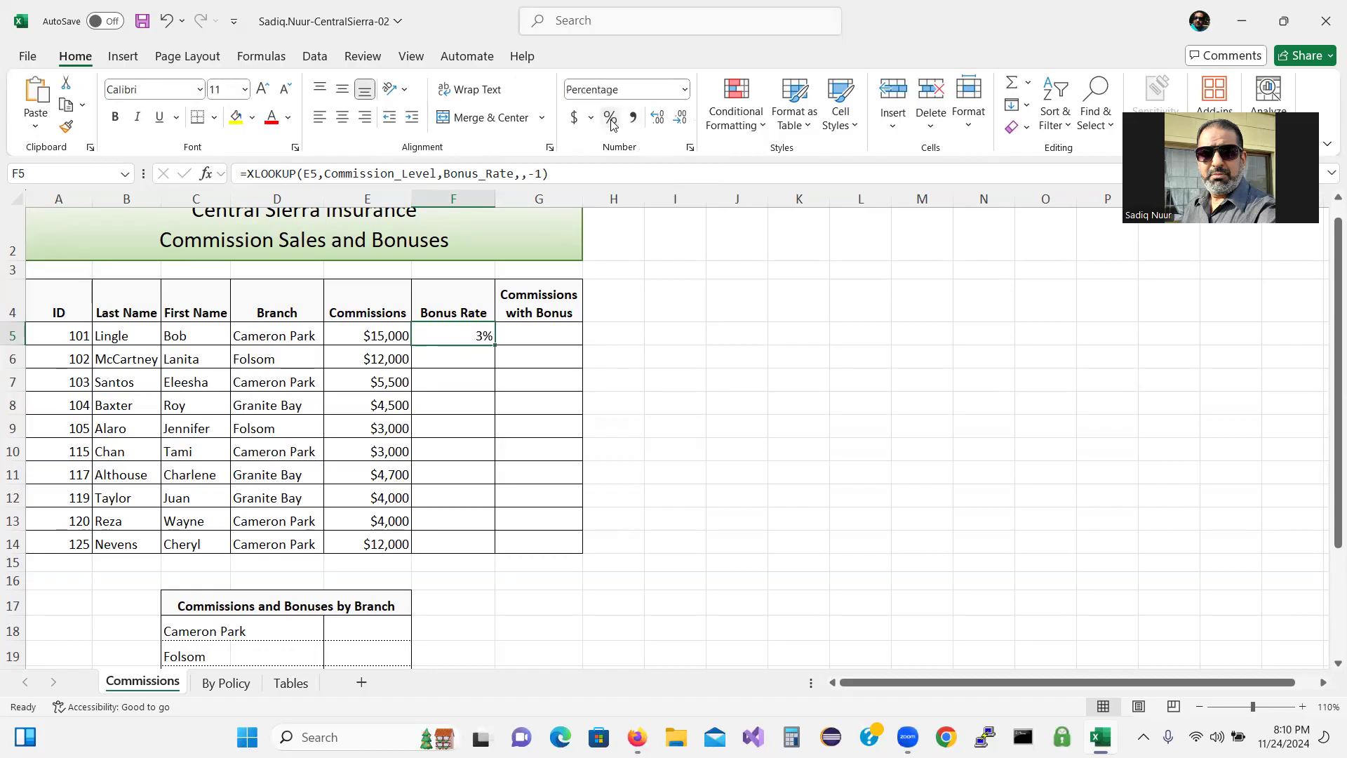
left_click(660, 130)
left_click(659, 129)
Switch to the SIMnet instructions in Firefox and check off instruction 4.
mouse_move(636, 737)
left_click(673, 684)
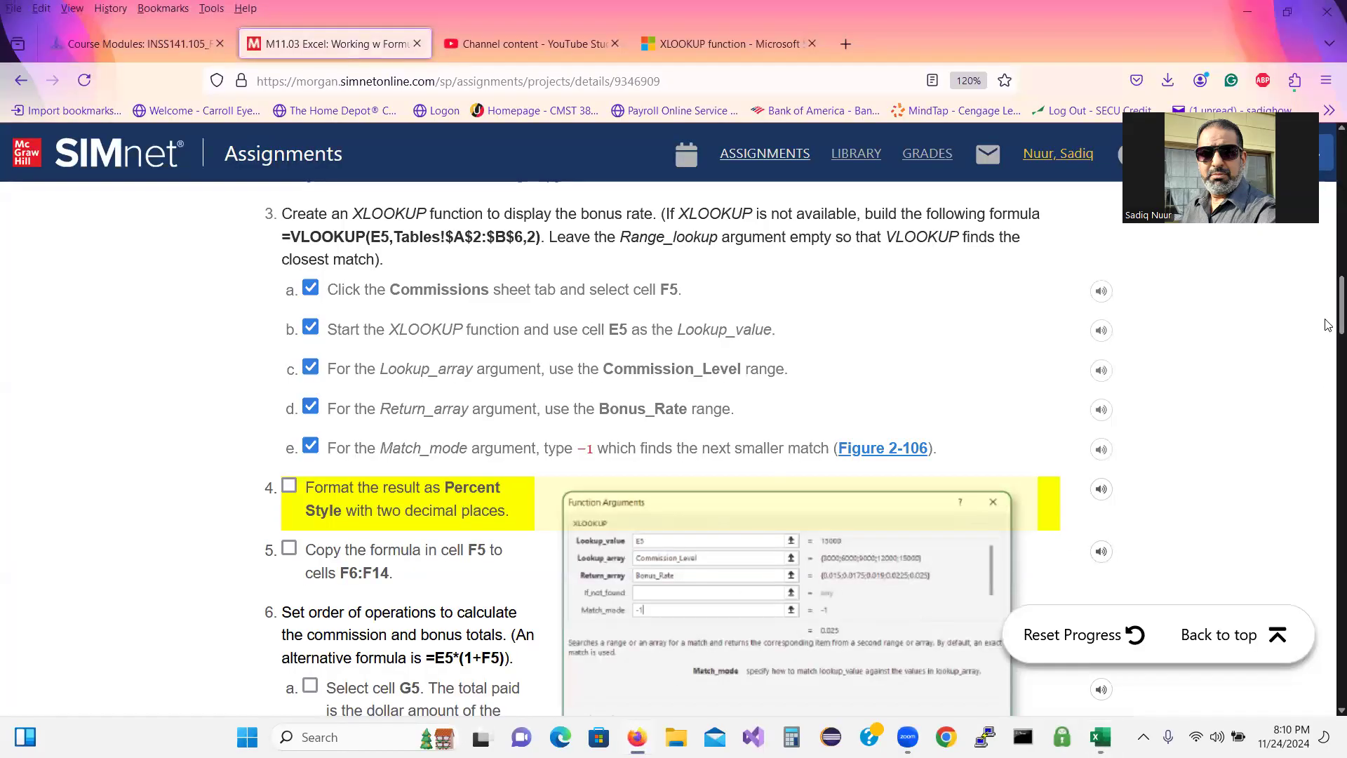
scroll(1327, 324, "down", 4)
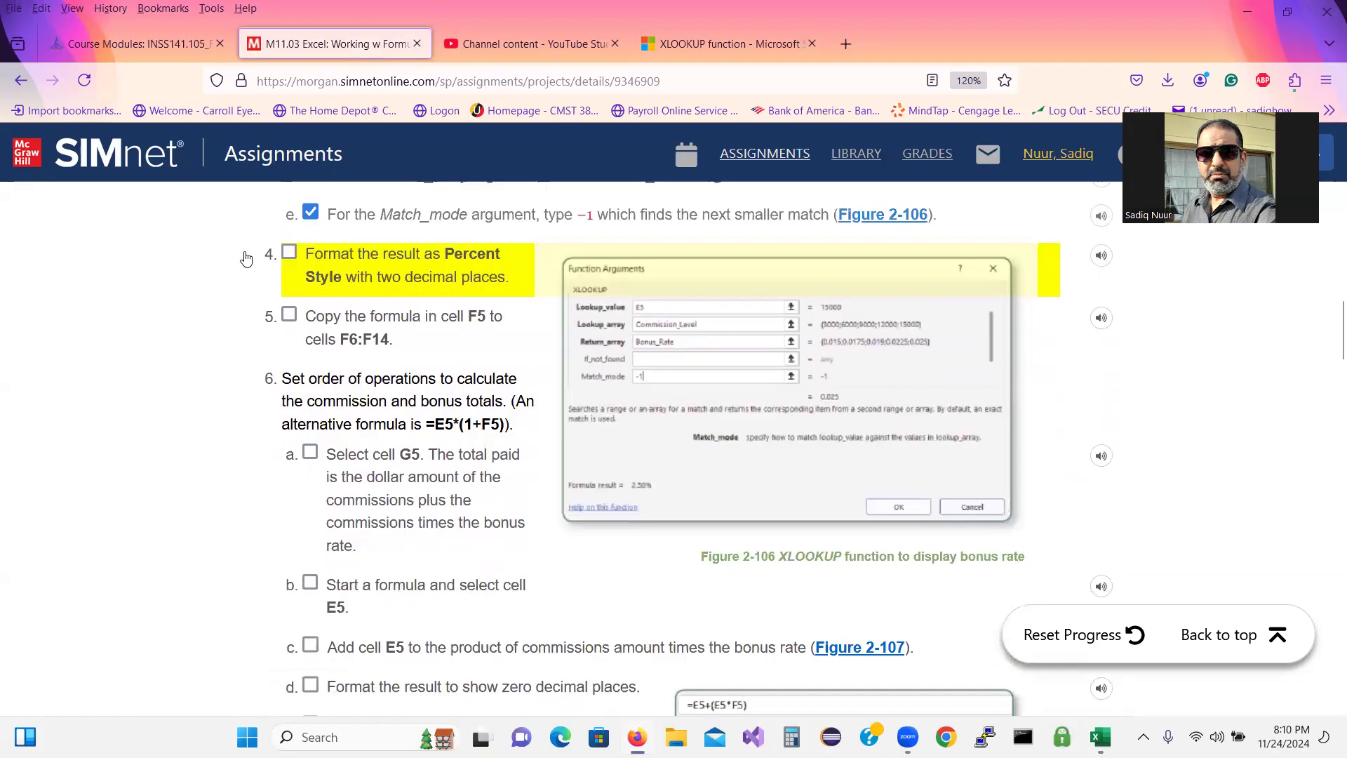
left_click(289, 252)
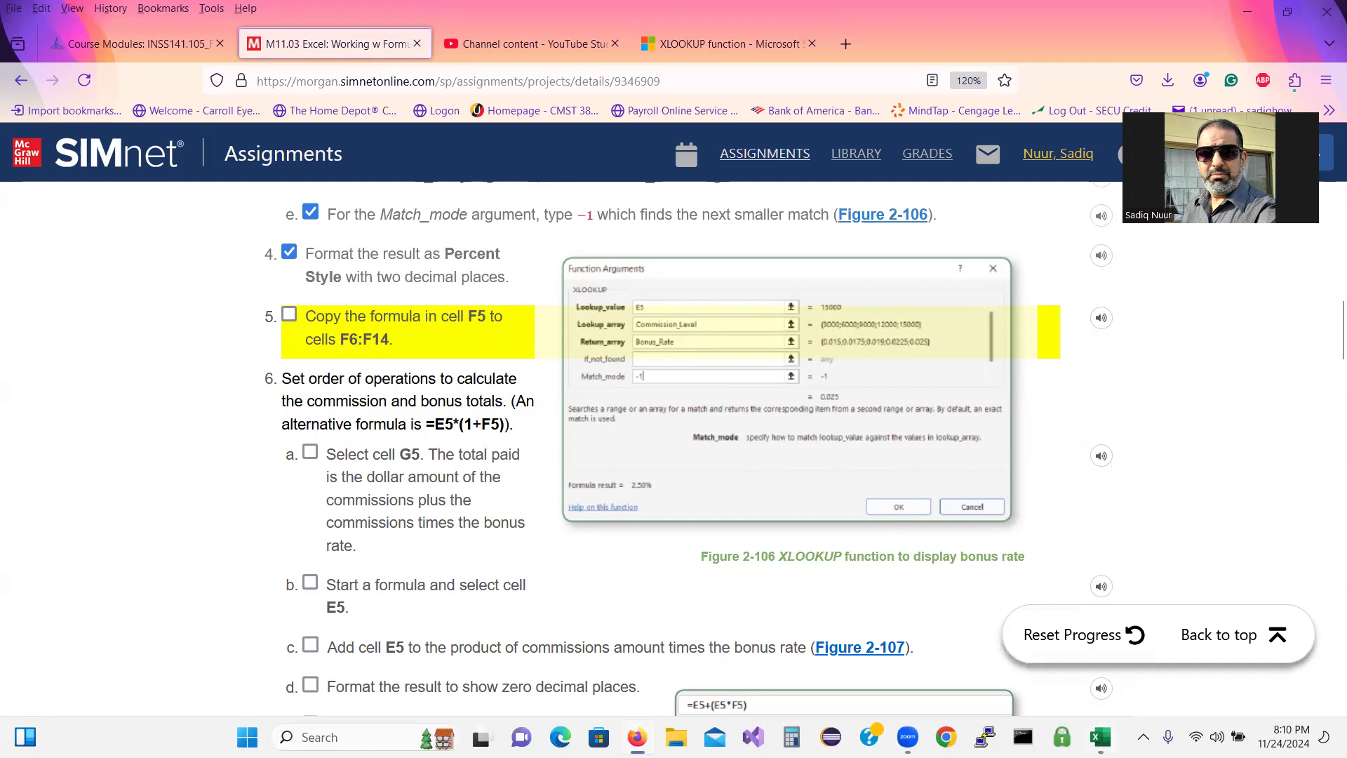
Copy the formula in cell F5 to cells F6:F14 in Excel and check off instruction 5 in SIMnet in Firefox.
left_click(1100, 736)
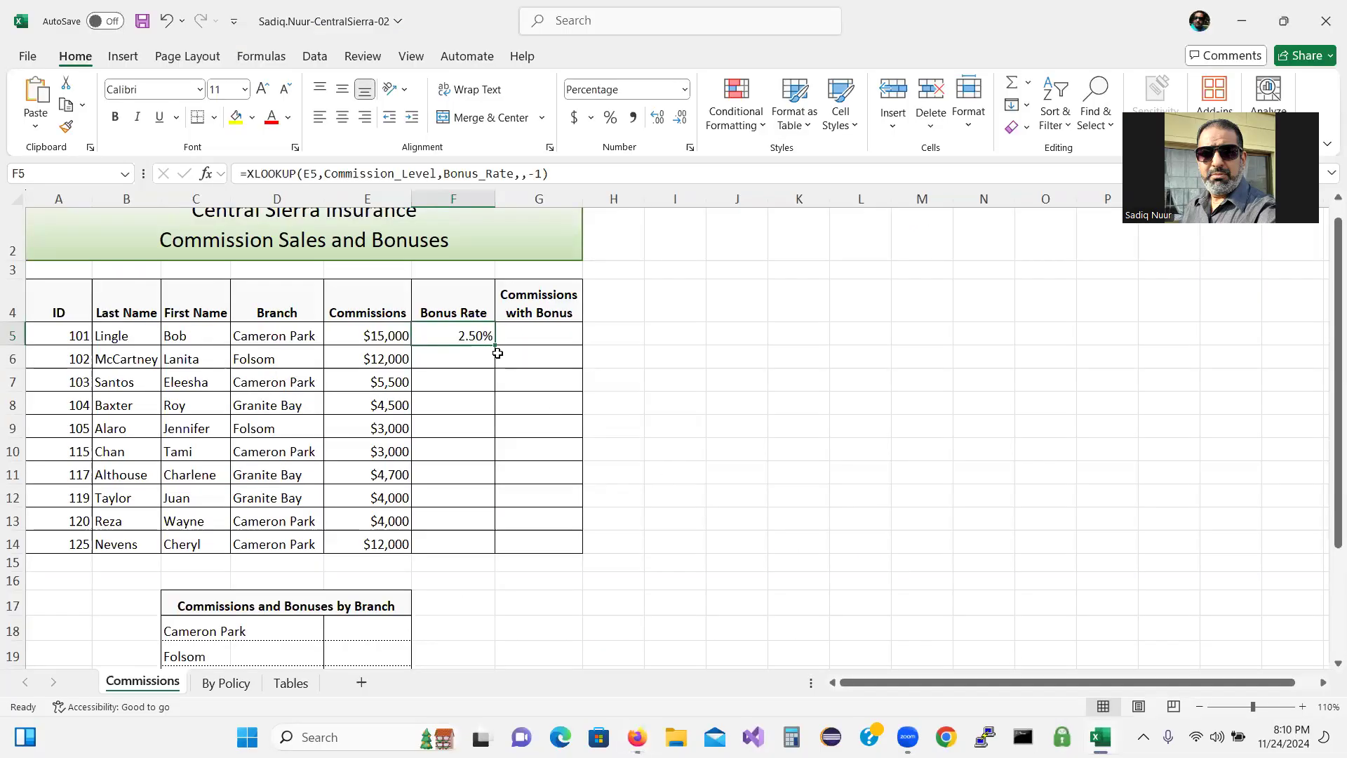
double_click(493, 344)
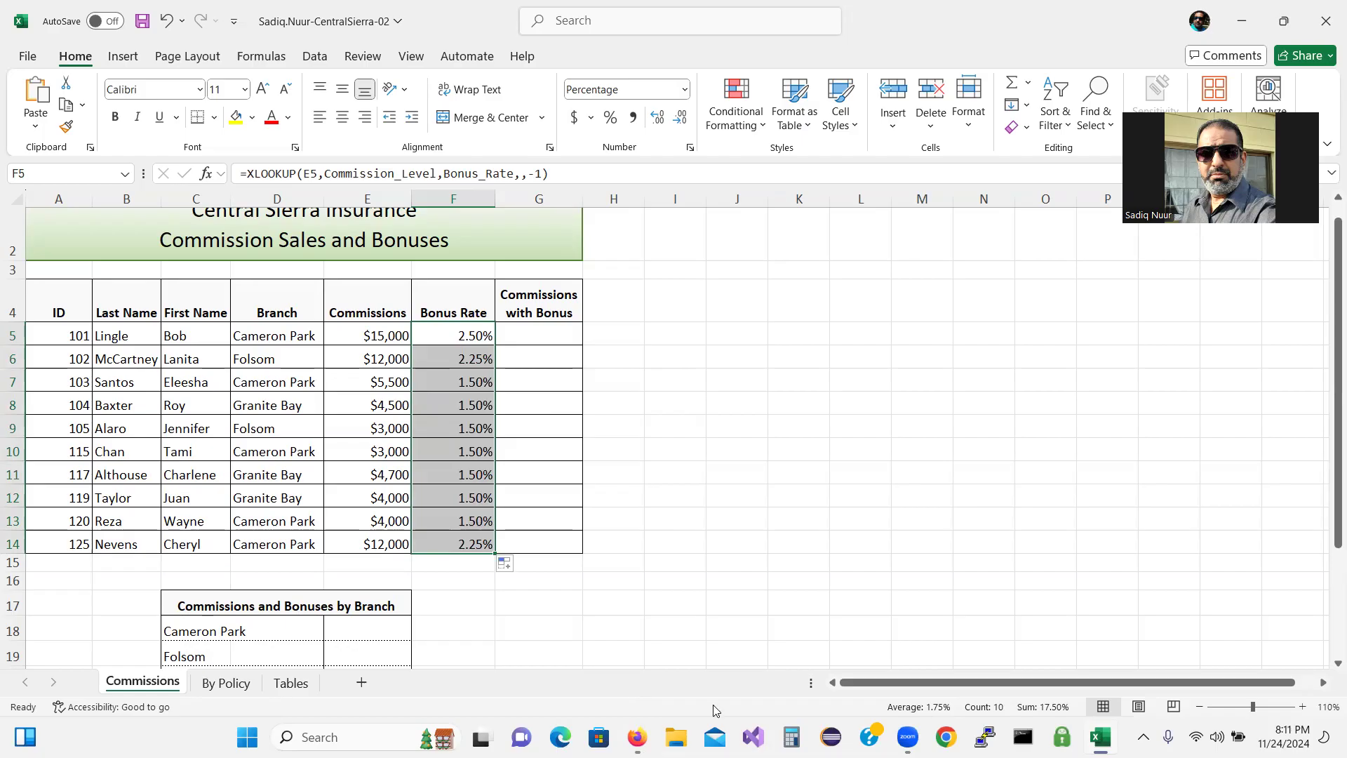
mouse_move(643, 731)
left_click(636, 649)
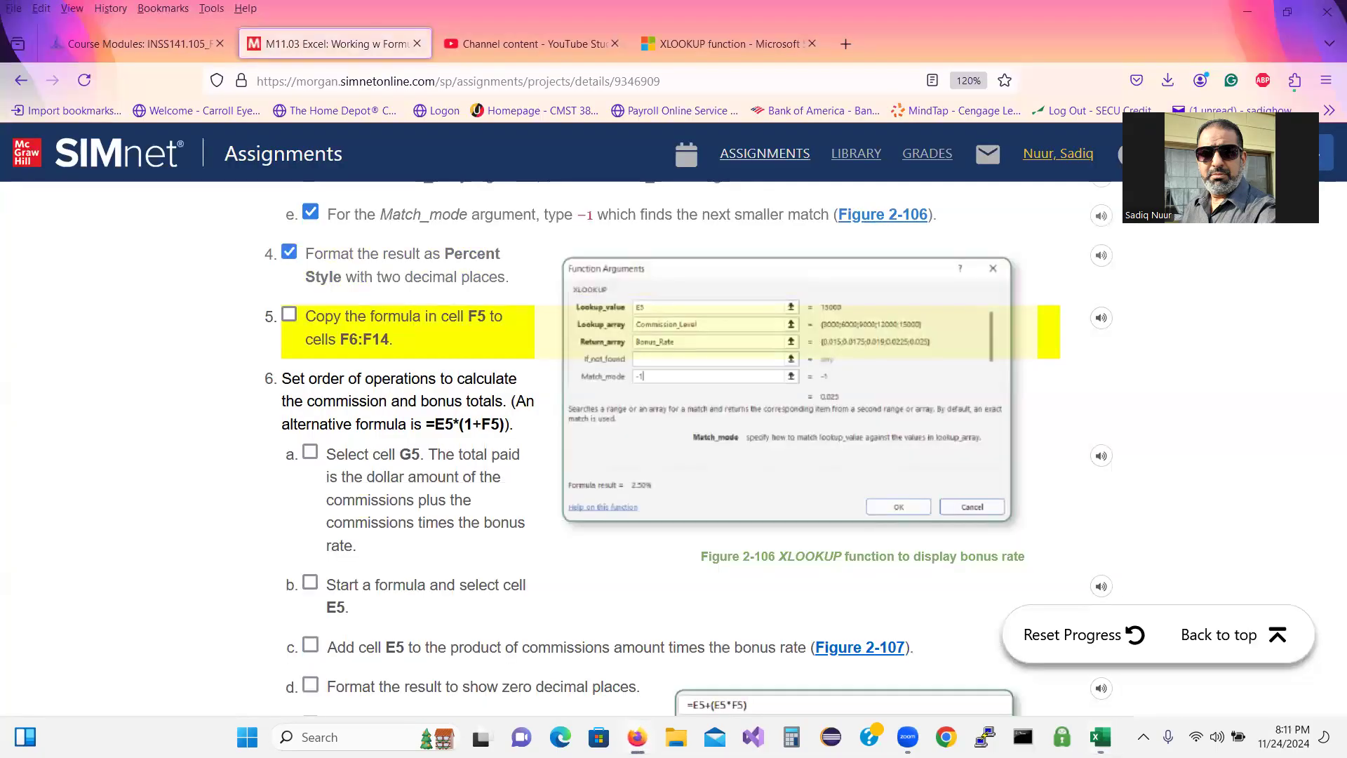
left_click(289, 314)
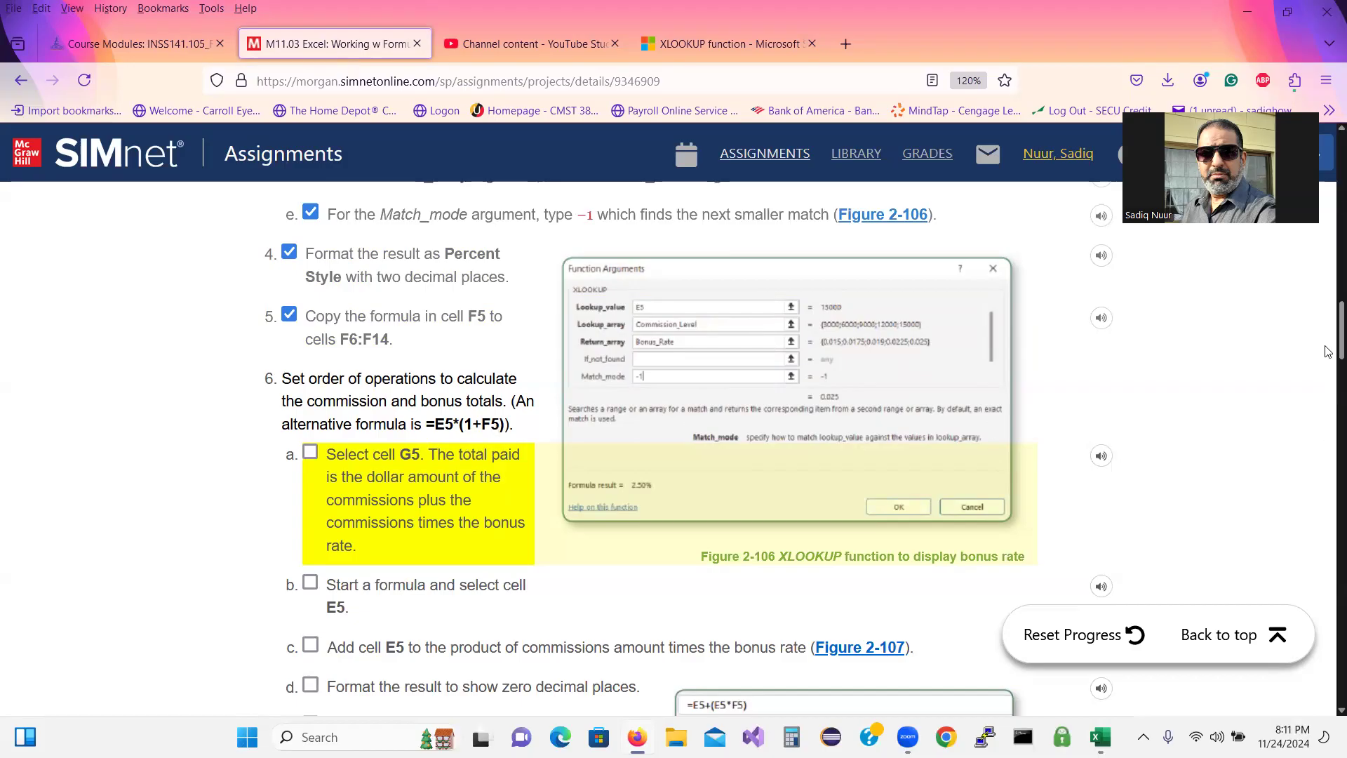
Check off instruction 6a in SIMnet and select cell G5 on the Commissions sheet in Excel.
scroll(1327, 347, "down", 3)
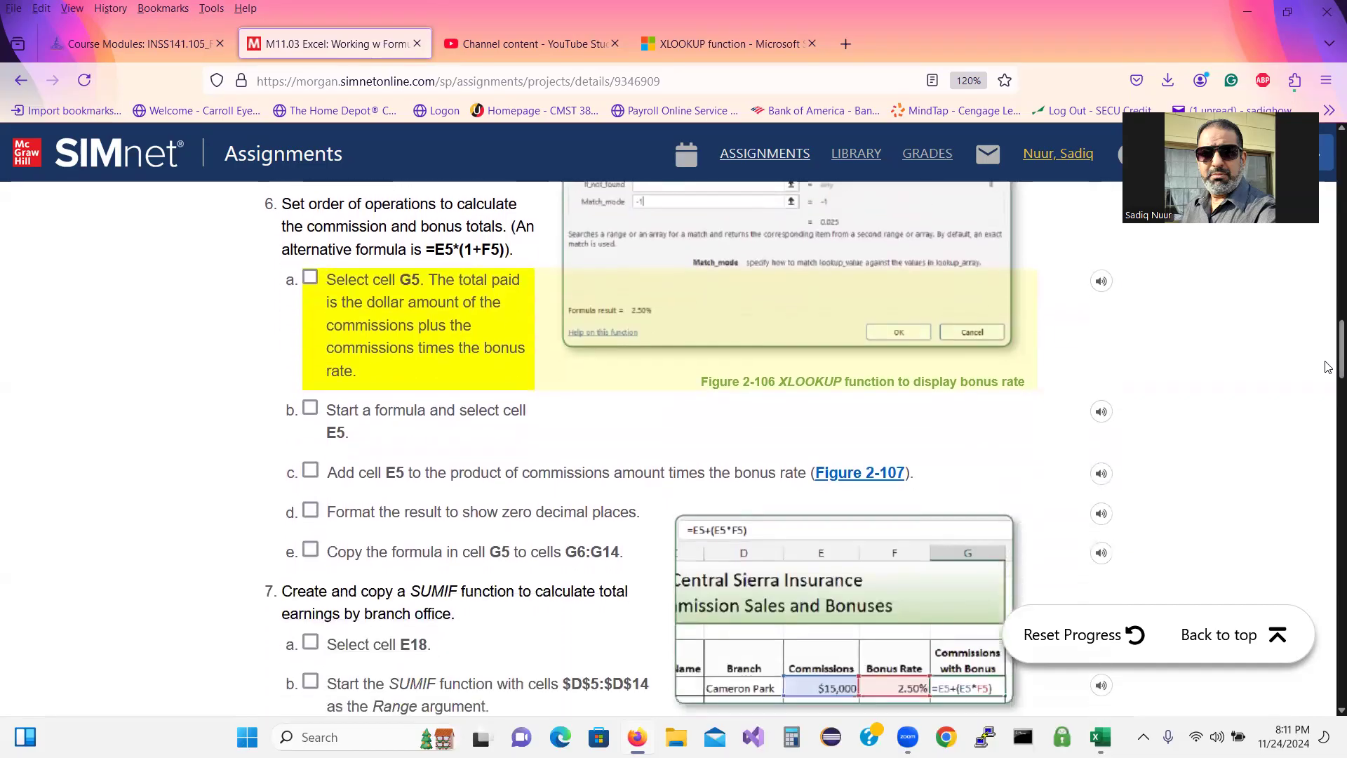
left_click(311, 280)
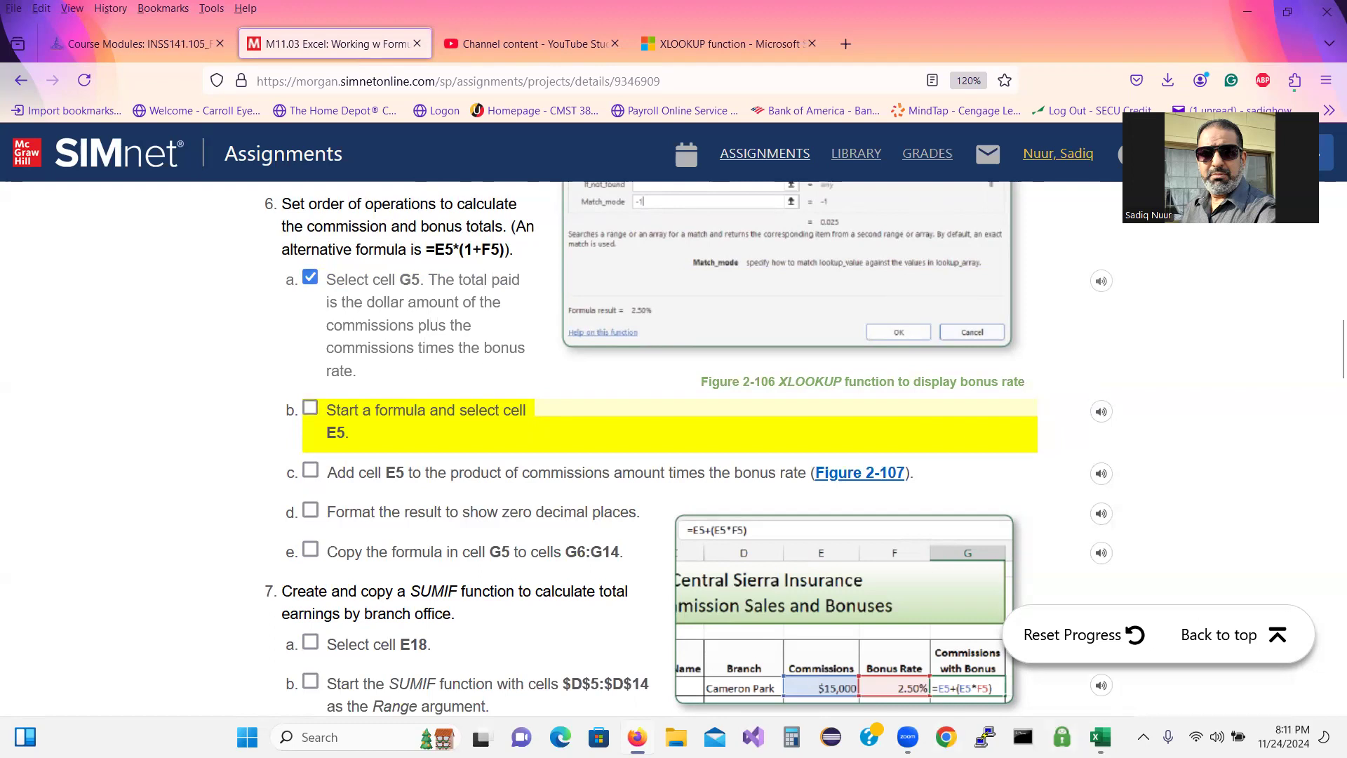
mouse_move(1100, 736)
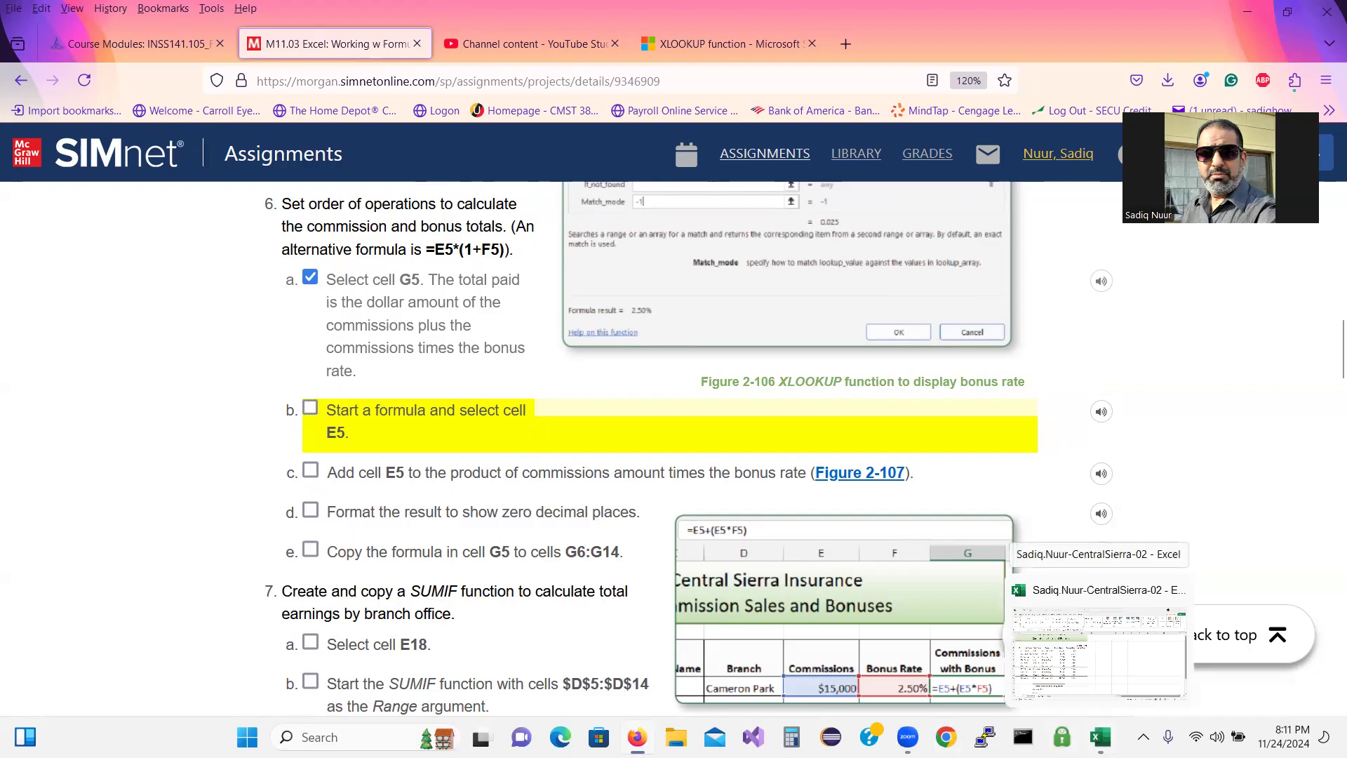
left_click(1100, 737)
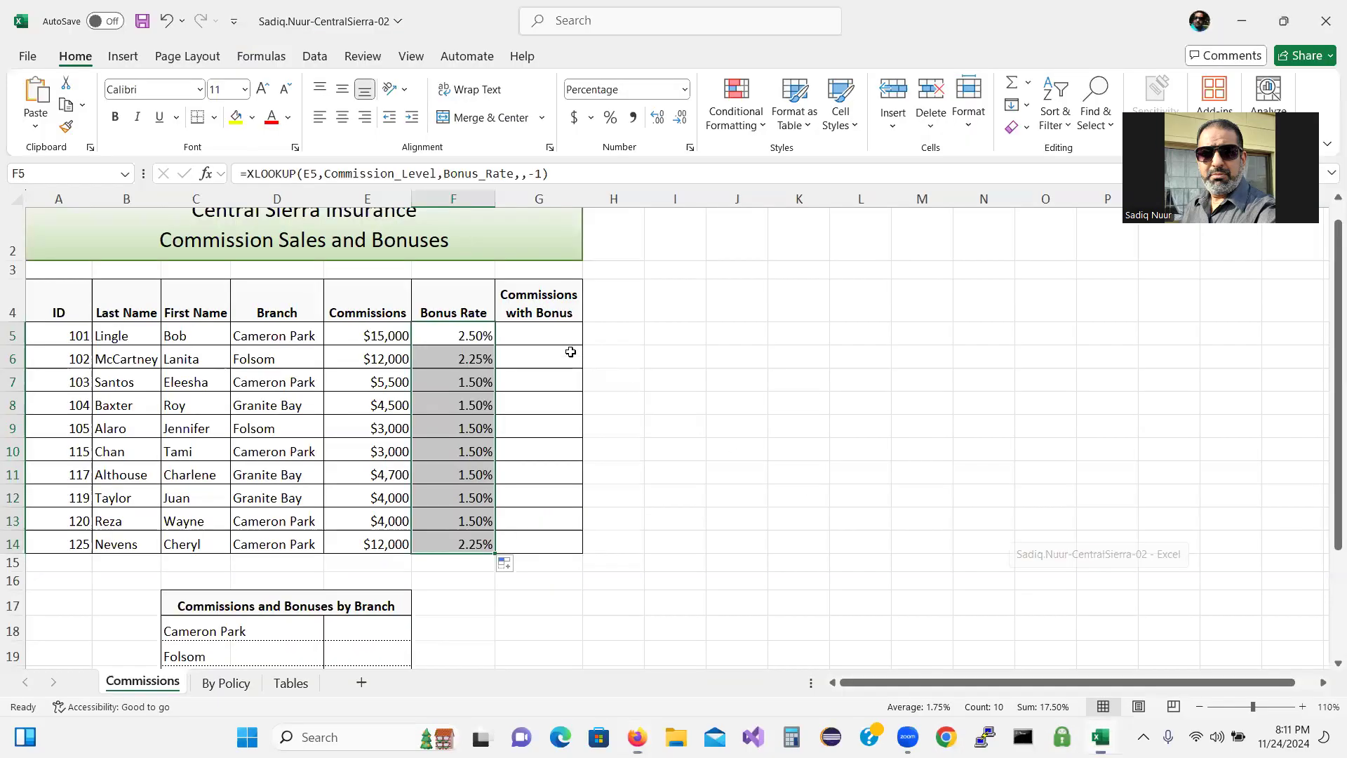
left_click(559, 329)
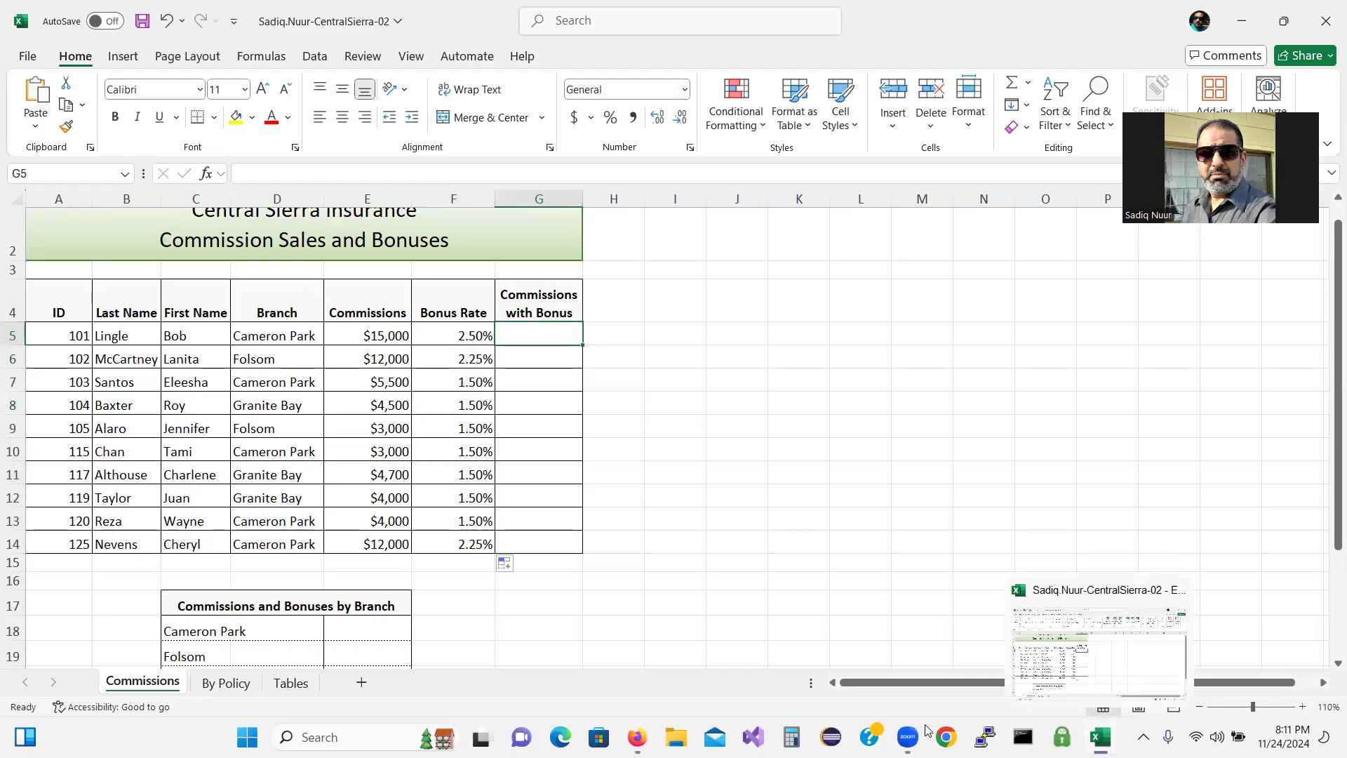
Consult instruction 6b in SIMnet in Firefox and start a formula in Excel cell G5 with a reference to cell E5.
left_click(637, 737)
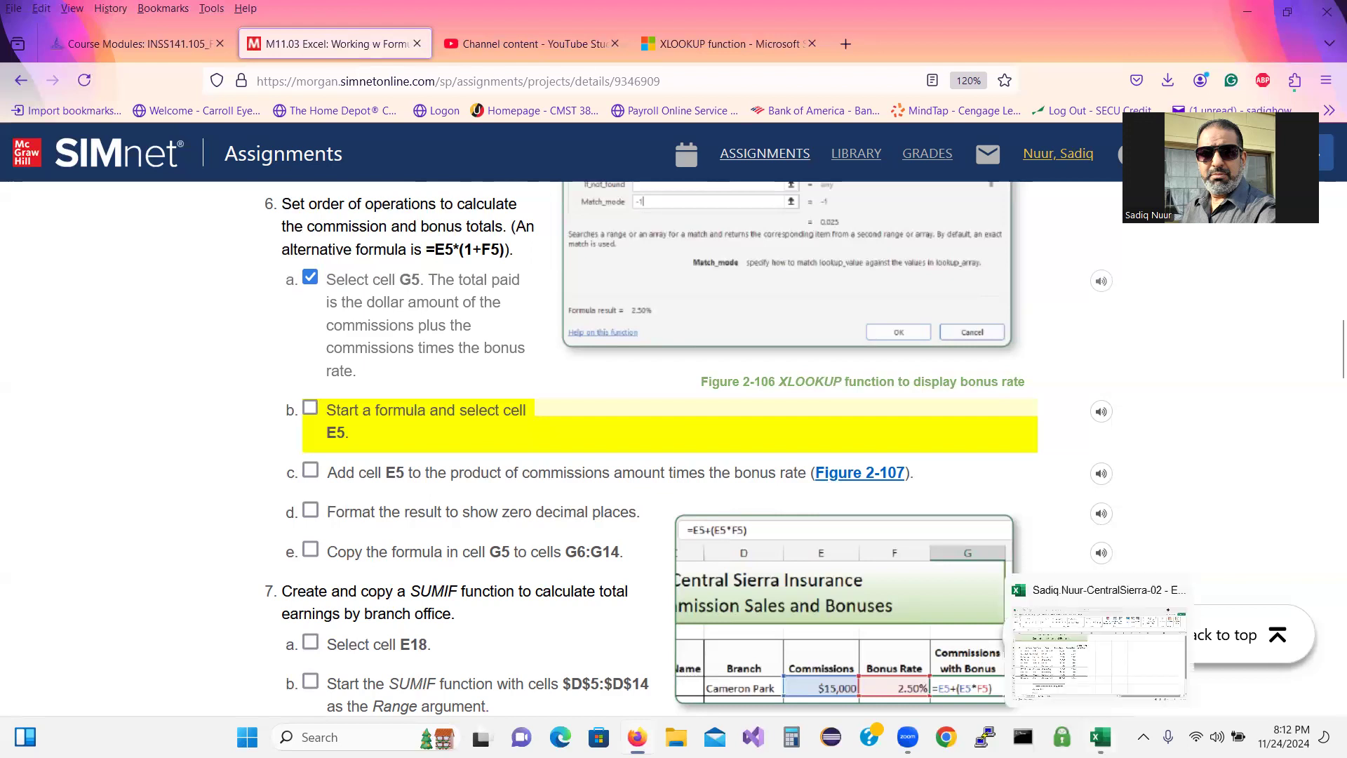
left_click(1100, 737)
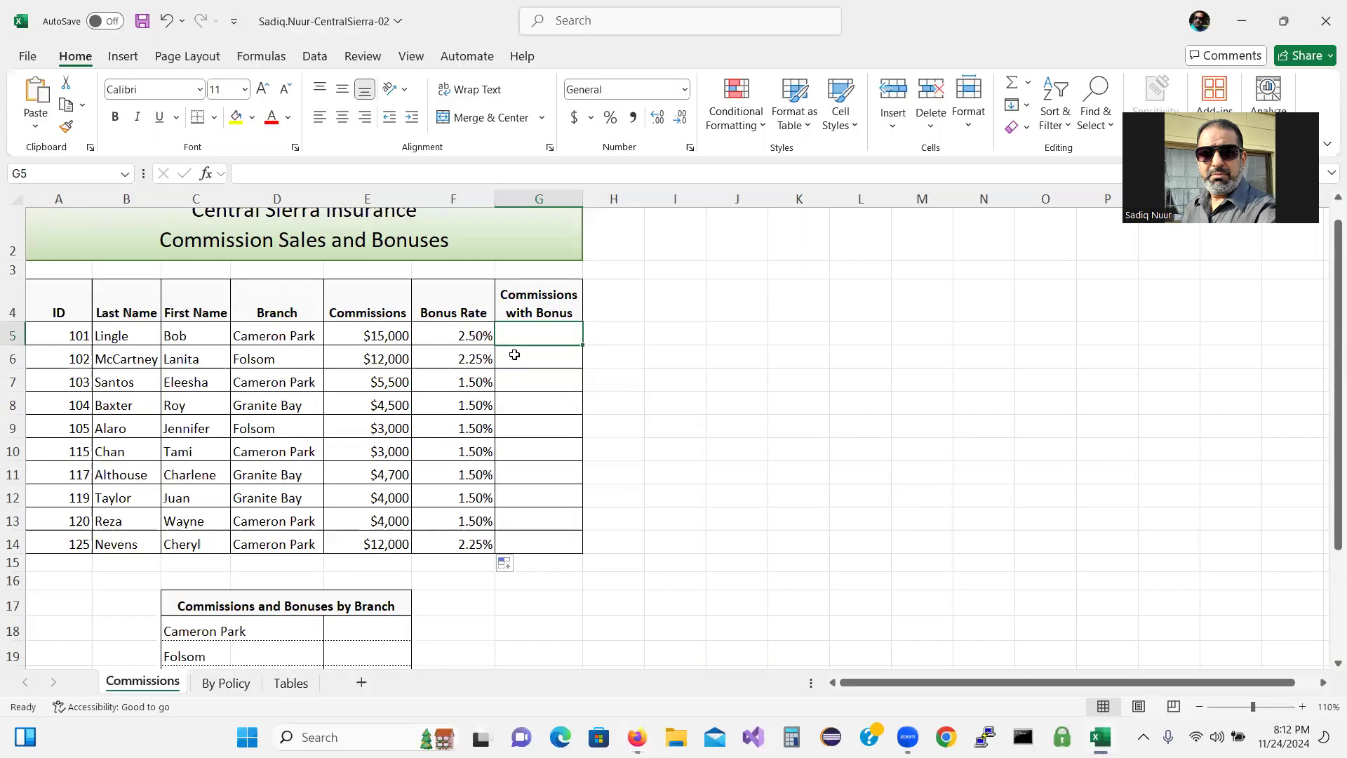
left_click(374, 337)
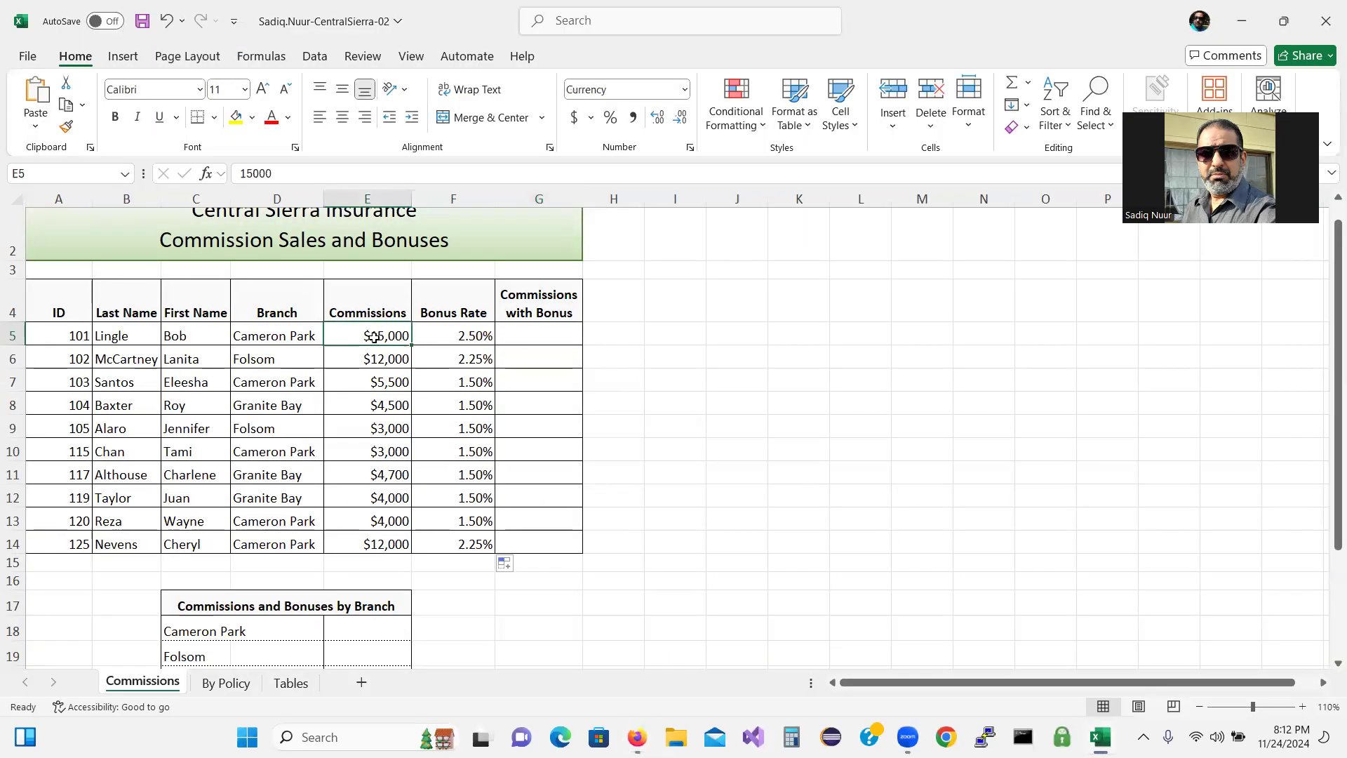
left_click(541, 333)
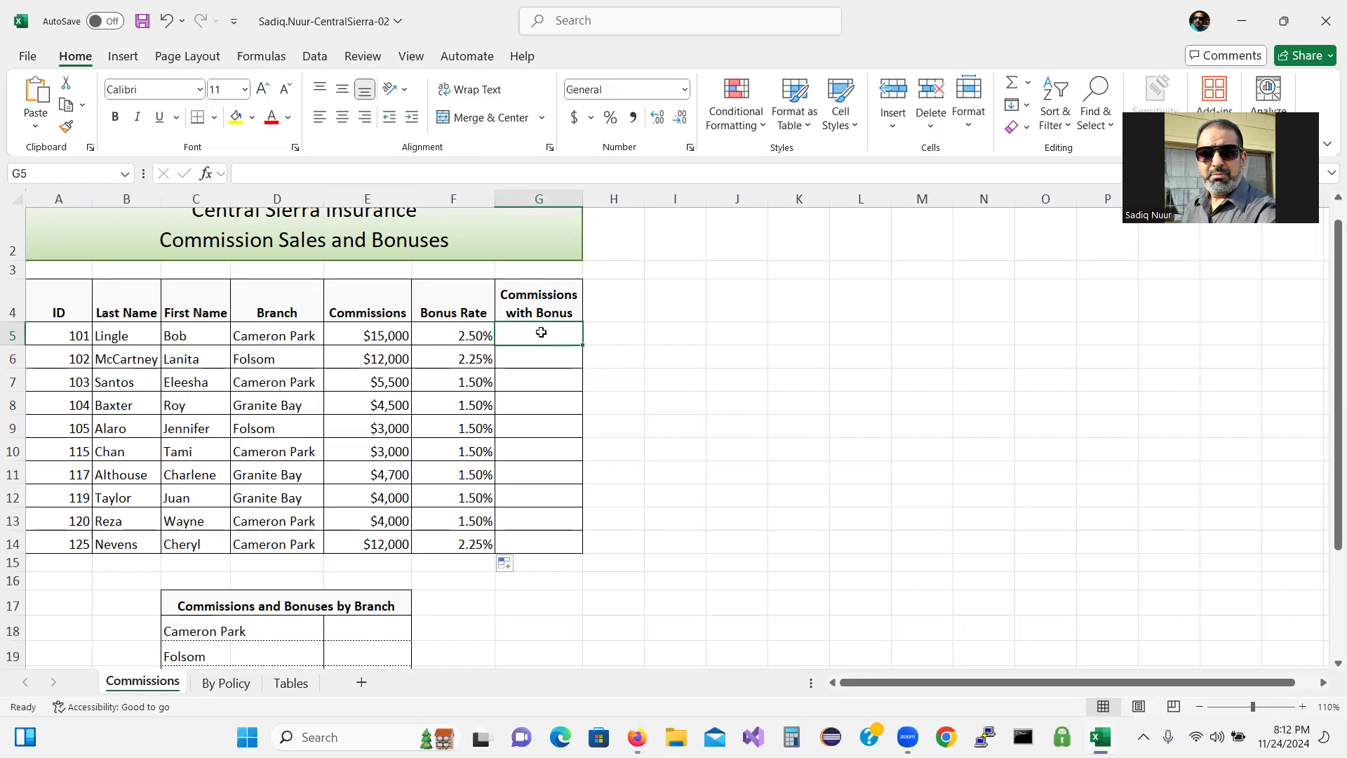
type("=")
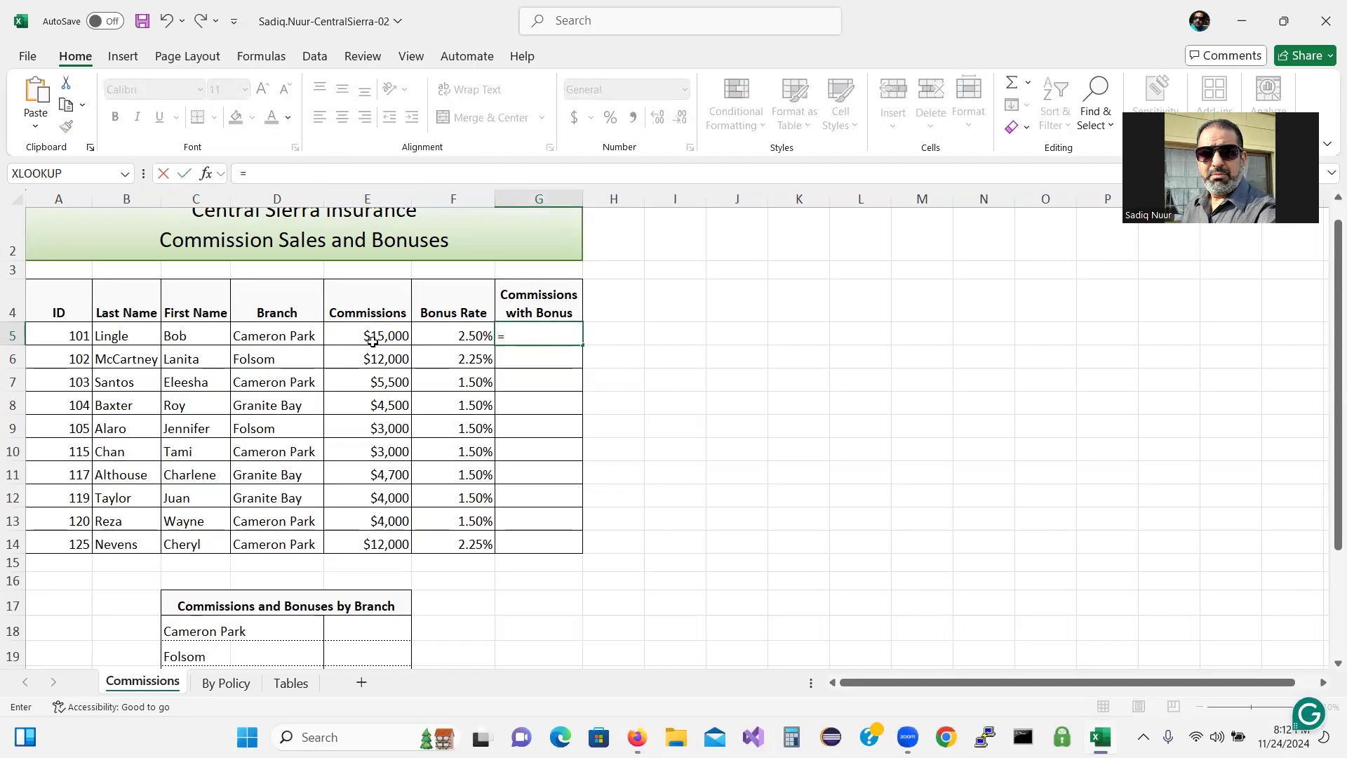
left_click(373, 338)
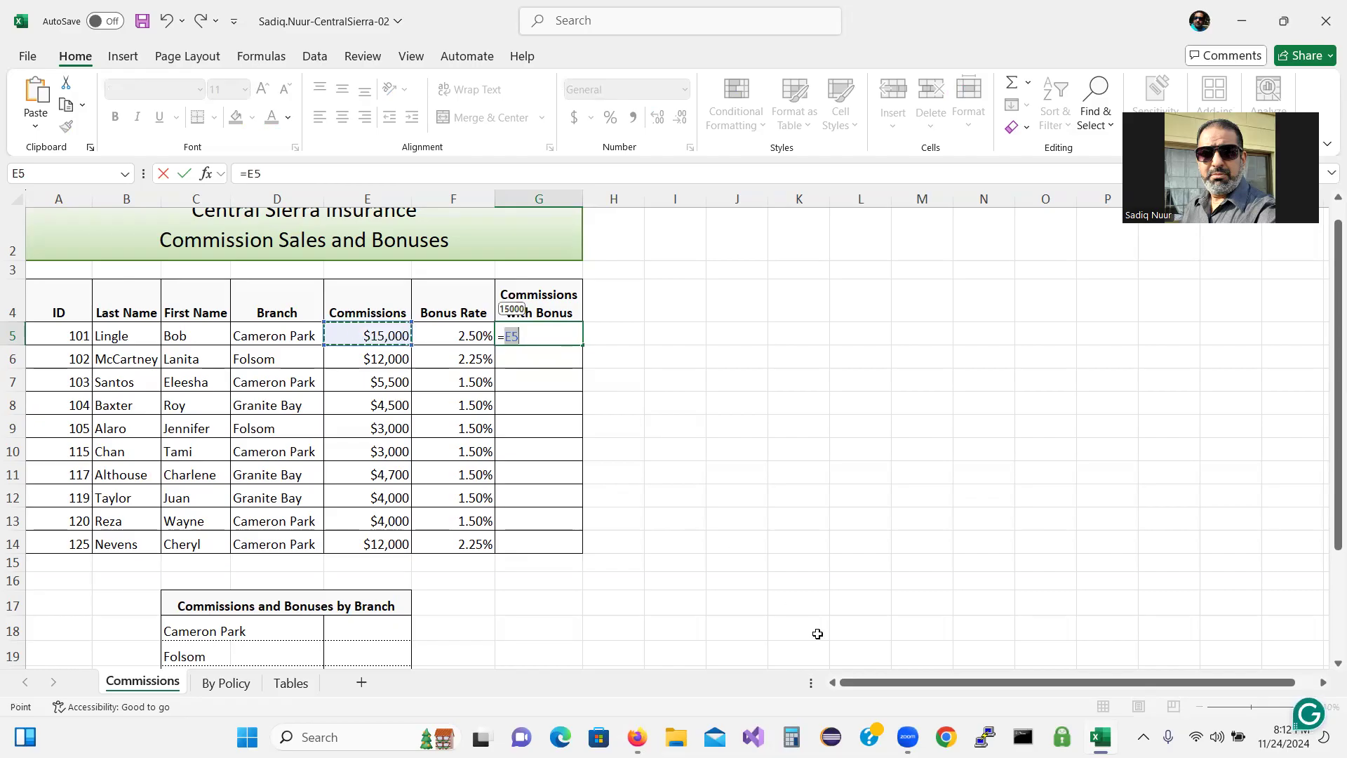
left_click(637, 736)
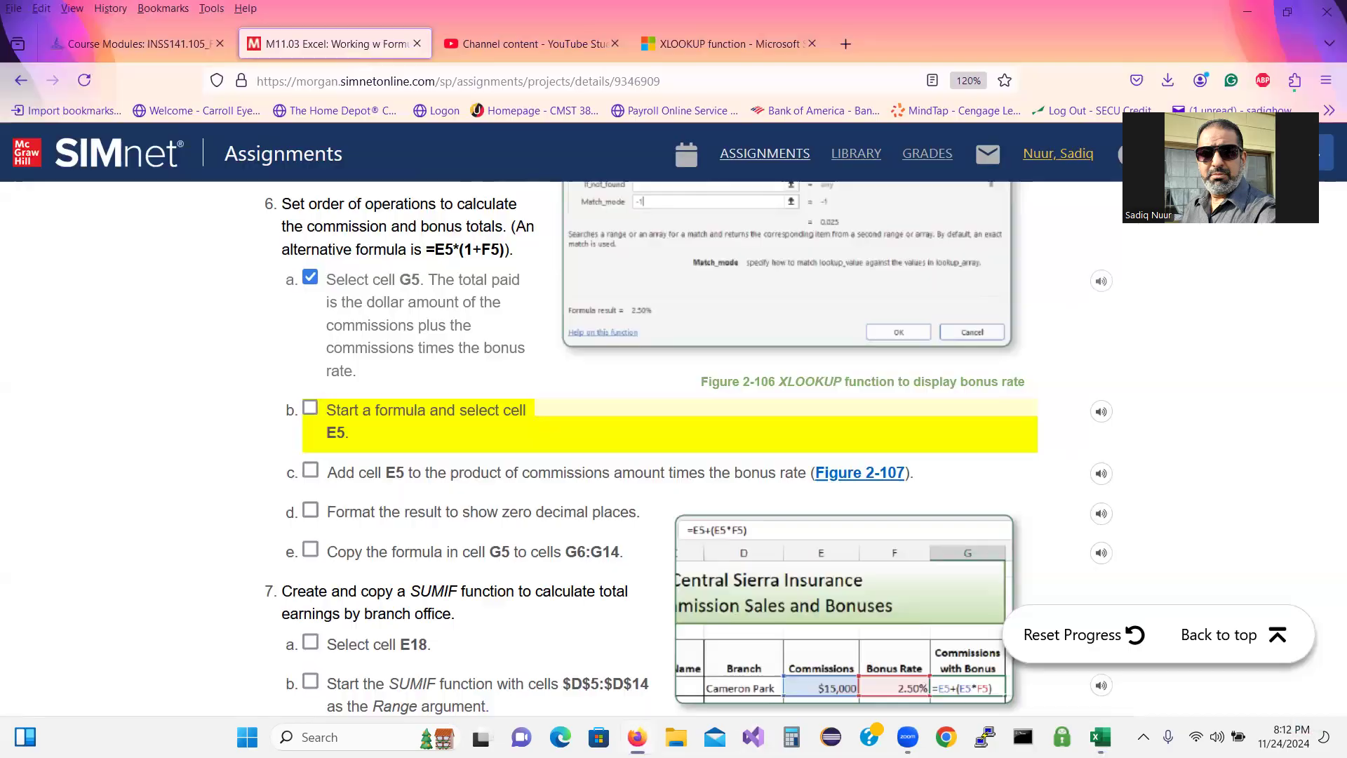
left_click(636, 736)
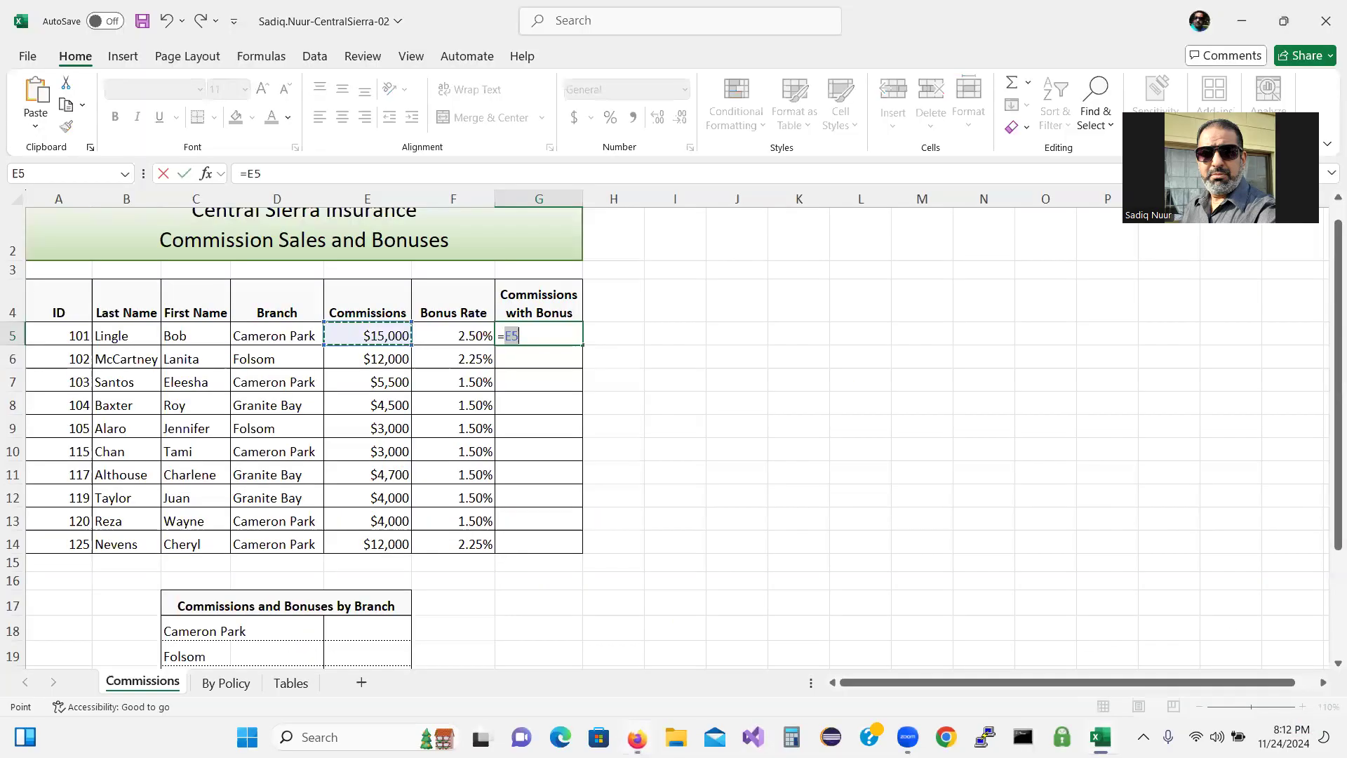
Complete the formula in cell G5 as =E5+(E5*F5), consulting SIMnet's Figure 2-107 in Firefox, and reselect the cell.
type("+")
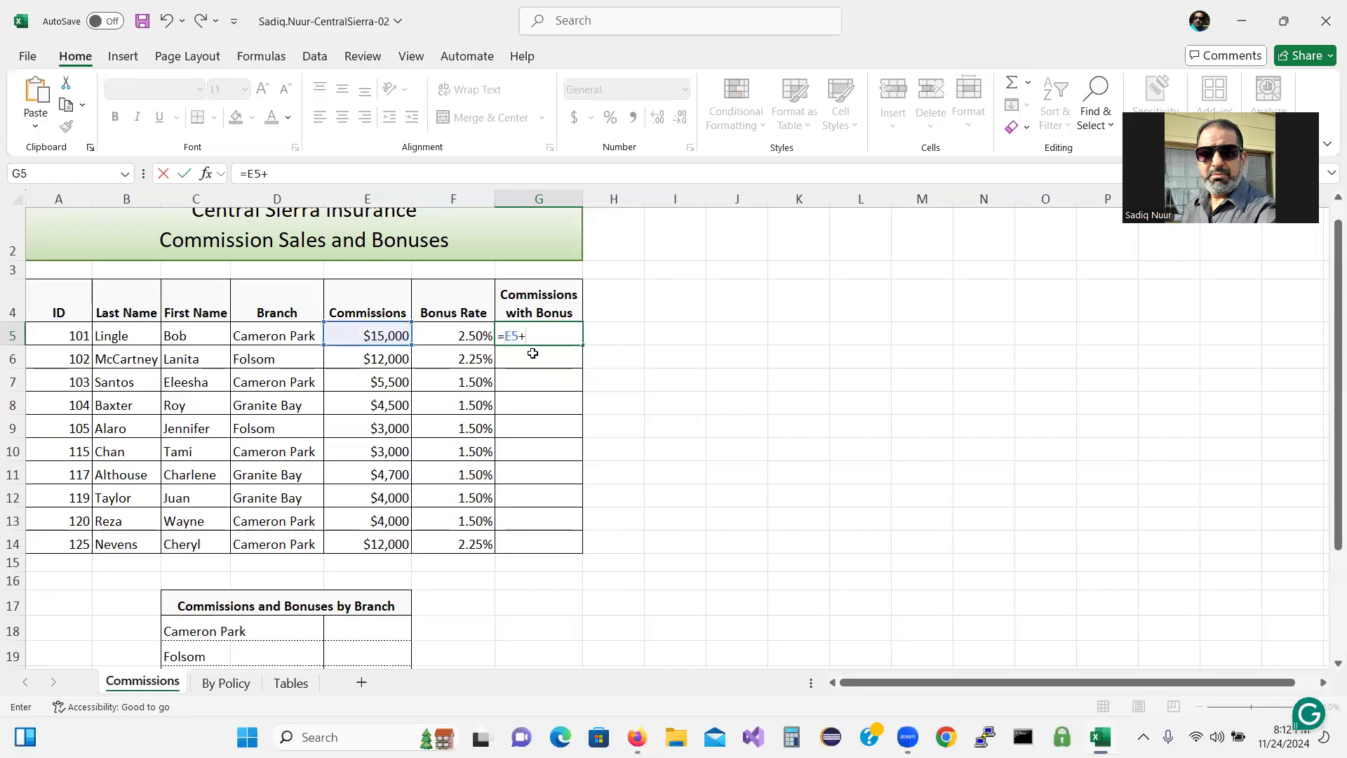
type("(")
left_click(636, 736)
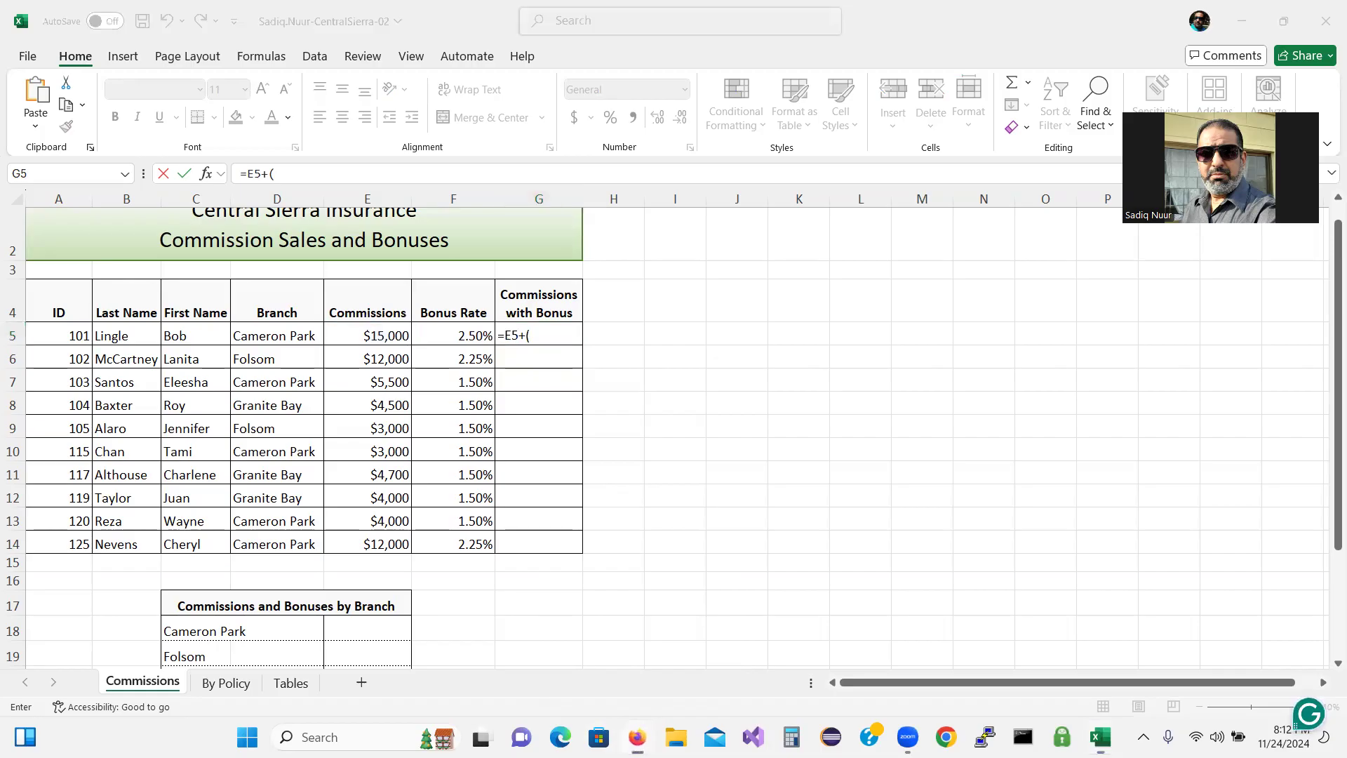
left_click(636, 737)
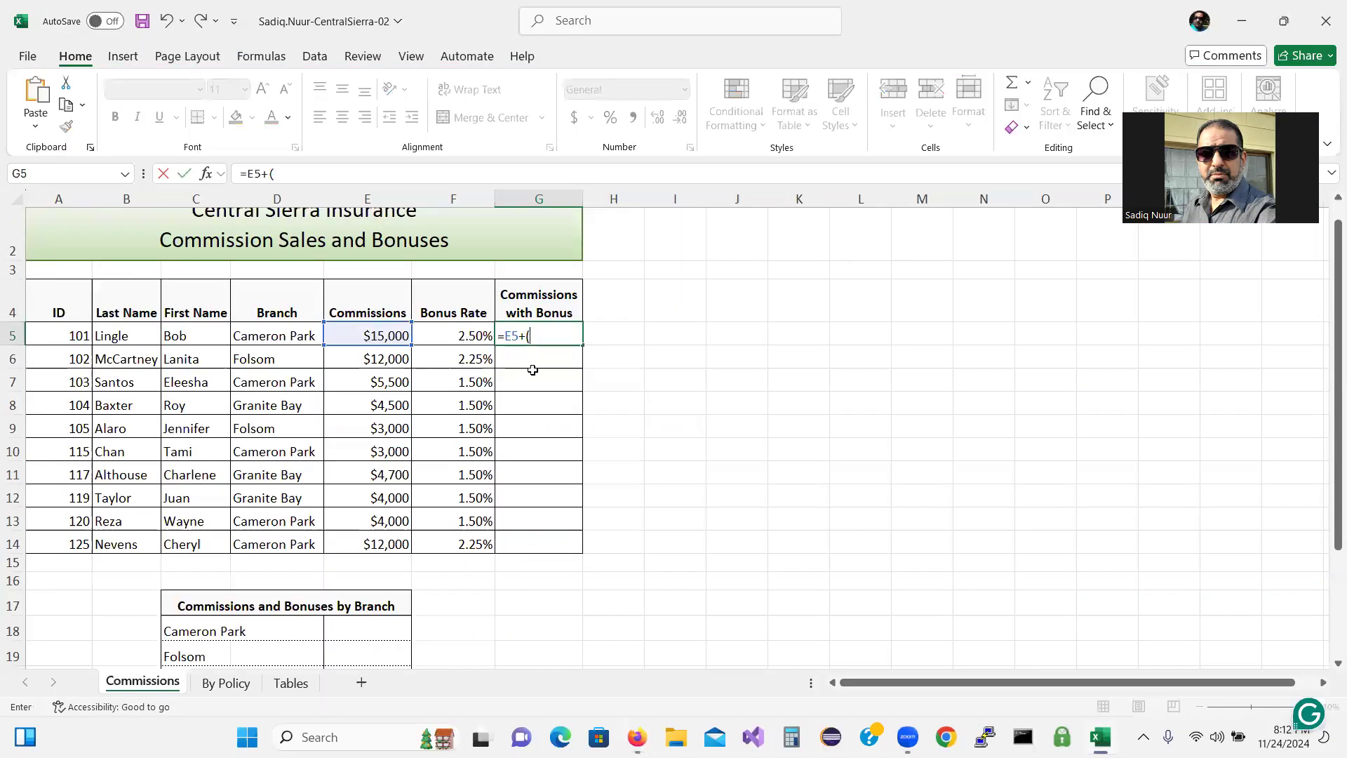
type("e5")
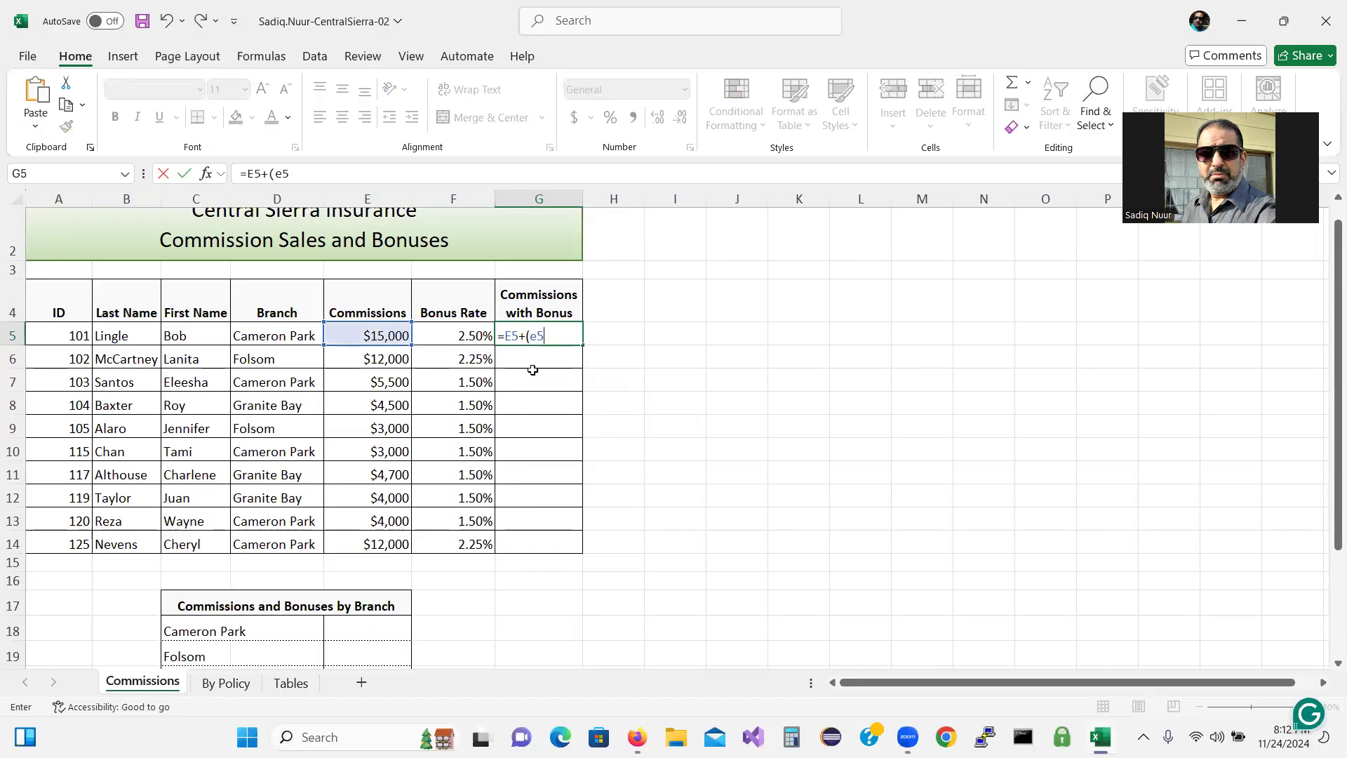
type("*")
left_click(637, 733)
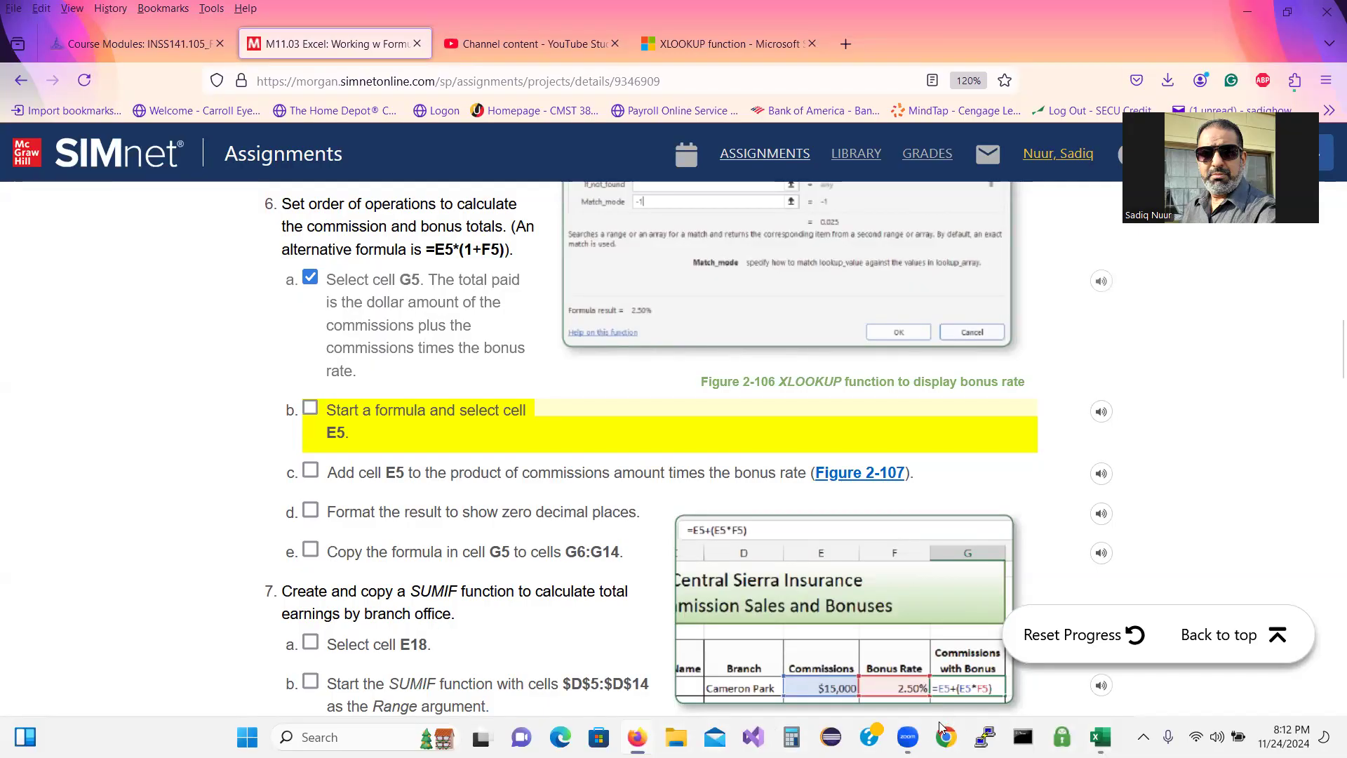
mouse_move(1100, 736)
left_click(1100, 649)
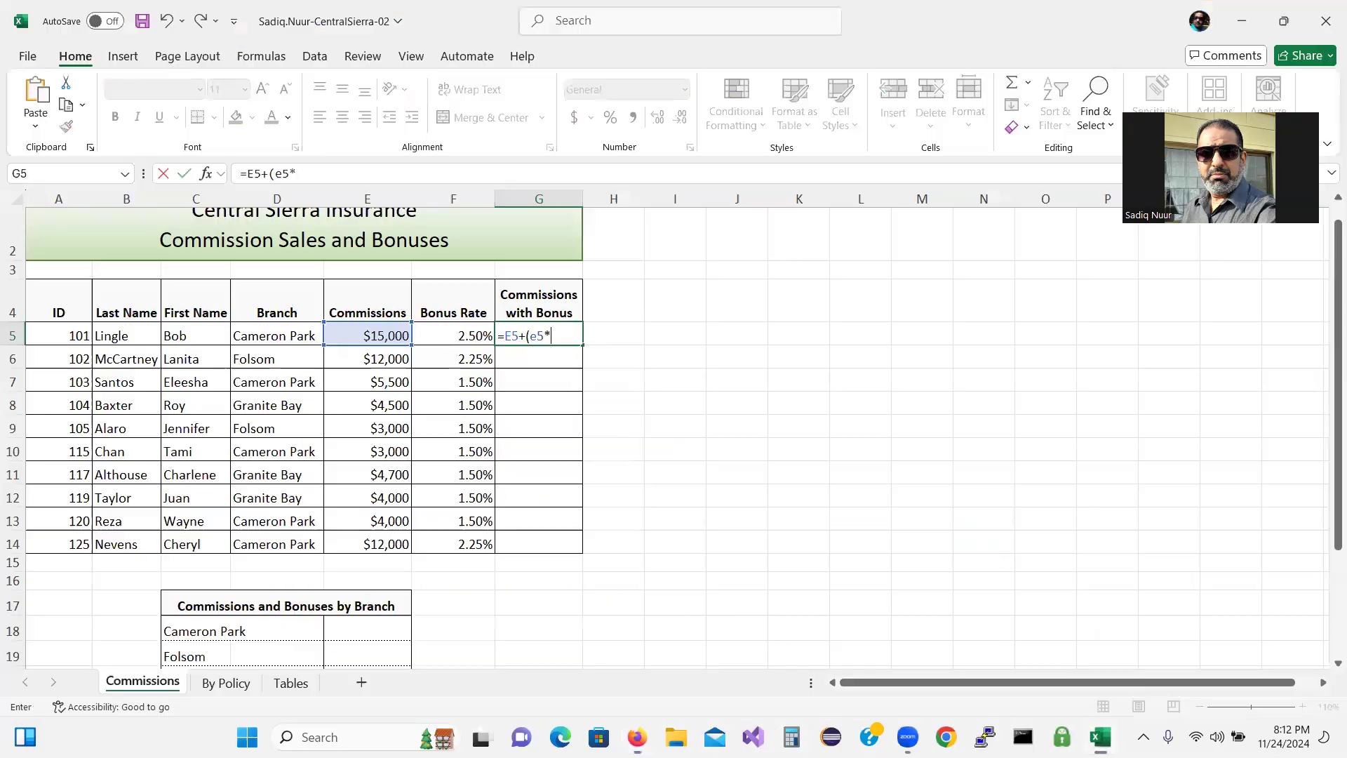
left_click(470, 338)
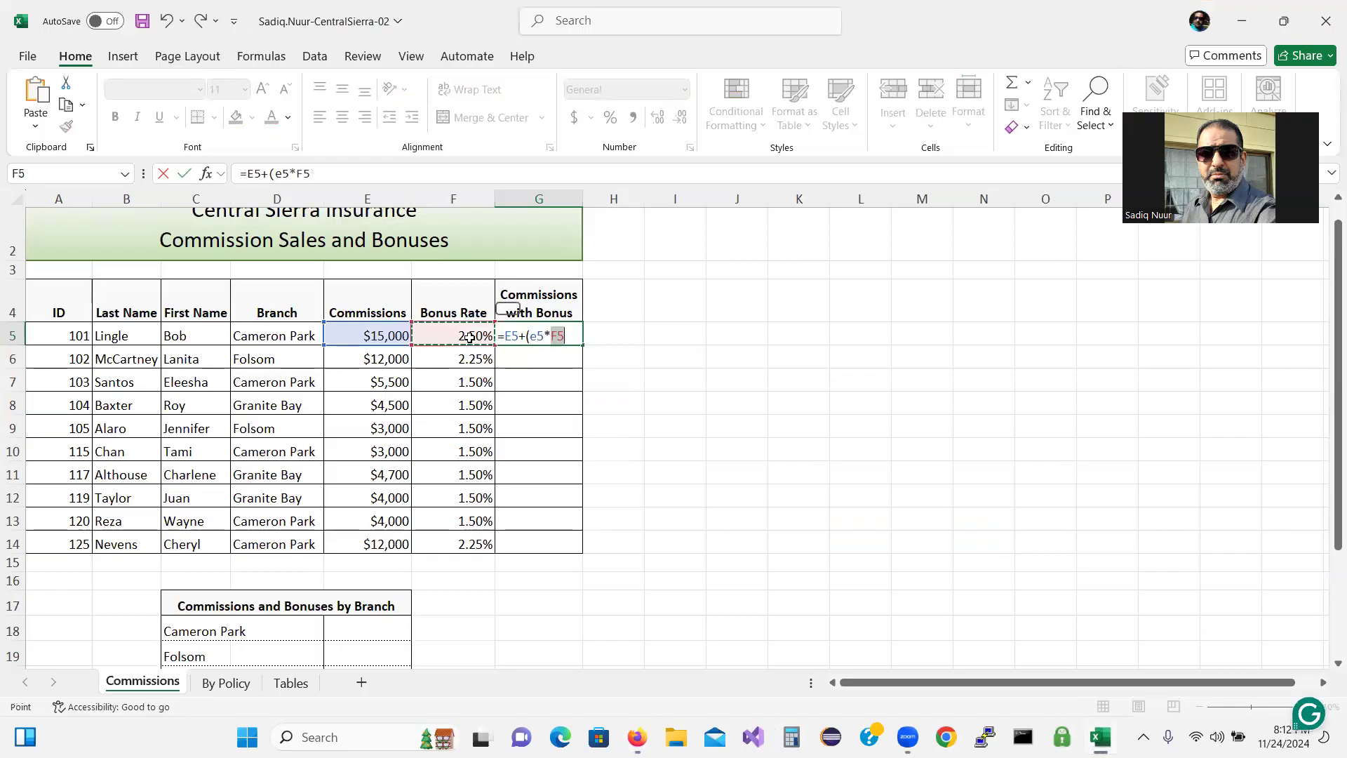
type(")")
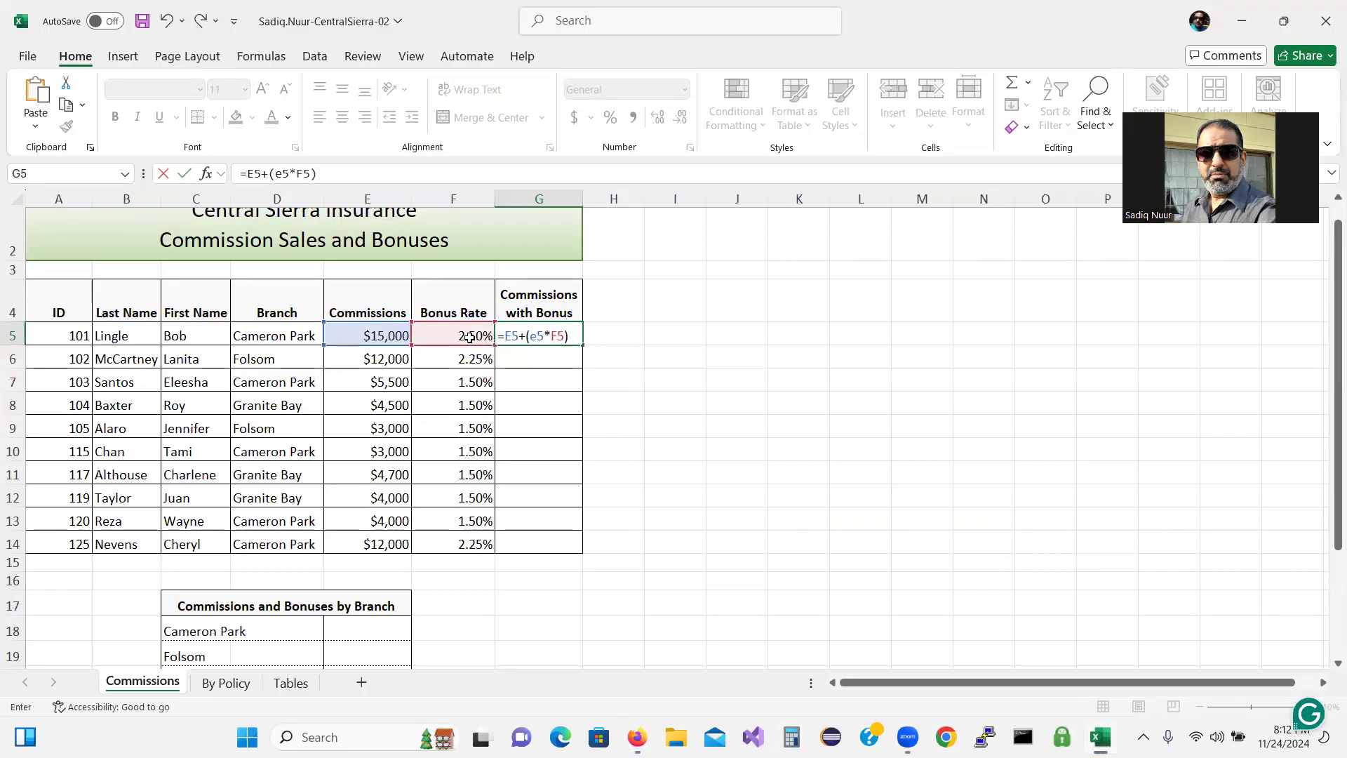
key("Return")
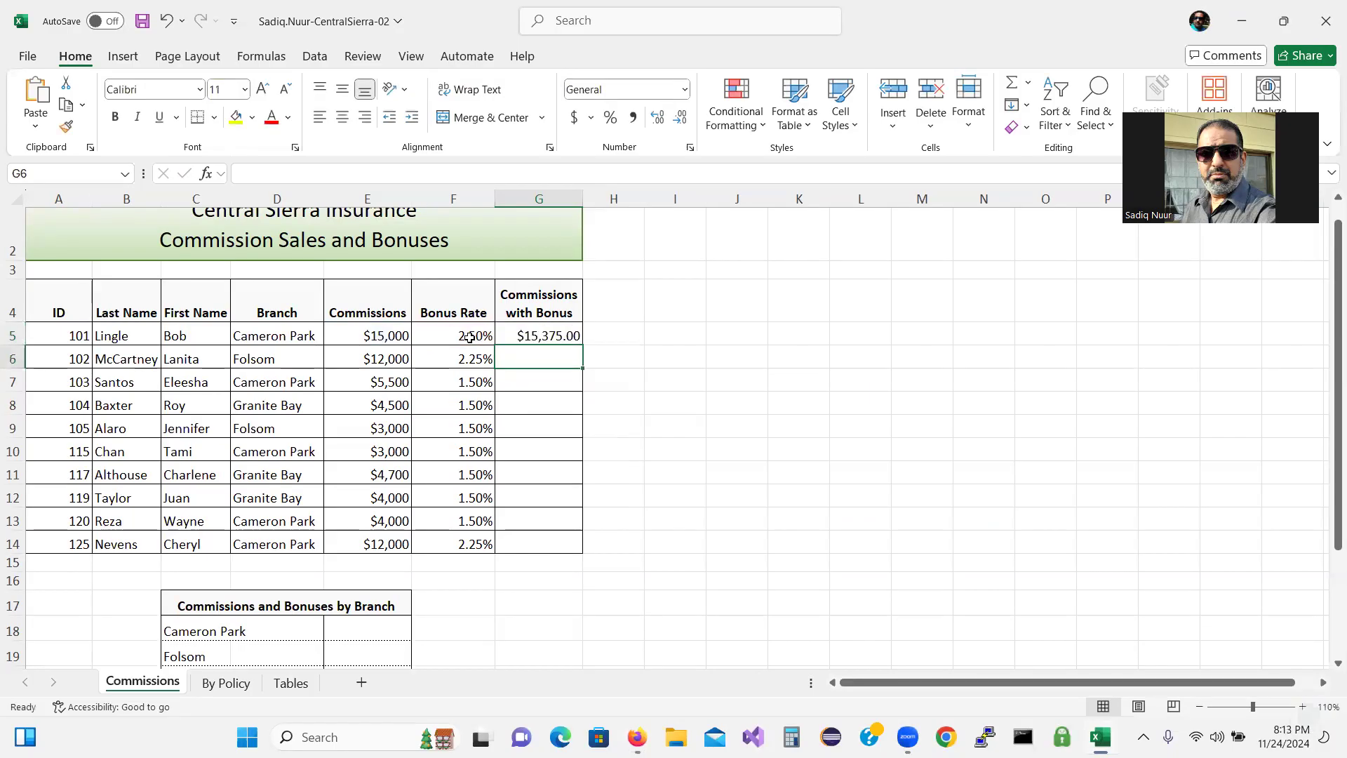
left_click(557, 335)
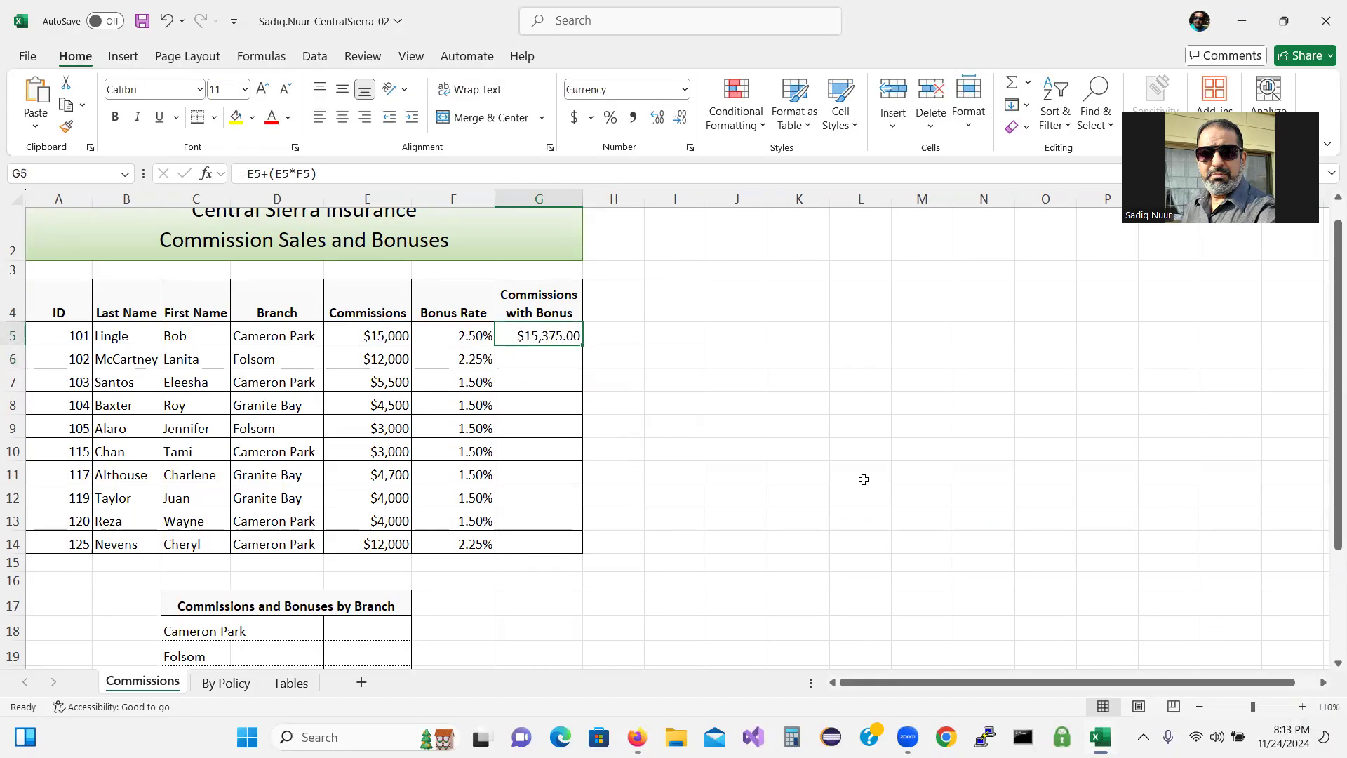
Switch to the SIMnet instructions in Firefox and check off instructions 6b, 6c and 6d.
left_click(640, 735)
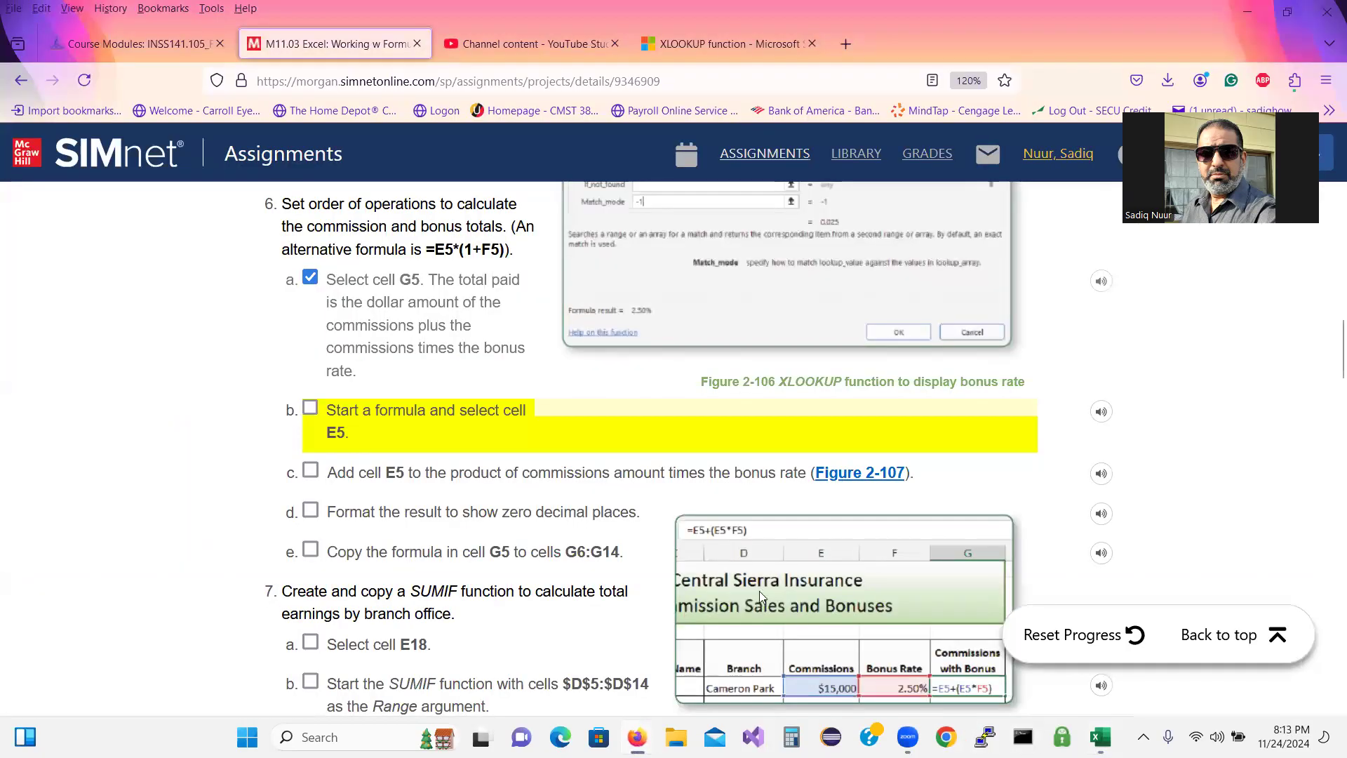
left_click(311, 409)
left_click(311, 471)
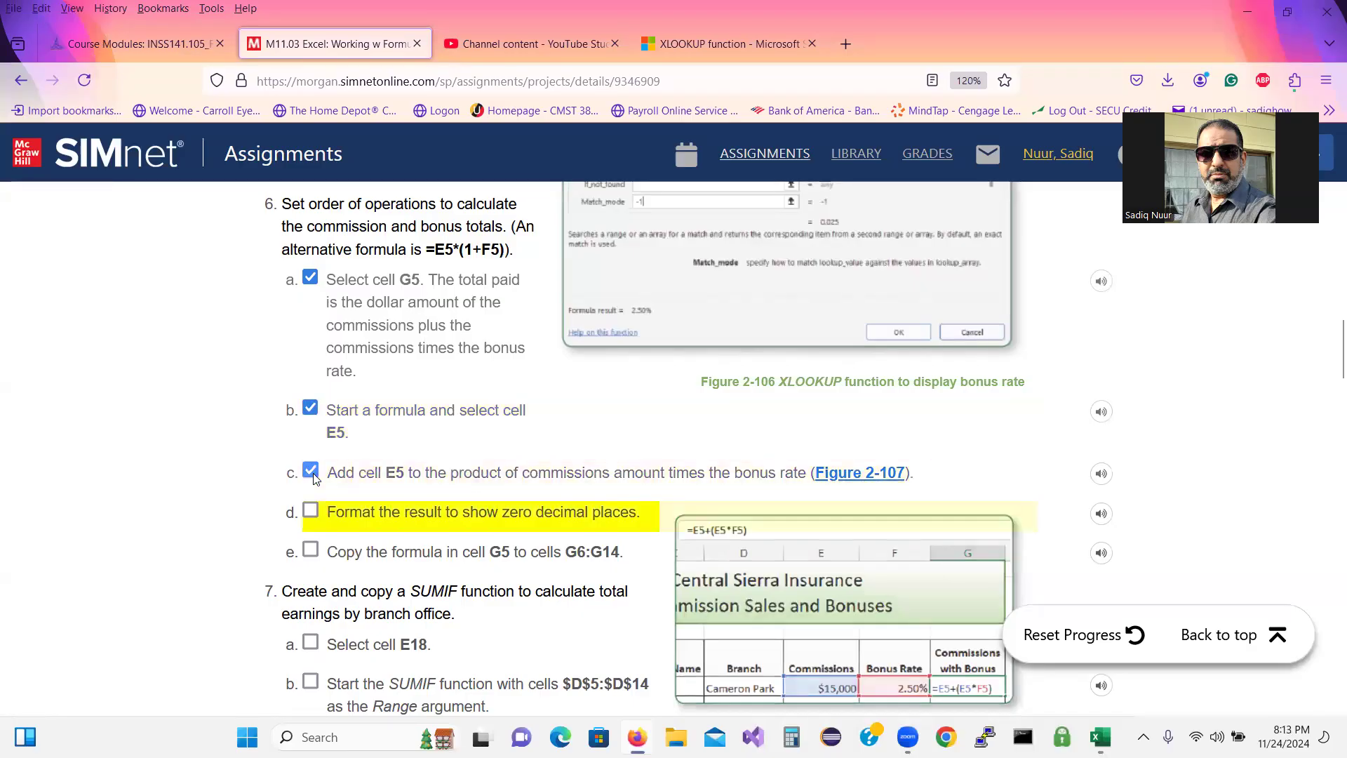
left_click(311, 512)
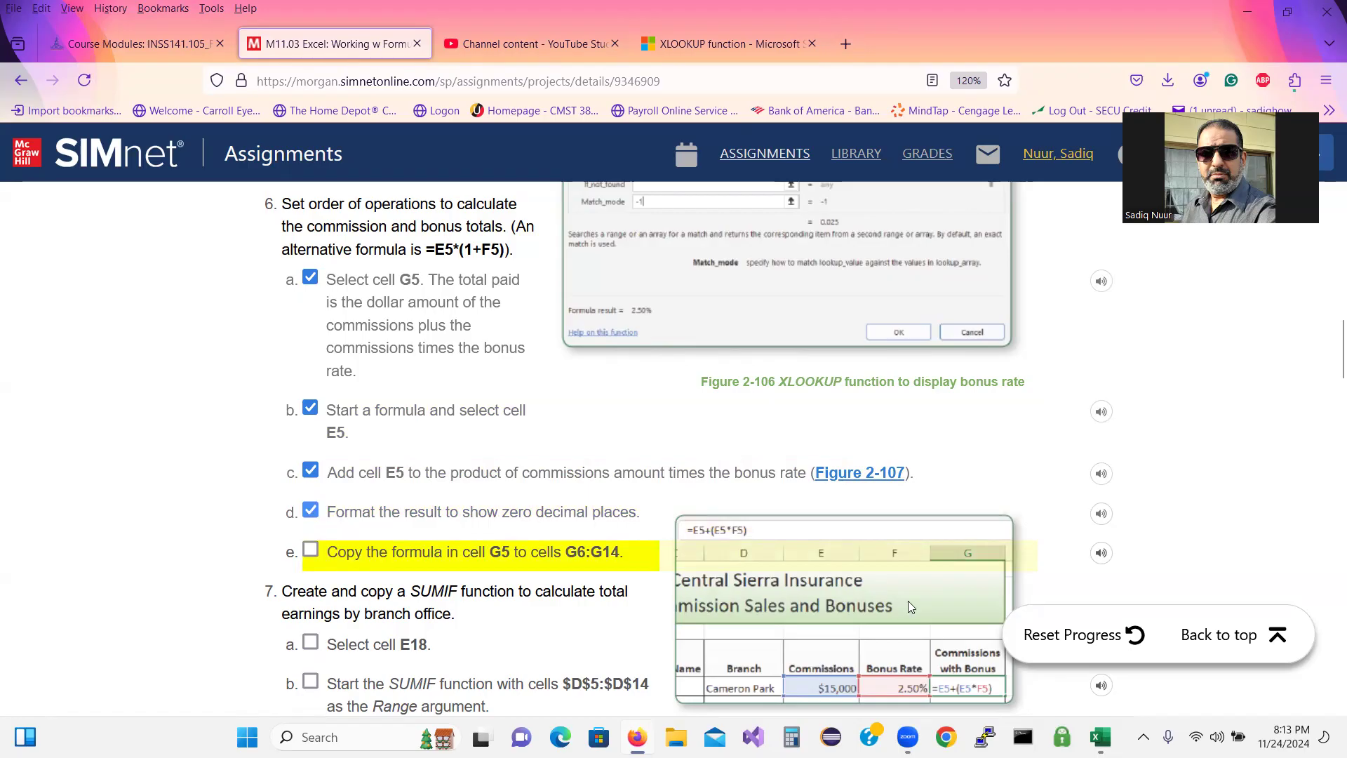
Return to Excel and format the result in Commissions cell G5 to show zero decimal places.
mouse_move(1099, 736)
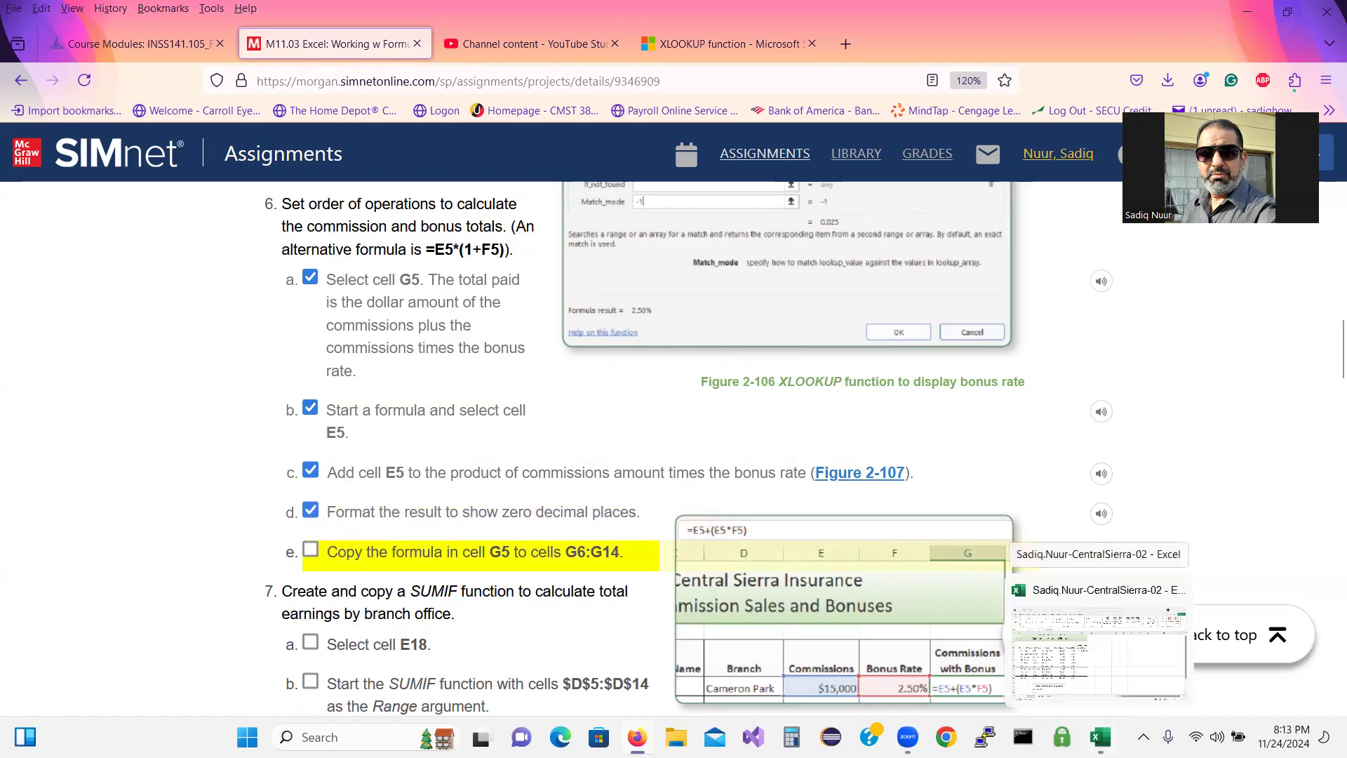
left_click(1098, 638)
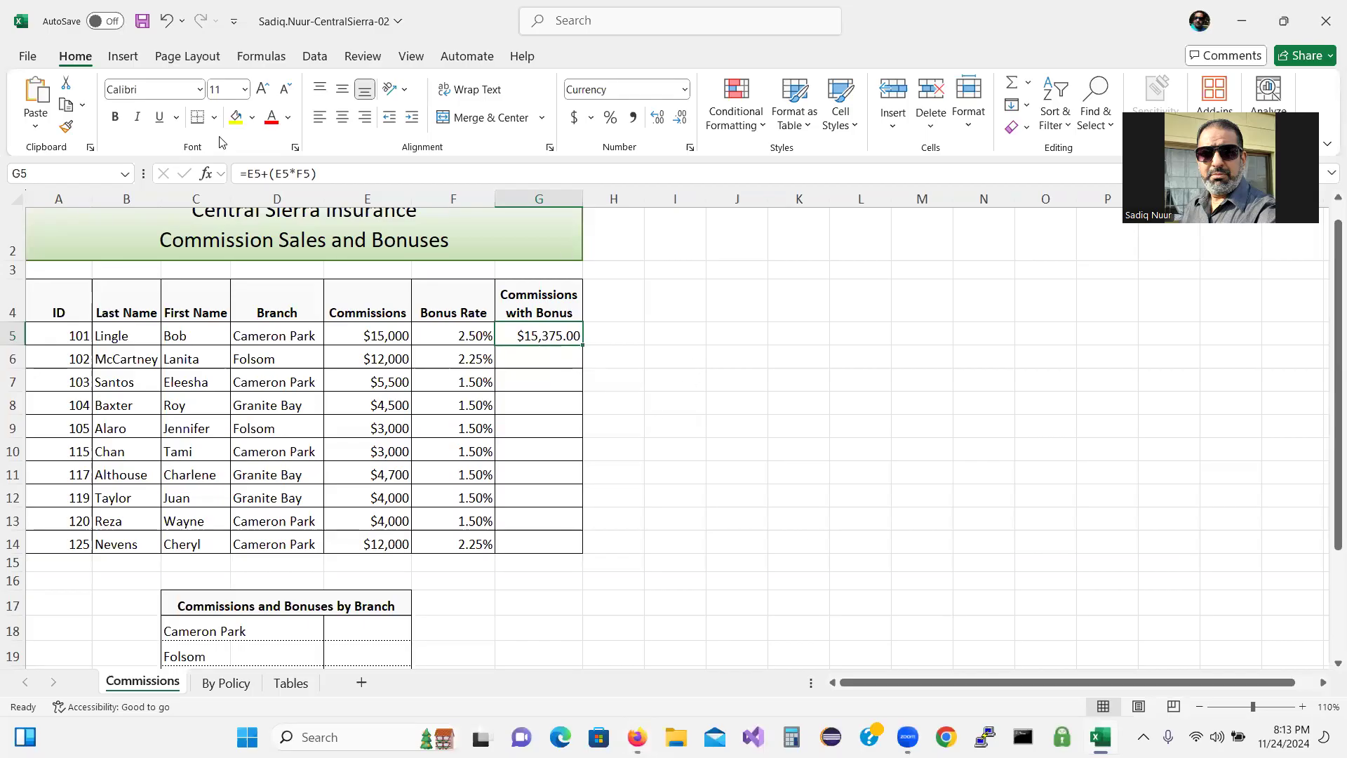
left_click(75, 58)
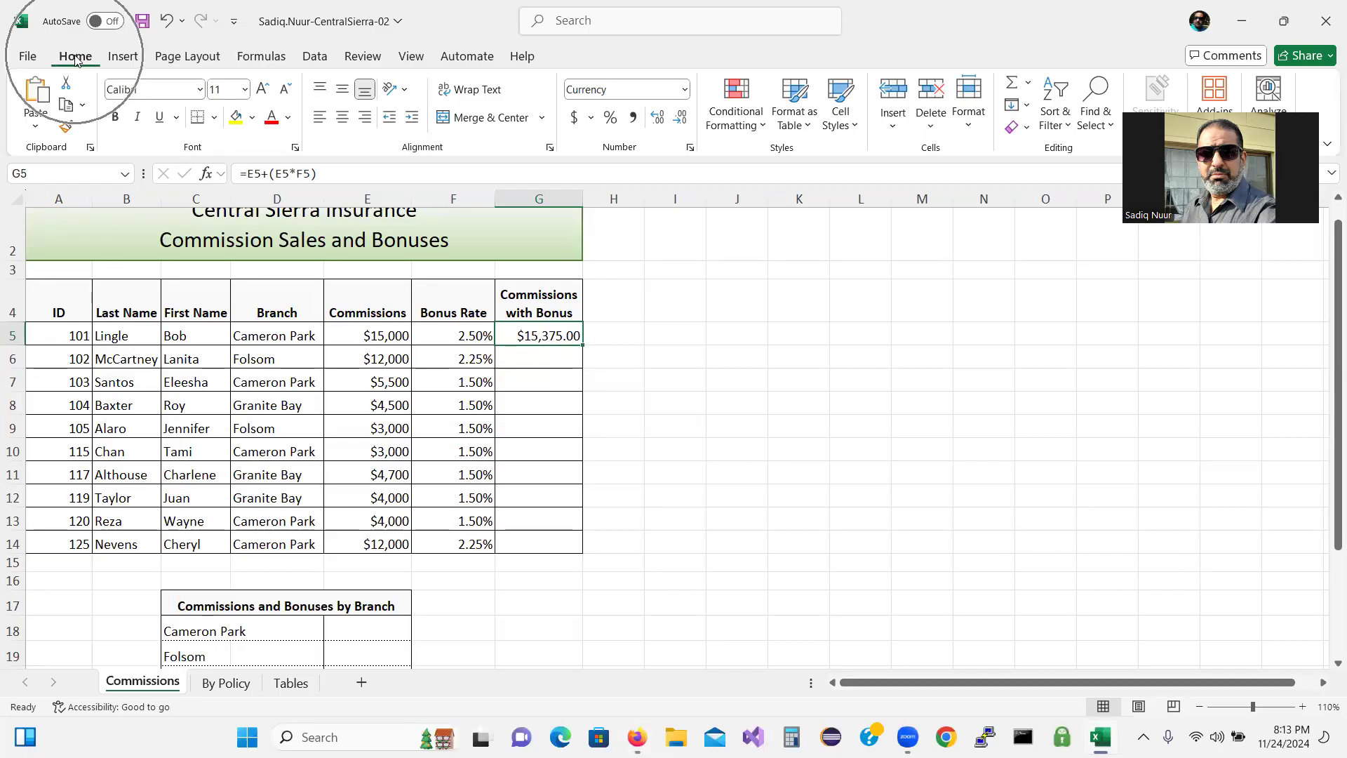
left_click(613, 145)
left_click(614, 145)
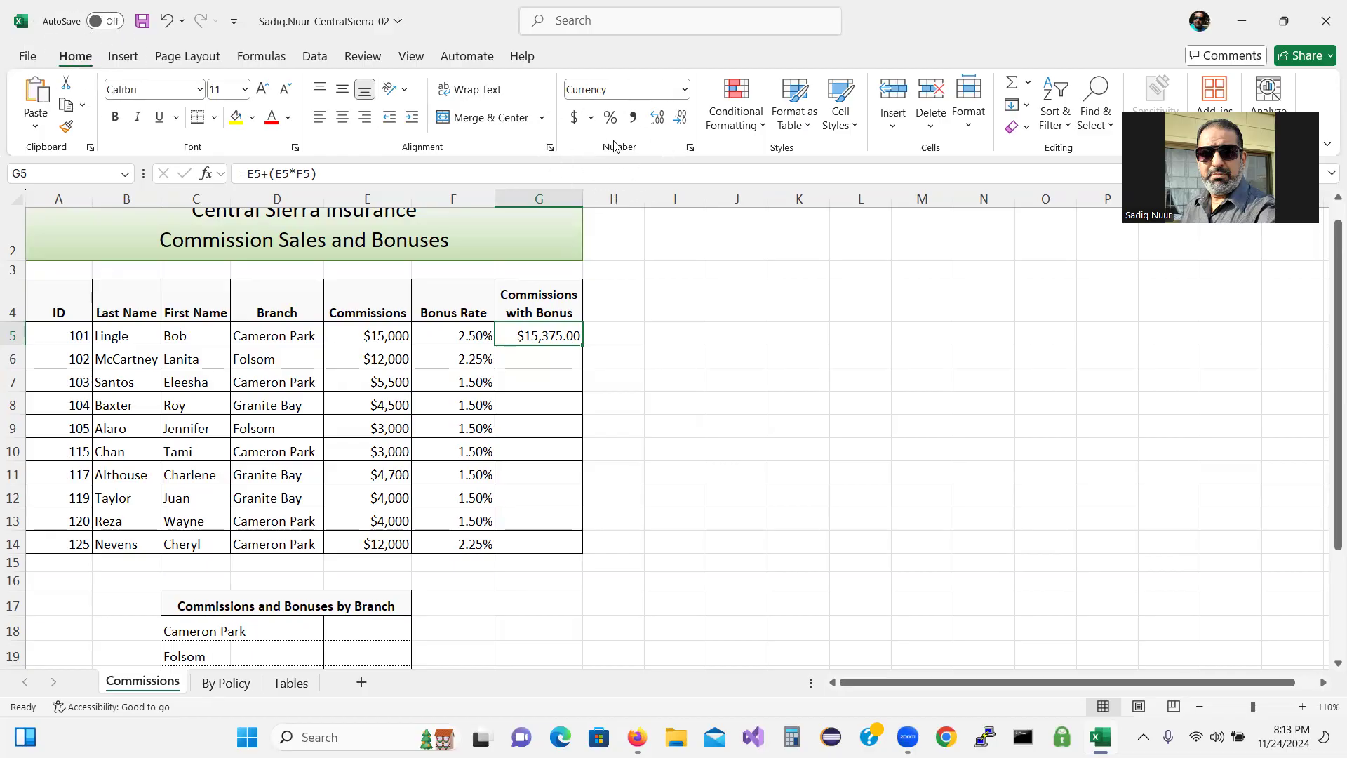
left_click(679, 118)
left_click(679, 129)
Check off instruction 6e in SIMnet in Firefox and copy the formula in Excel cell G5 to cells G6:G14.
key("alt+Tab")
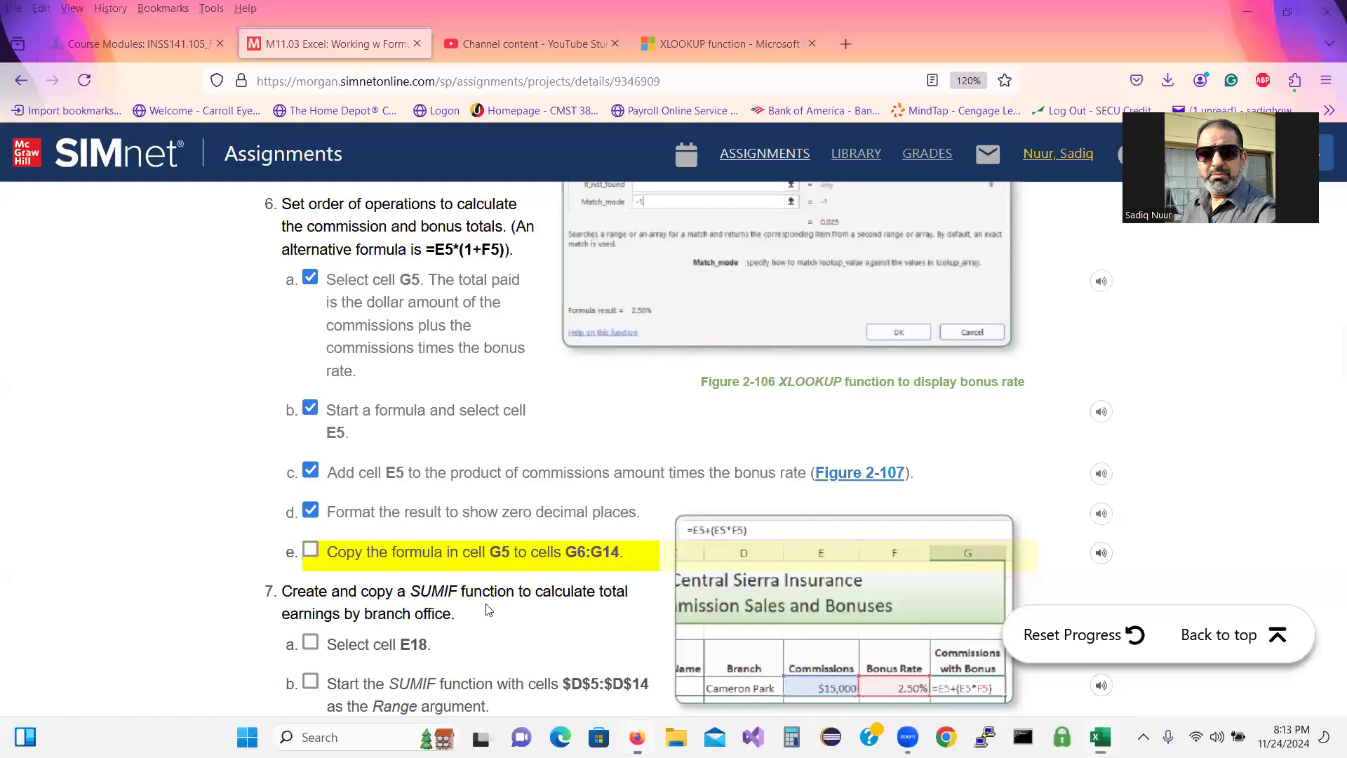
left_click(311, 551)
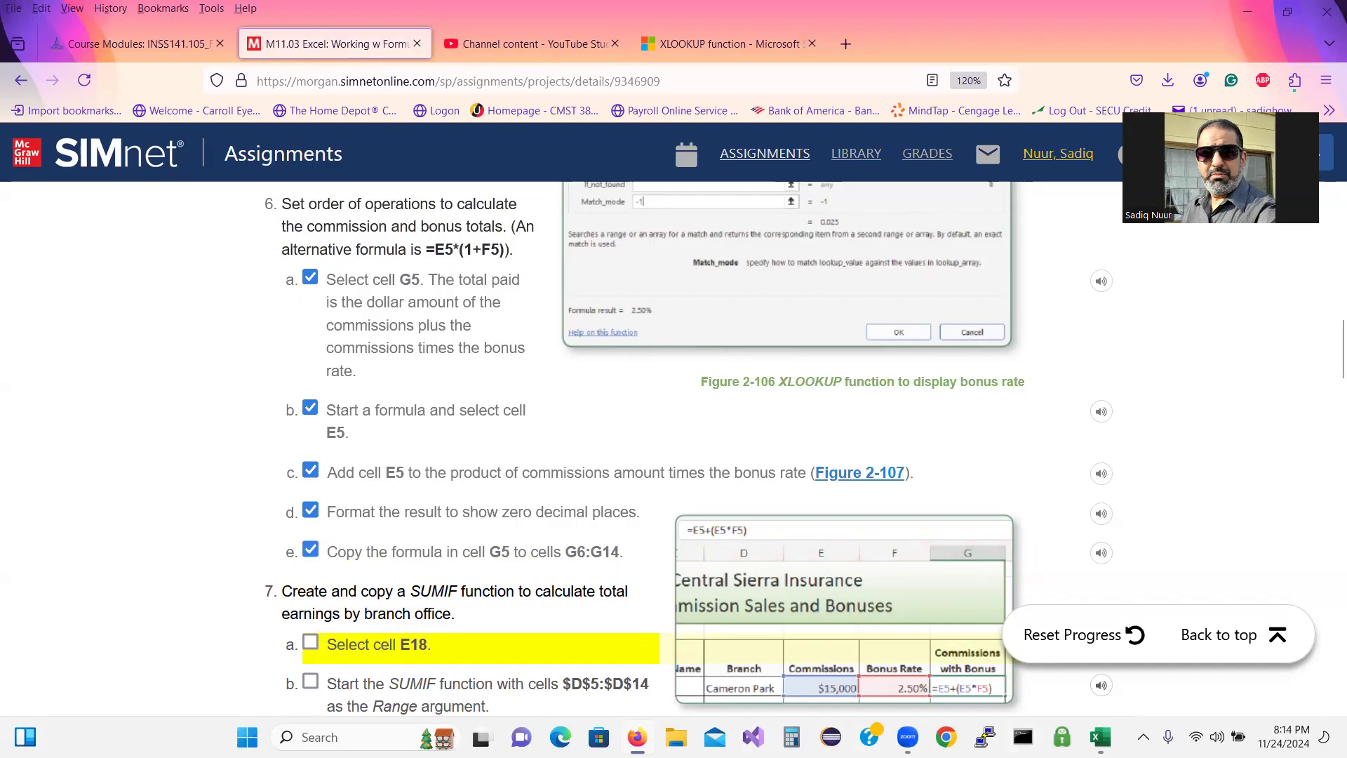
left_click(1100, 737)
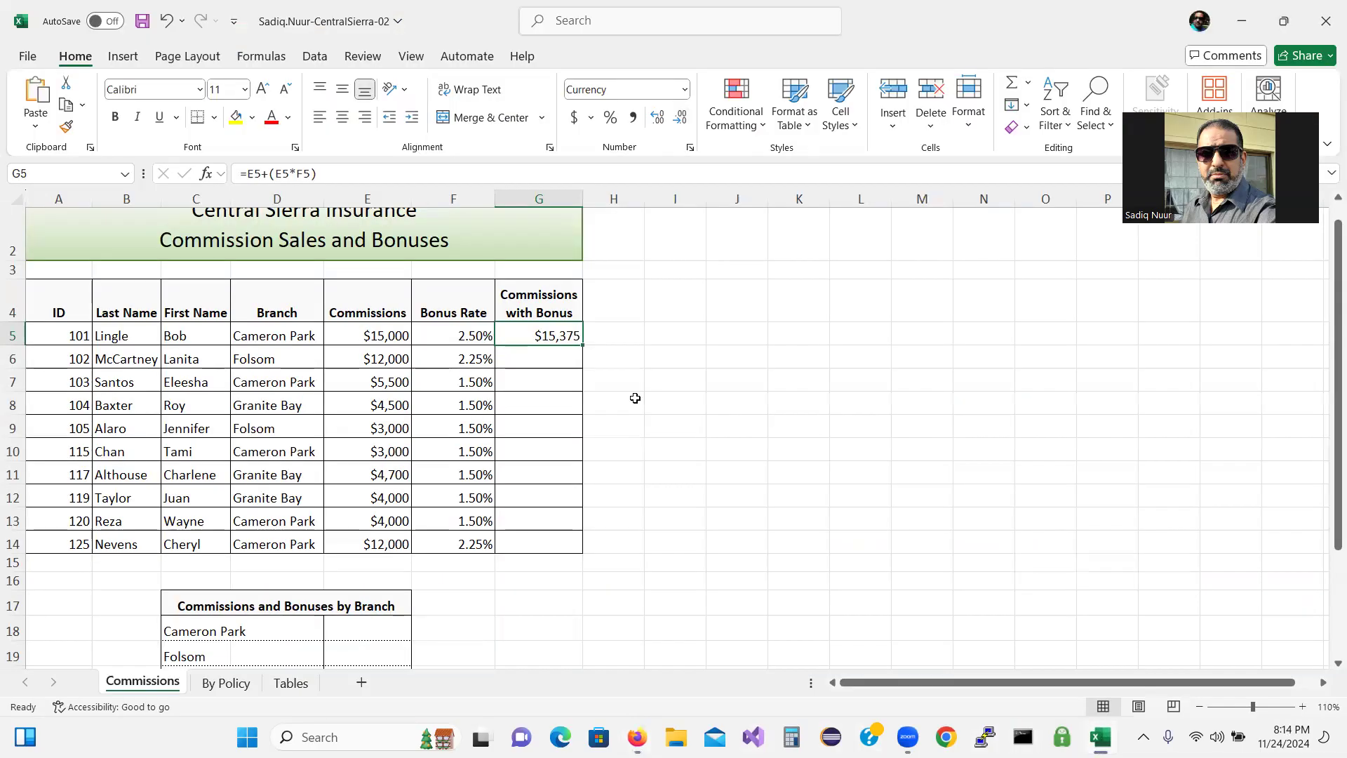
double_click(581, 346)
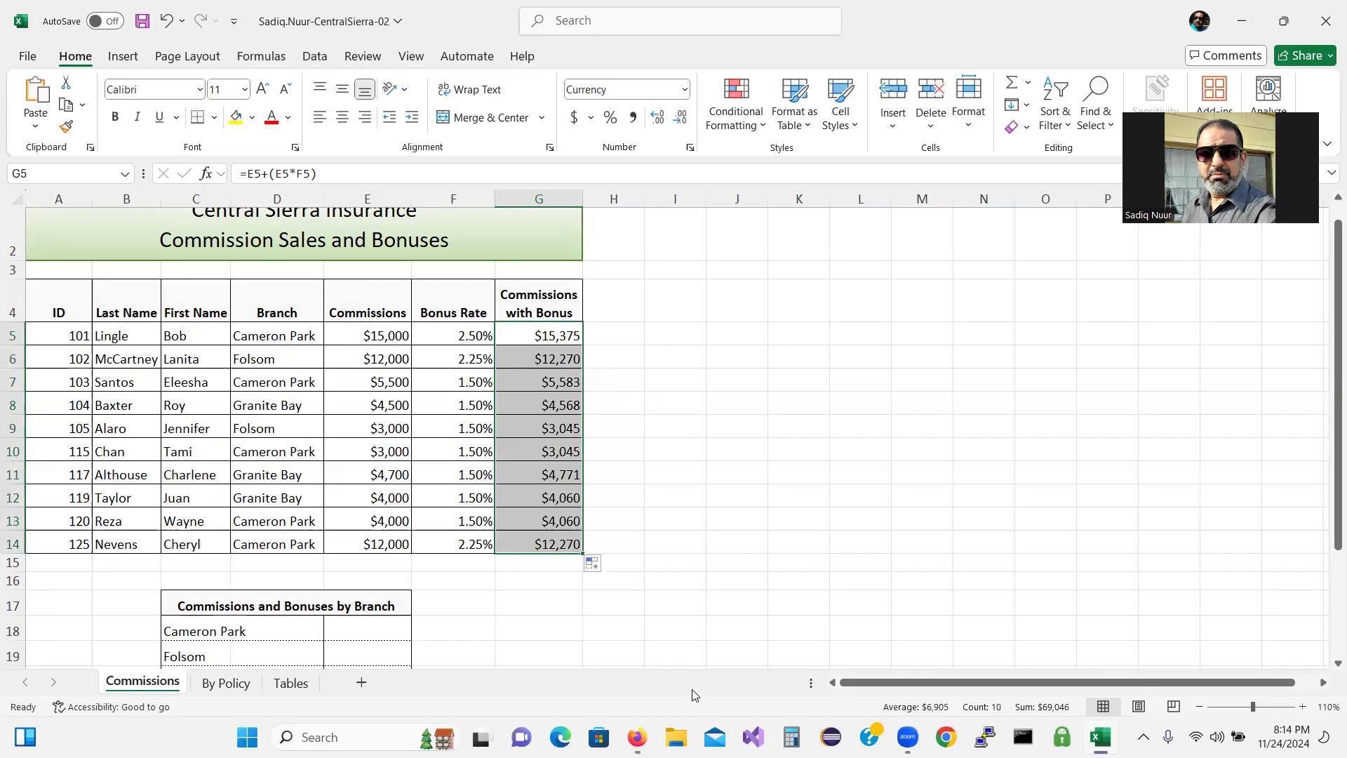
Read the SUMIF requirements of instruction 7 in SIMnet in Firefox and select cell E18 on the Commissions sheet in Excel.
left_click(636, 737)
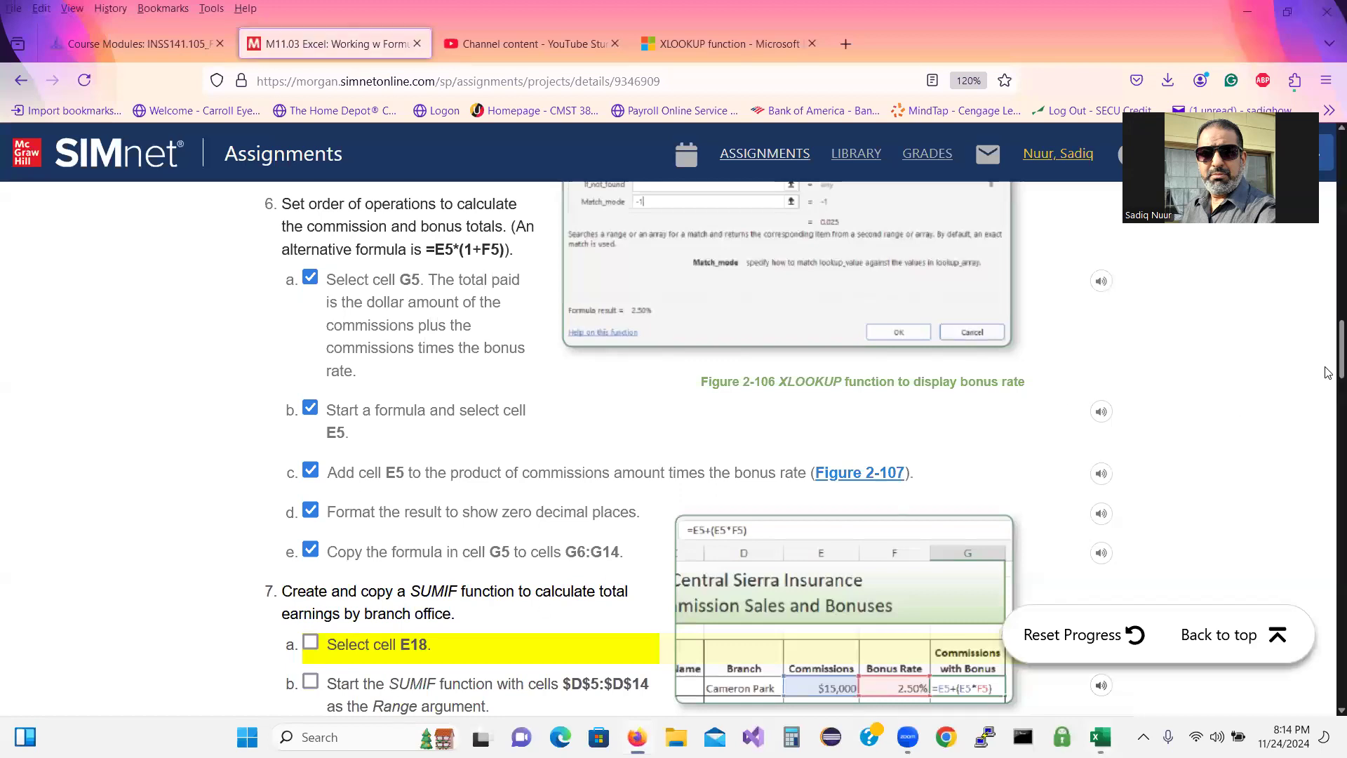
scroll(1327, 358, "down", 4)
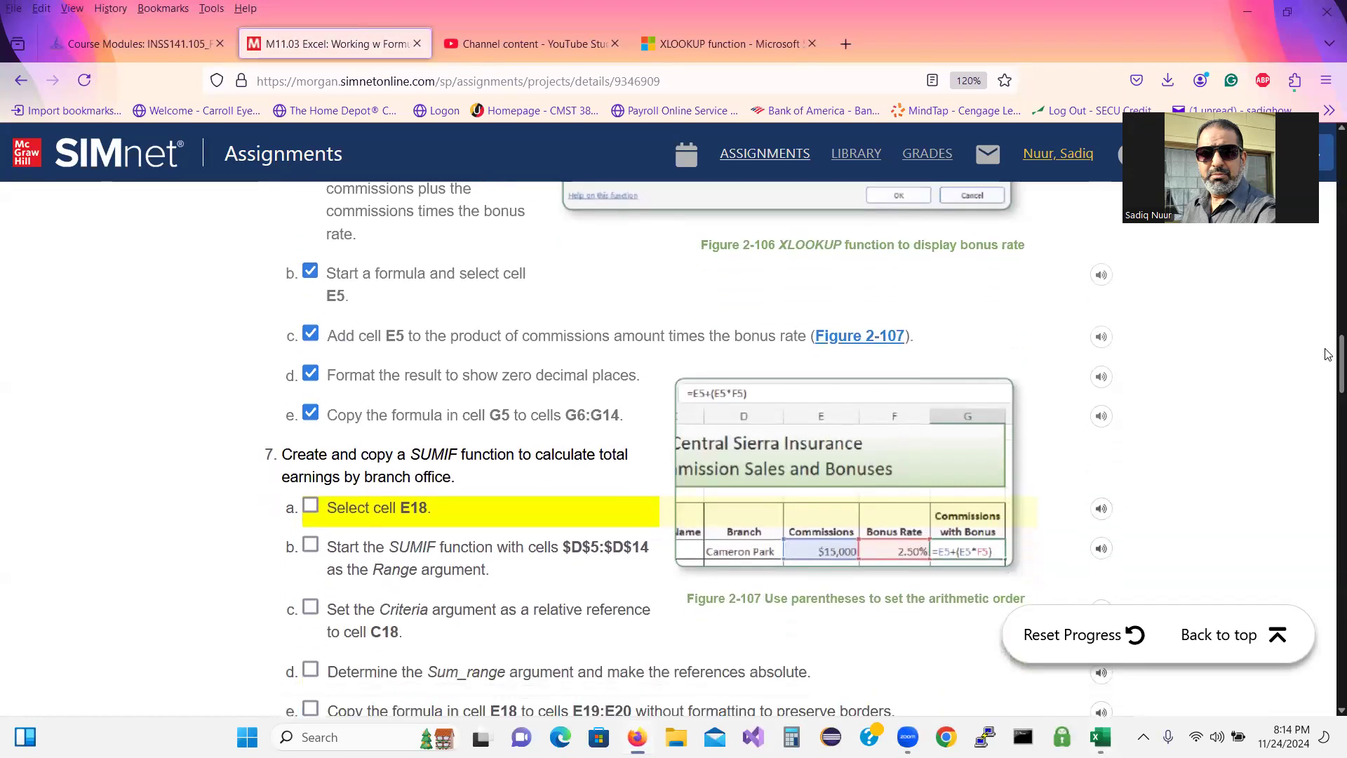
scroll(1328, 375, "down", 1)
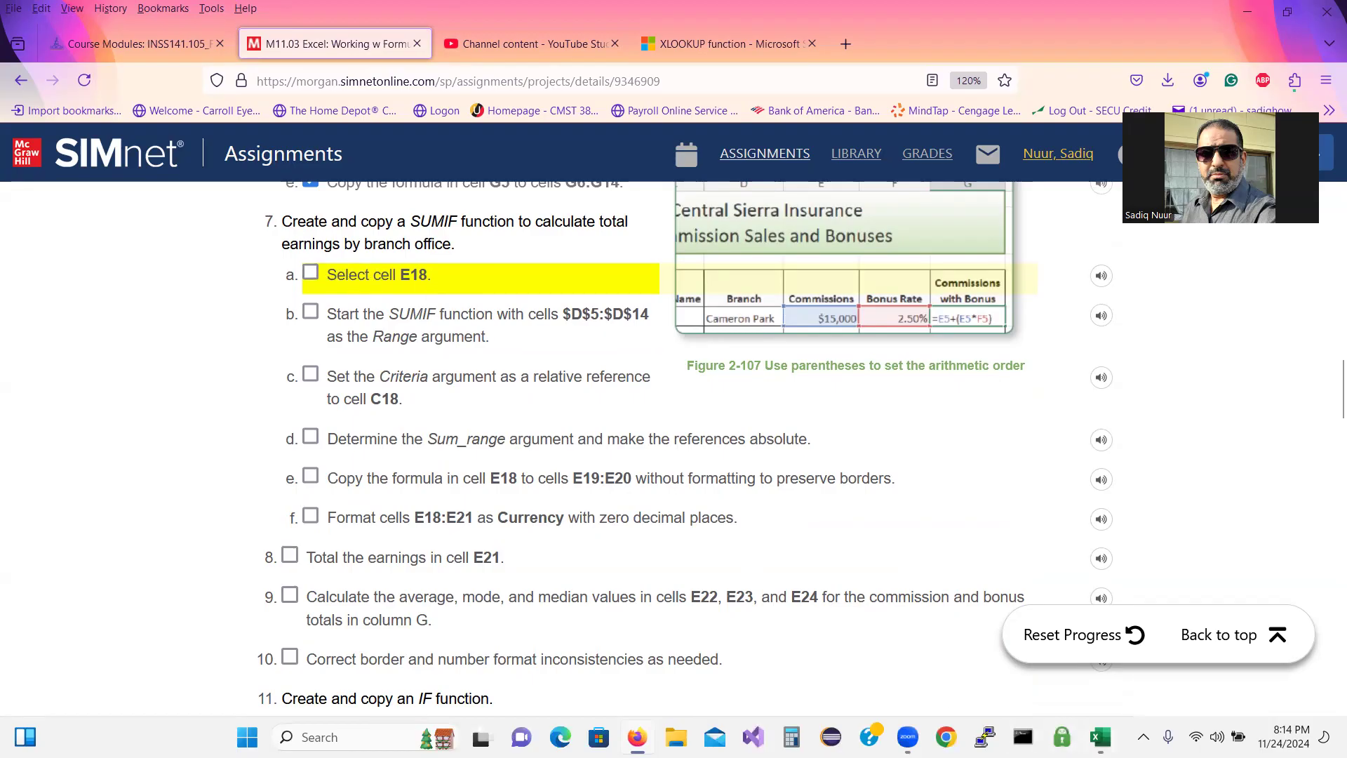
left_click(1099, 737)
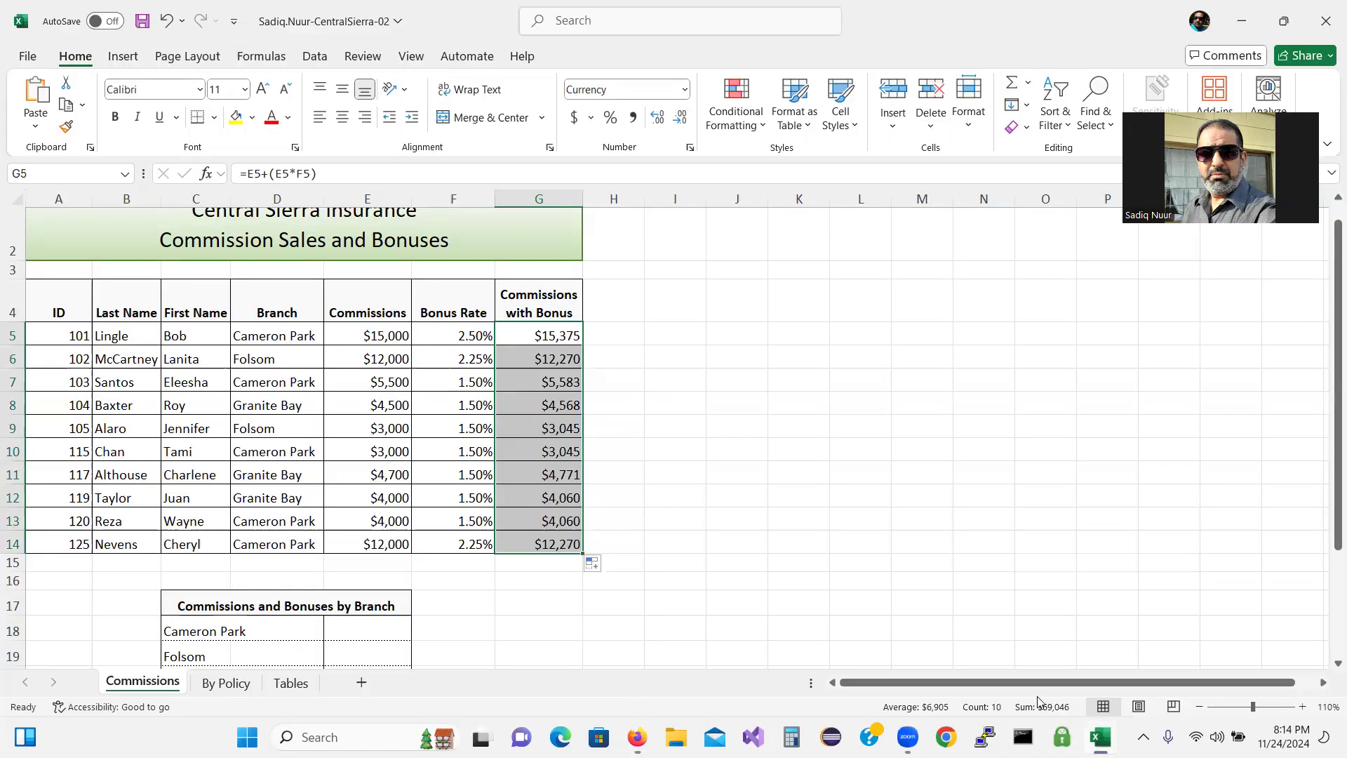
left_click(366, 632)
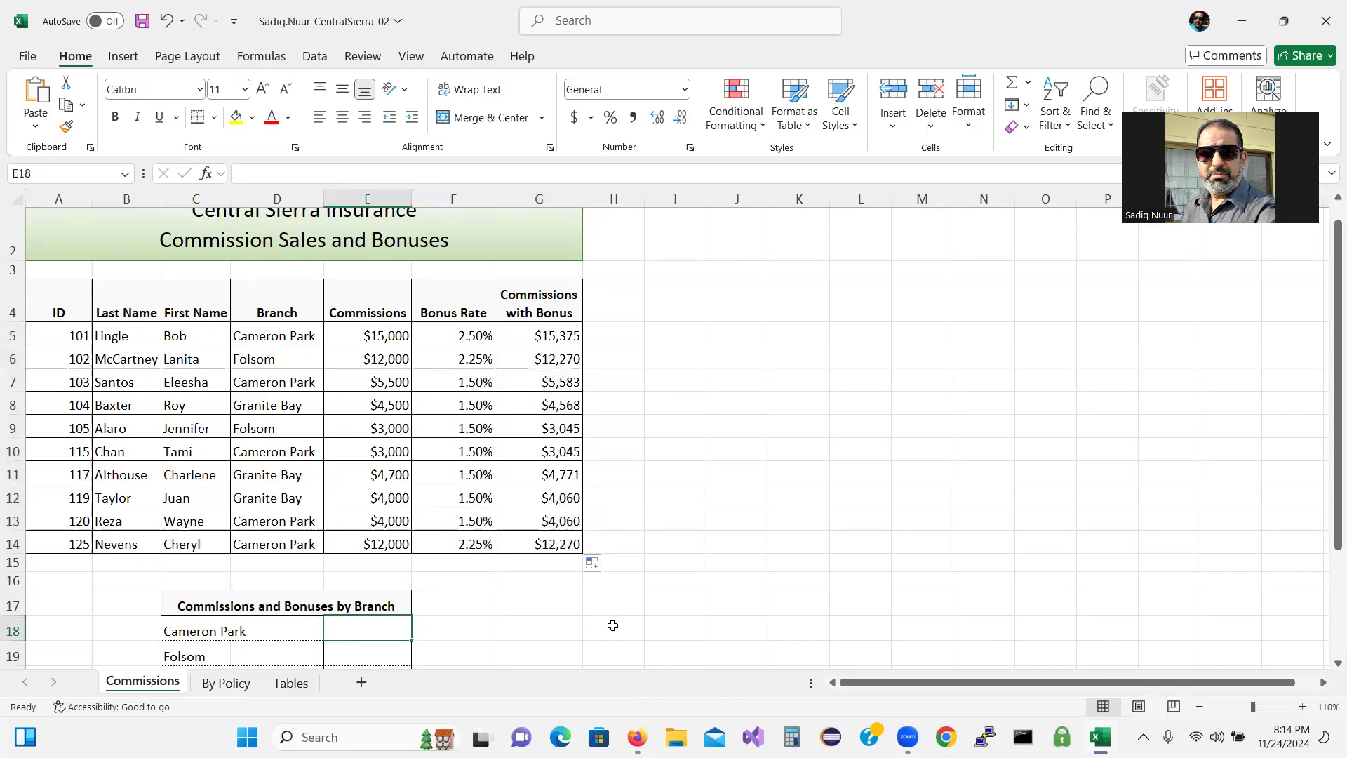
left_click_drag(1328, 475, 1328, 523)
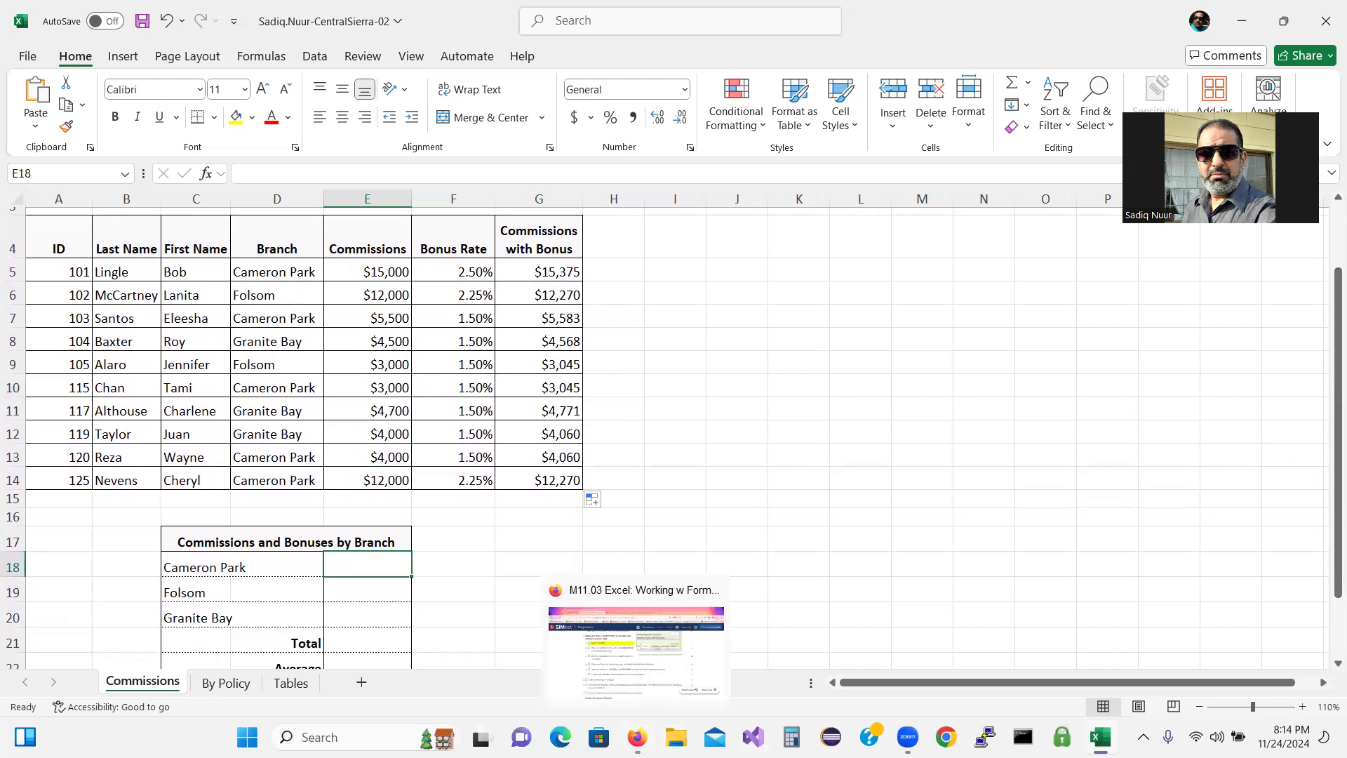
Clear the check mark on instruction 7b in SIMnet in Firefox and return to the Commissions sheet in Excel.
left_click(636, 736)
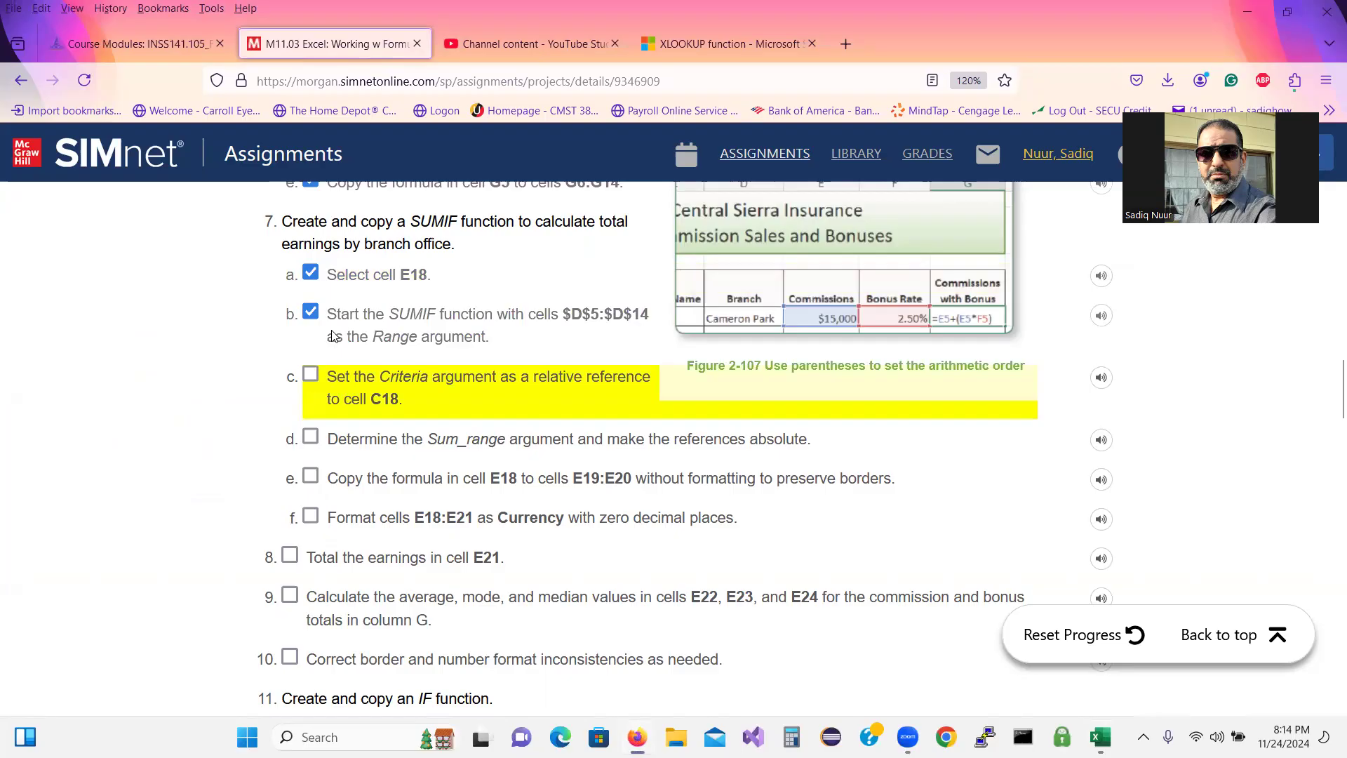
left_click(310, 312)
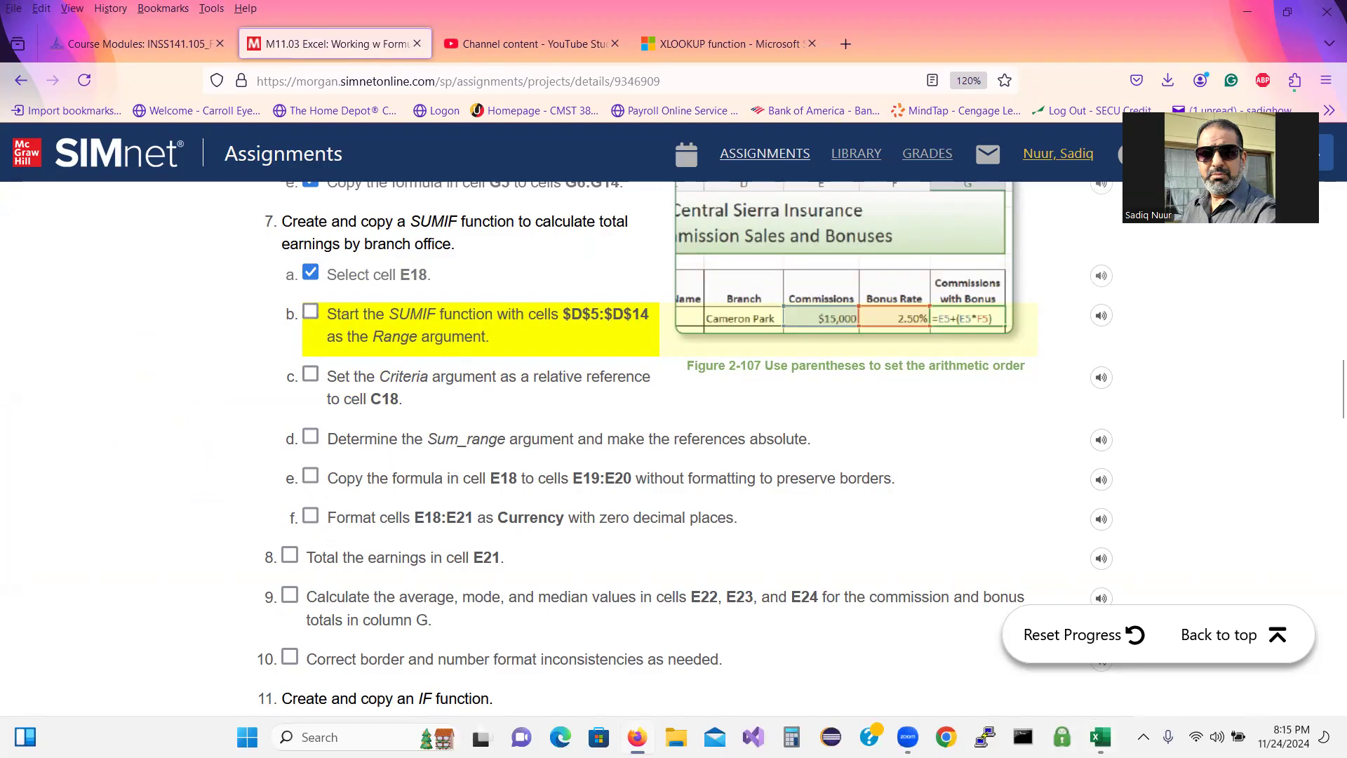
left_click(1101, 736)
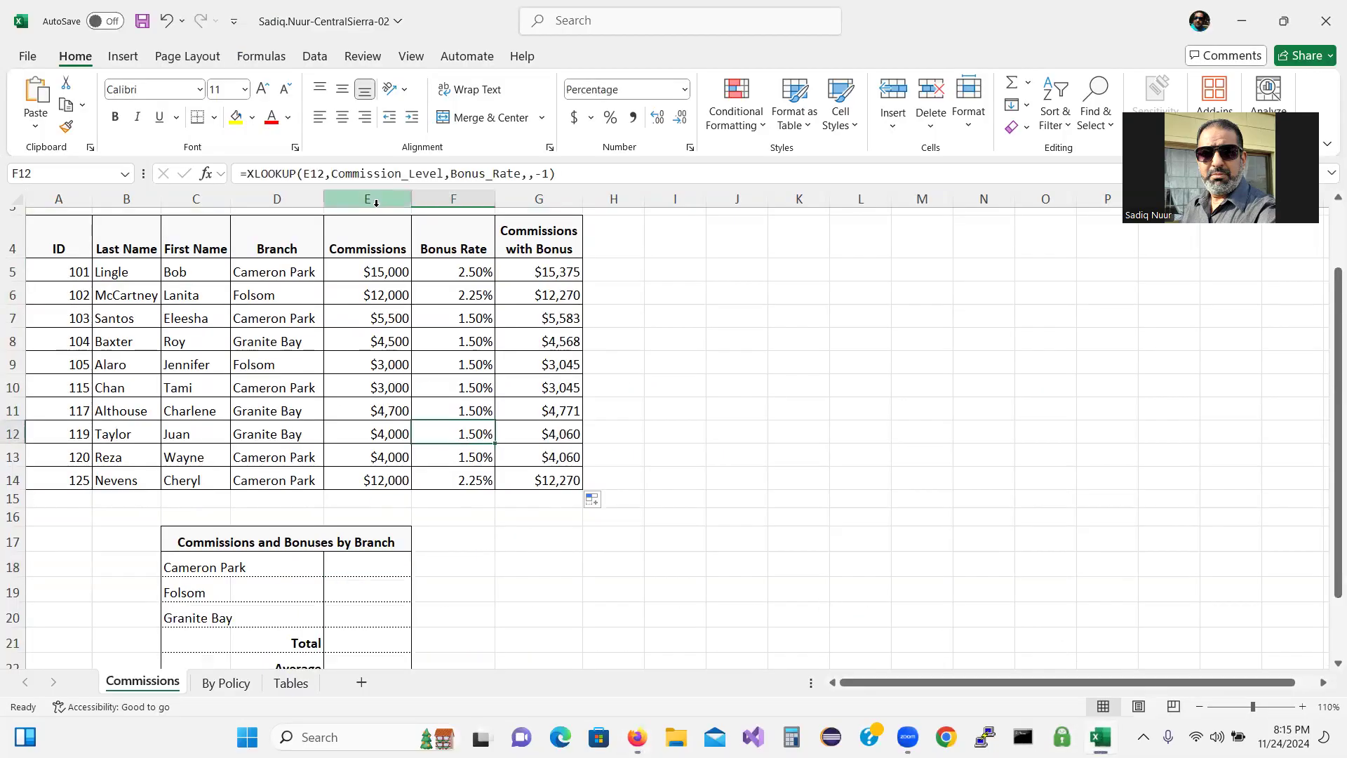
Try to add a SUMIF function to the formula in Commissions cell F12.
left_click(274, 58)
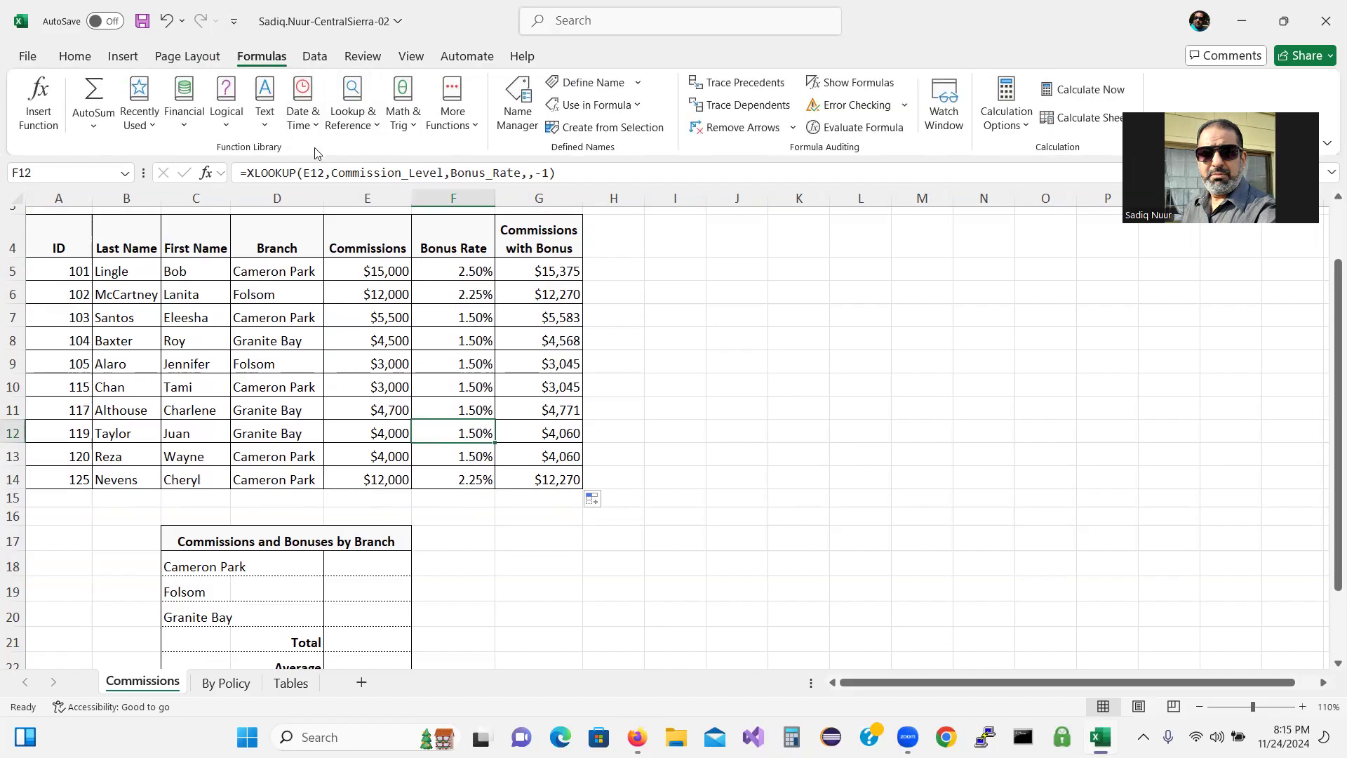
left_click(416, 129)
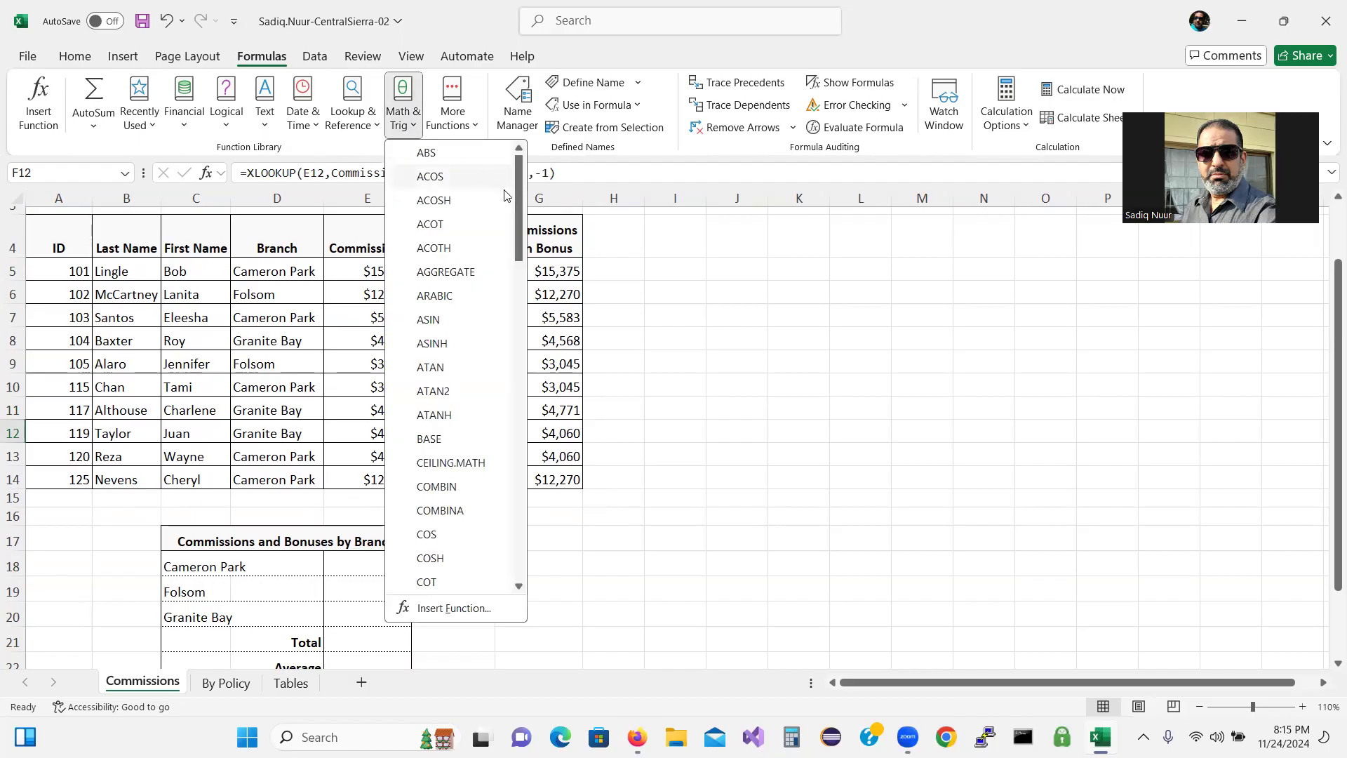
left_click_drag(516, 196, 590, 481)
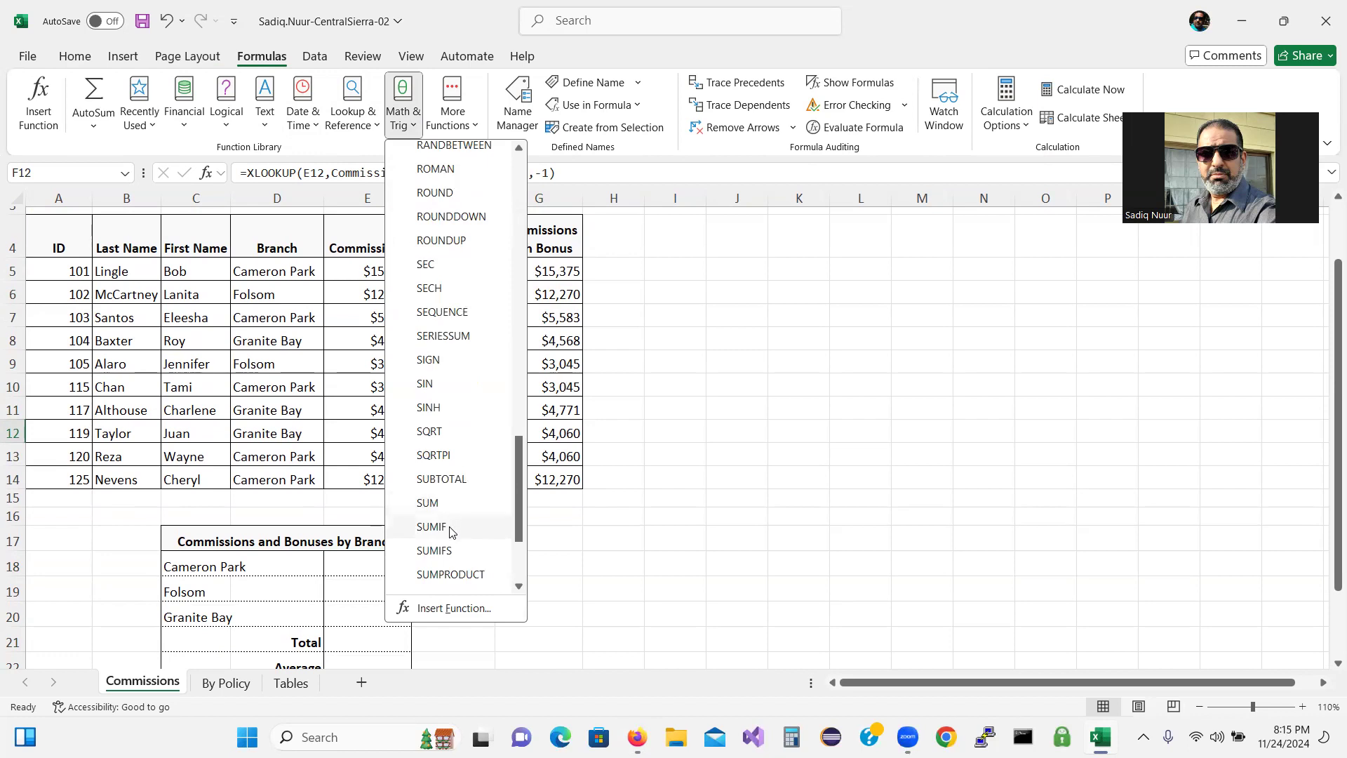
left_click(449, 526)
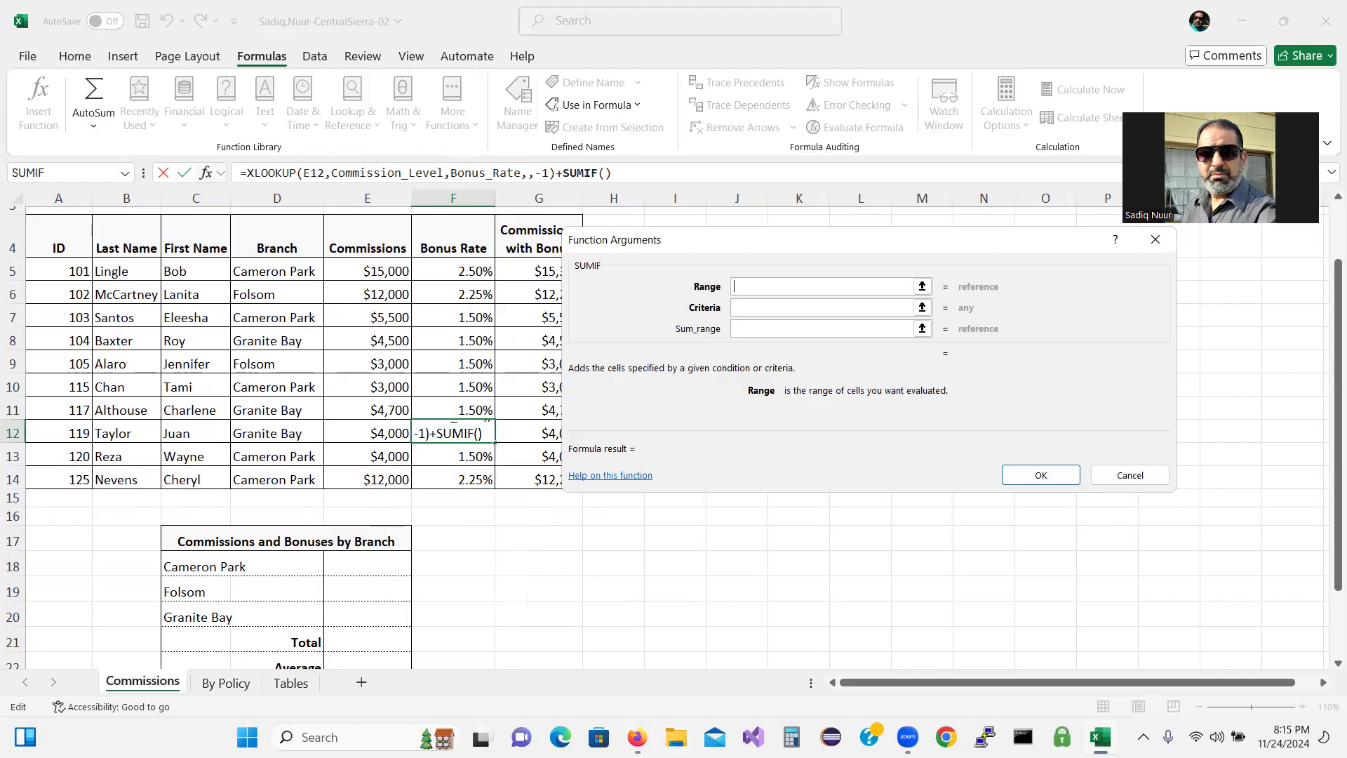
Set the SUMIF Range argument to the branch cells D5:D14.
mouse_move(636, 736)
left_click_drag(281, 271, 302, 477)
left_click(302, 477)
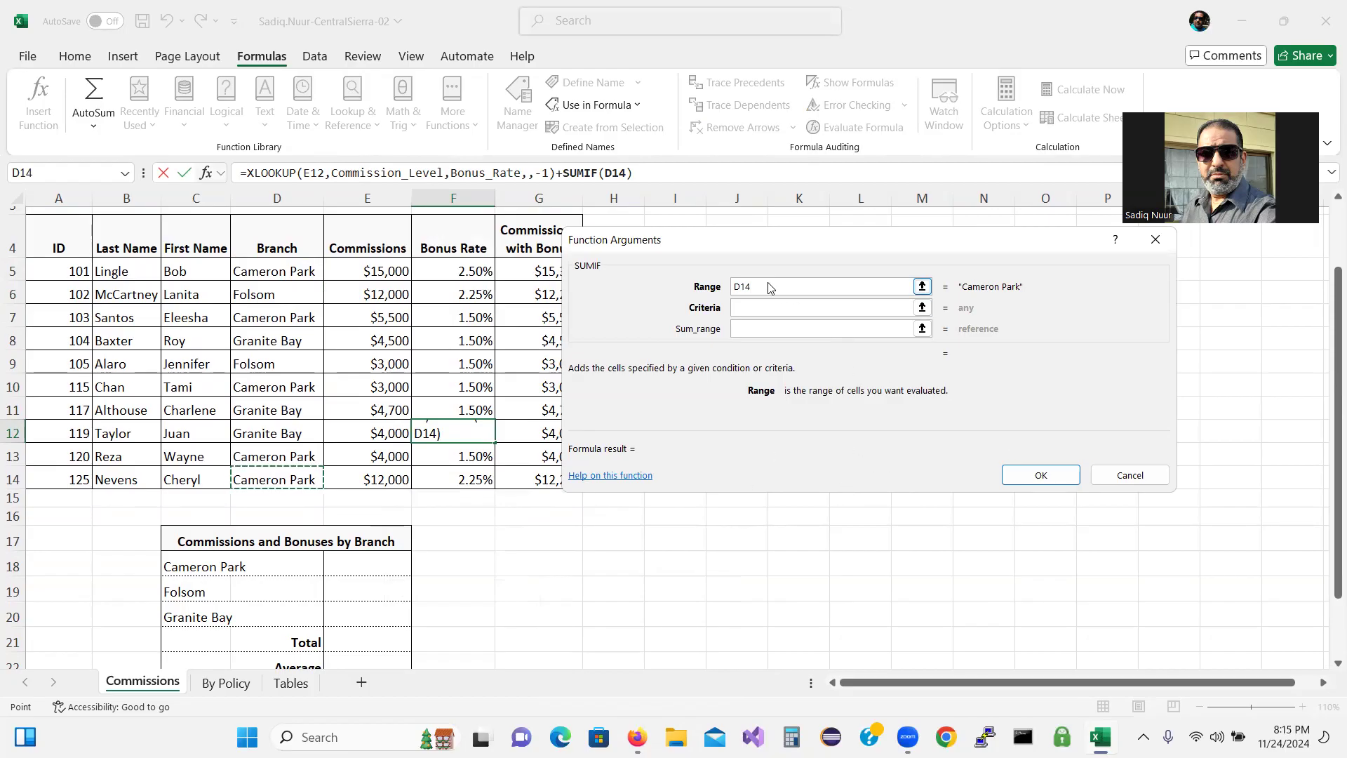
left_click(748, 289)
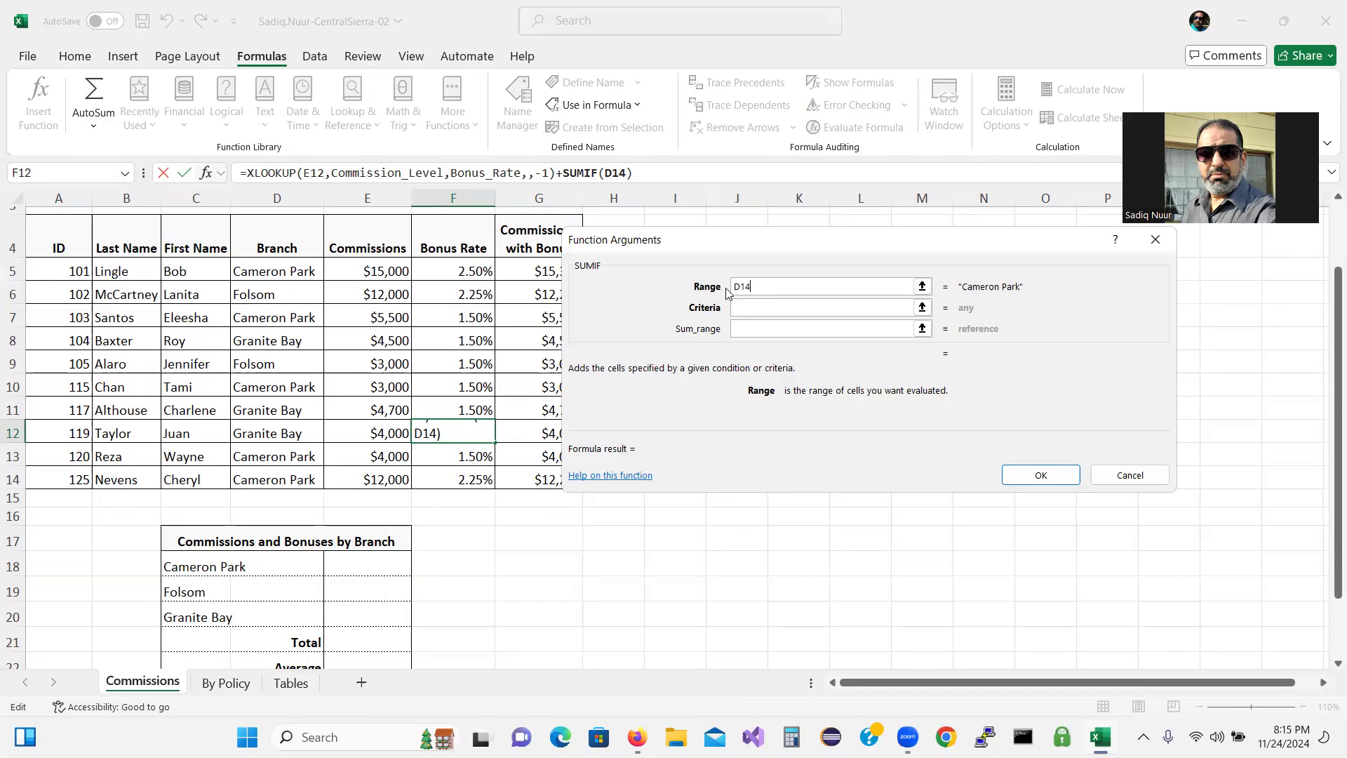
left_click(922, 287)
type("+")
left_click(288, 268)
key("BackSpace")
key("BackSpace")
key("BackSpace")
key("BackSpace")
key("BackSpace")
key("BackSpace")
left_click_drag(289, 270, 284, 479)
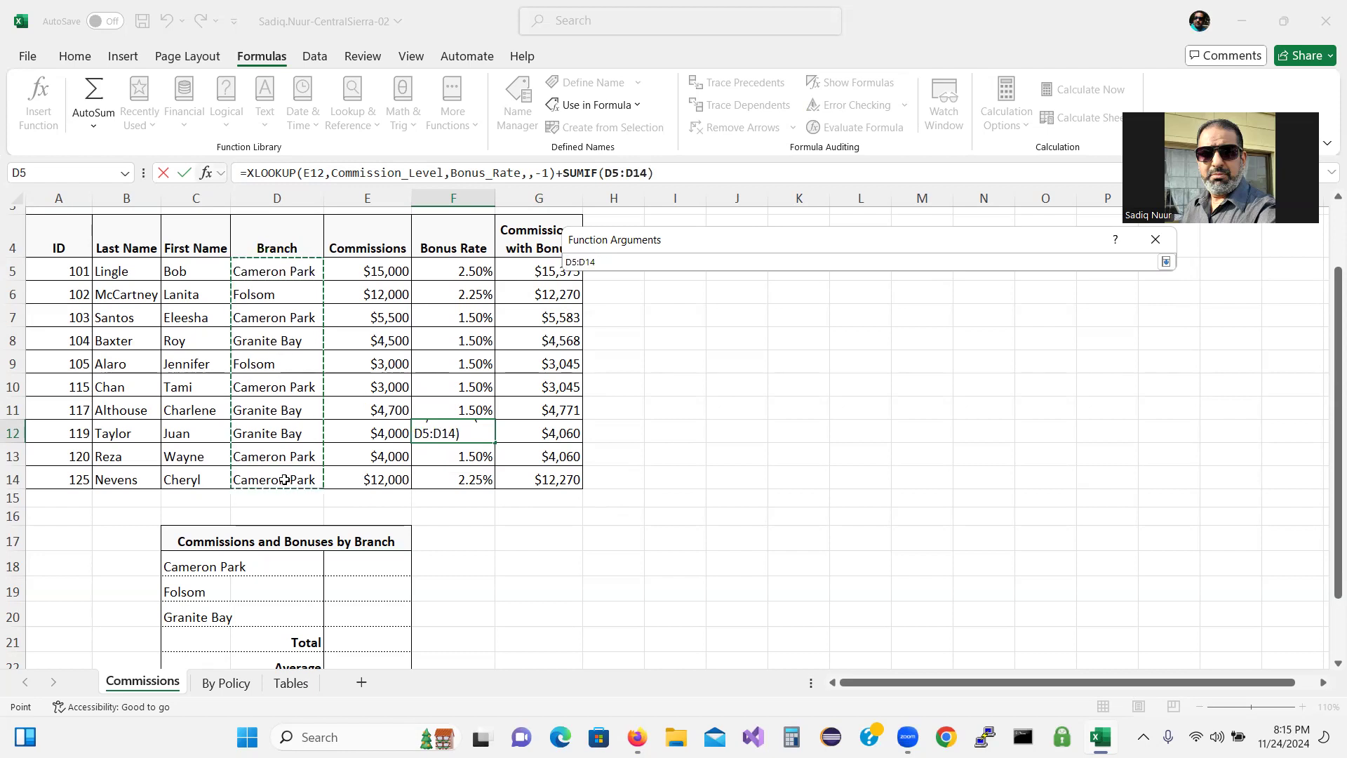
left_click(1167, 265)
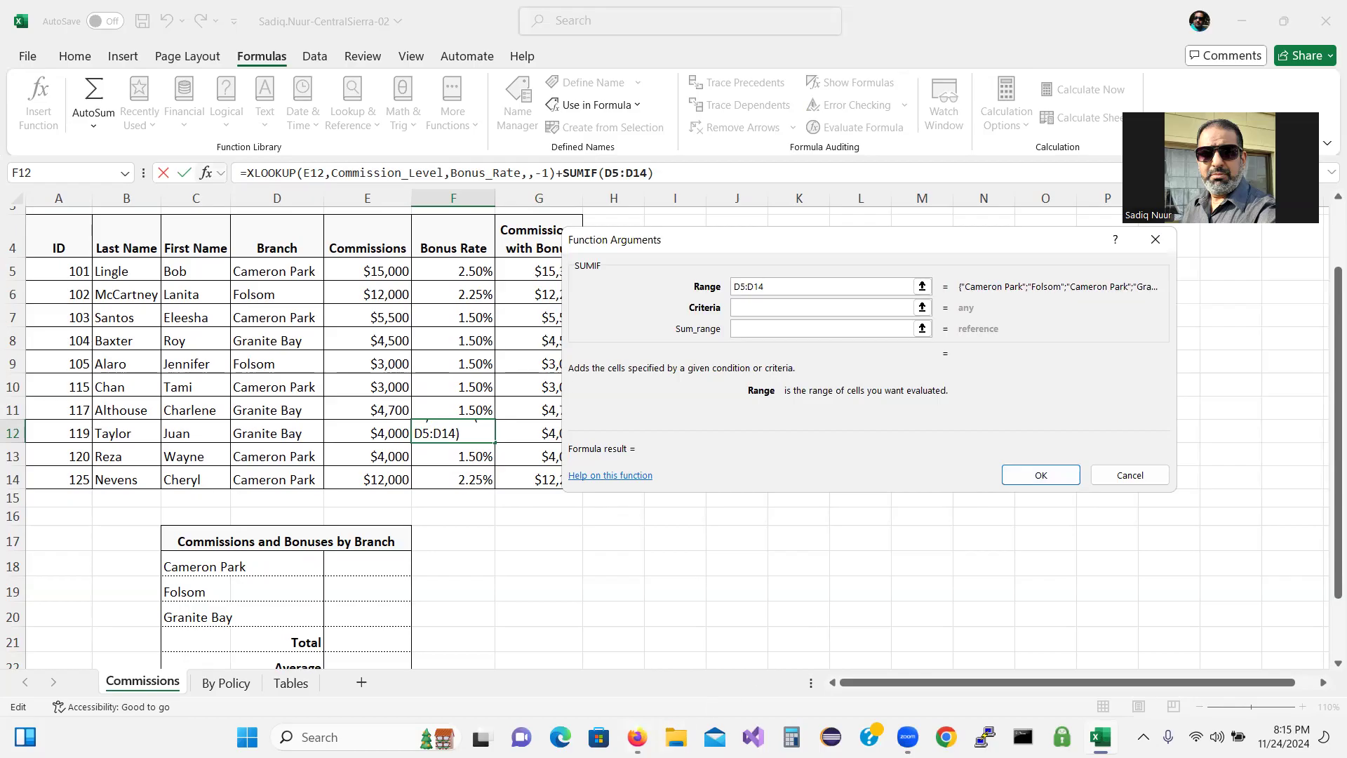
Reread instruction 7b in SIMnet in Firefox and make the Range argument absolute in Excel as $D$5:$D$14.
left_click(636, 737)
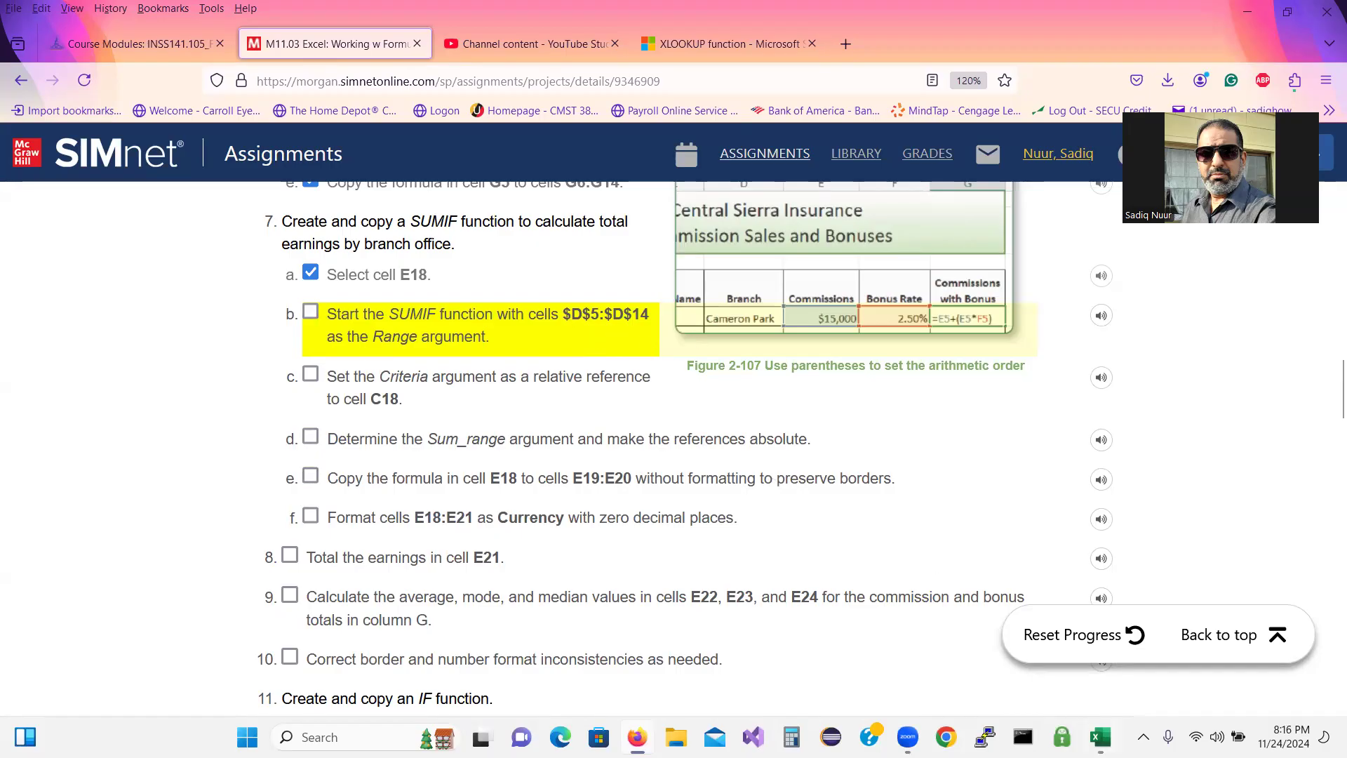
left_click(1100, 736)
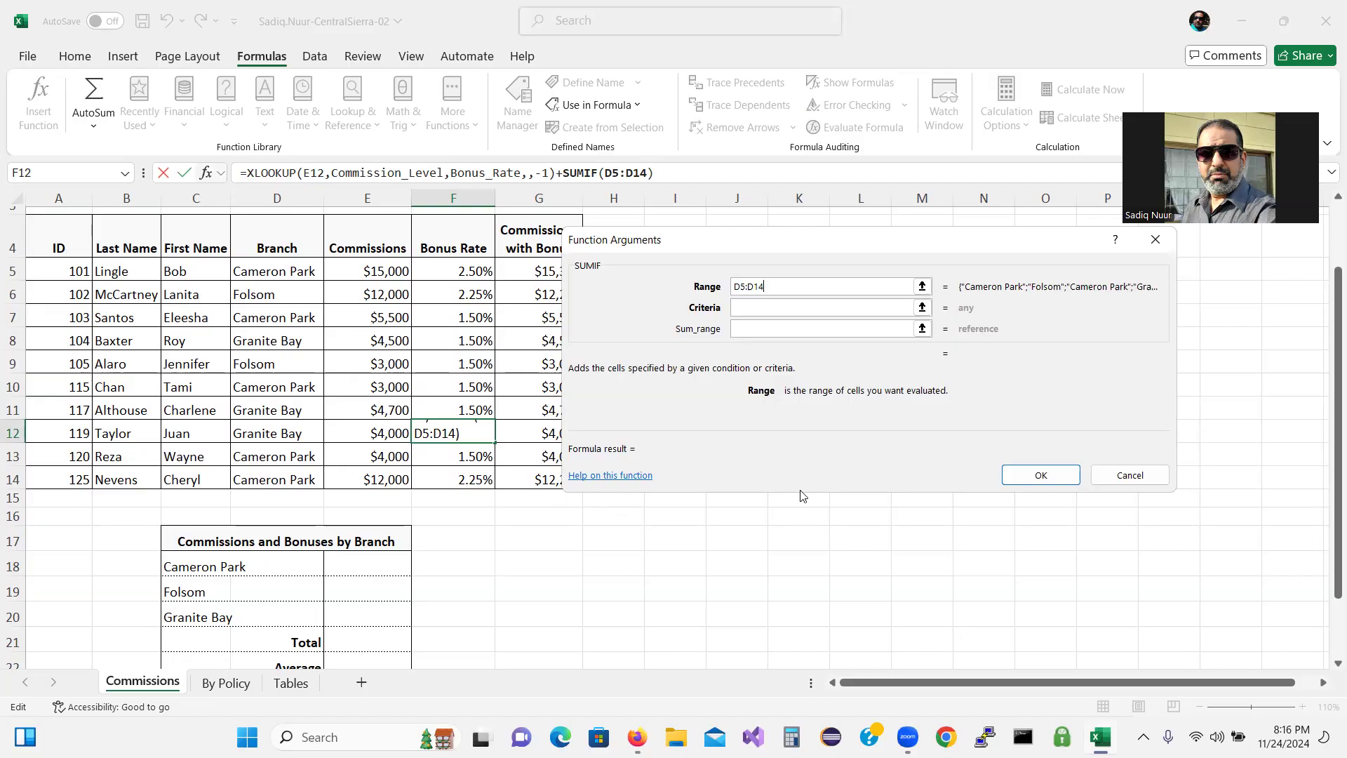
key("F4")
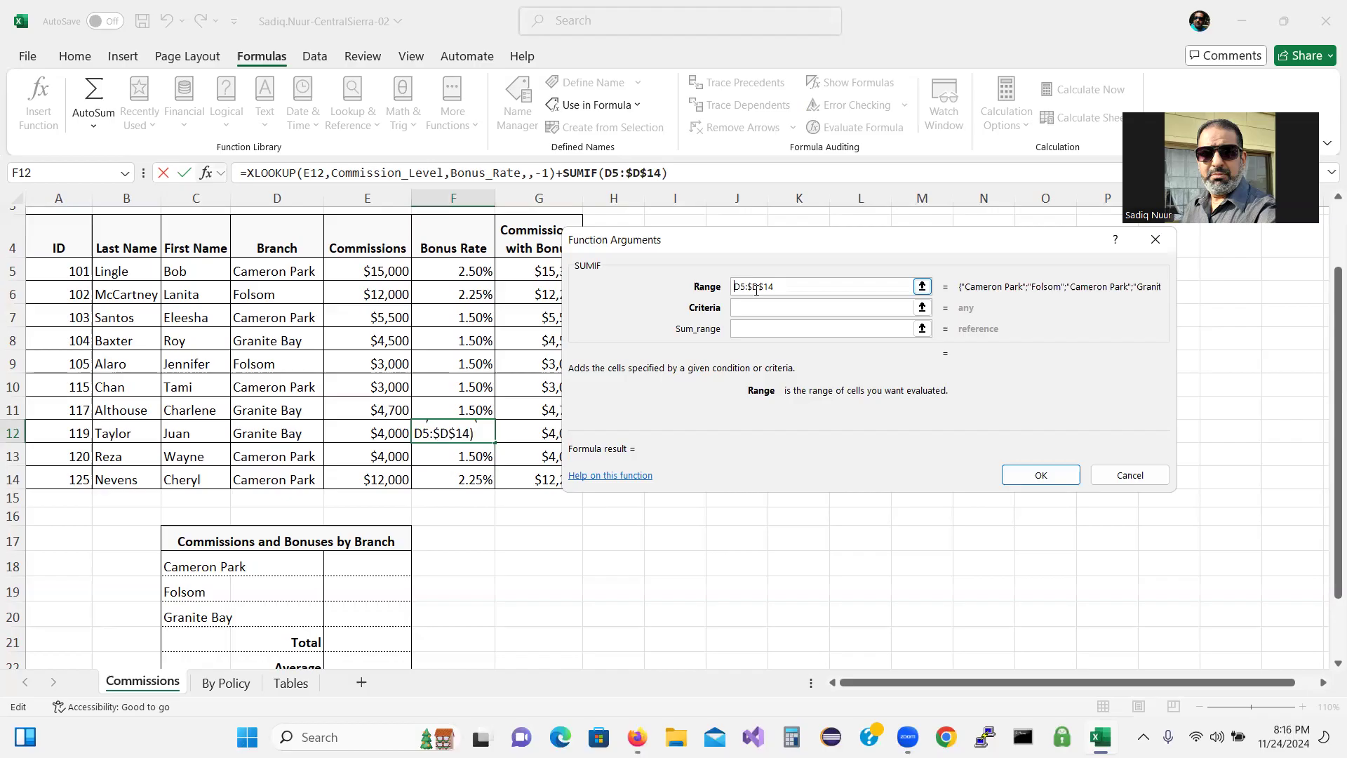
key("F4")
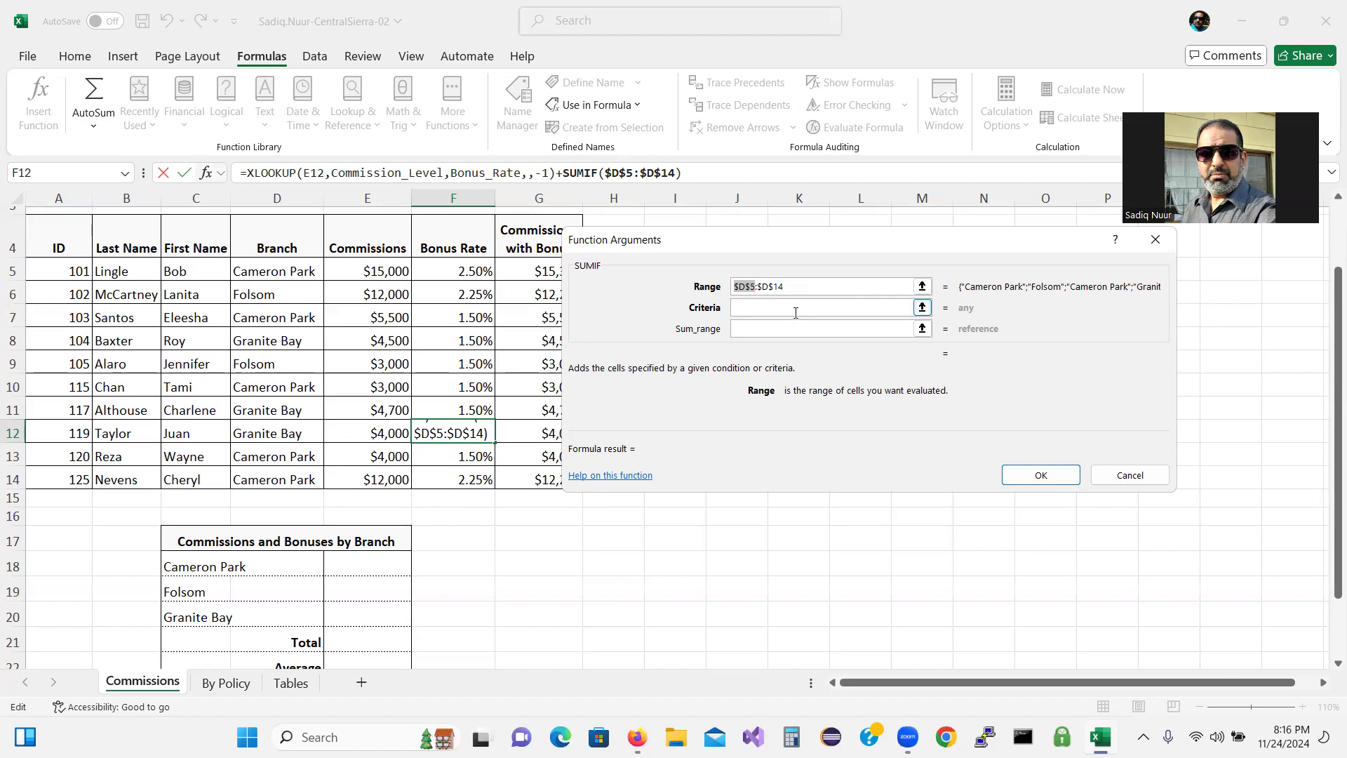
Check off instruction 7b in SIMnet in Firefox and return to the SUMIF arguments in Excel.
left_click(791, 310)
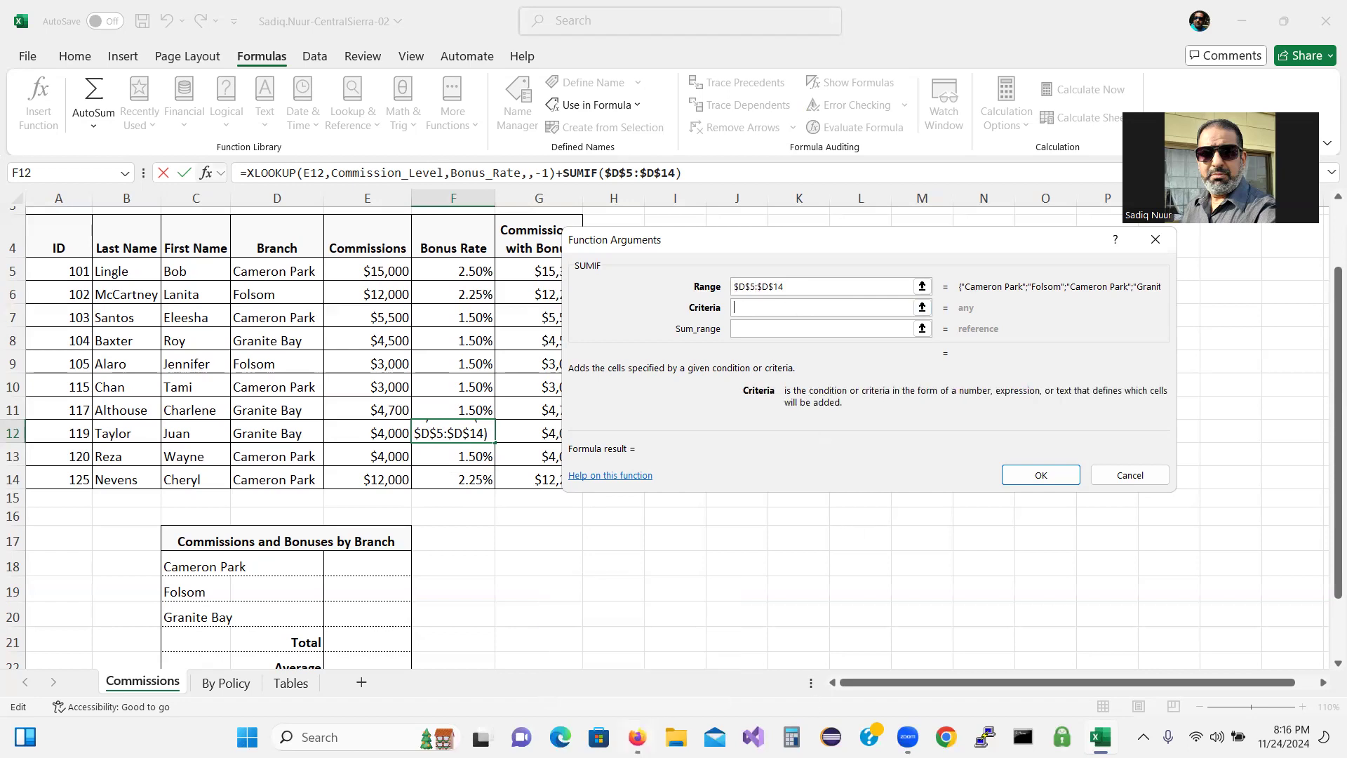
left_click(636, 736)
left_click(311, 310)
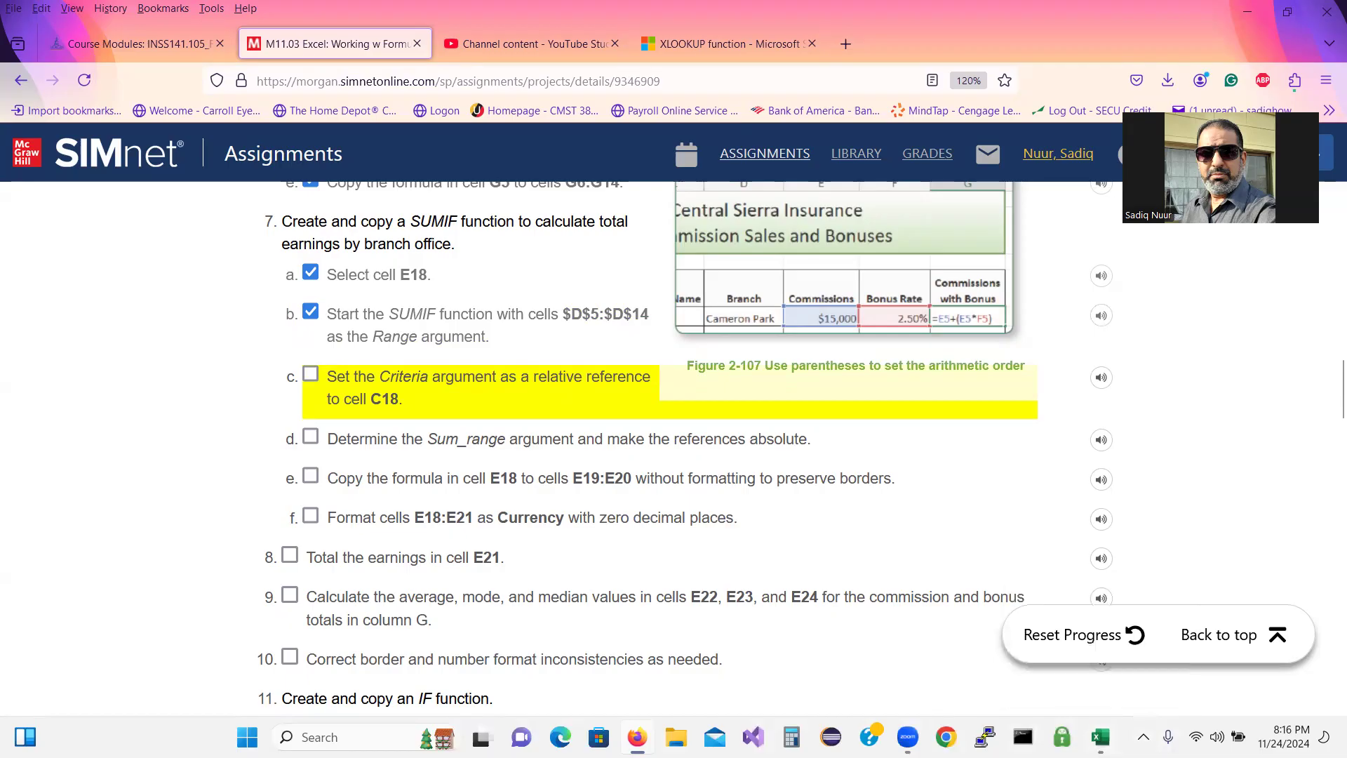
key("alt+Tab")
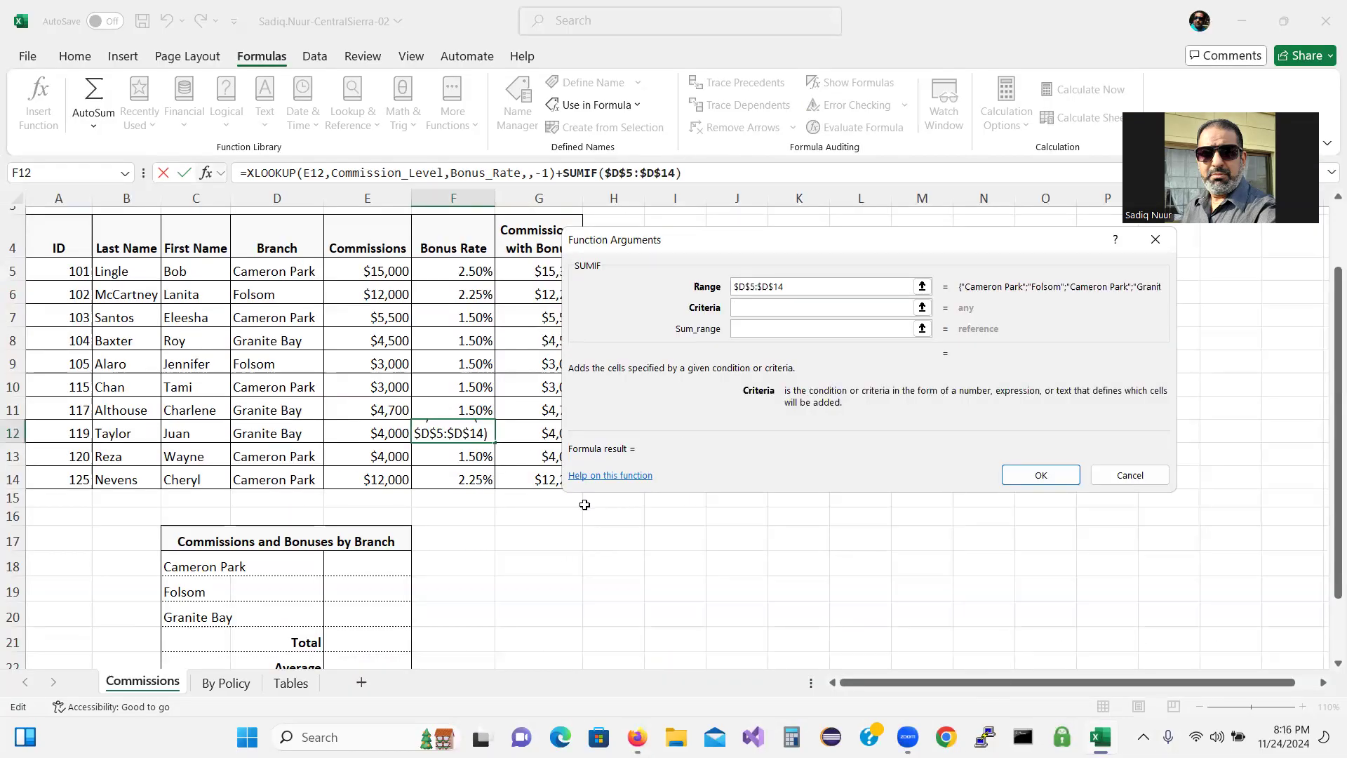
Set the SUMIF Criteria argument to cell C18 as a relative reference and activate the Sum_range argument.
left_click(267, 565)
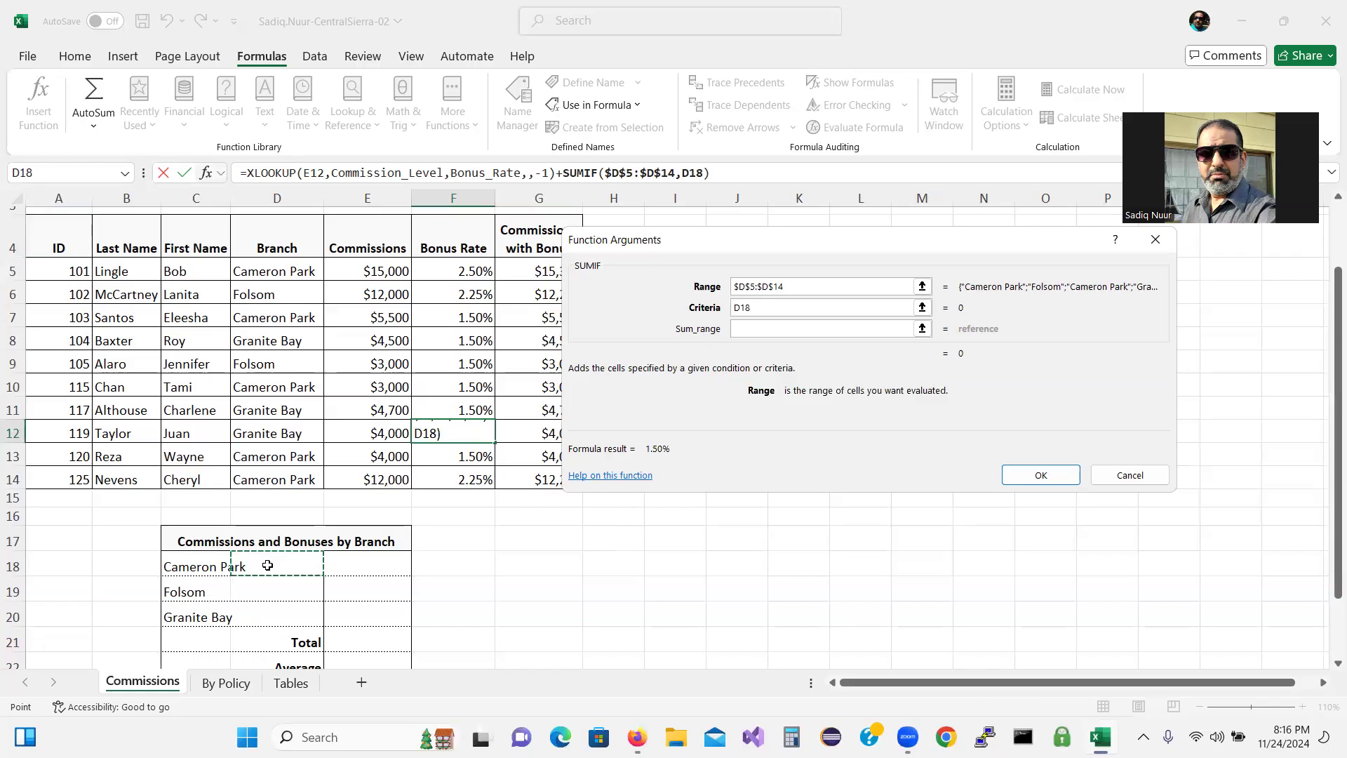
left_click(214, 565)
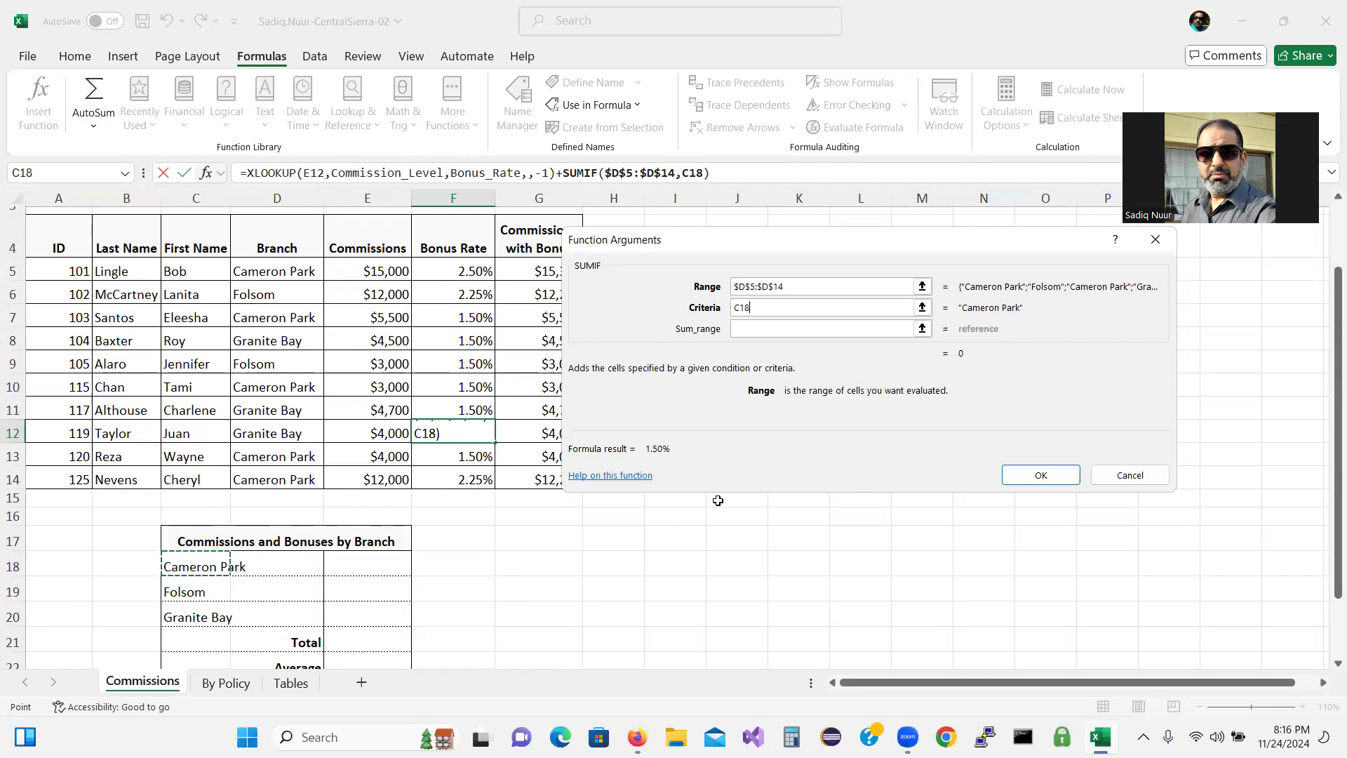
left_click(820, 327)
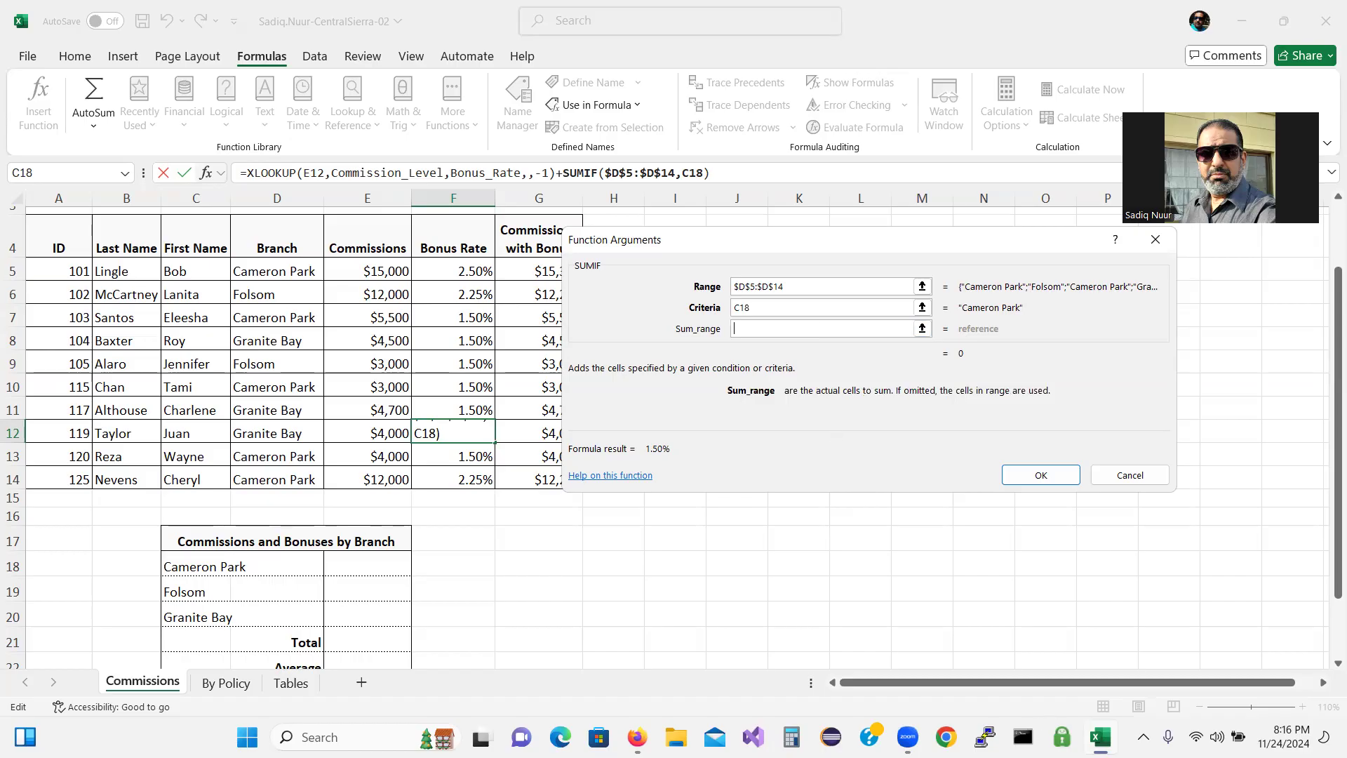
Check off instructions 7c and 7d in SIMnet in Firefox and return to the SUMIF arguments in Excel.
left_click(1100, 737)
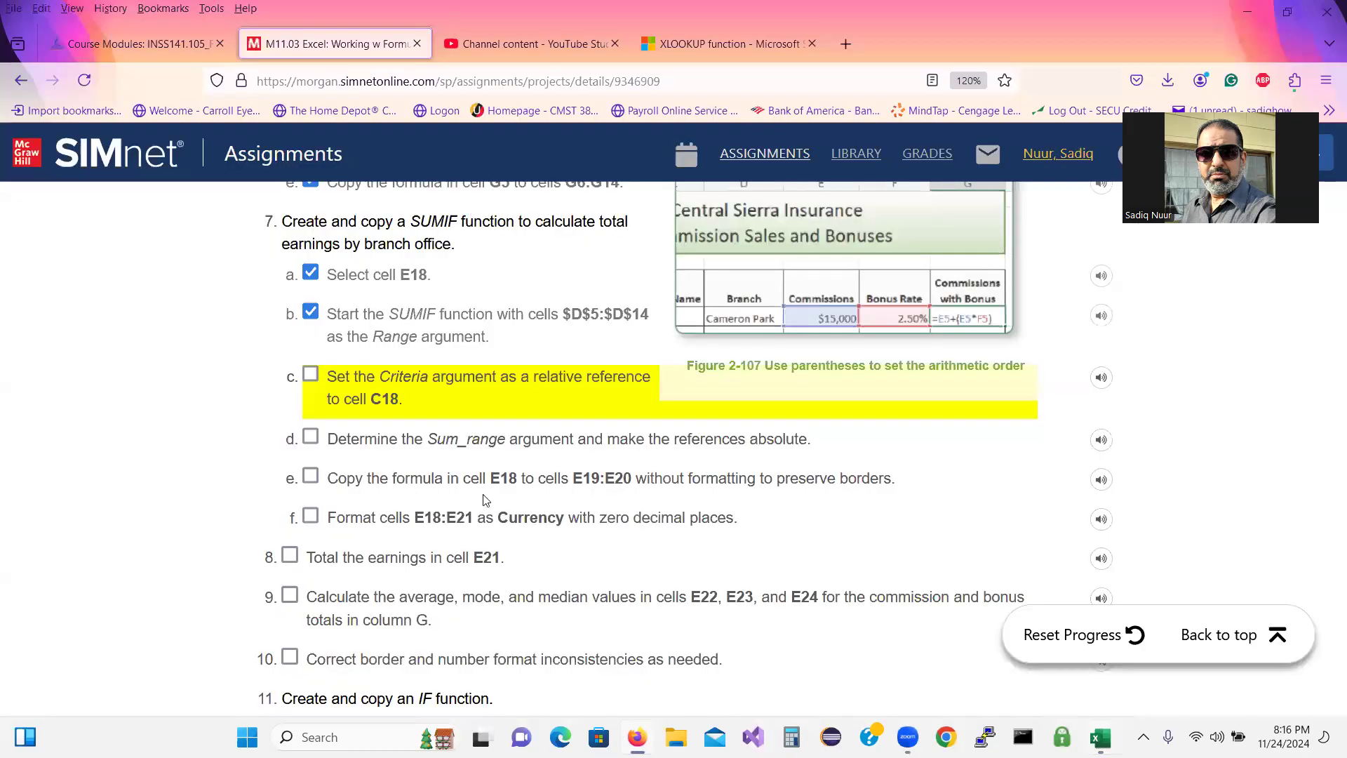
left_click(310, 371)
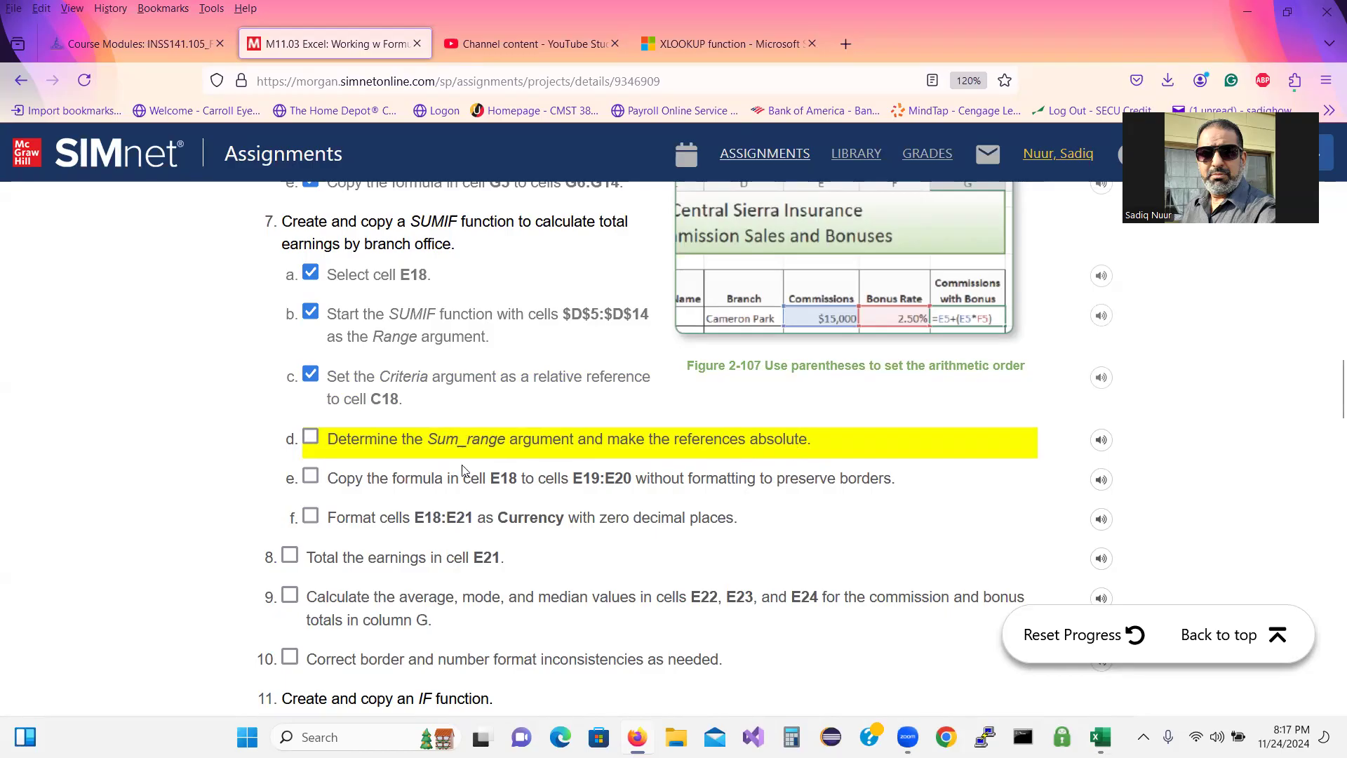
left_click(310, 436)
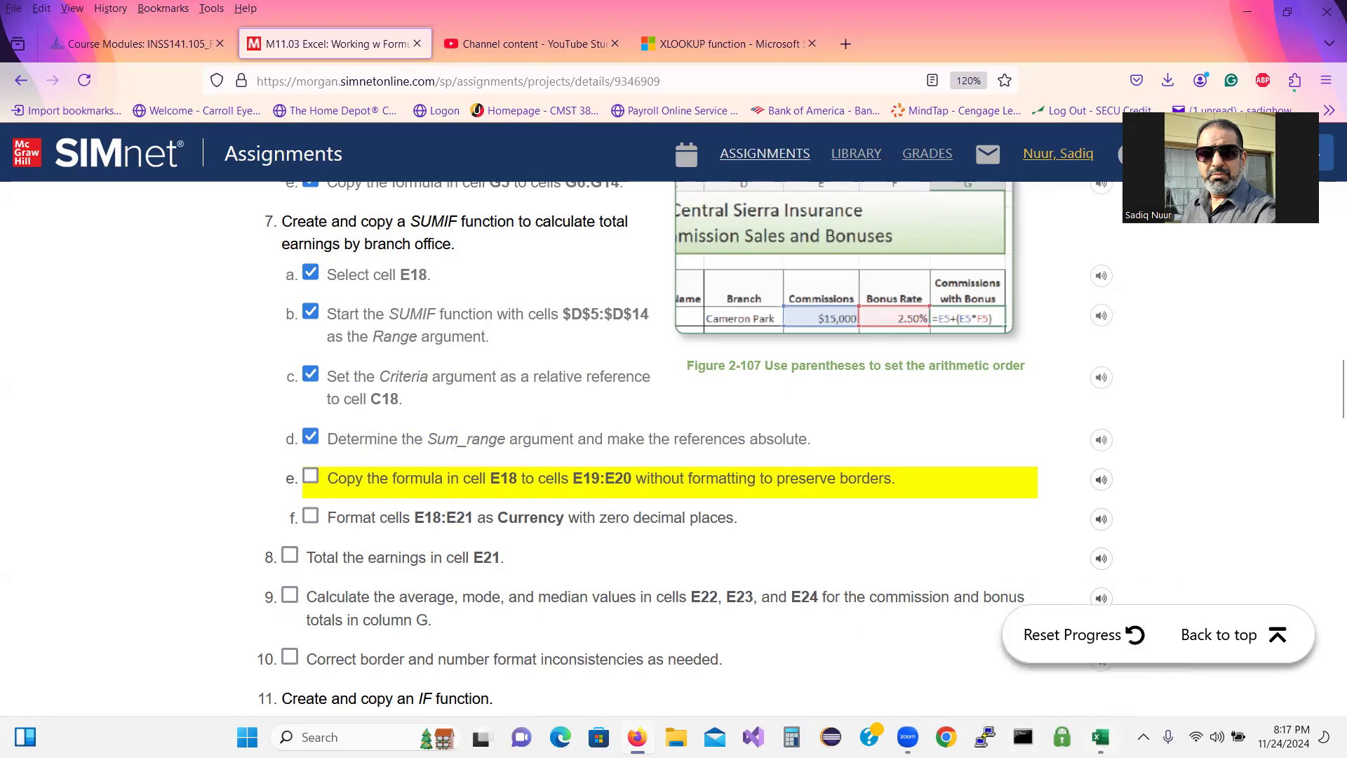
left_click(1100, 736)
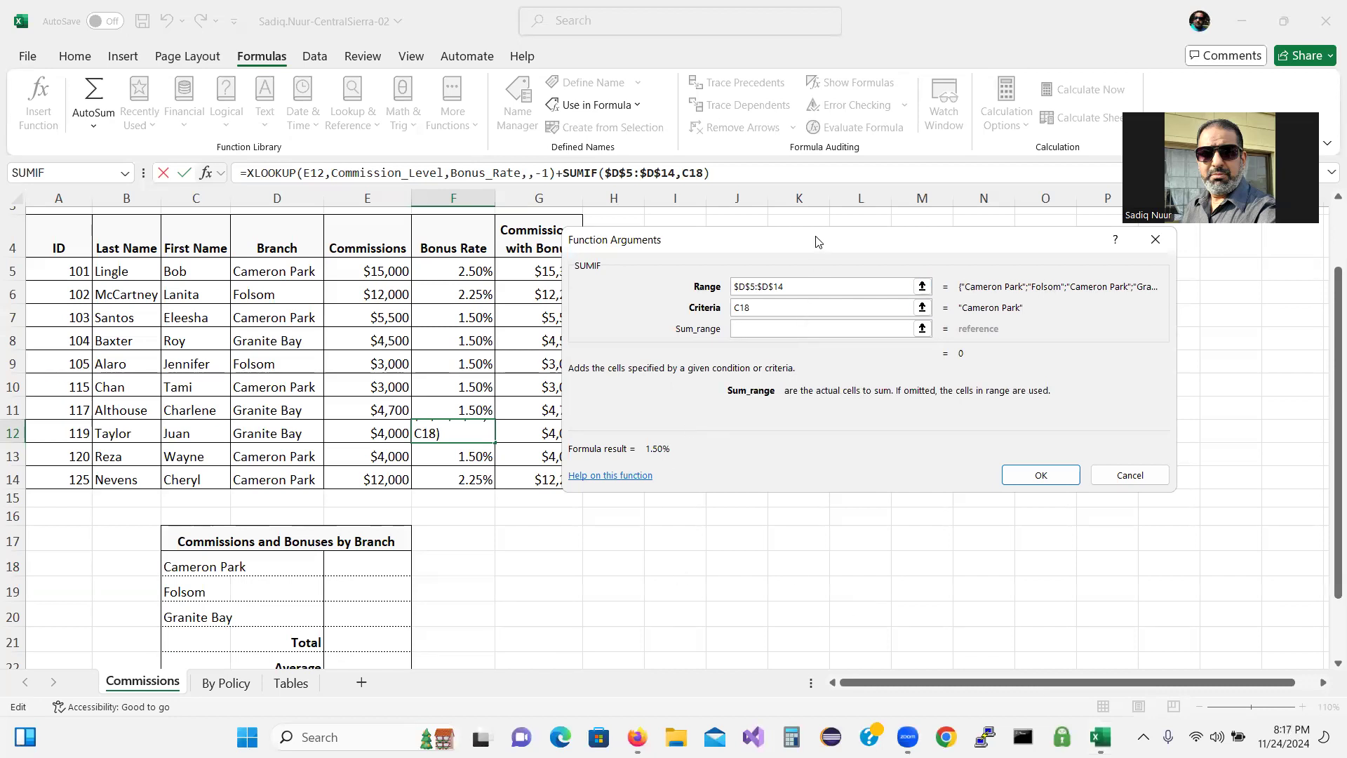
Move the SUMIF arguments dialog off the data and set Sum_range to the Commissions cells E5:E14.
left_click_drag(817, 242, 886, 291)
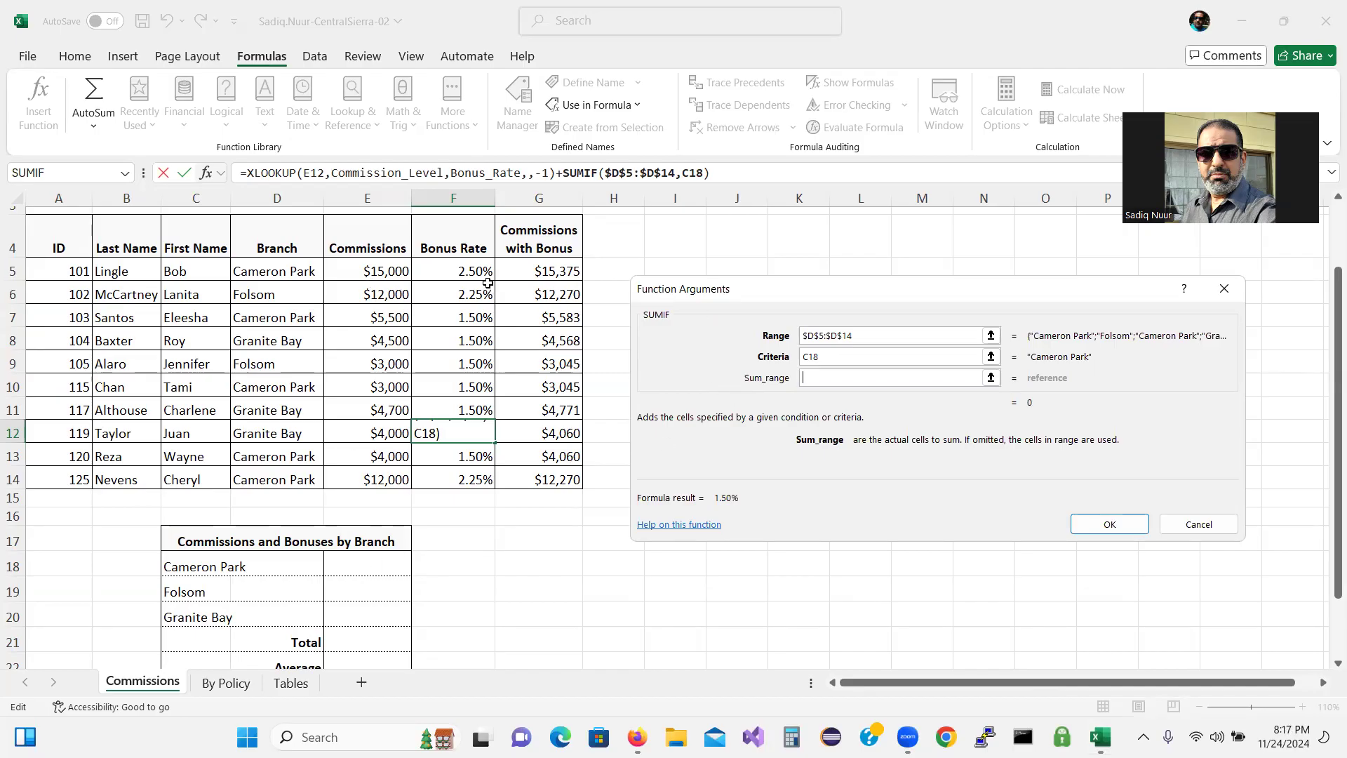
left_click(362, 272)
left_click_drag(362, 271, 353, 375)
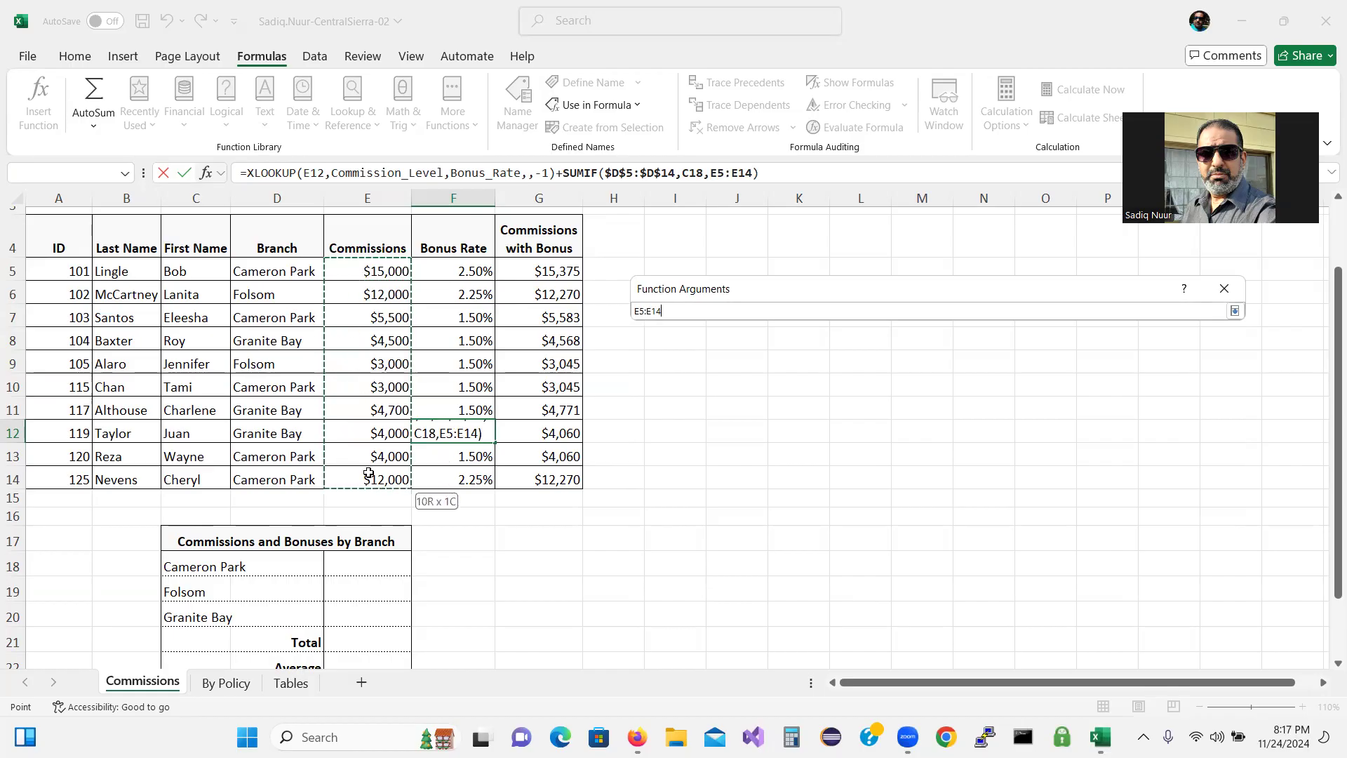
left_click_drag(368, 473, 368, 473)
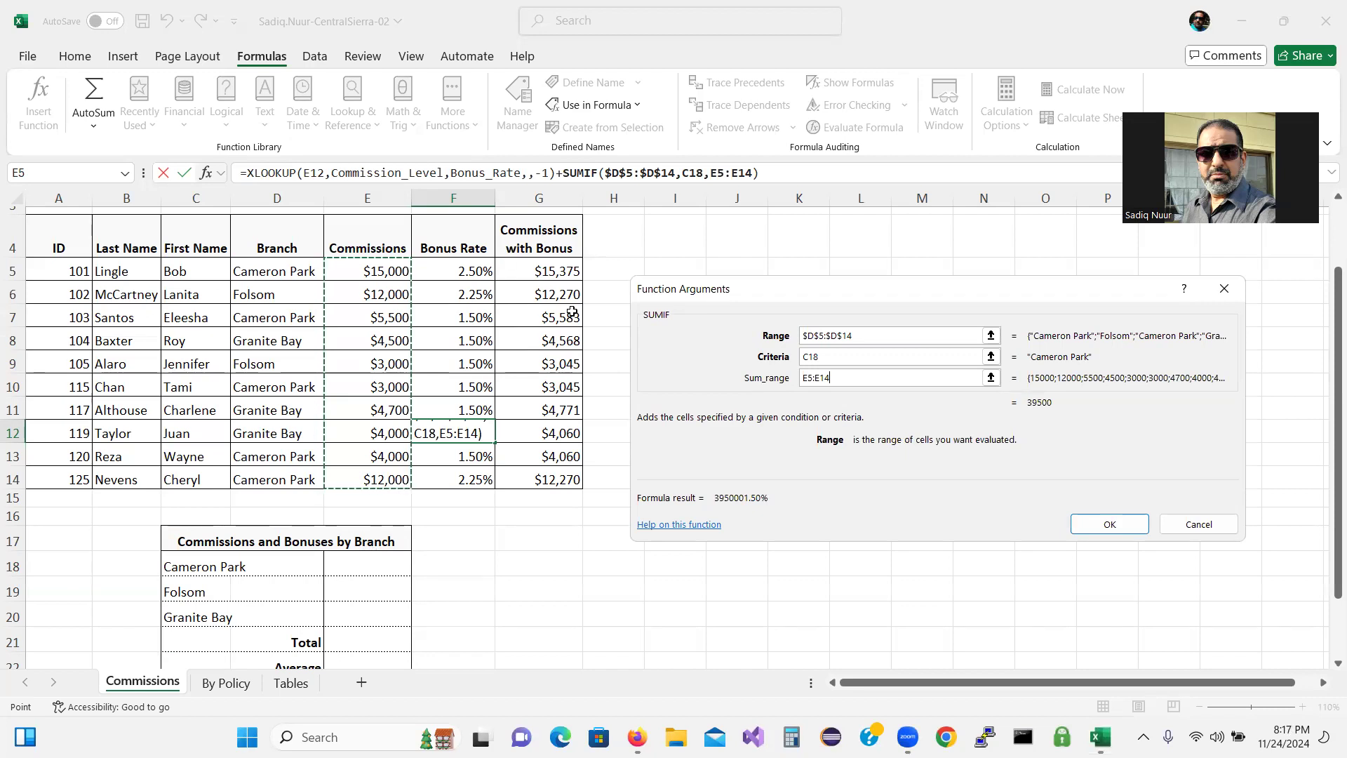
Clear the Sum_range argument and reread instruction 7d in SIMnet in Firefox before returning to Excel.
key("BackSpace")
key("BackSpace")
key("BackSpace")
key("BackSpace")
key("BackSpace")
key("BackSpace")
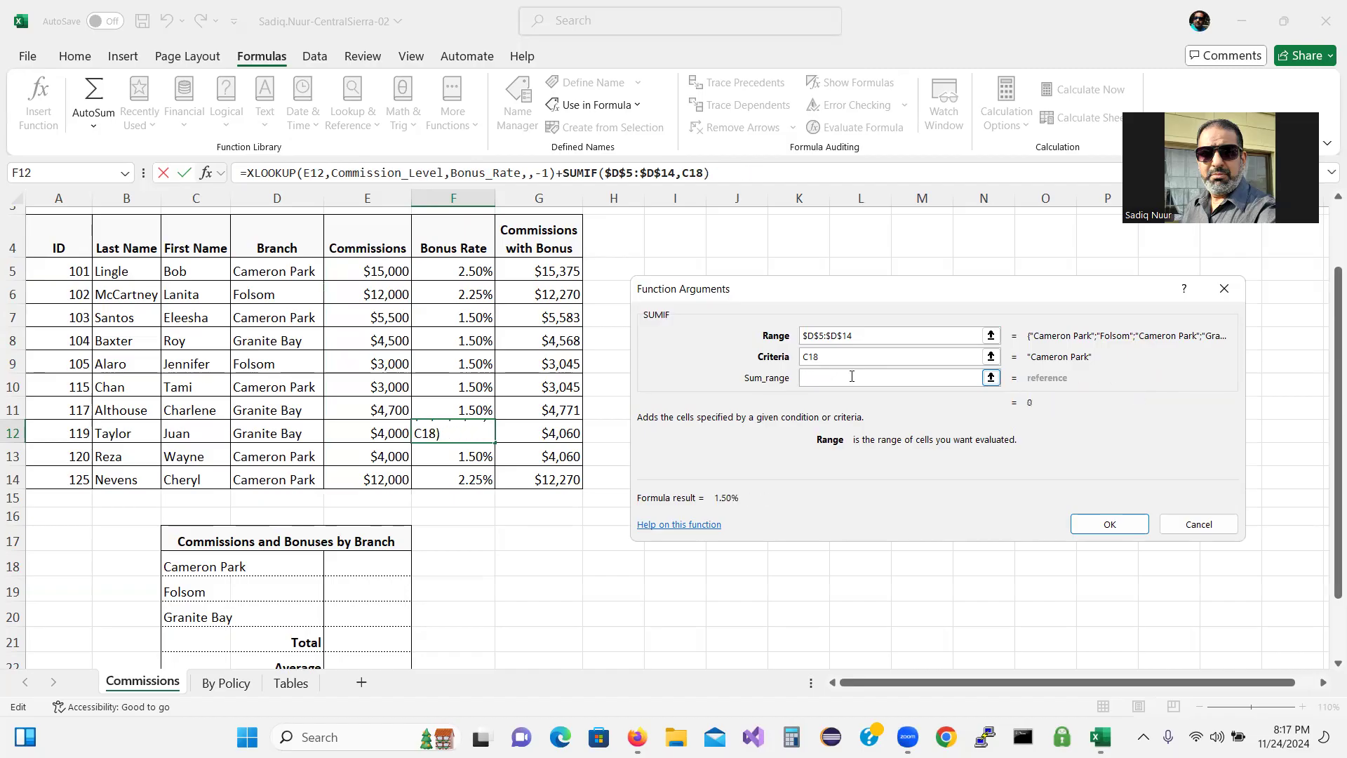
left_click(637, 737)
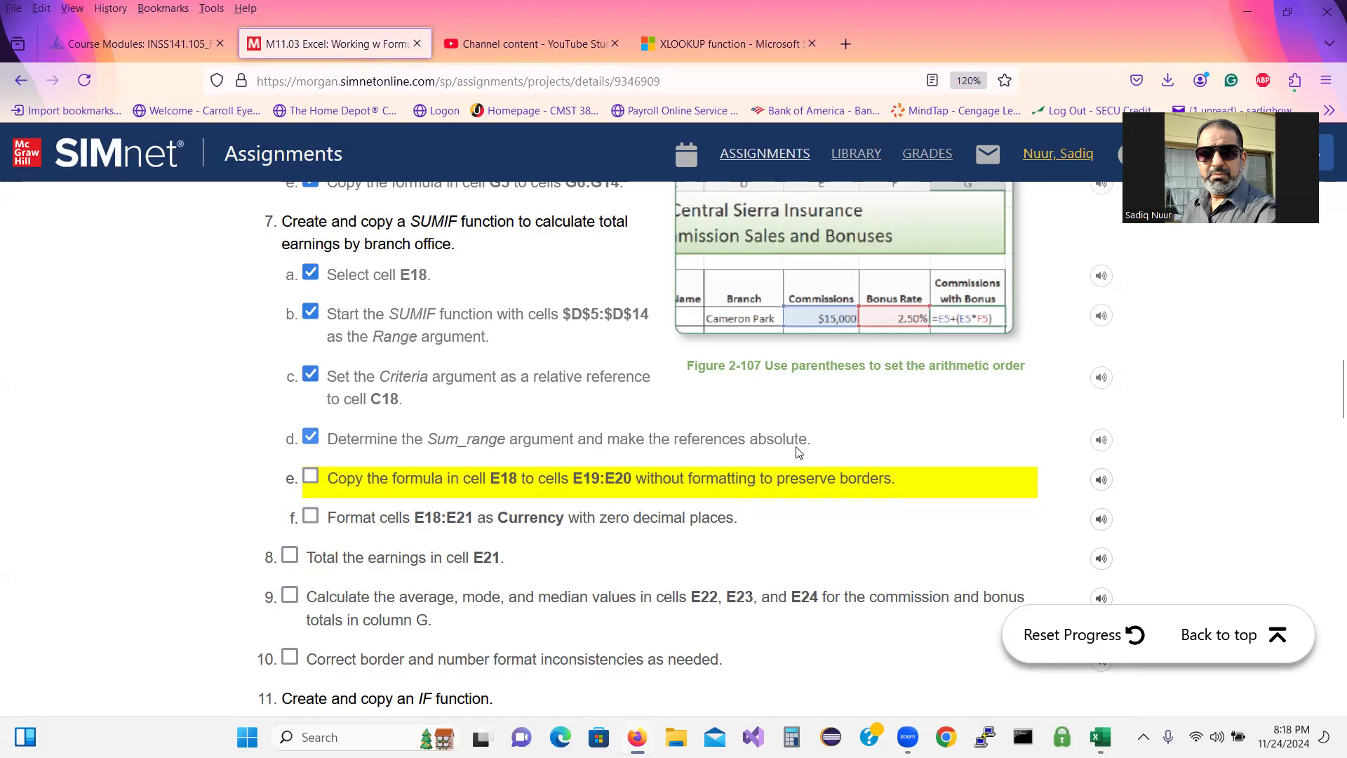
left_click(1099, 736)
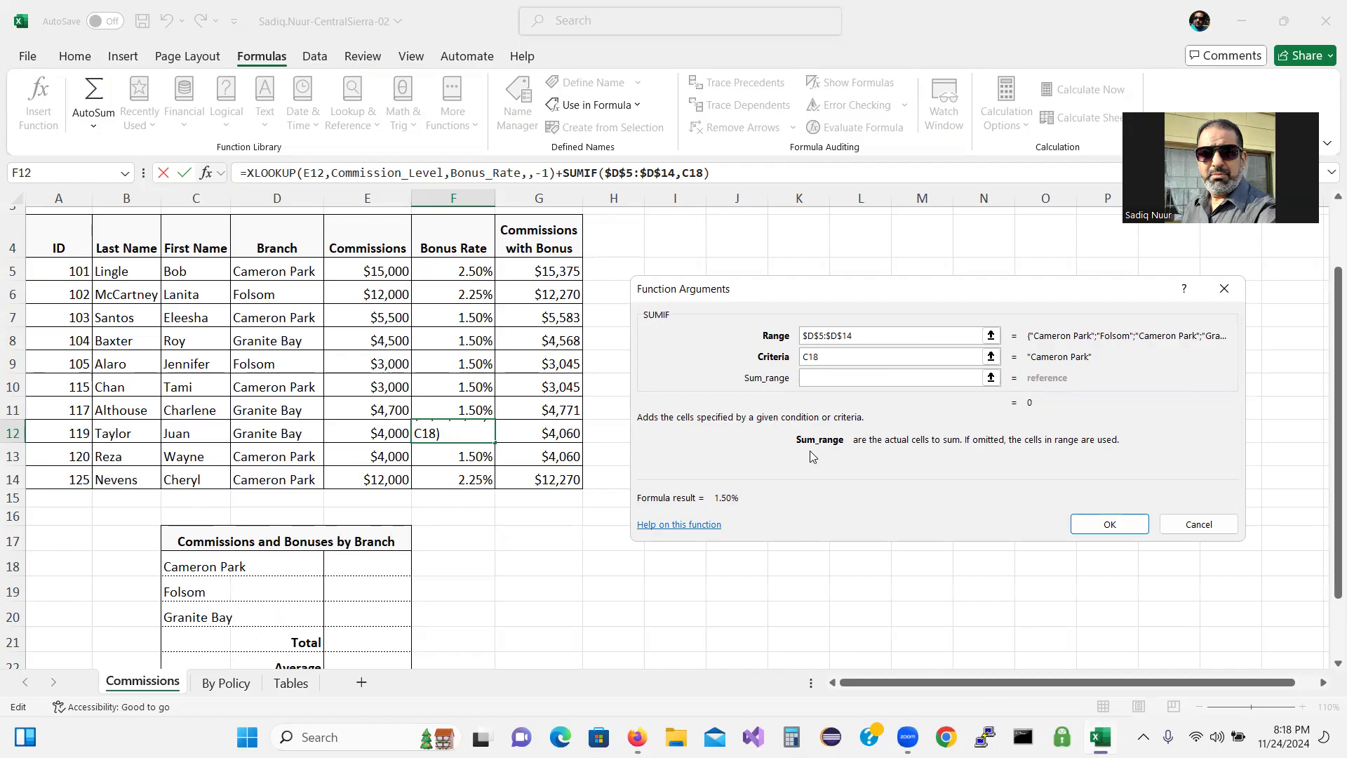
Enter the SUMIF with the absolute Sum_range $G$5:$G$14 in cell F12 and undo that entry.
left_click_drag(558, 271, 557, 481)
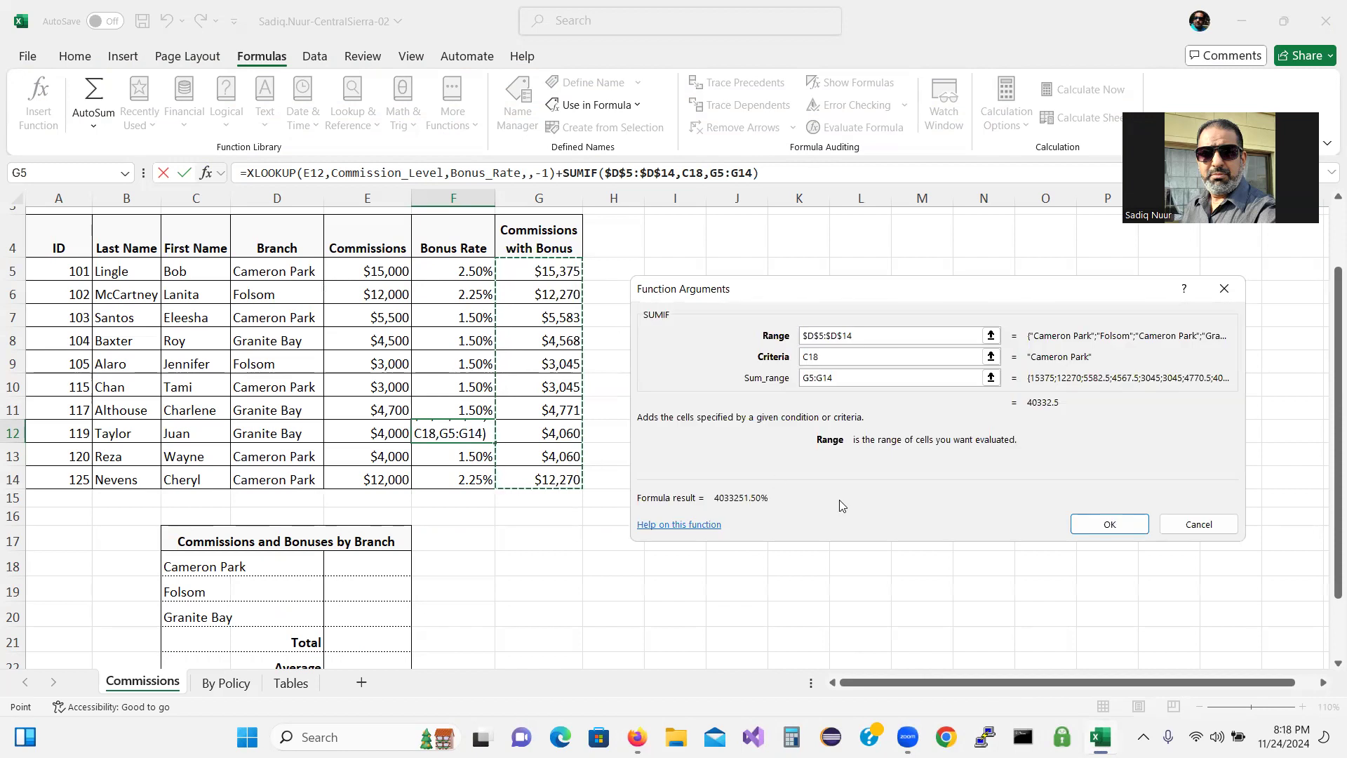
key("F4")
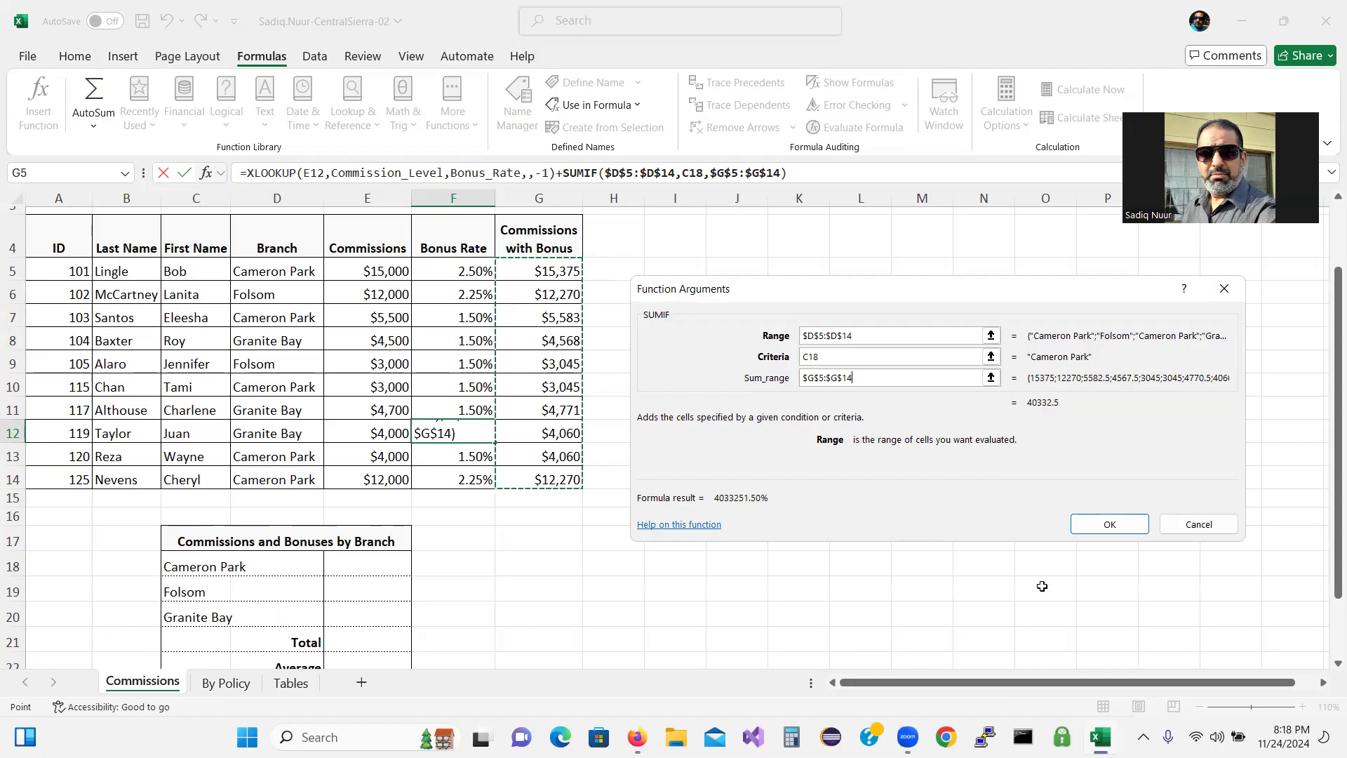
left_click(1109, 525)
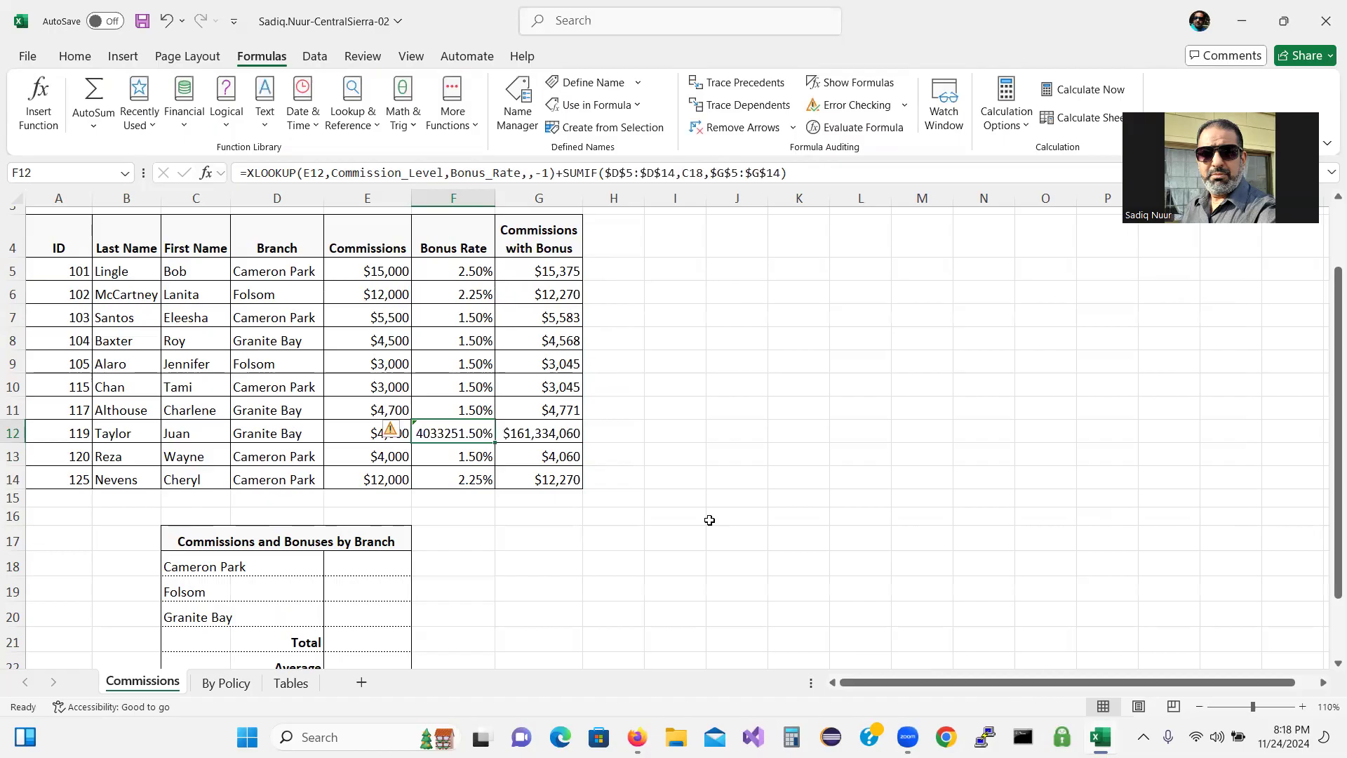
key("ctrl+z")
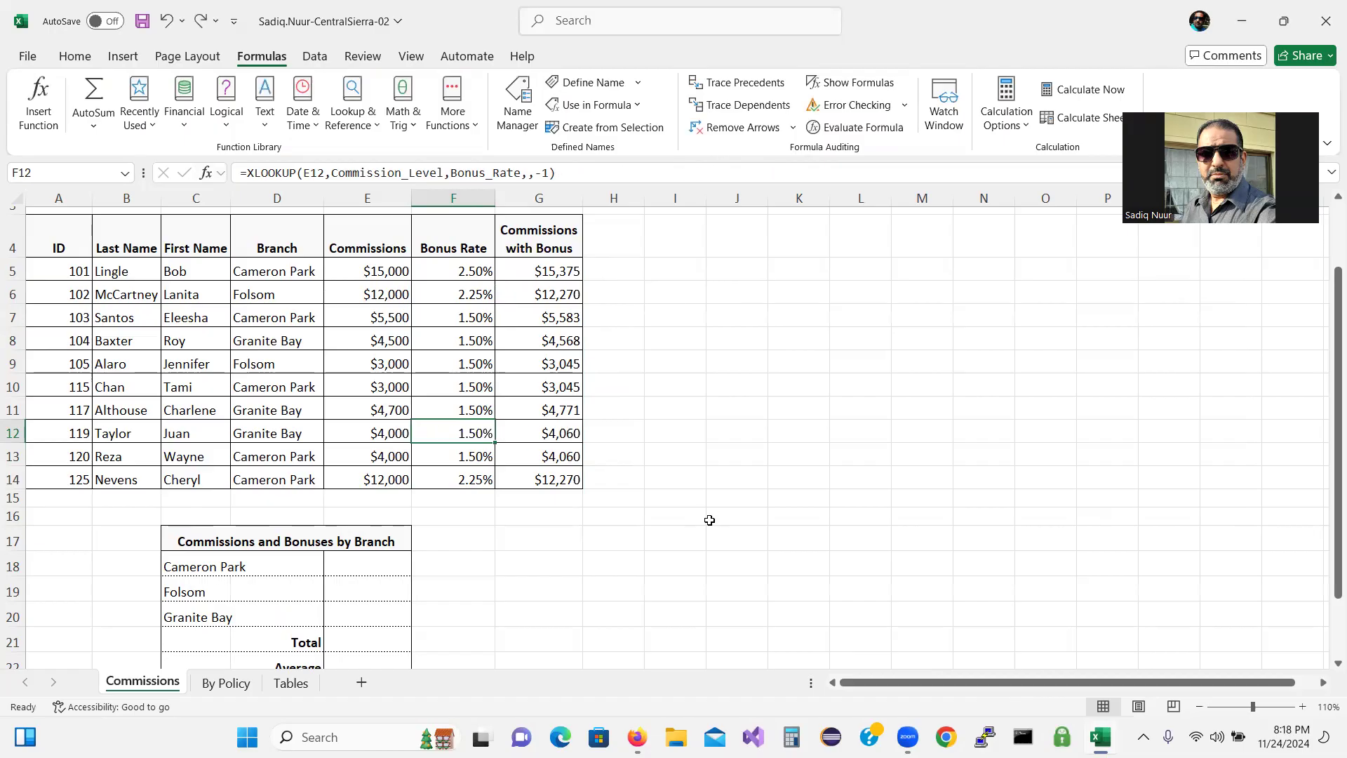
Start a SUMIF function in cell E18 with the absolute branch cells $D$5:$D$14 as its Range.
left_click(390, 568)
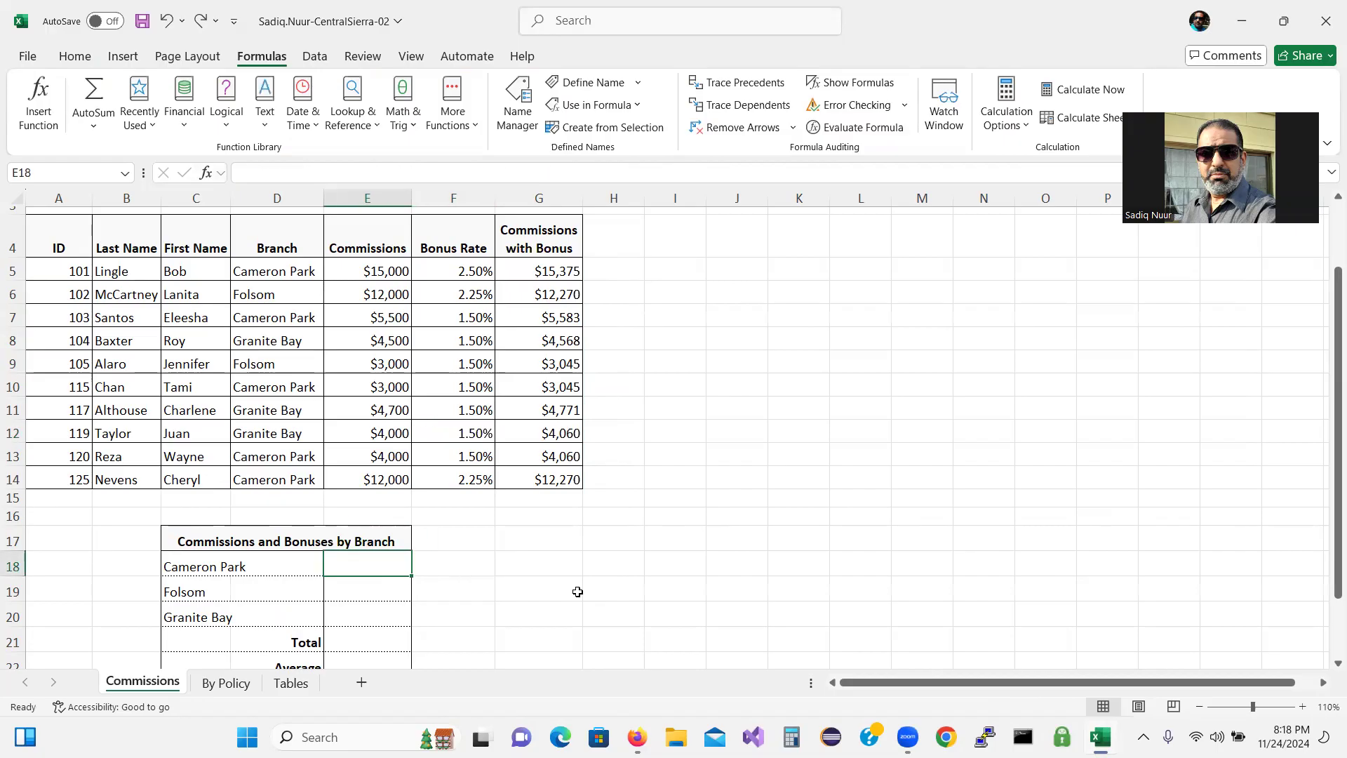
type("=")
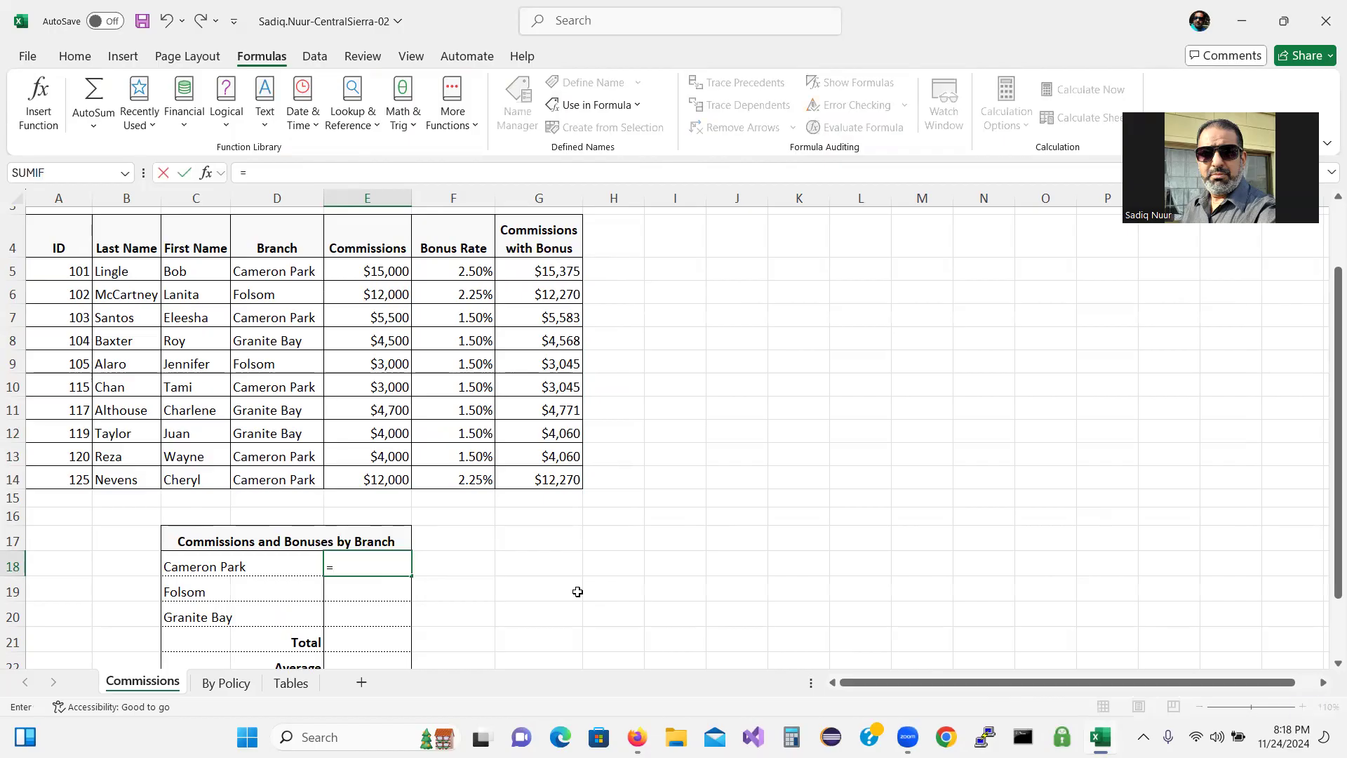
key("BackSpace")
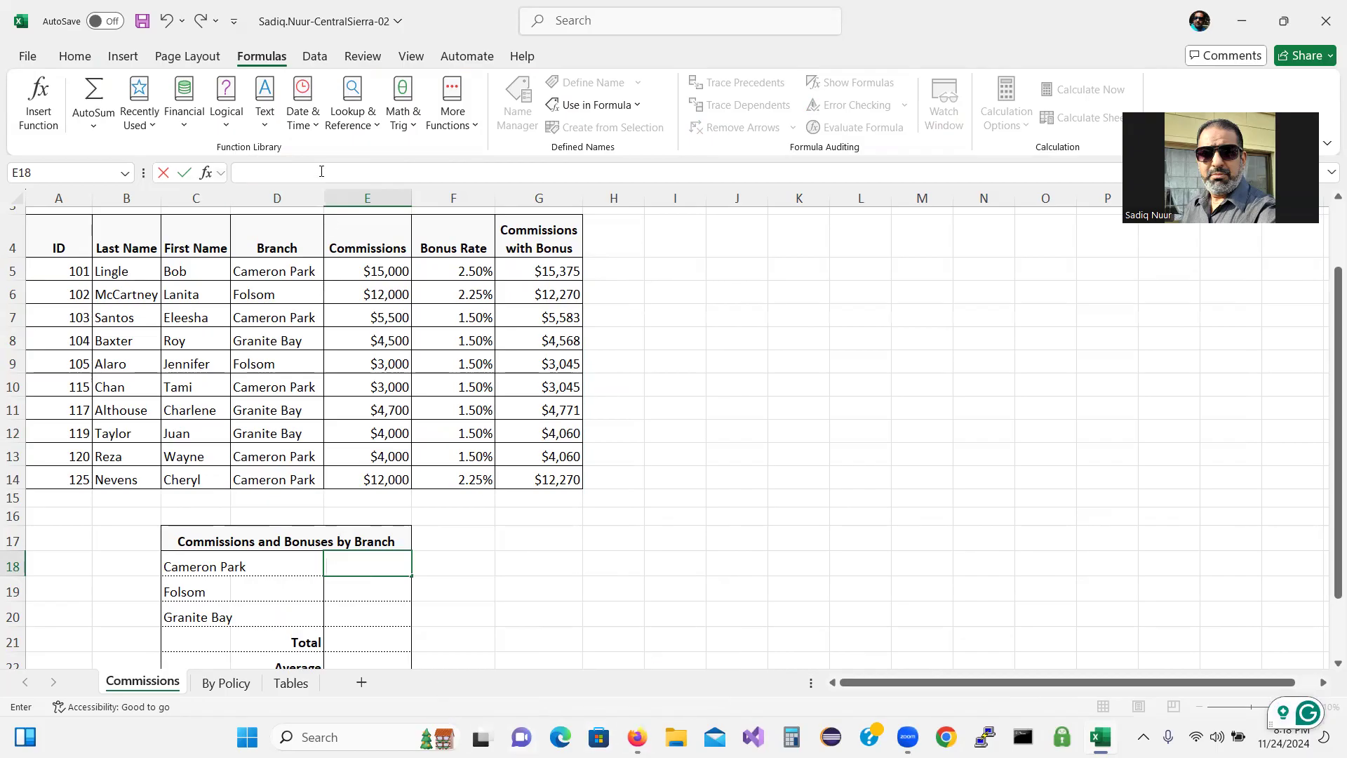
left_click(412, 128)
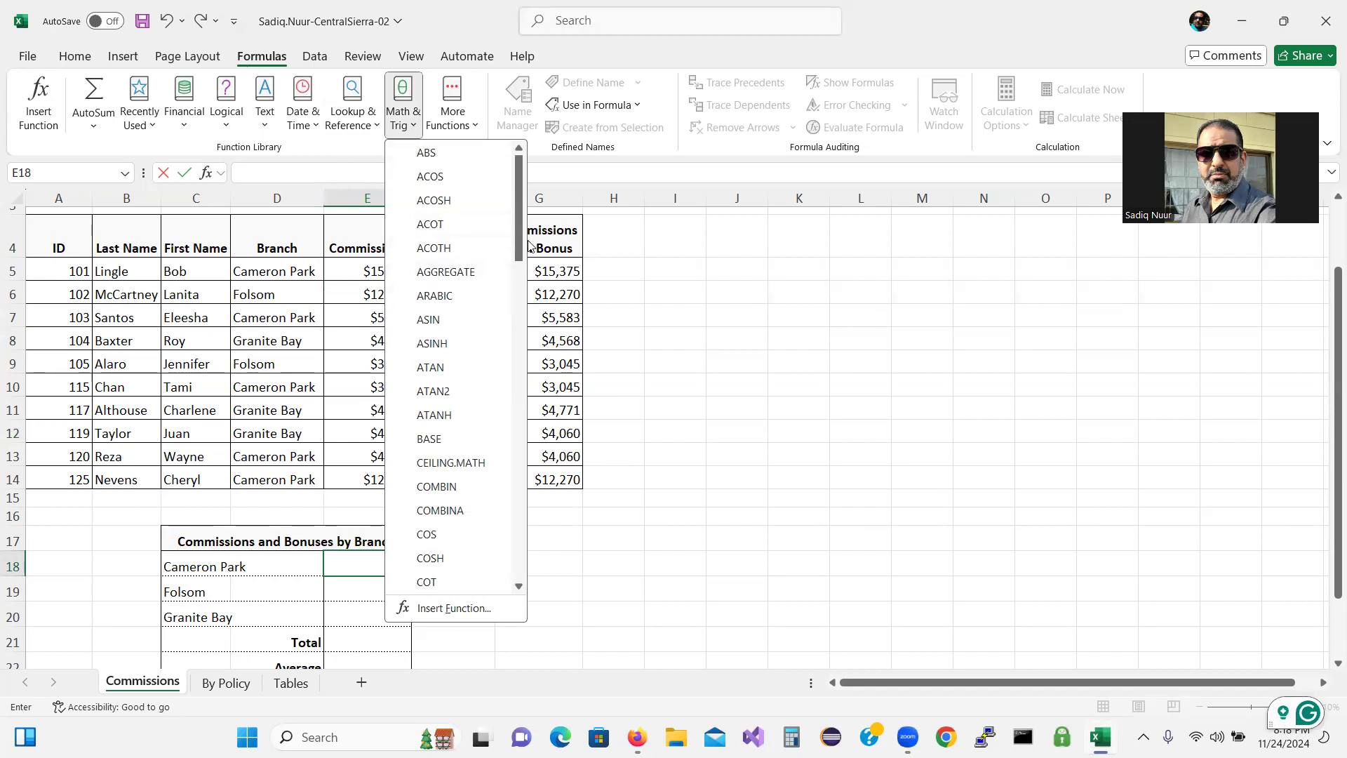
left_click_drag(517, 244, 515, 489)
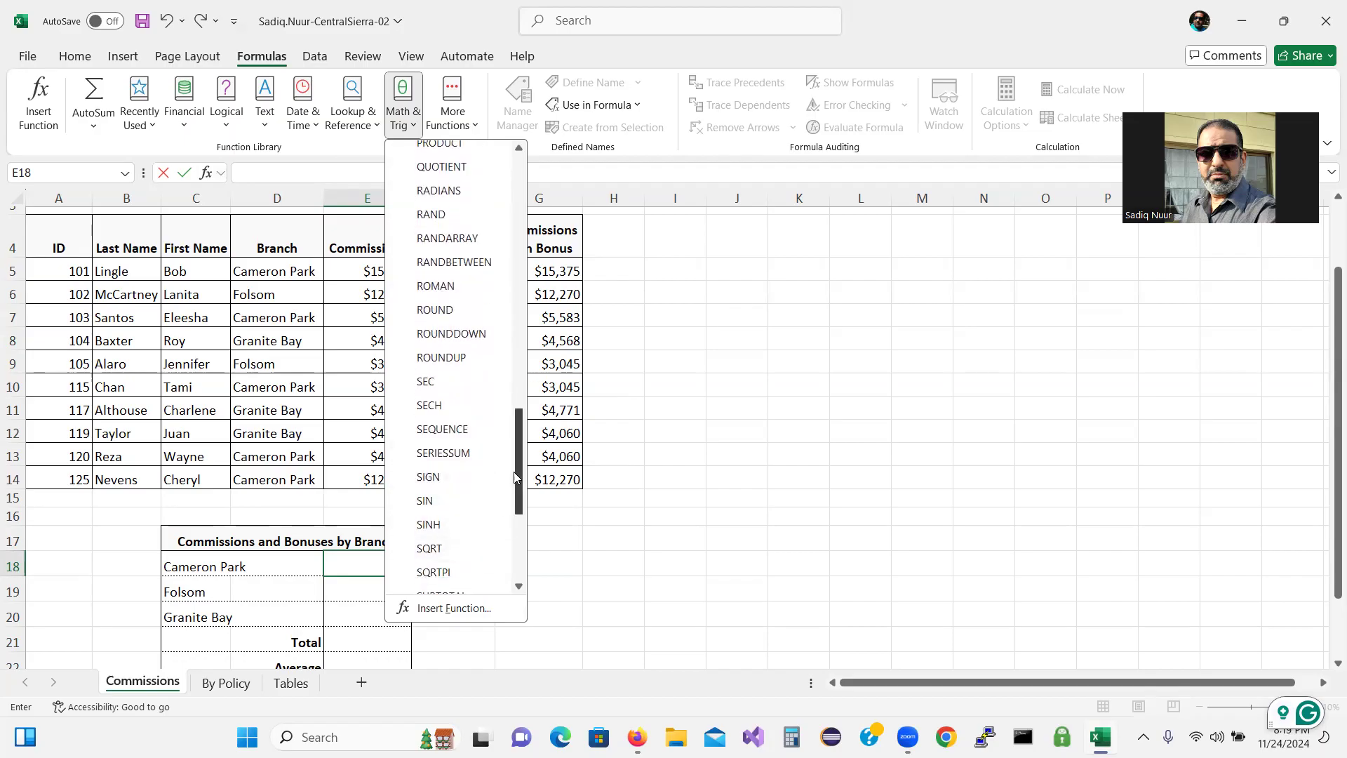
left_click_drag(515, 479, 515, 530)
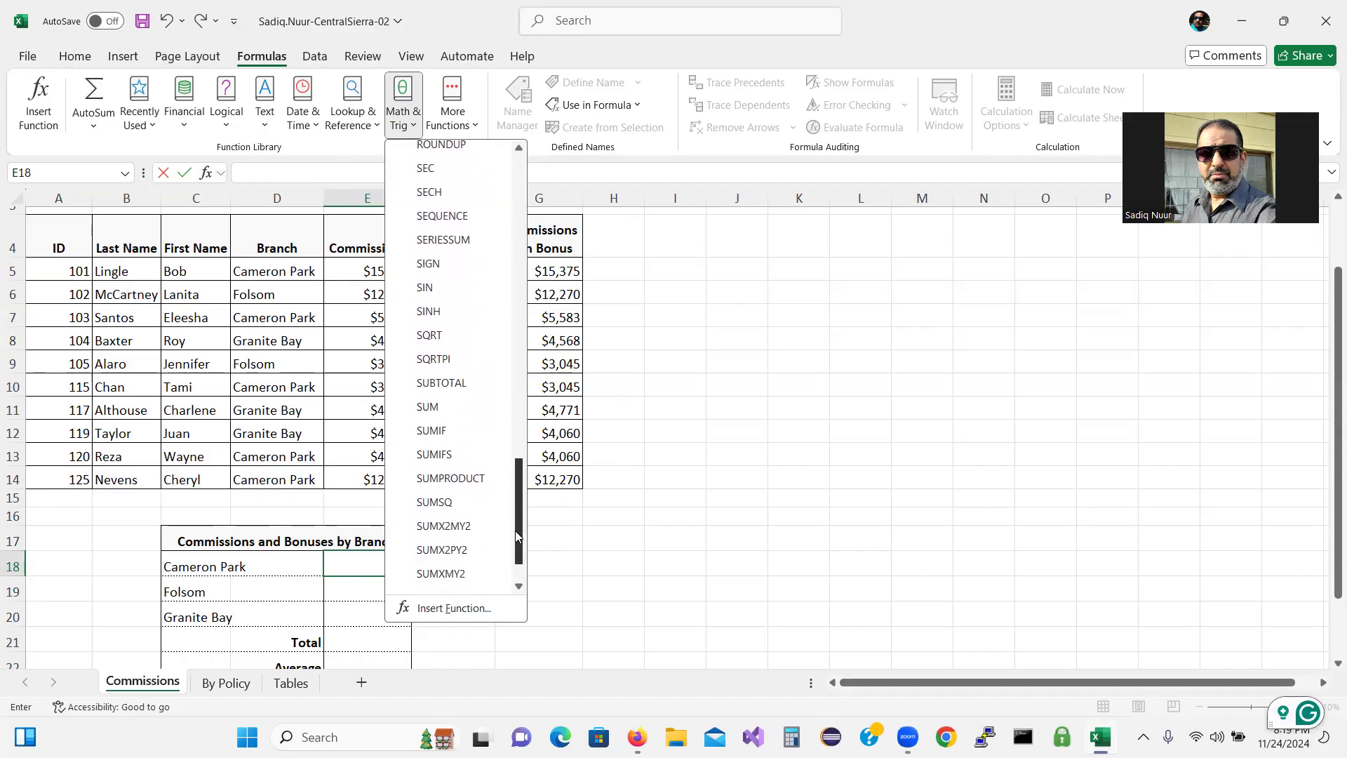
left_click(461, 430)
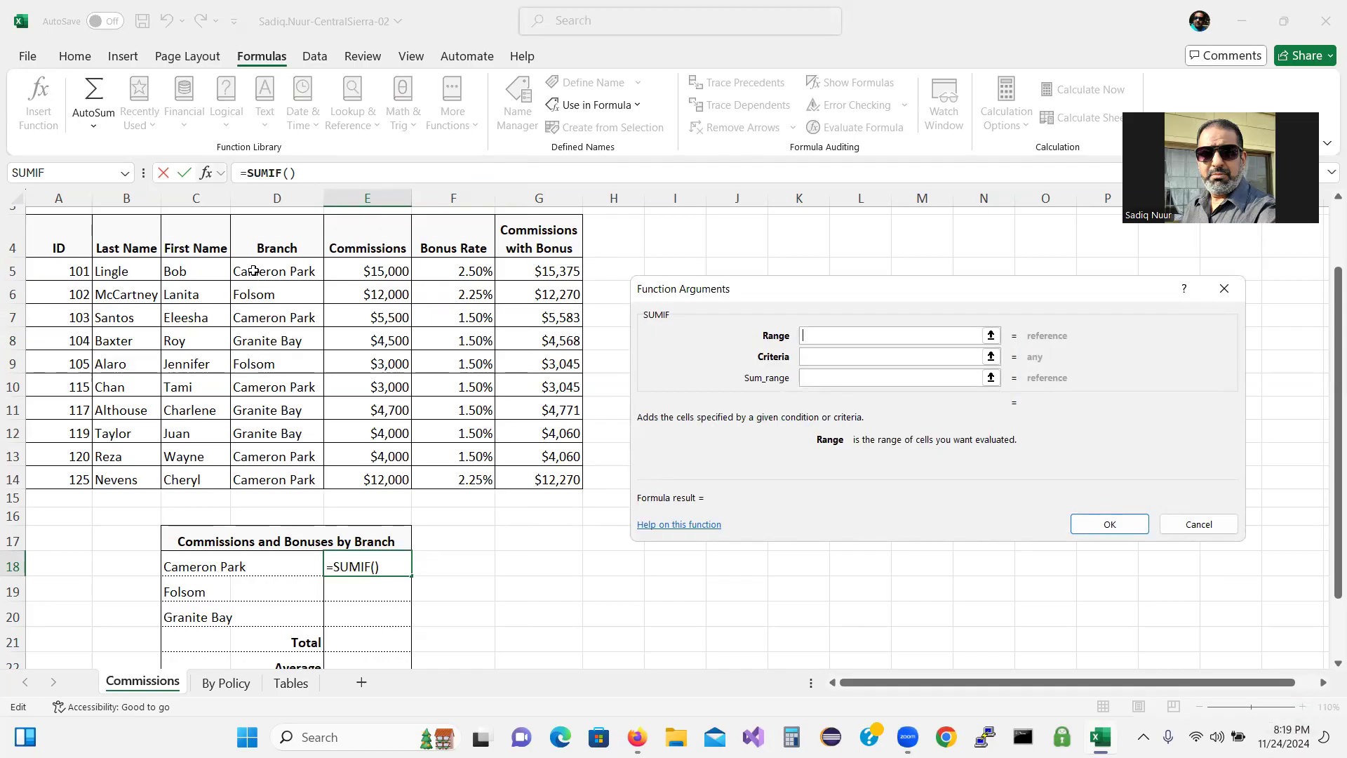
left_click_drag(254, 272, 257, 471)
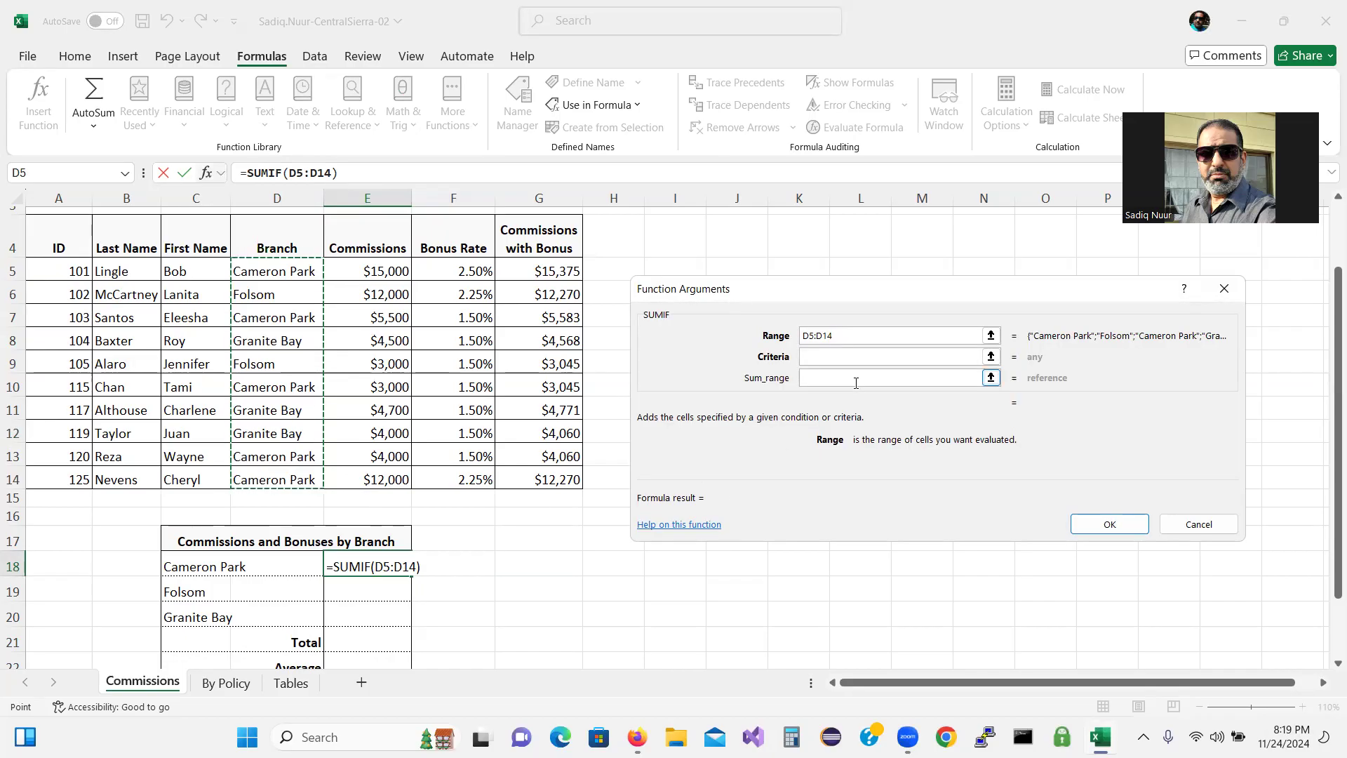
key("F4")
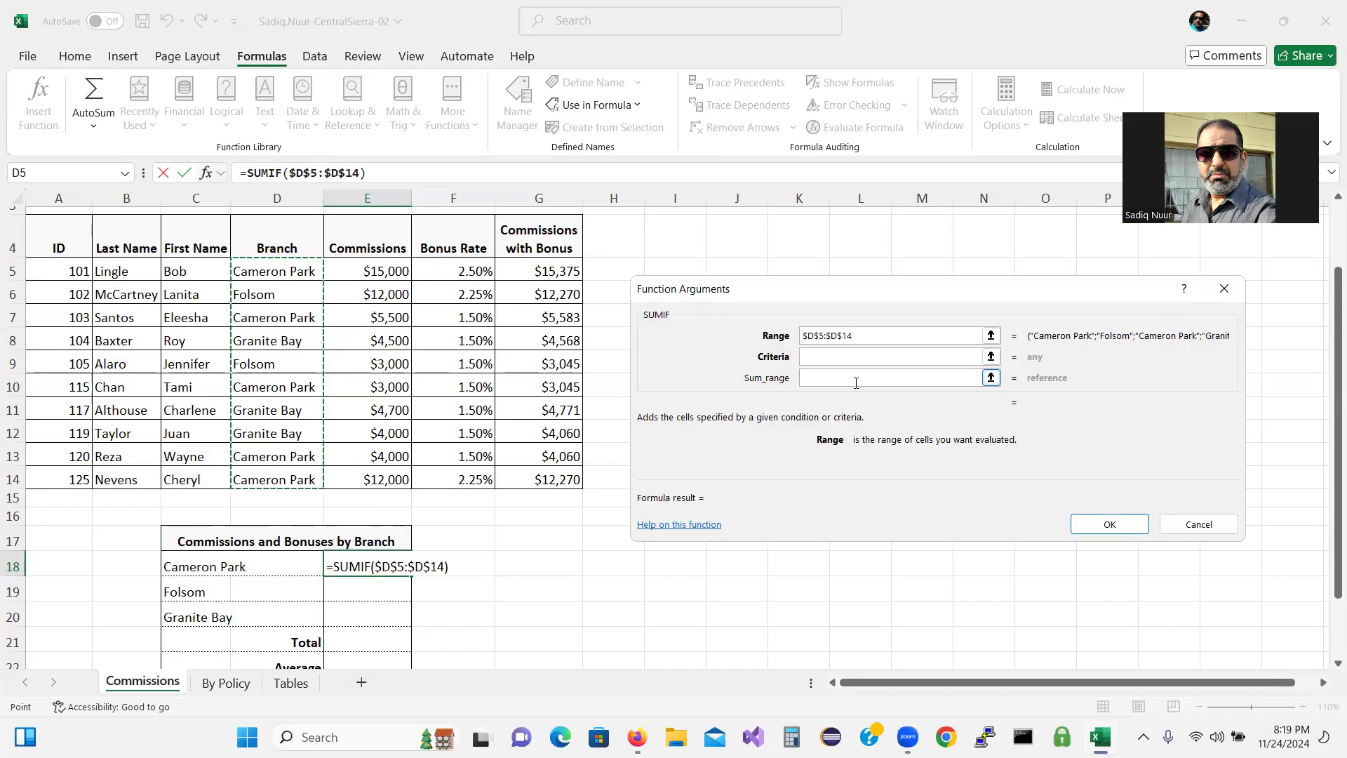
Complete the E18 SUMIF with relative Criteria C18 and absolute Sum_range $G$5:$G$14, consulting the SIMnet instructions in Firefox.
left_click(856, 356)
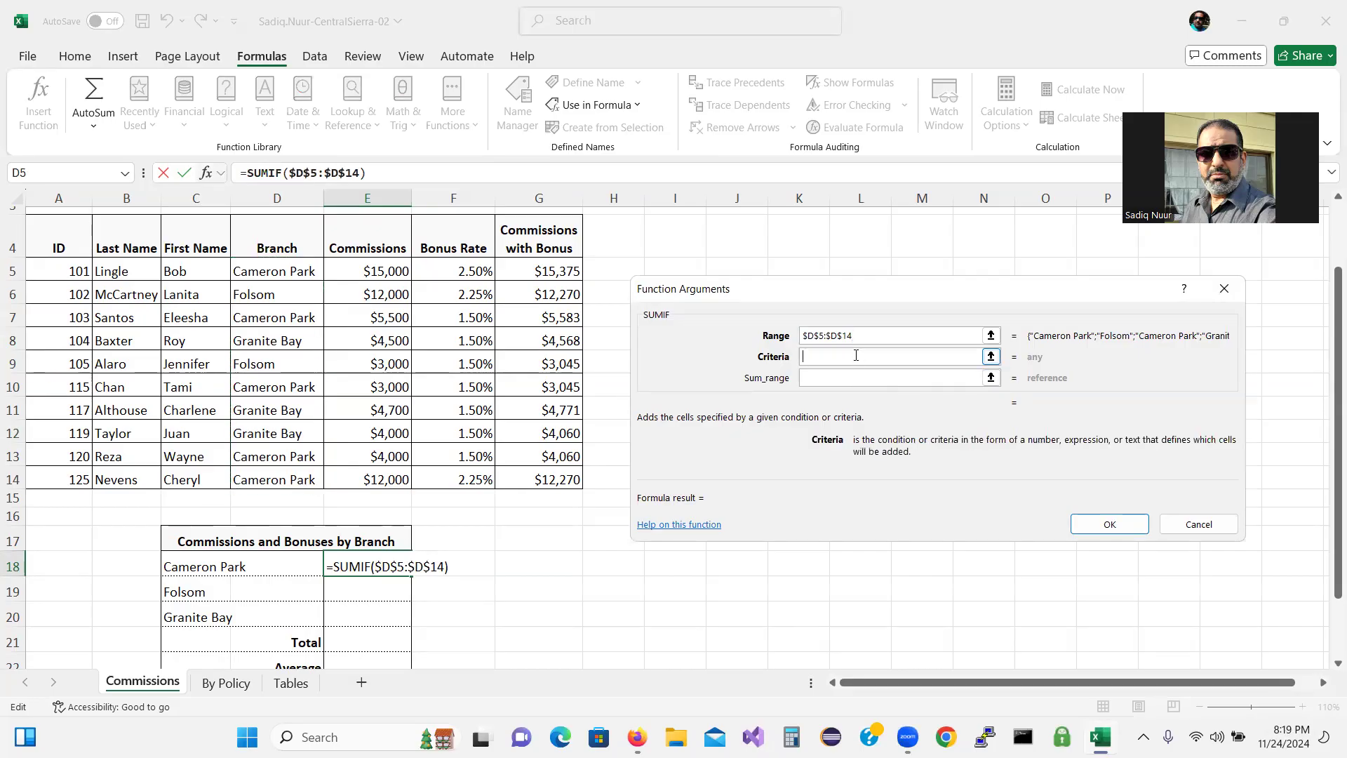
left_click(197, 566)
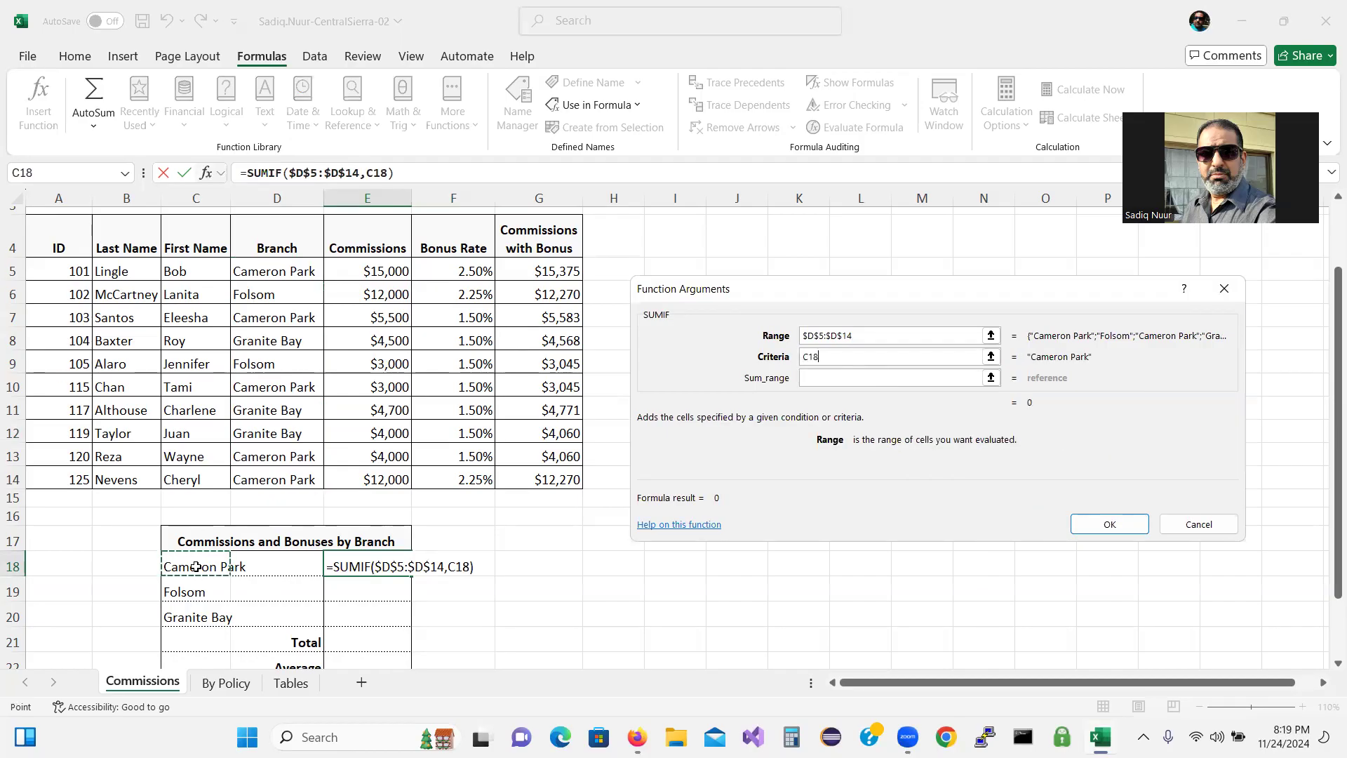
left_click(822, 373)
left_click(812, 380)
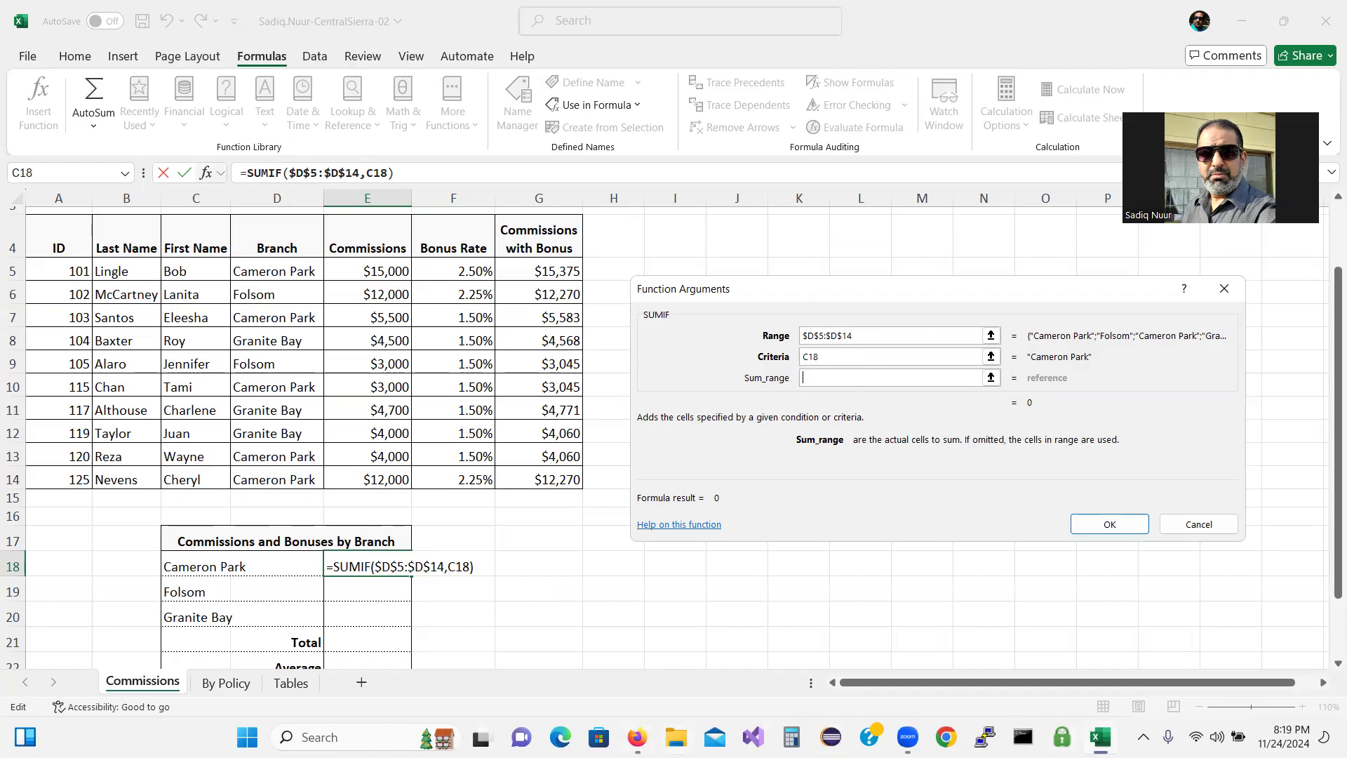
left_click(636, 736)
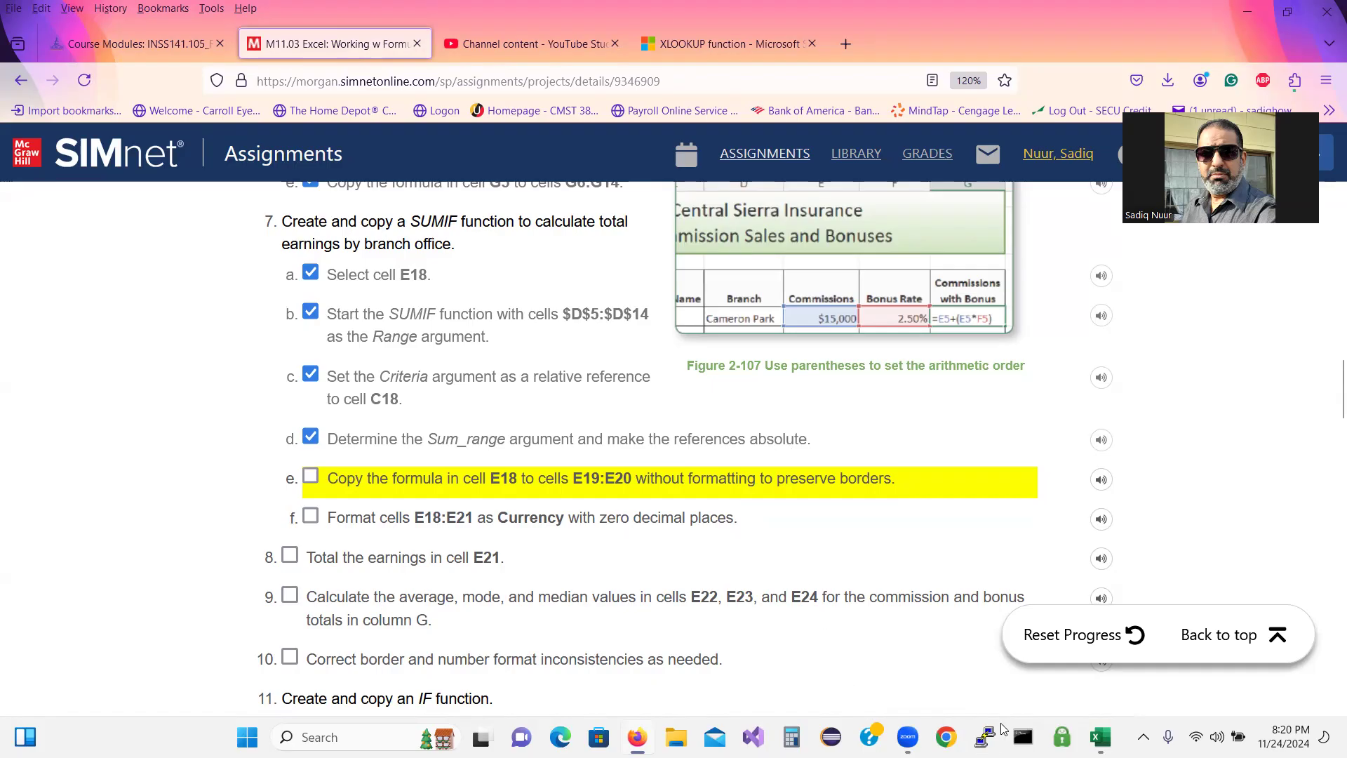
left_click(1100, 737)
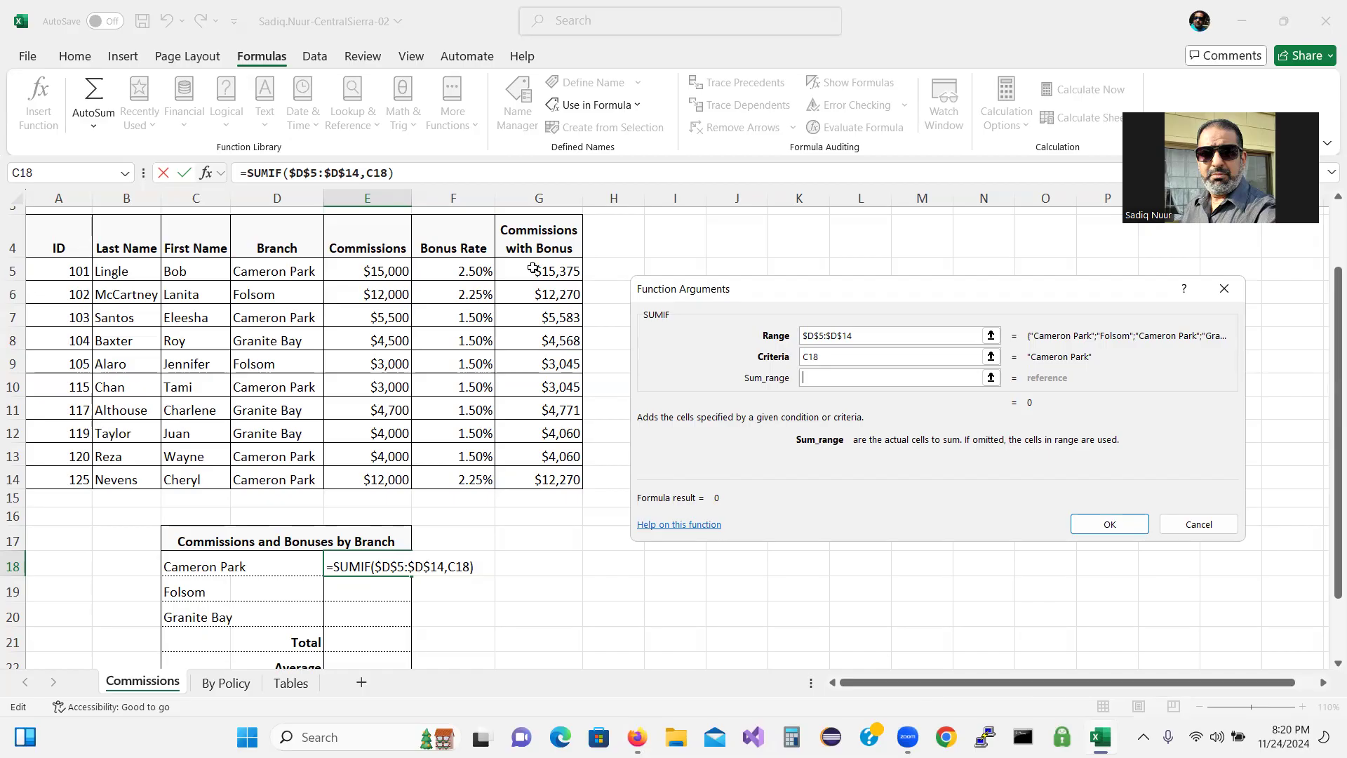
left_click_drag(533, 269, 544, 475)
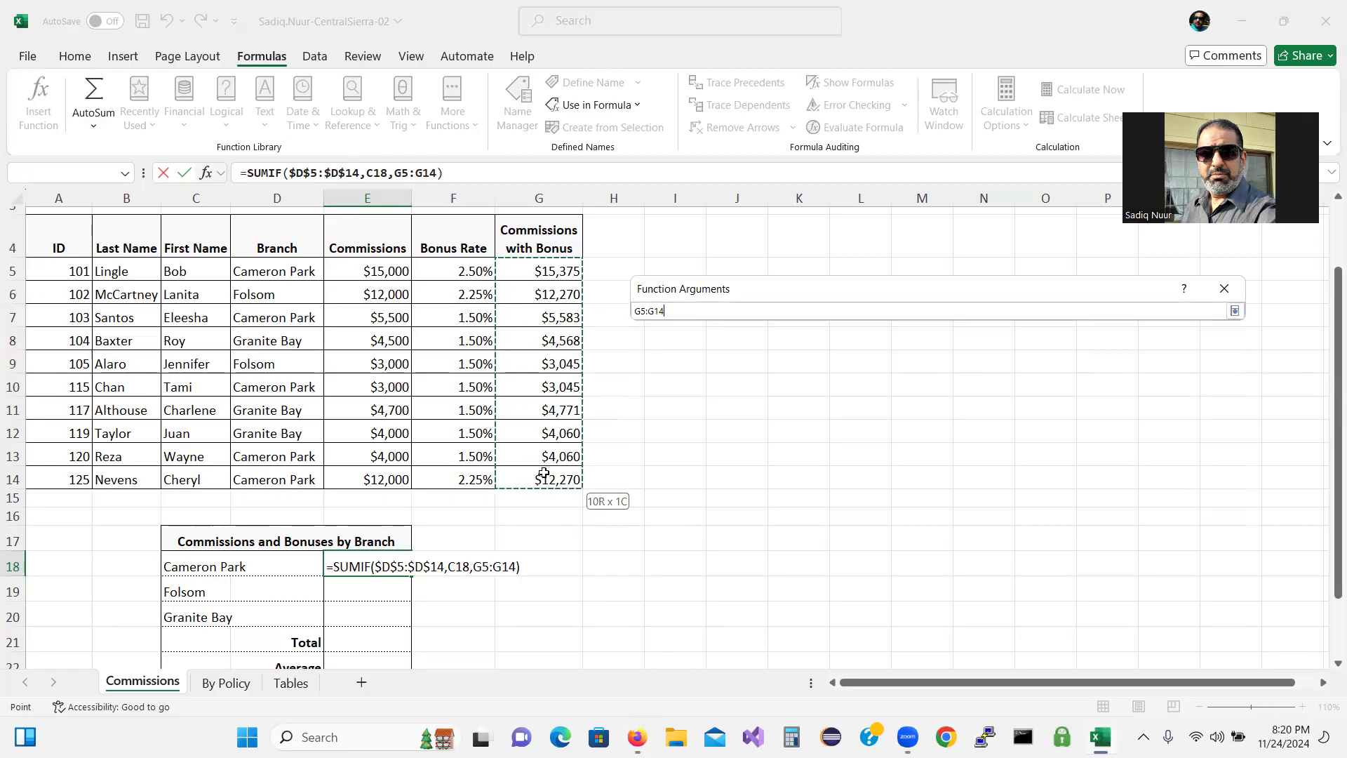
left_click_drag(544, 474, 545, 475)
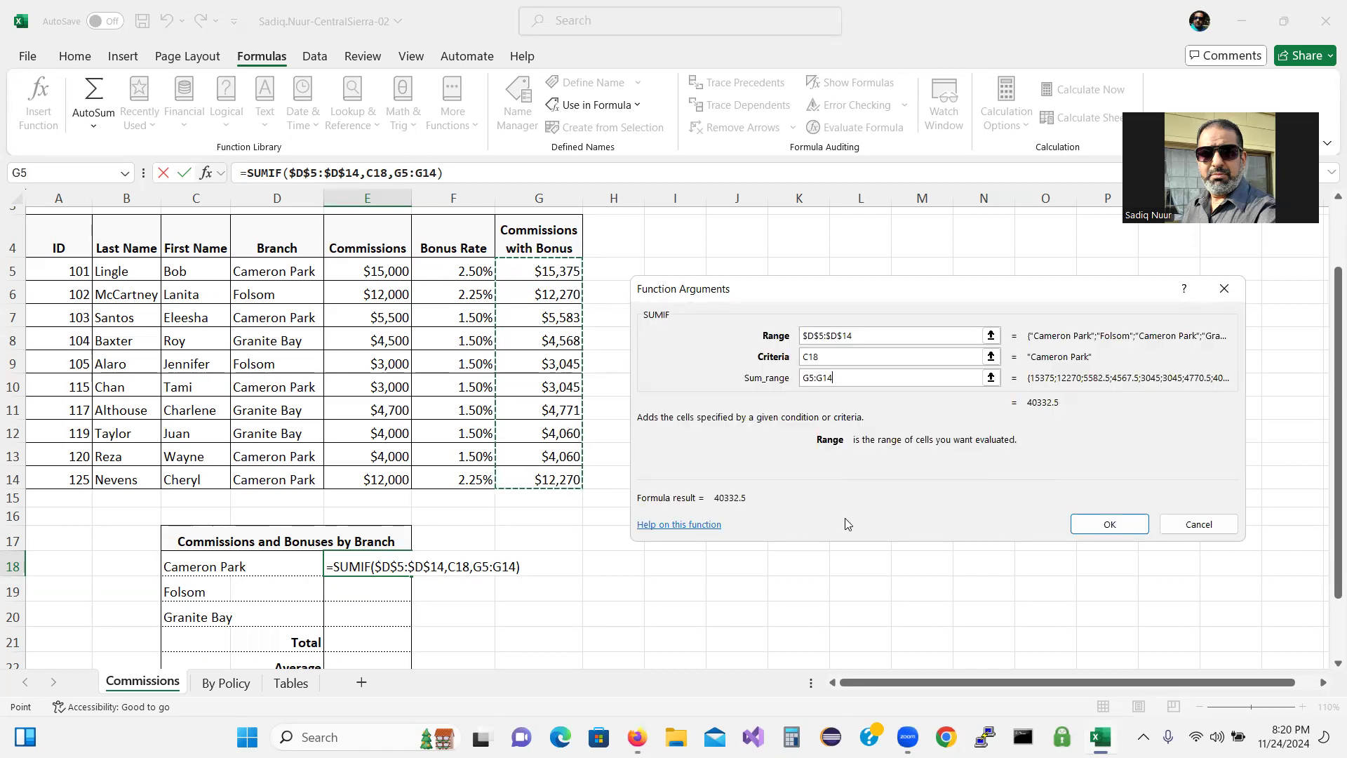
key("F4")
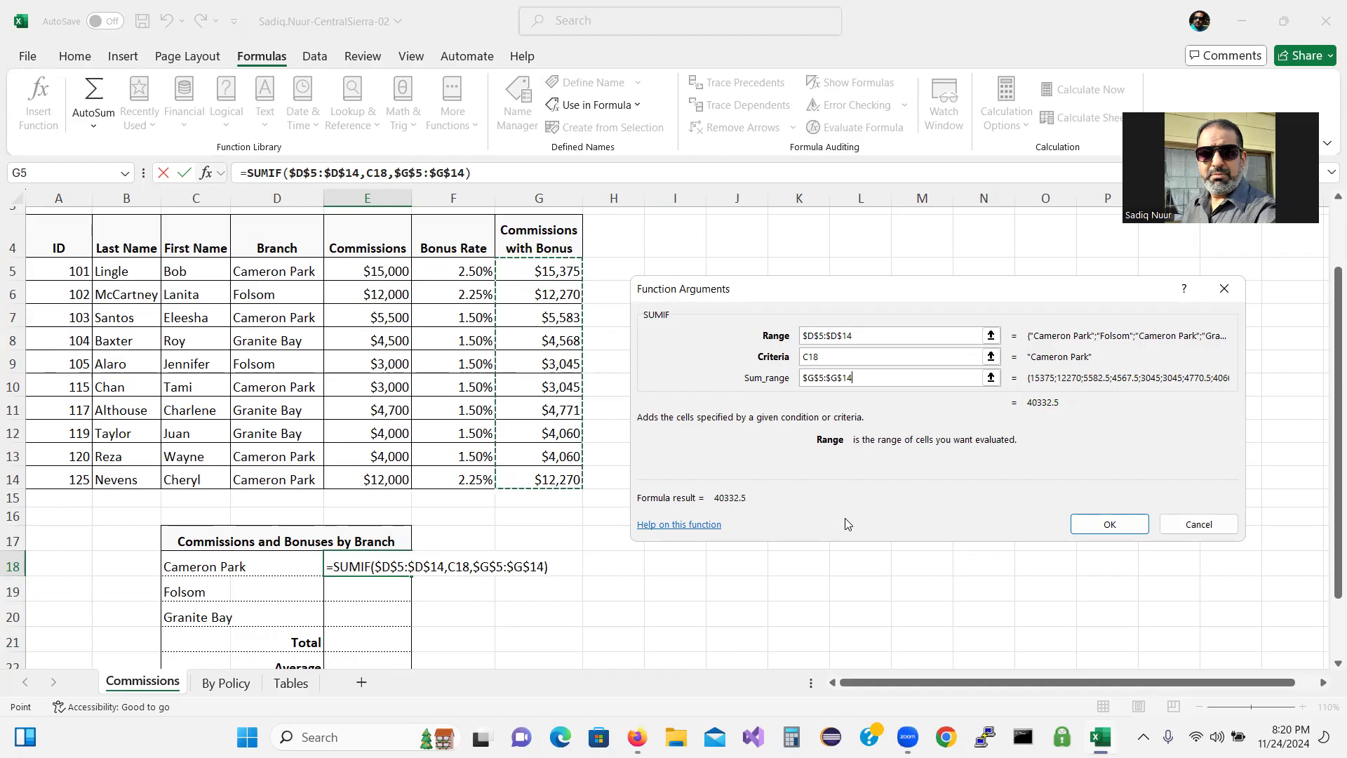
left_click(1112, 525)
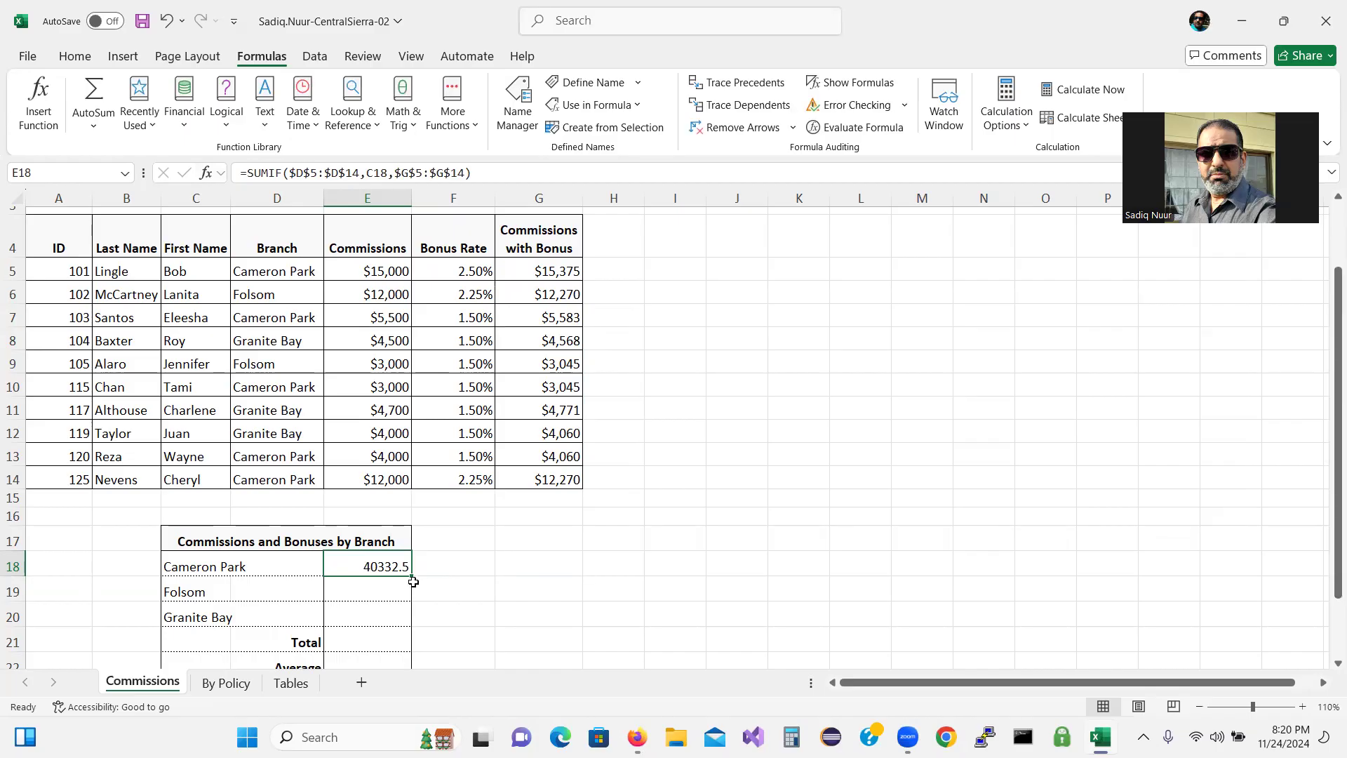
Copy the SUMIF formula from E18 to E19:E20 without formatting, checking instruction 7e in SIMnet in Firefox.
left_click_drag(411, 576, 406, 614)
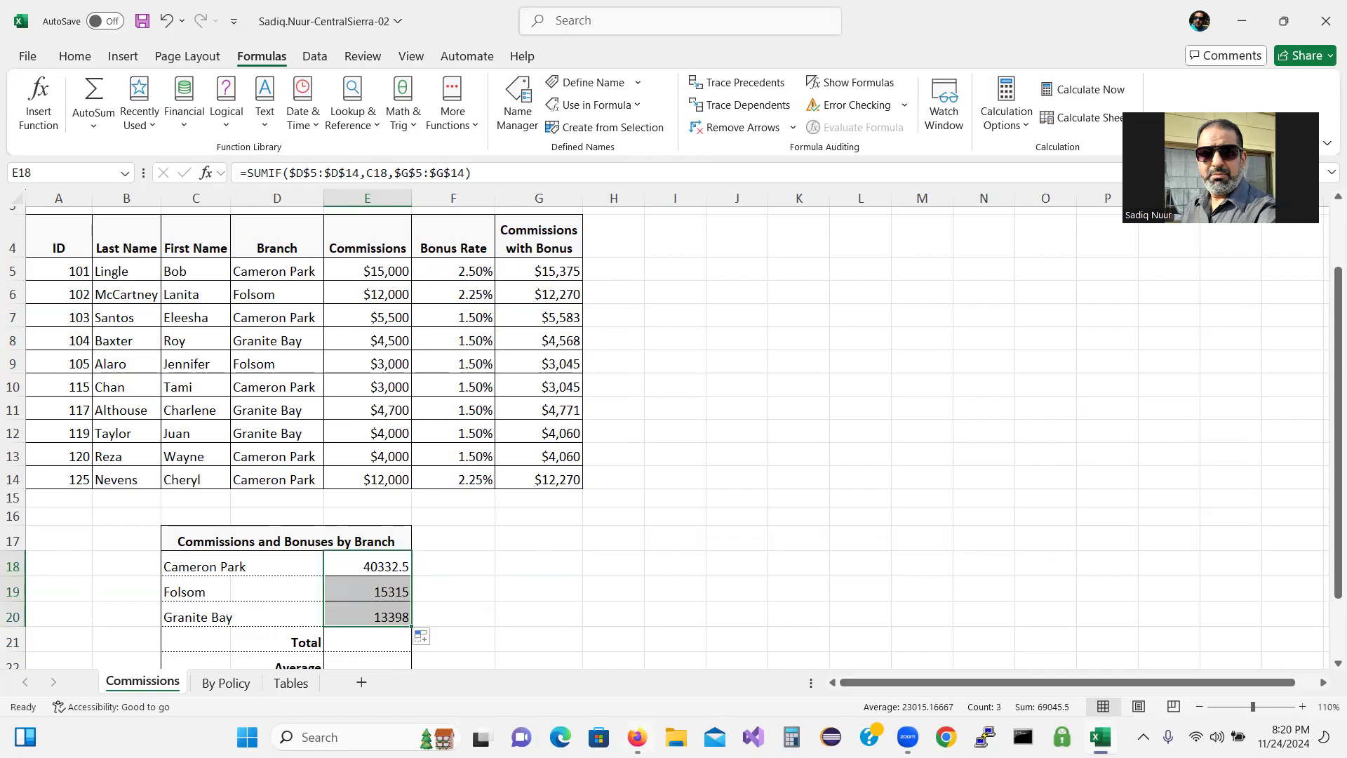
left_click(636, 736)
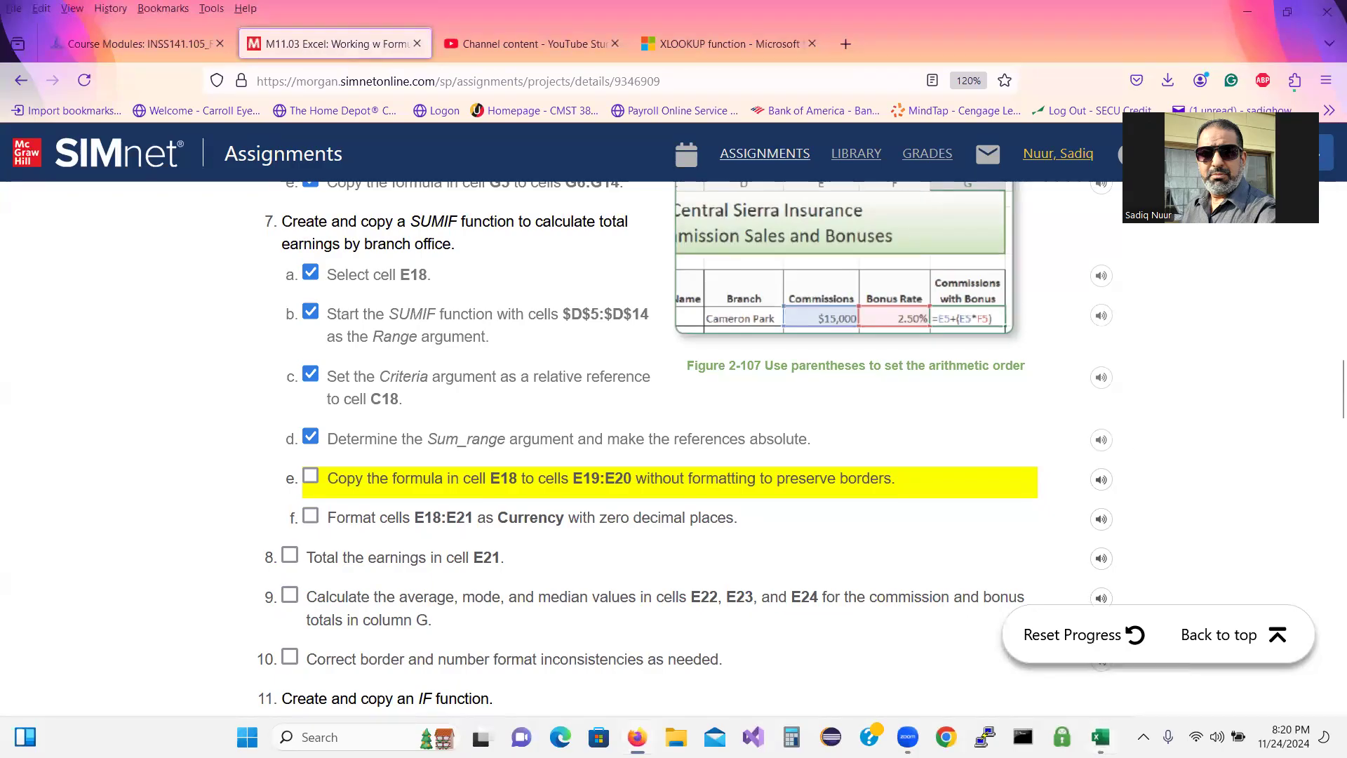
left_click(1100, 737)
left_click_drag(411, 579, 411, 621)
left_click(438, 638)
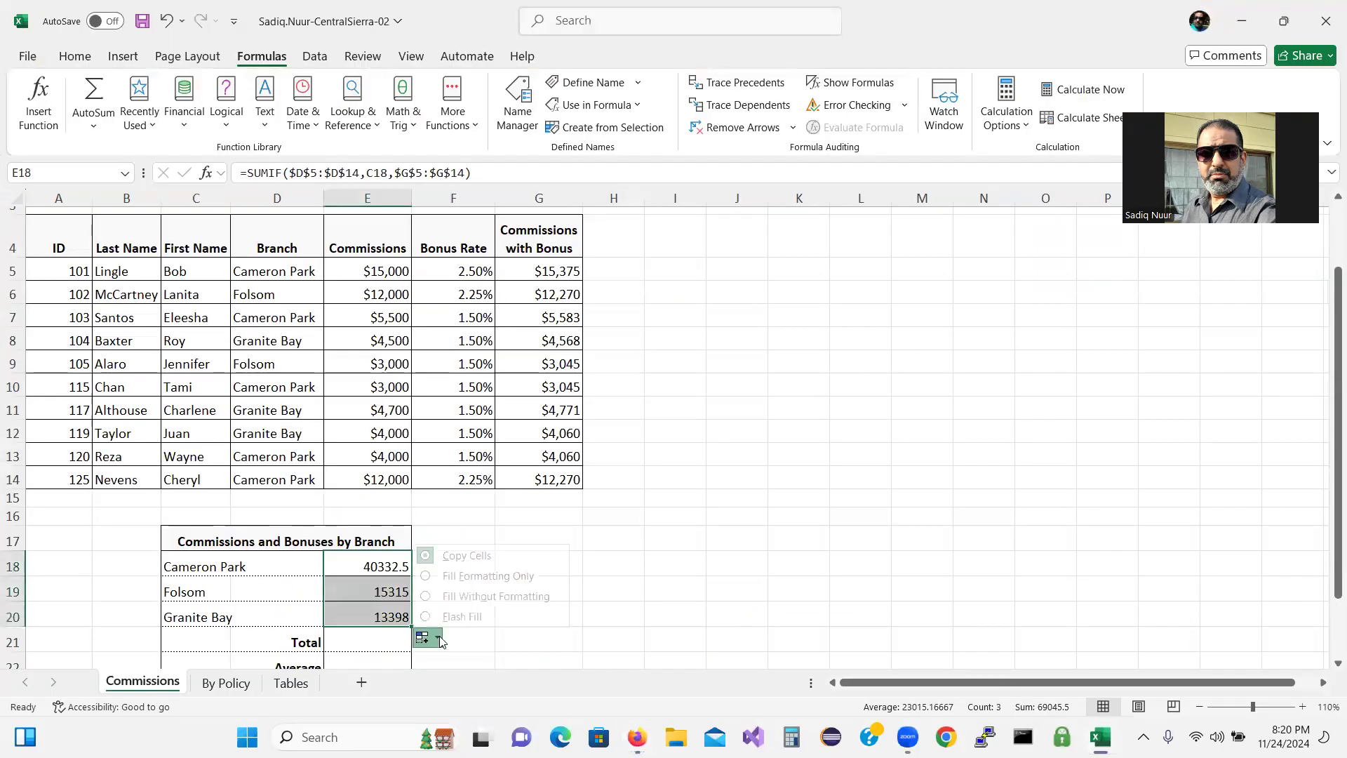
left_click(422, 596)
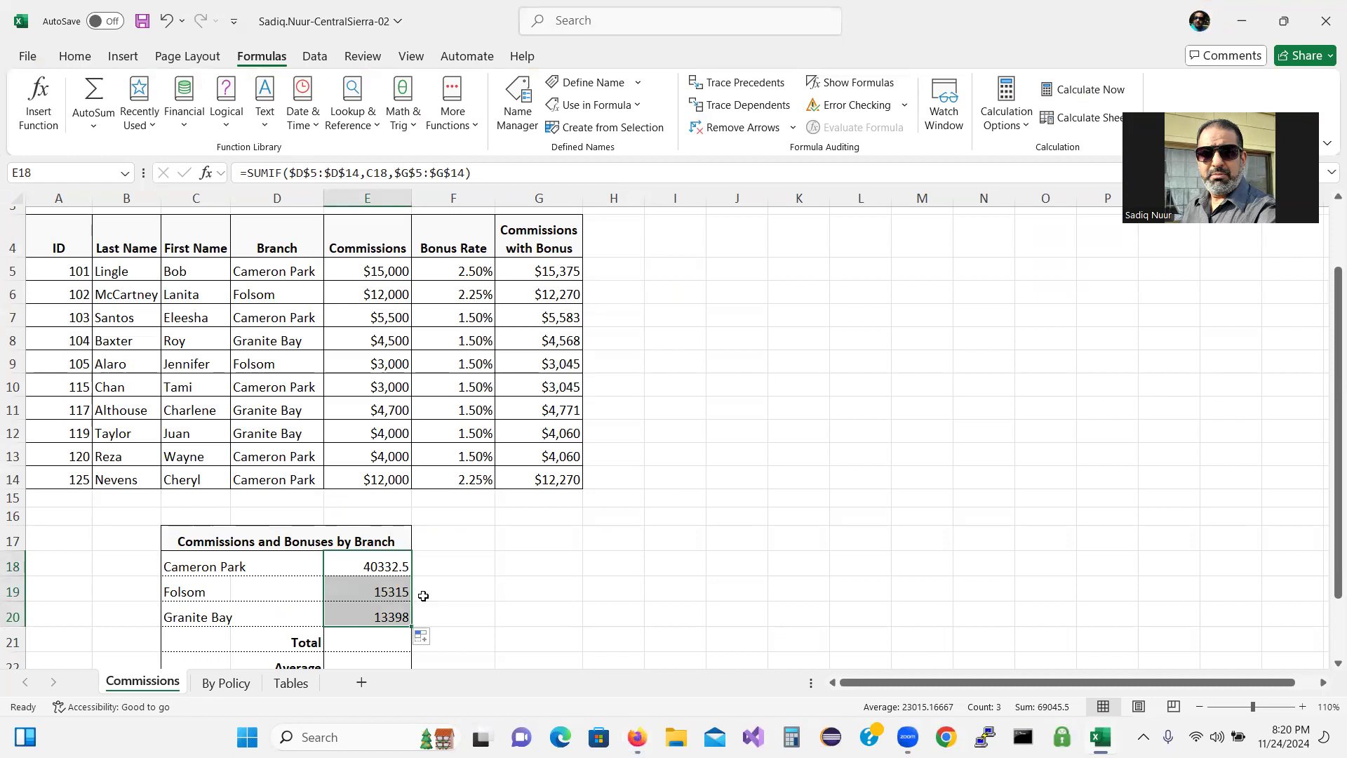
left_click(439, 639)
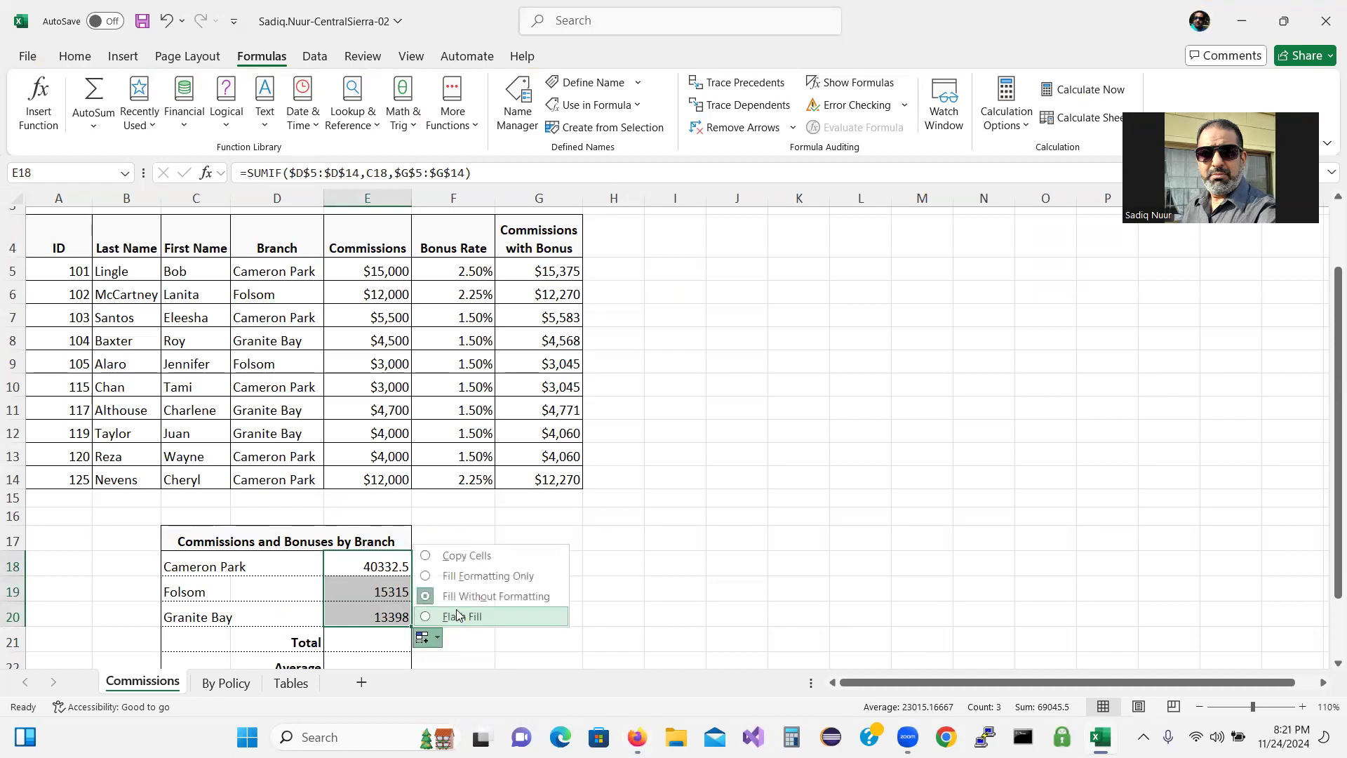
left_click(513, 596)
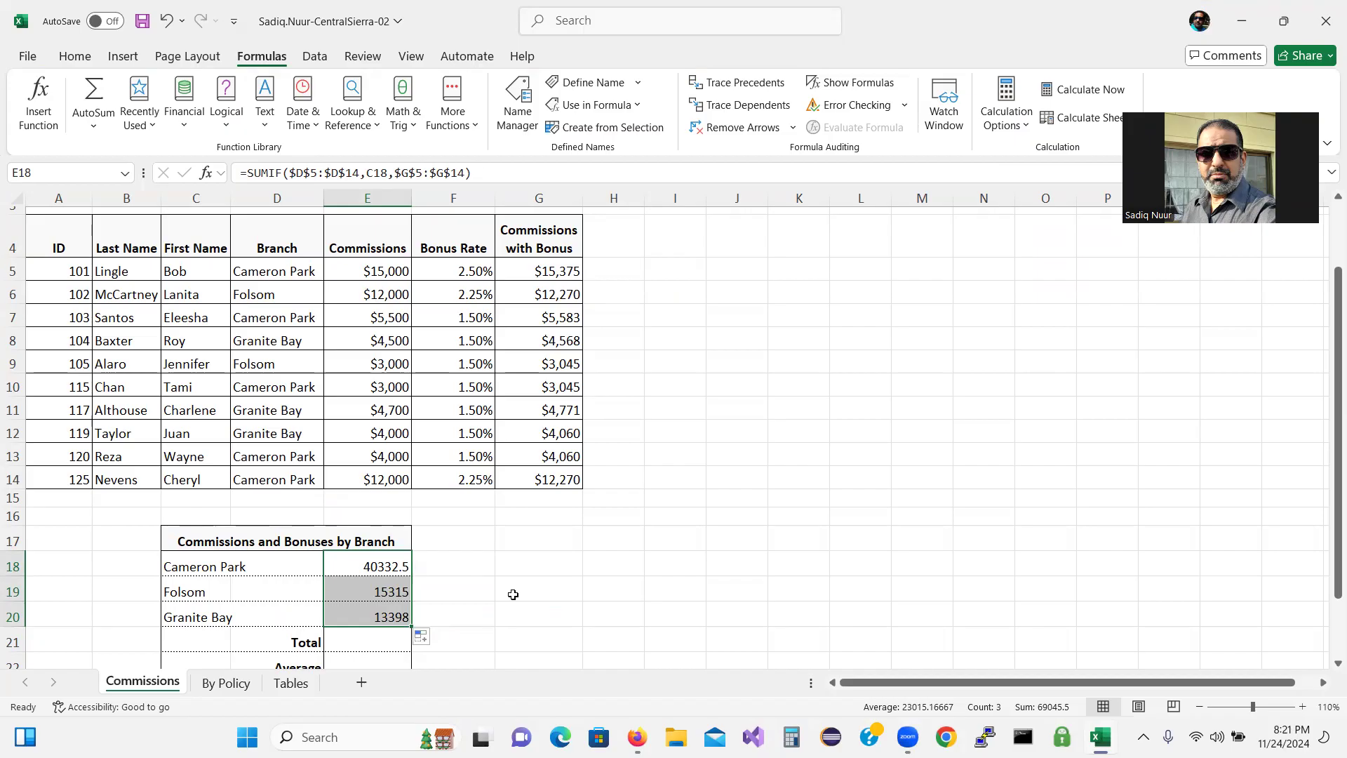
left_click(377, 595)
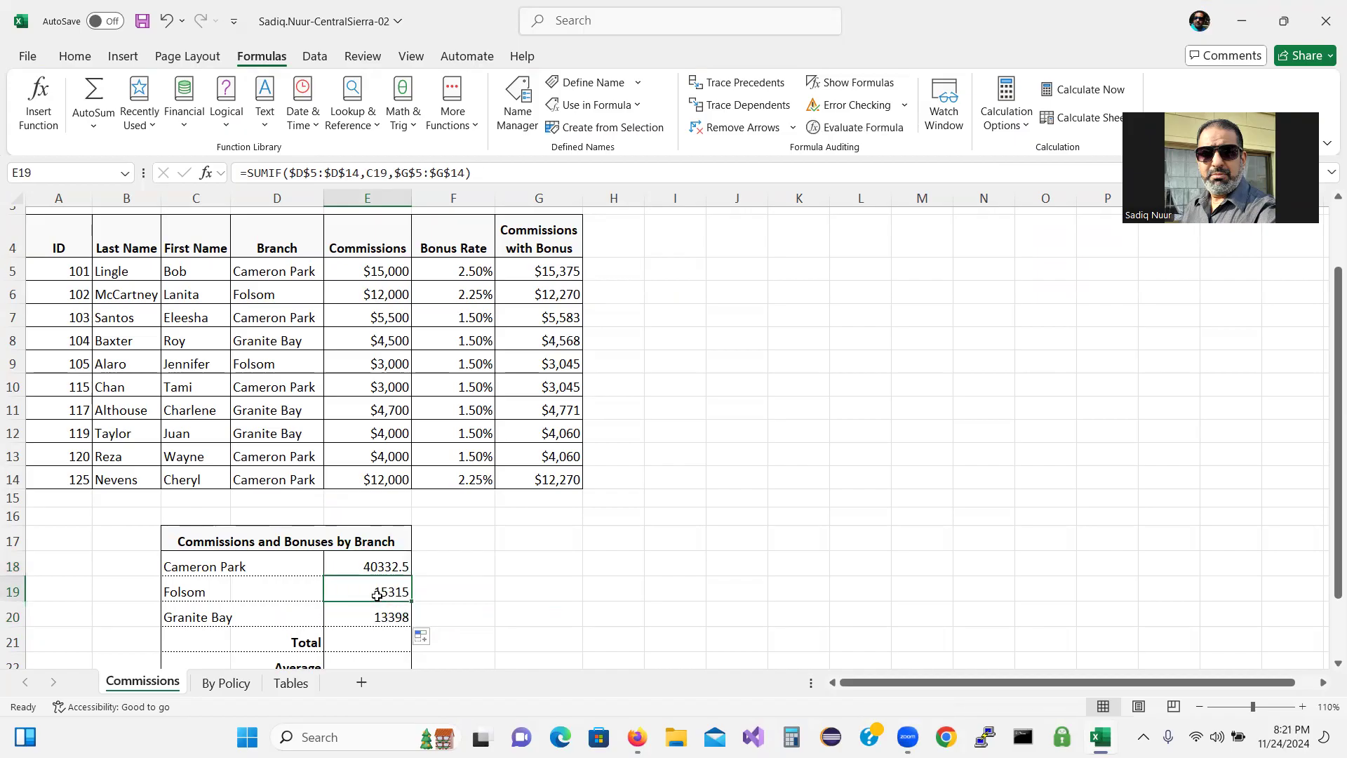
left_click(195, 363)
left_click(41, 90)
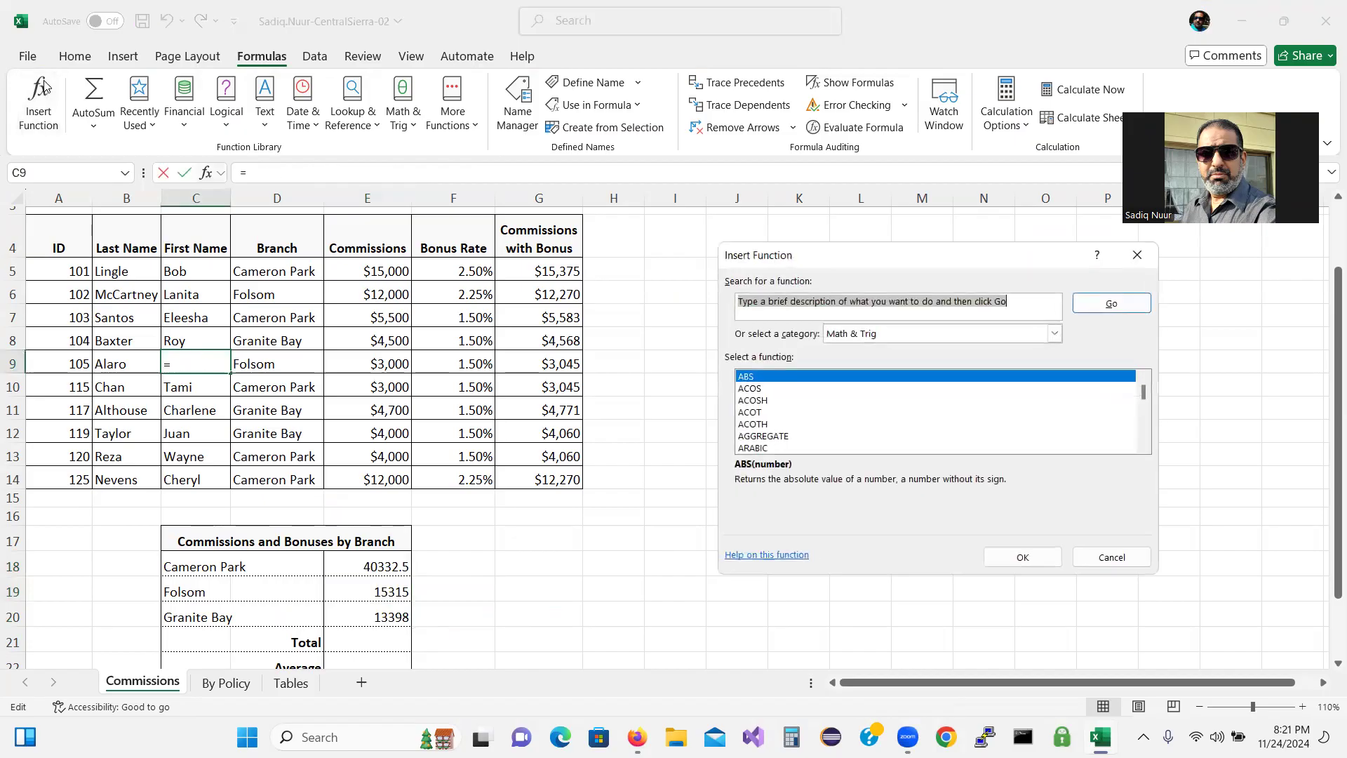
left_click(1125, 559)
left_click(515, 544)
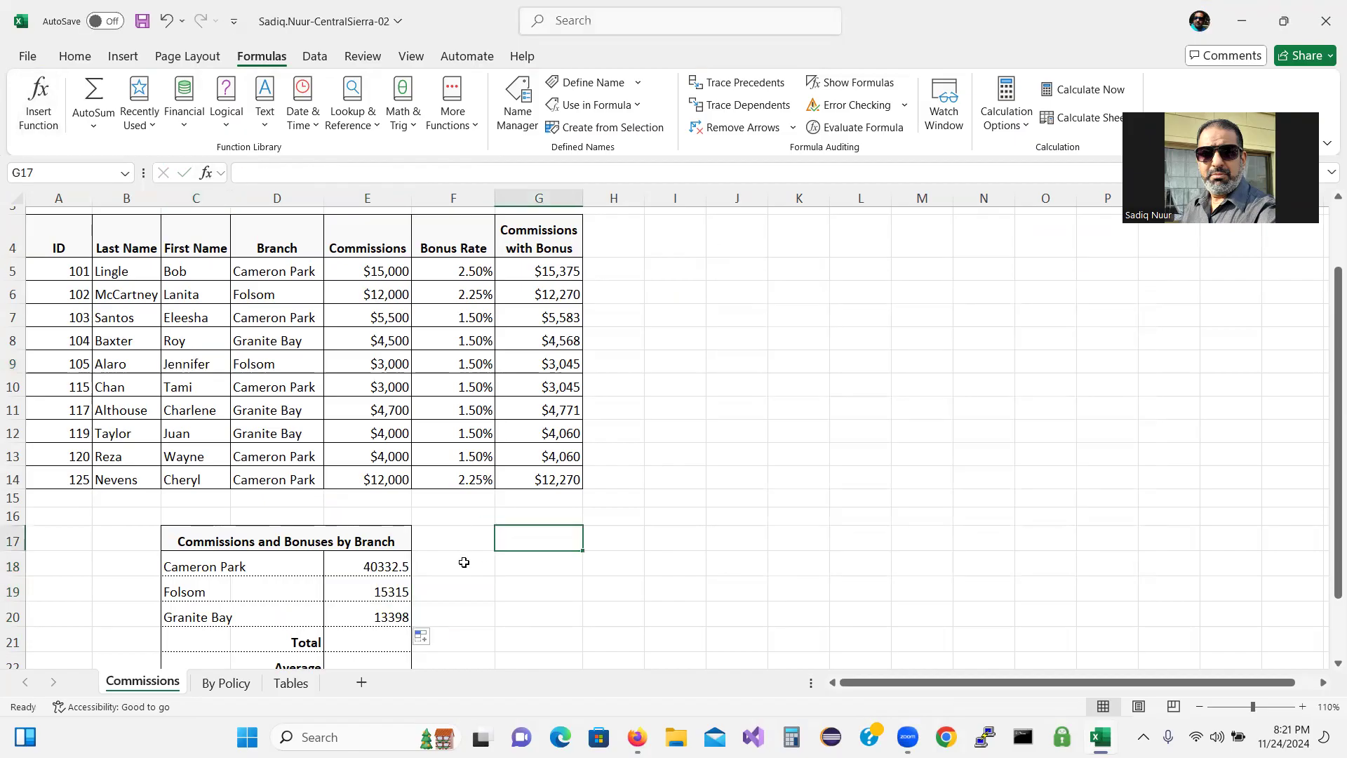
Review the function arguments of the copied SUMIF in the Folsom cell E19.
left_click(381, 589)
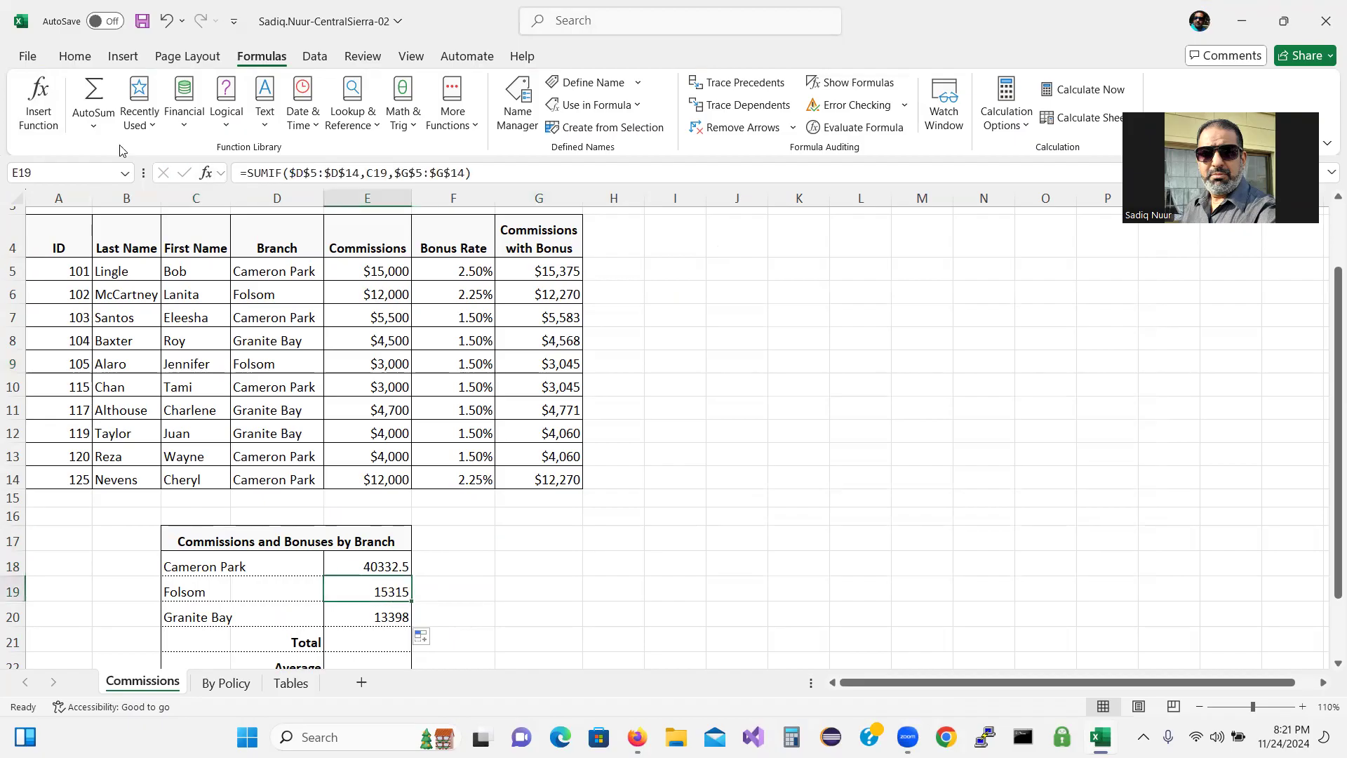
left_click(40, 96)
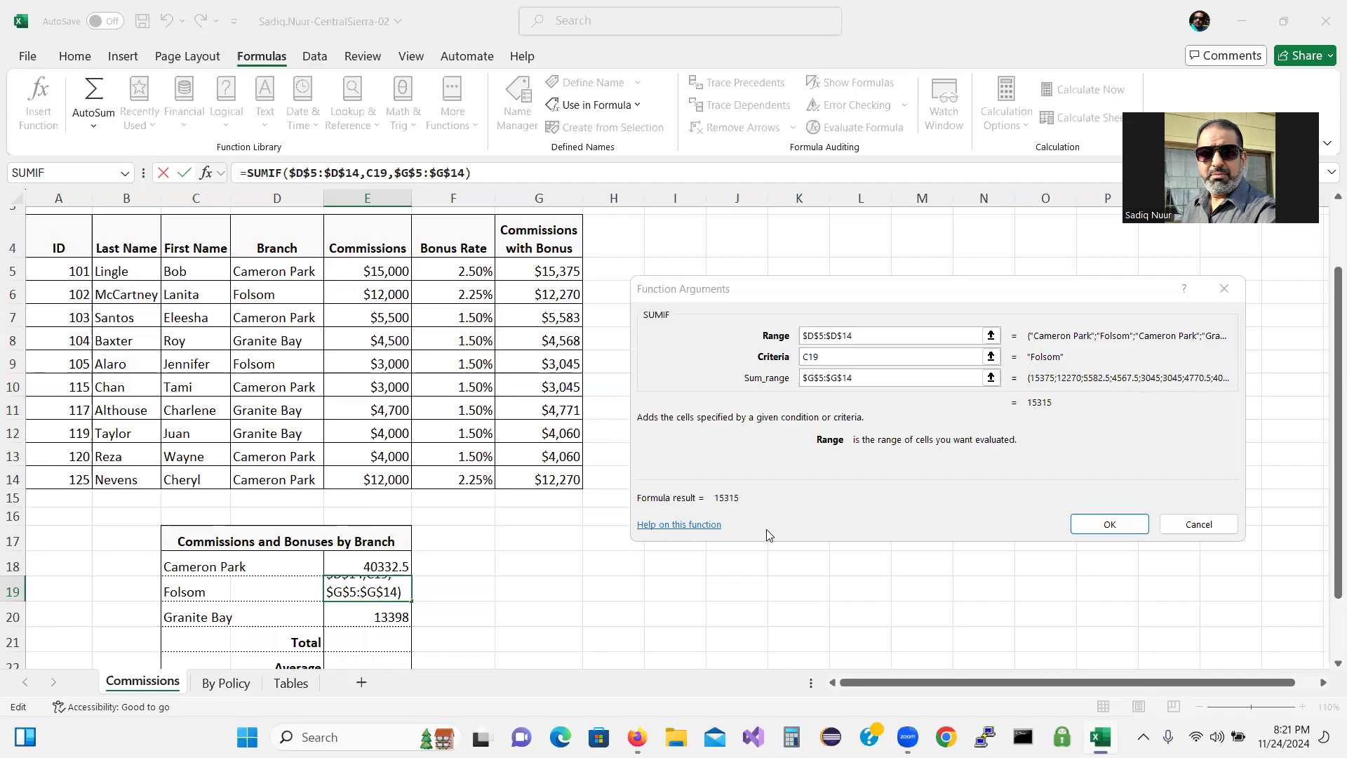
left_click(1109, 524)
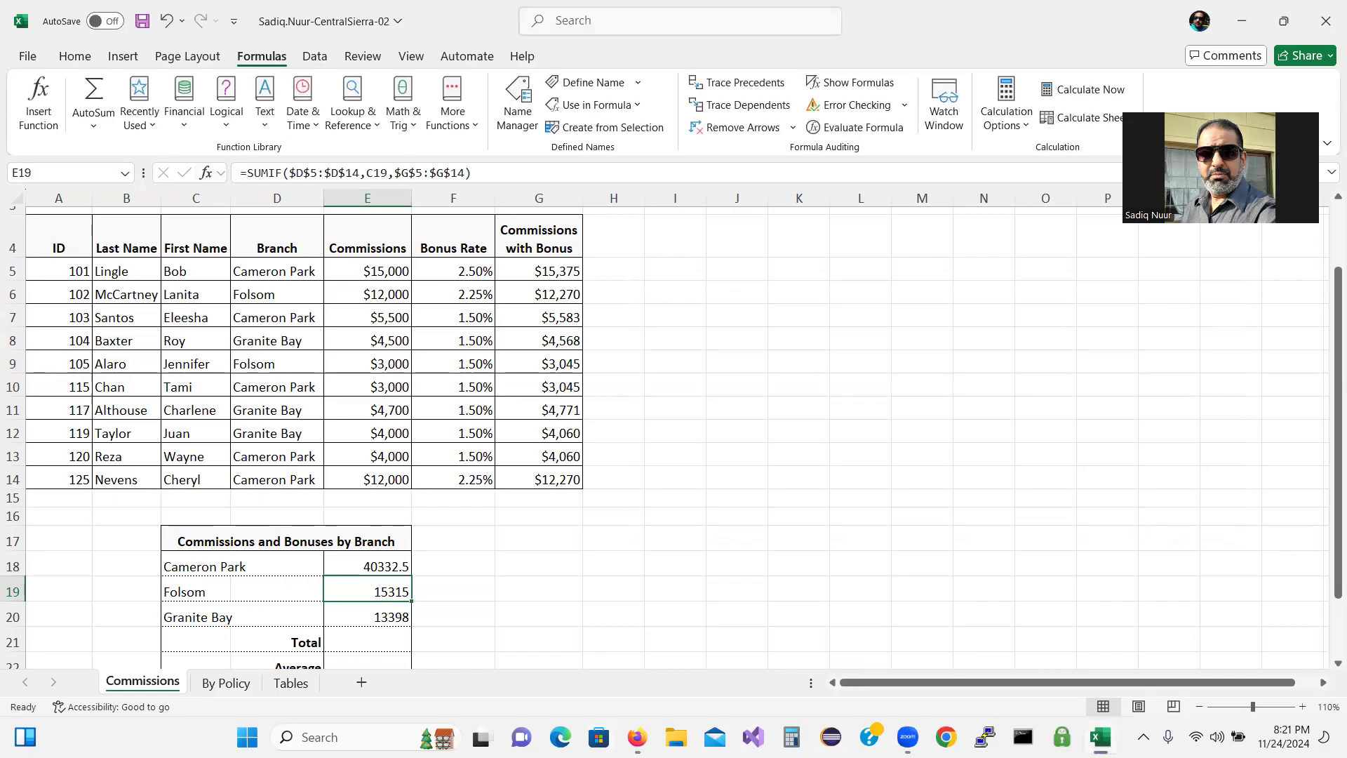
Switch to SIMnet in Firefox and check off instruction 7e about copying the formula to E19:E20.
left_click(636, 736)
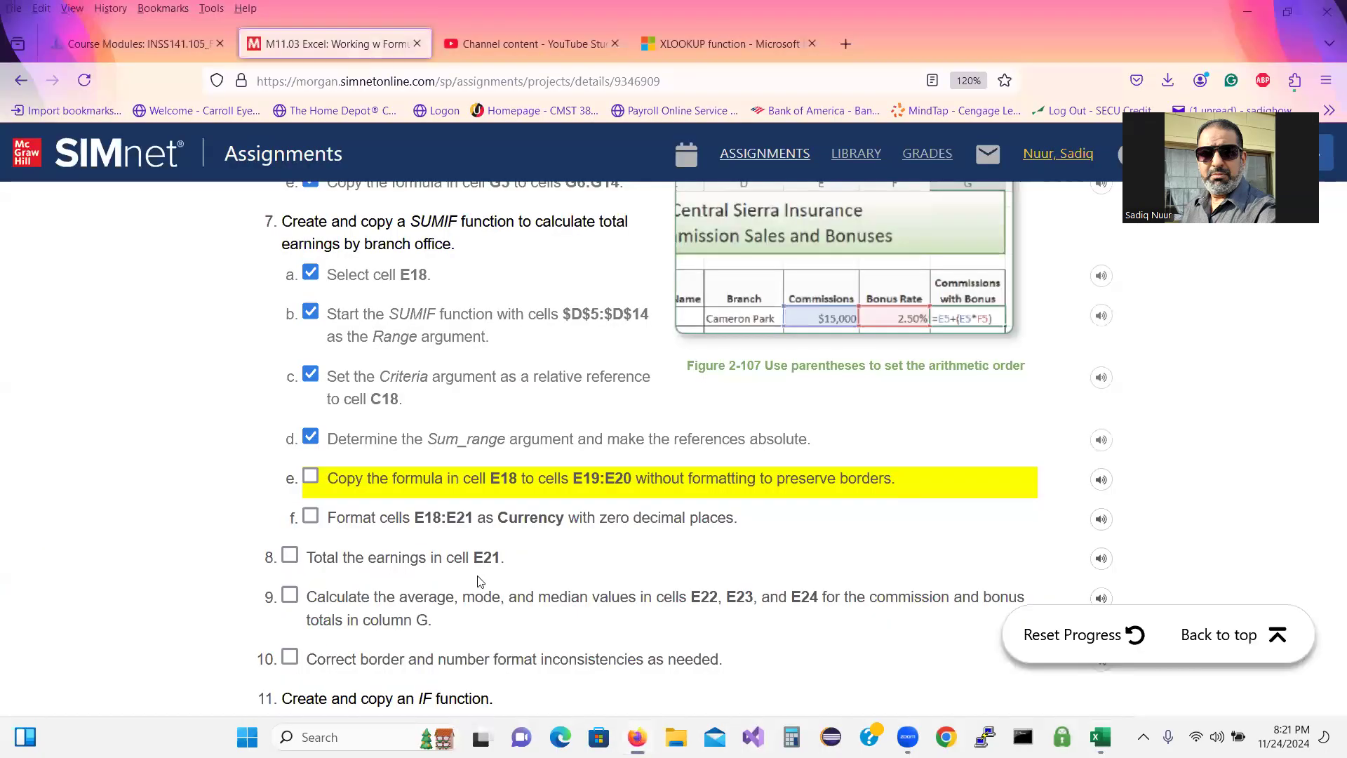
left_click(311, 475)
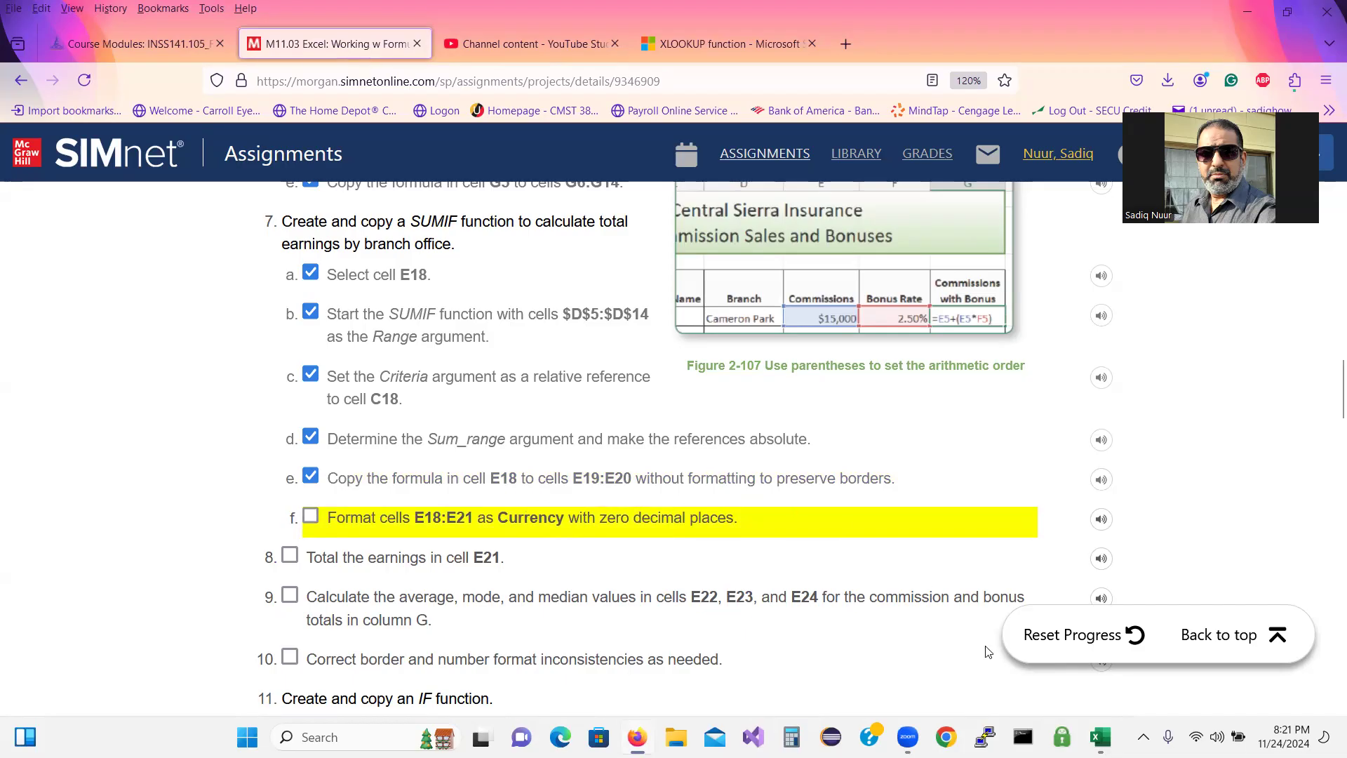
key("alt+Tab")
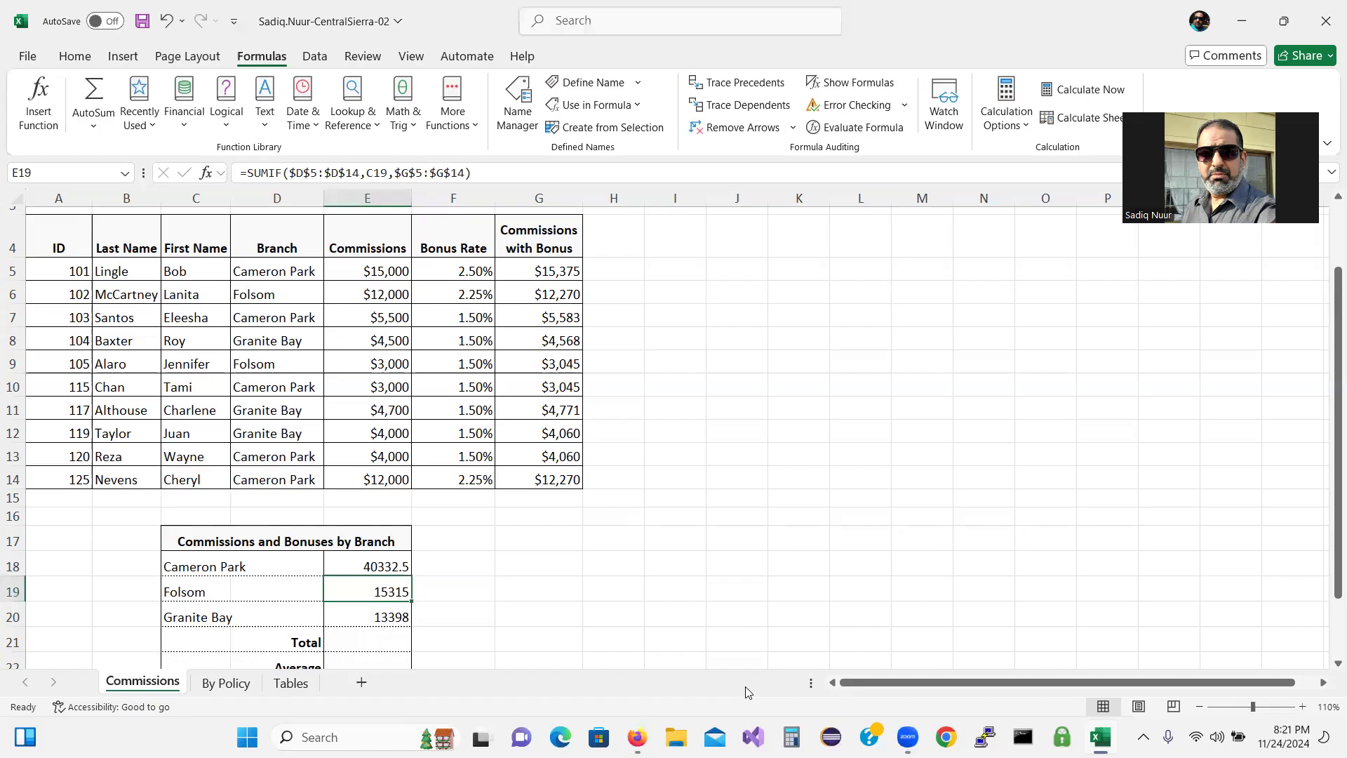
mouse_move(1100, 736)
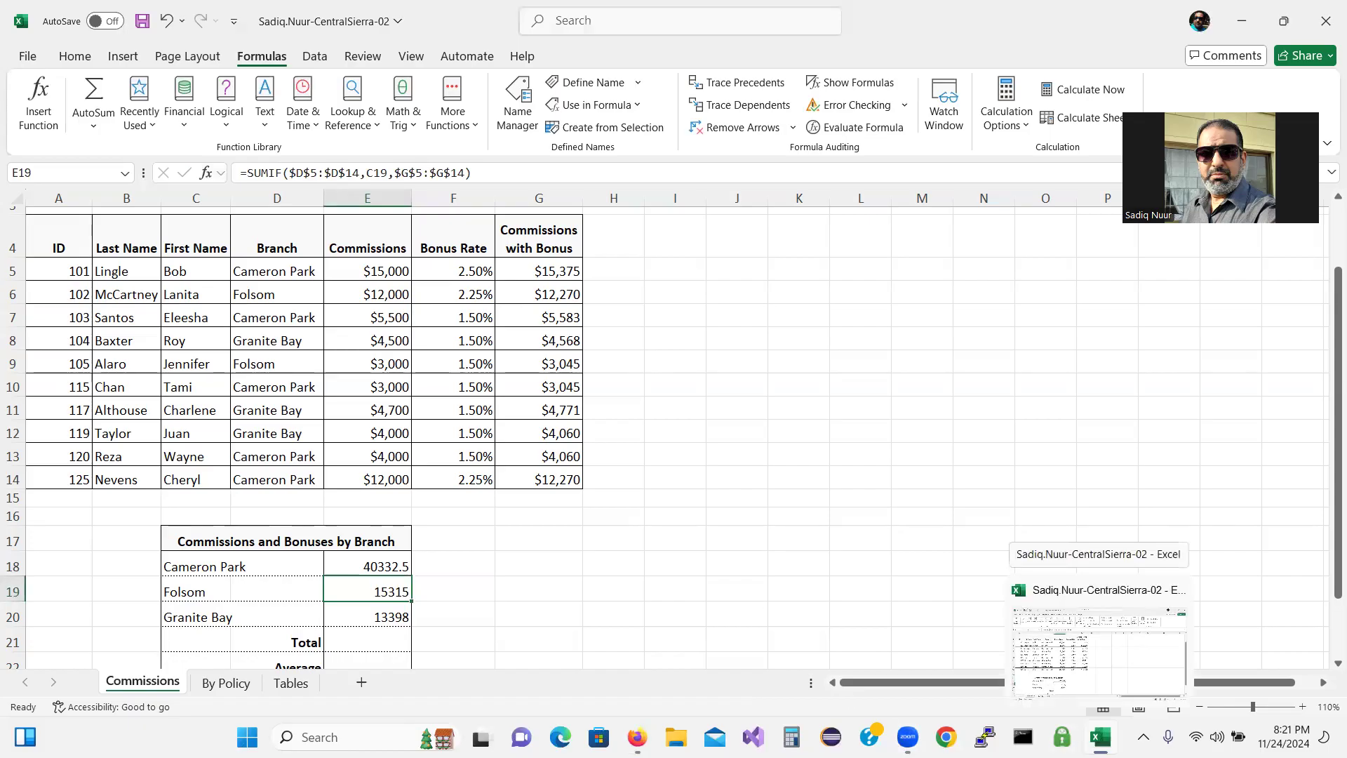
left_click(1100, 737)
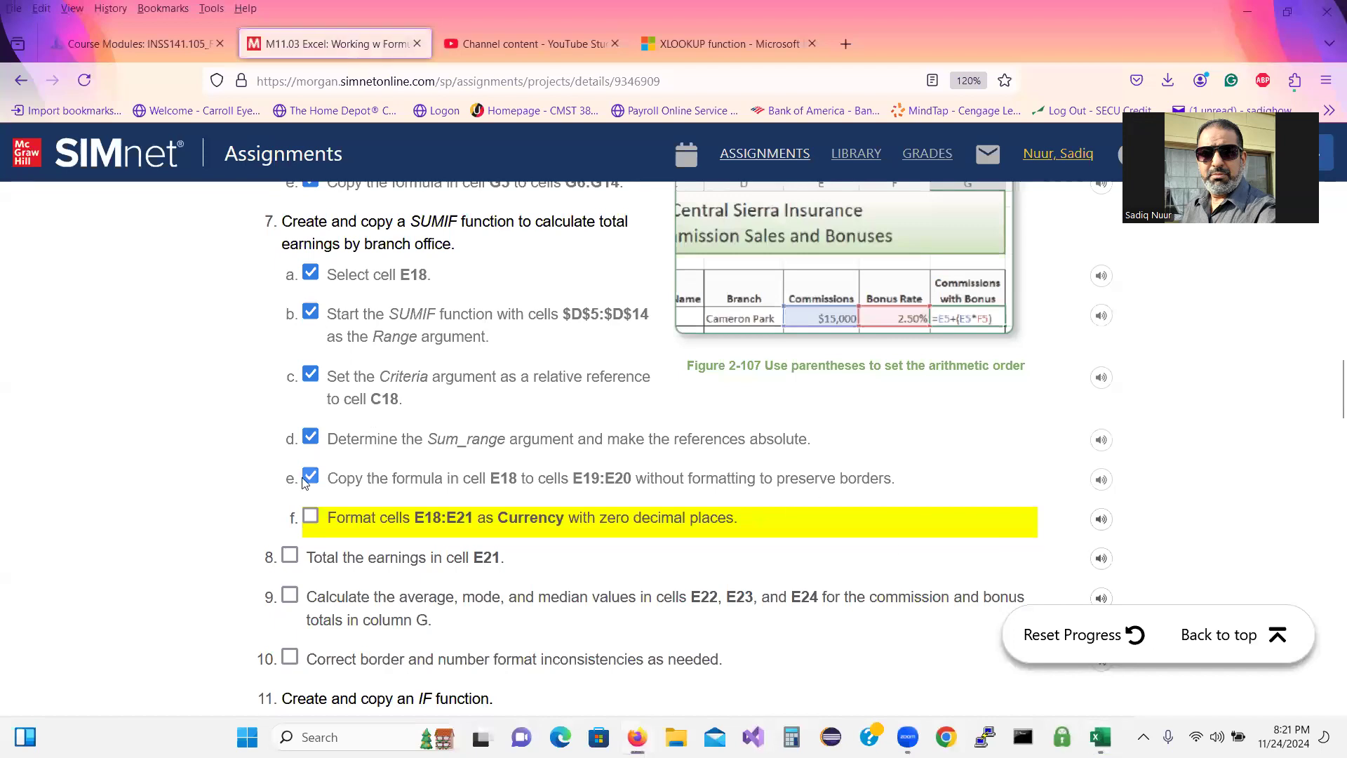
Check off instruction 7f about Currency formatting of E18:E21 and read instructions 8 to 11.
left_click(309, 517)
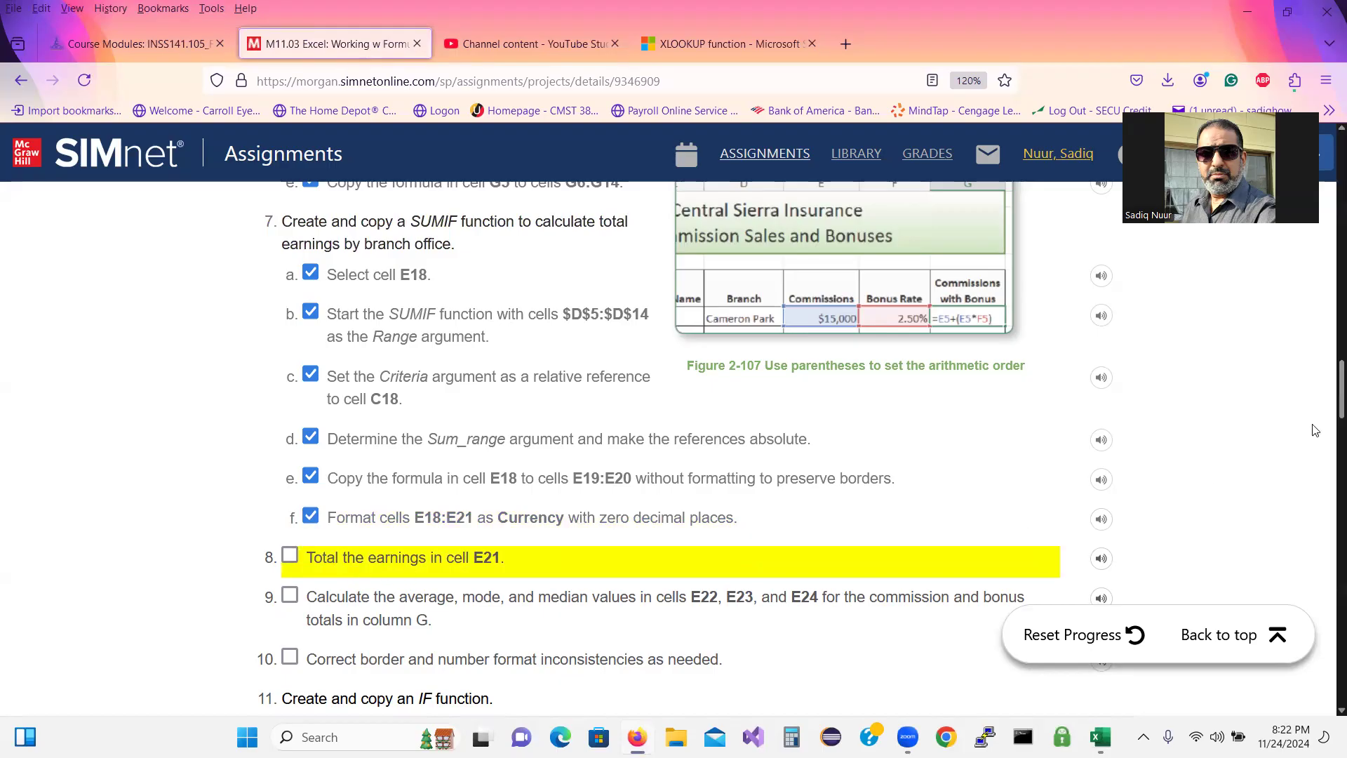
scroll(1328, 421, "down", 3)
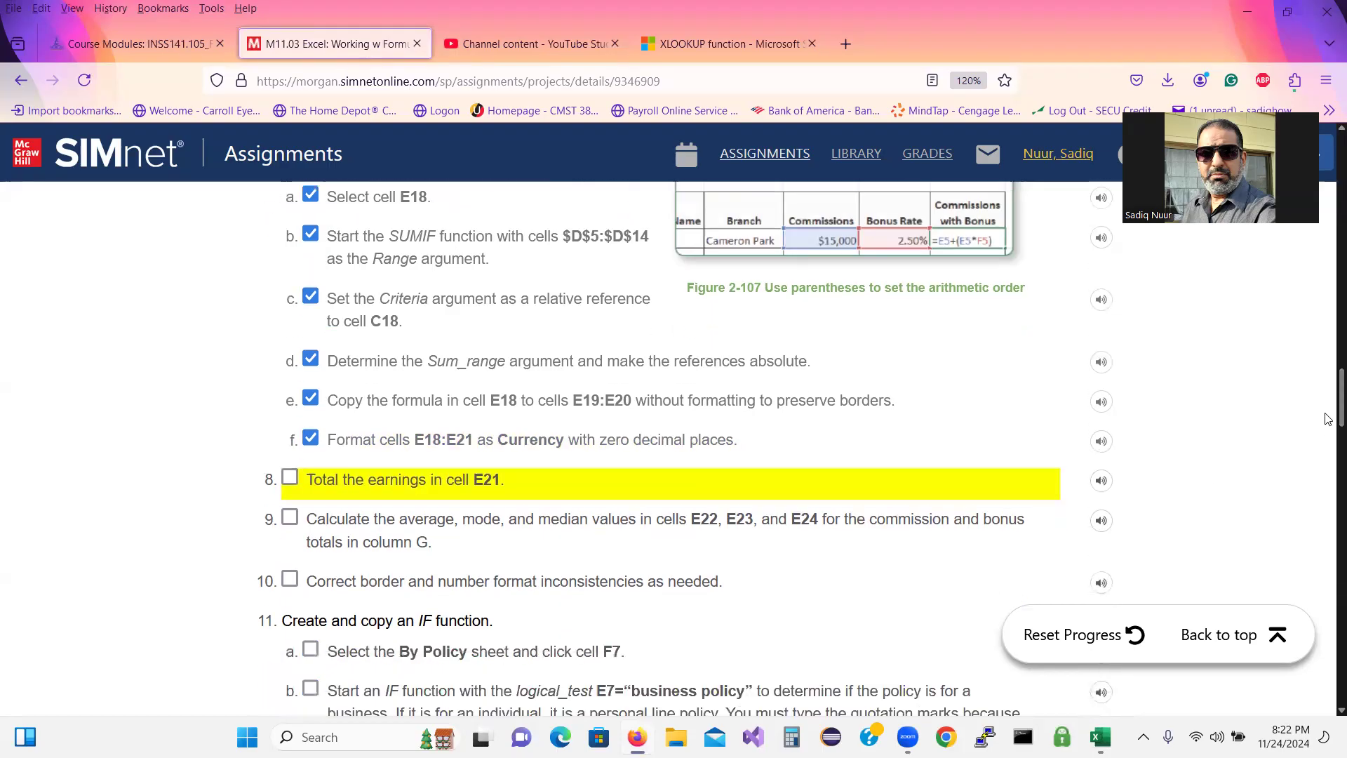
scroll(1327, 435, "down", 2)
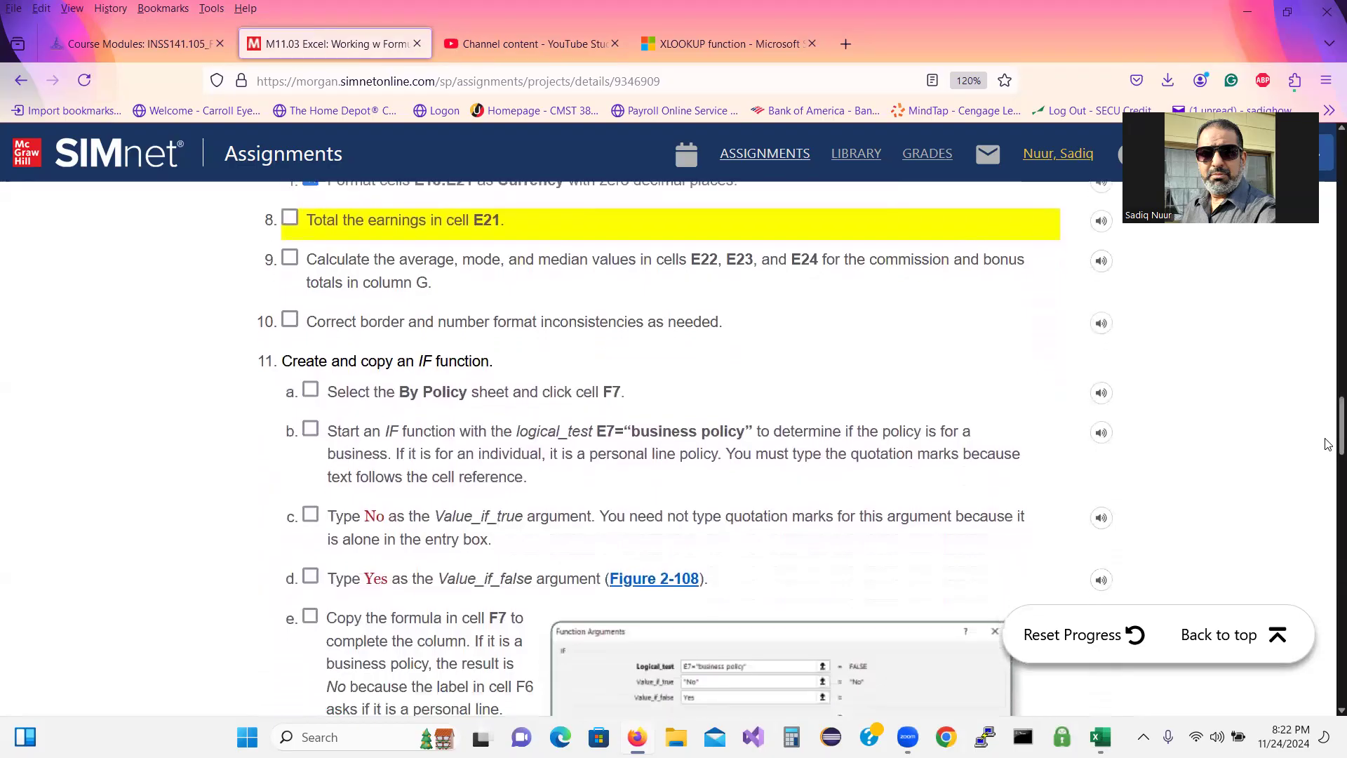
Switch to the Excel workbook and total the branch earnings E18:E20 in cell E21 with SUM.
mouse_move(1100, 736)
left_click(1098, 656)
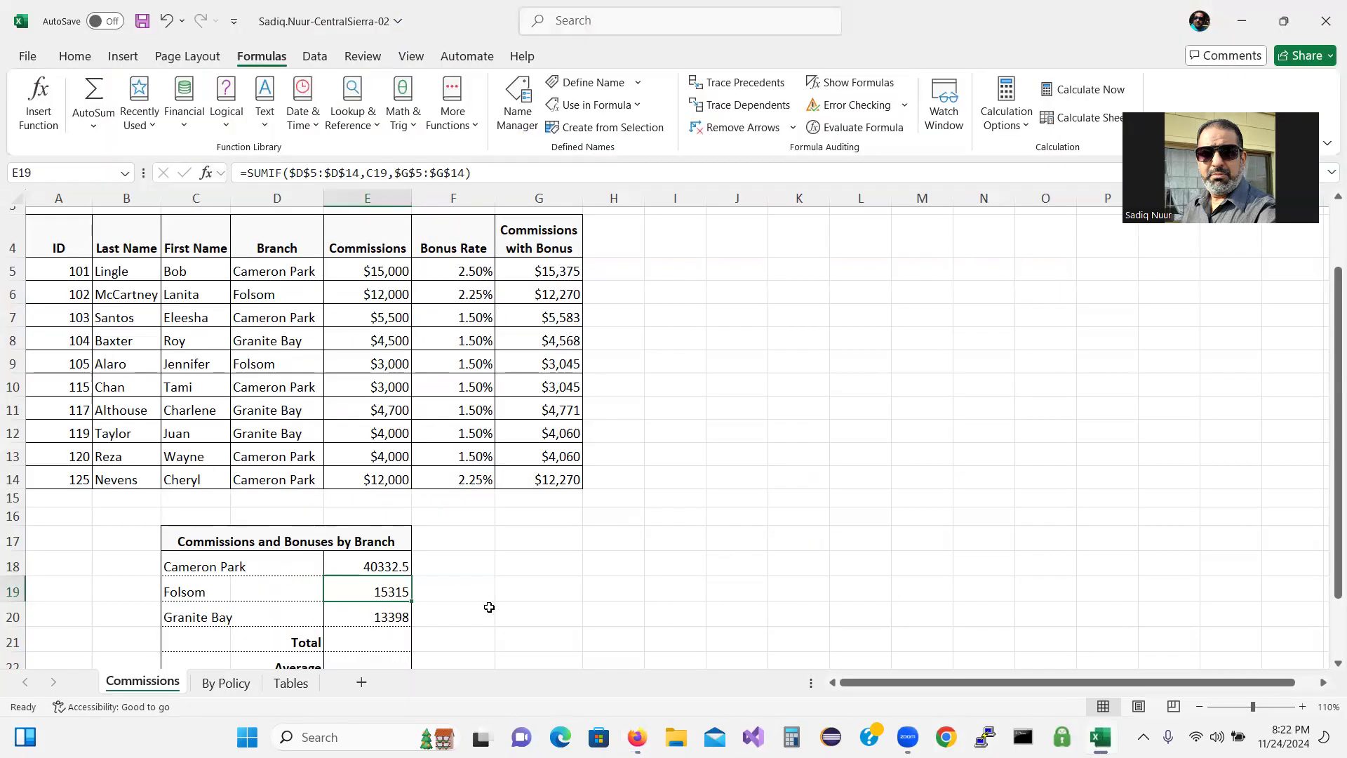
left_click(383, 646)
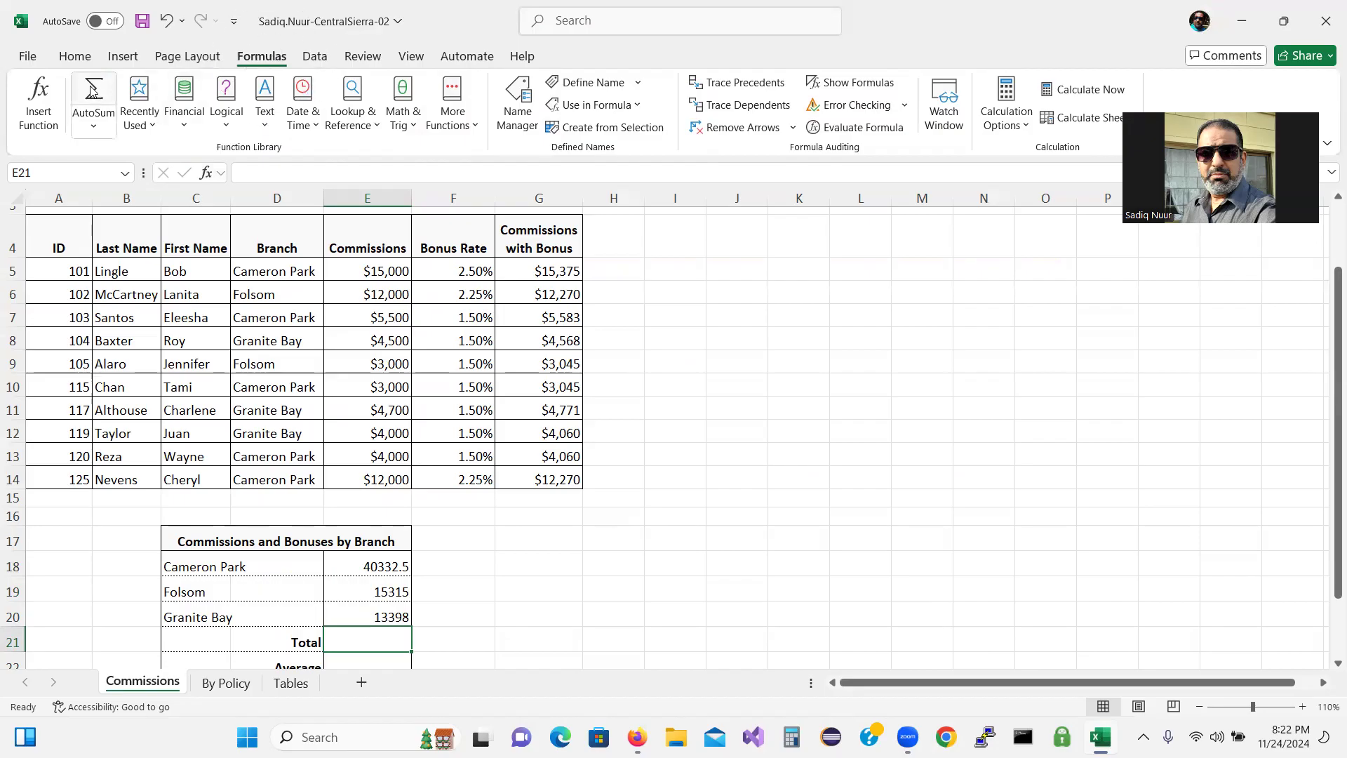
left_click(94, 128)
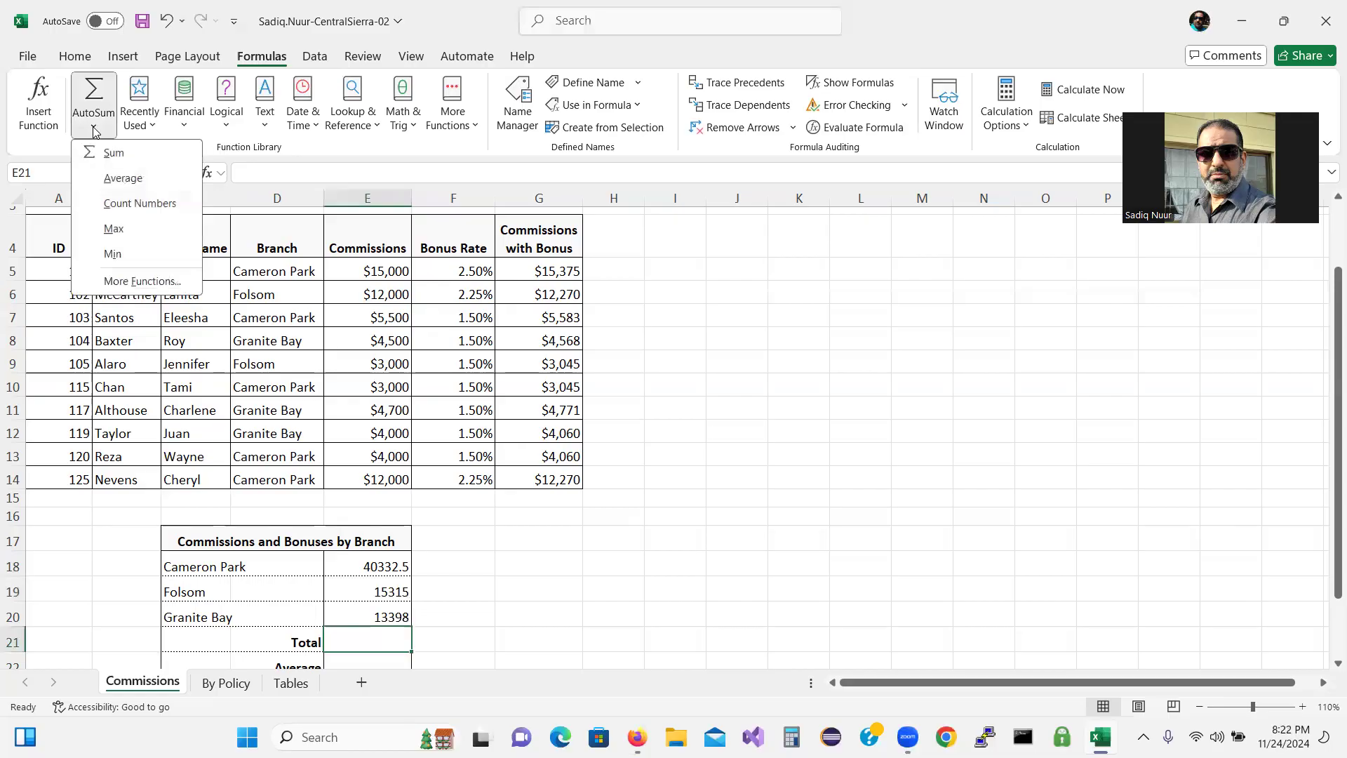
left_click(116, 155)
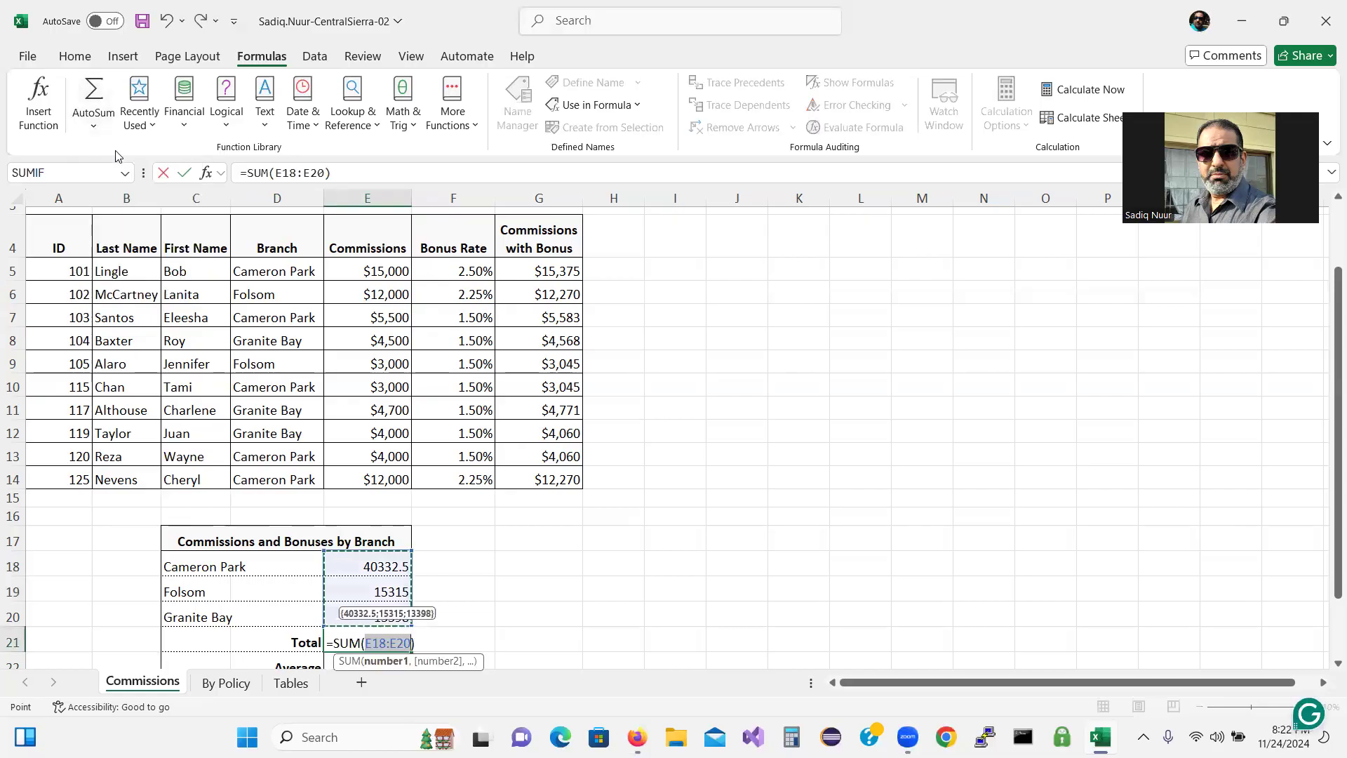
key("Return")
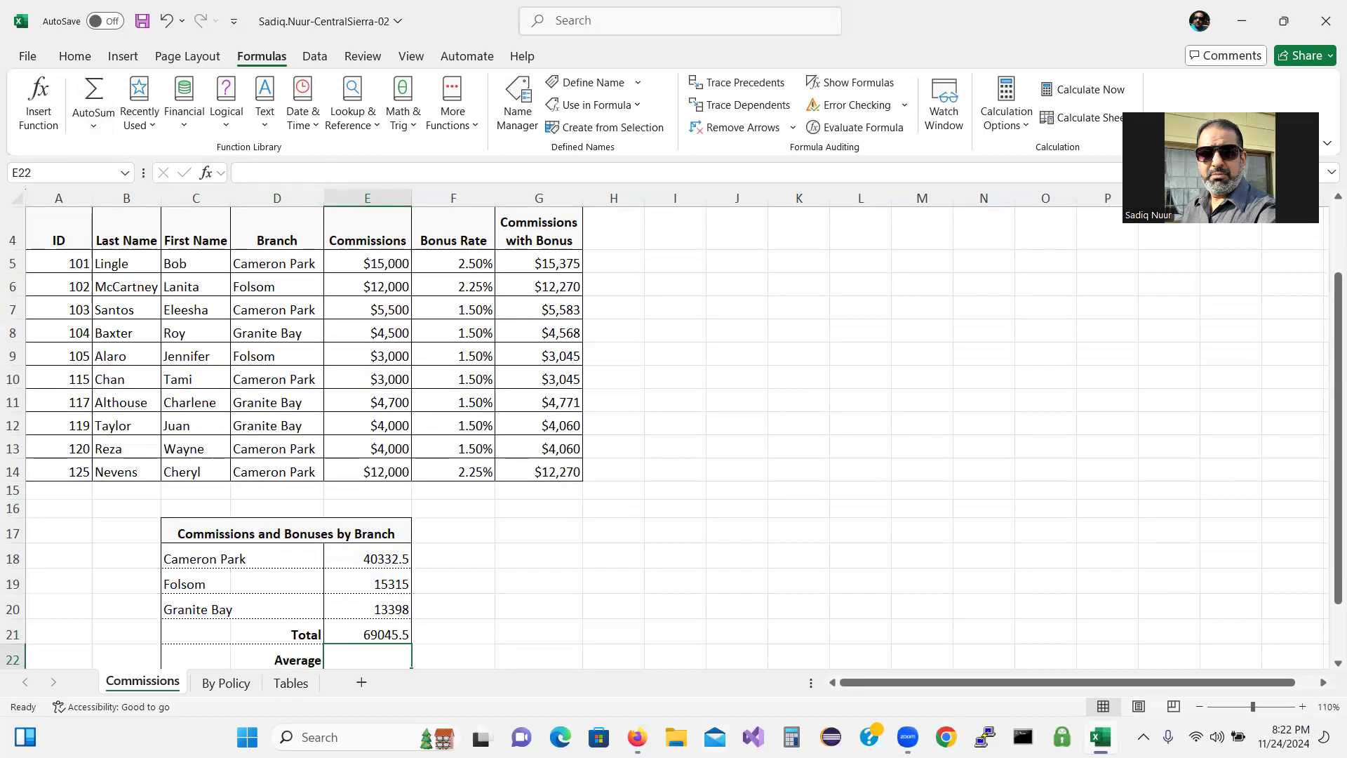
Recheck instruction 9 in SIMnet in Firefox, then average the commission and bonus totals G5:G14 in Excel cell E22.
mouse_move(636, 737)
left_click(636, 653)
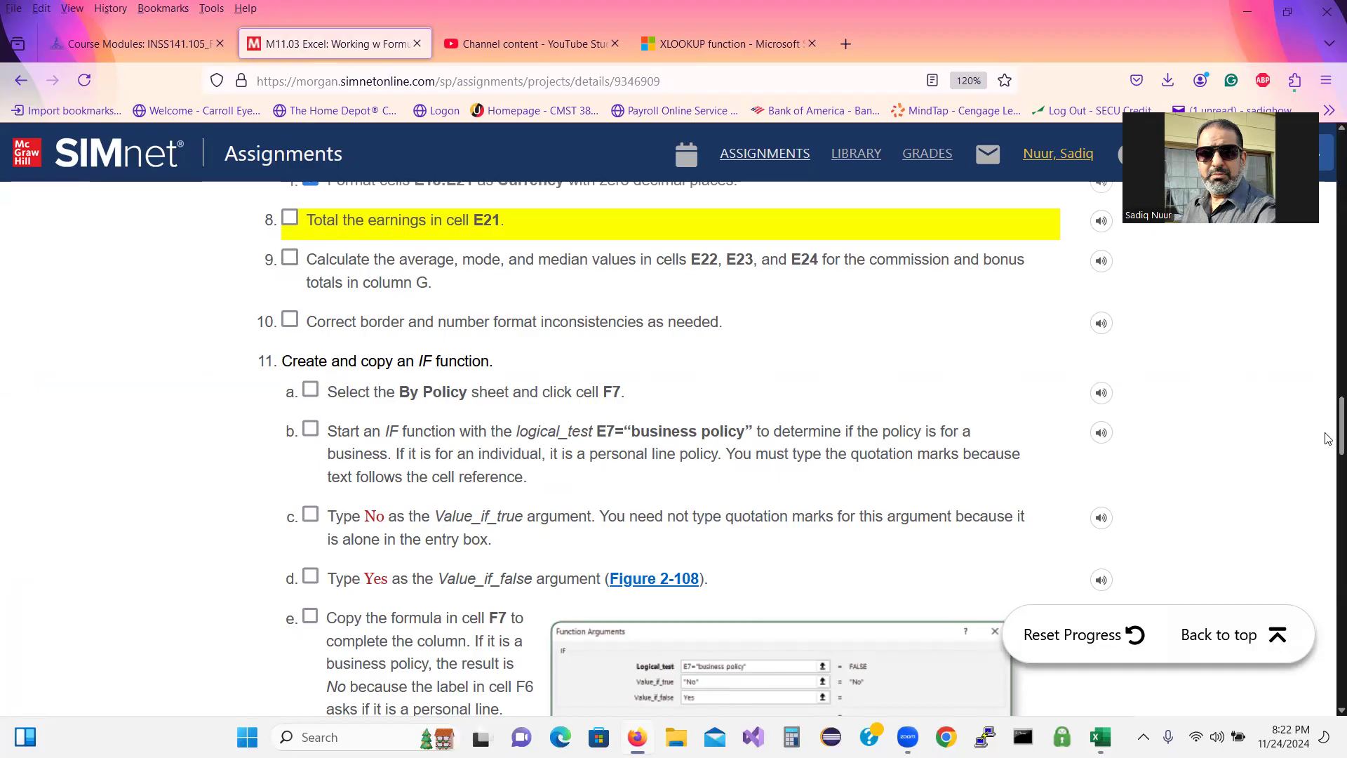
mouse_move(1099, 737)
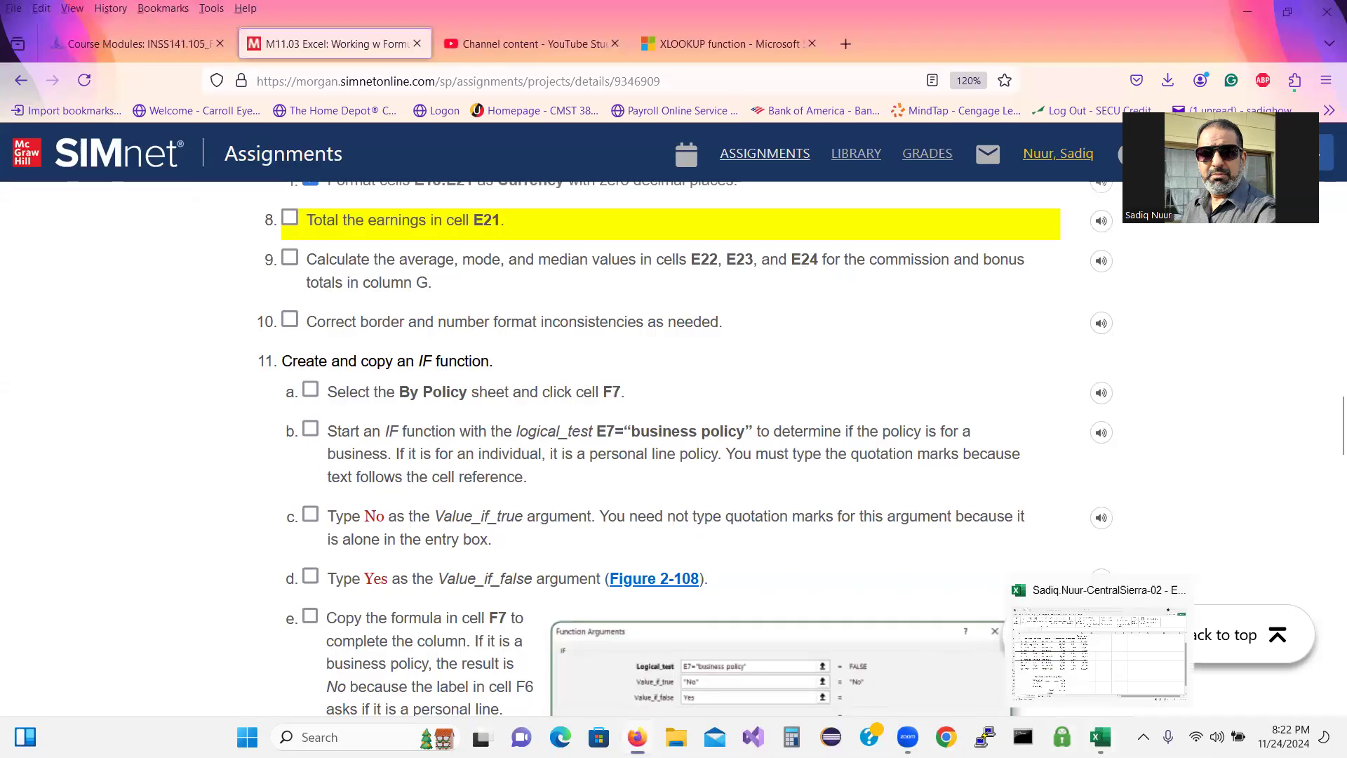
left_click(1098, 656)
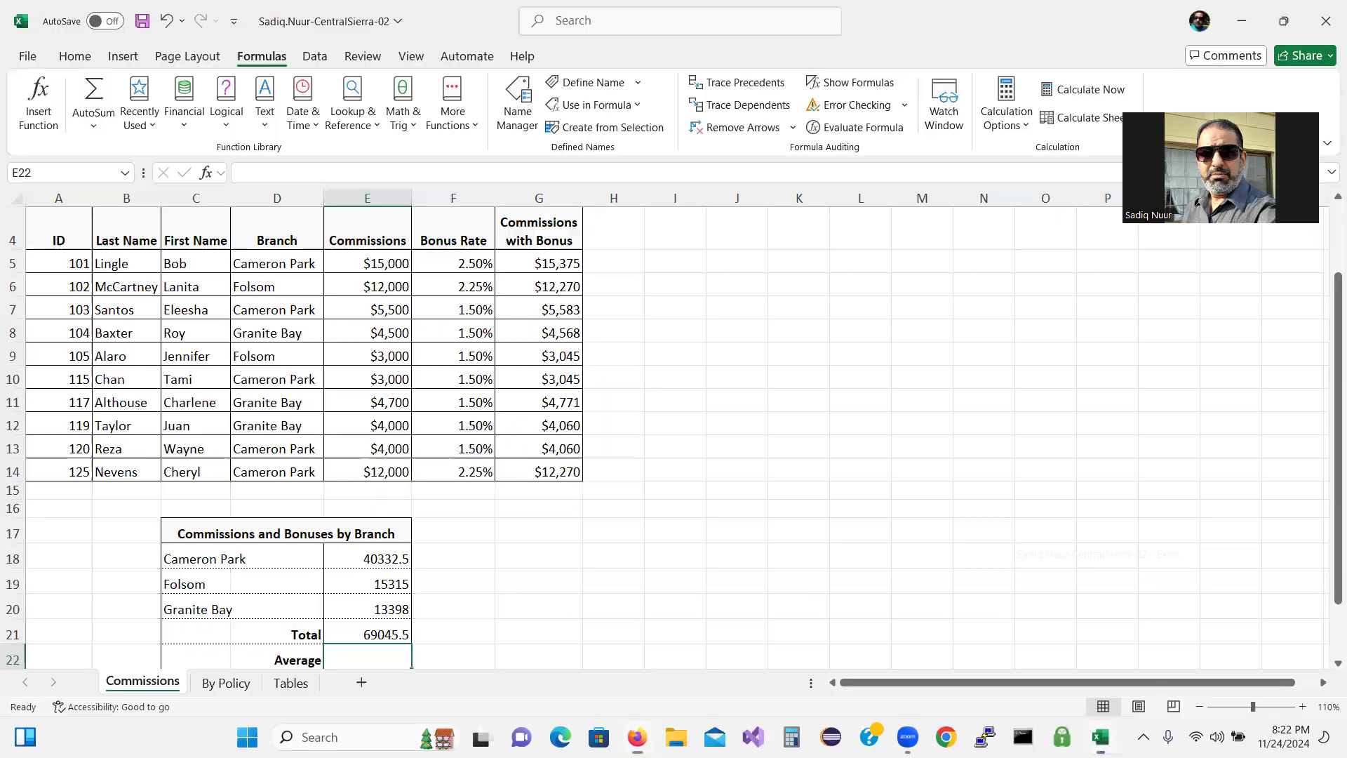
left_click_drag(1328, 451, 1327, 475)
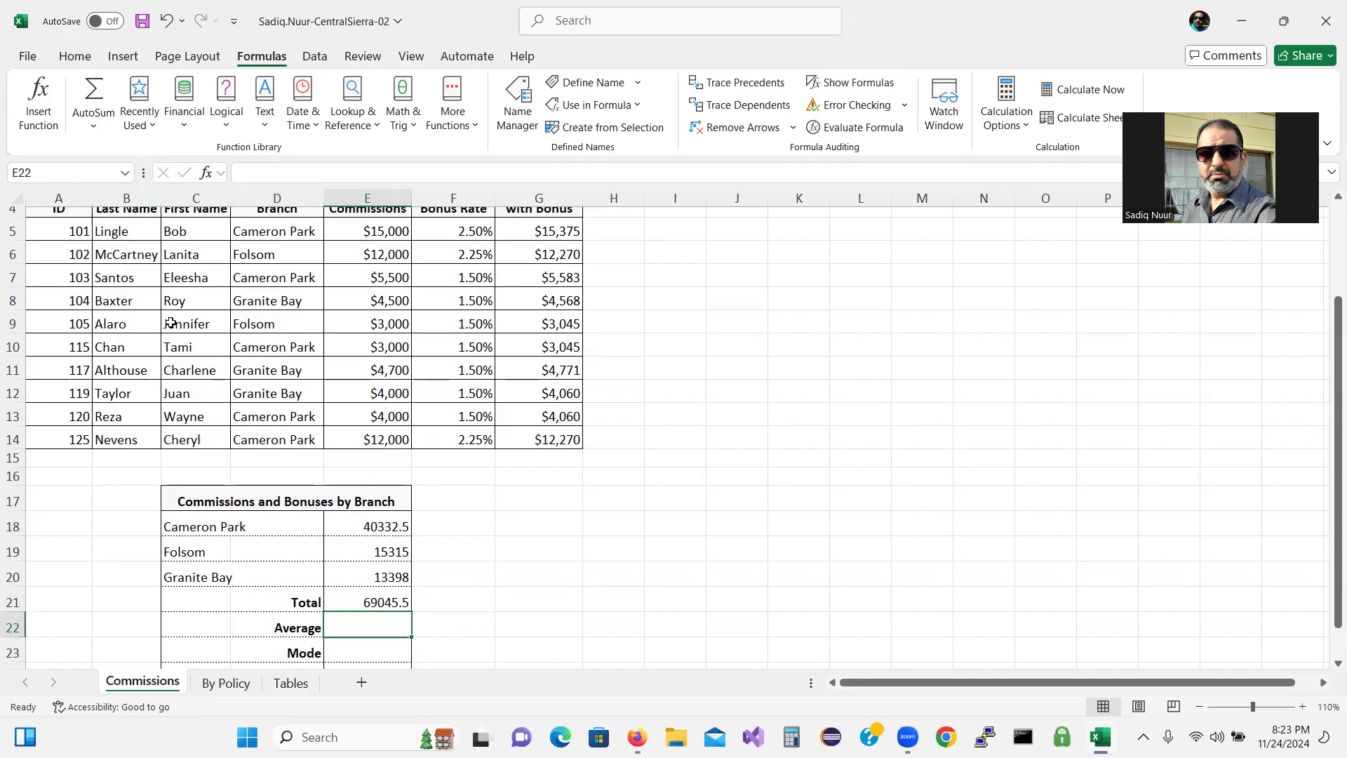
left_click(97, 129)
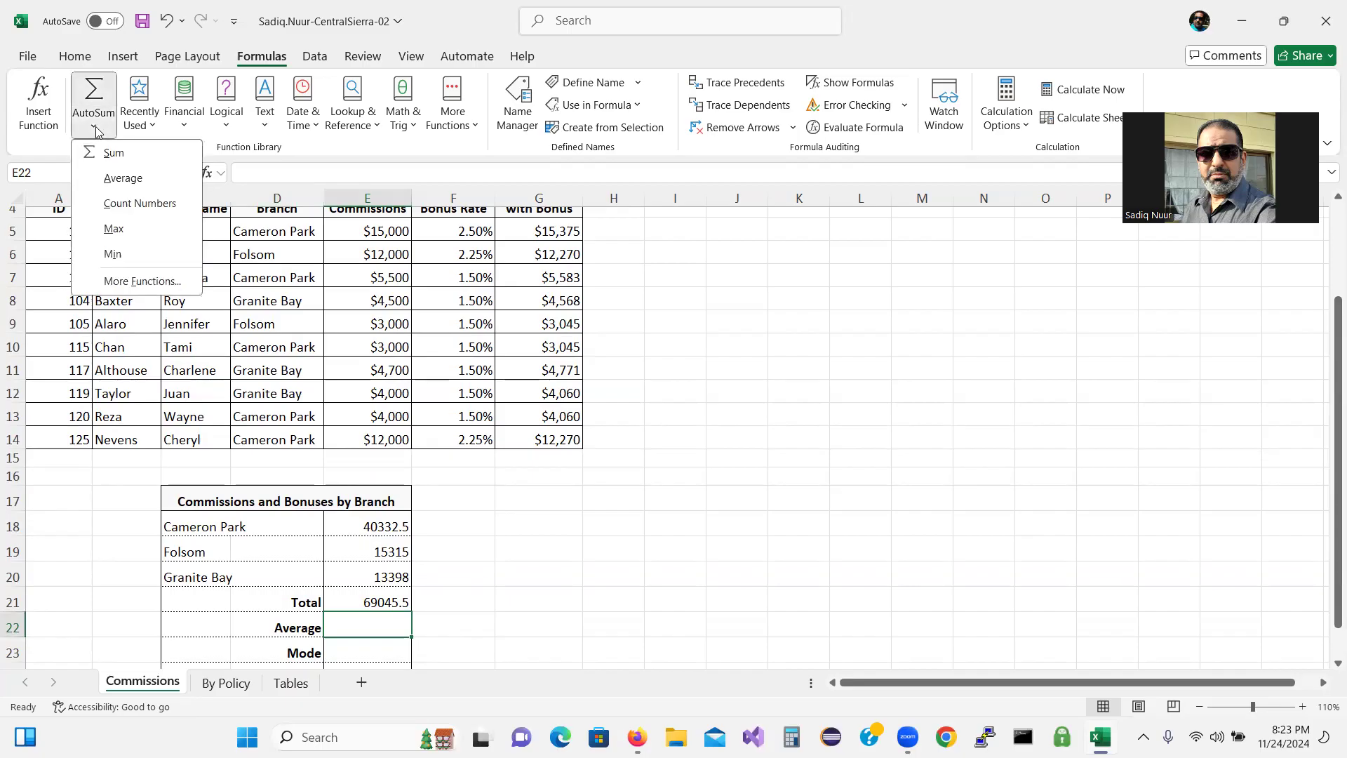
left_click(123, 178)
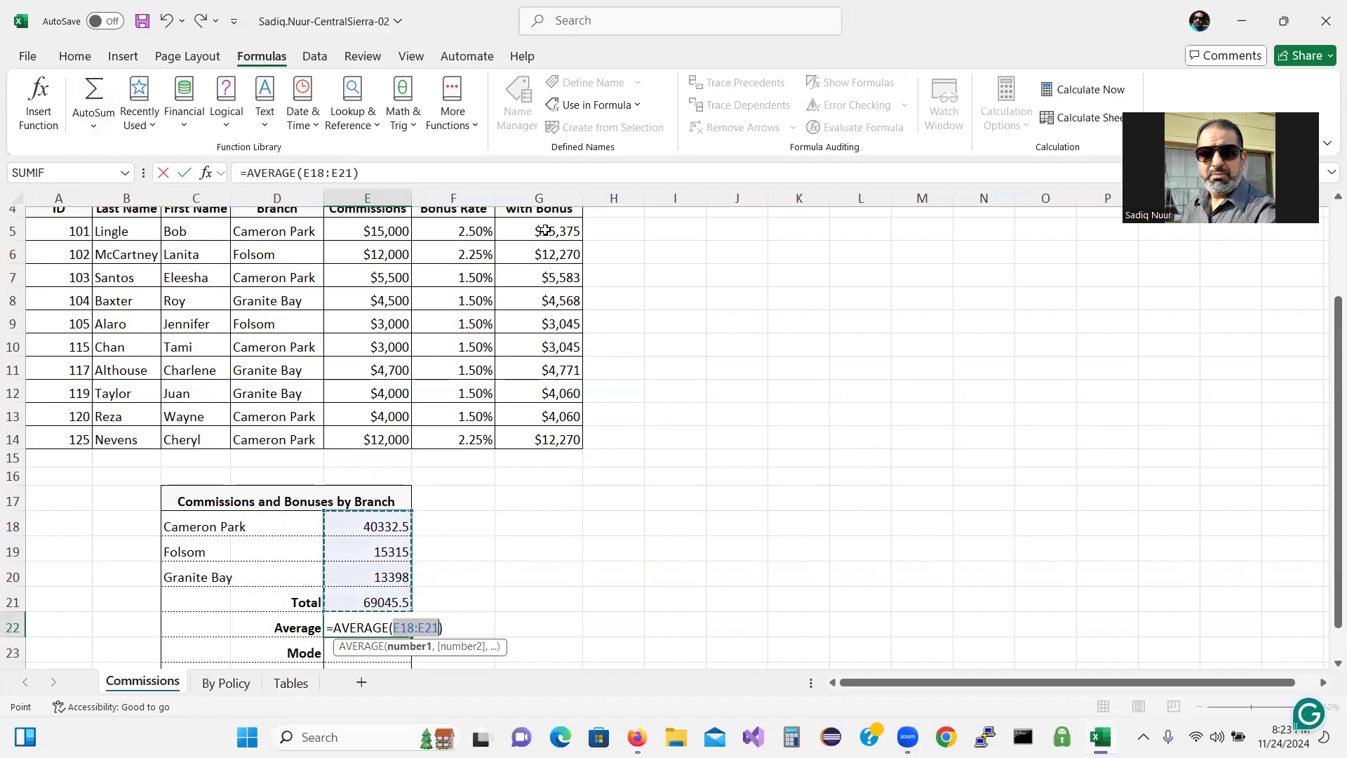
left_click_drag(545, 230, 557, 437)
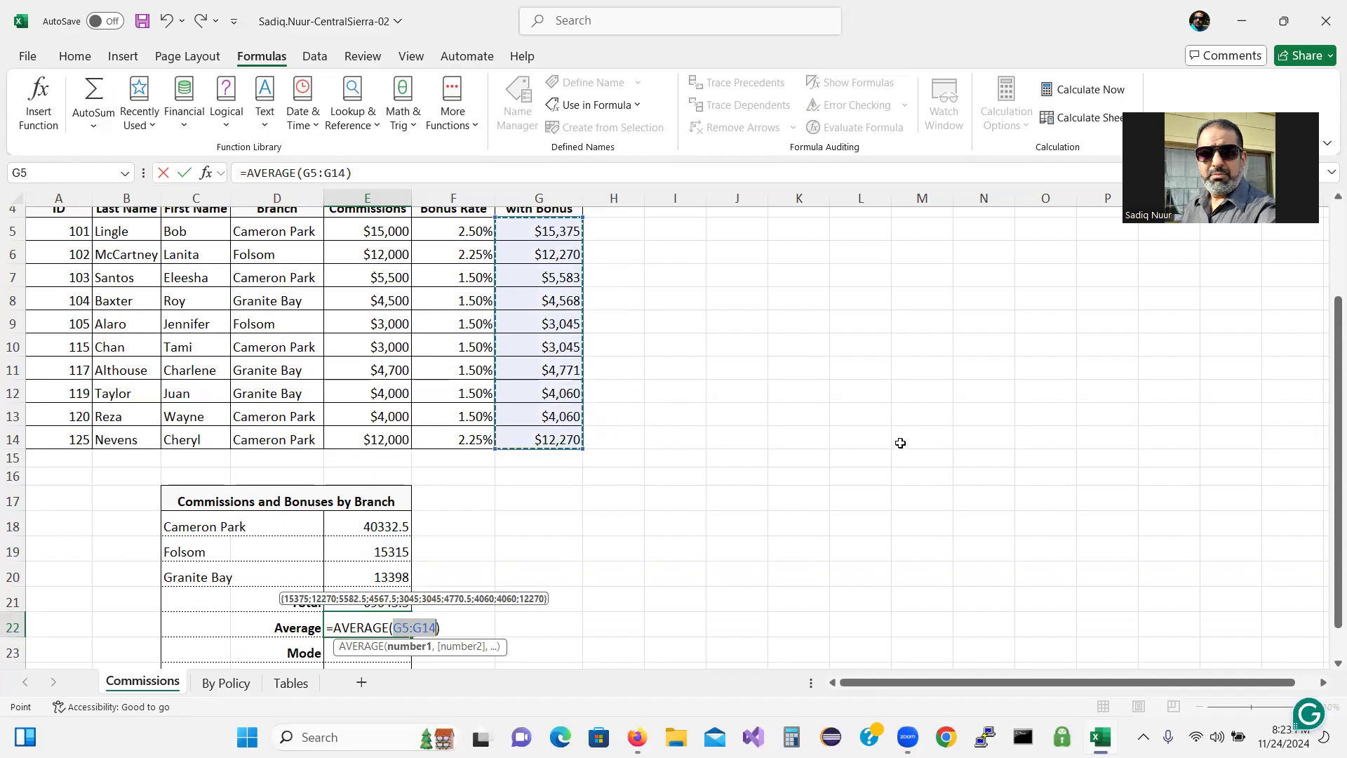
key("Return")
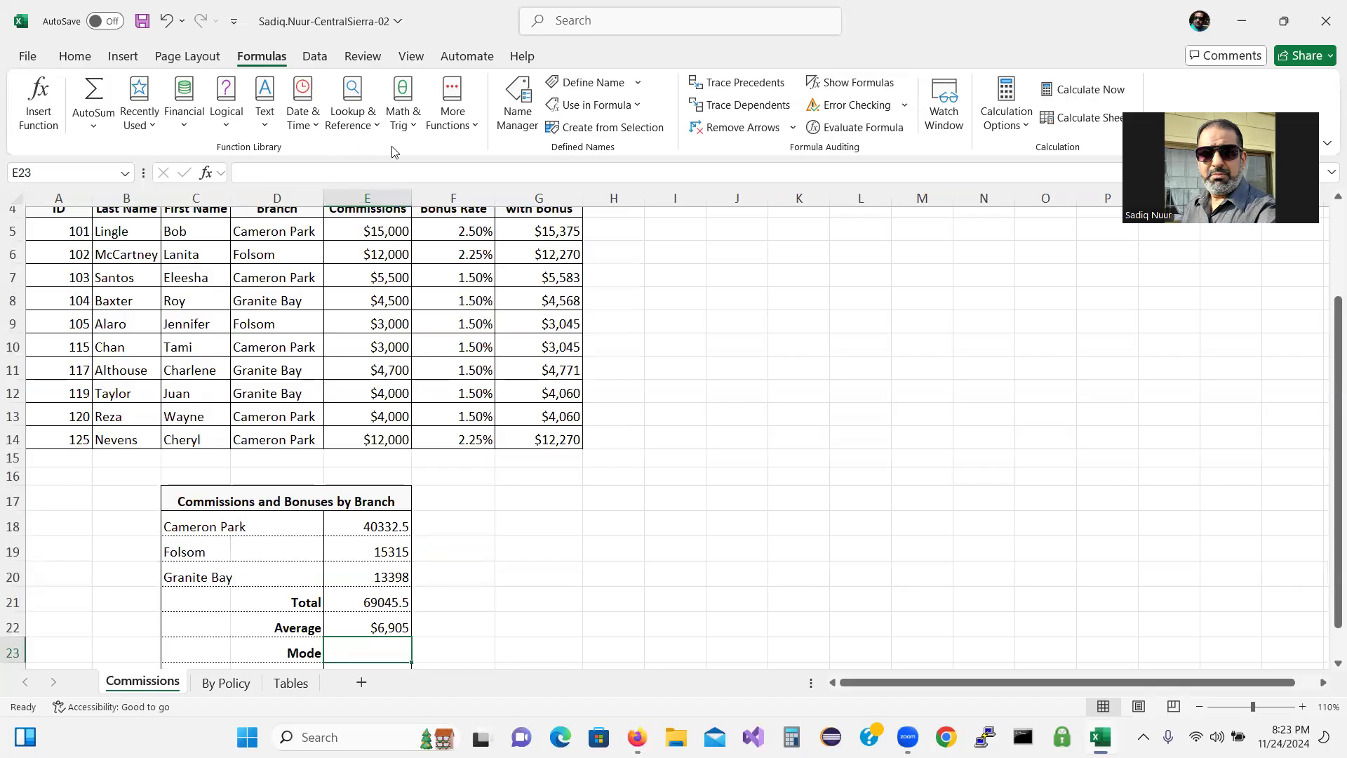
left_click(412, 126)
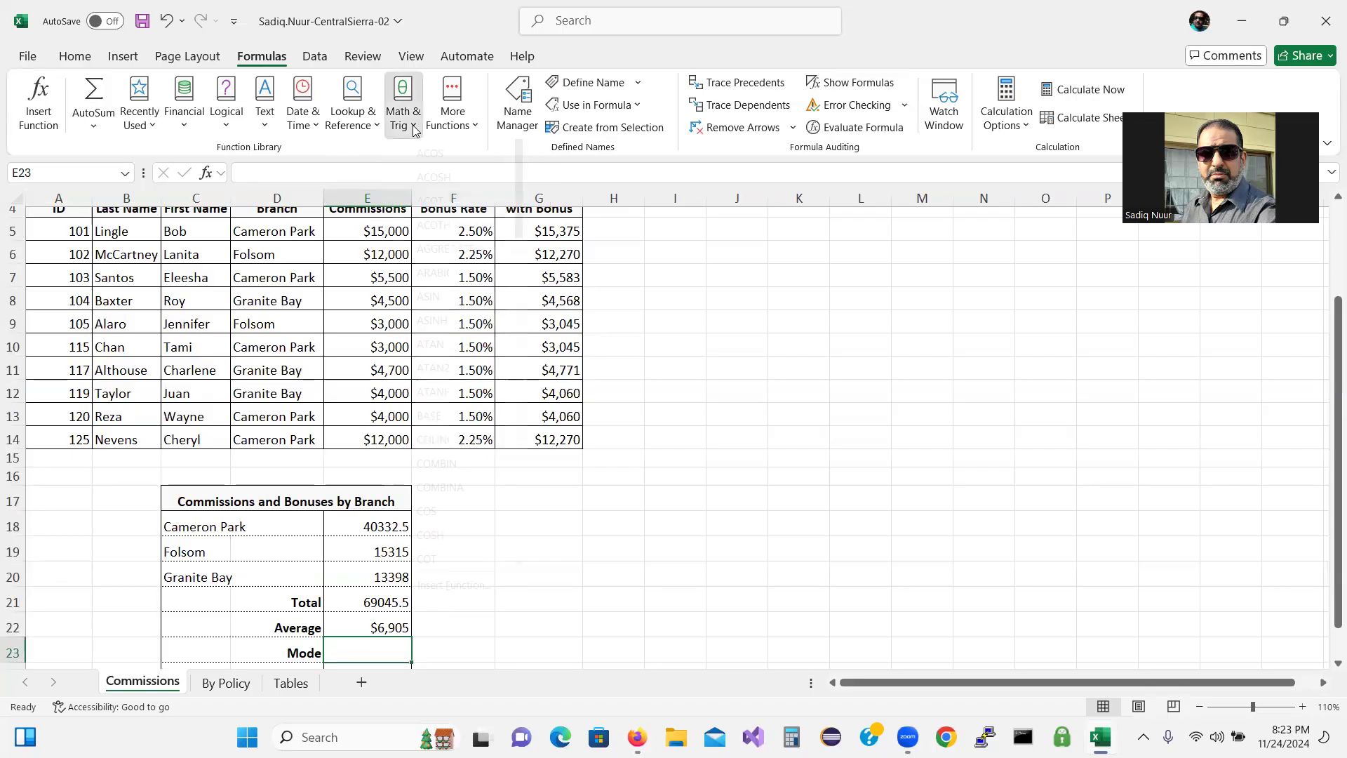
left_click_drag(520, 223, 519, 390)
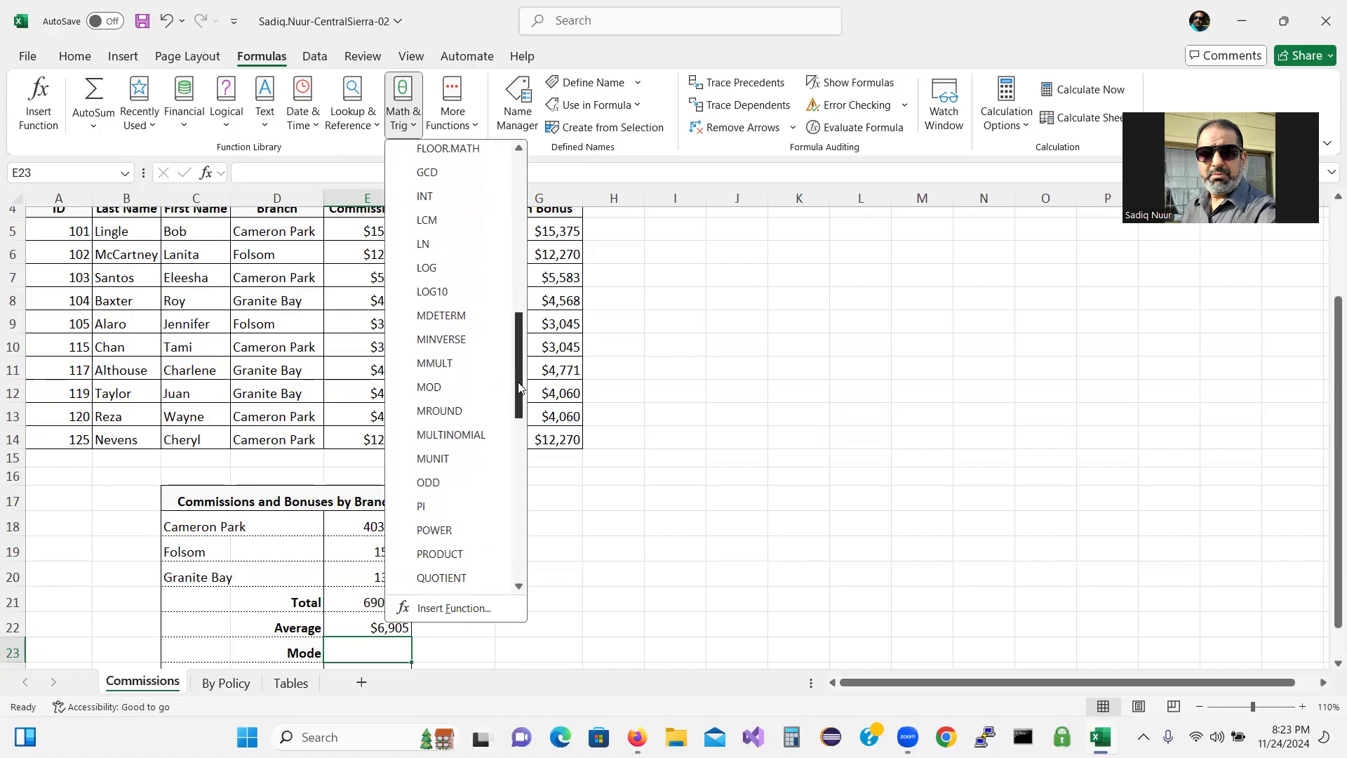
left_click(429, 387)
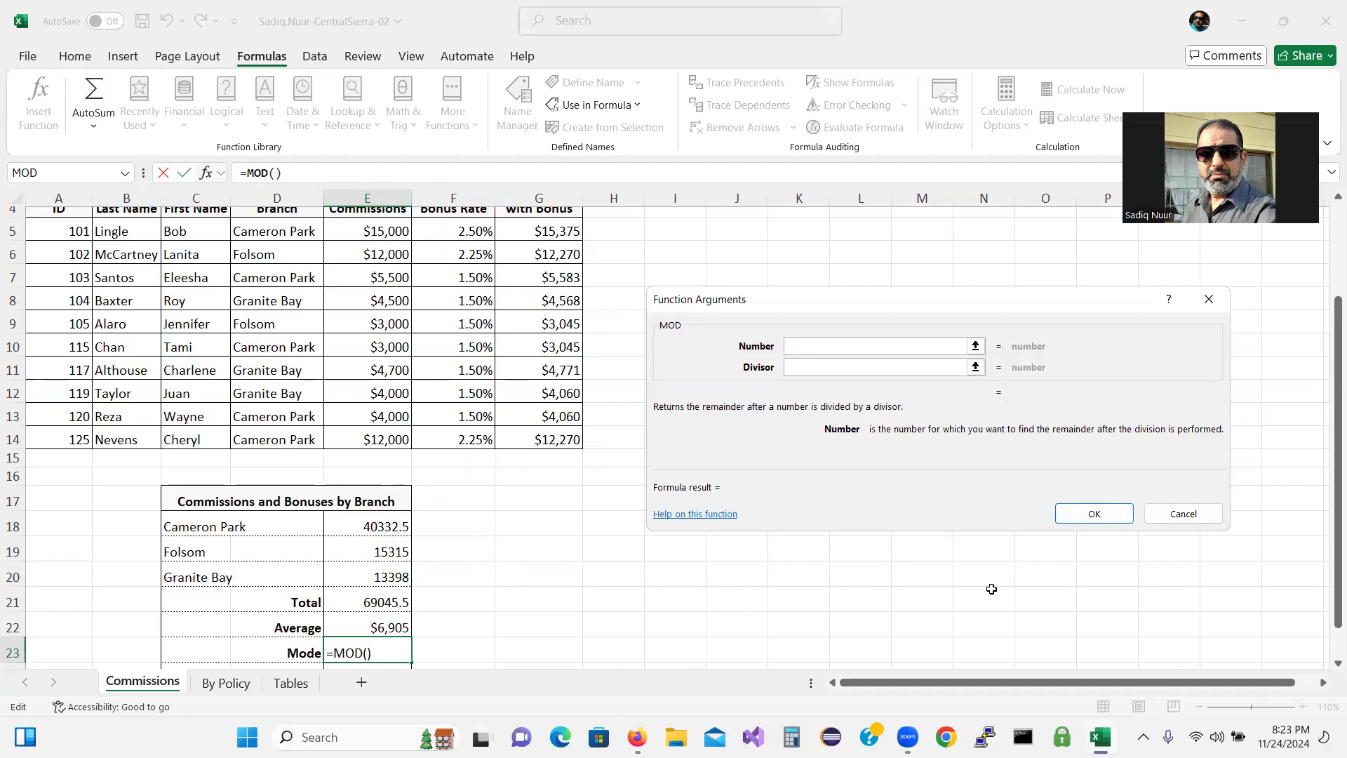
left_click(1177, 523)
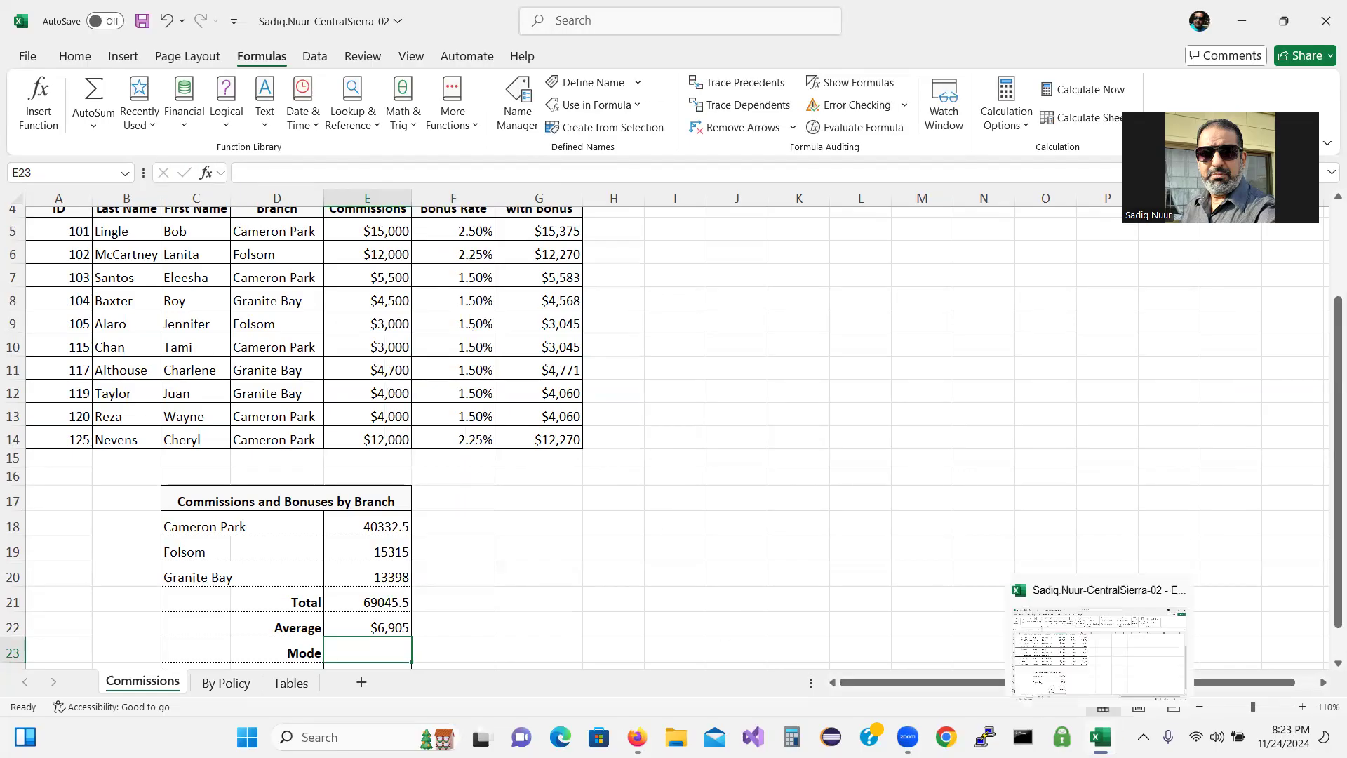
Reread instruction 9 in SIMnet in Firefox, then search Excel's Financial and Math & Trig functions for a mode function.
left_click(1101, 737)
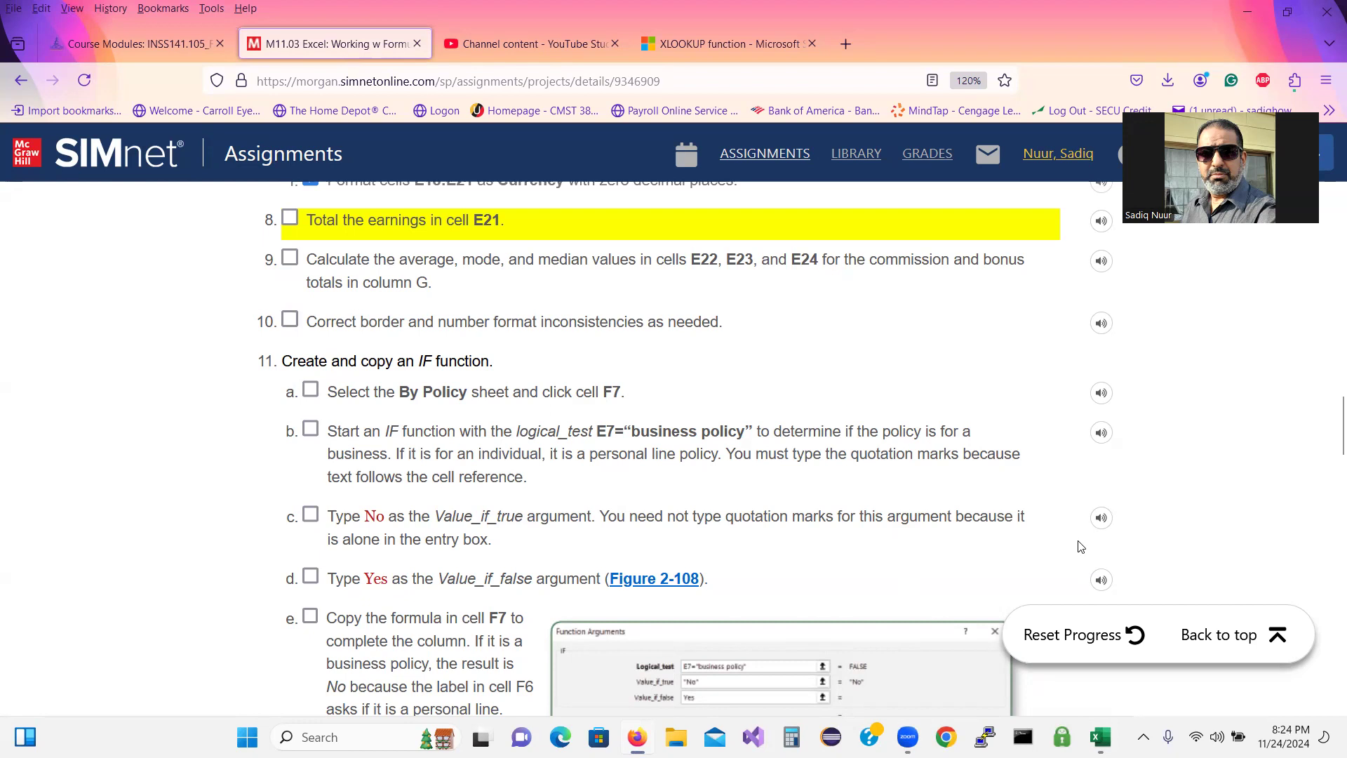
left_click(1100, 737)
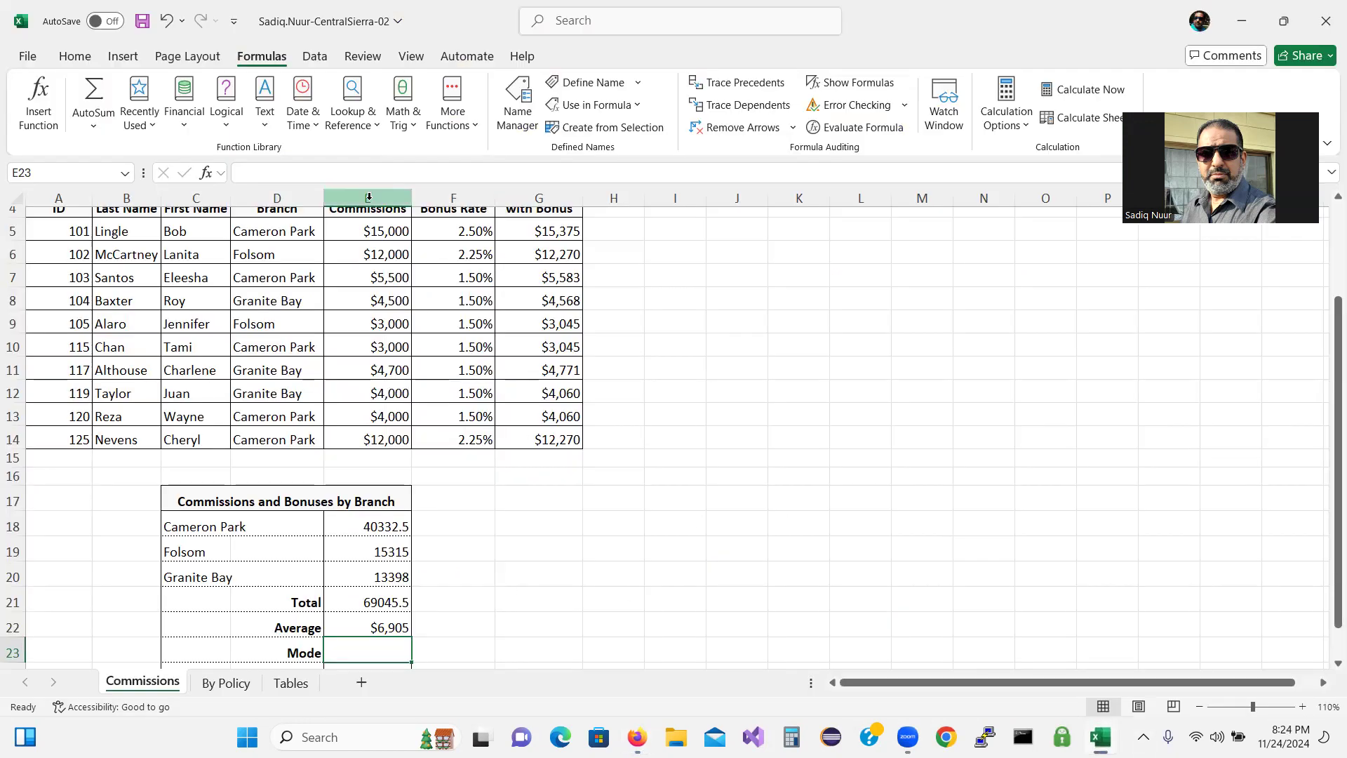
left_click(185, 124)
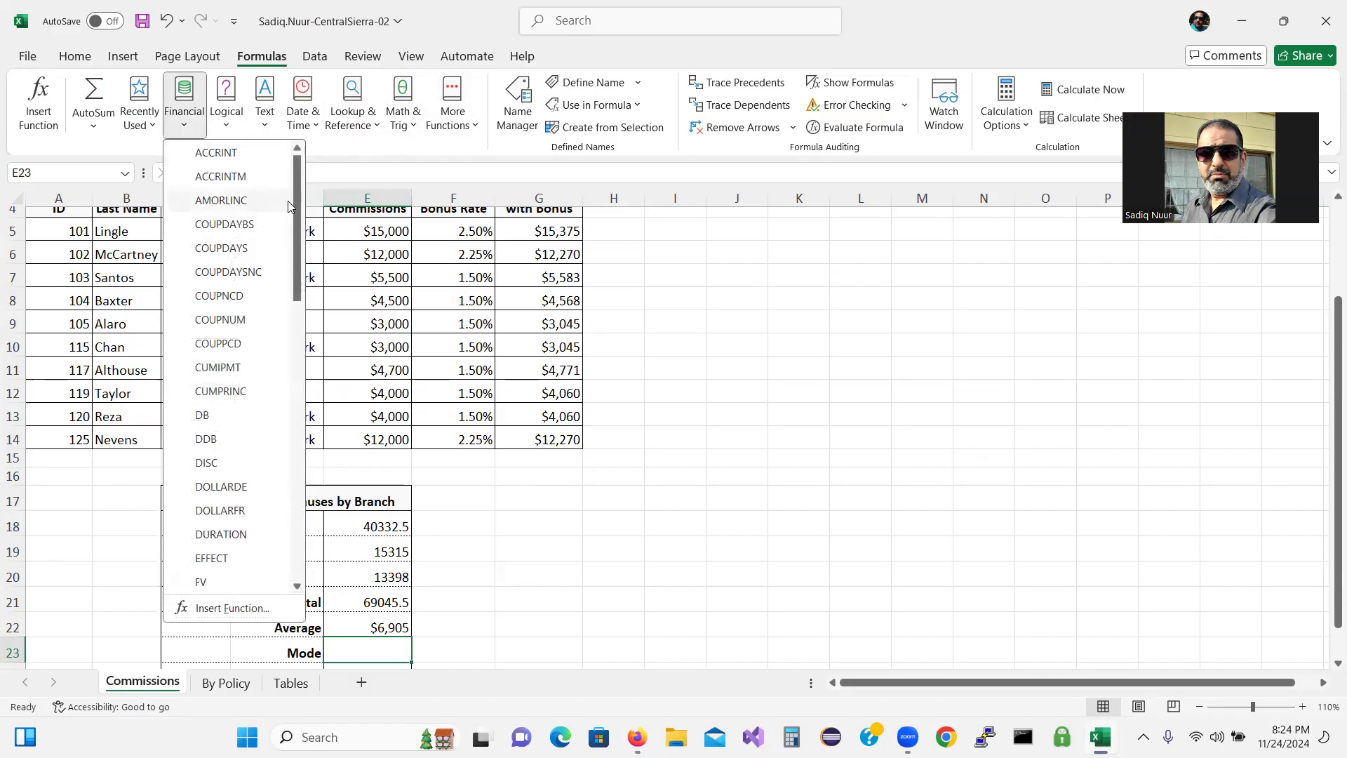
left_click_drag(294, 205, 297, 242)
left_click(414, 126)
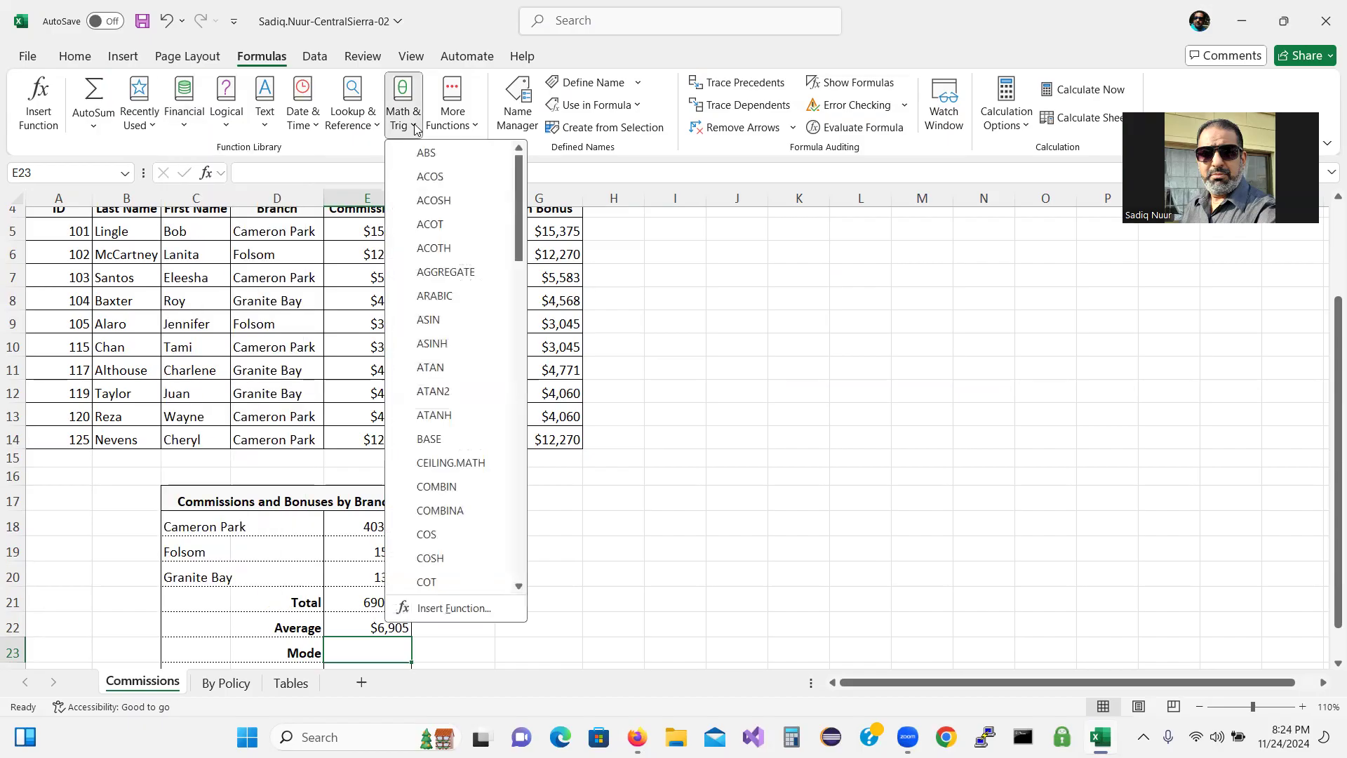
left_click_drag(521, 225, 515, 558)
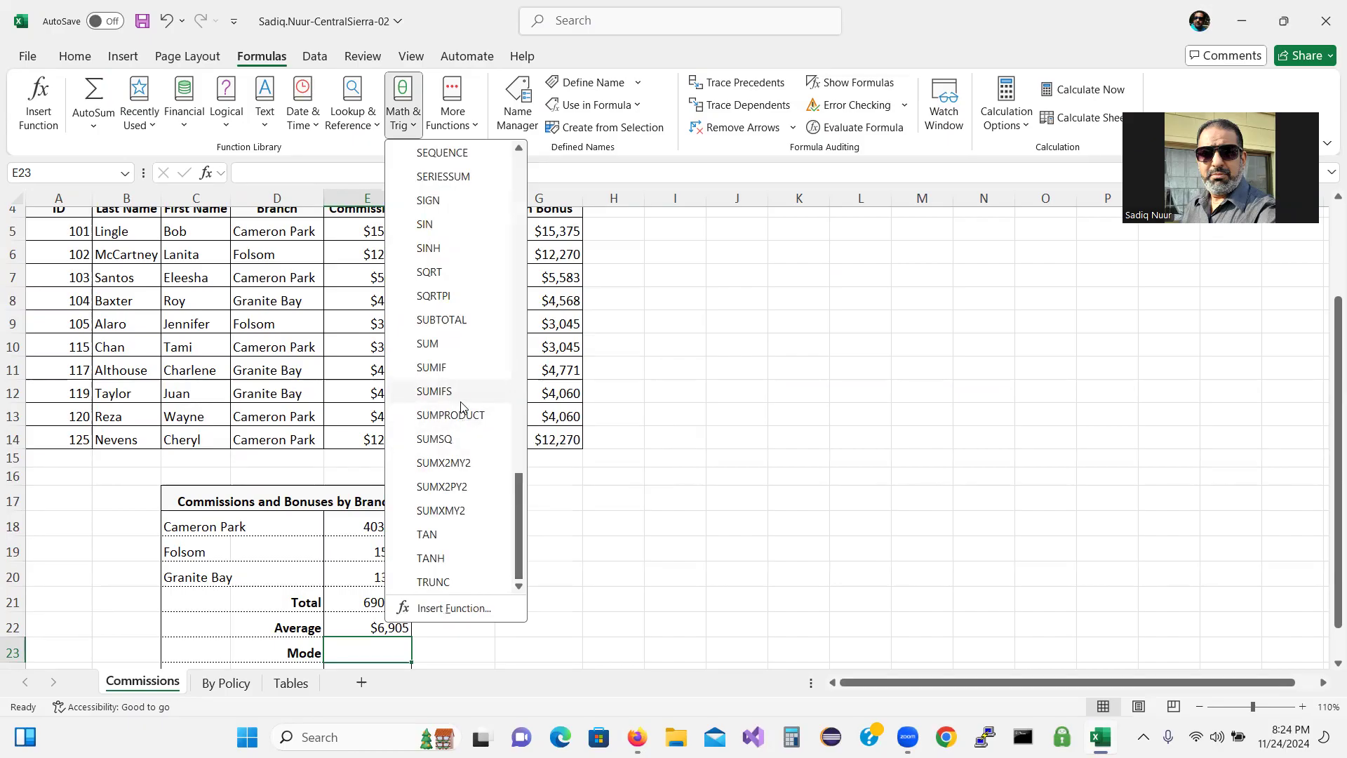
left_click_drag(517, 519, 520, 347)
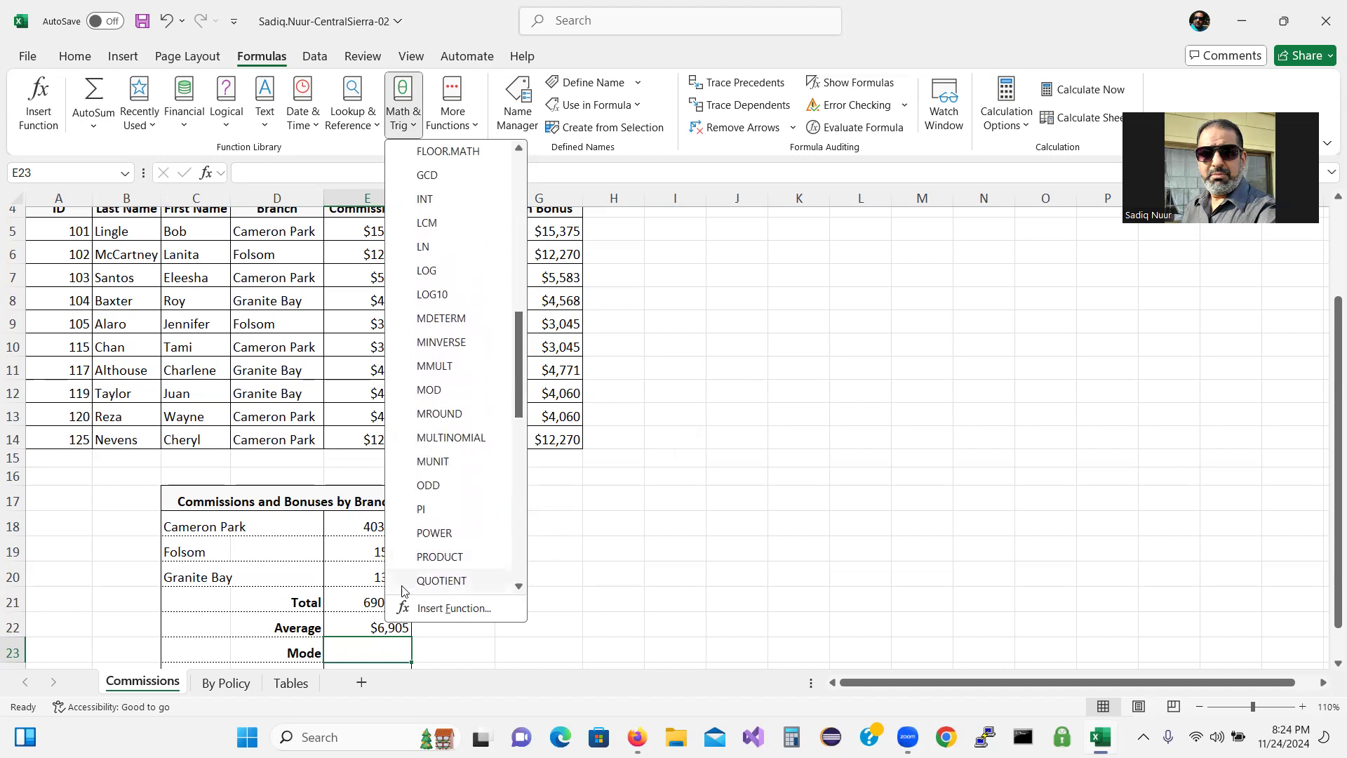
Start a MODE.SNGL formula in the Mode cell E23.
left_click(374, 648)
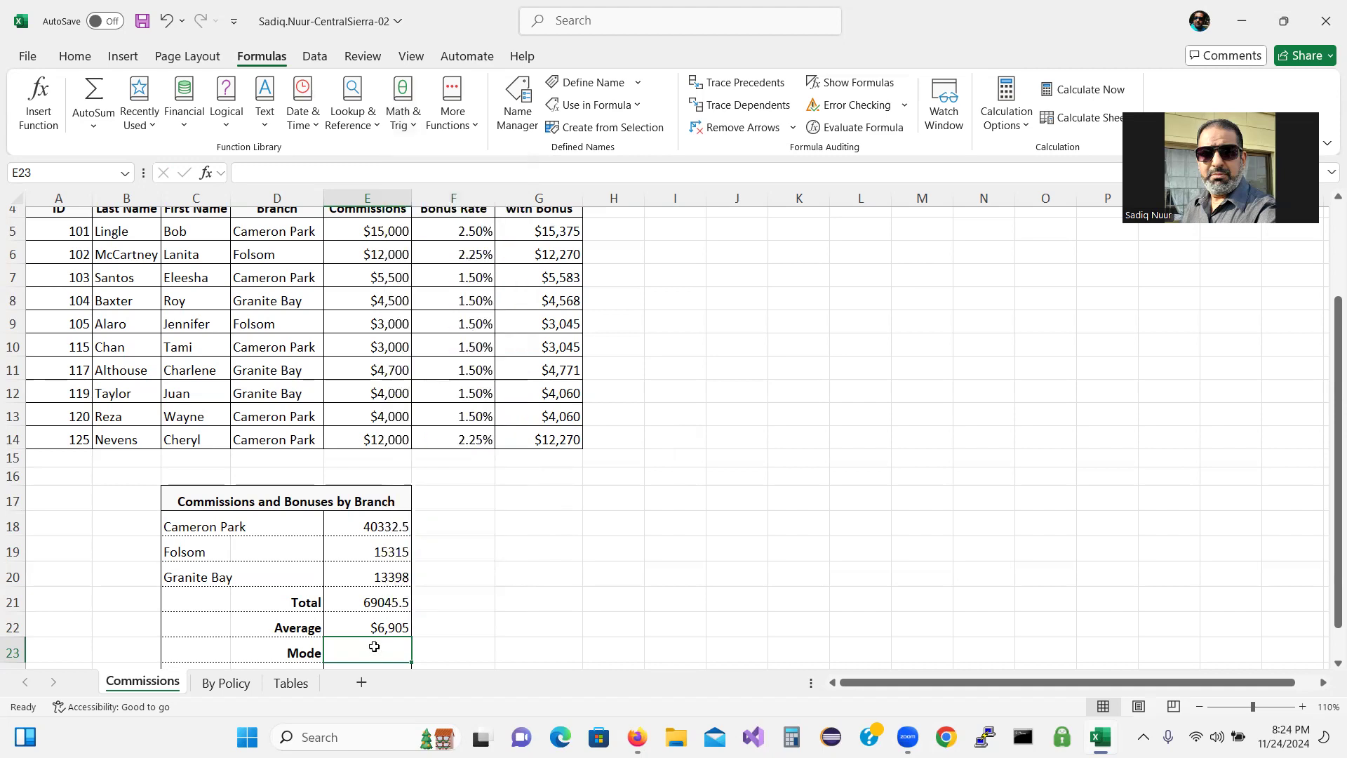
type("=m")
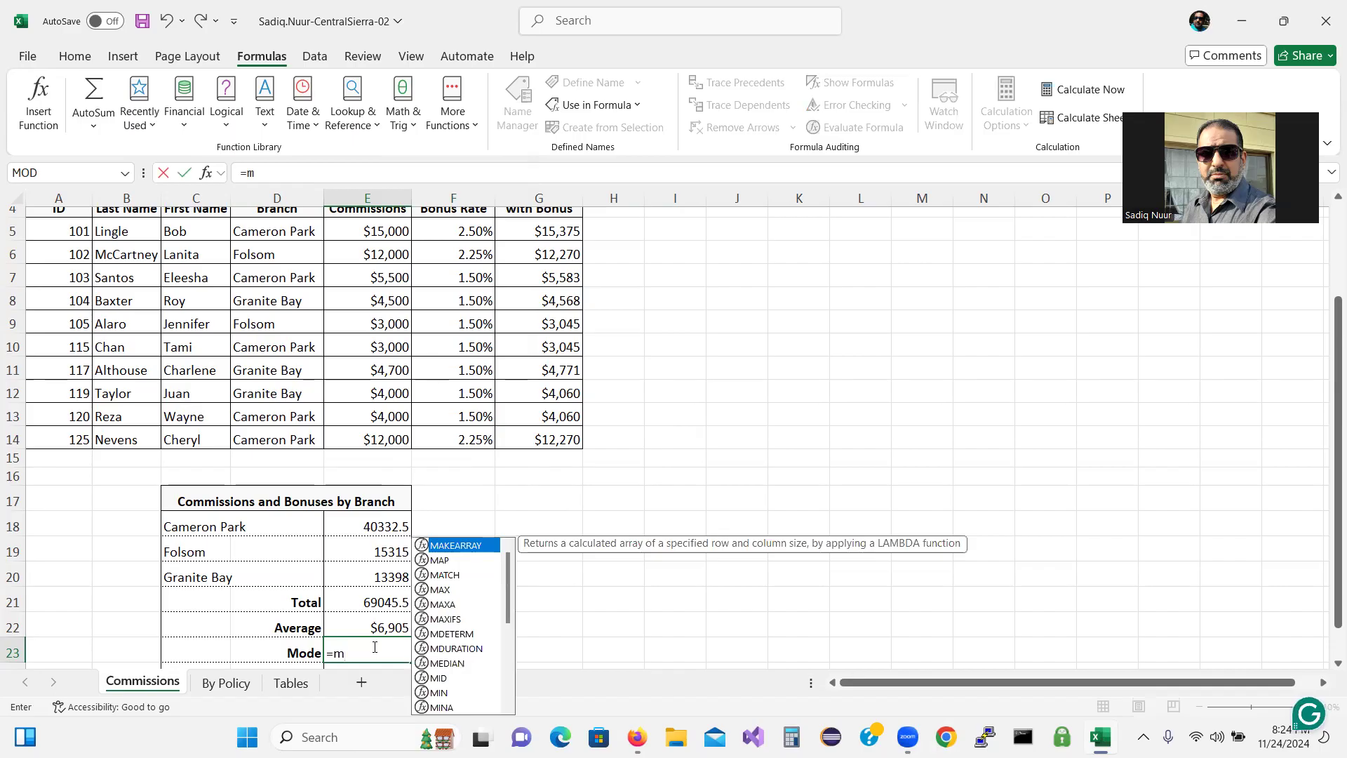
type("o")
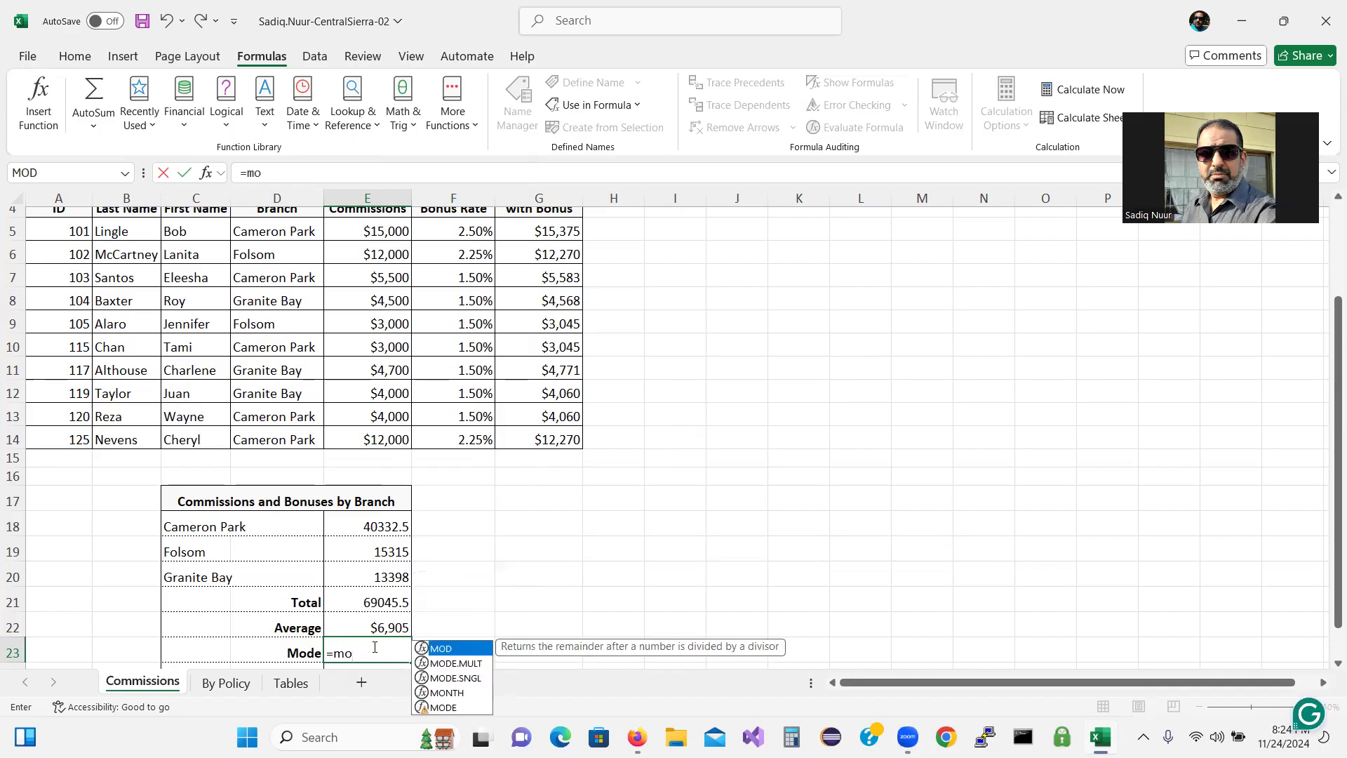
double_click(459, 679)
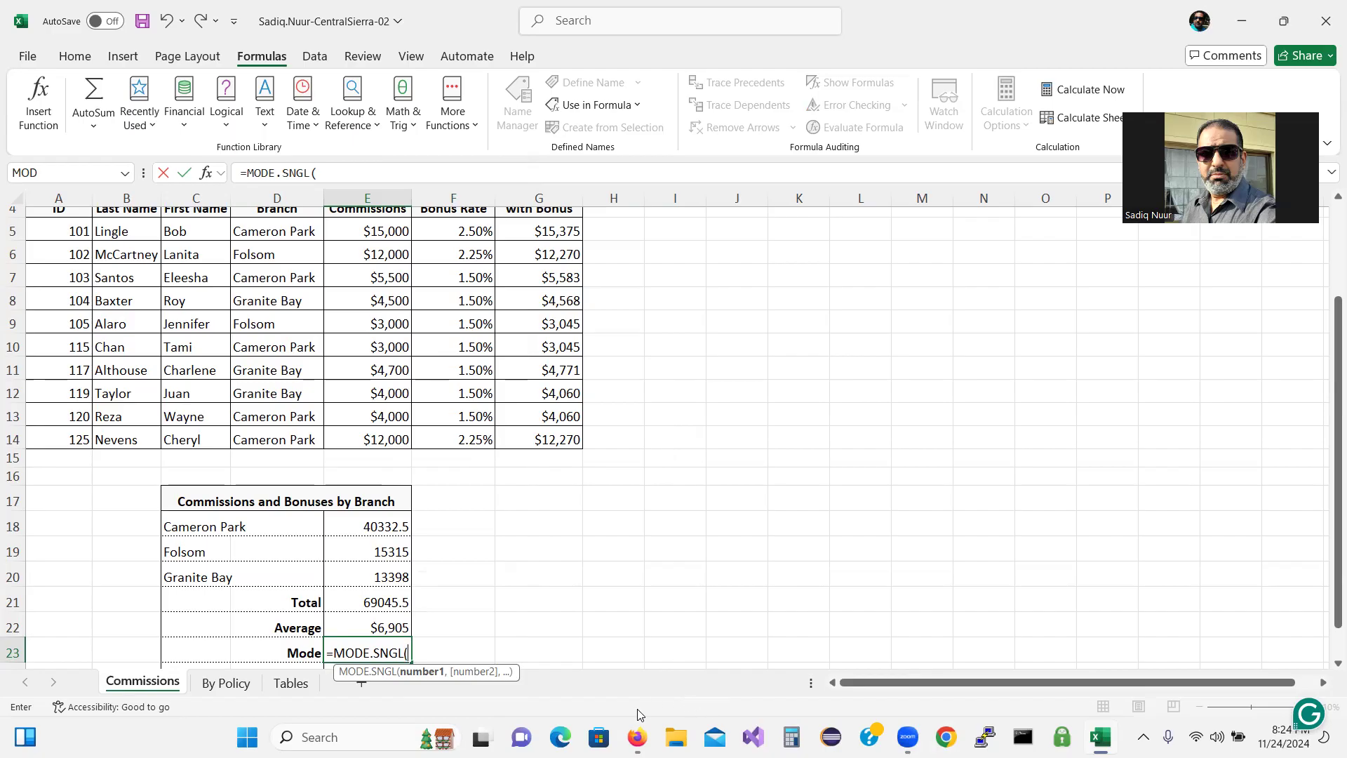
Switch to Firefox, search Google for "mode single excel" and consult Microsoft's MODE.SNGL function page.
left_click(637, 737)
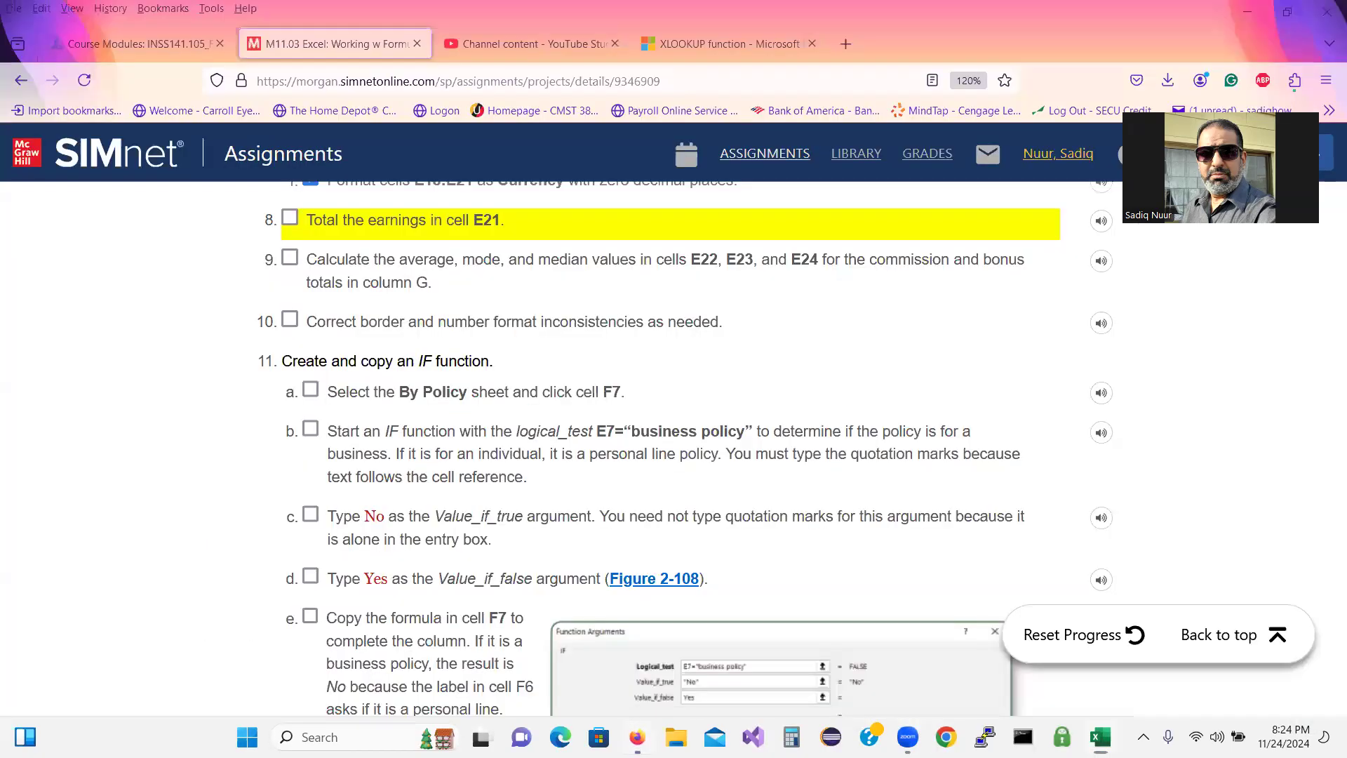
left_click(668, 40)
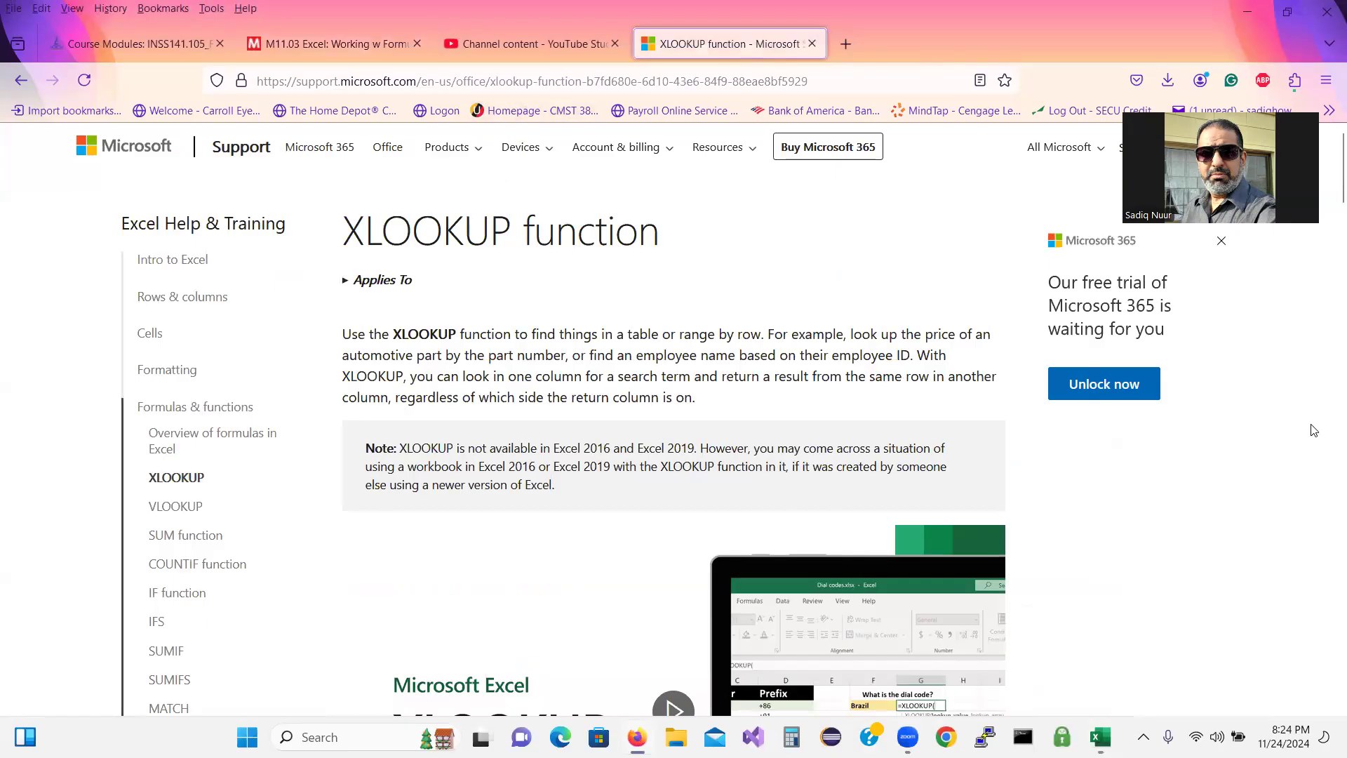
left_click(21, 80)
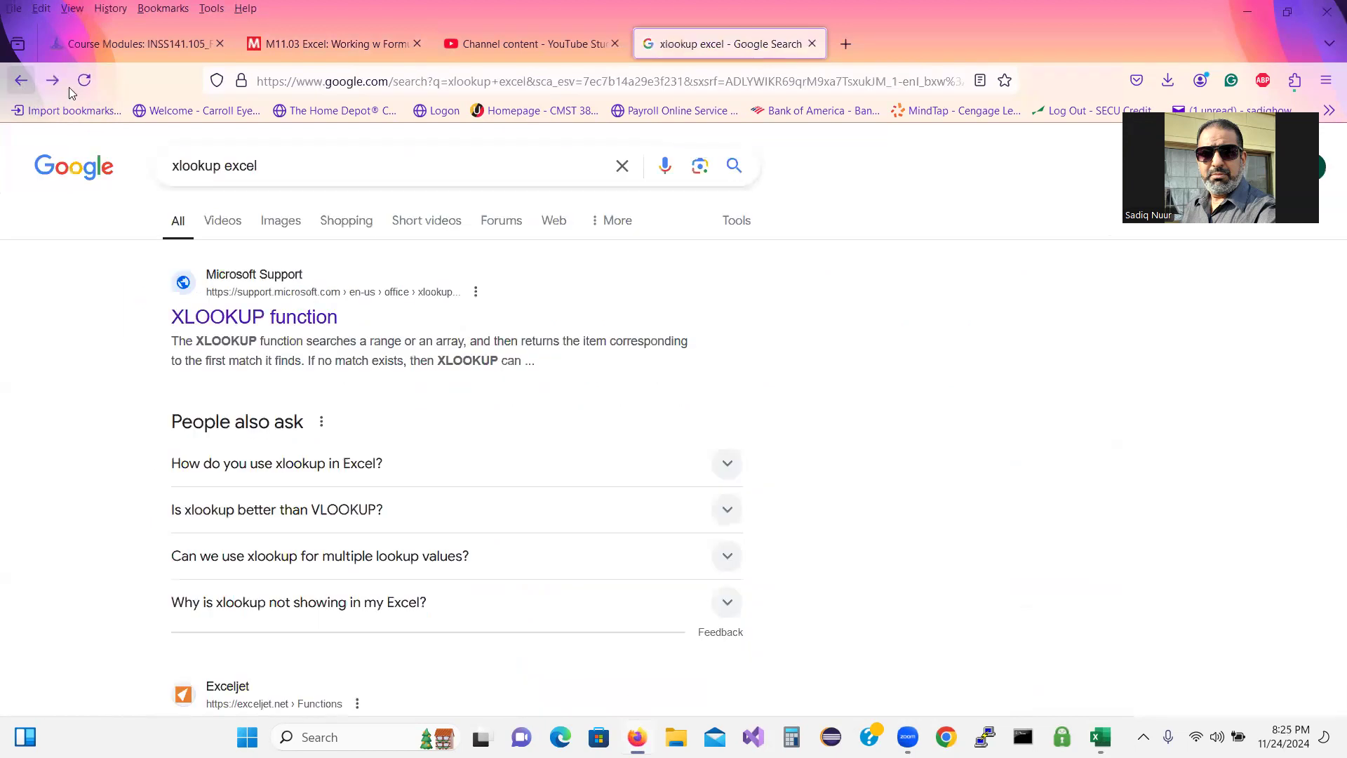
double_click(217, 169)
type("Mode")
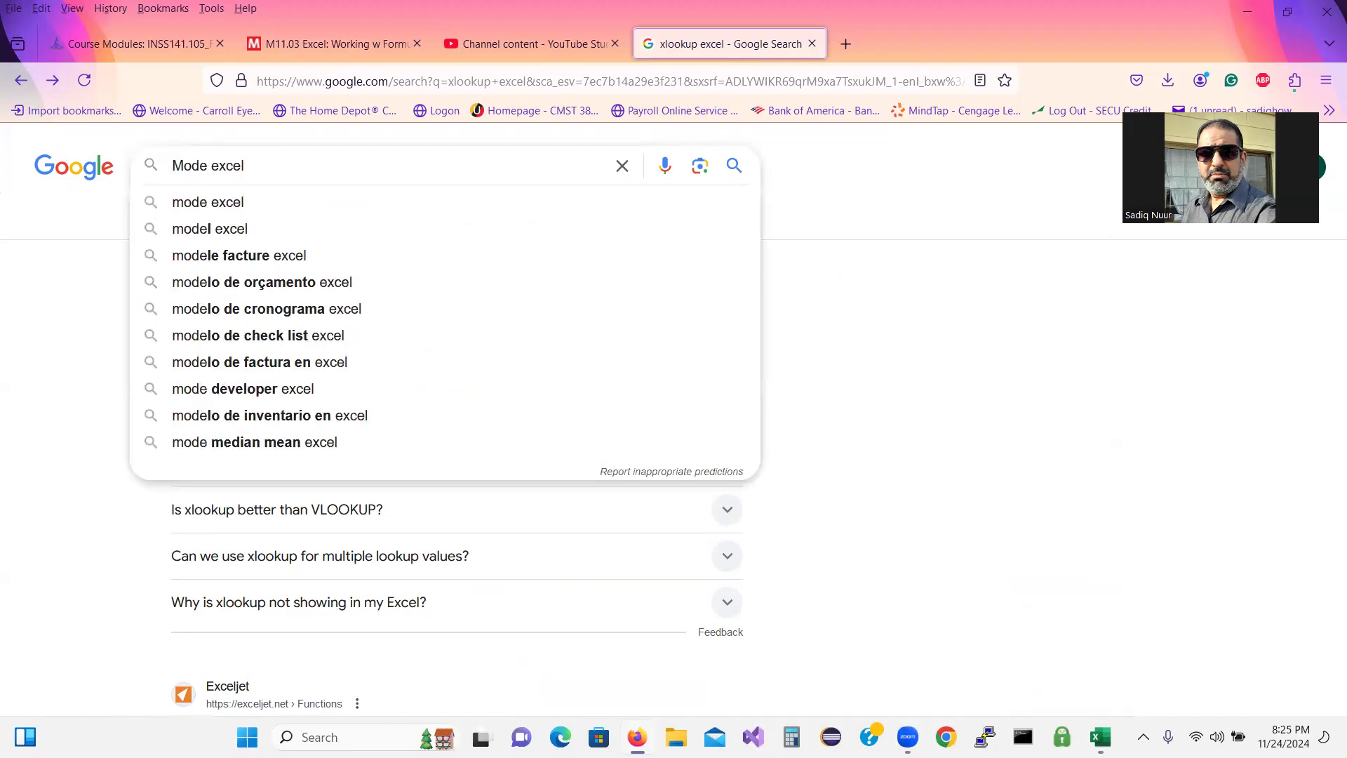
type(".")
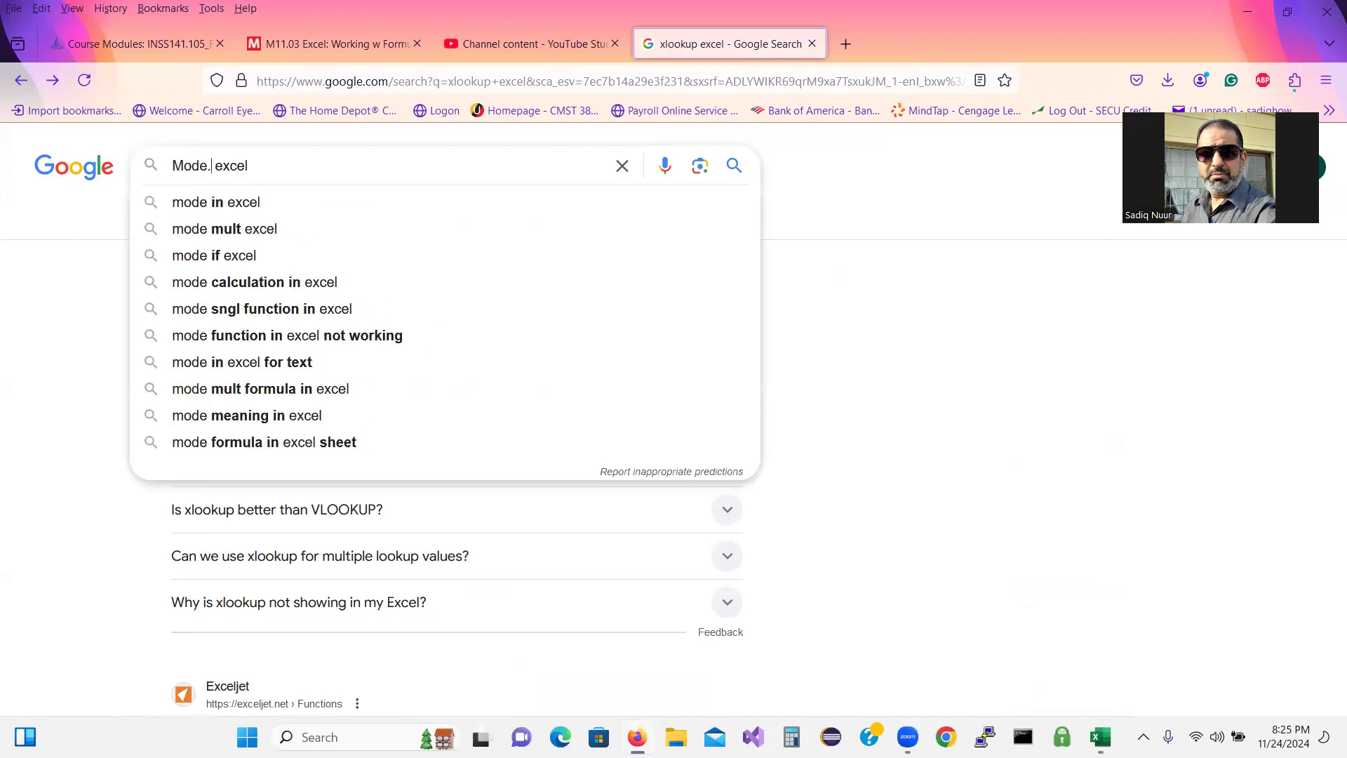
type("s")
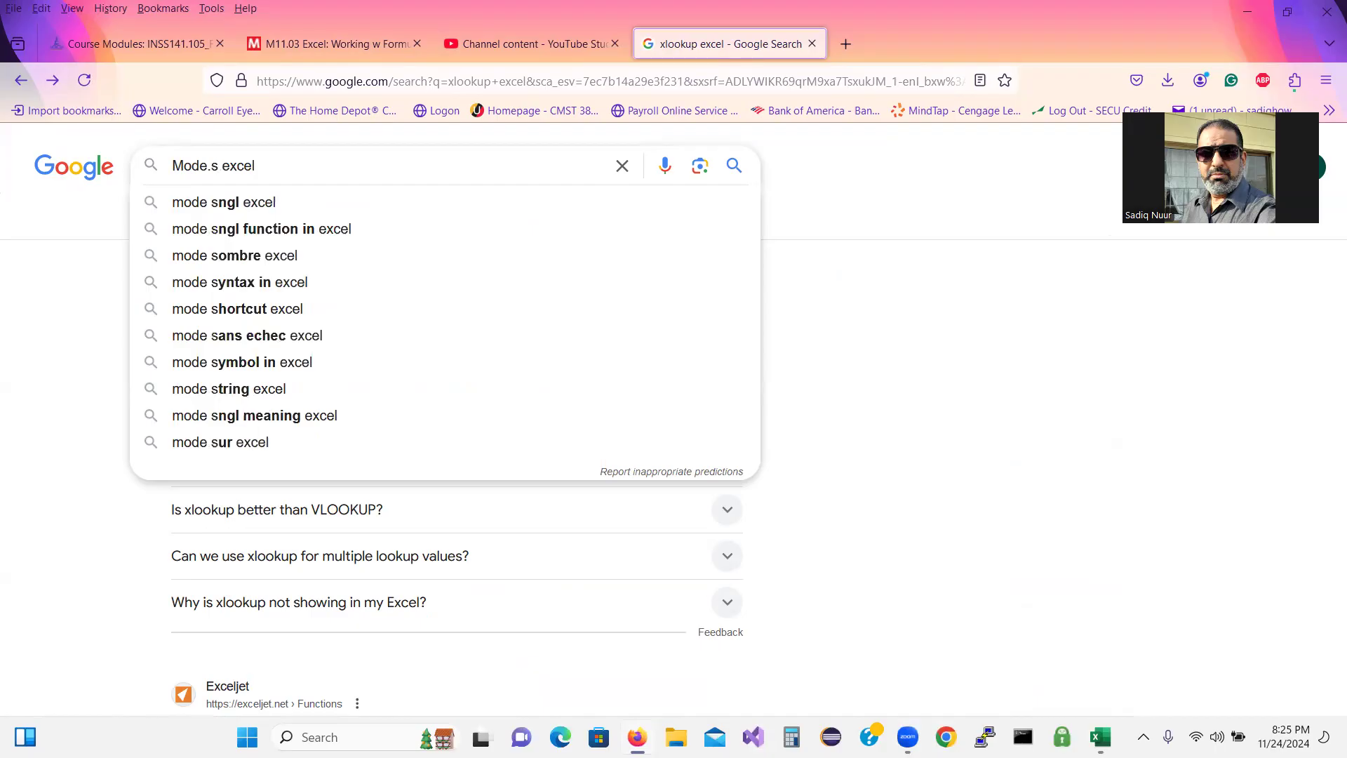
type("in")
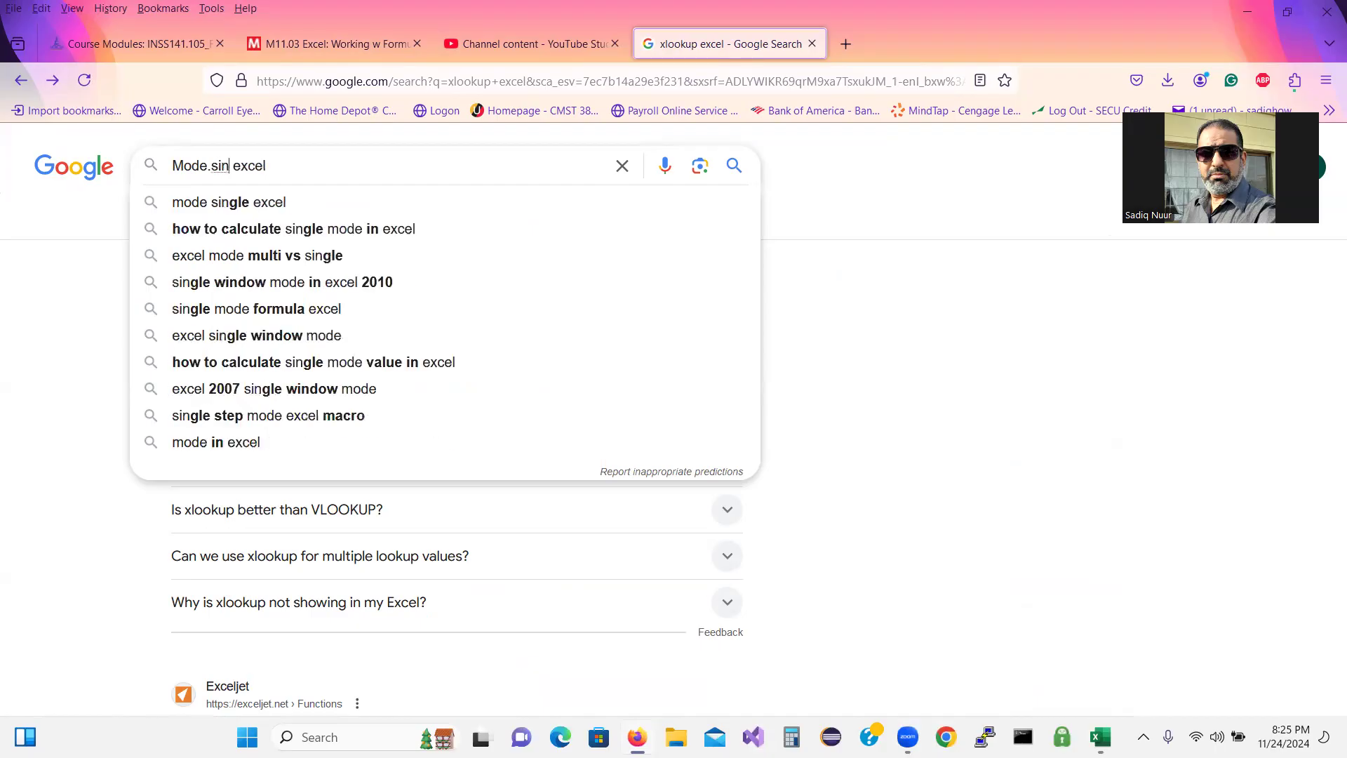
left_click(207, 203)
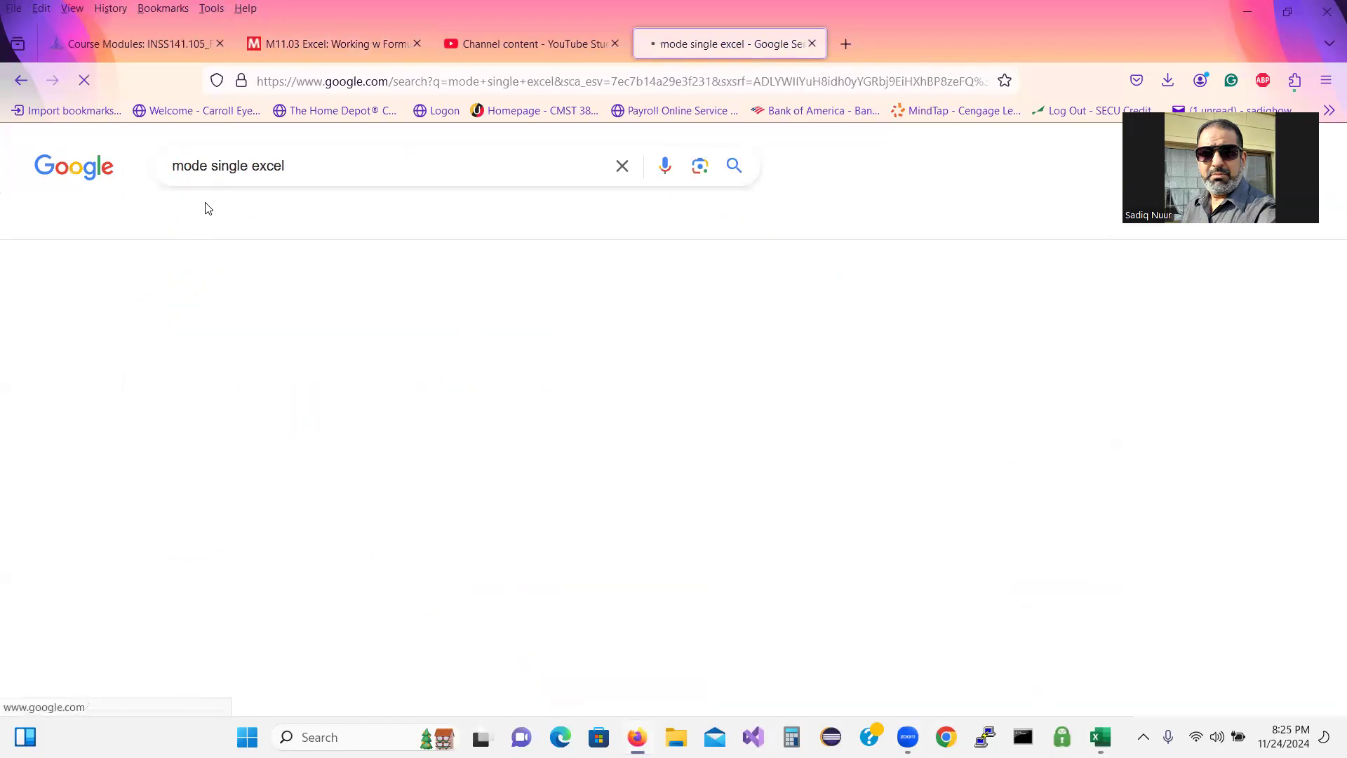
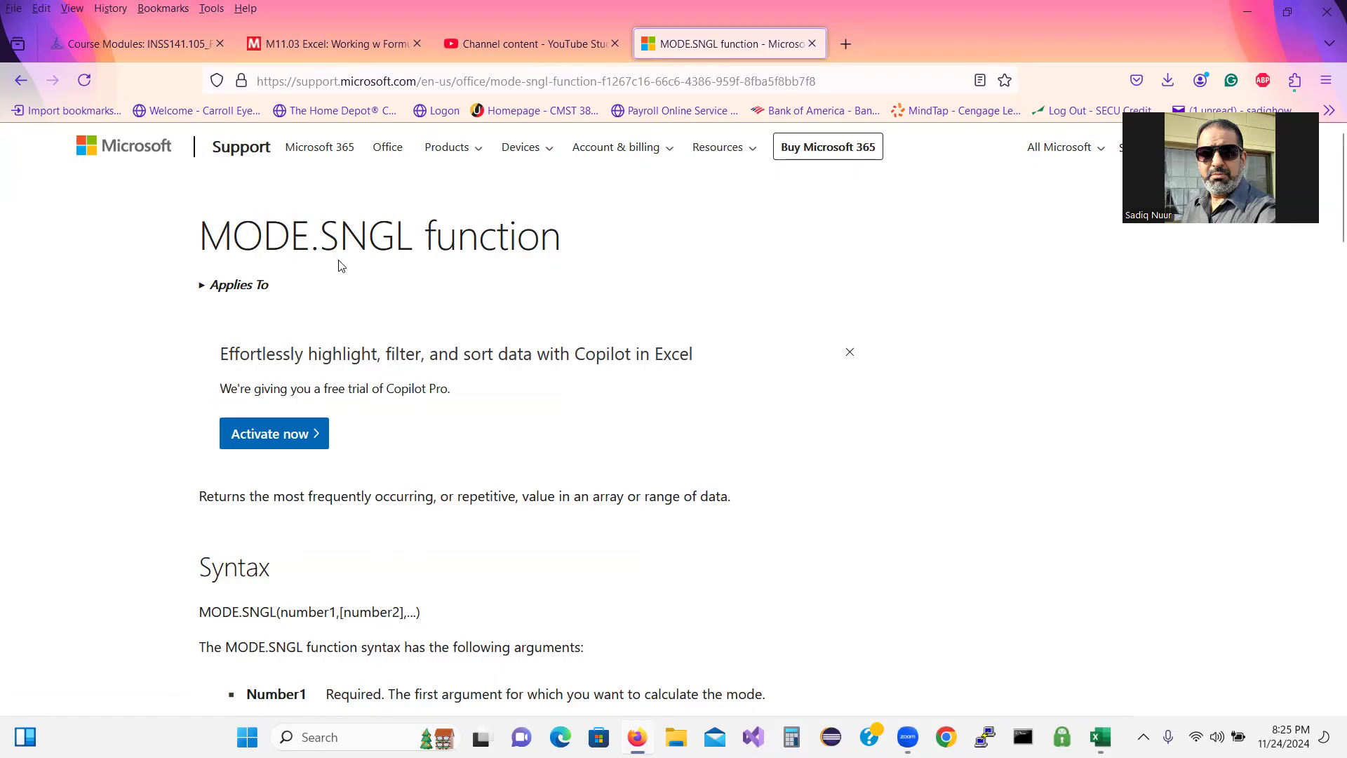
Recheck instruction 9 in SIMnet, then return to Excel and complete the E23 mode formula as =MODE.SNGL(G5:G14).
left_click(310, 38)
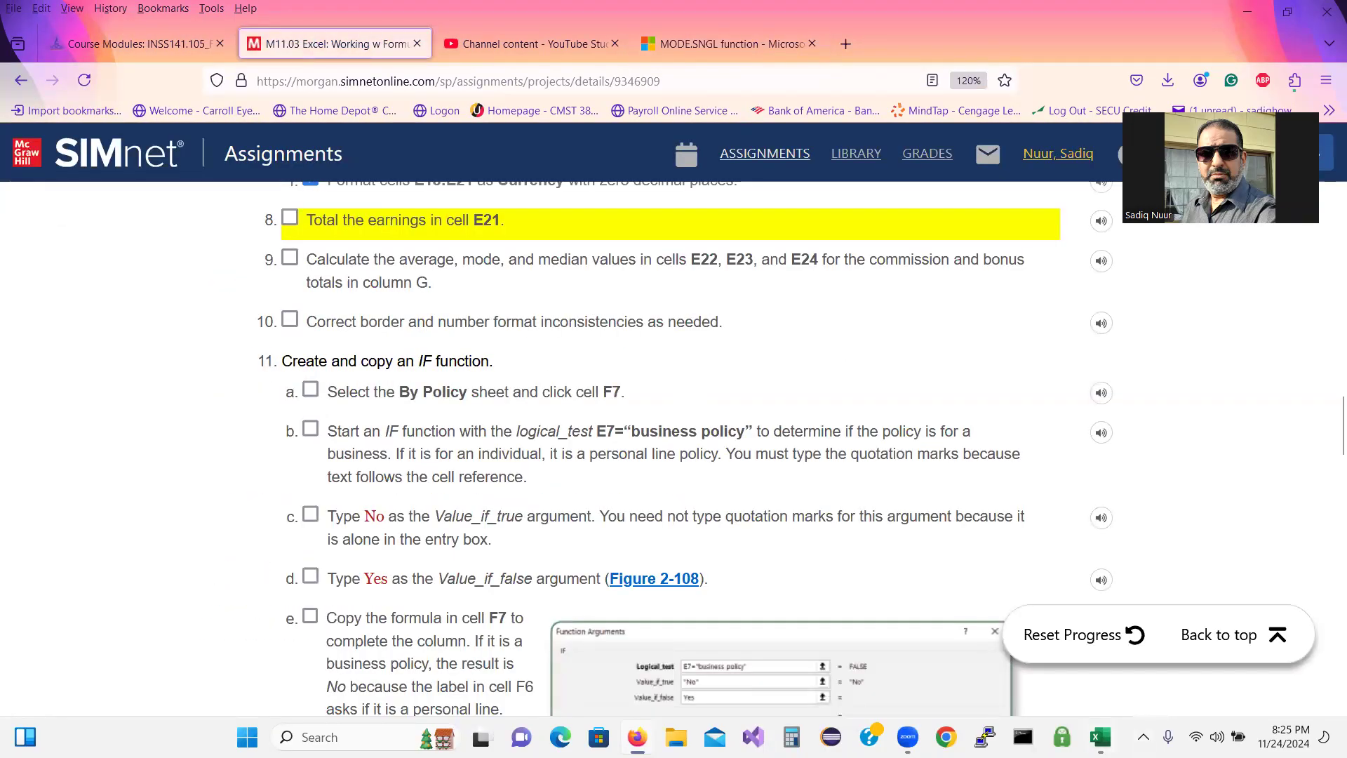
left_click(1100, 736)
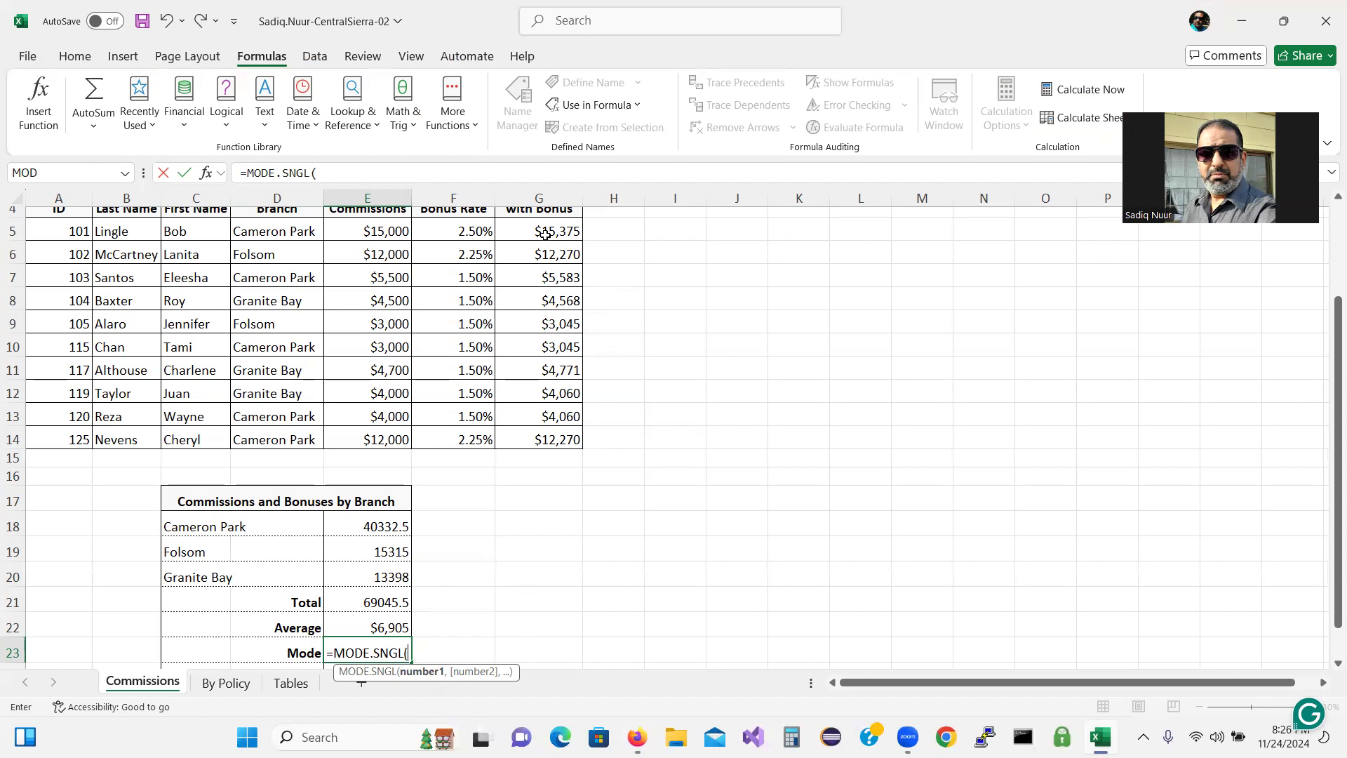
left_click_drag(544, 231, 540, 432)
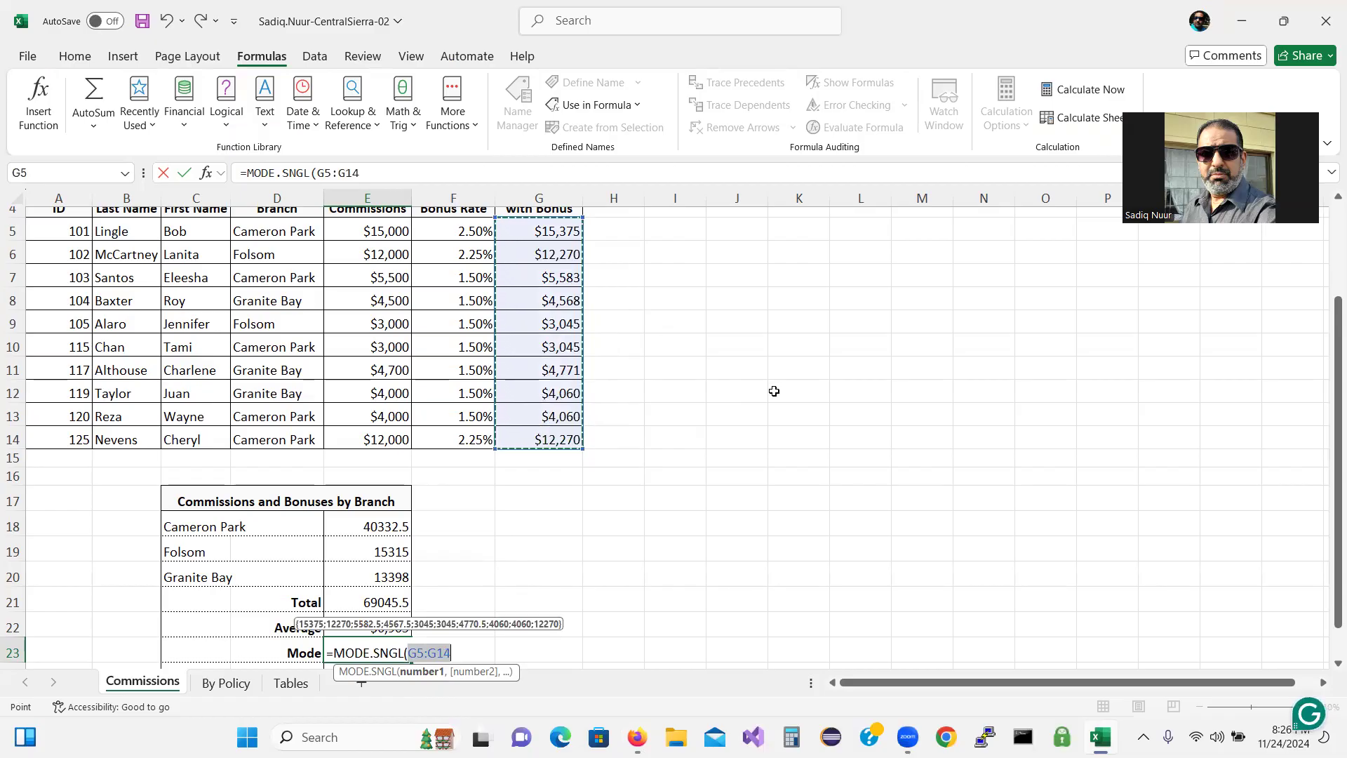
type(")")
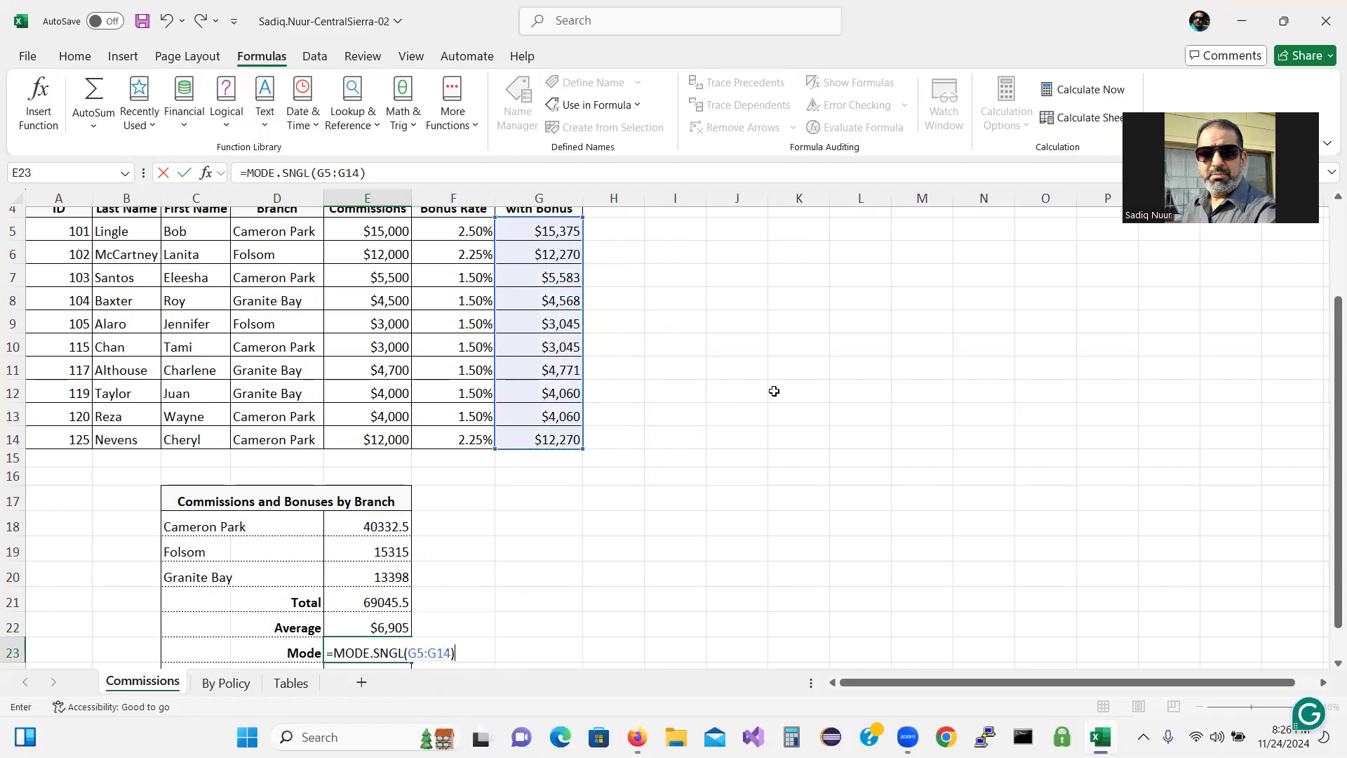
key("Return")
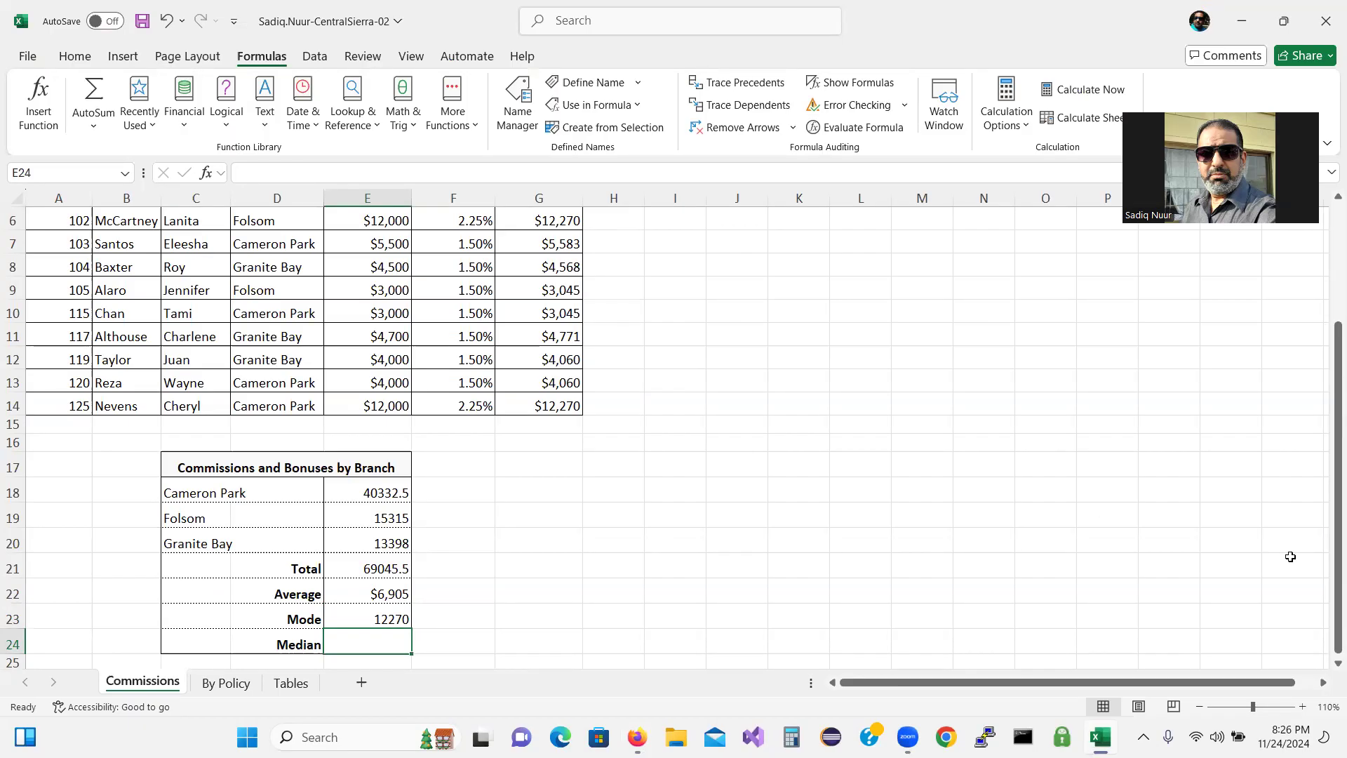
Select the Median cell E24 and search the Math & Trig functions for a median function.
mouse_move(1329, 536)
left_mouse_down()
mouse_move(1328, 471)
mouse_move(1327, 552)
left_mouse_up()
left_click(376, 615)
left_click(374, 635)
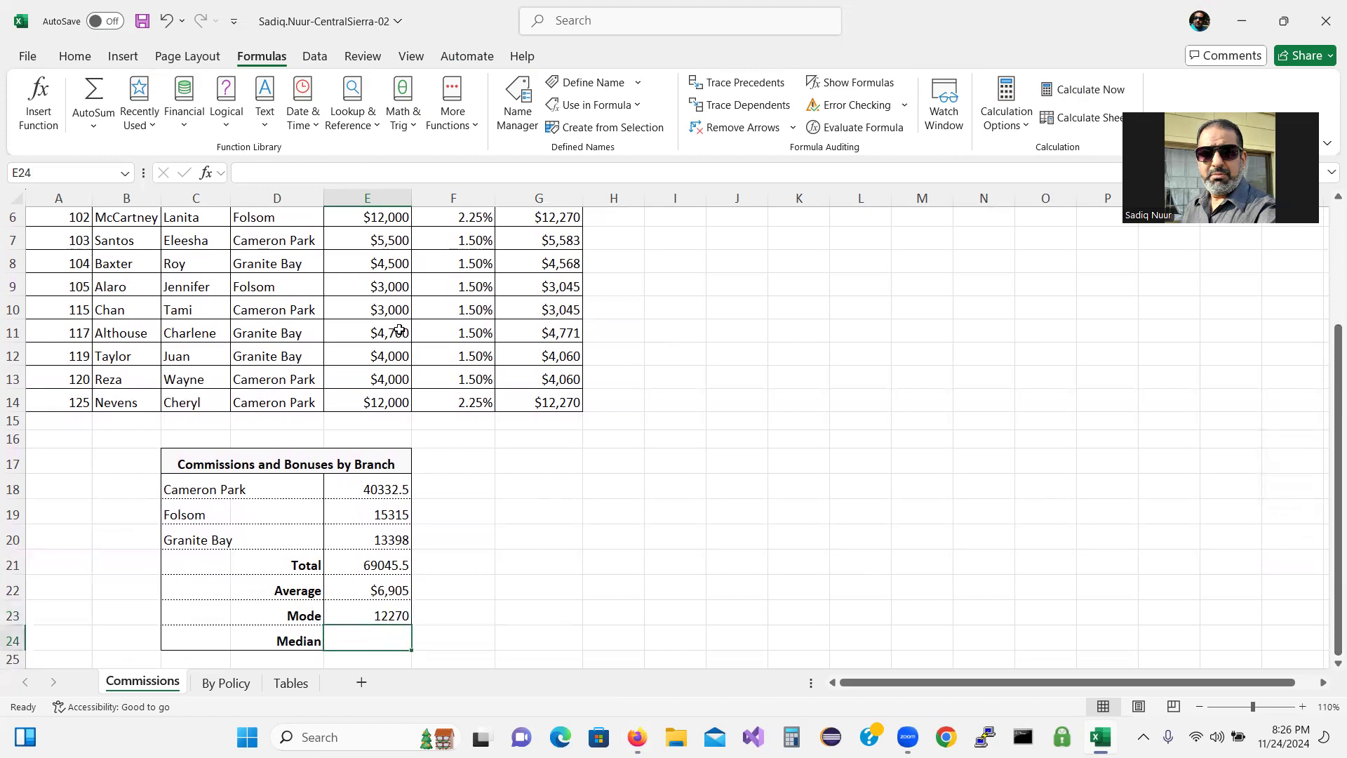
left_click(412, 127)
left_click_drag(521, 208, 502, 357)
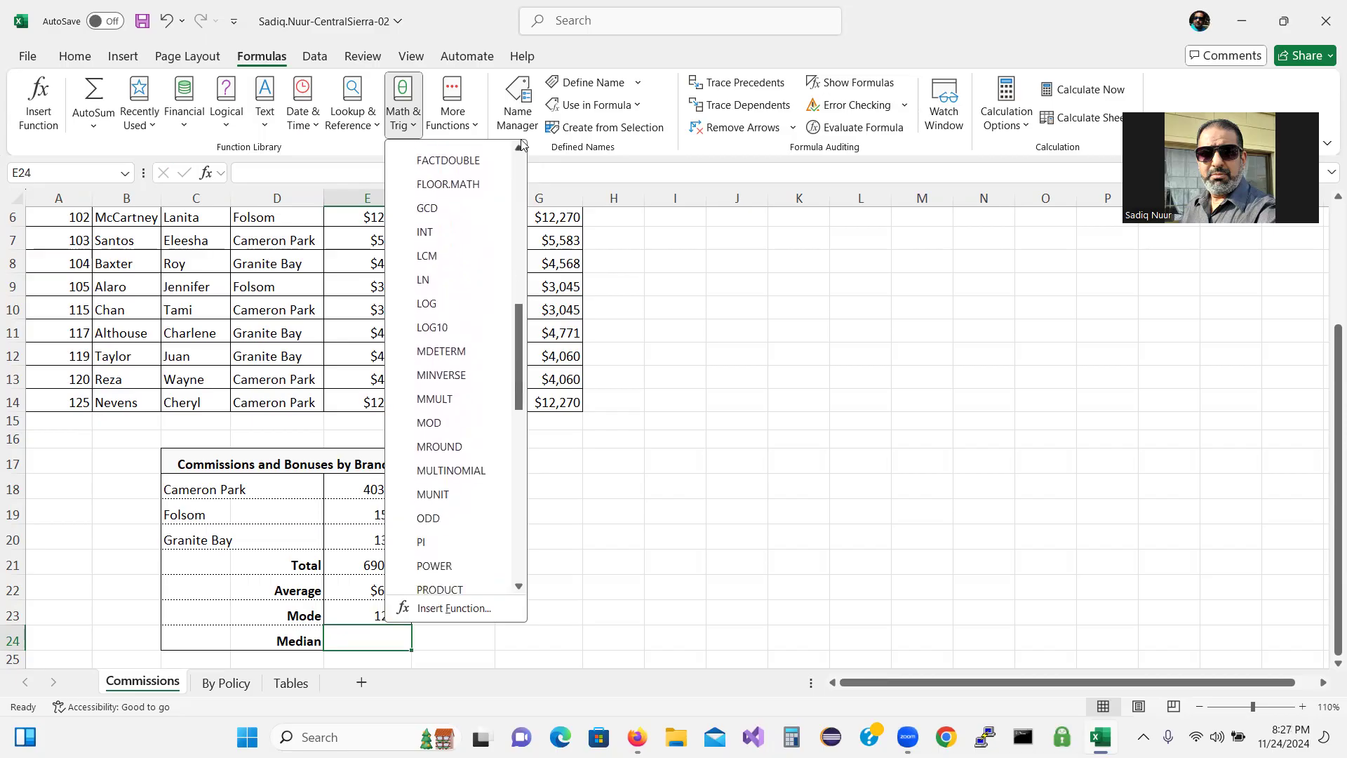
Find MEDIAN among the Statistical functions and insert it in cell E24.
left_click(472, 125)
mouse_move(474, 153)
scroll(705, 281, "down", 9)
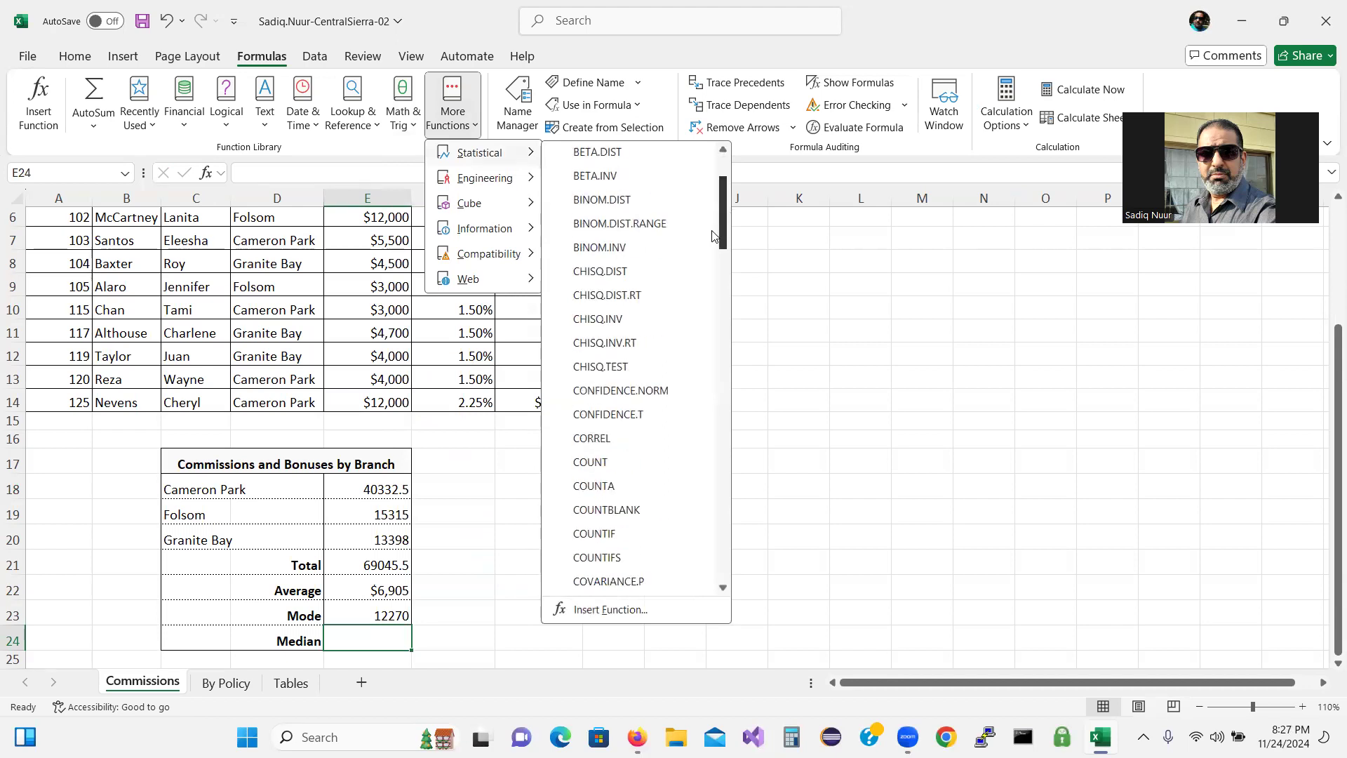
scroll(703, 310, "down", 8)
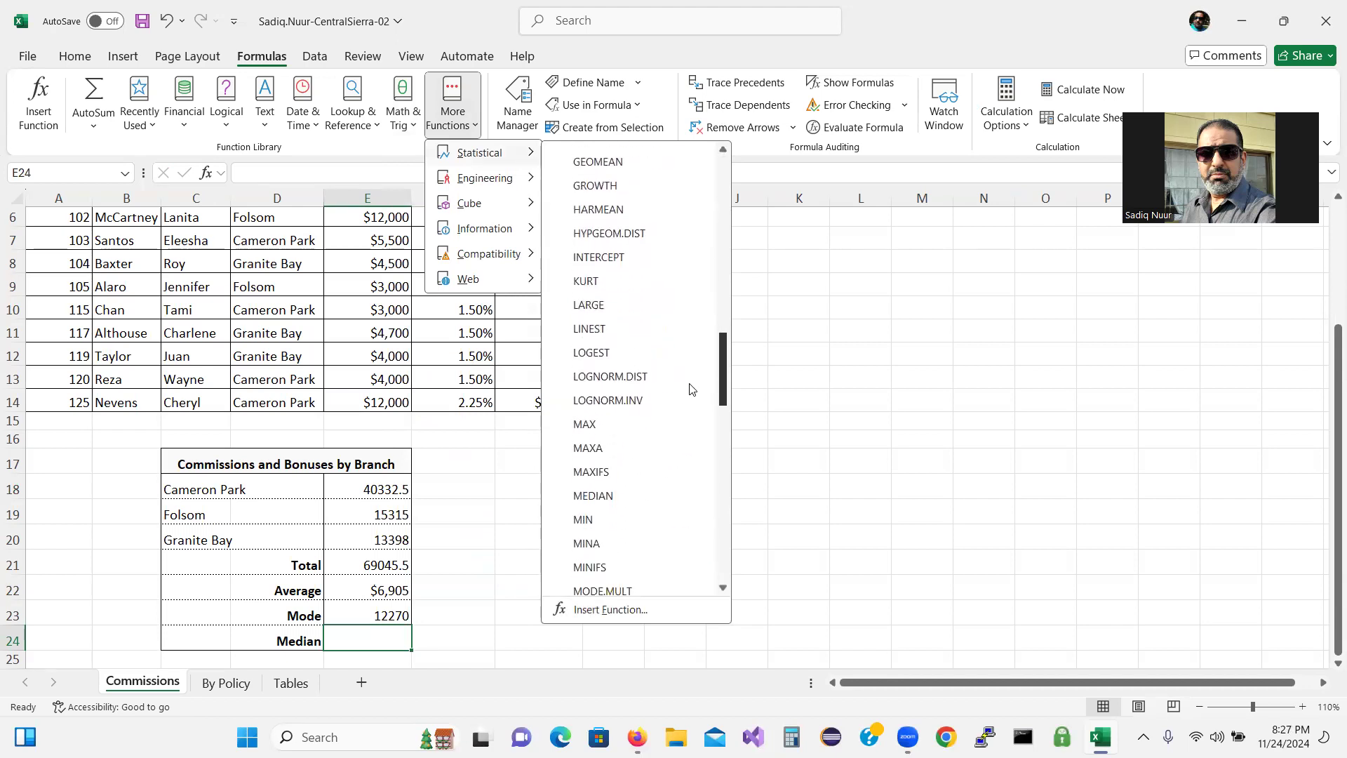
scroll(690, 397, "down", 4)
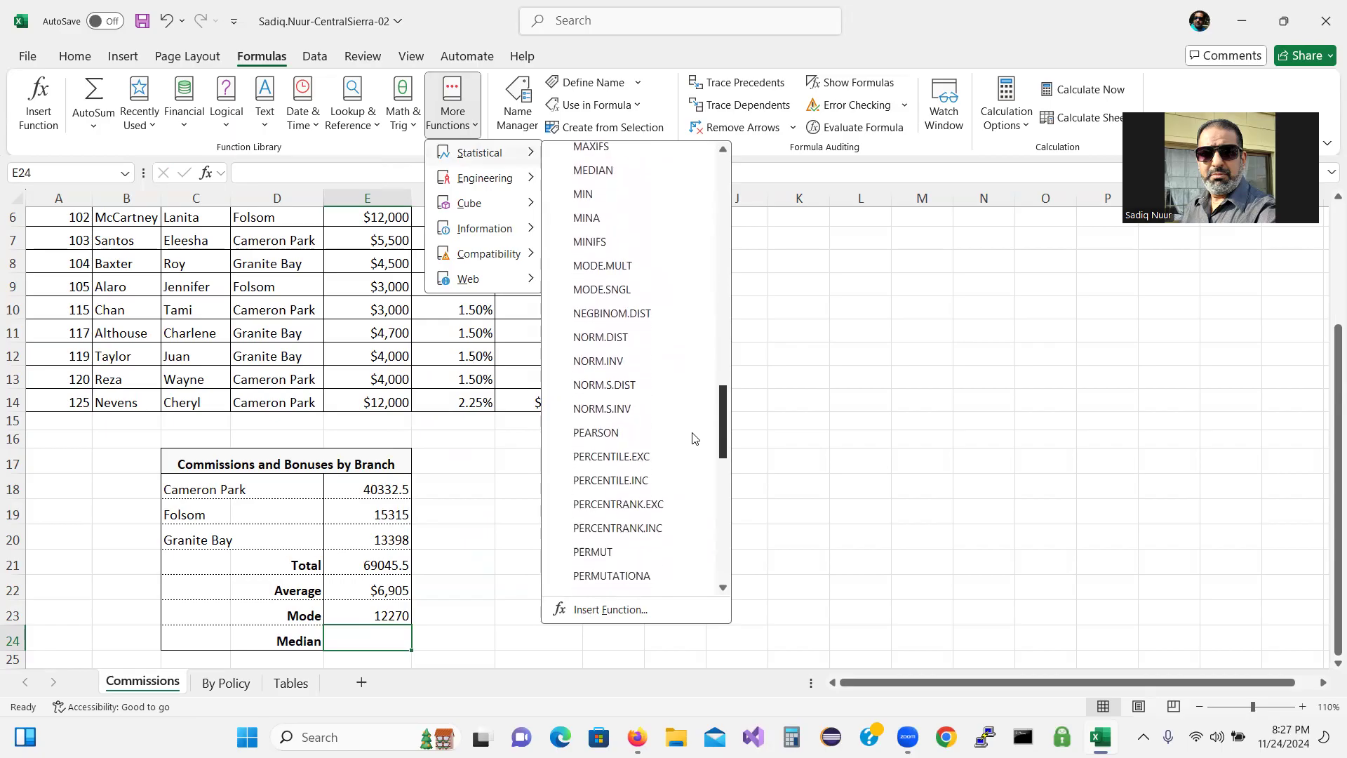
scroll(693, 428, "up", 4)
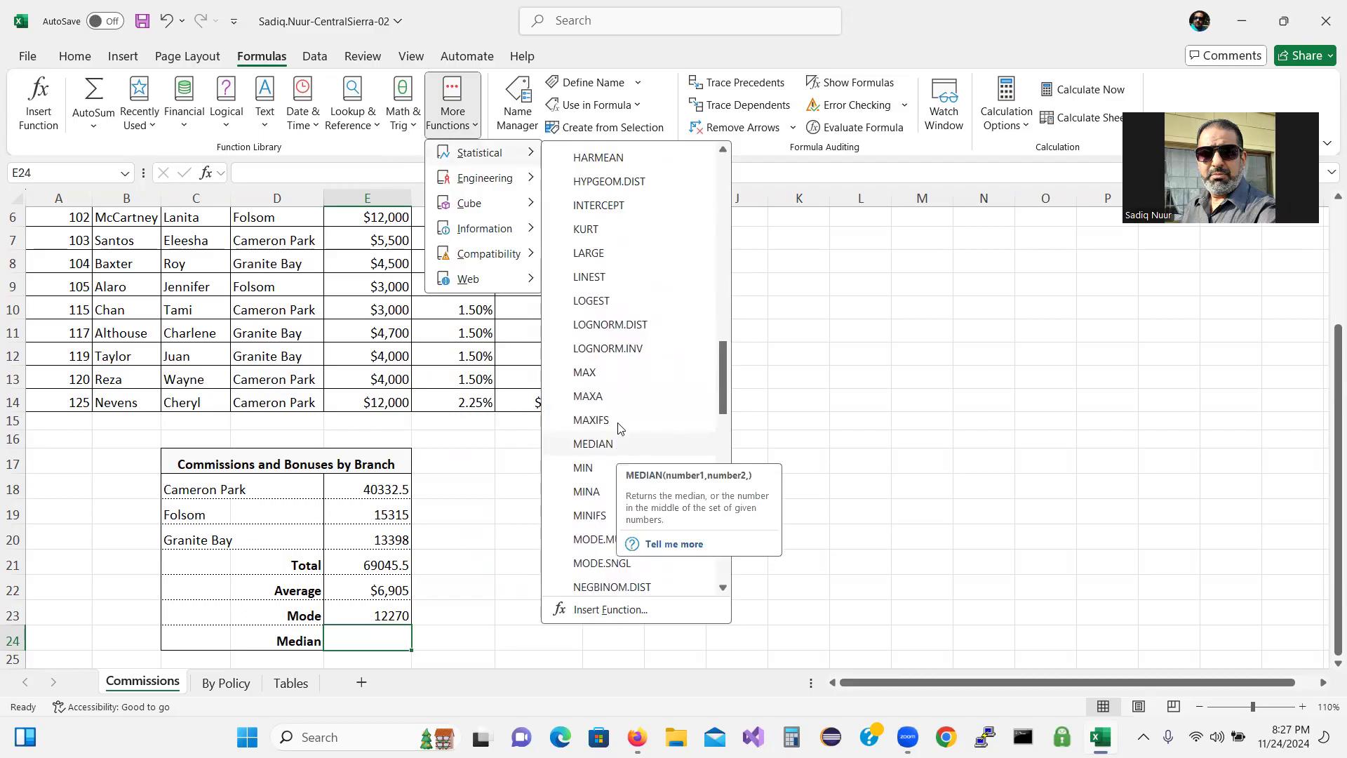
left_click_drag(721, 357, 697, 394)
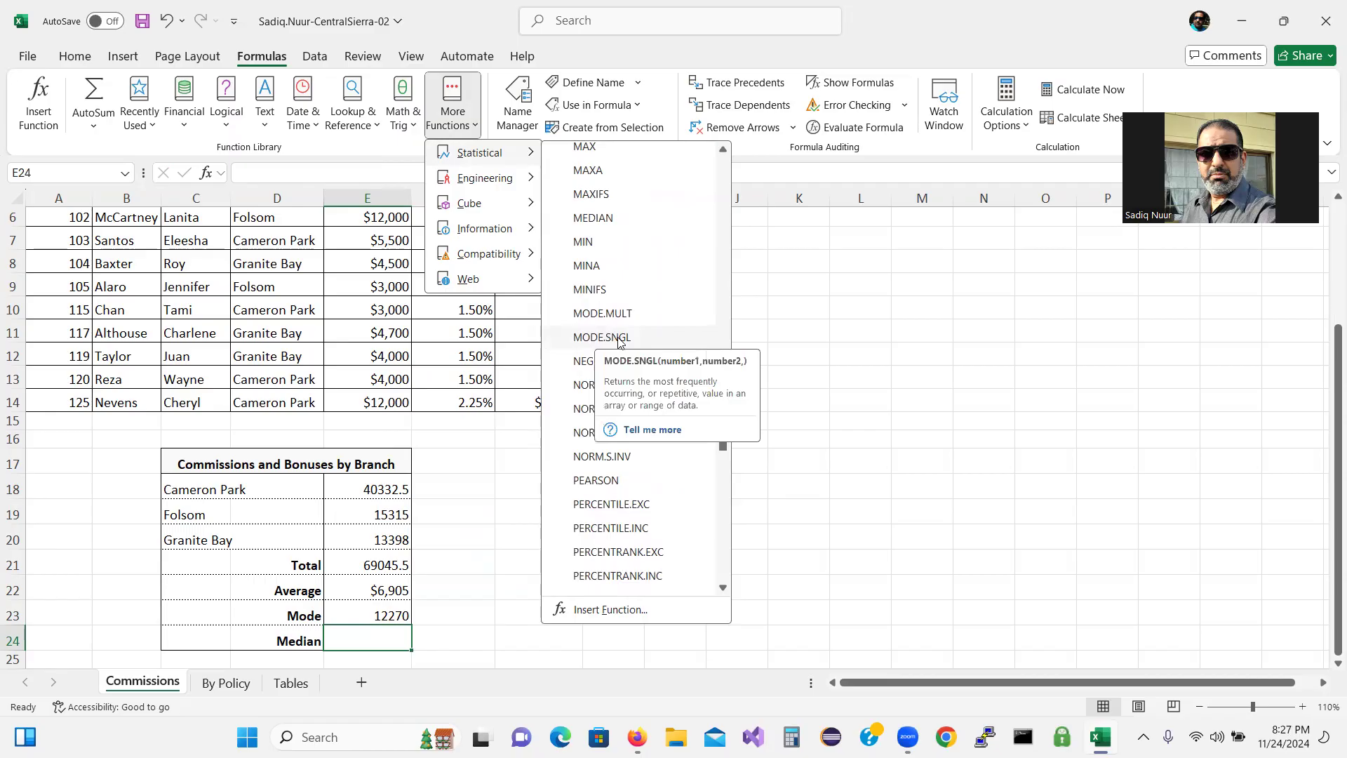
left_click(626, 220)
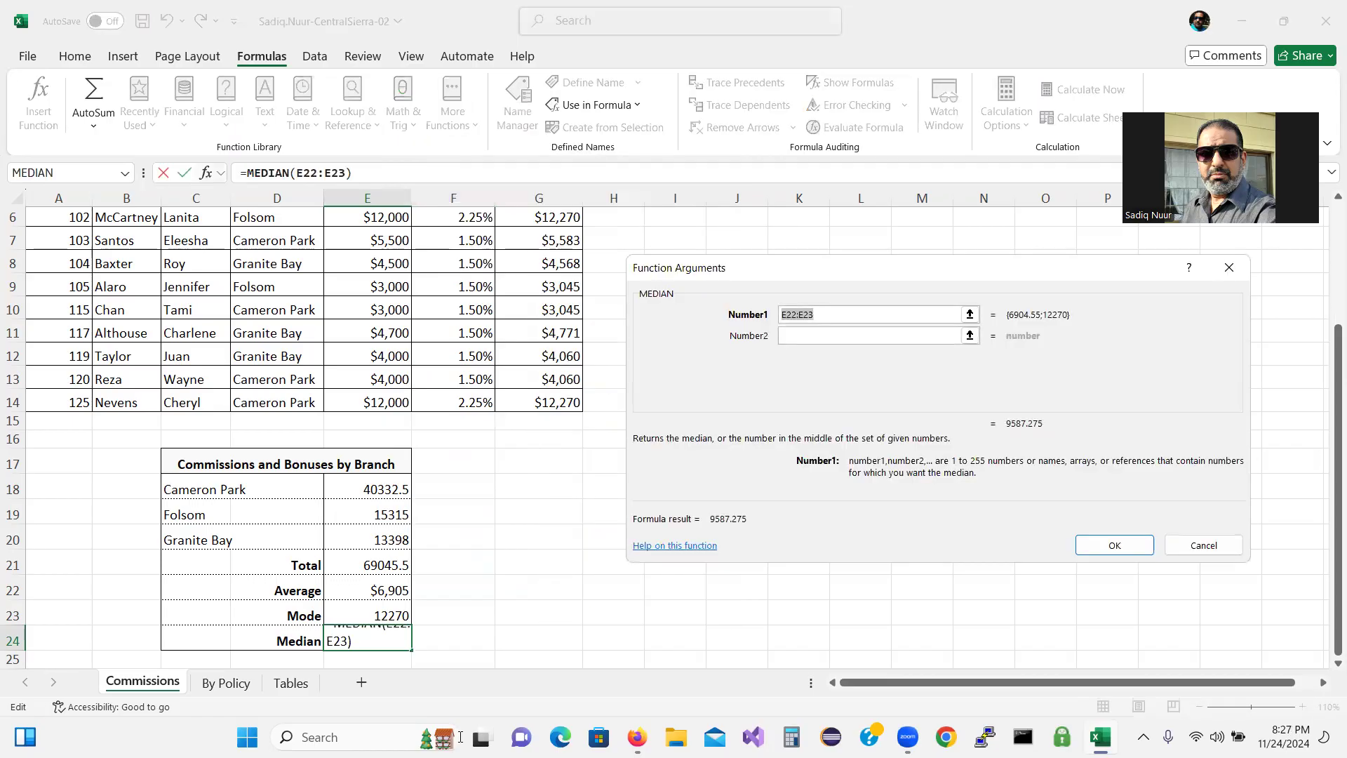
Switch to Firefox, reread instruction 9 in SIMnet, then search Google for "median excel" and open Microsoft's MEDIAN function page.
left_click(636, 737)
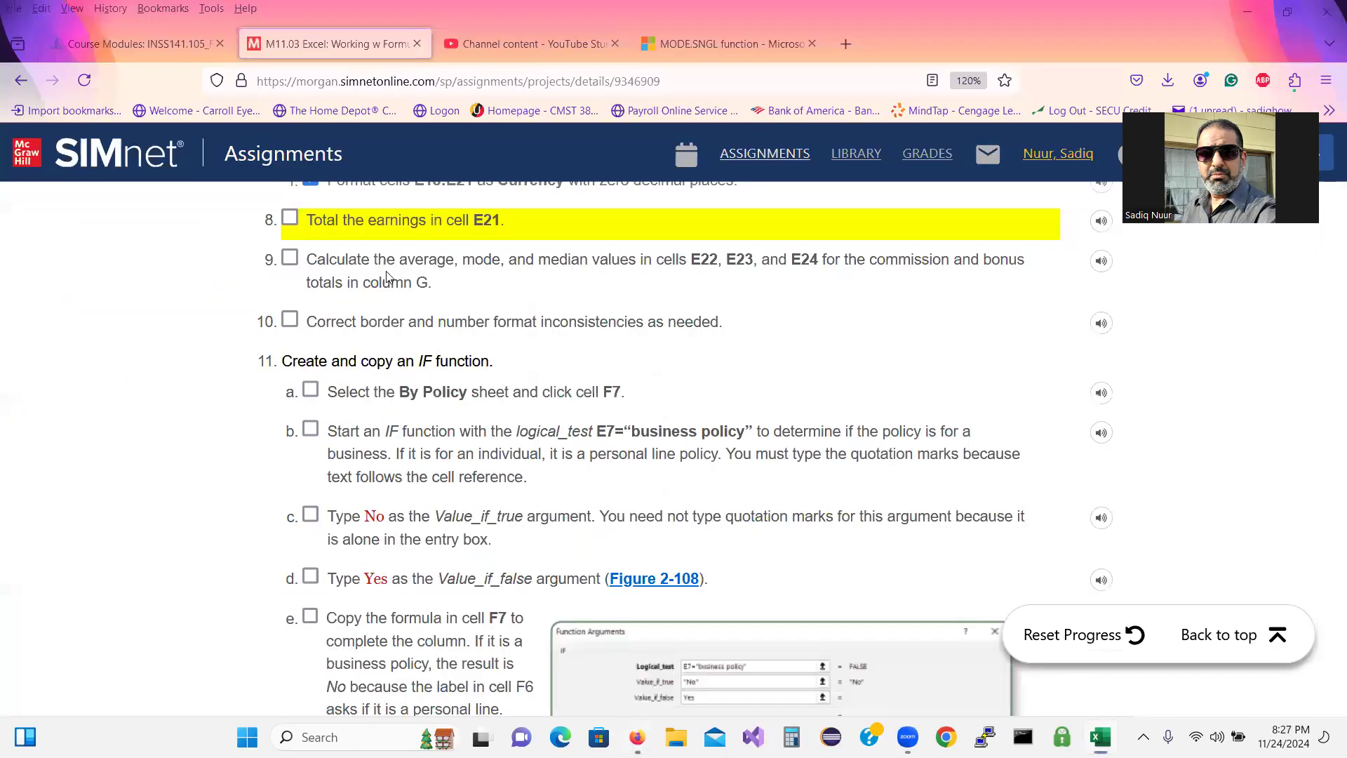
left_click(652, 38)
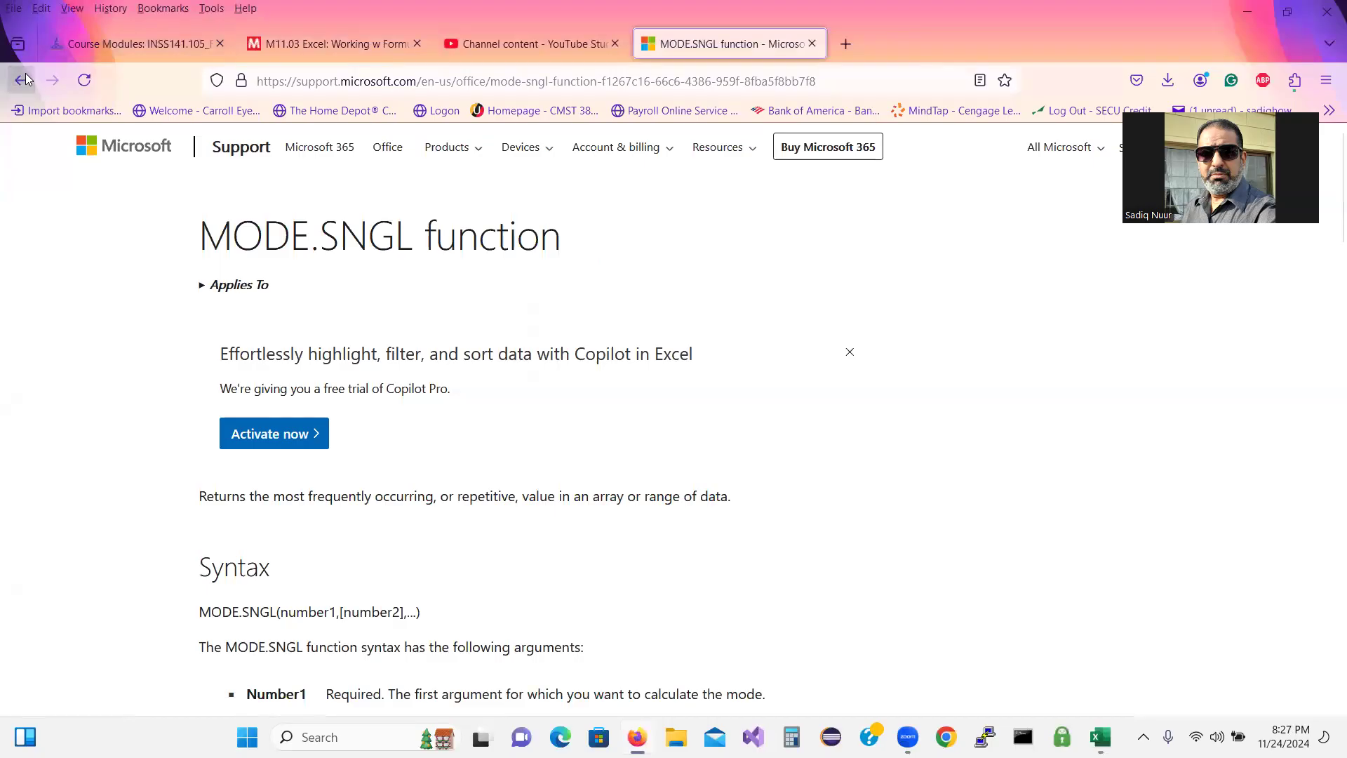
left_click(319, 83)
type("google.com/")
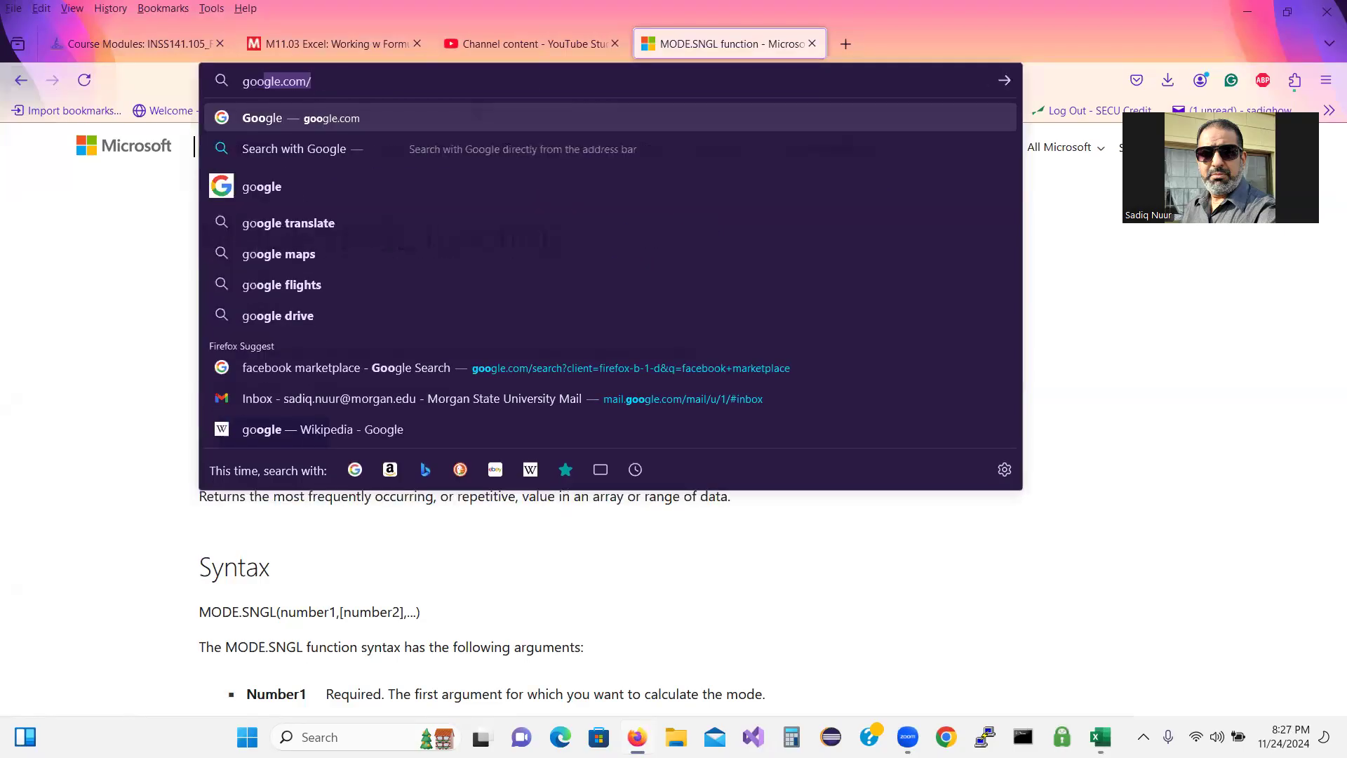
key("Return")
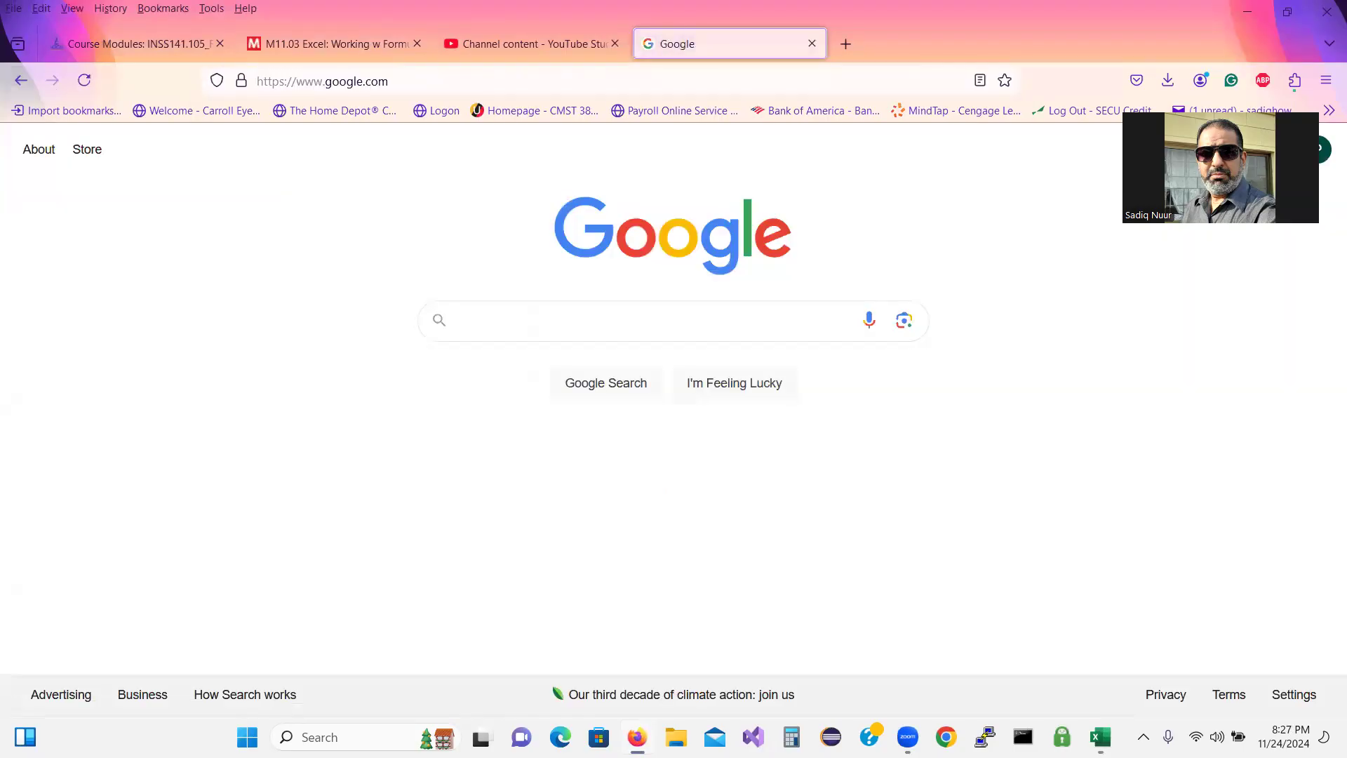
type("Median")
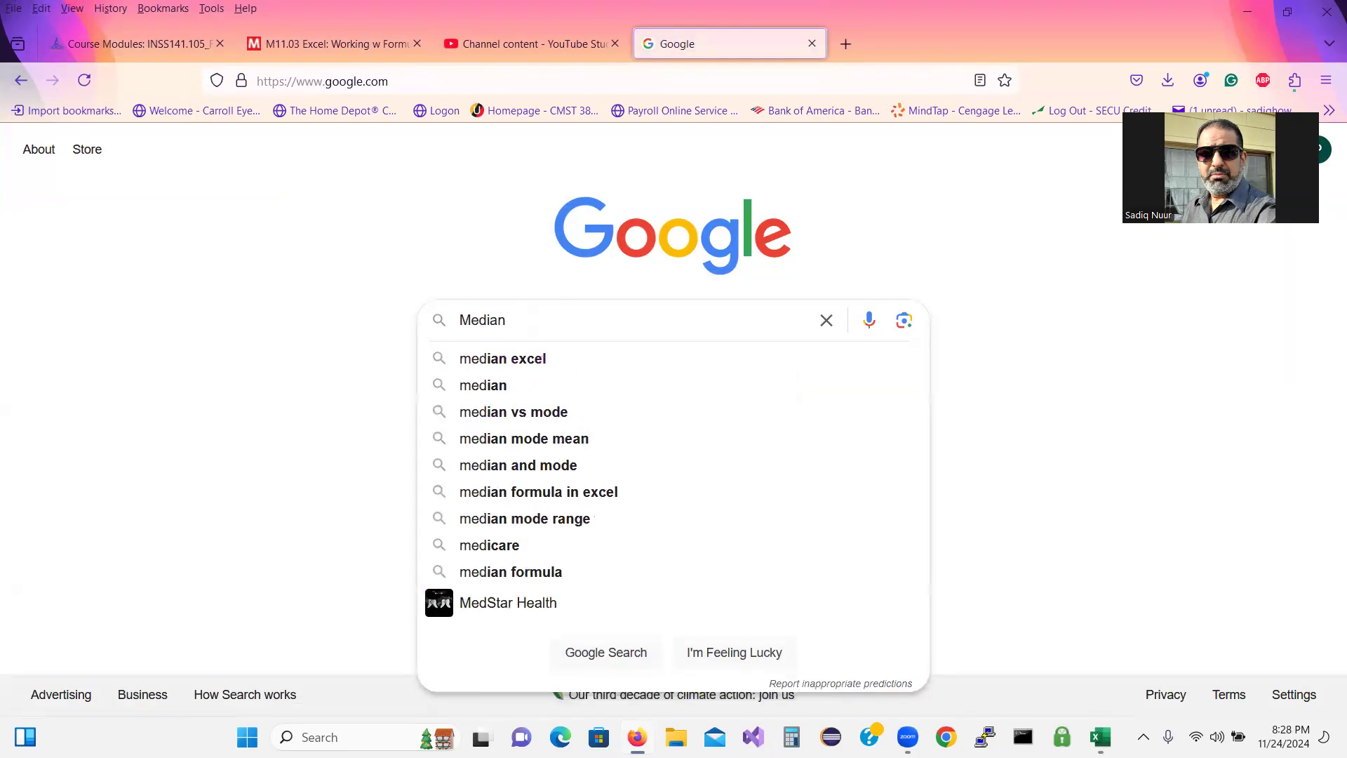
left_click(520, 358)
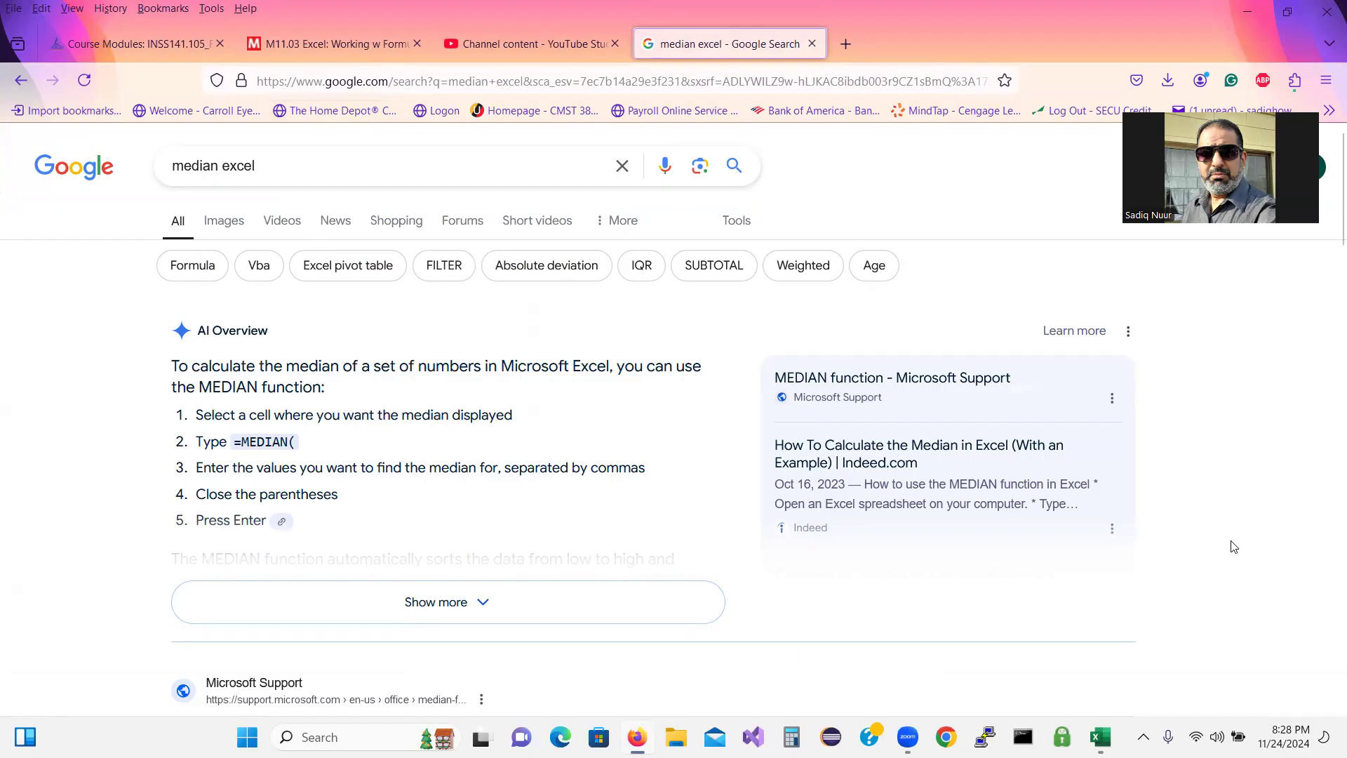
scroll(617, 280, "down", 5)
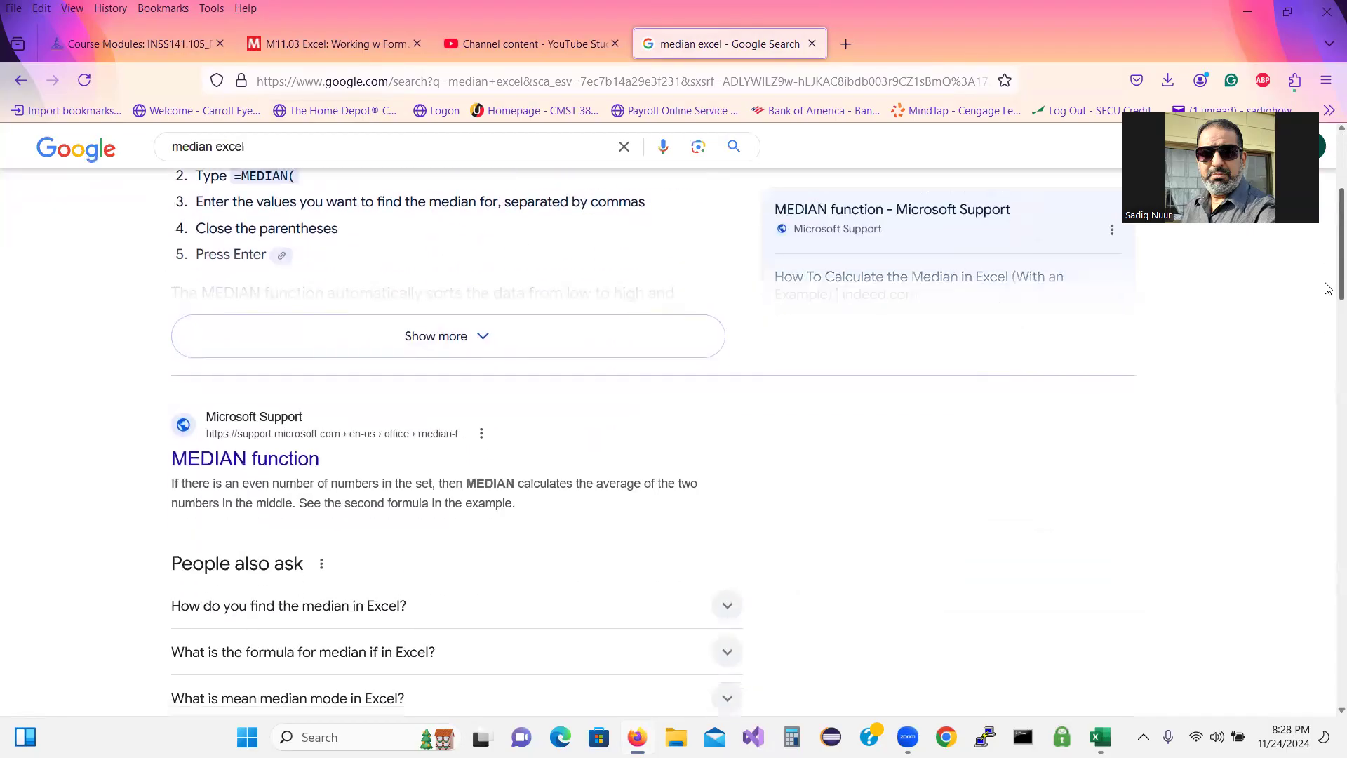
left_click(274, 399)
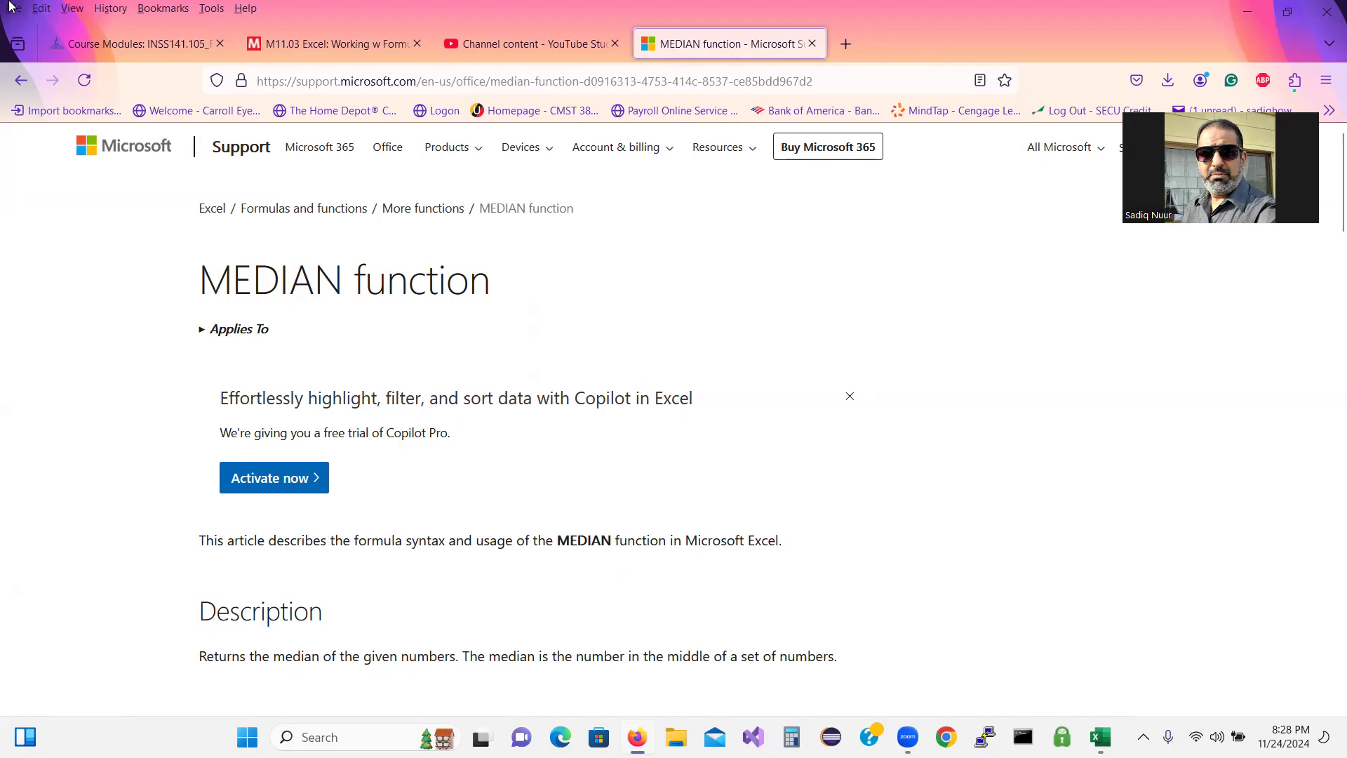
Recheck instruction 9 in SIMnet, then return to Excel and complete the E24 median formula as =MEDIAN(G5:G14).
left_click(254, 53)
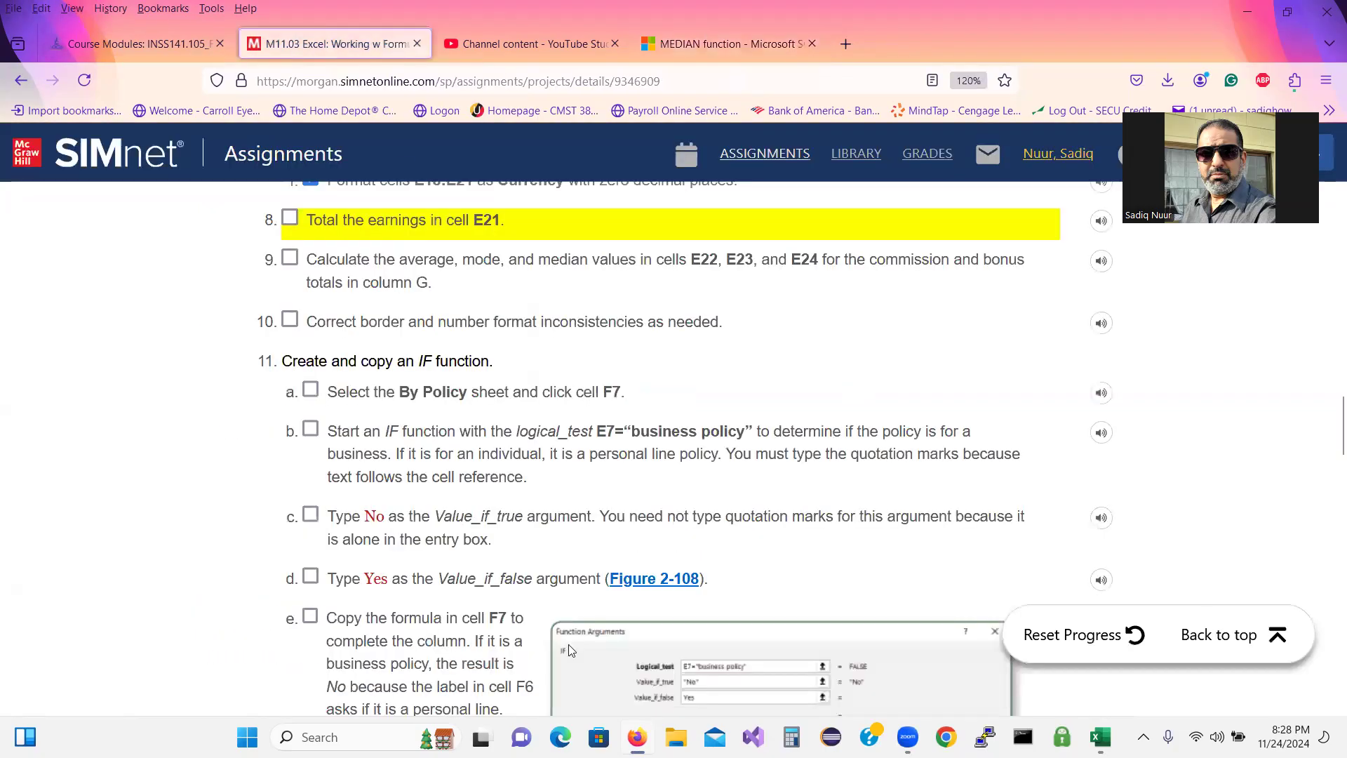
key("alt+Tab")
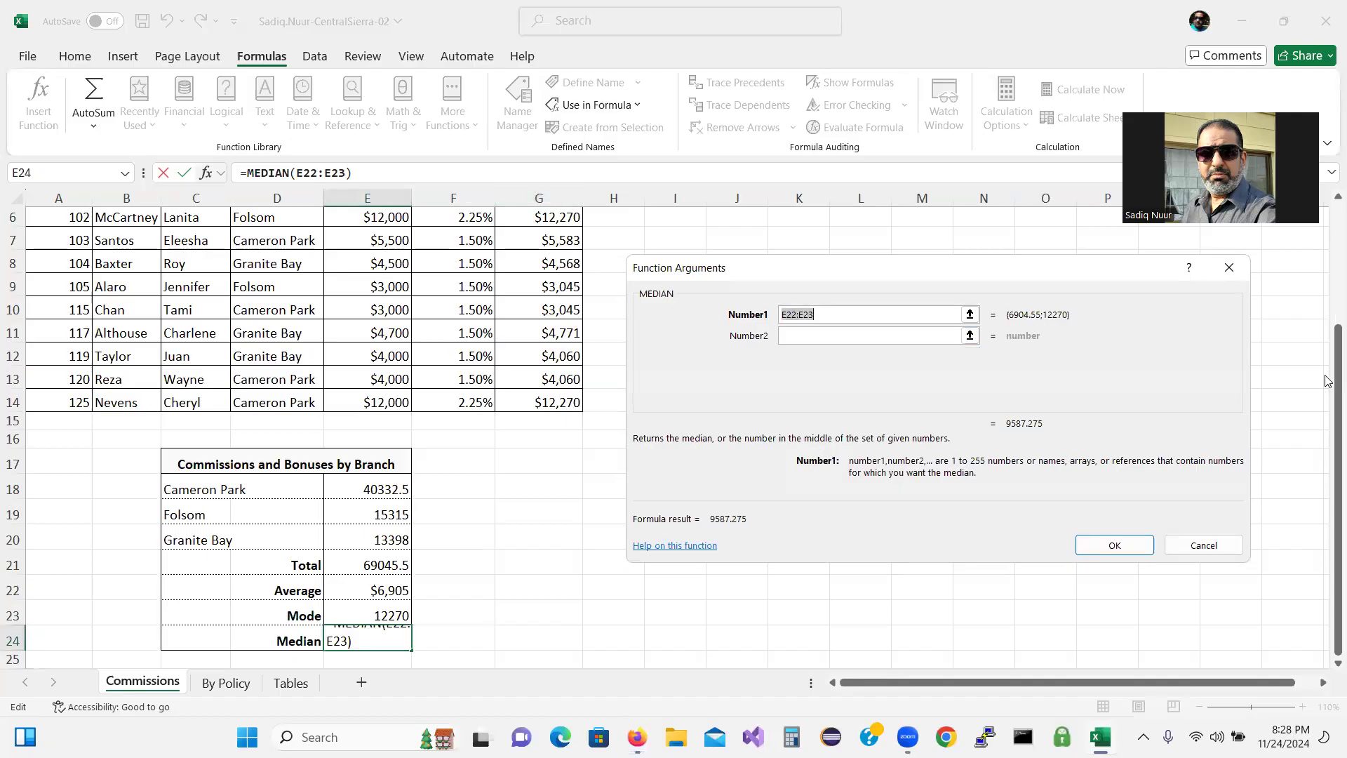
scroll(1327, 411, "up", 1)
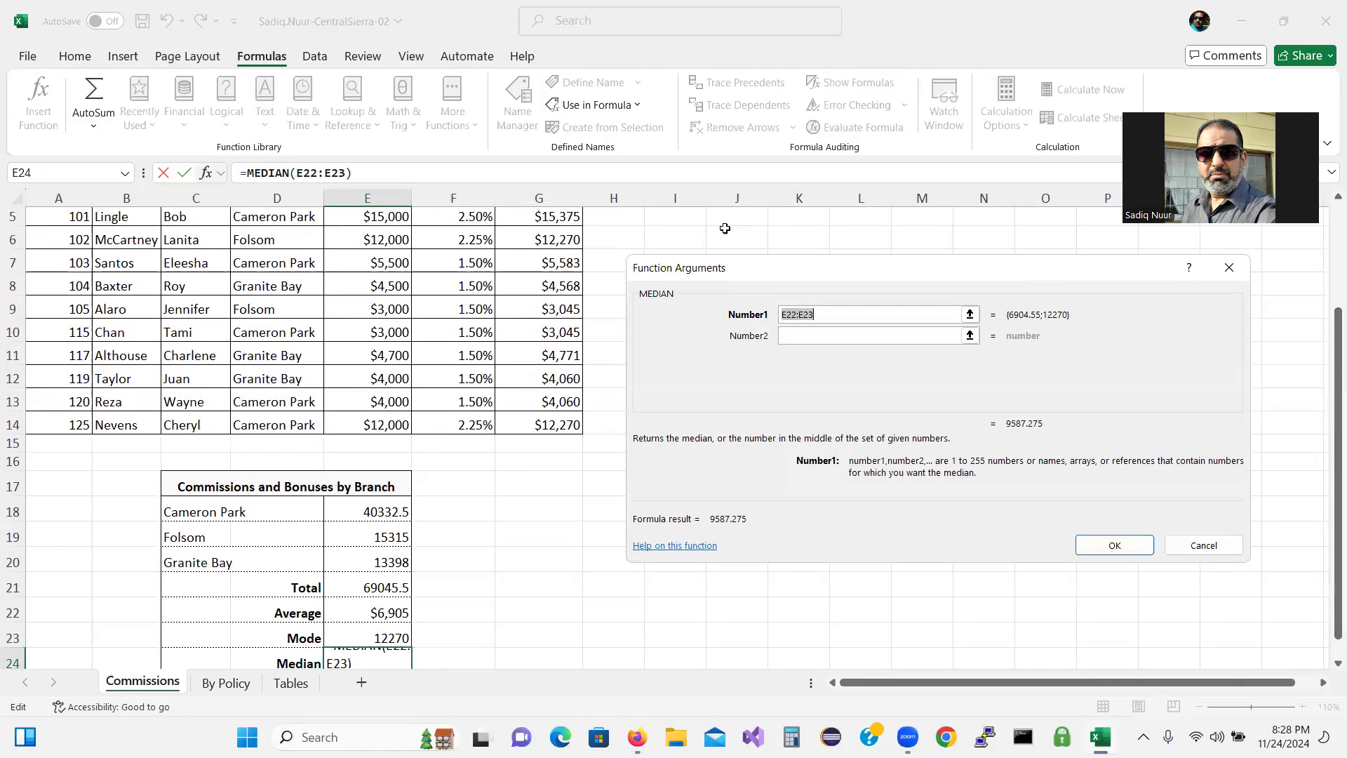
mouse_move(1327, 442)
left_mouse_down()
mouse_move(1326, 415)
mouse_move(1325, 434)
left_mouse_up()
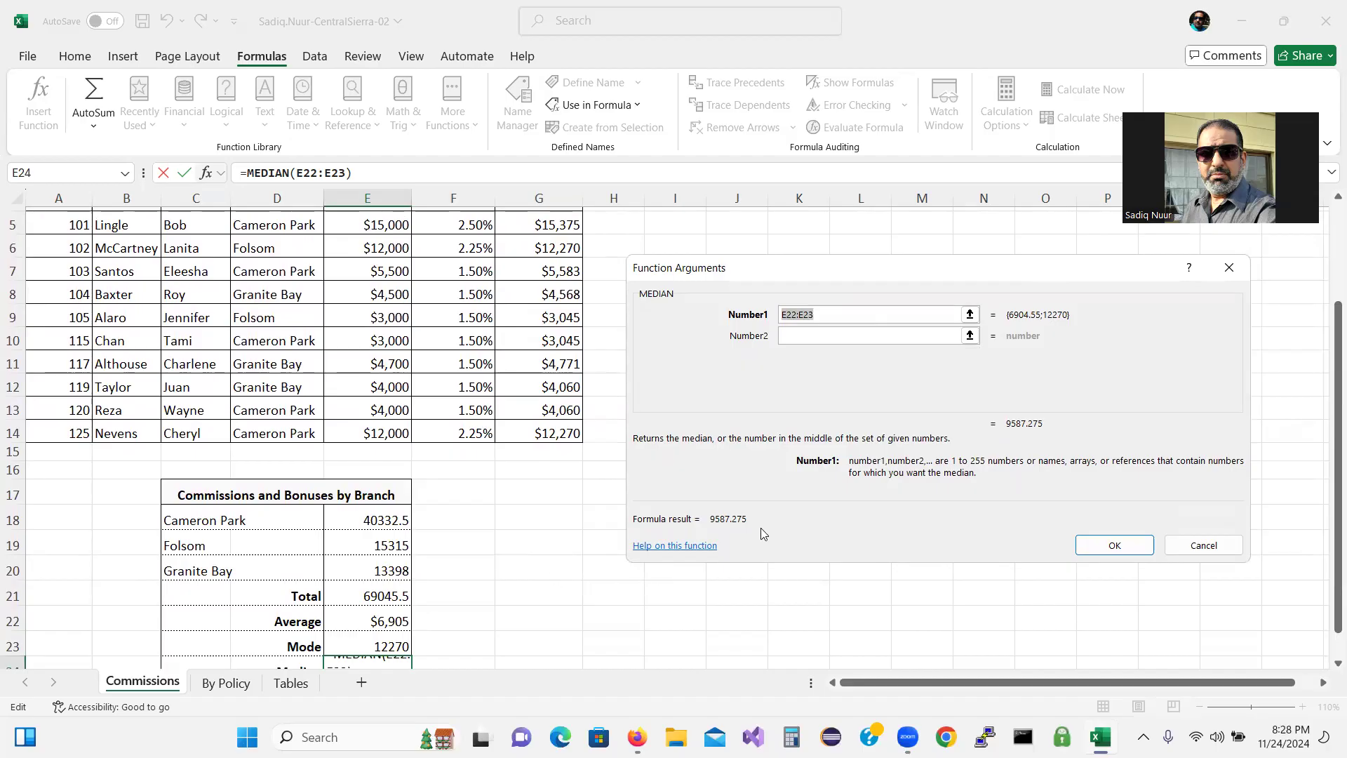
left_click(556, 225)
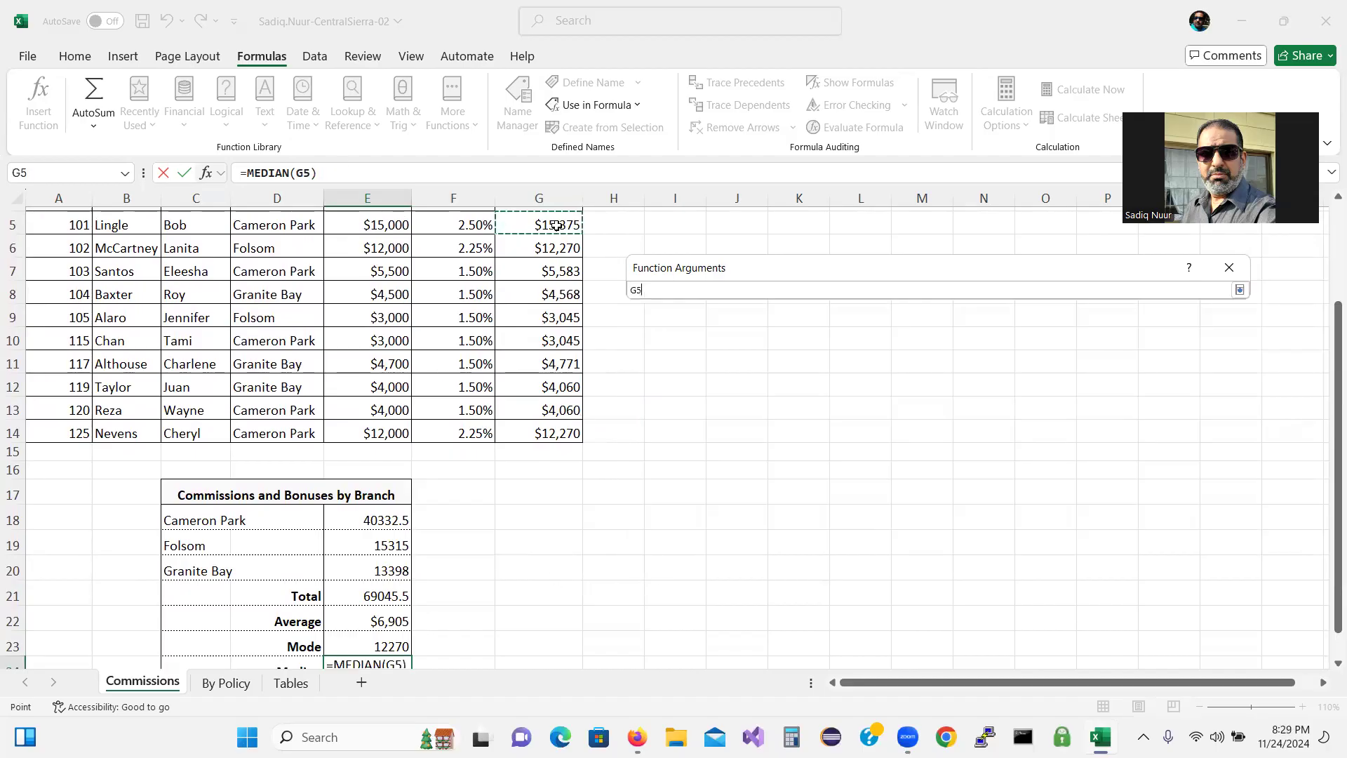
left_click_drag(556, 225, 559, 430)
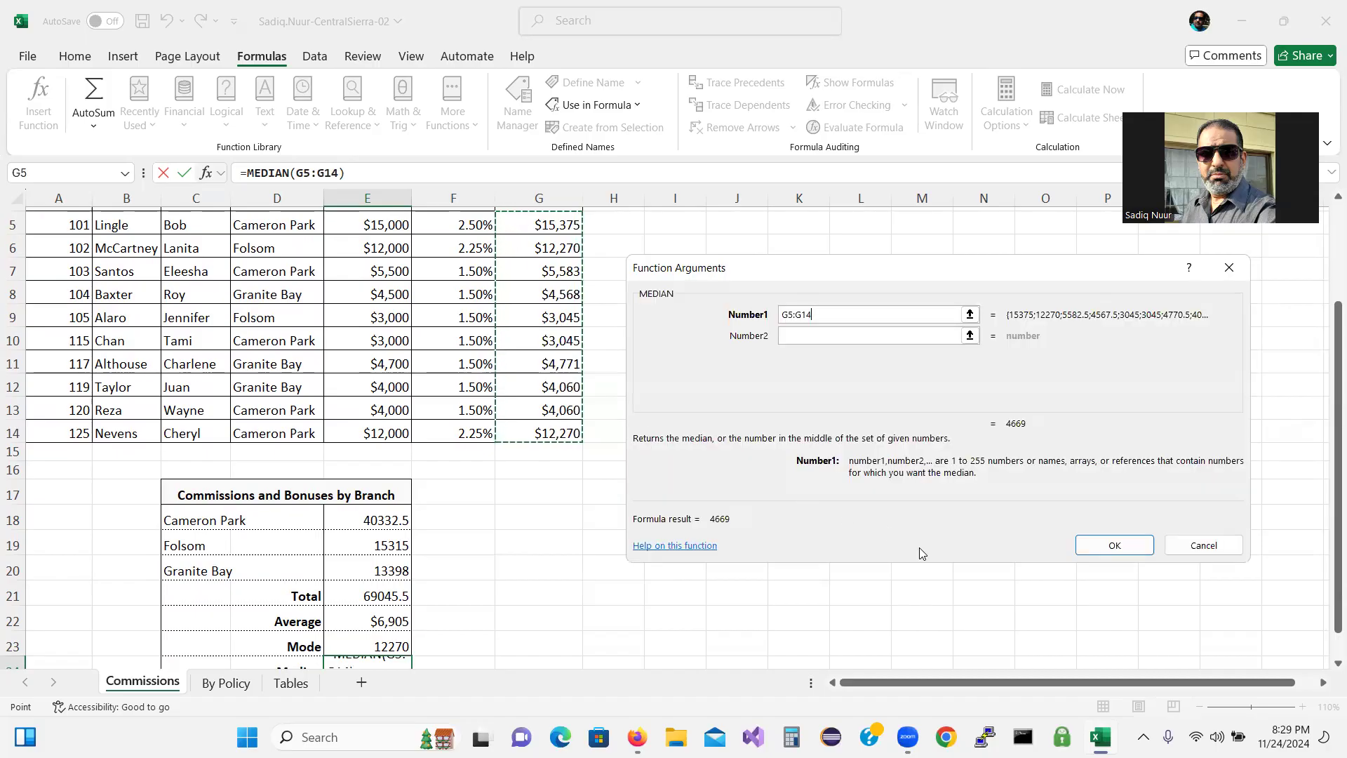
left_click(1111, 542)
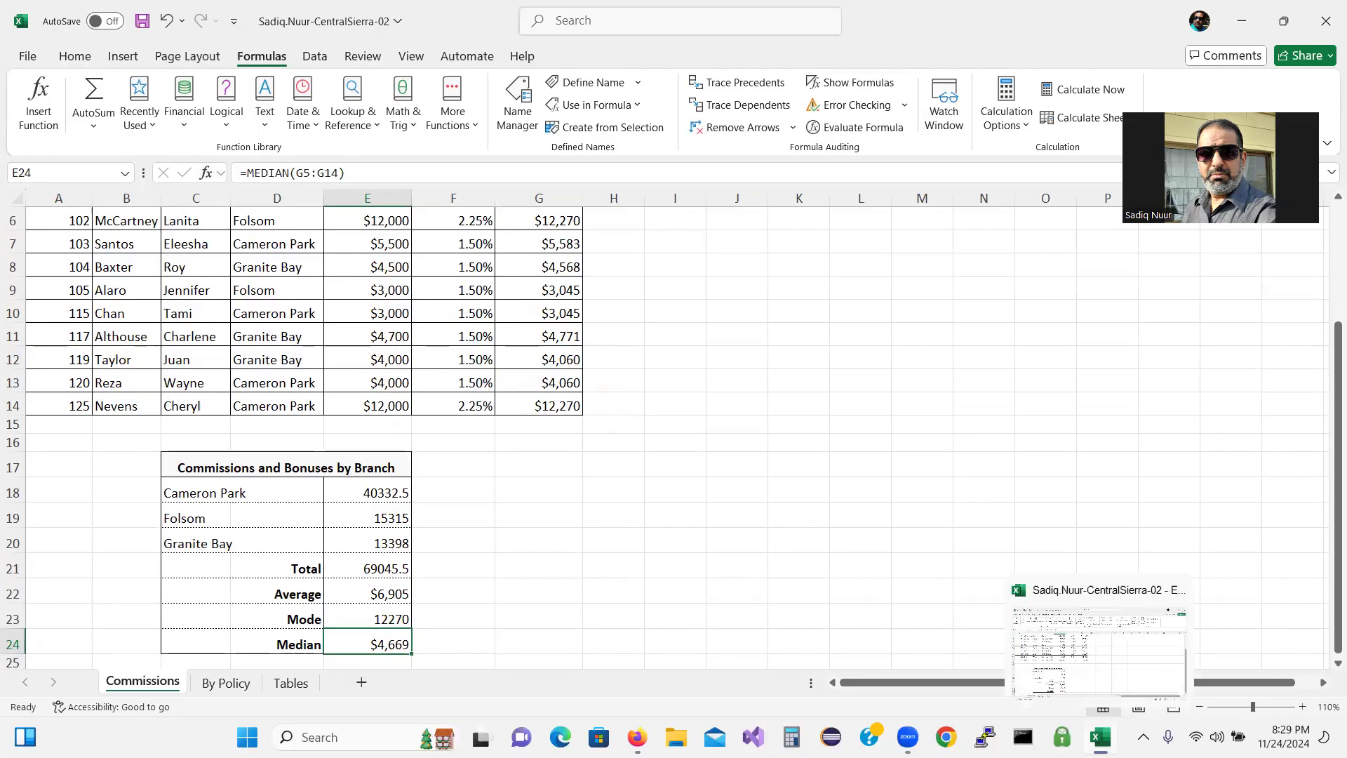
Switch to Firefox, mark instructions 8 and 9 as done in SIMnet, read instruction 10, and return to the Commissions sheet in Excel.
left_click(637, 737)
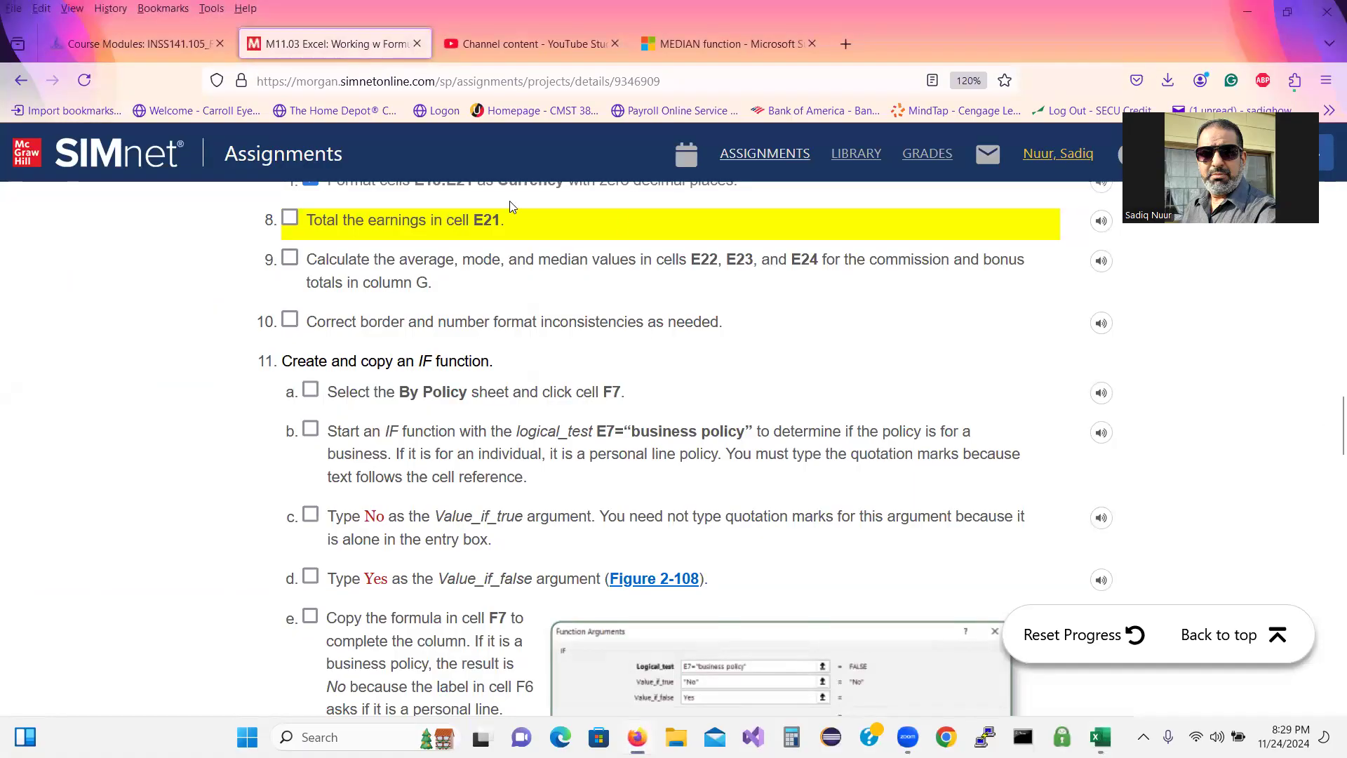
left_click(289, 217)
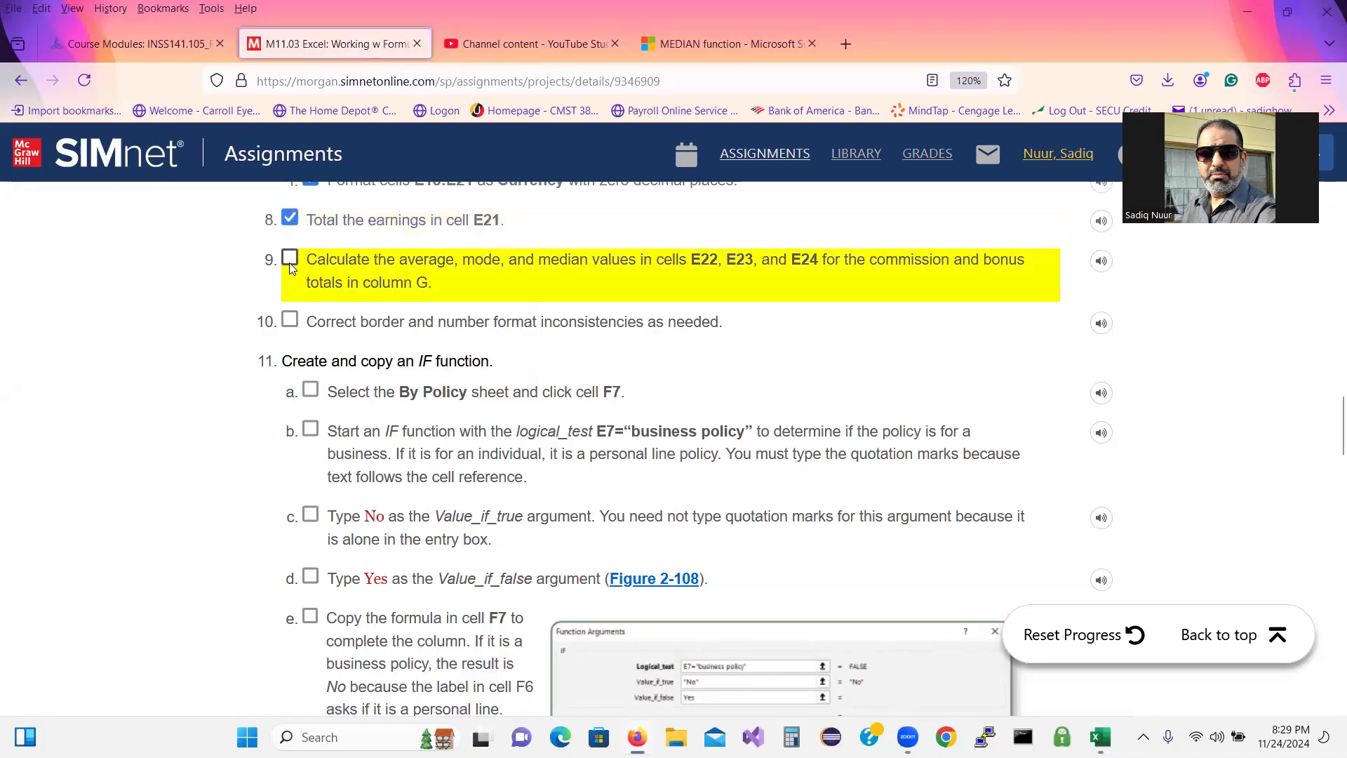
left_click(290, 258)
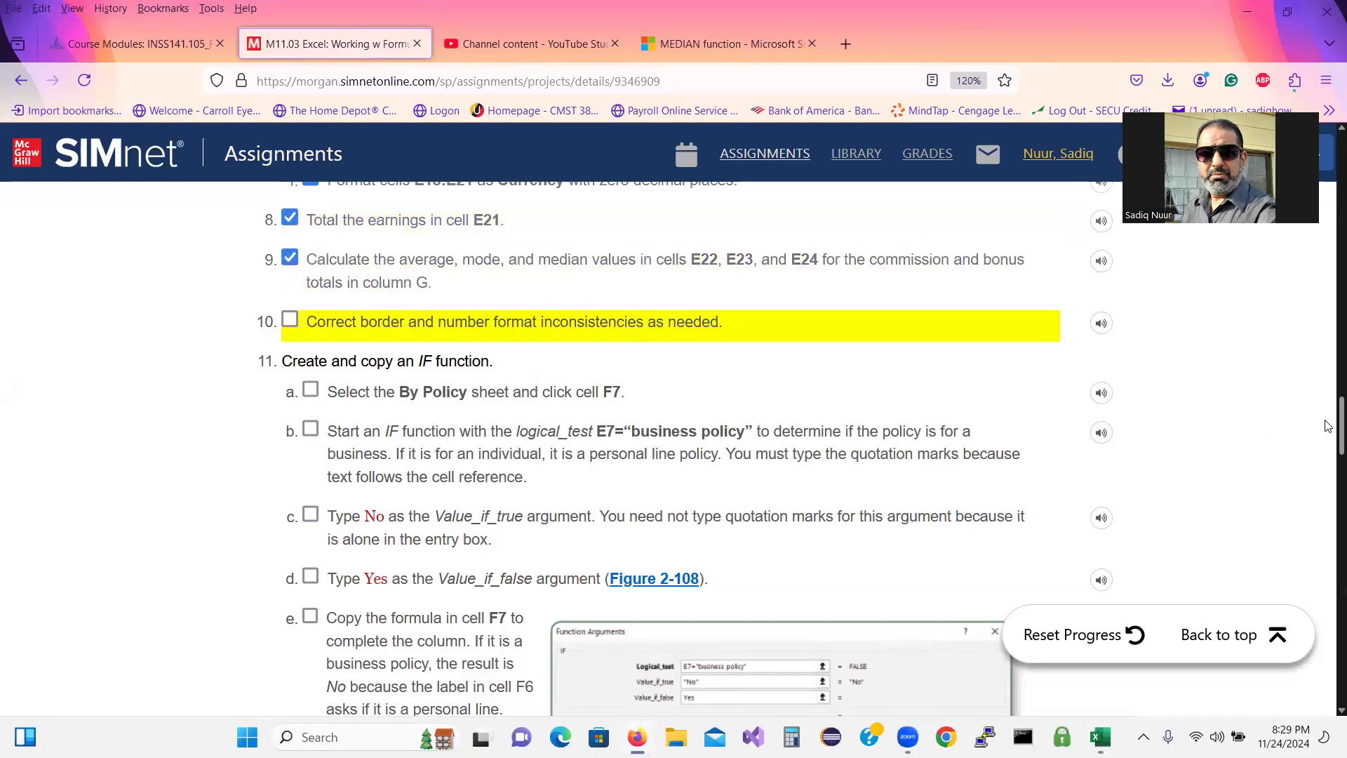
scroll(1328, 431, "down", 2)
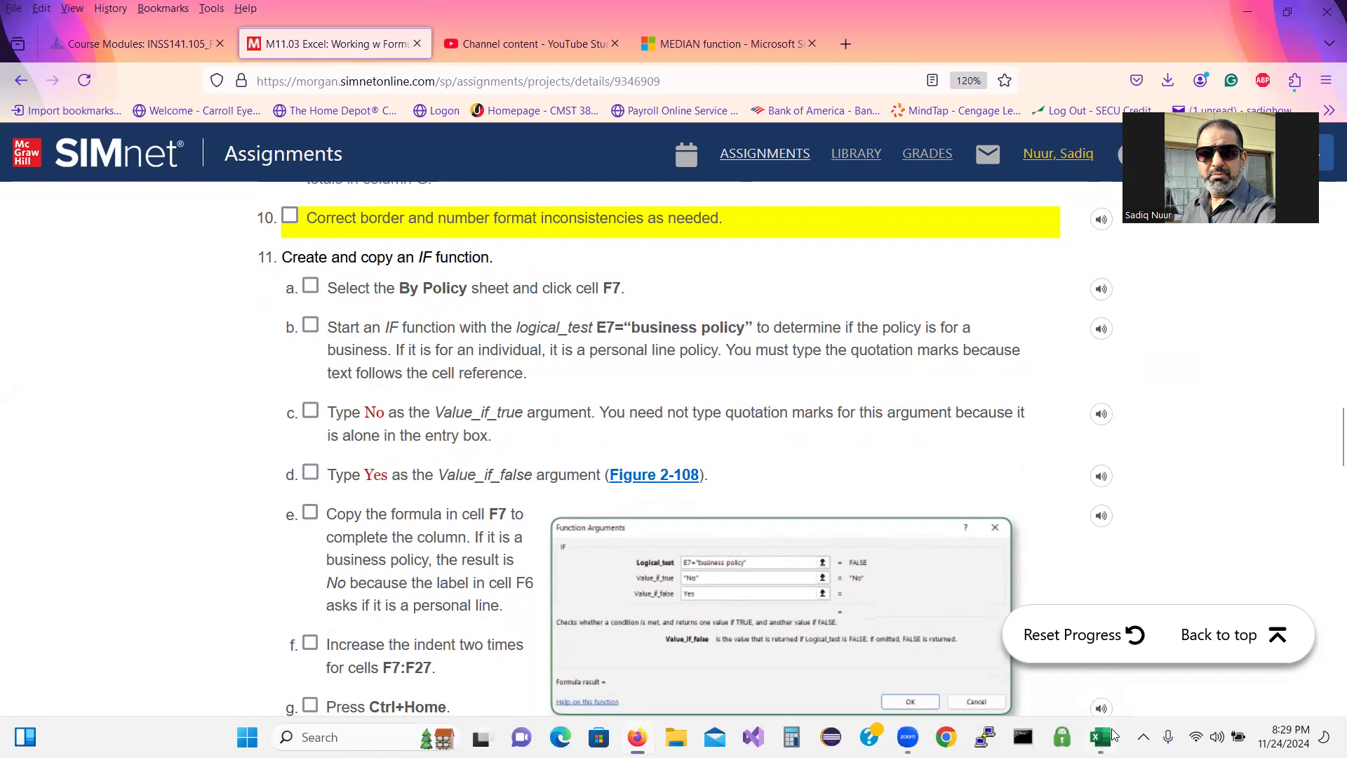
mouse_move(1100, 737)
left_click(1094, 617)
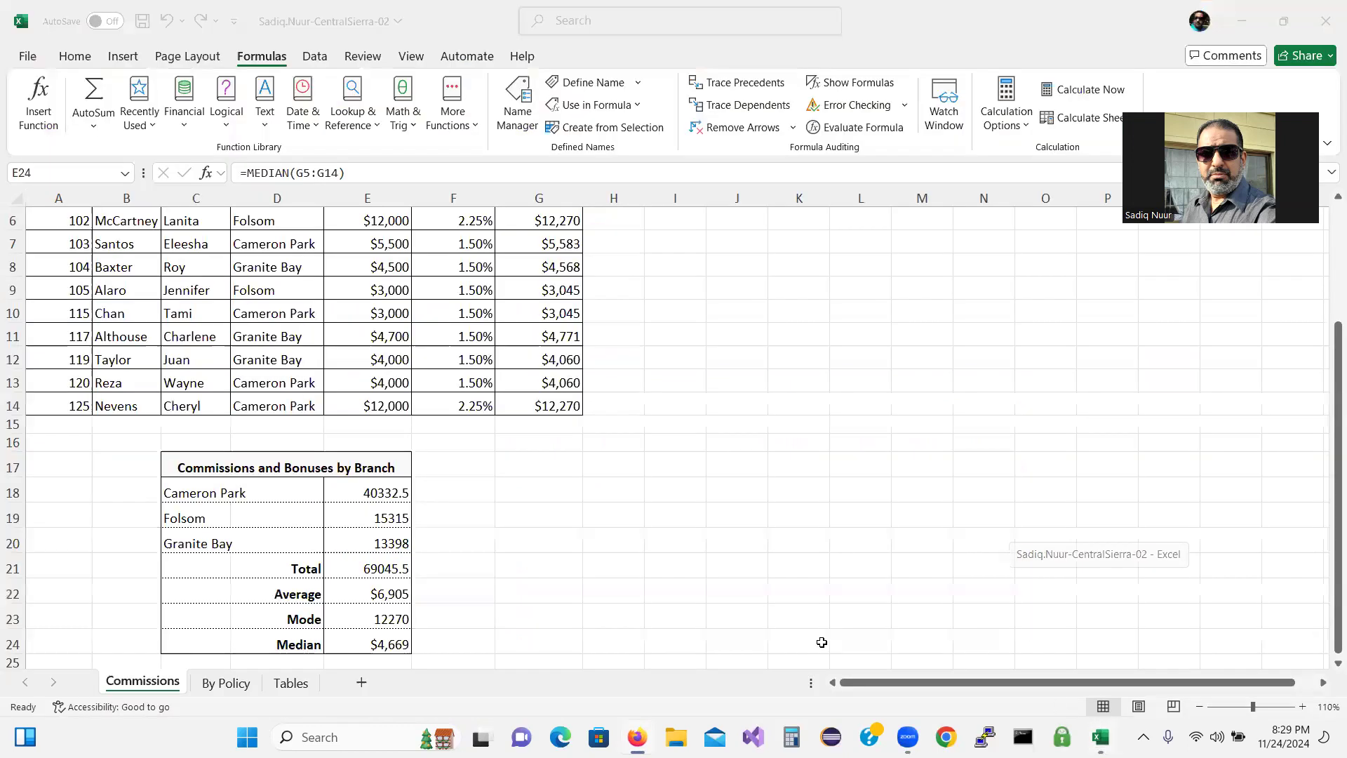
left_click(674, 595)
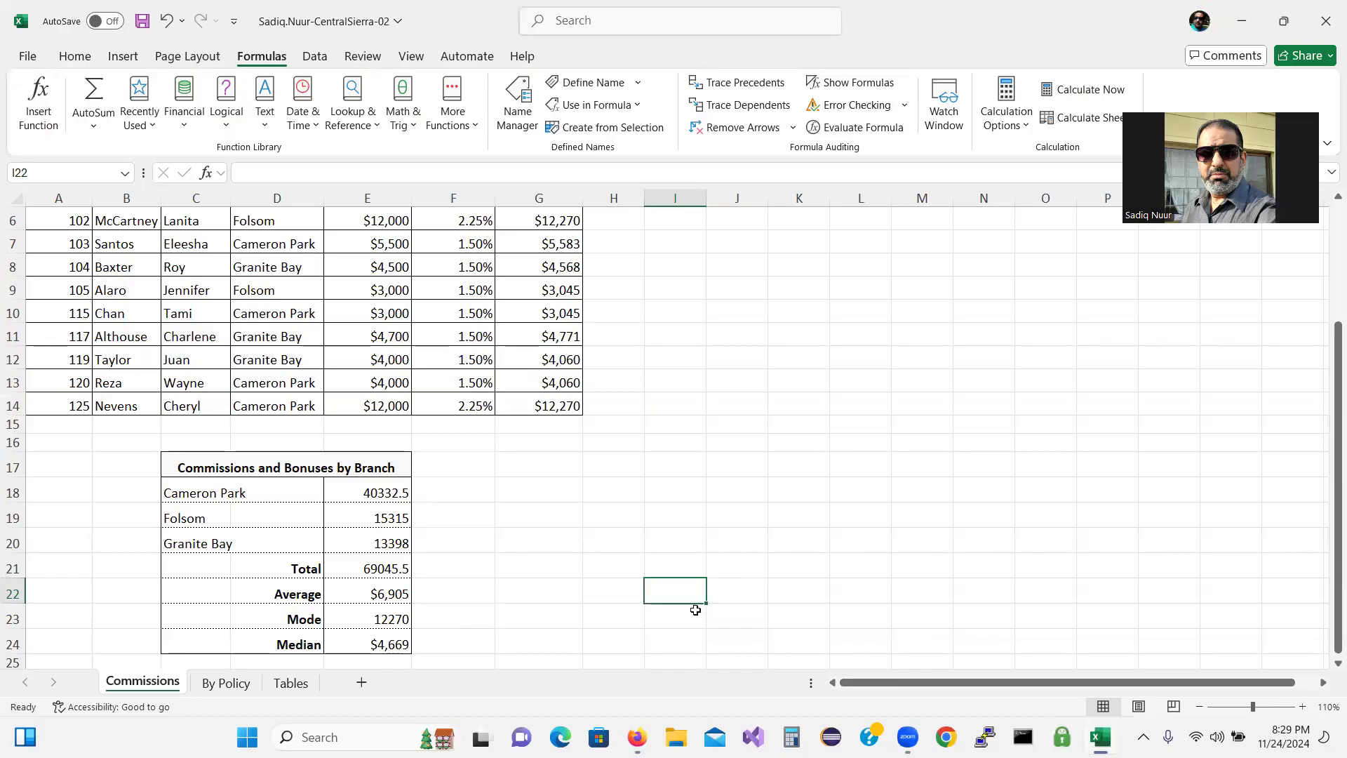
Apply the Currency number format to cells E18:E23 in the Commissions and Bonuses by Branch table.
left_click(1100, 736)
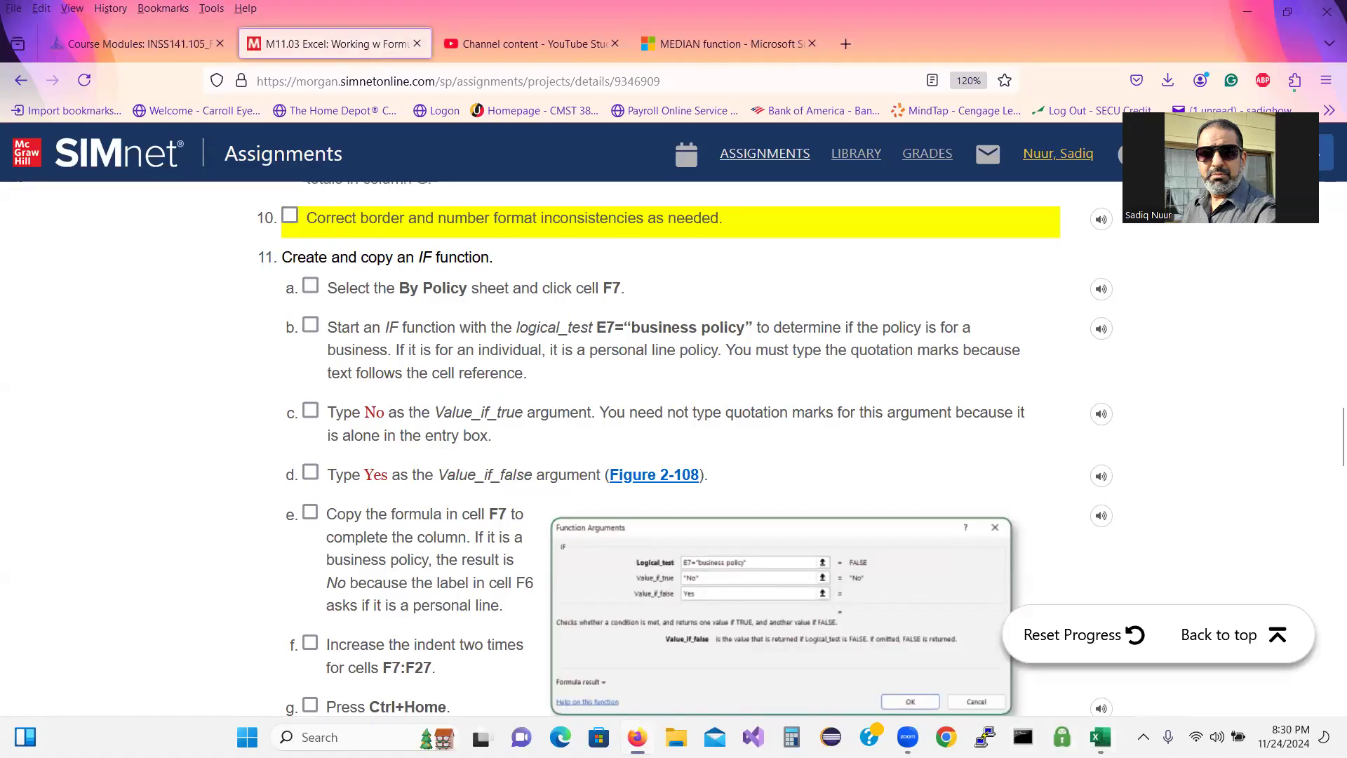
left_click(1100, 737)
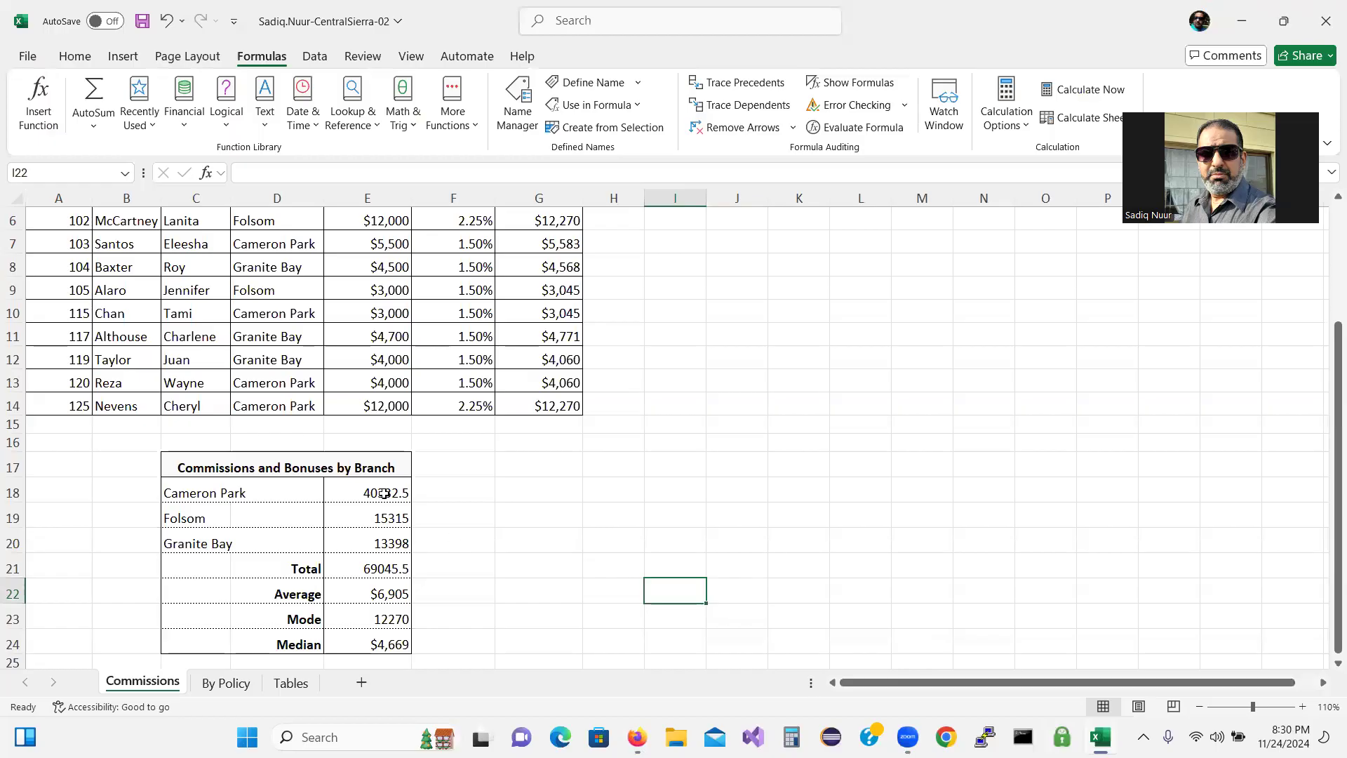
left_click_drag(384, 493, 382, 602)
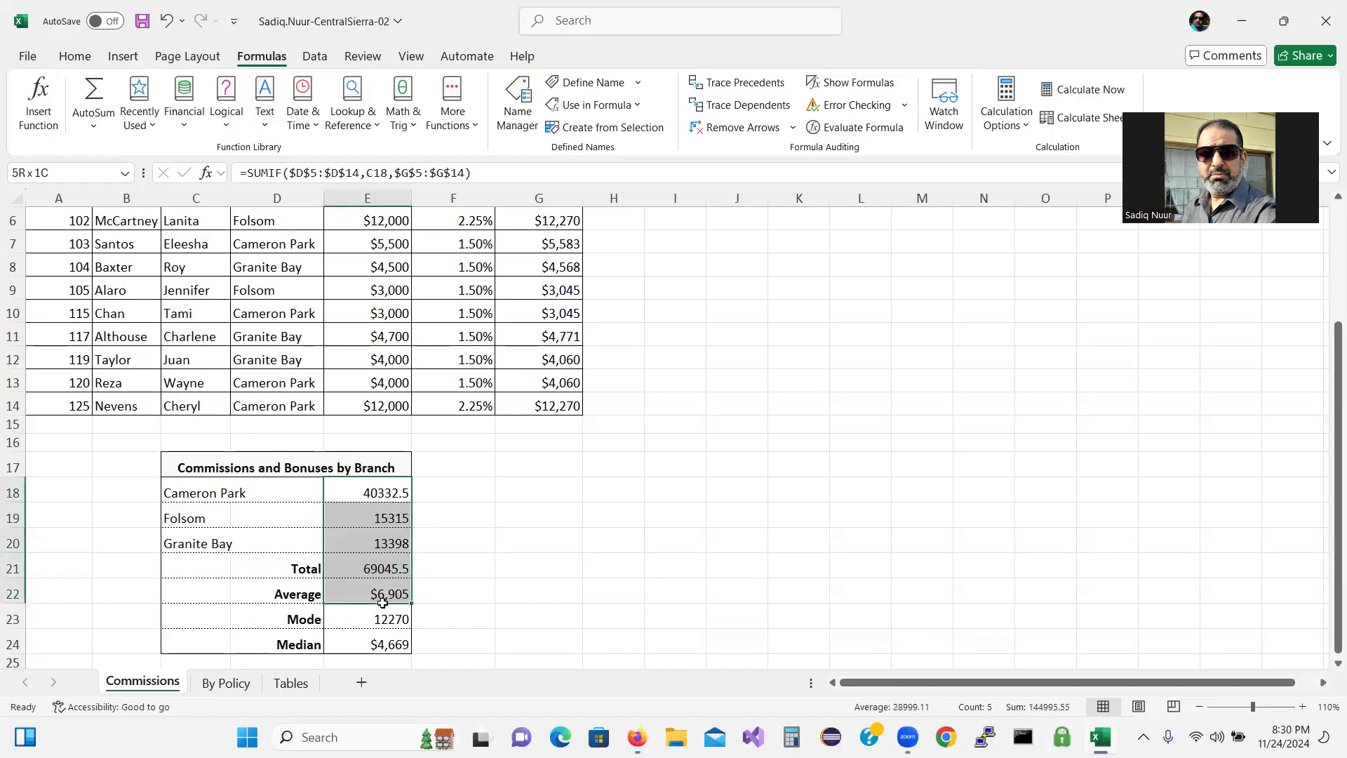
left_click(366, 644)
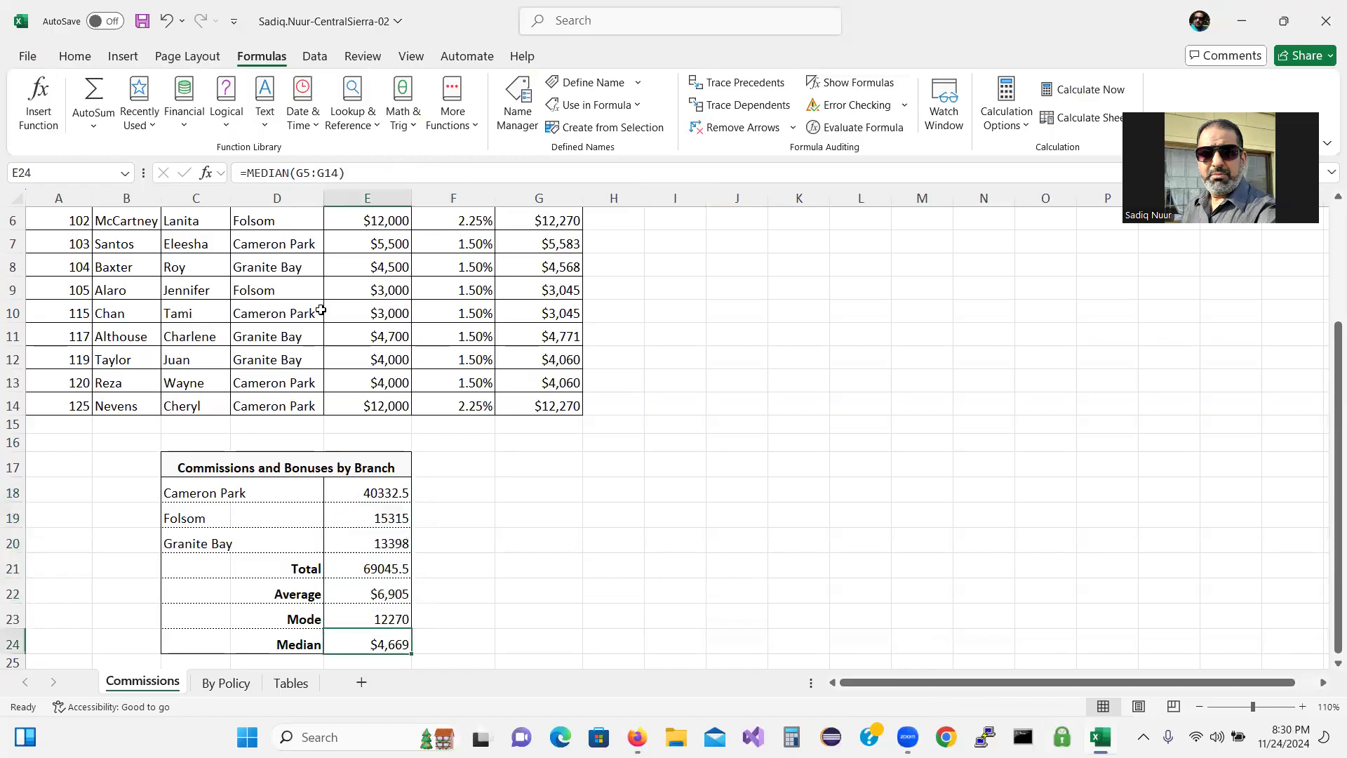
left_click(74, 56)
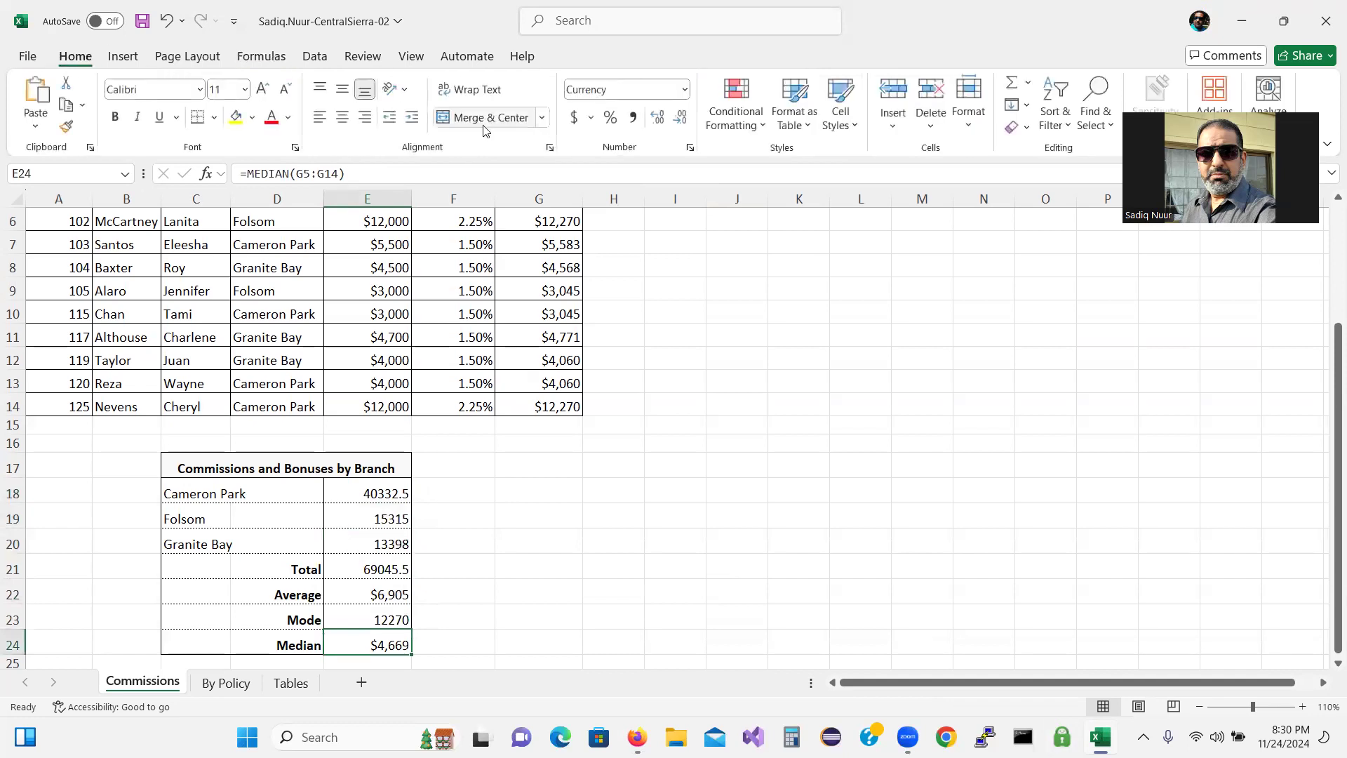
left_click(384, 490)
left_click_drag(384, 489, 390, 611)
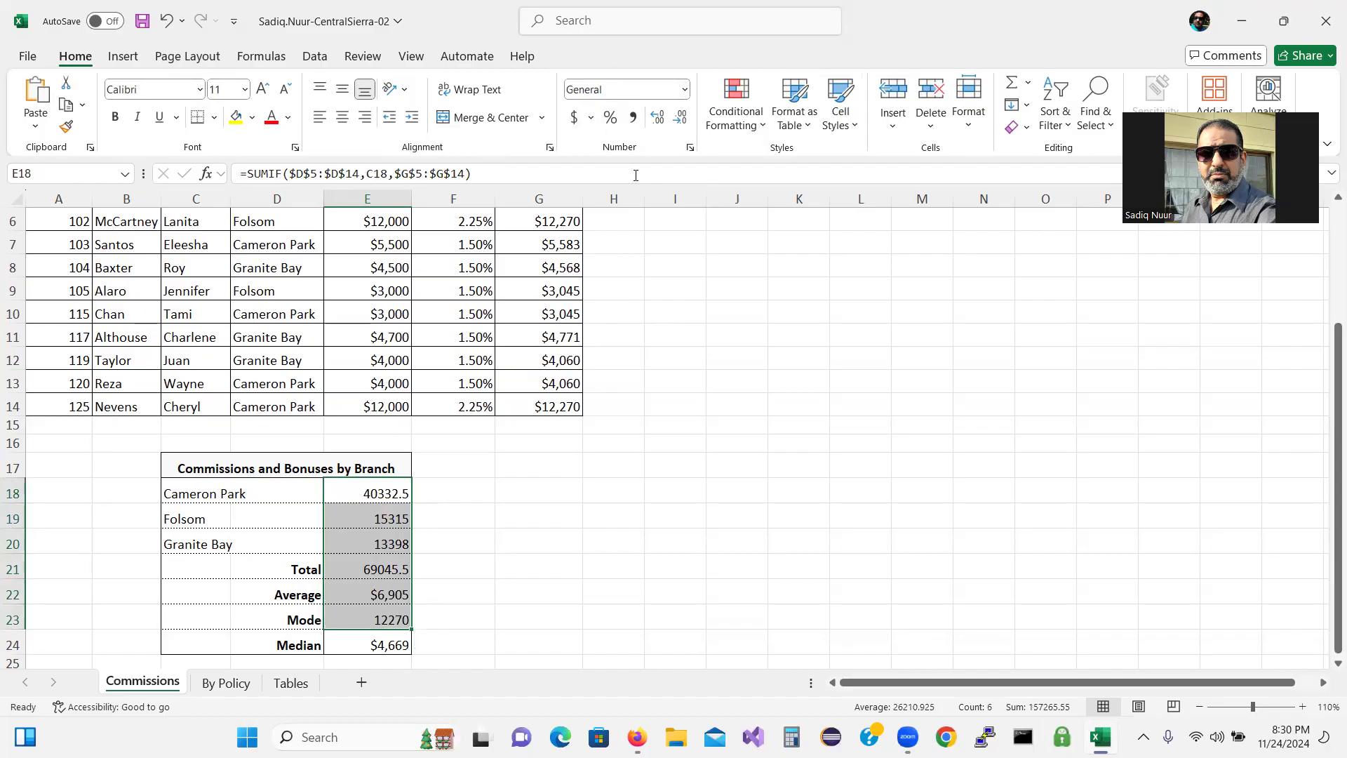
left_click(612, 90)
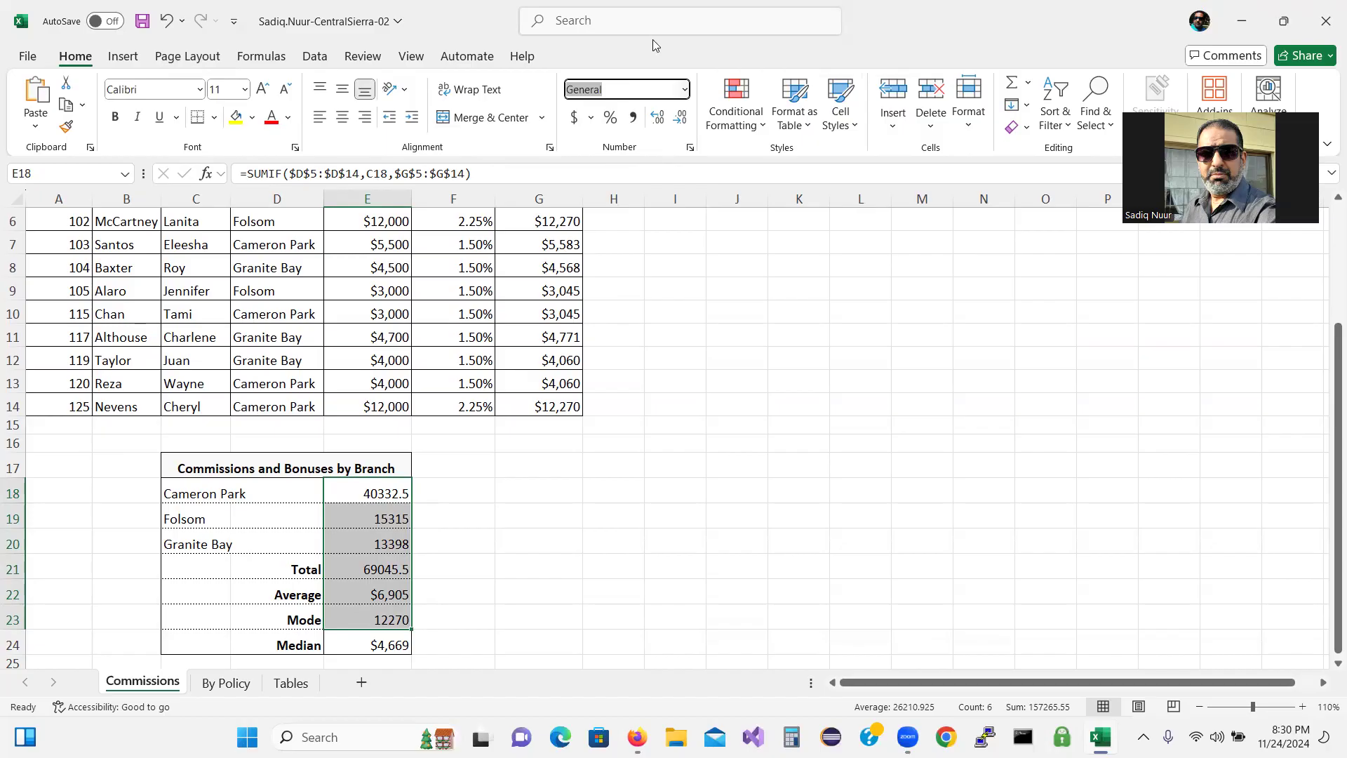
key("Escape")
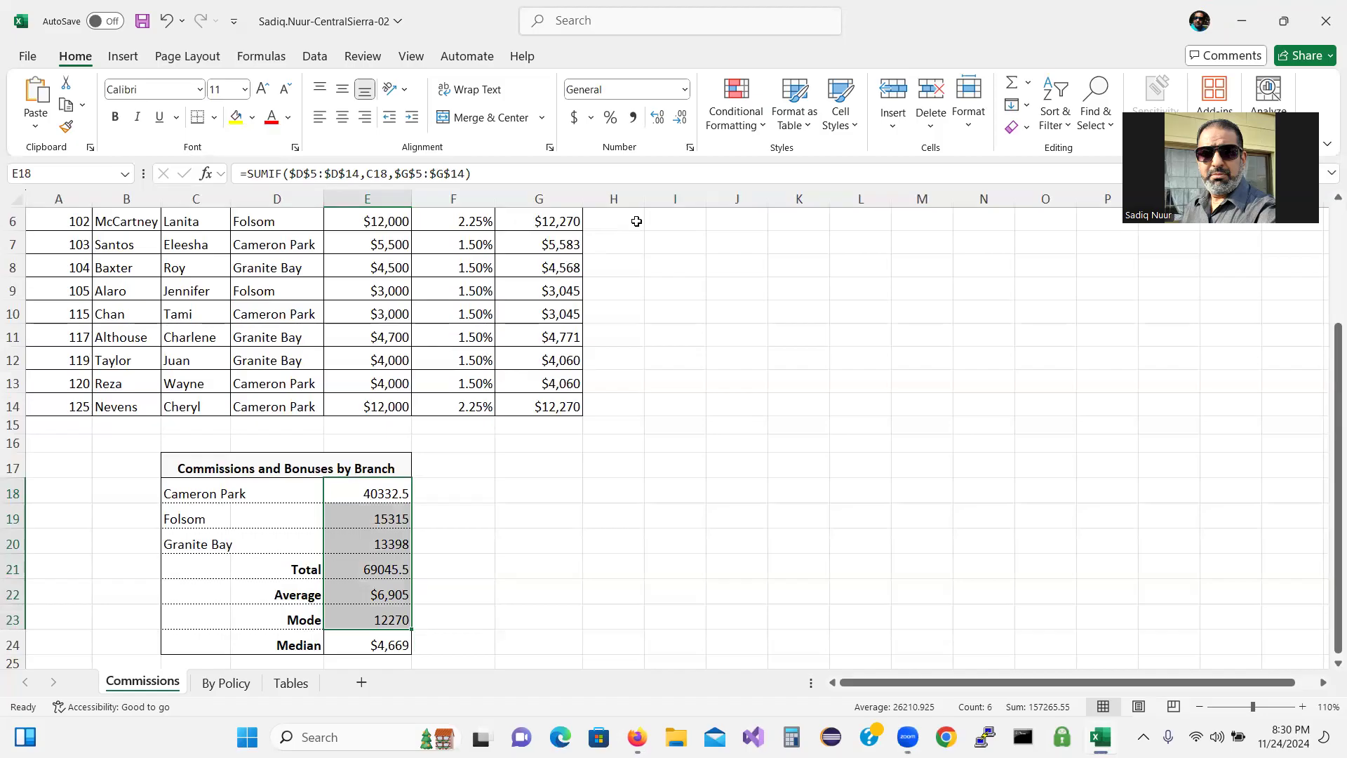
left_click(683, 90)
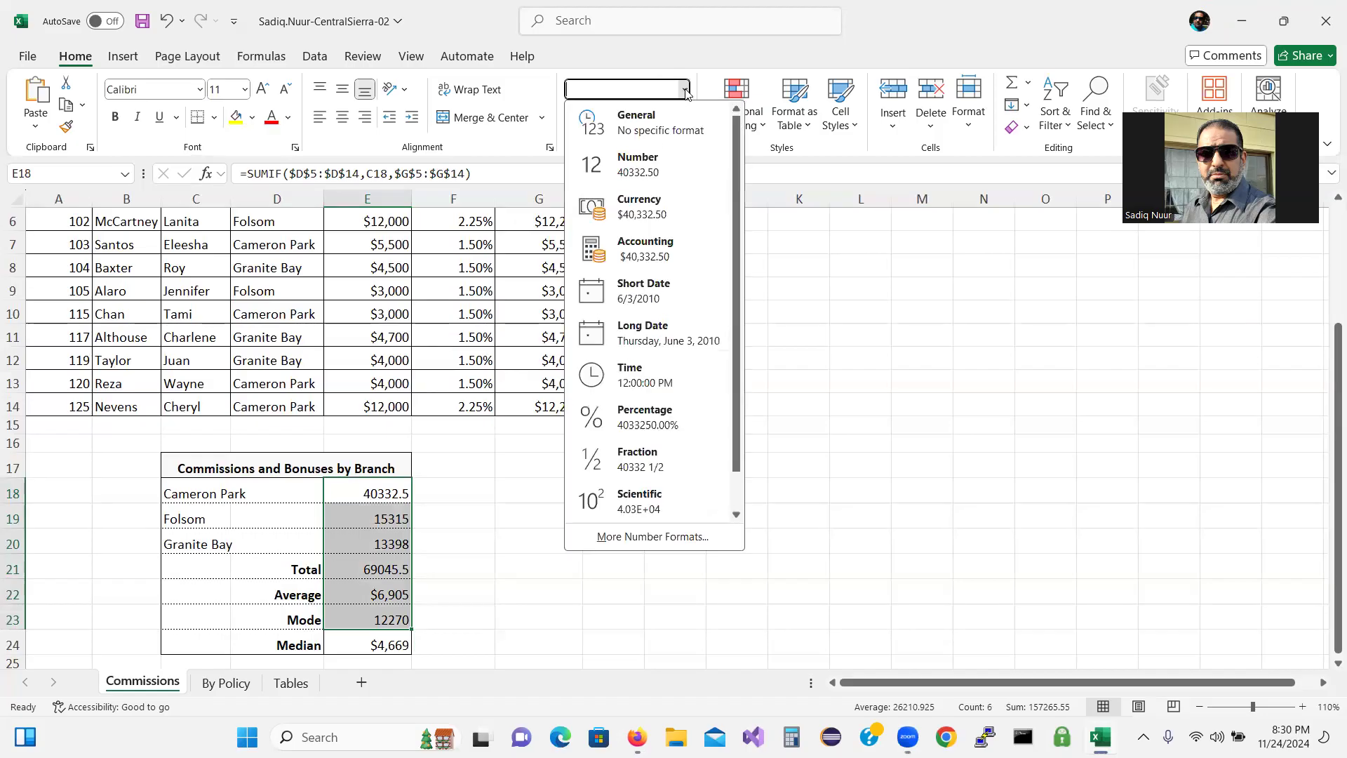
left_click(656, 205)
left_click(602, 491)
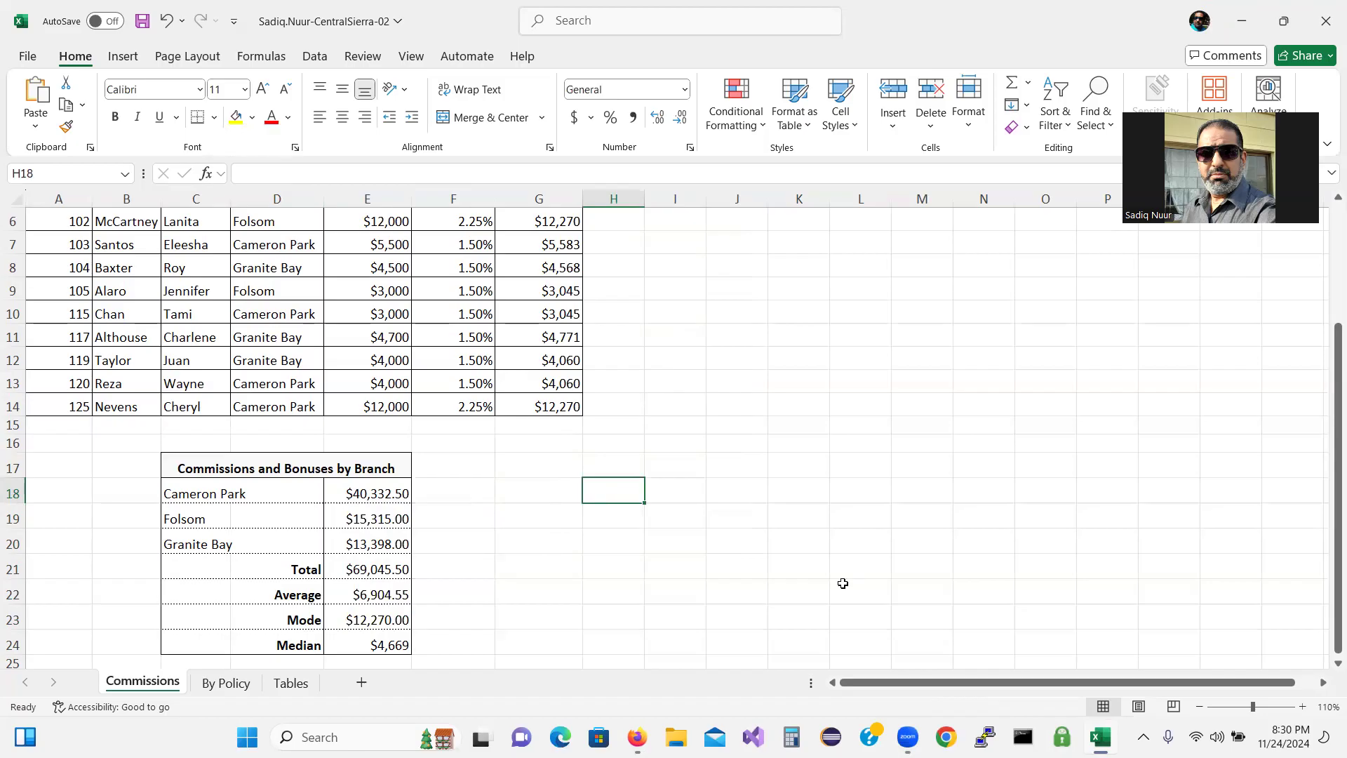
Remove both decimal places from the currency values in cells E18:E23.
left_click(381, 495)
left_click_drag(381, 494, 378, 614)
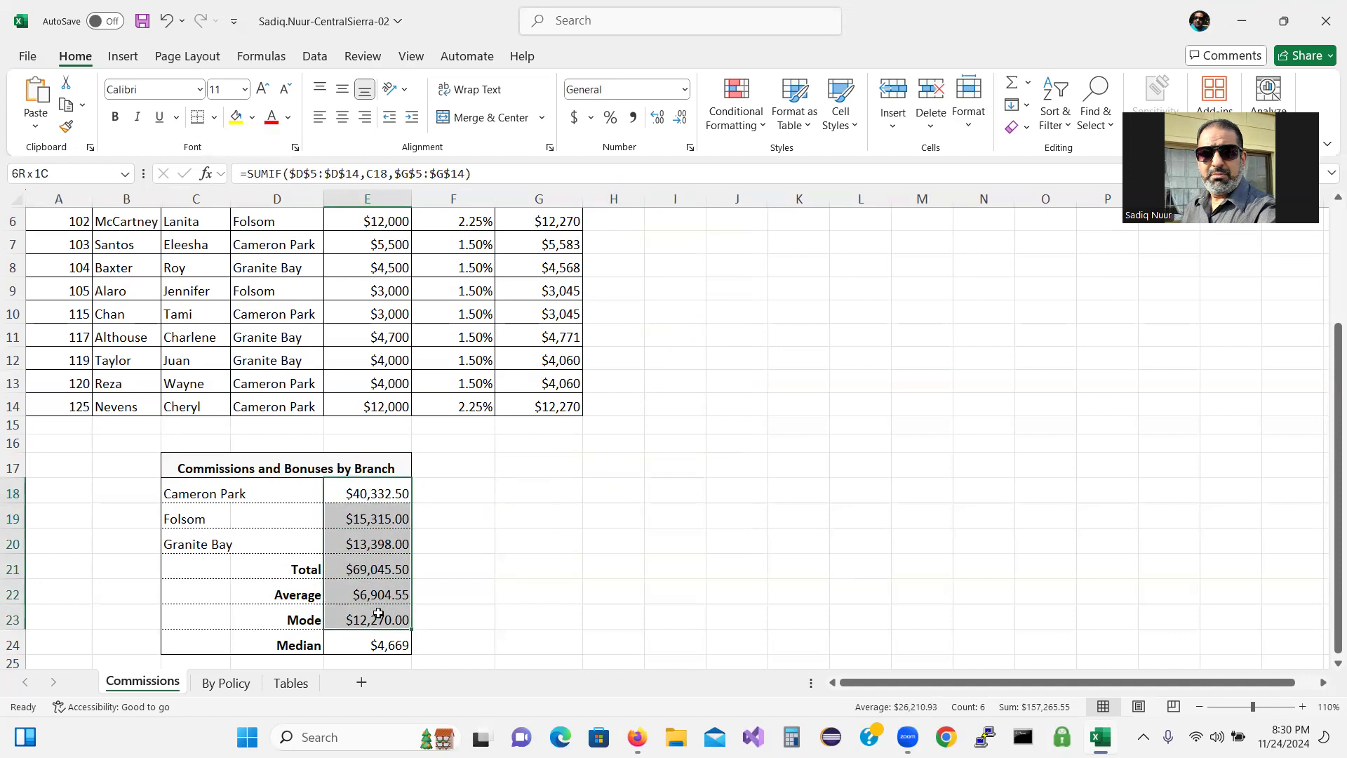
left_click(680, 120)
left_click(680, 120)
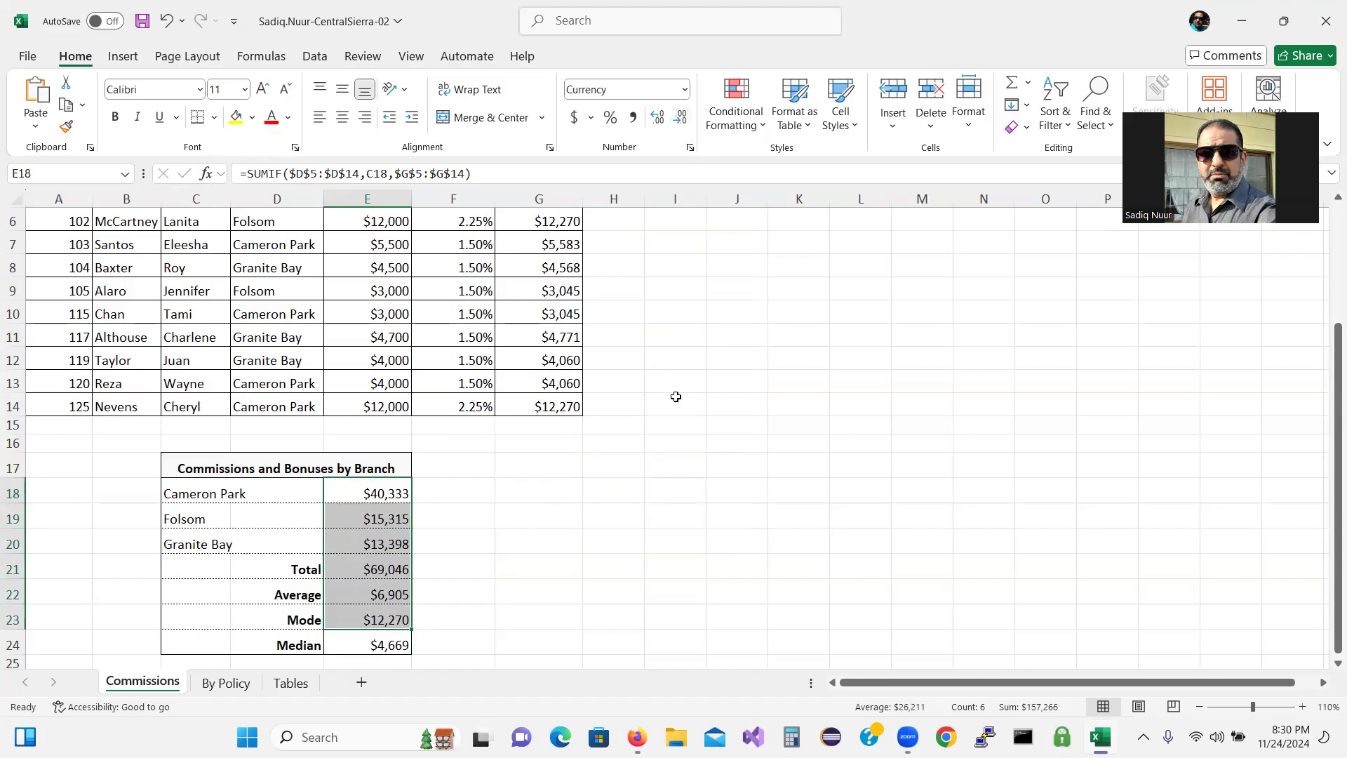
left_click(654, 472)
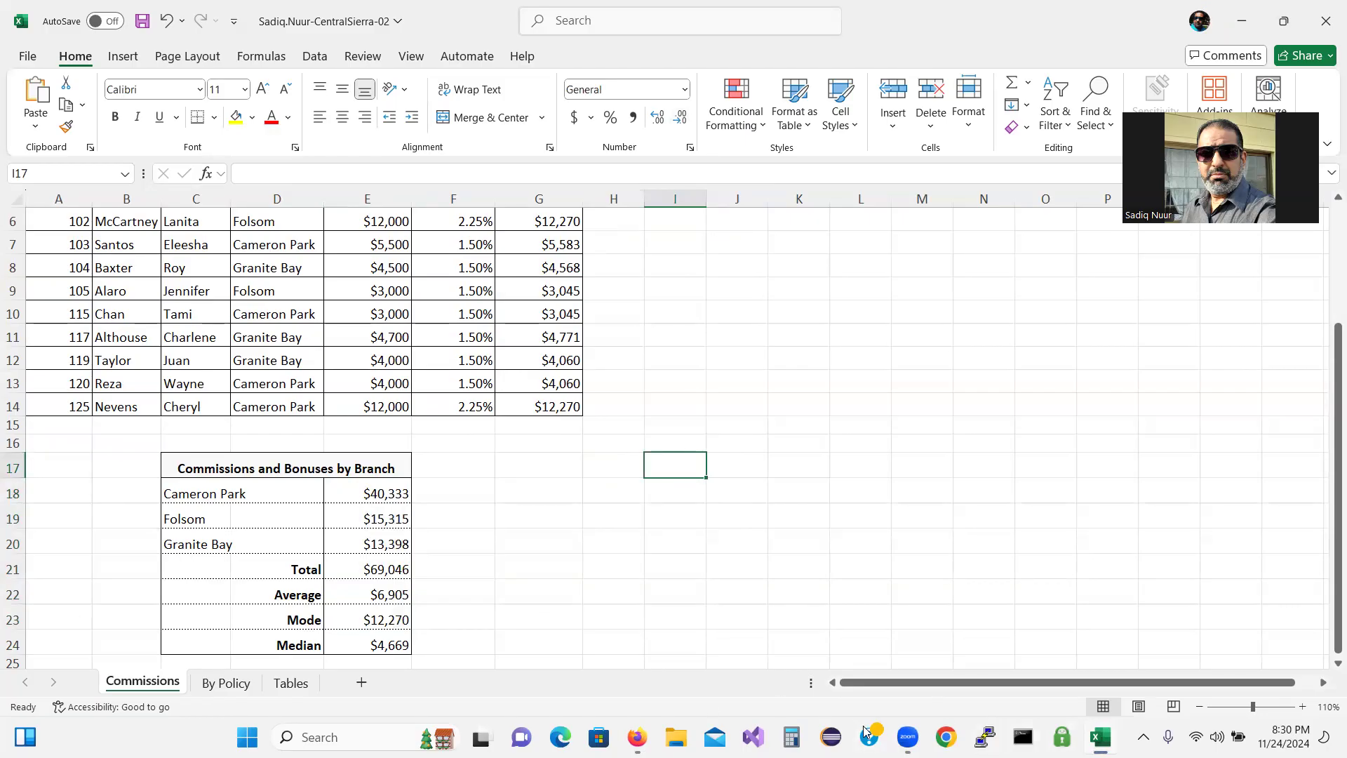
Switch to the SIMnet assignment page in Firefox and mark instructions 10 and 11a as complete.
left_click(637, 737)
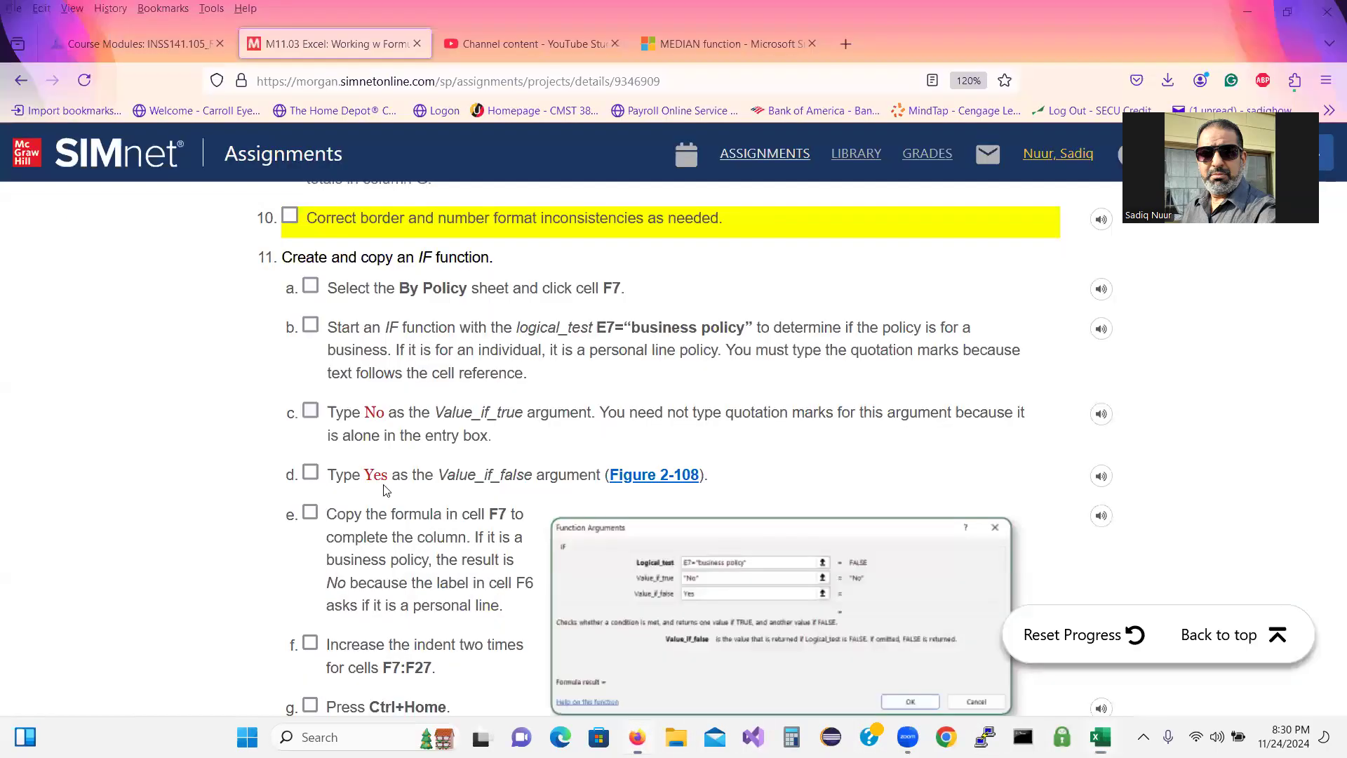
left_click(299, 219)
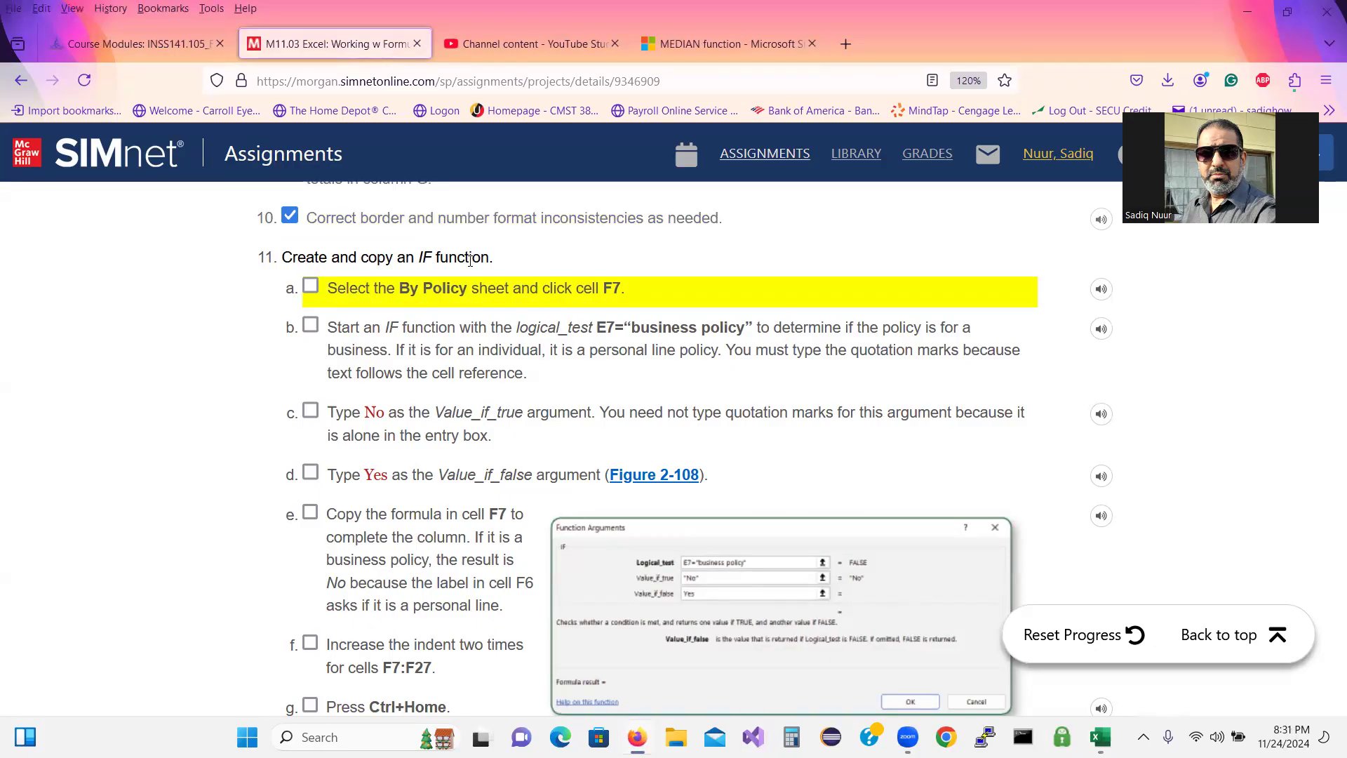
left_click(312, 287)
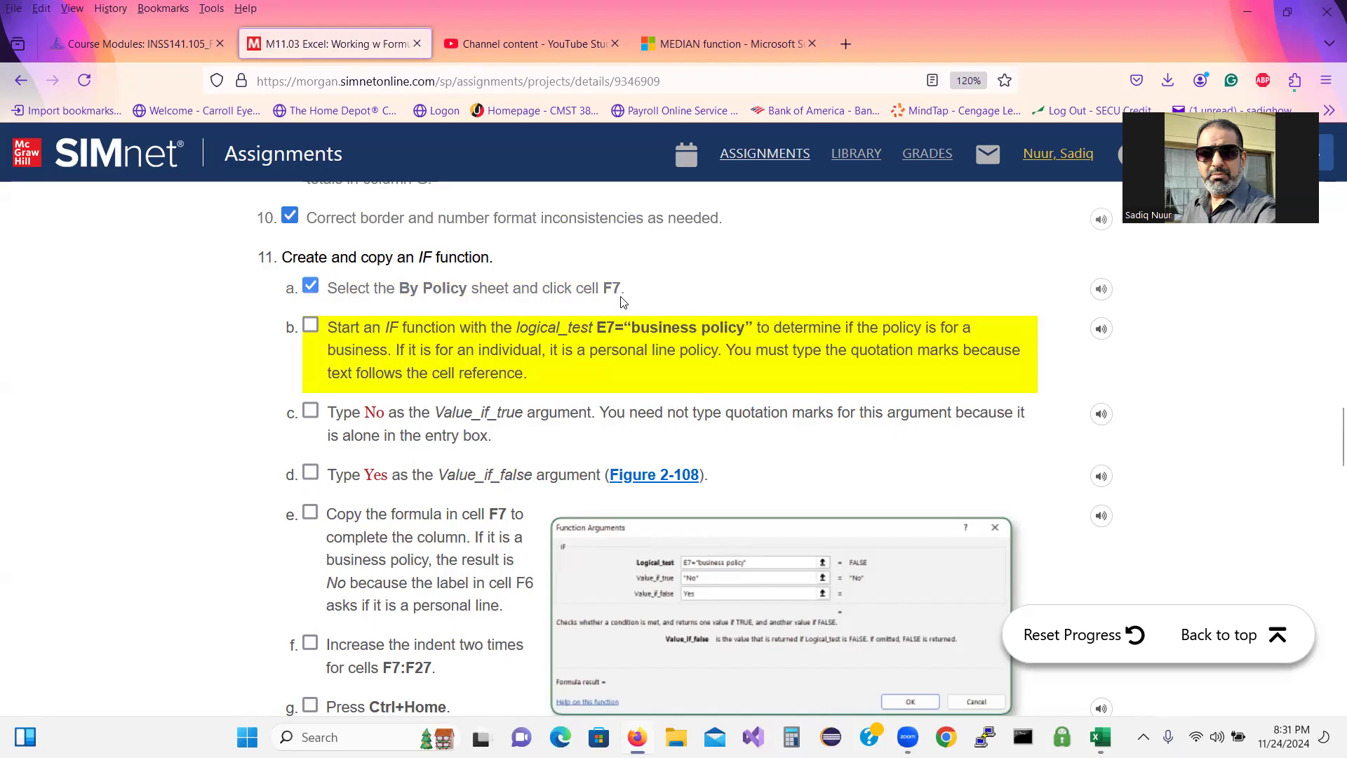
Compare the Commissions sheet's formatting and branch summary values with the finished workbook figure below instruction 18 in SIMnet.
left_click_drag(1328, 440, 1324, 560)
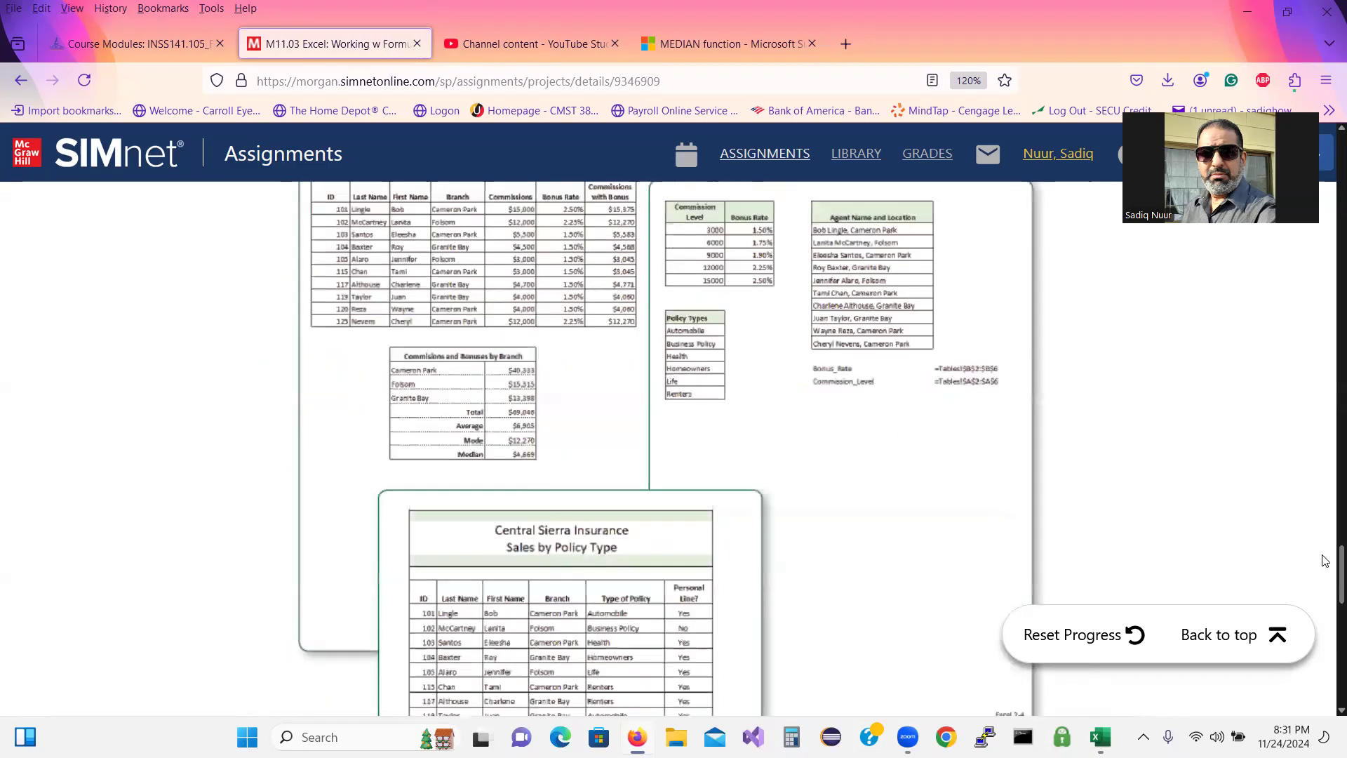
scroll(1324, 561, "up", 2)
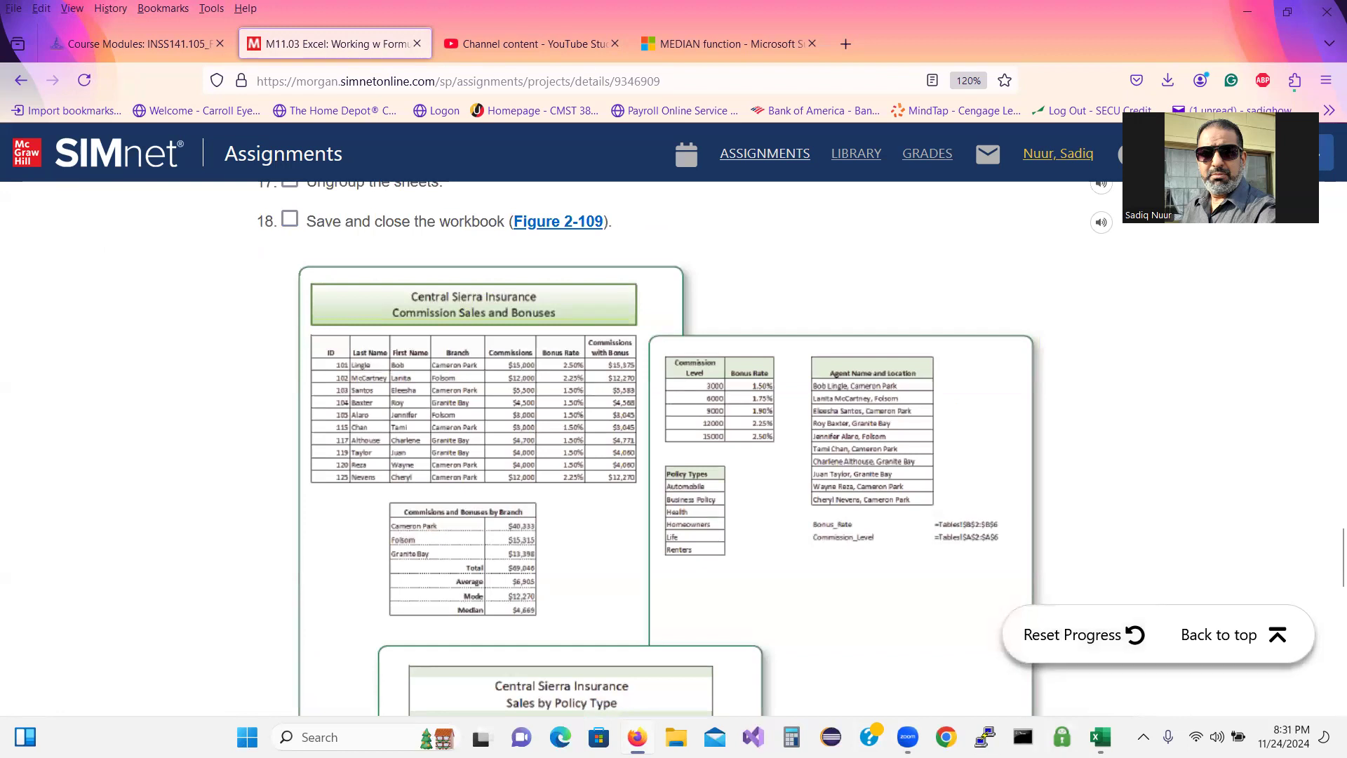
left_click(1100, 736)
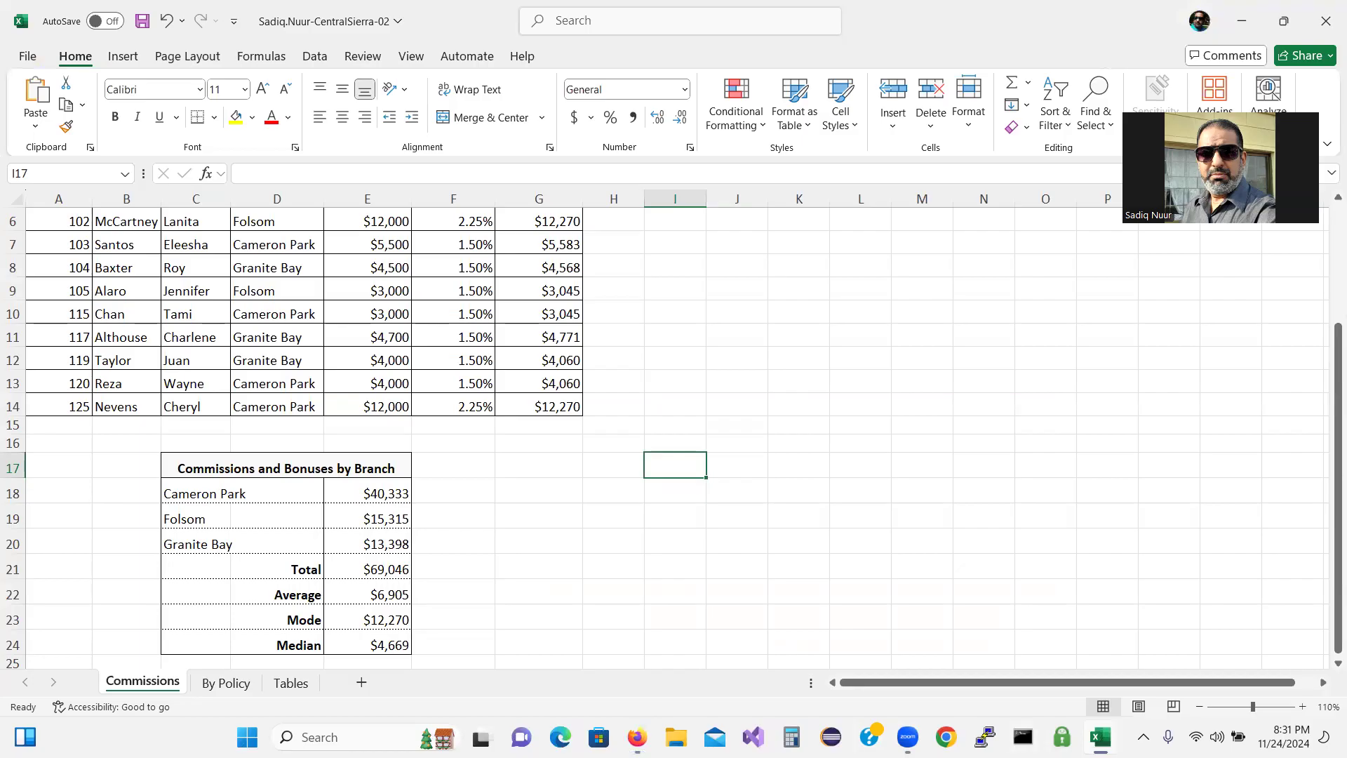
left_click(1100, 736)
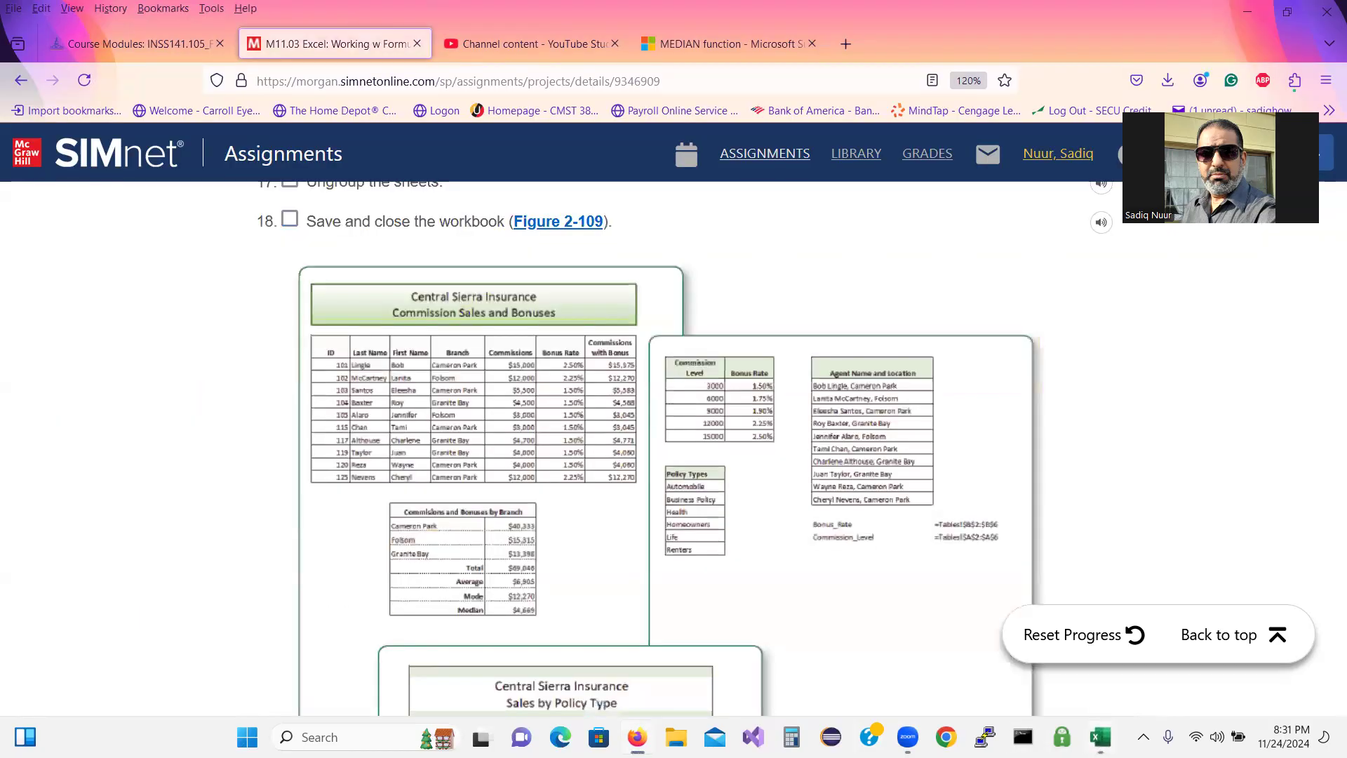
left_click(1099, 736)
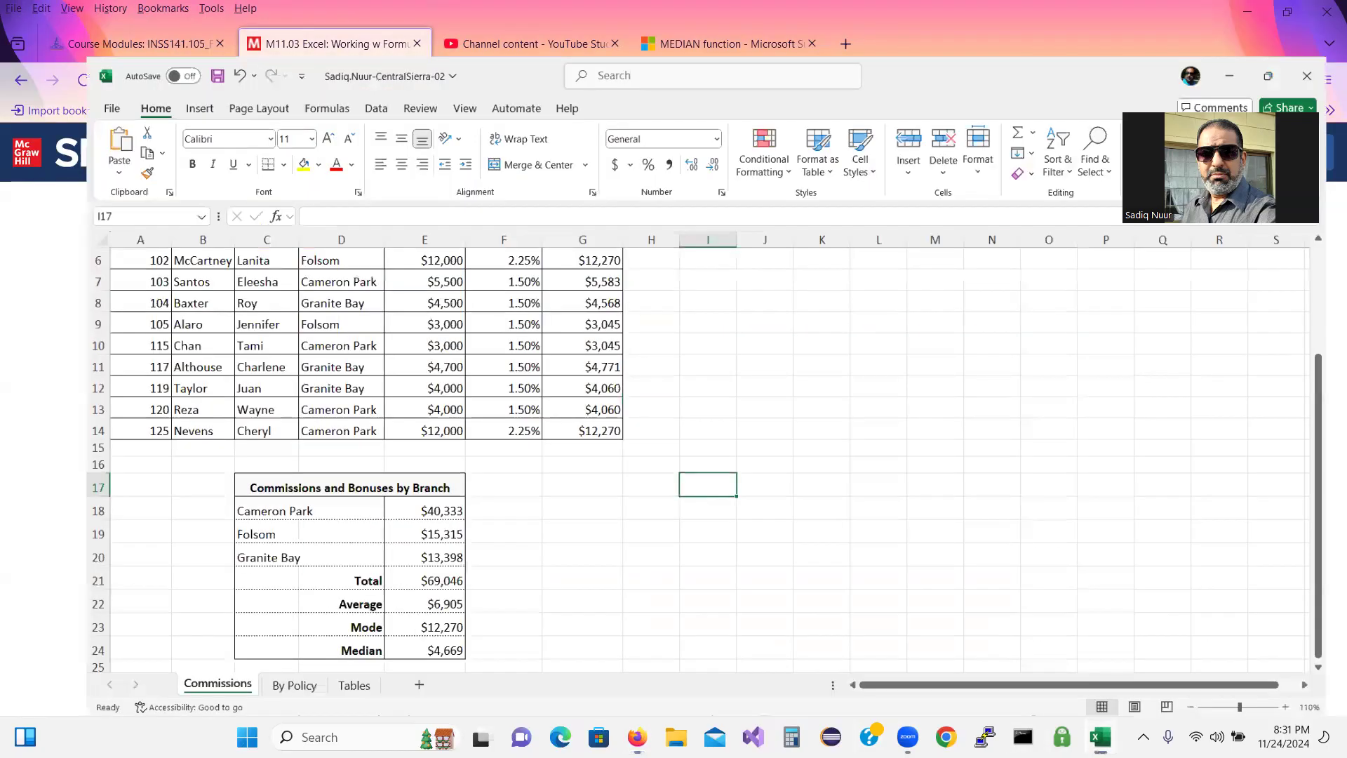
left_click(1099, 736)
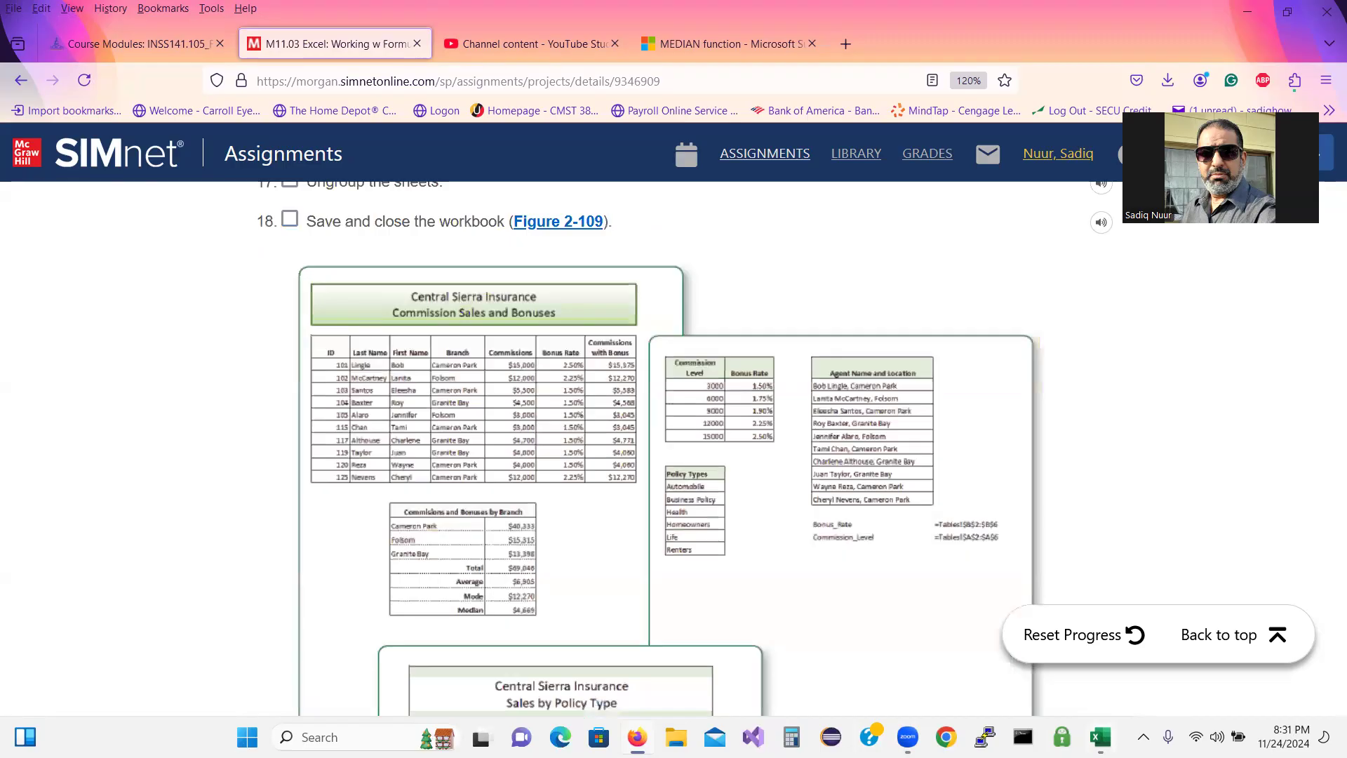
left_click(1100, 736)
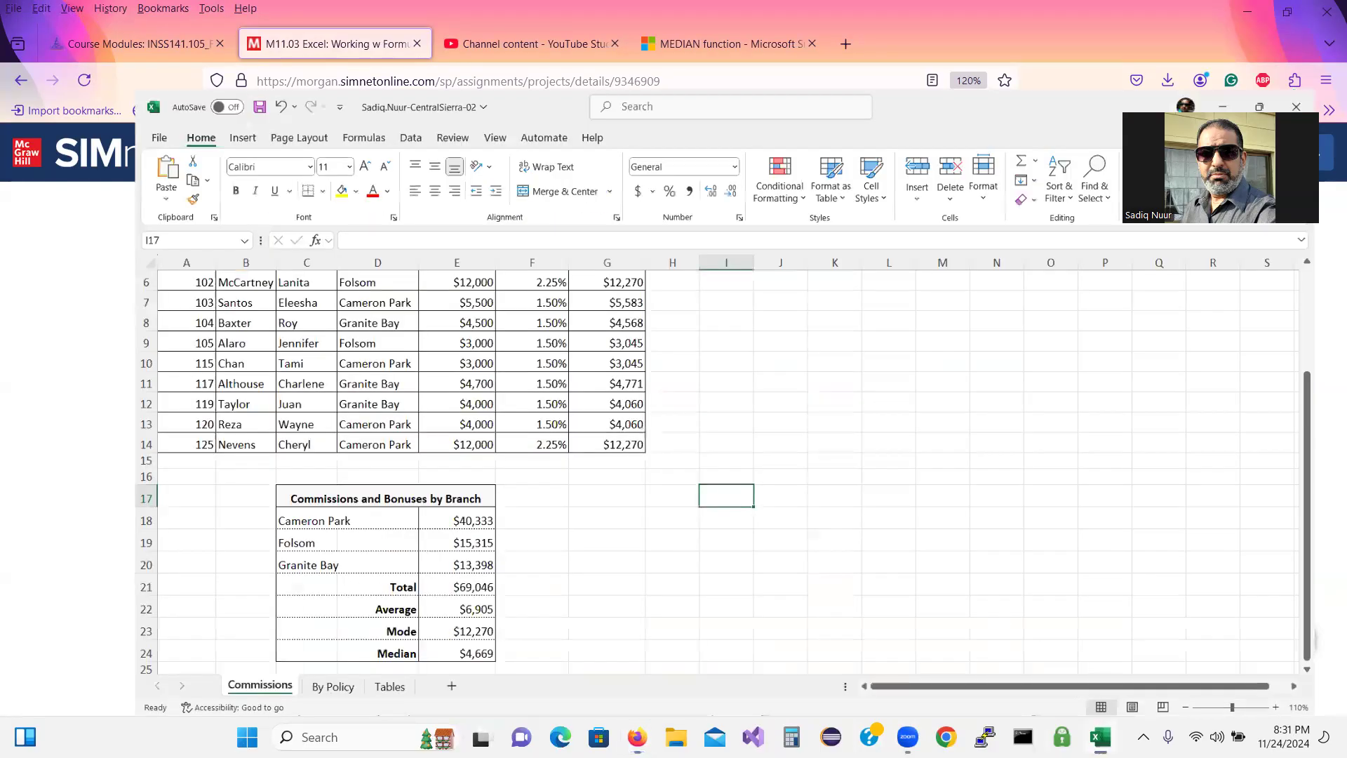
left_click(1100, 737)
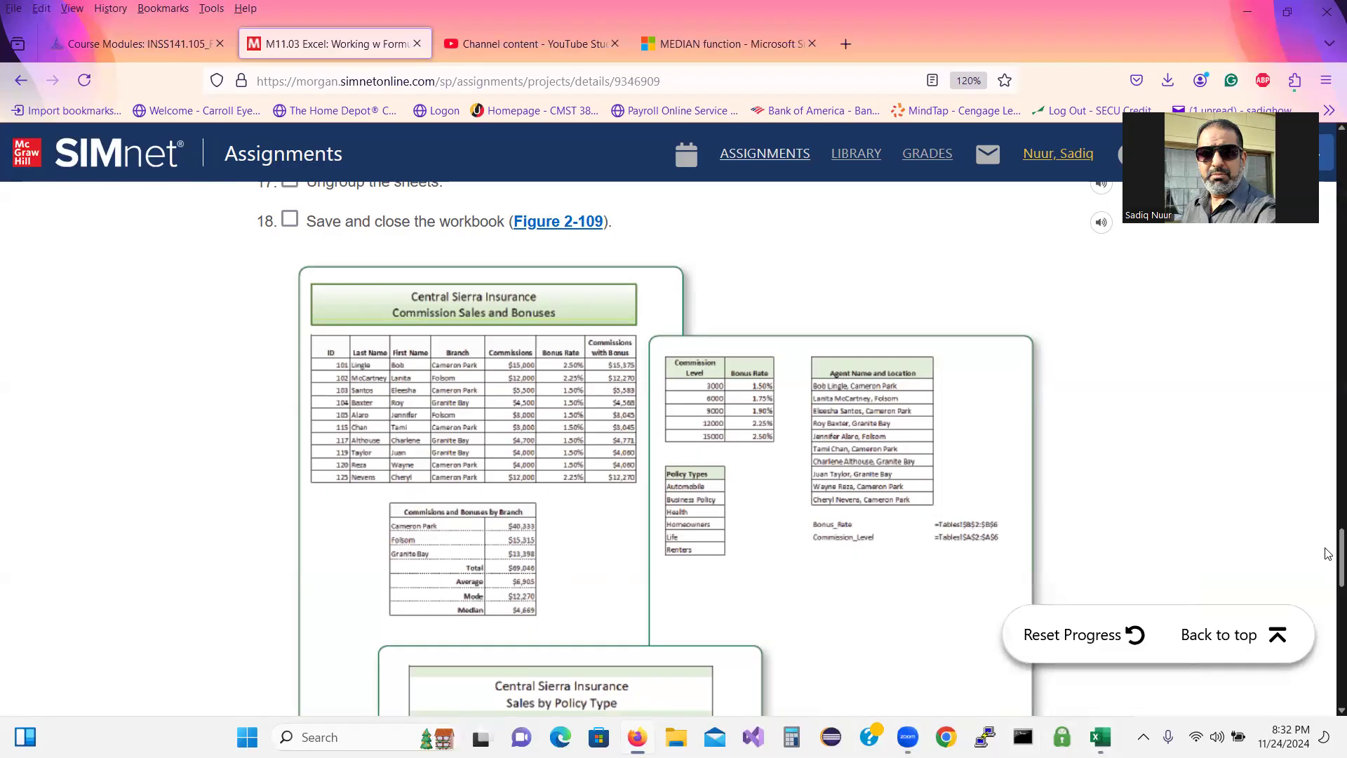
Return to the Excel workbook and select cell F7 on the By Policy sheet.
left_click_drag(1327, 516, 1324, 440)
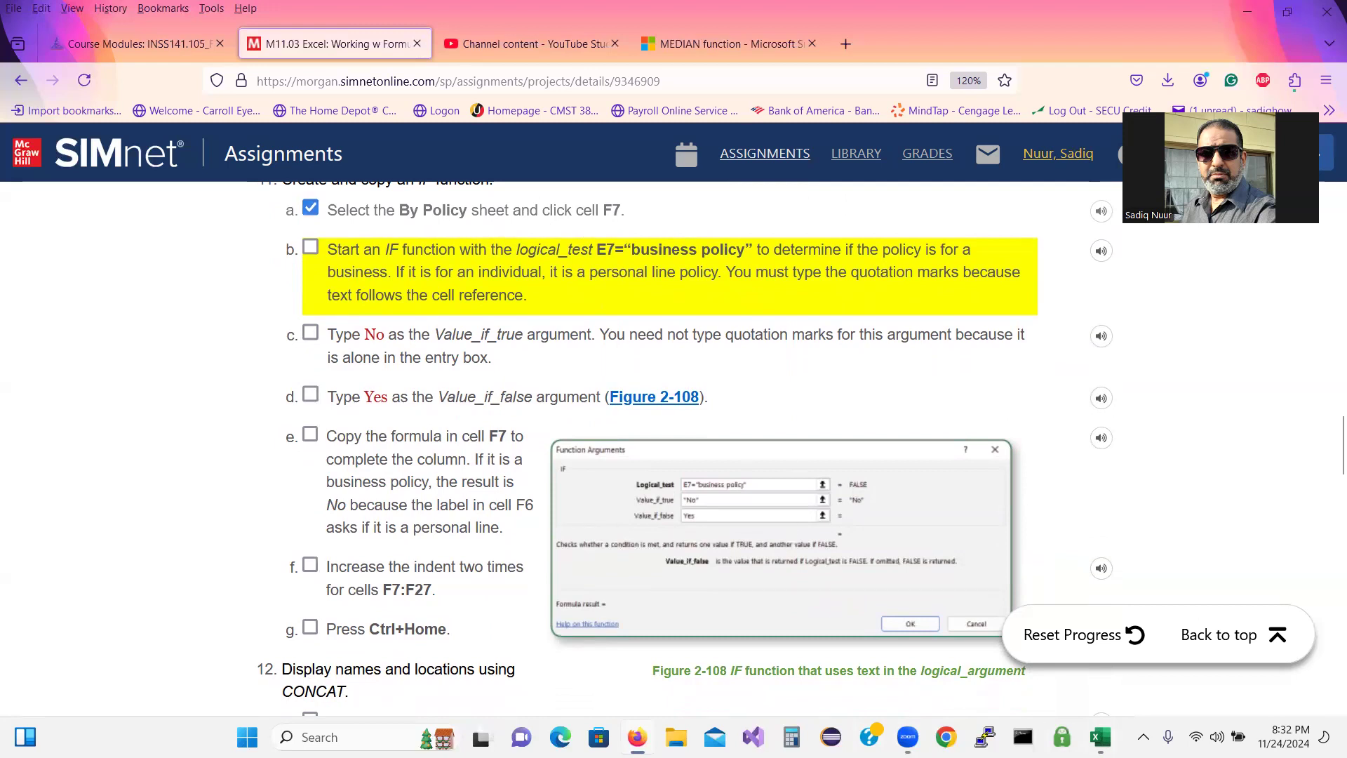
left_click(1100, 737)
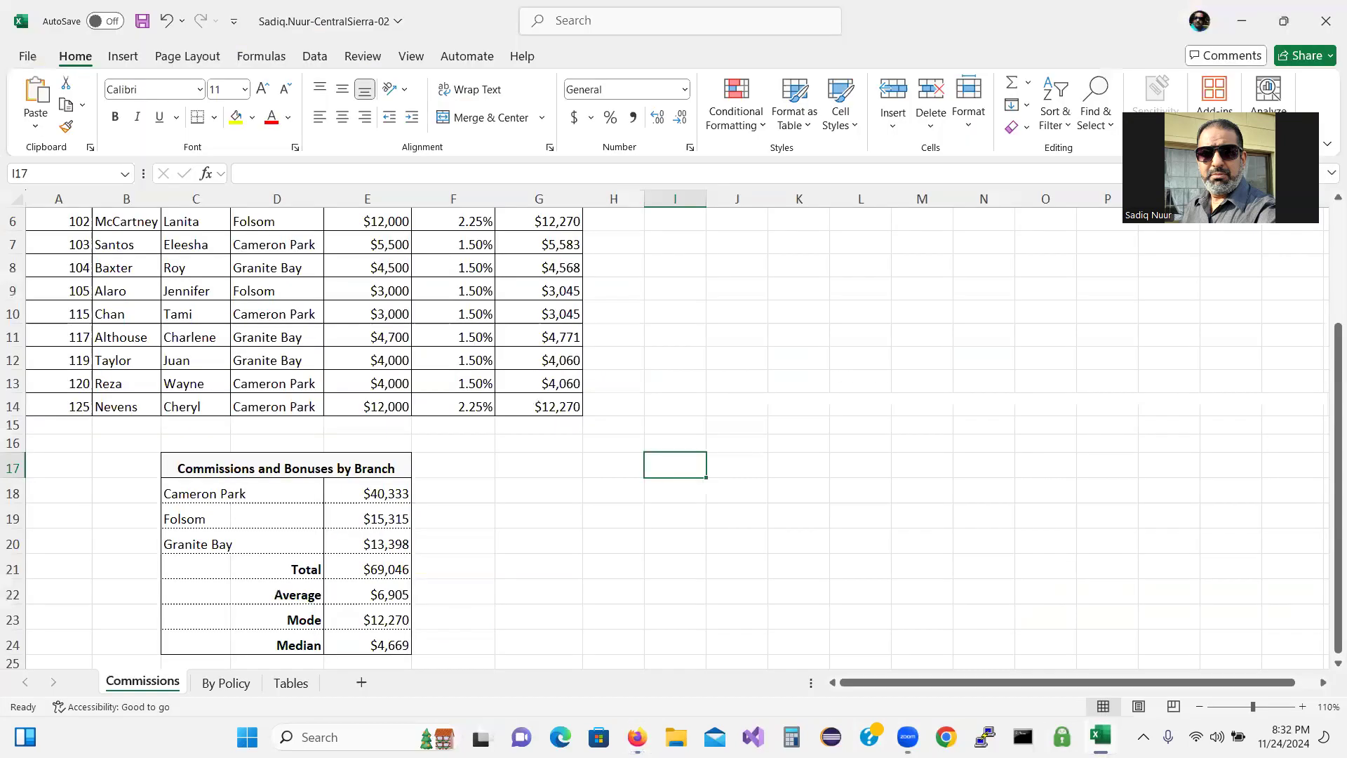
left_click(236, 687)
left_click(432, 360)
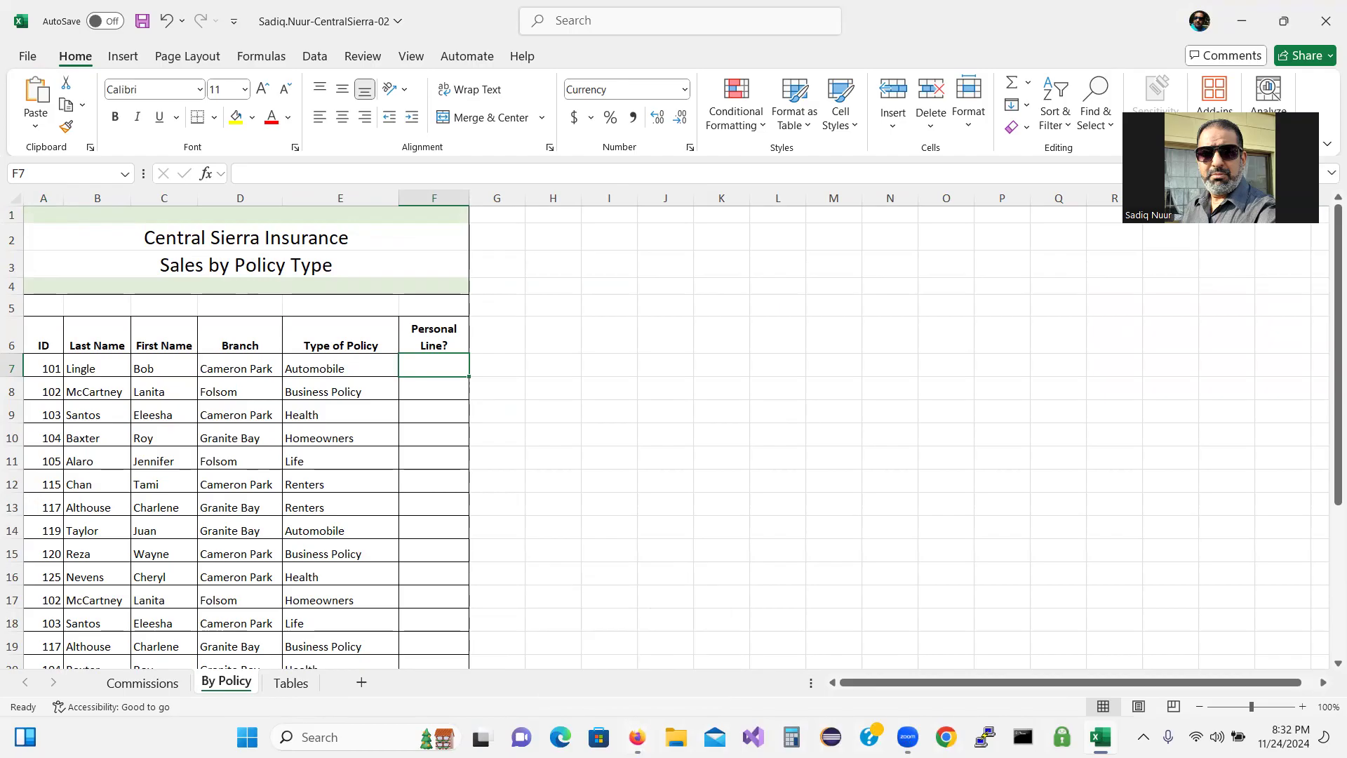
Read instructions 11b to 11d for the IF function on the SIMnet page in Firefox, comparing them with the By Policy sheet in Excel.
left_click(636, 736)
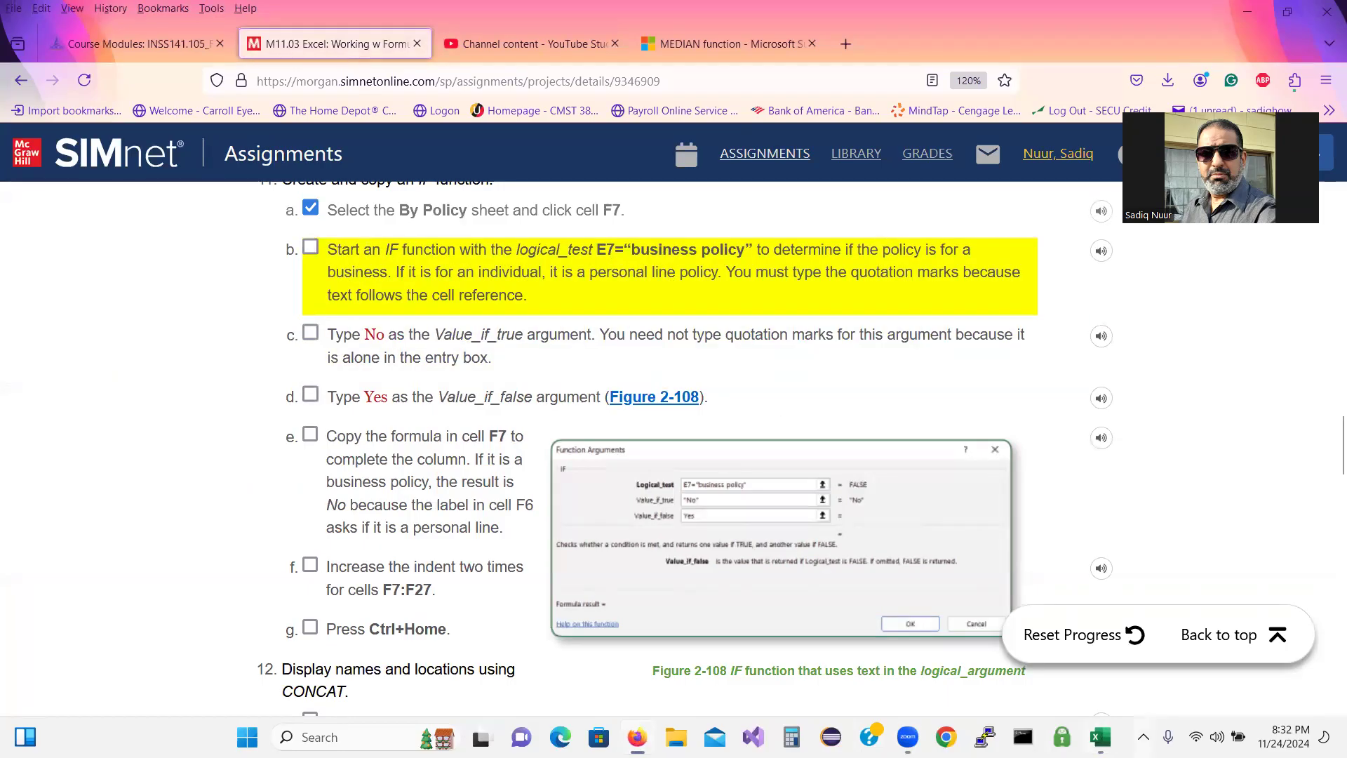
left_click(1100, 737)
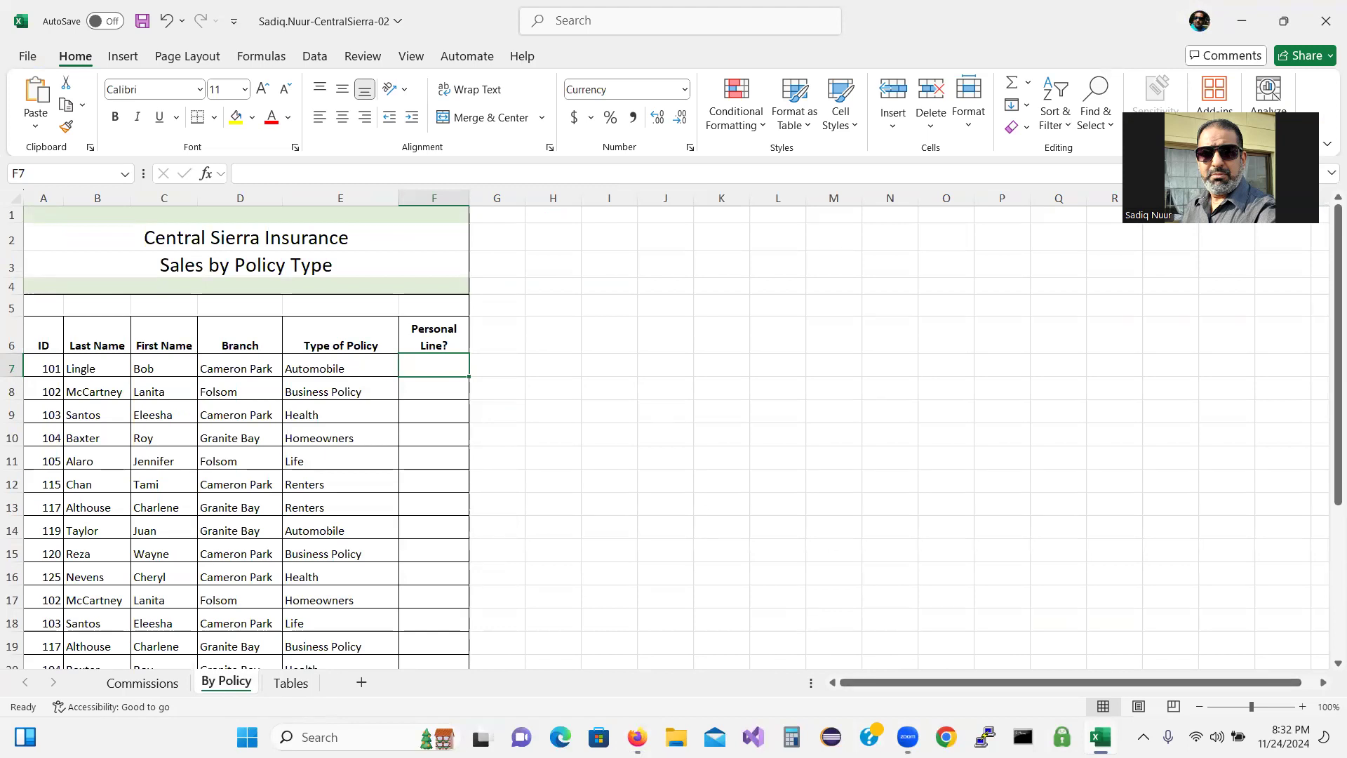
left_click(1100, 737)
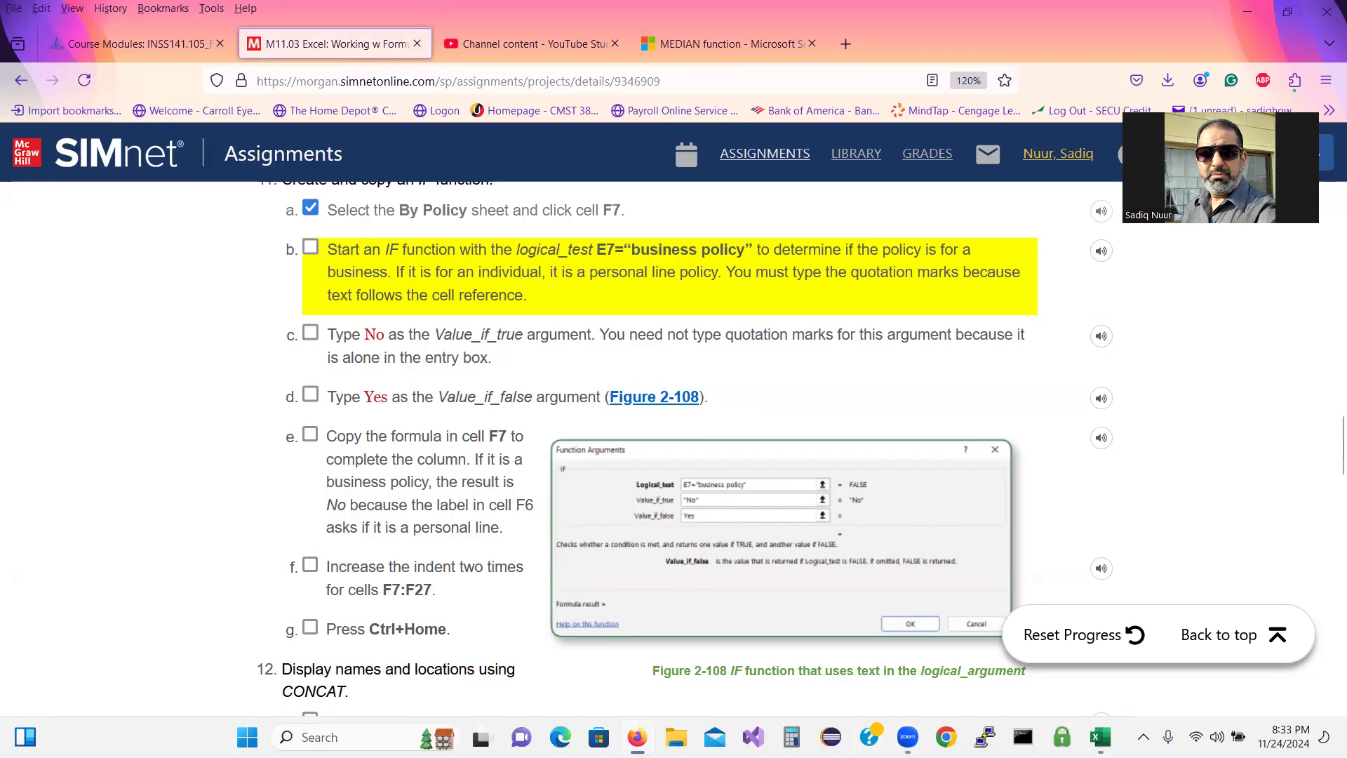
left_click(1100, 736)
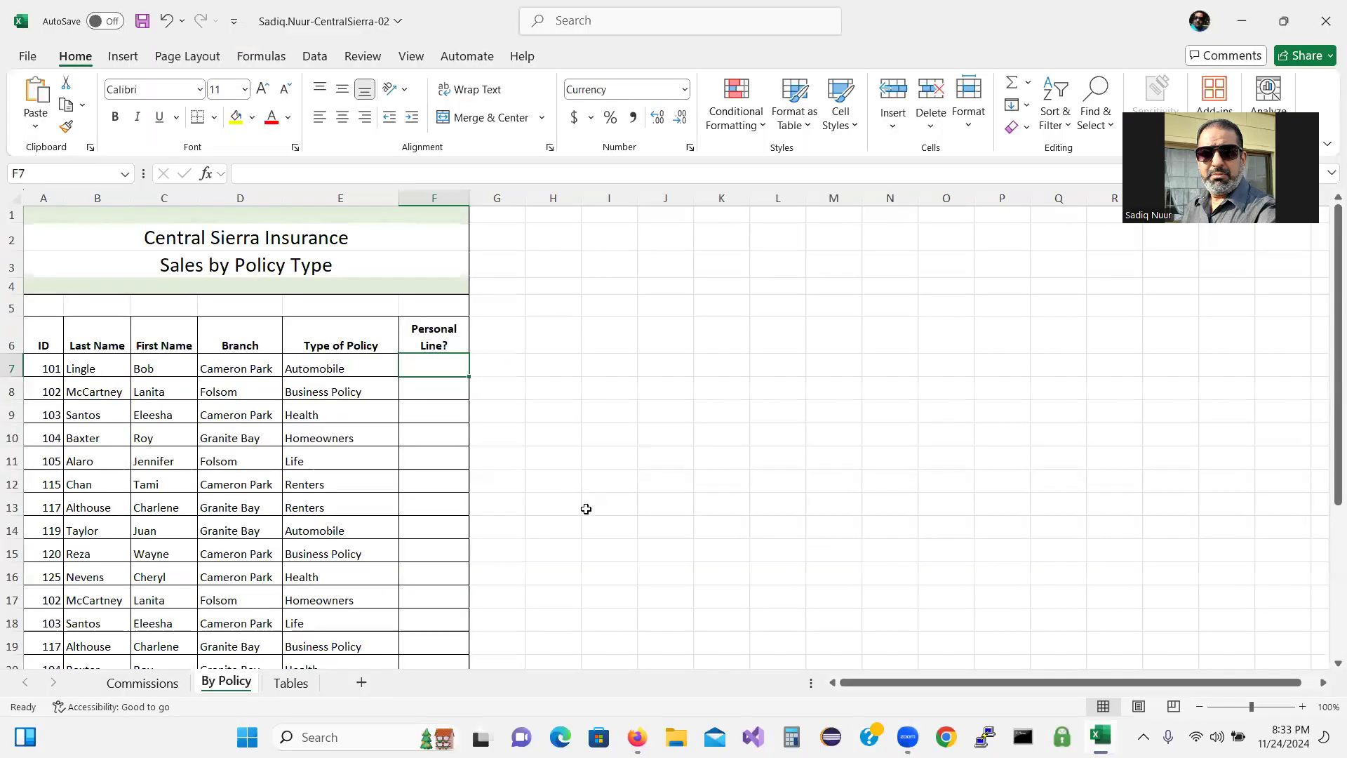
Start a logical IF function in cell F7 of the By Policy sheet.
left_click(263, 56)
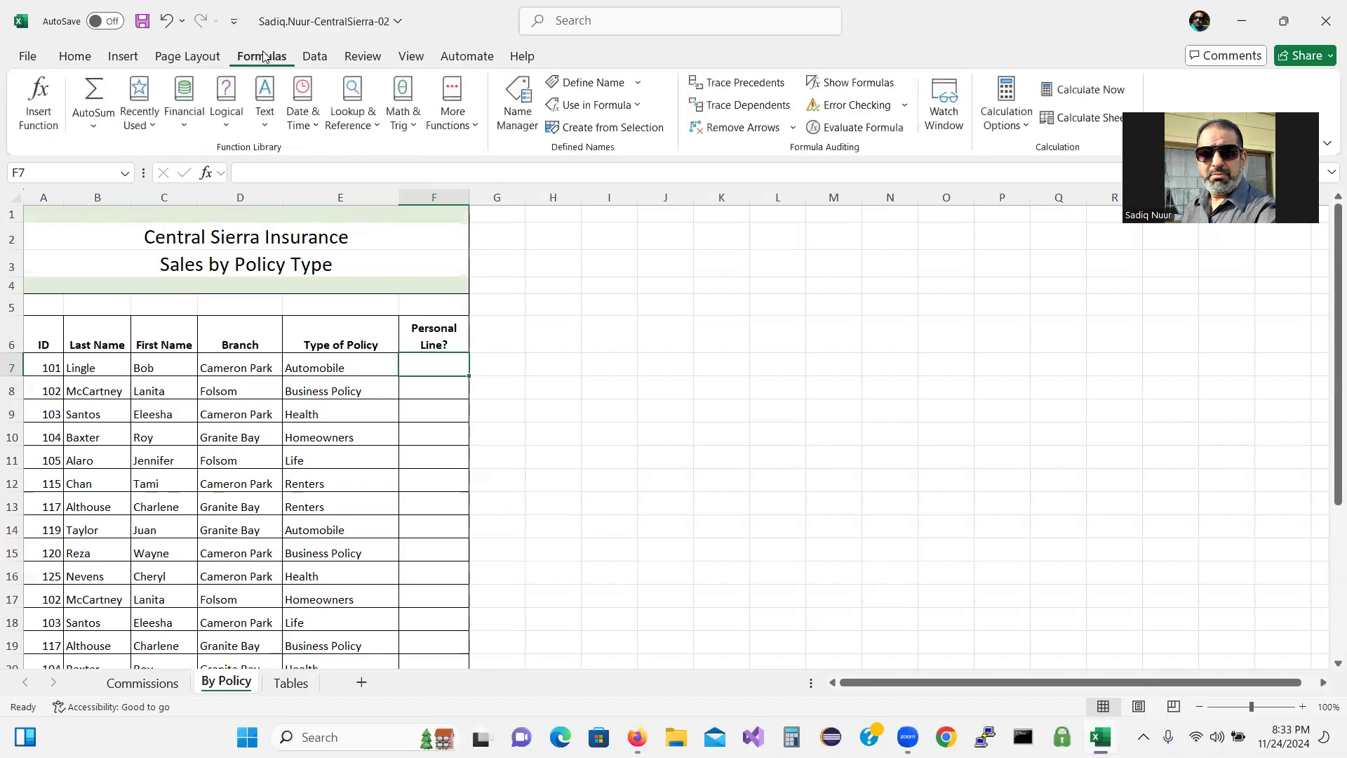
left_click(291, 147)
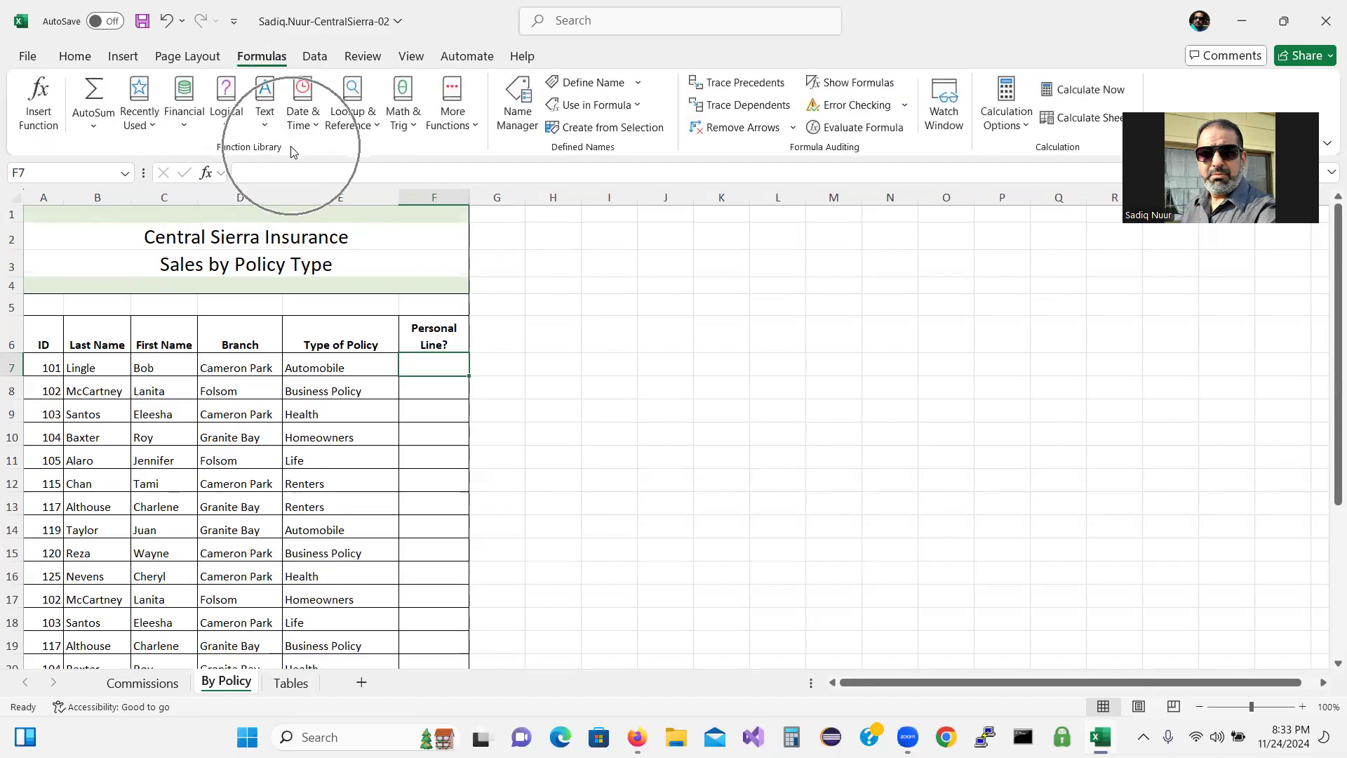
left_click(228, 127)
left_click(228, 132)
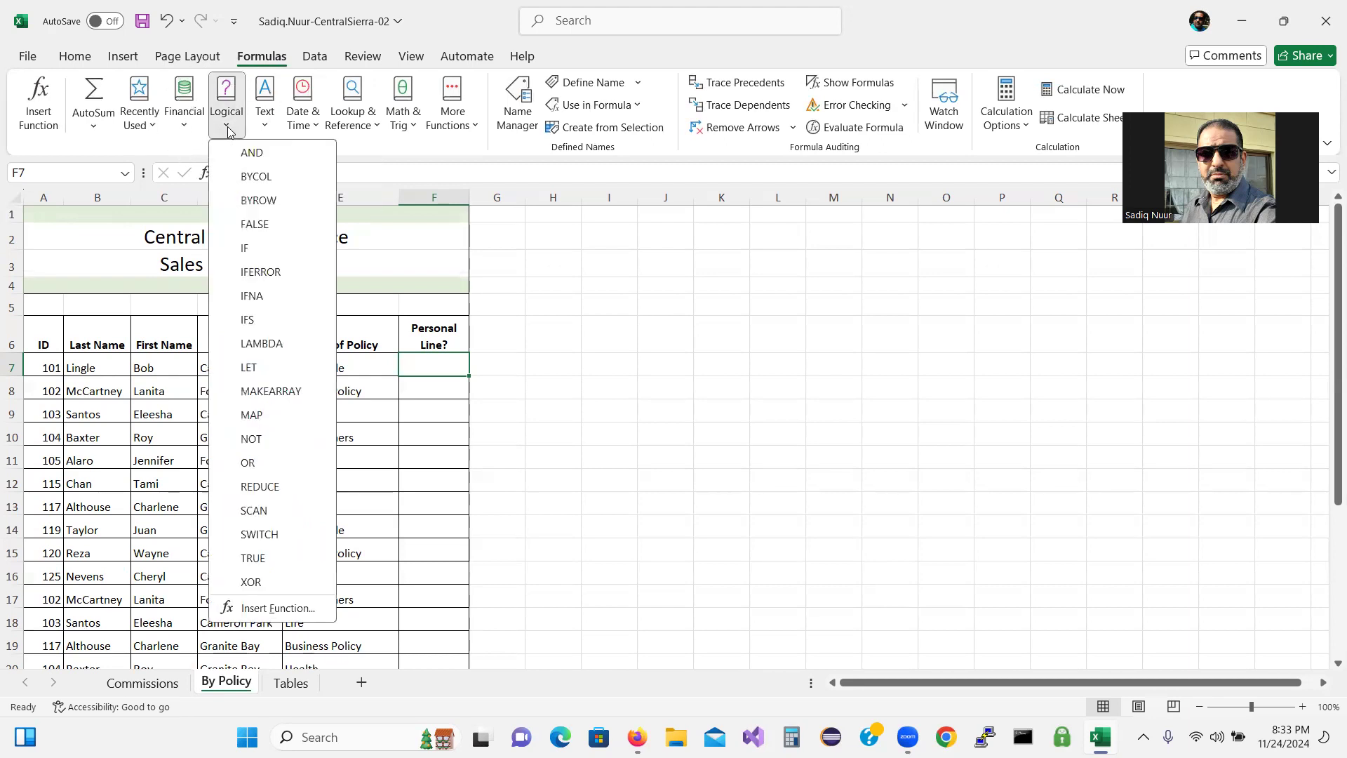
left_click(247, 248)
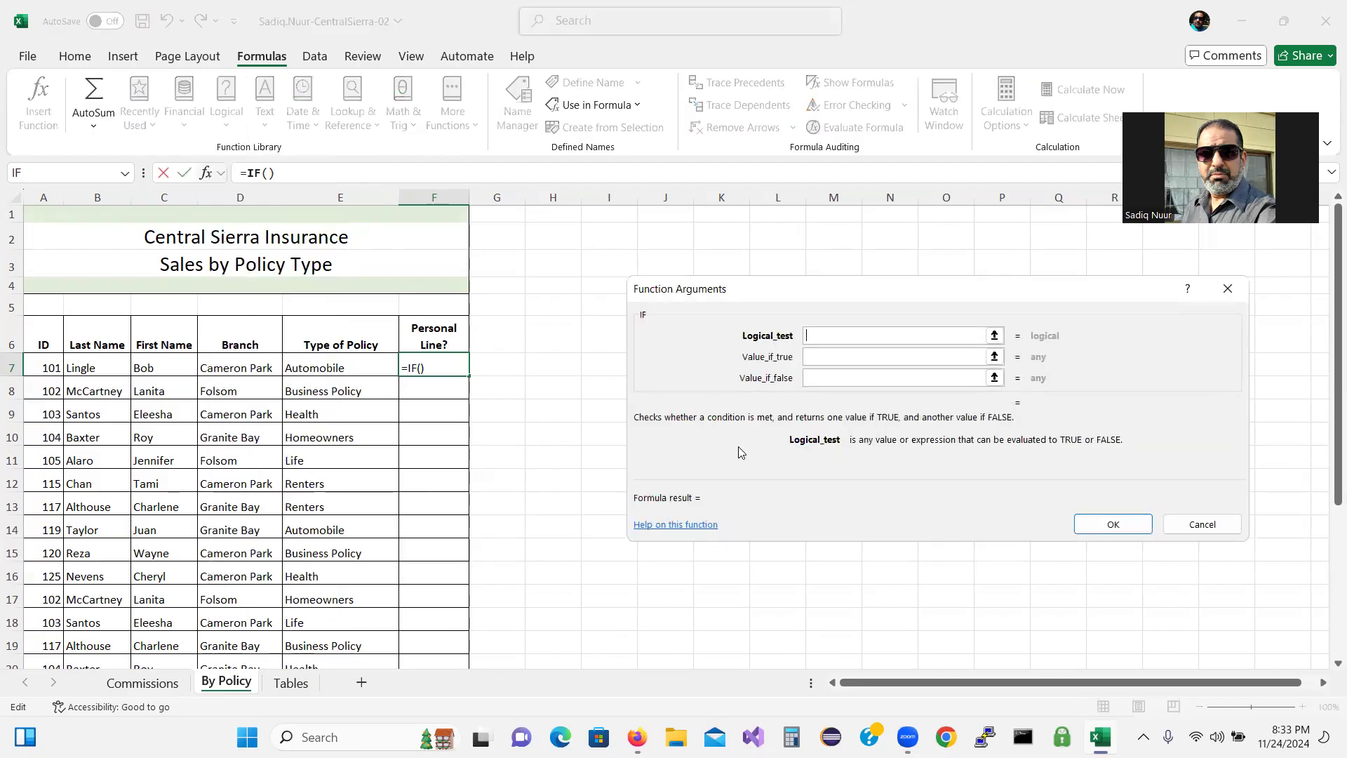
Set the IF function's Logical_test to E7="business policy", copying the words business policy from instruction 11b in SIMnet.
left_click(336, 371)
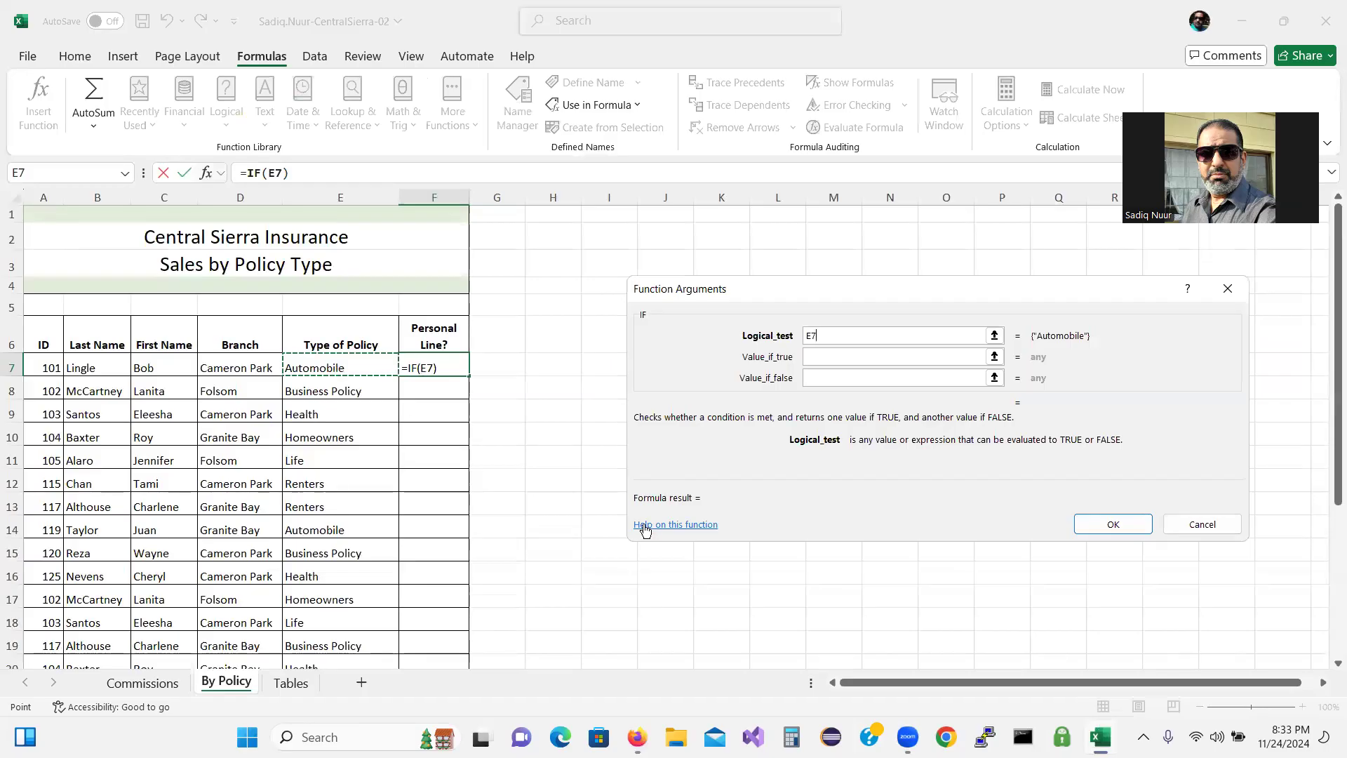
type("=")
mouse_move(636, 736)
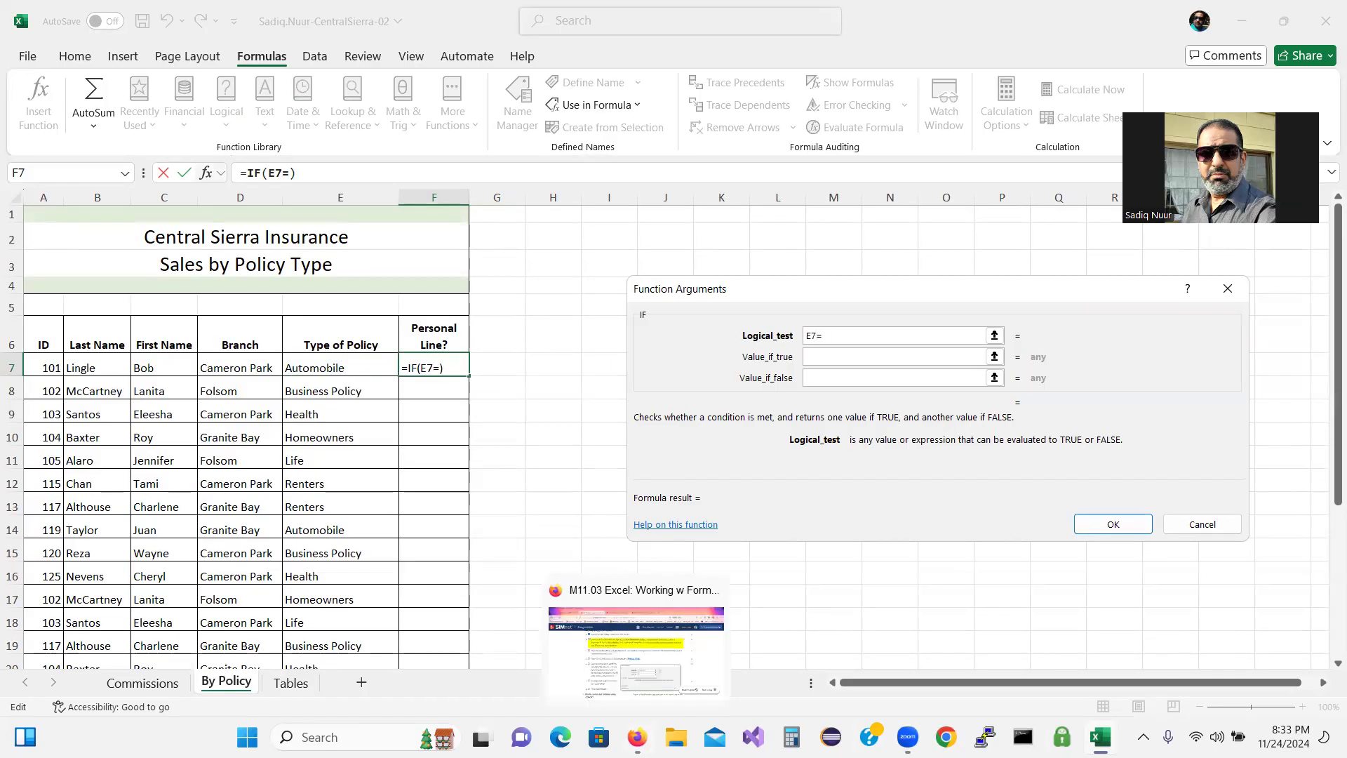
left_click(636, 649)
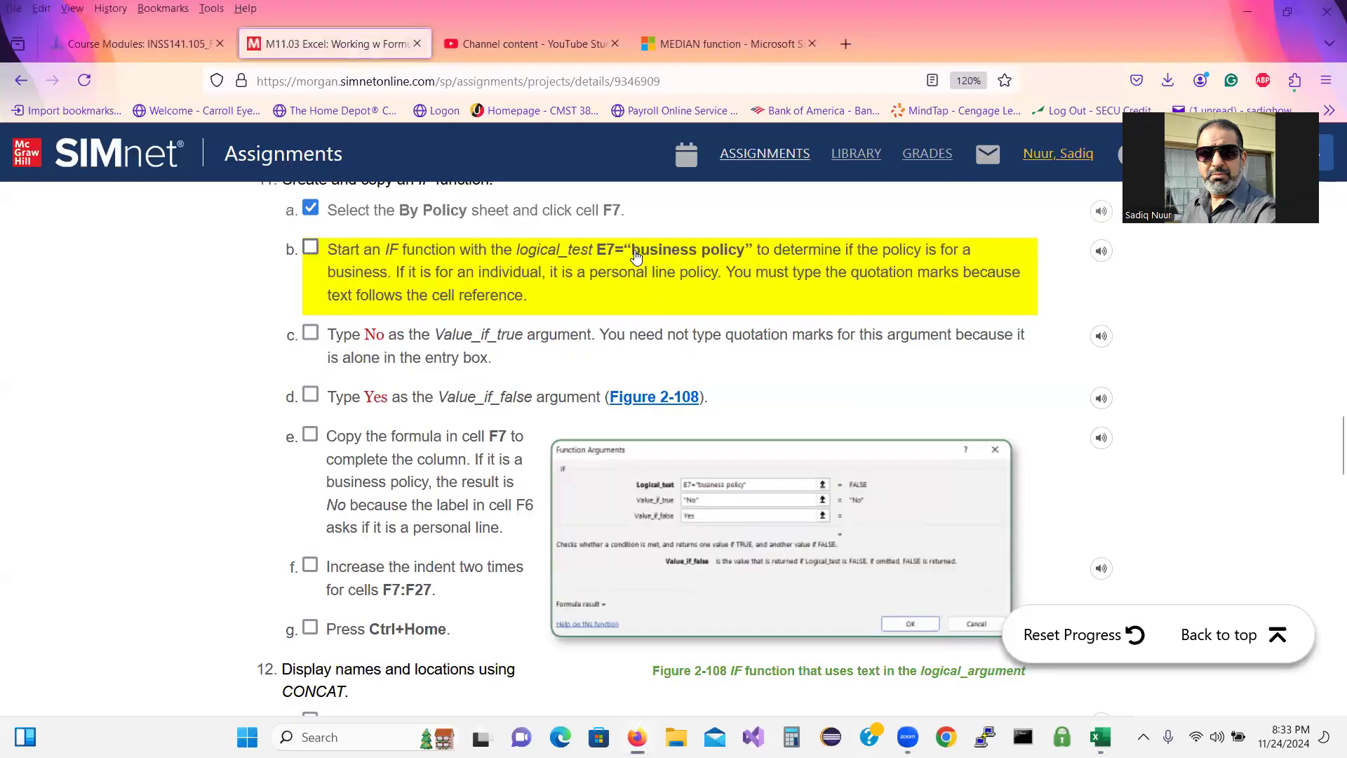
left_click_drag(630, 257, 747, 263)
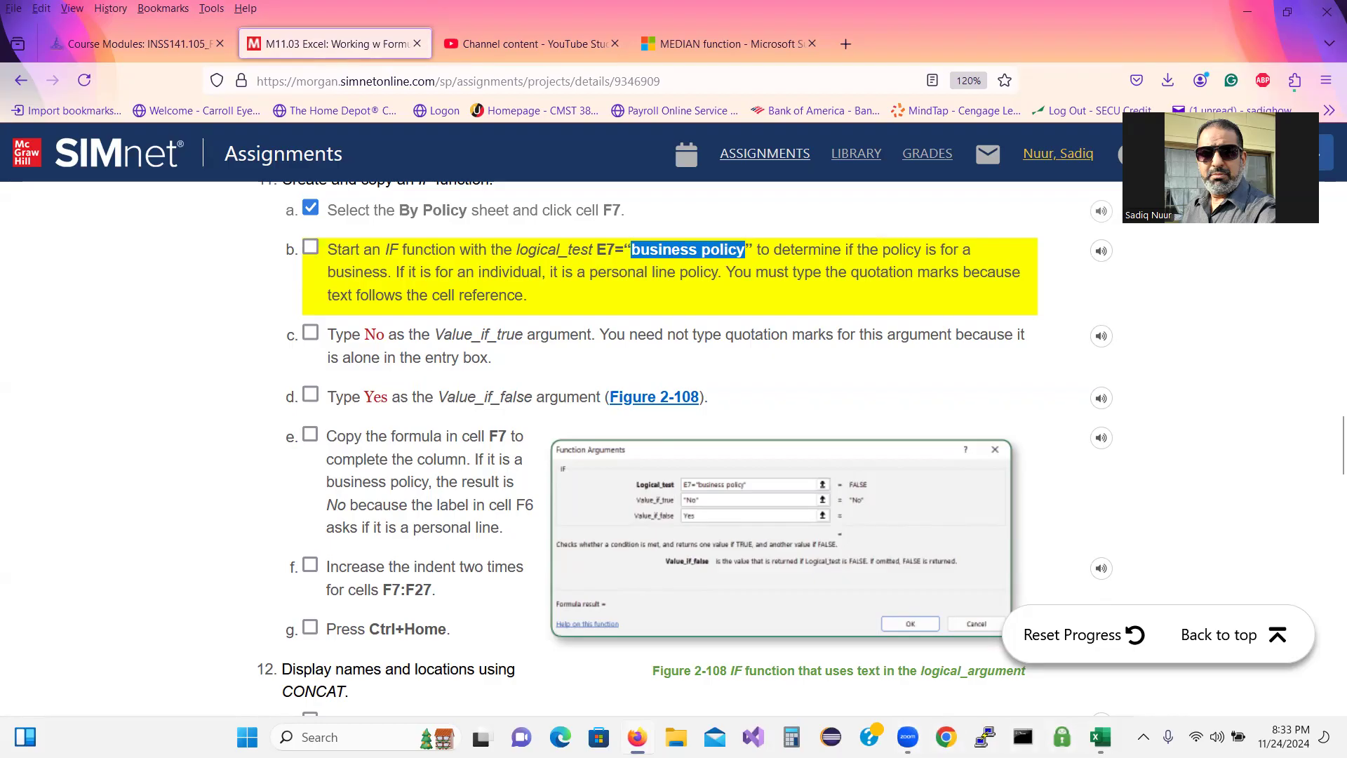
key("alt+Tab")
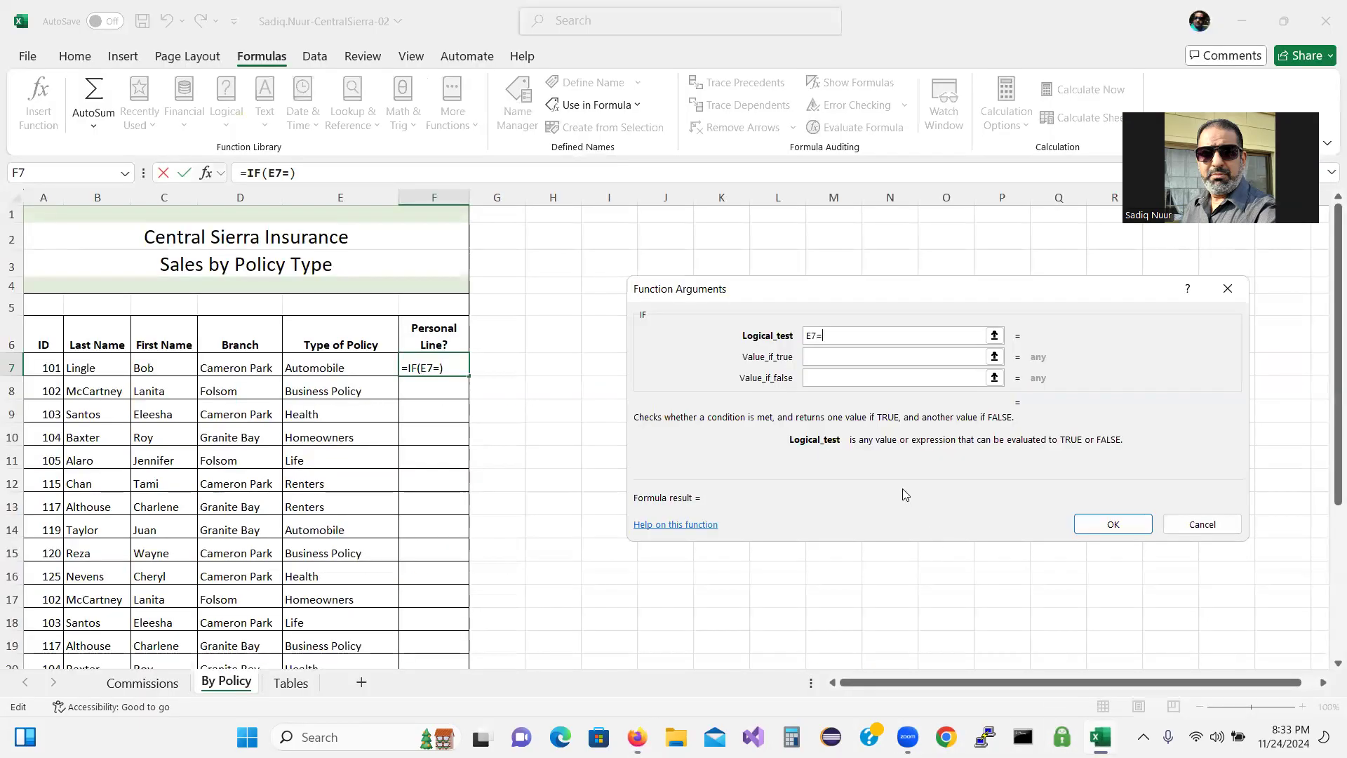
type("\"")
key("ctrl+v")
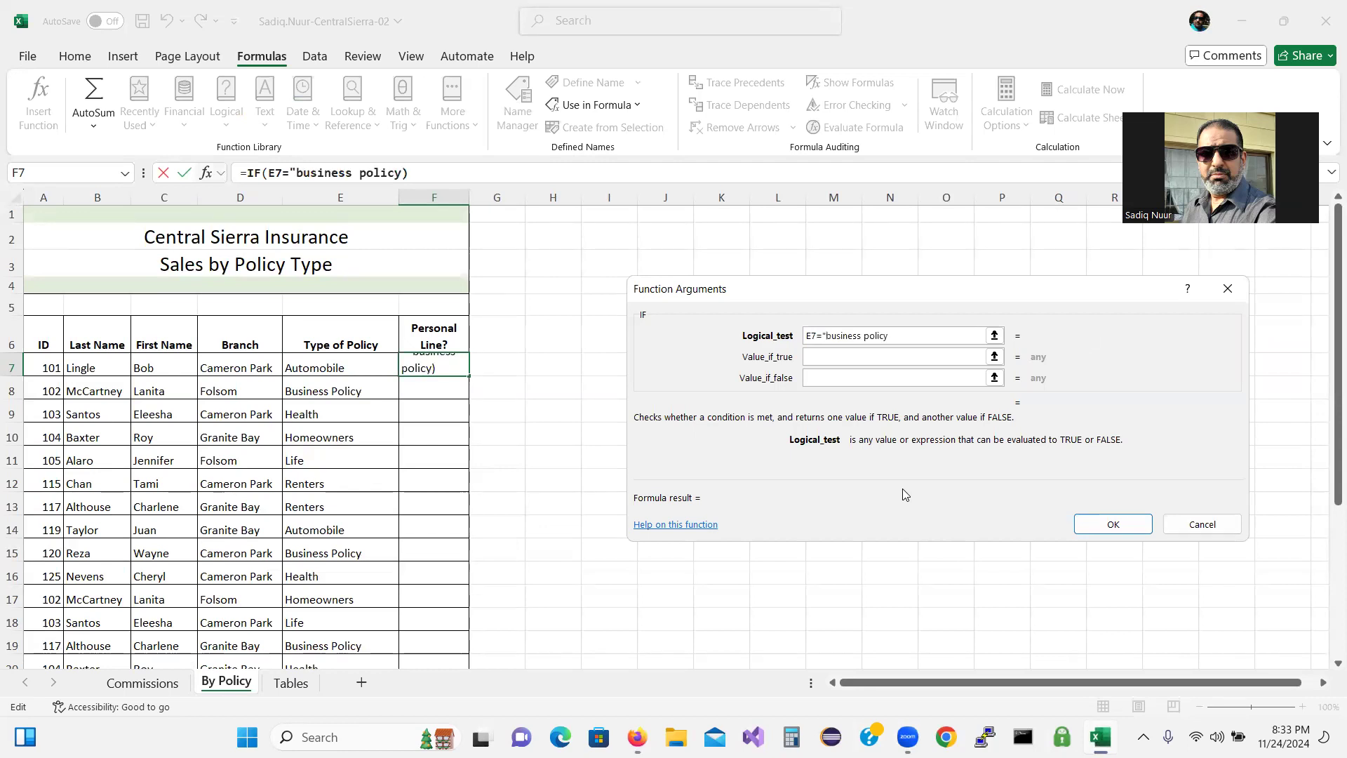
type("\"")
left_click(843, 358)
left_click(843, 358)
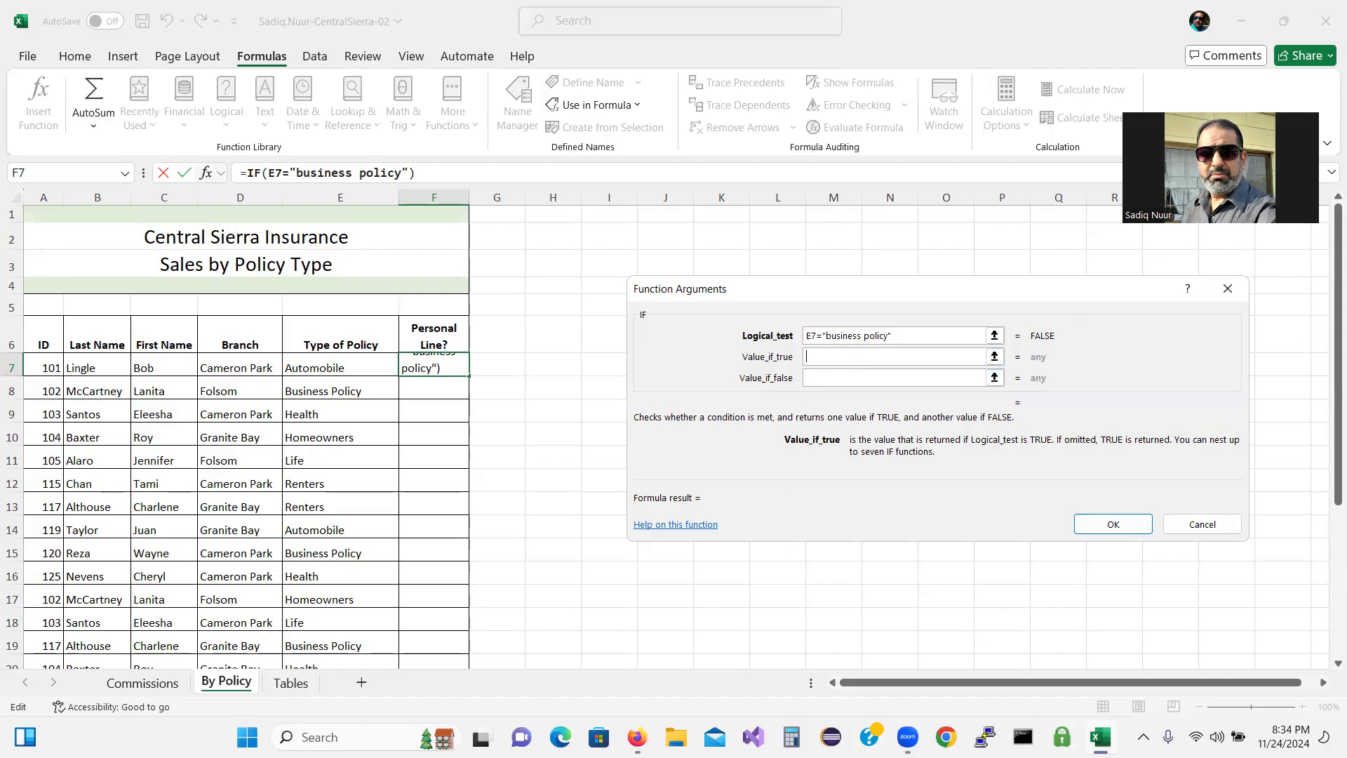
Set the IF function's Value_if_true to No and its Value_if_false to Yes.
left_click(1100, 737)
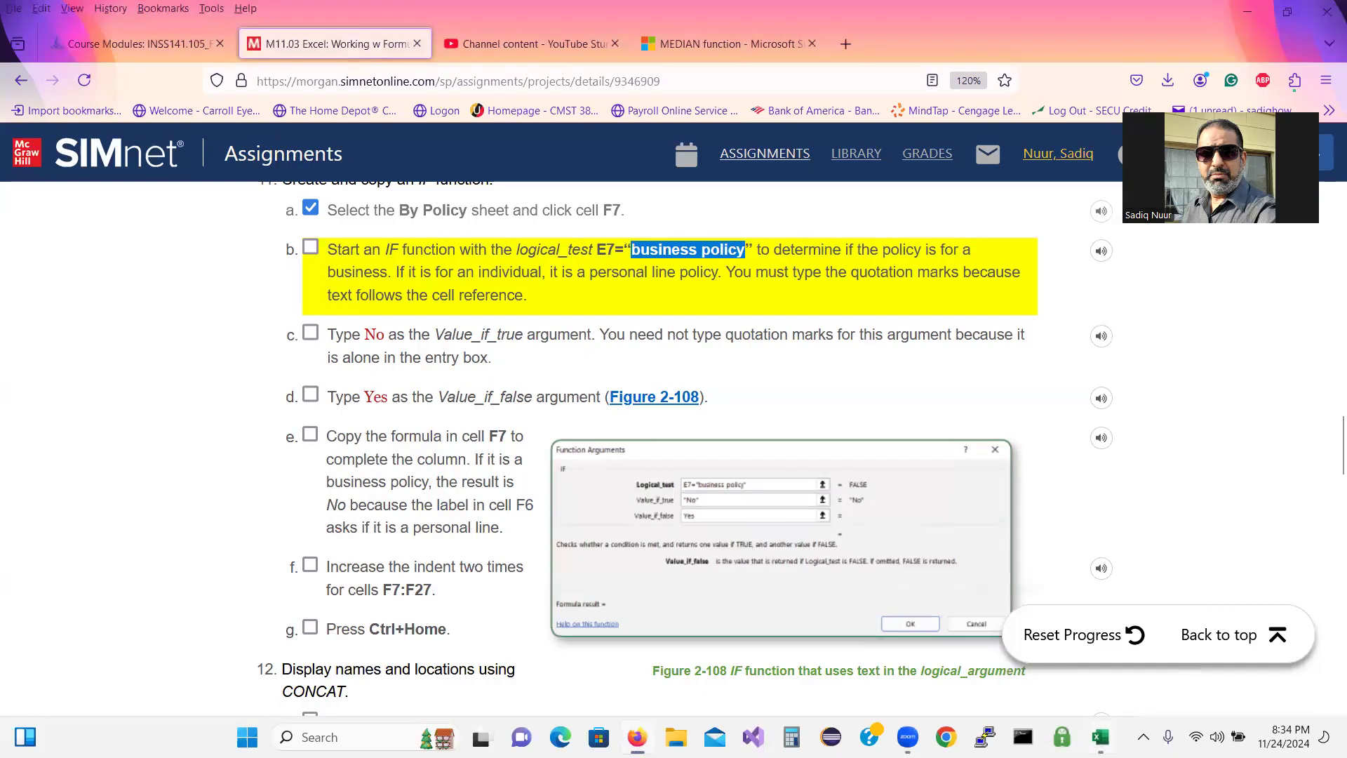
left_click(1100, 737)
type("No")
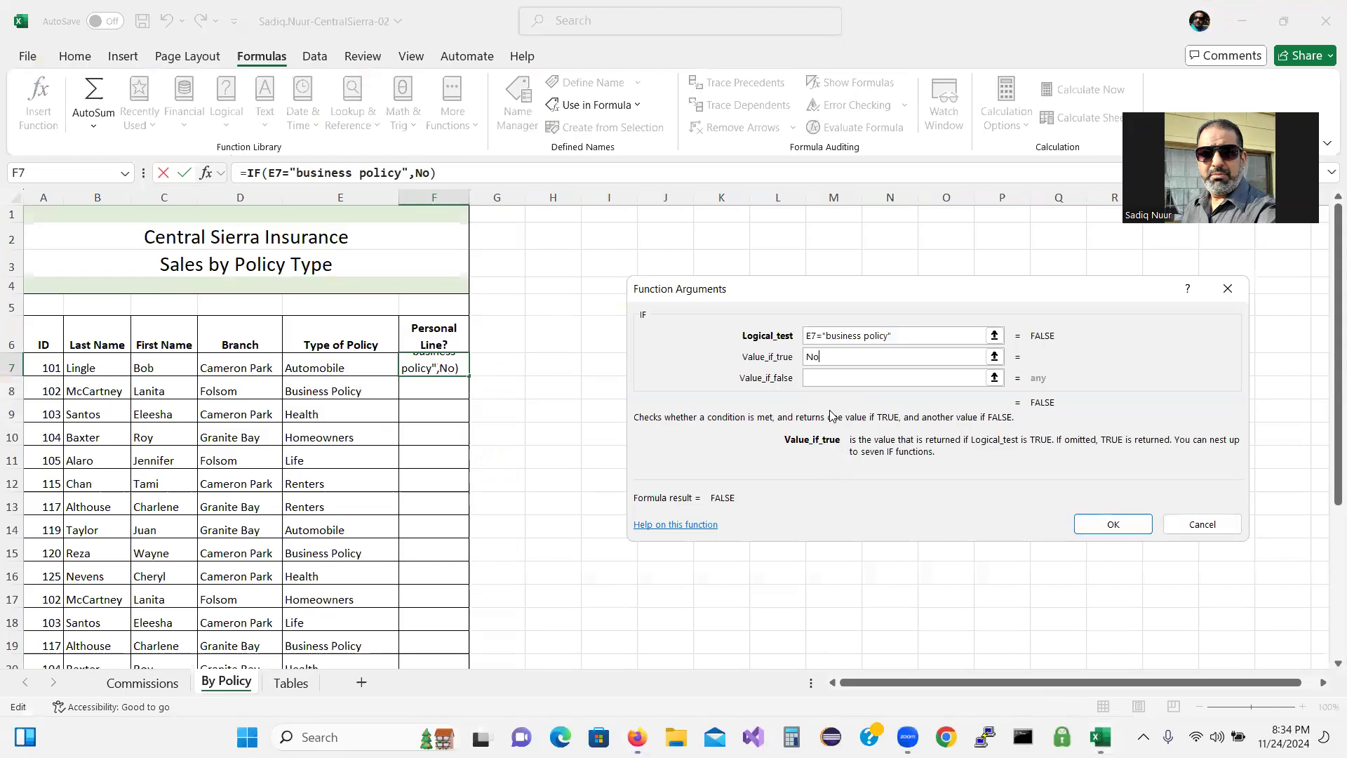
left_click(818, 376)
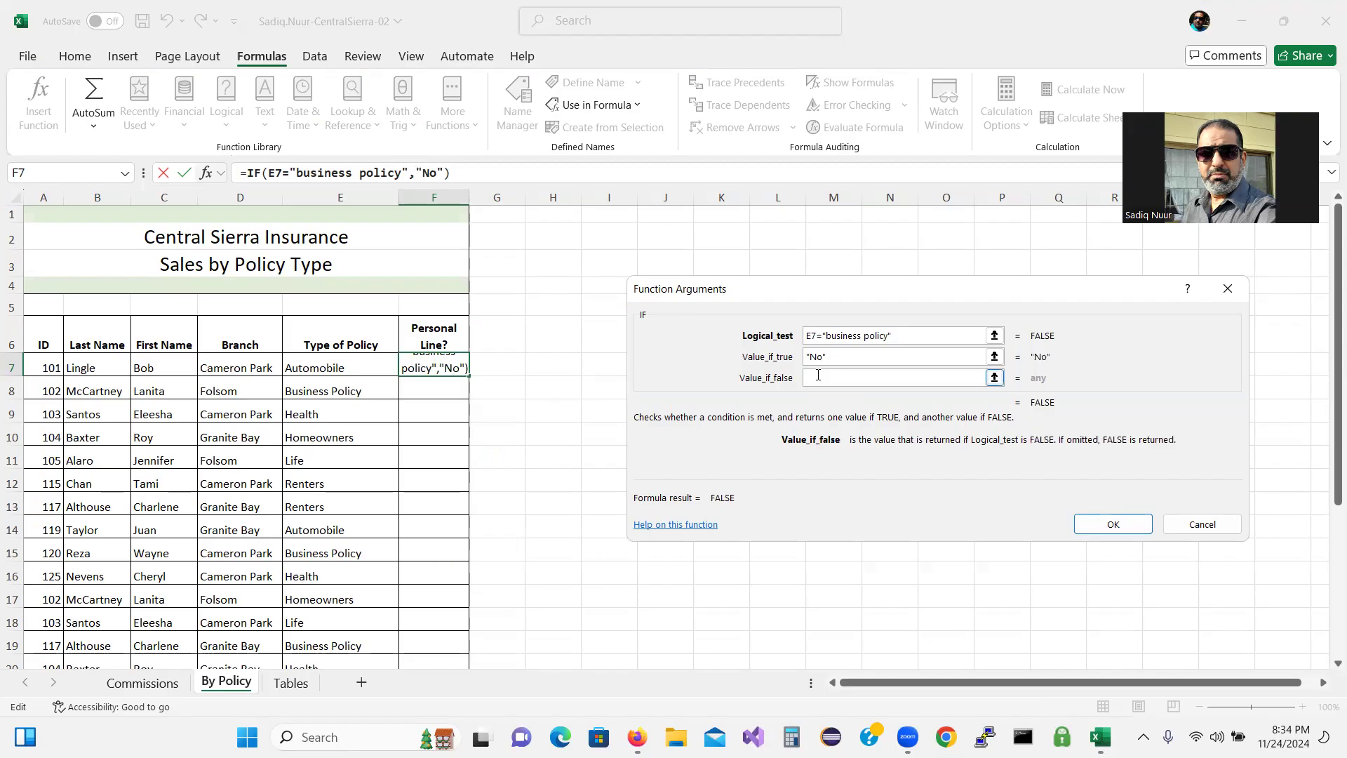
type("Yes")
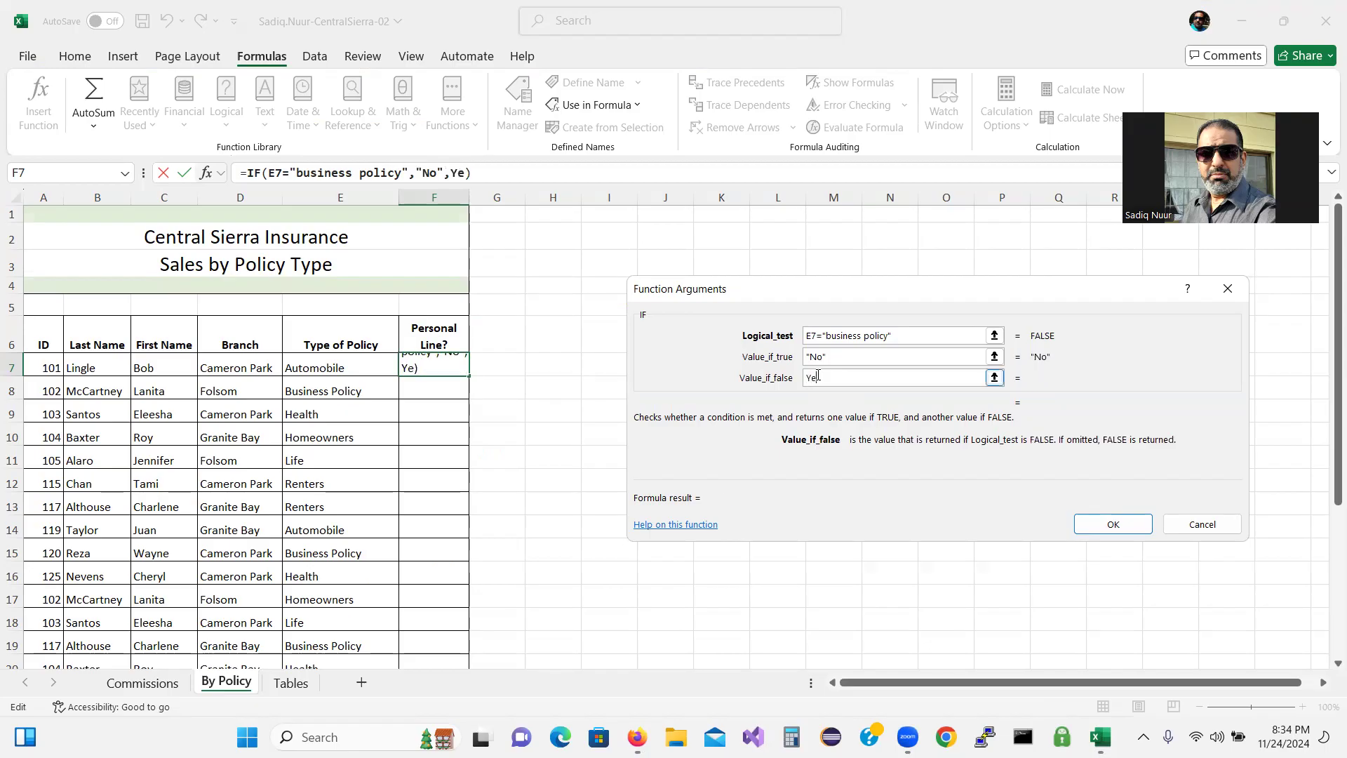
left_click(849, 356)
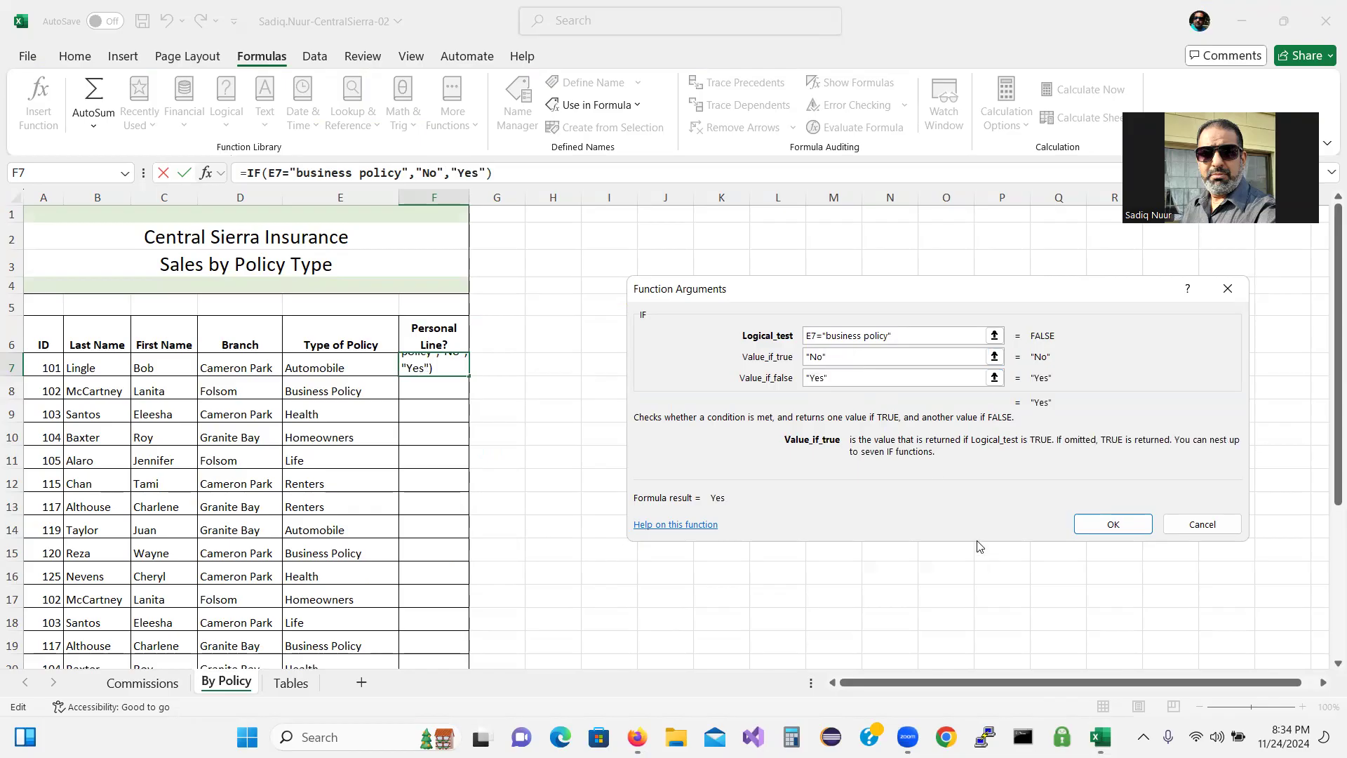
Switch to the SIMnet assignment page in Firefox and mark instructions 11b, 11c and 11d as complete.
mouse_move(908, 737)
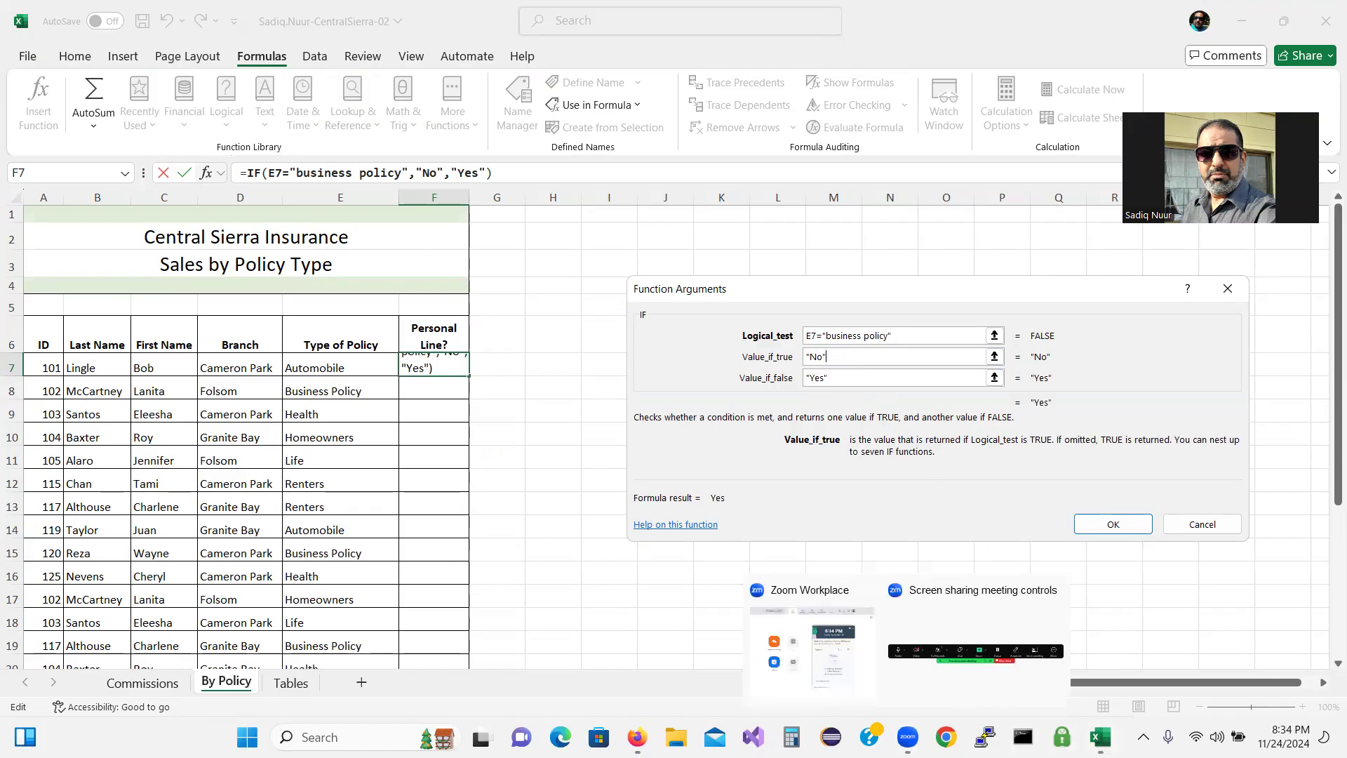
left_click(1100, 737)
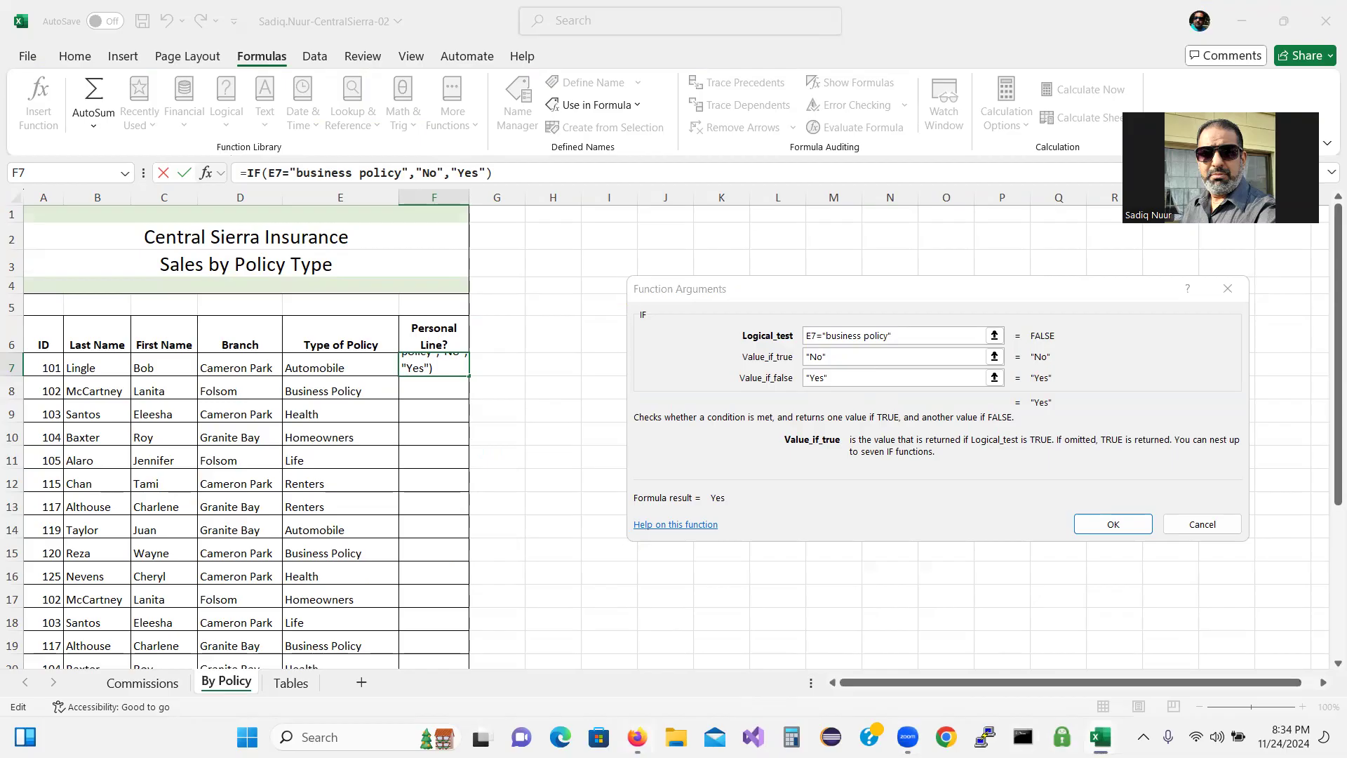
left_click(637, 736)
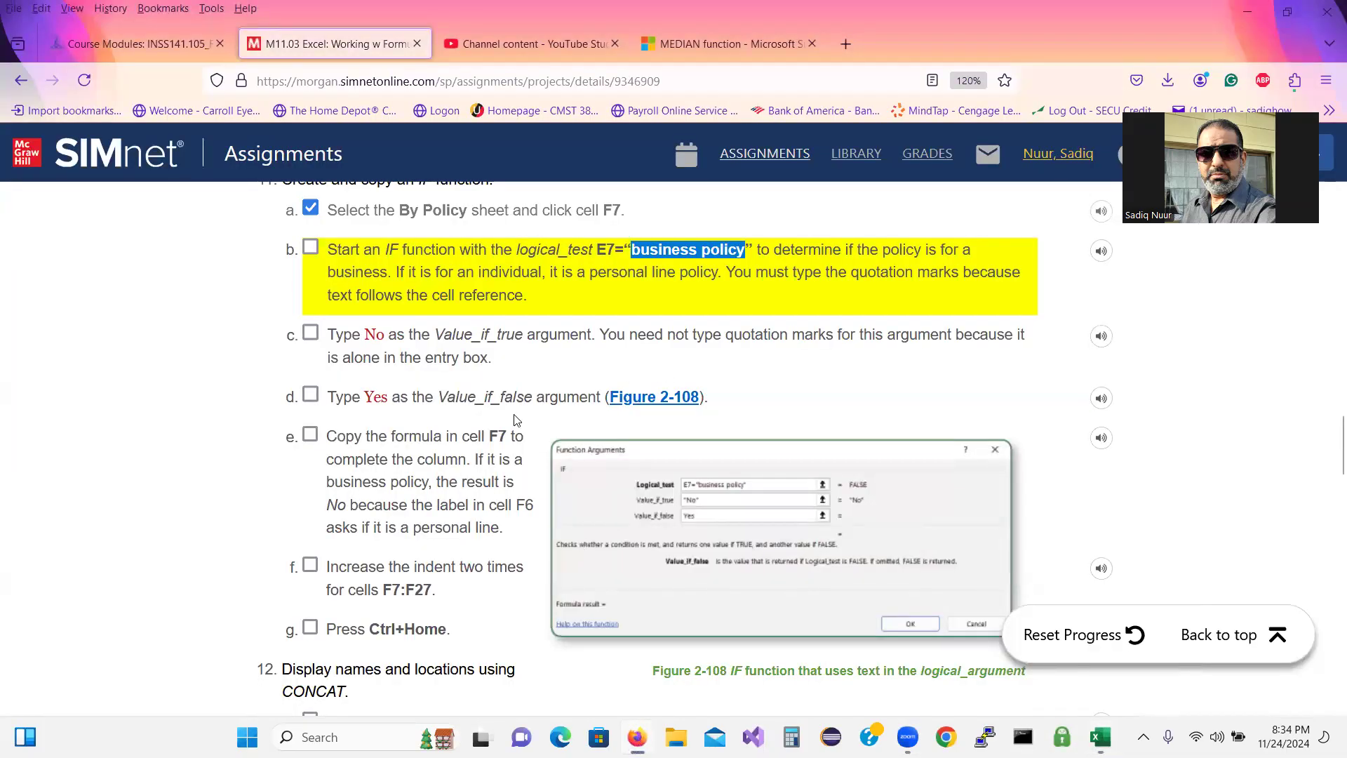
left_click(310, 247)
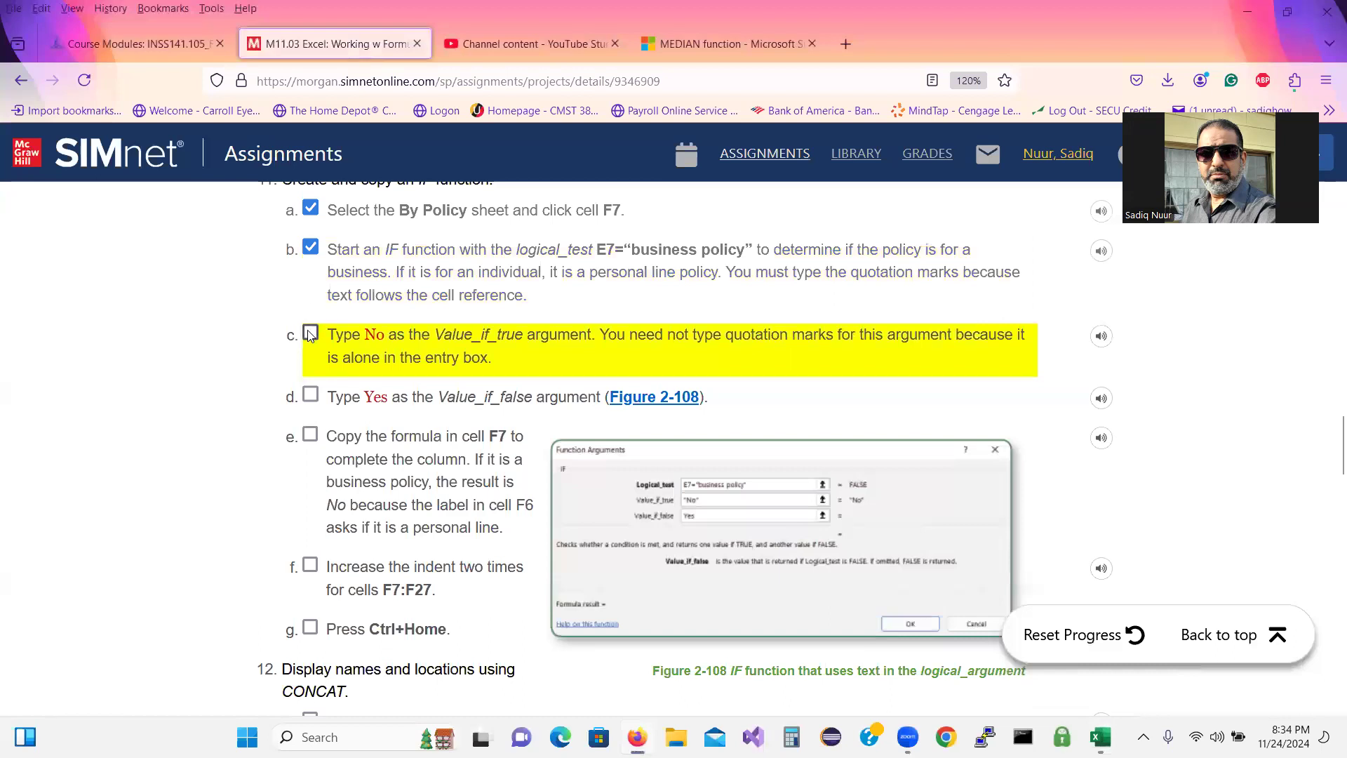
left_click(310, 333)
left_click(310, 395)
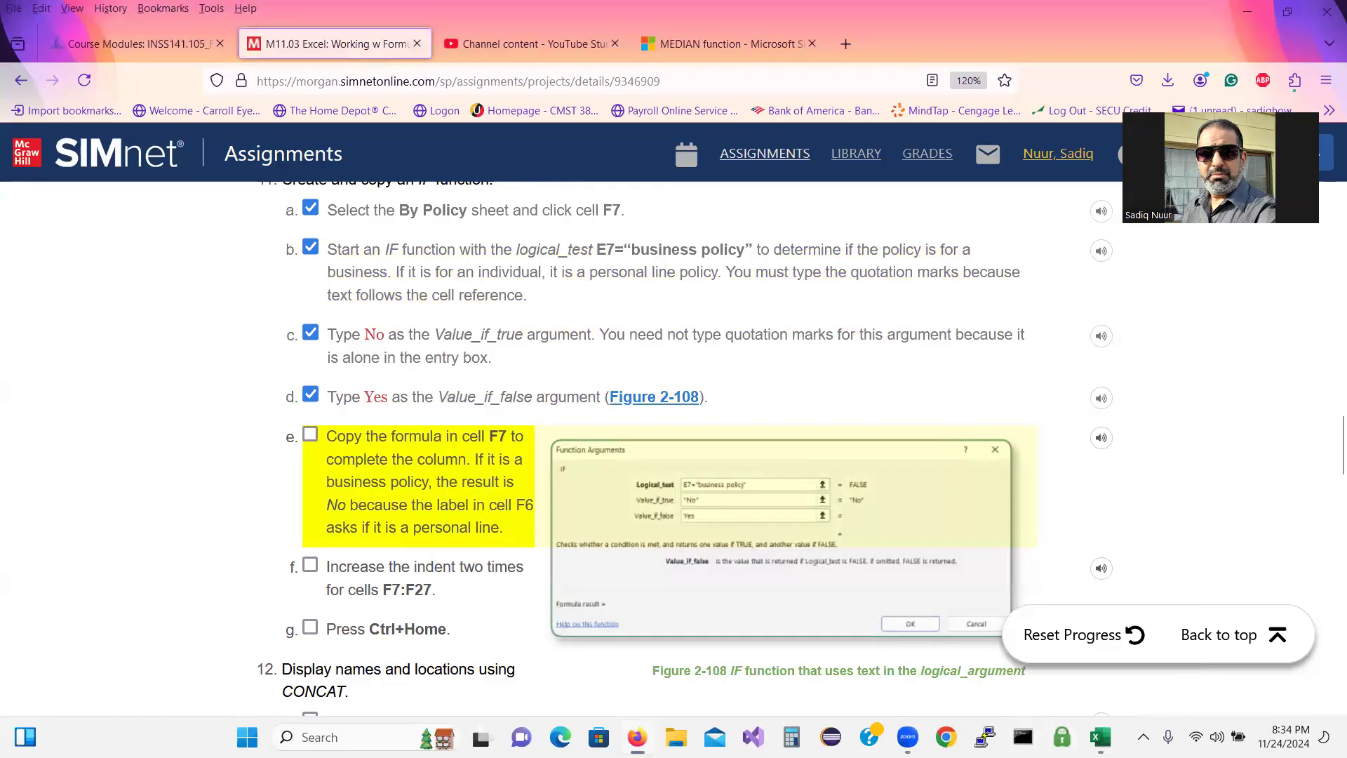
Return to Excel, confirm the IF function in cell F7 and copy its formula down through cell F27.
left_click(1100, 736)
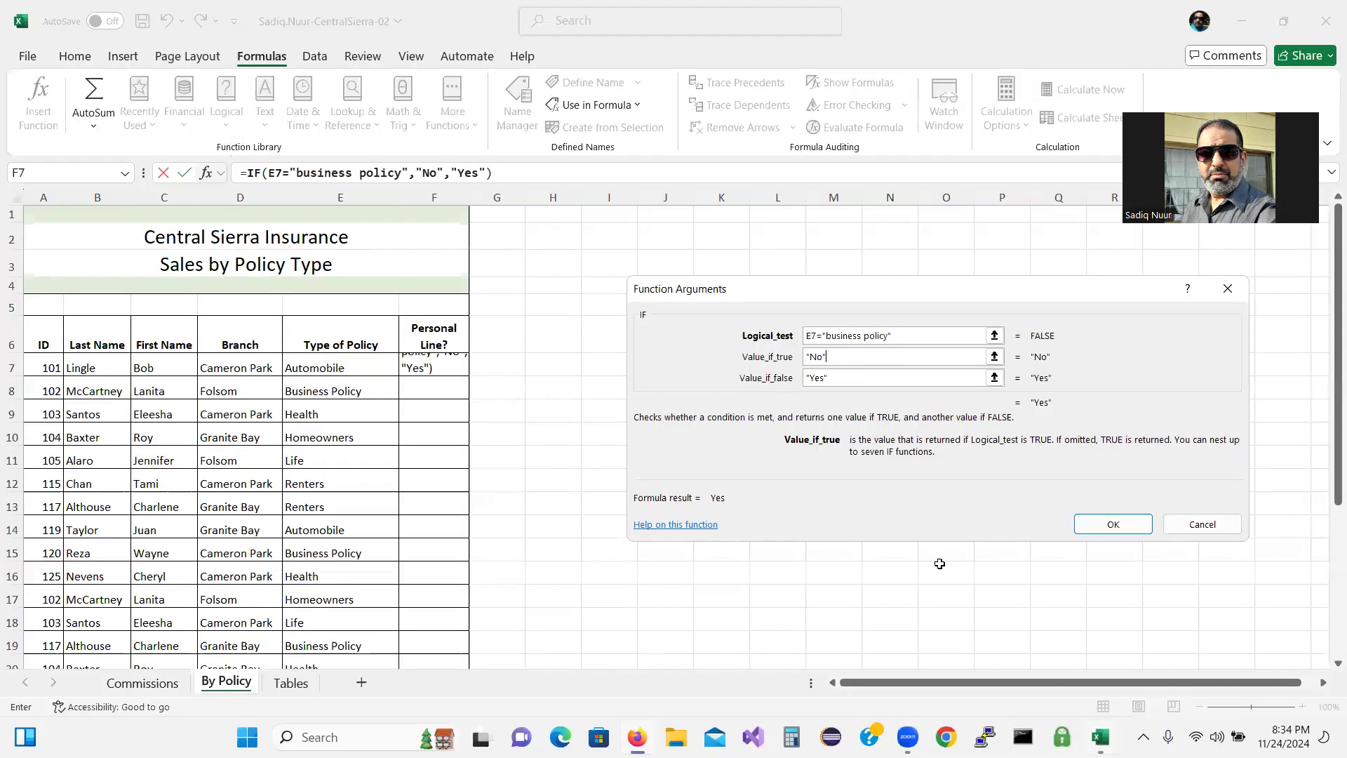
left_click(1113, 522)
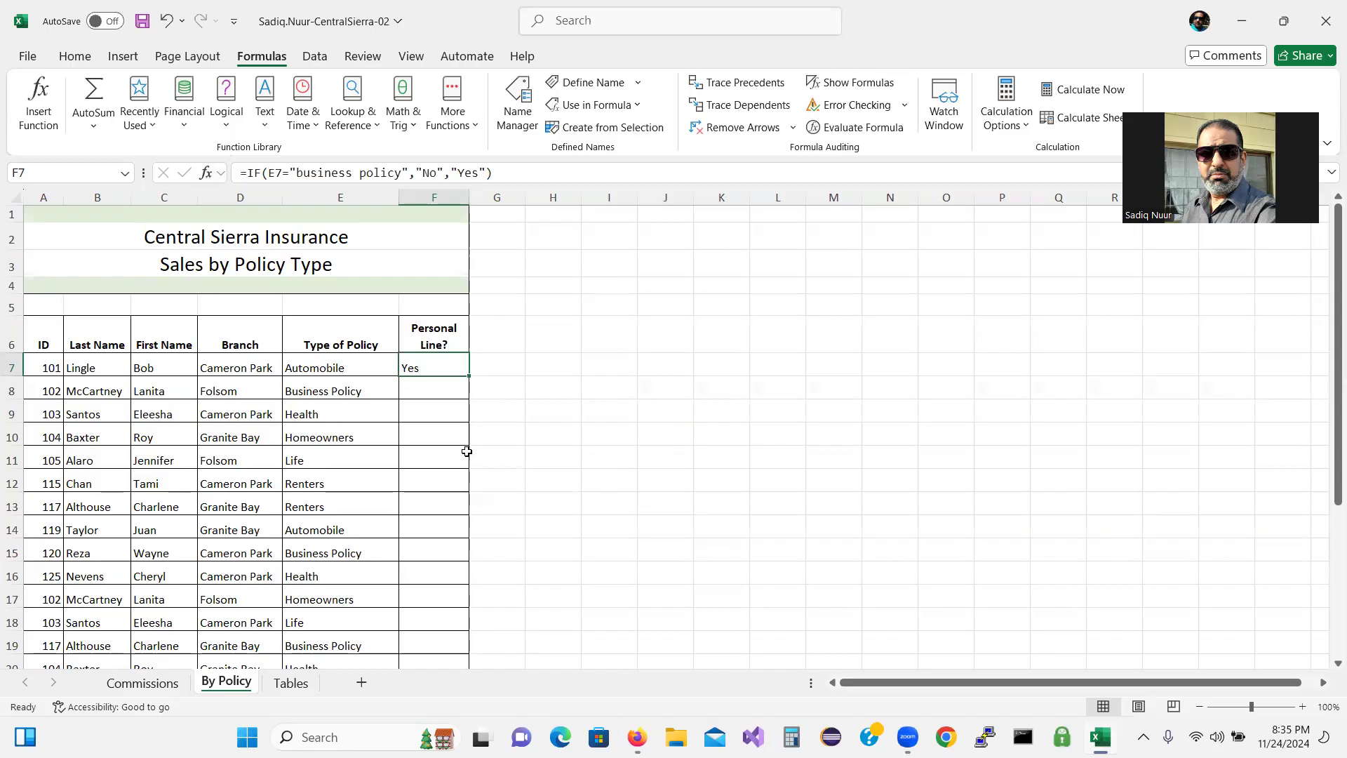
double_click(469, 375)
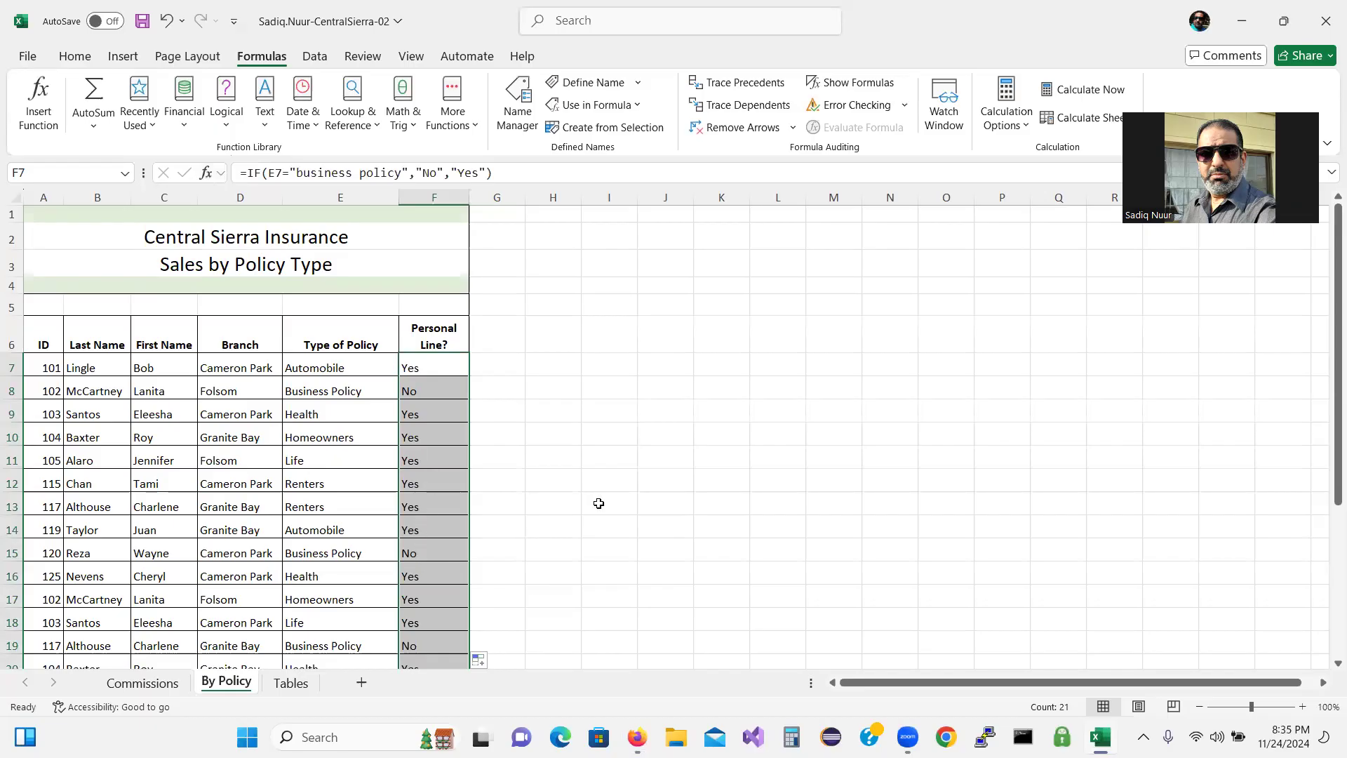
Switch to the SIMnet assignment page and mark instructions 11e and 11f as complete.
left_click(1094, 733)
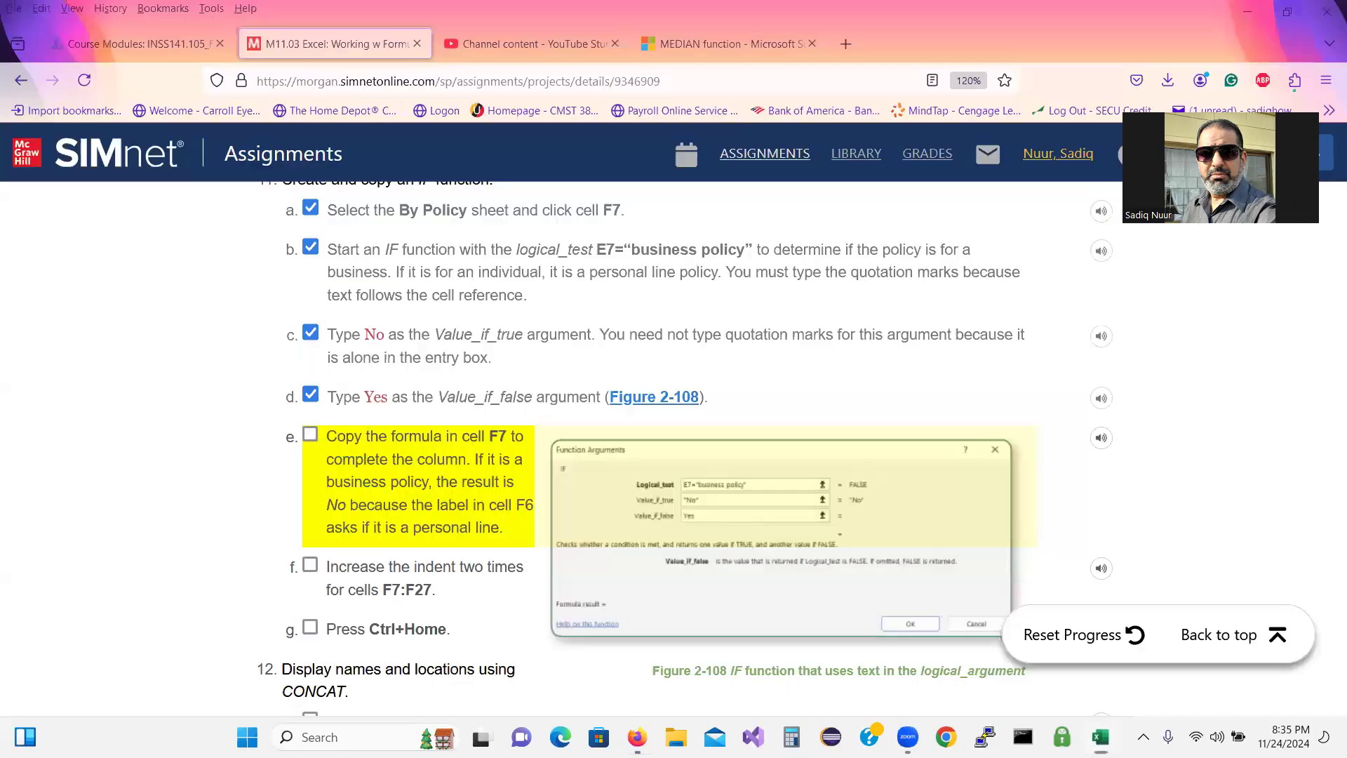
left_click(308, 435)
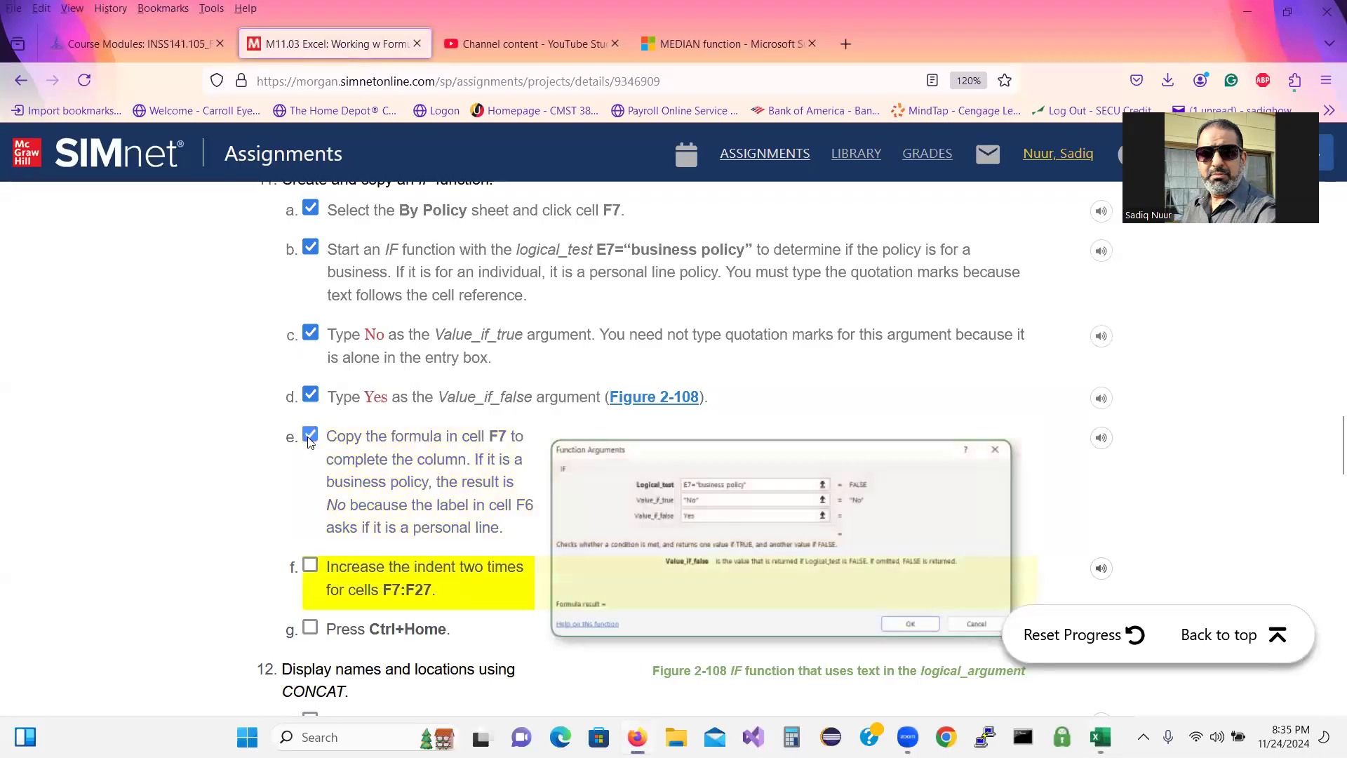
left_click(310, 567)
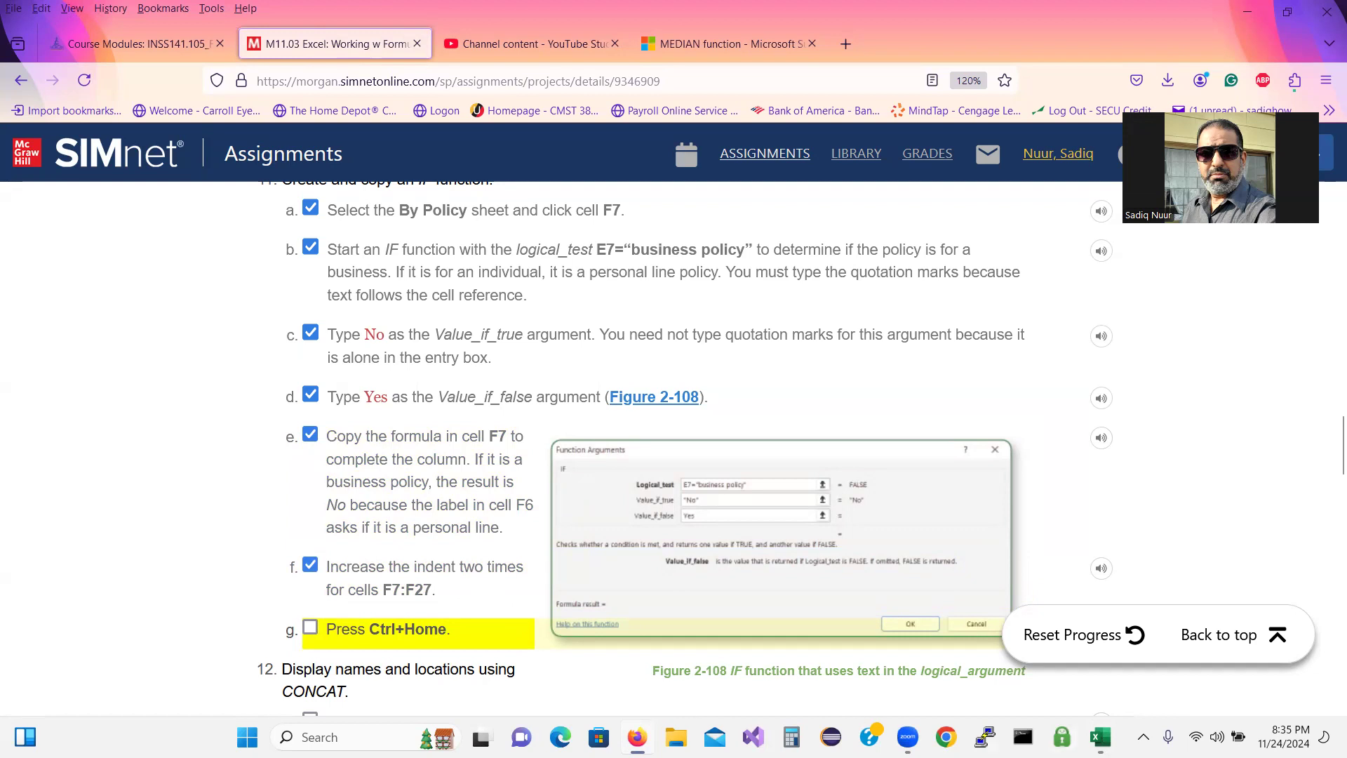
Switch to Excel and increase the indent of cells F7:F27 on the By Policy sheet two times.
left_click(1100, 737)
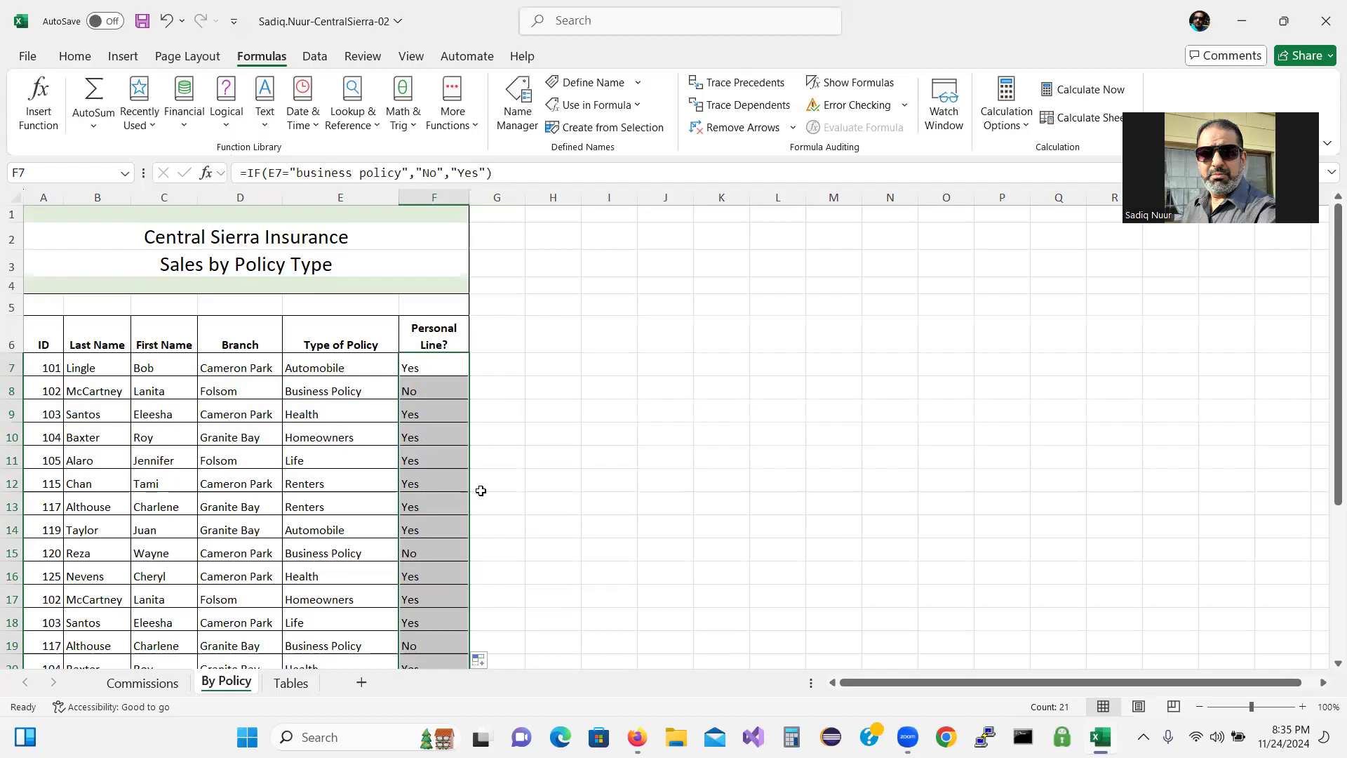
left_click(644, 735)
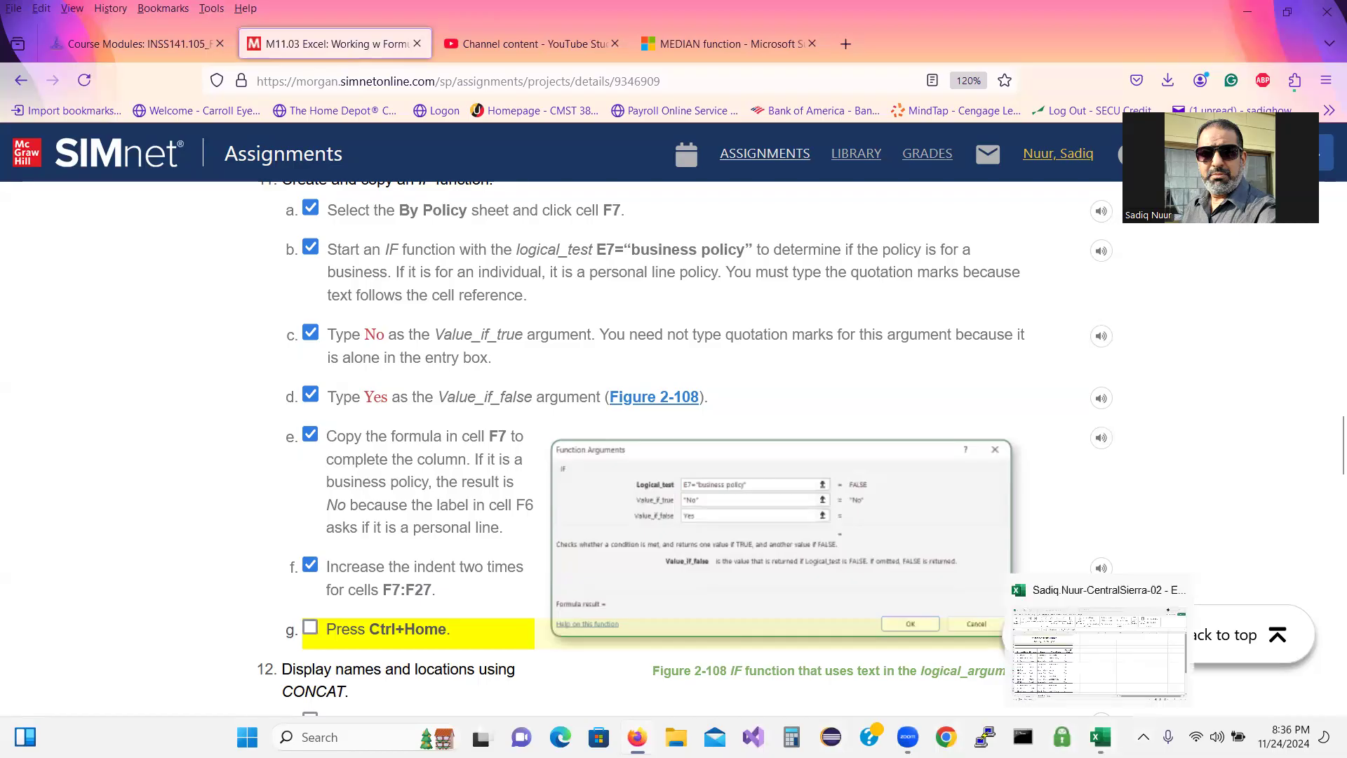
left_click(1100, 736)
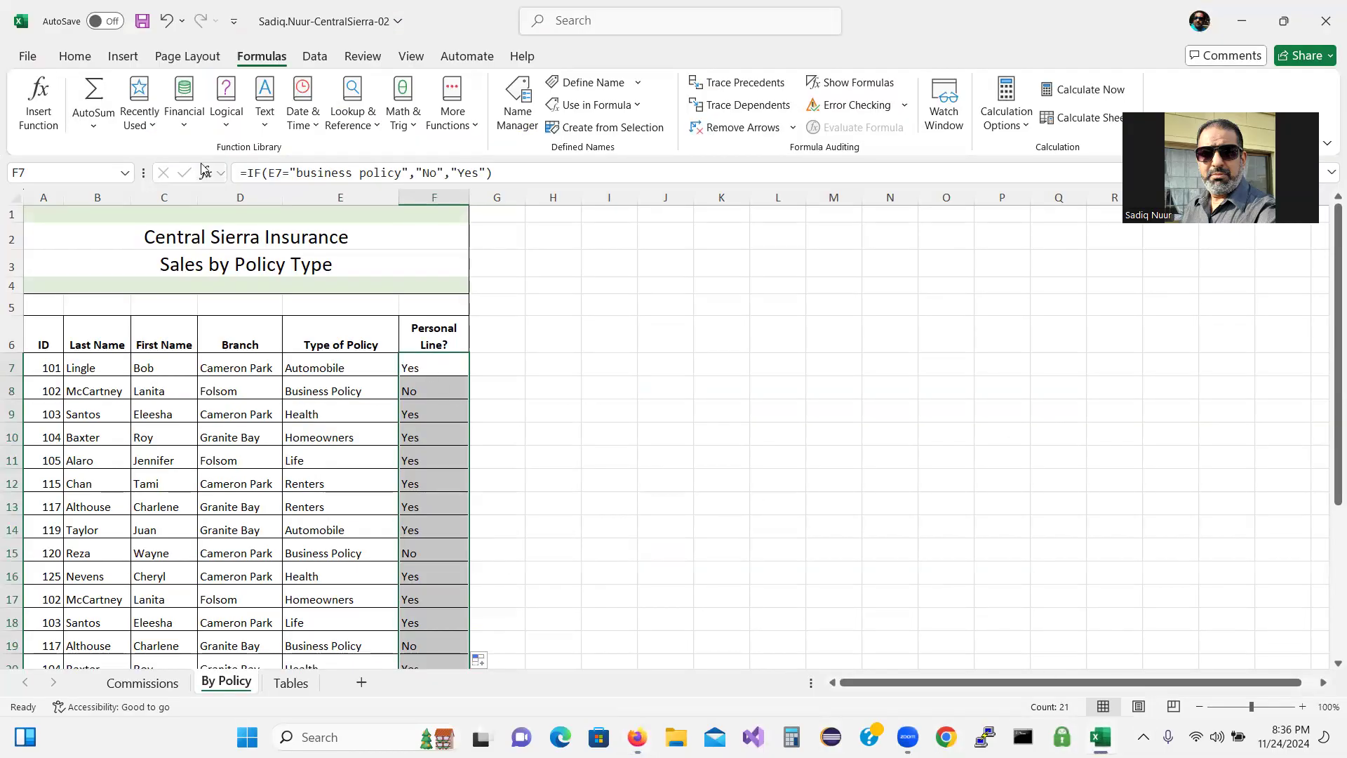
left_click(75, 56)
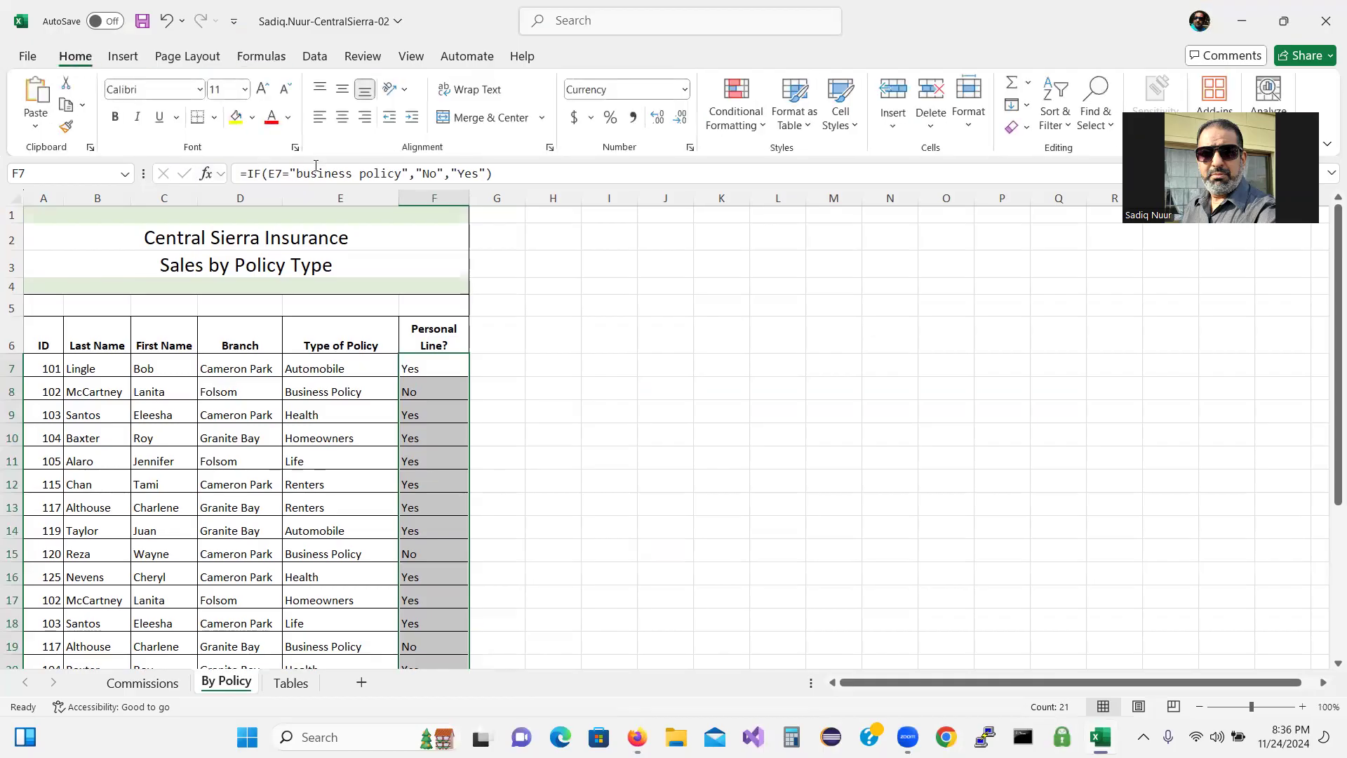
left_click(414, 120)
left_click(414, 120)
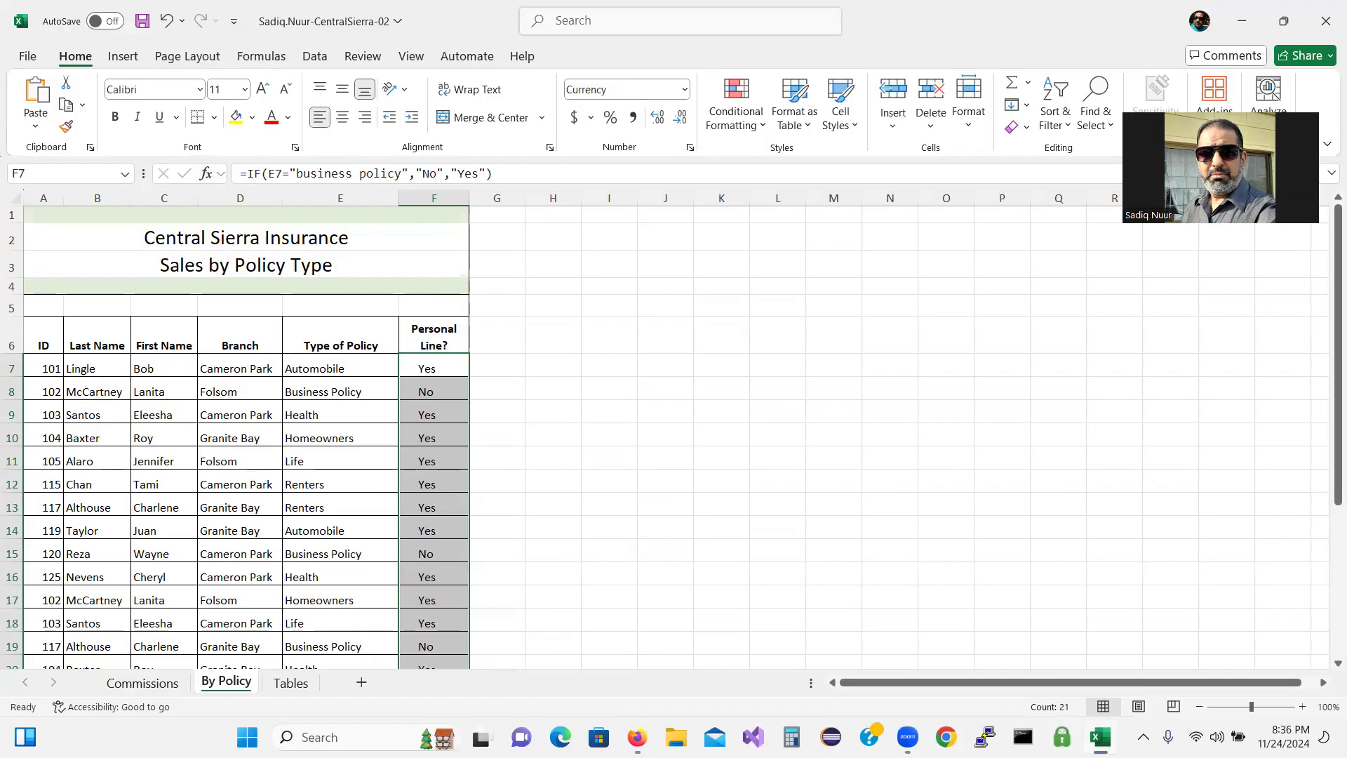
Check instruction 11g on the SIMnet page, and return to cell A1 of the By Policy sheet in Excel.
left_click(1099, 736)
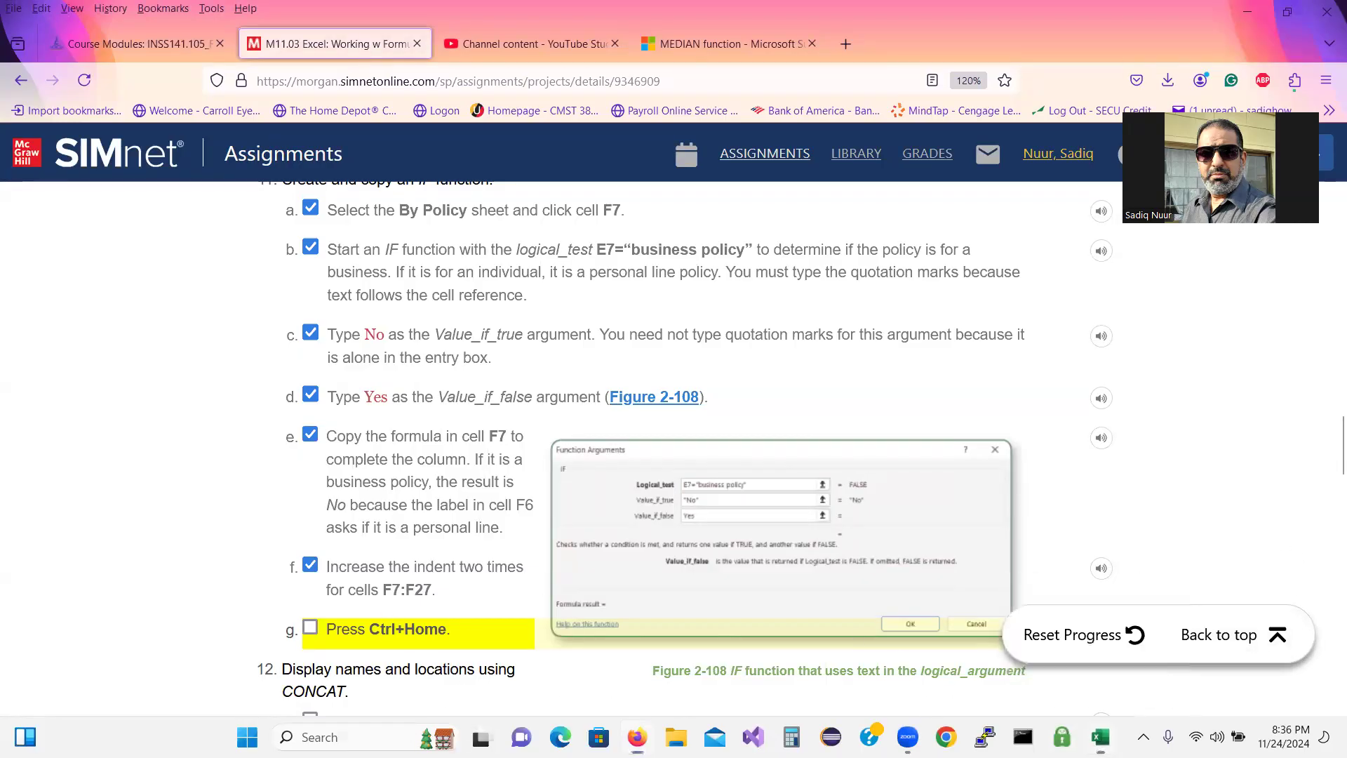
key("alt+Tab")
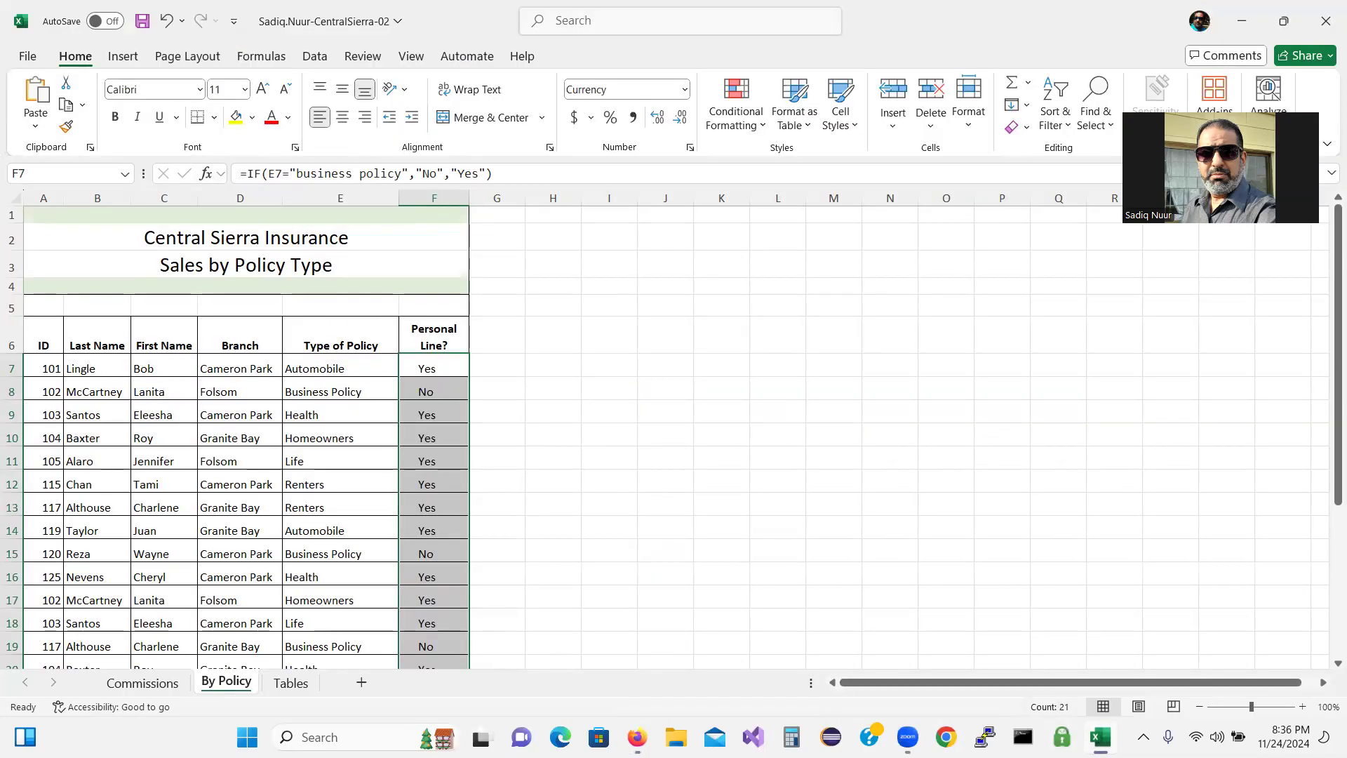
key("ctrl+Home")
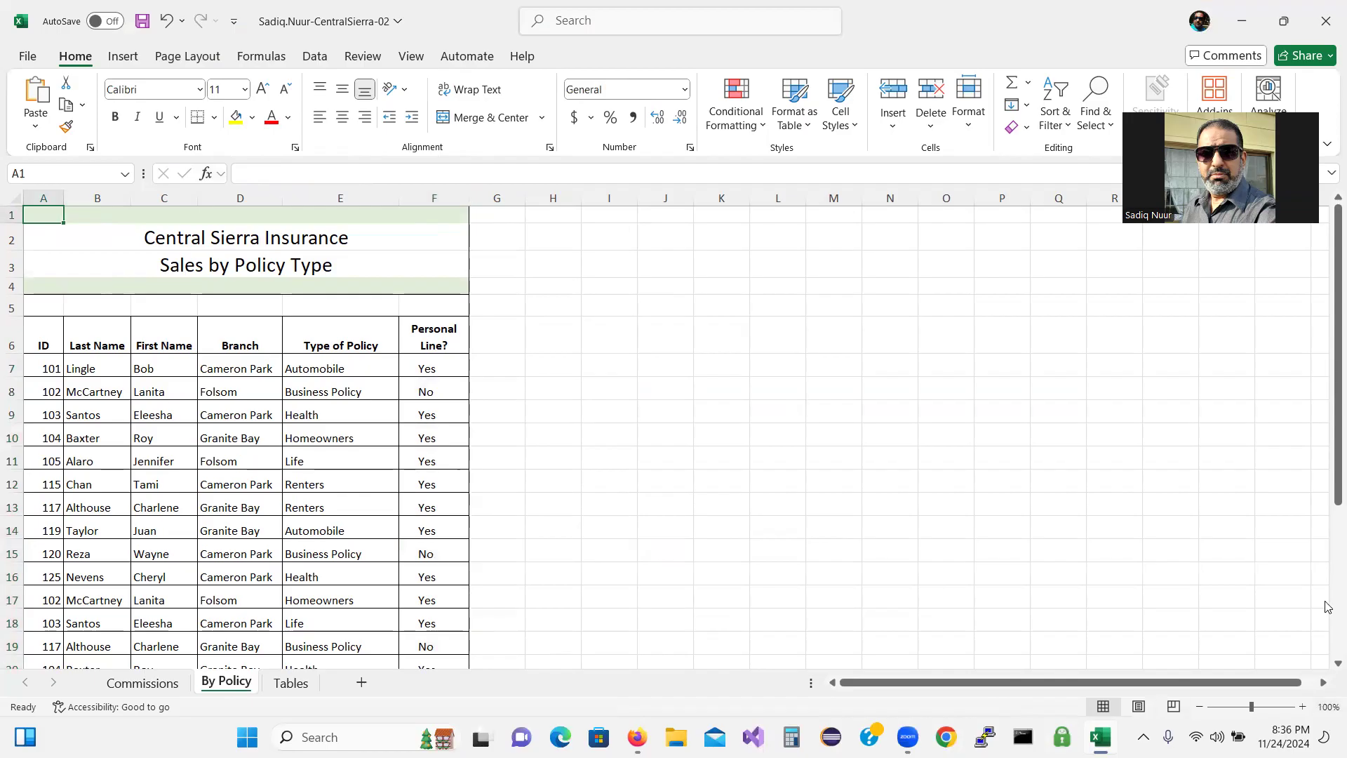
left_click_drag(1332, 491, 1325, 460)
Switch to the SIMnet assignment page in Firefox and mark instructions 11g and 12a as complete.
left_click(636, 737)
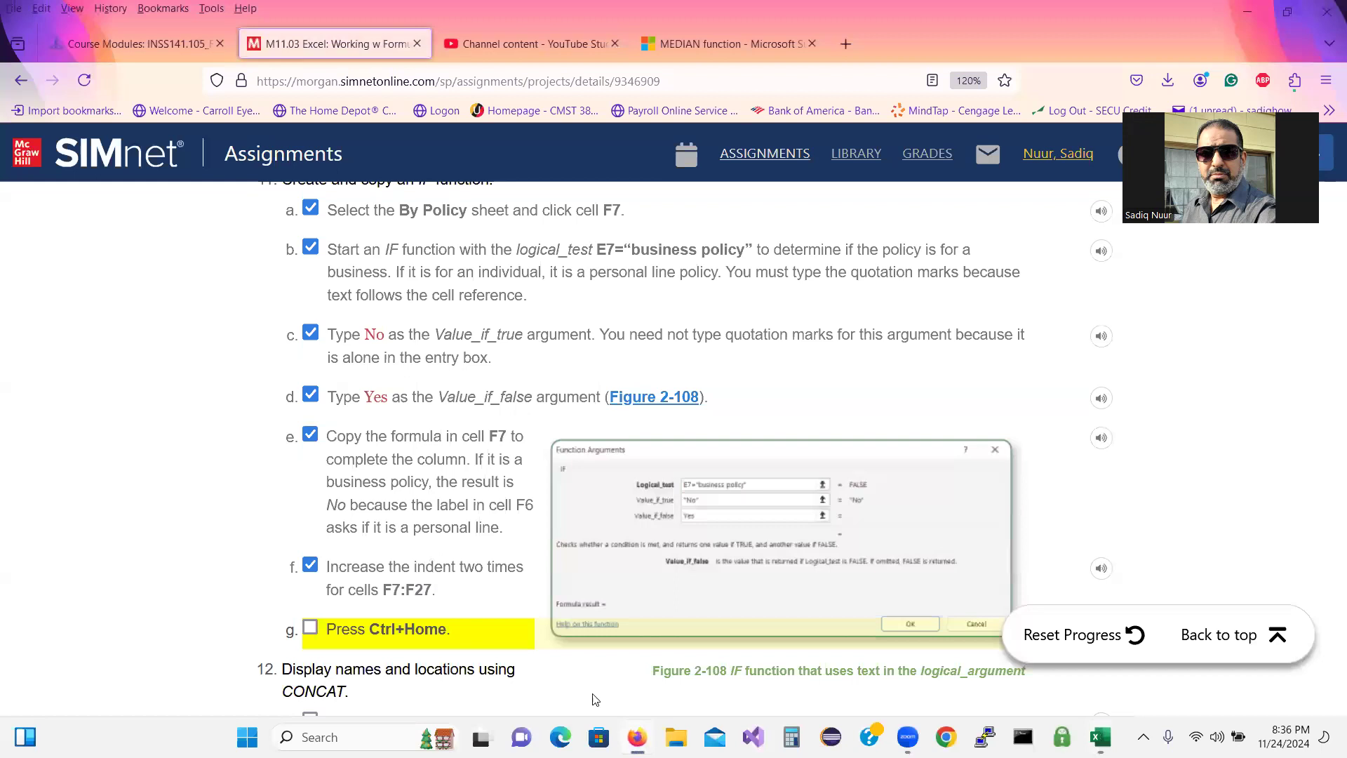
left_click(313, 624)
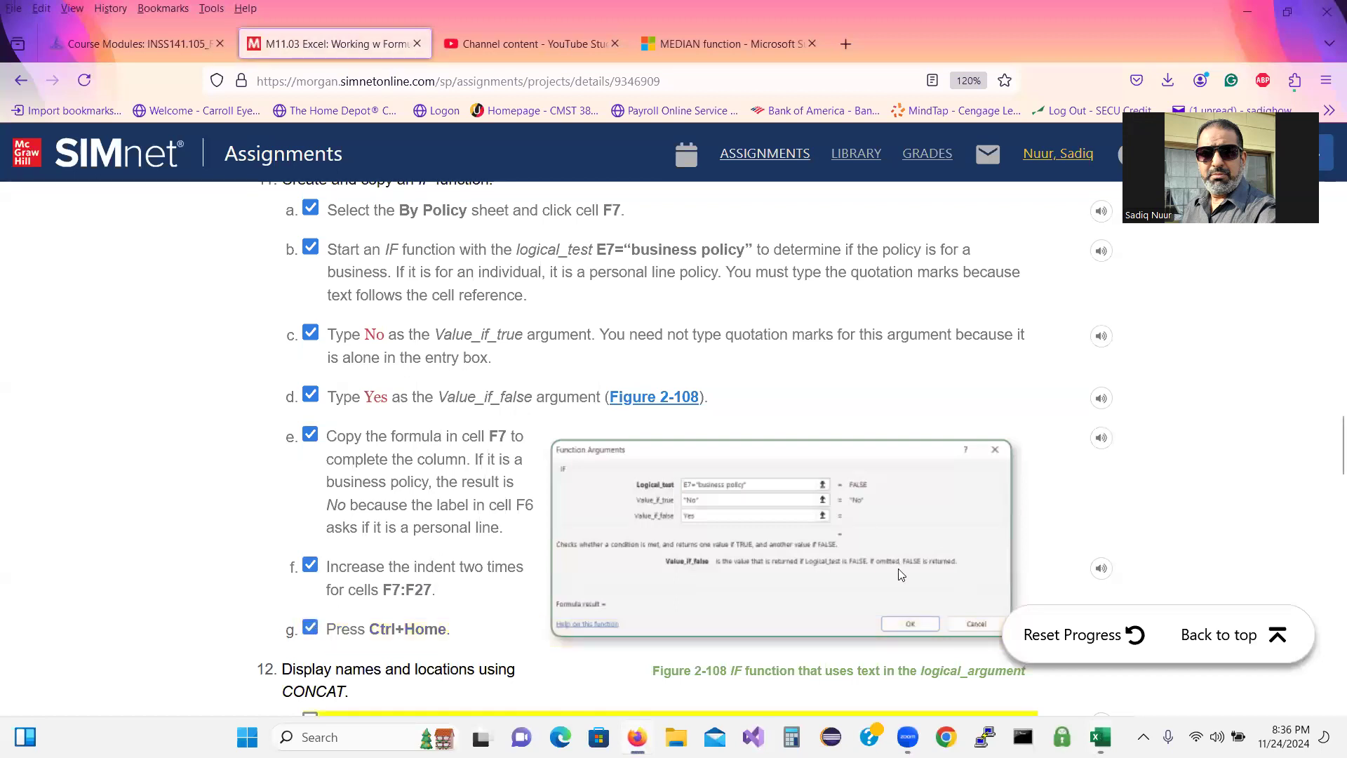
left_click_drag(1328, 455, 1328, 500)
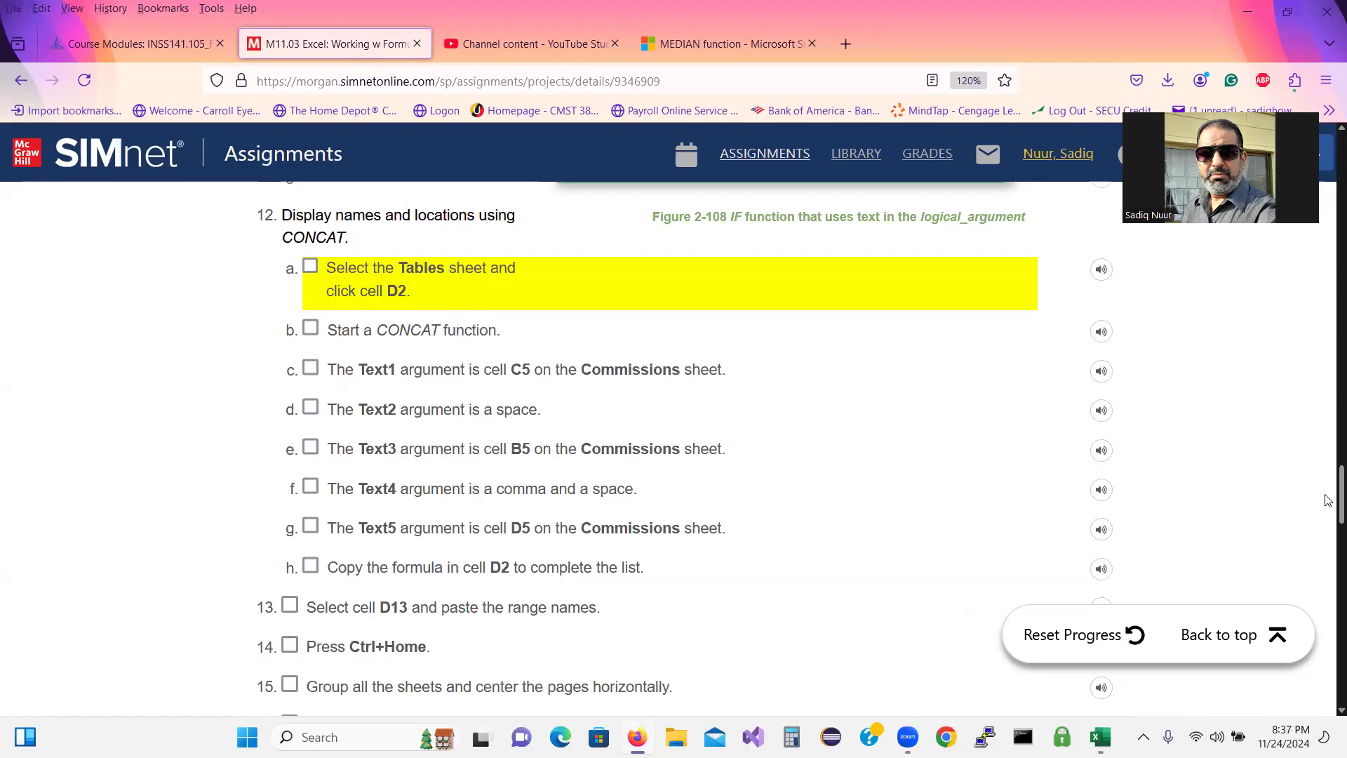
left_click(311, 268)
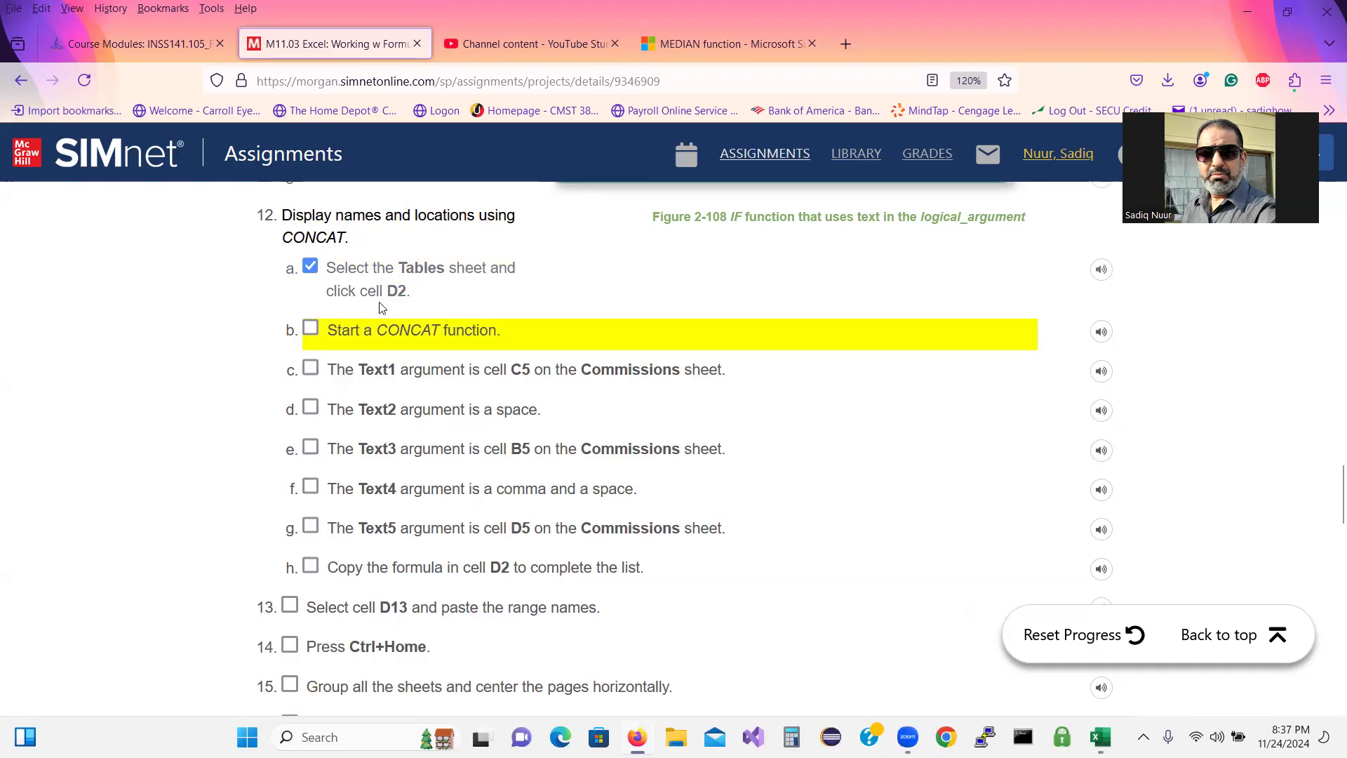
Return to Excel, open the Tables sheet and select cell D2 under Agent Name and Location.
left_click(1112, 733)
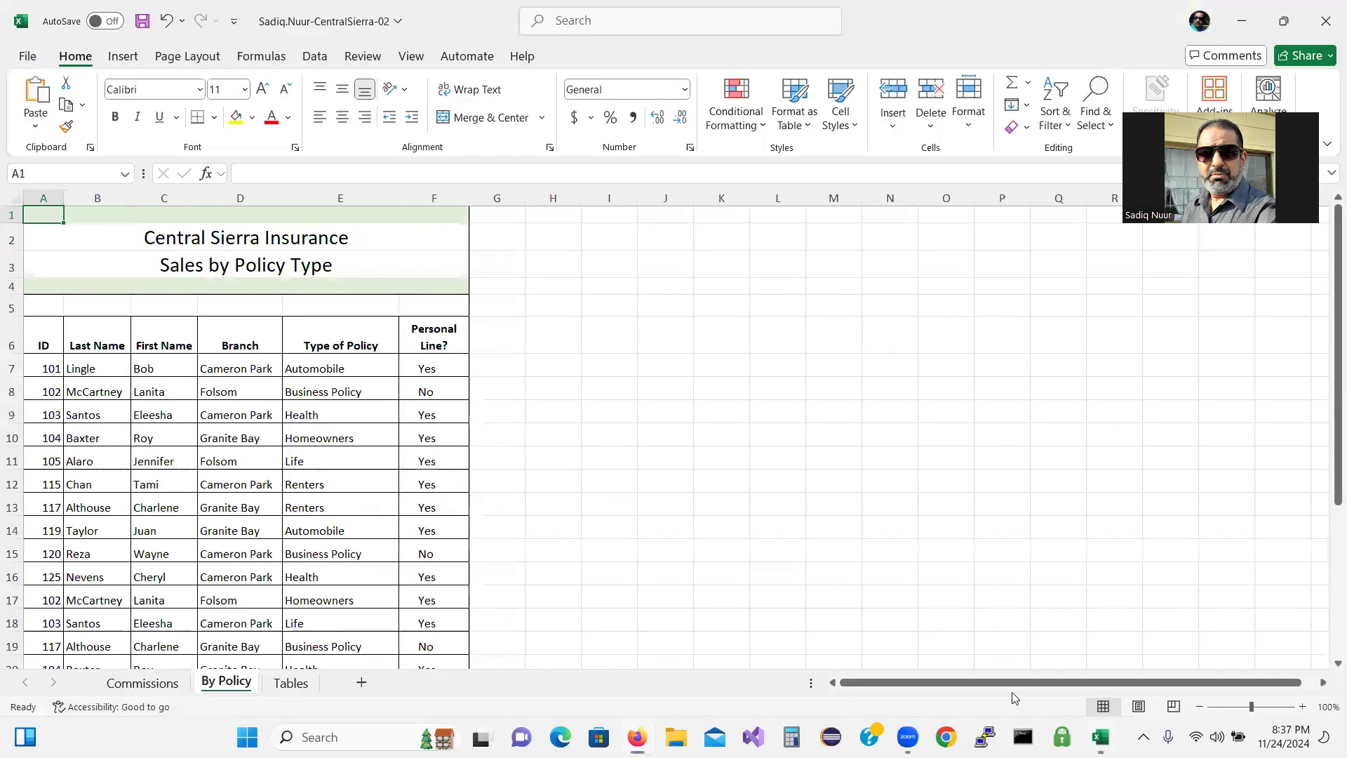
left_click(291, 684)
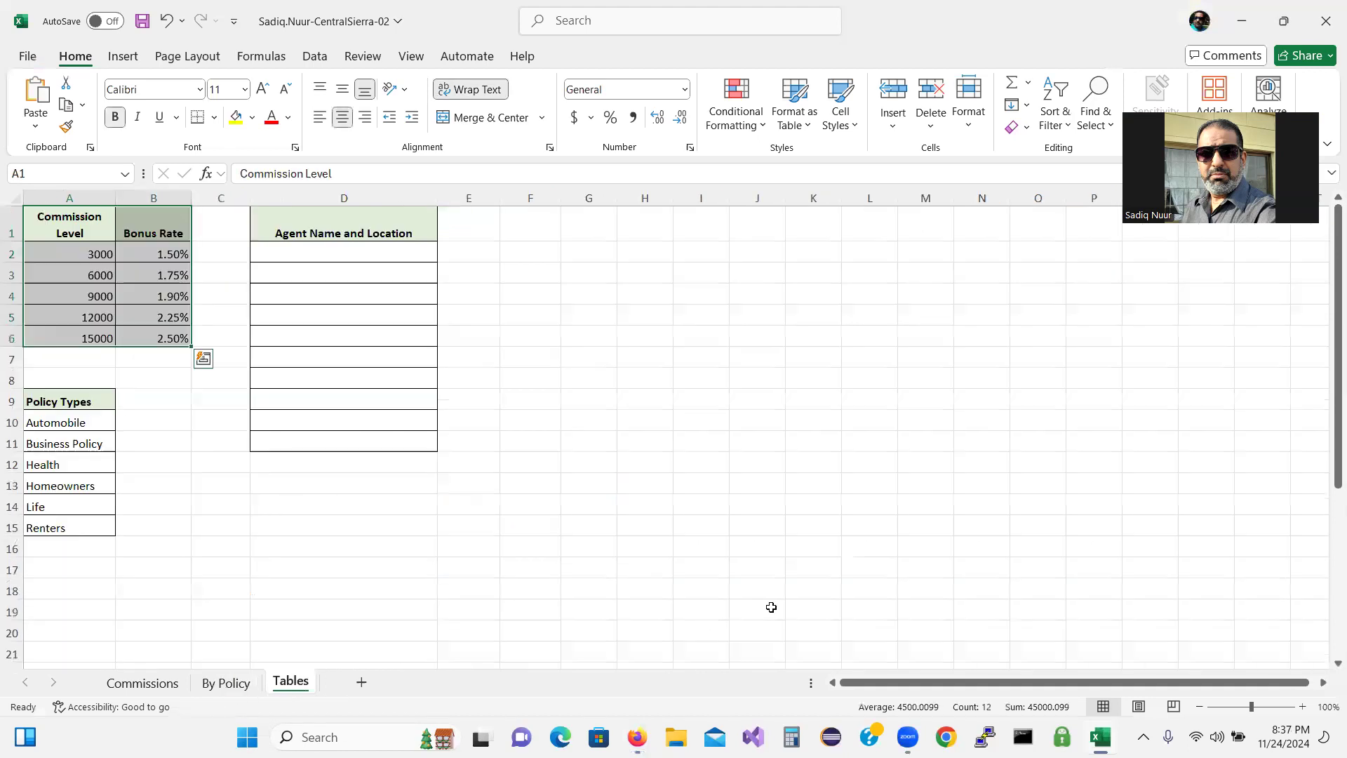
left_click(1100, 736)
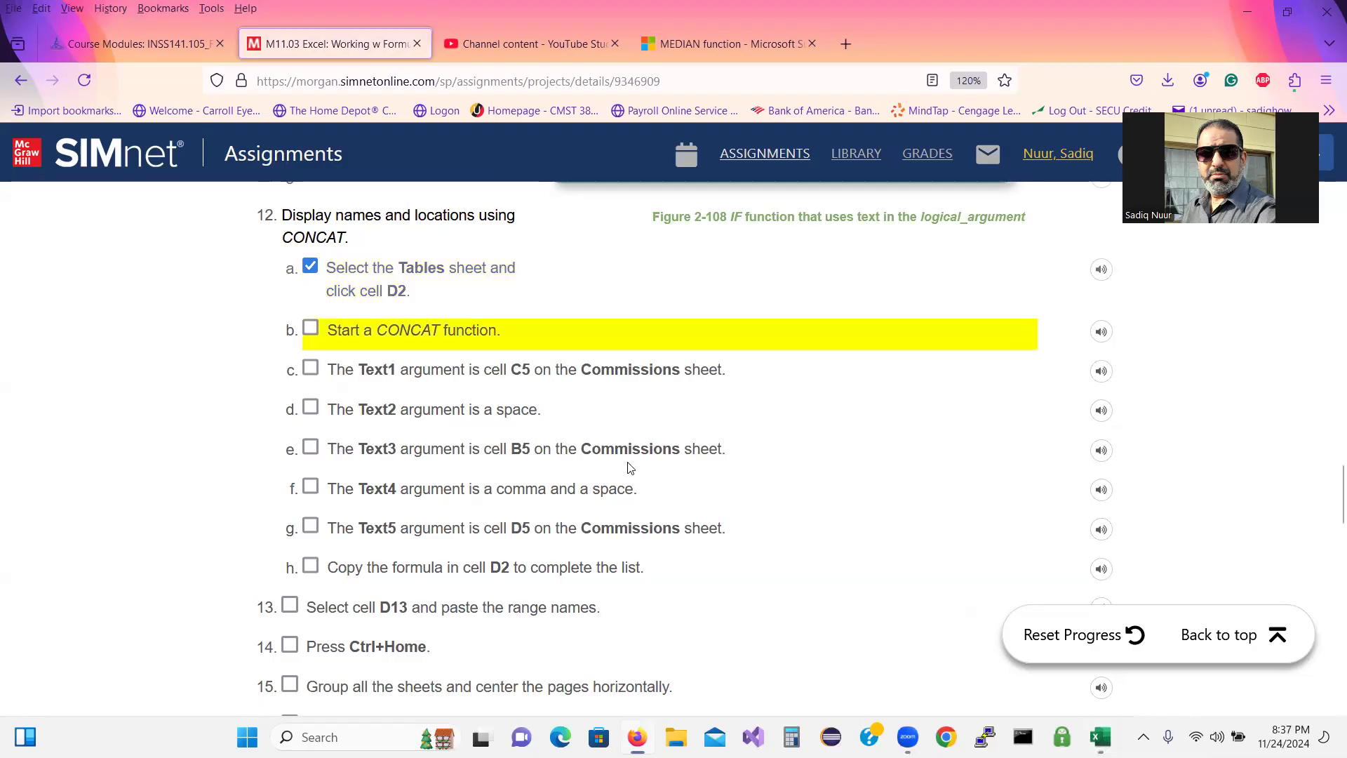
left_click(1100, 736)
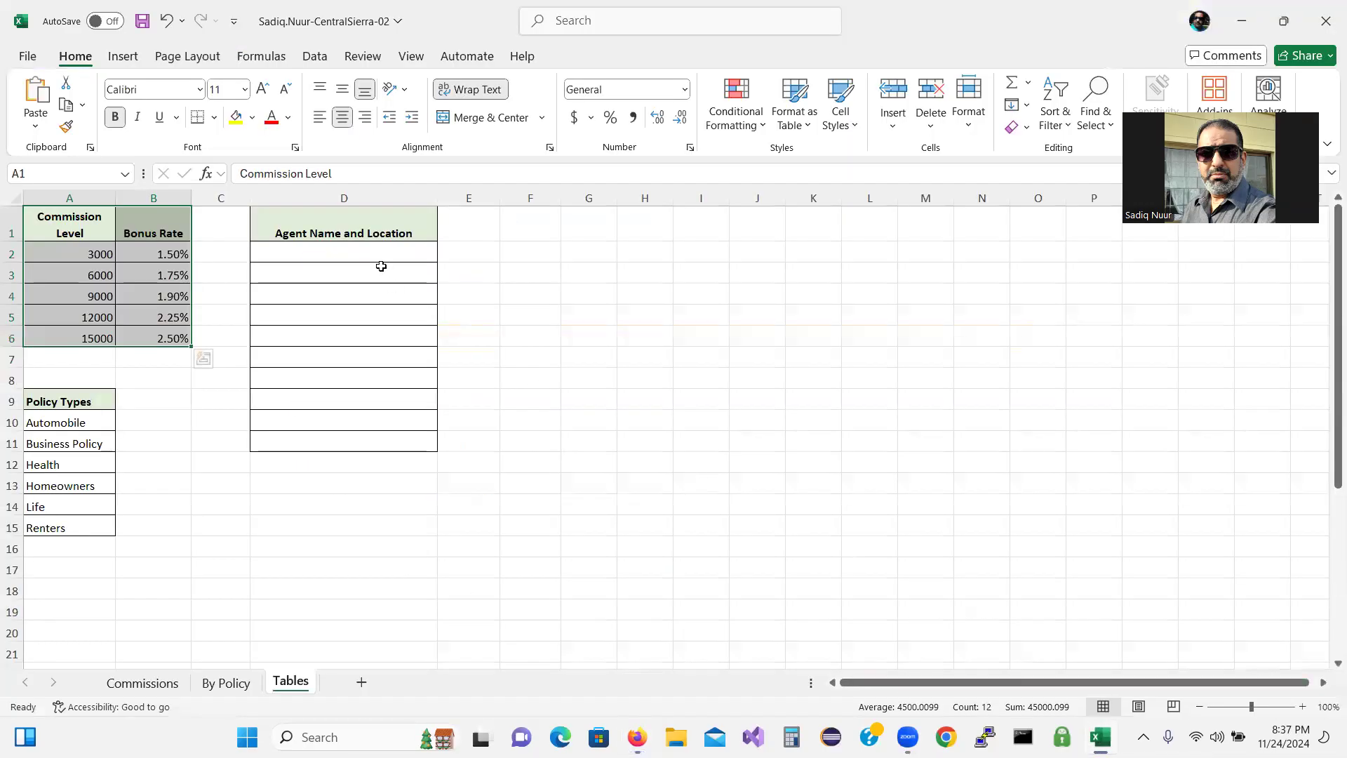
left_click(379, 255)
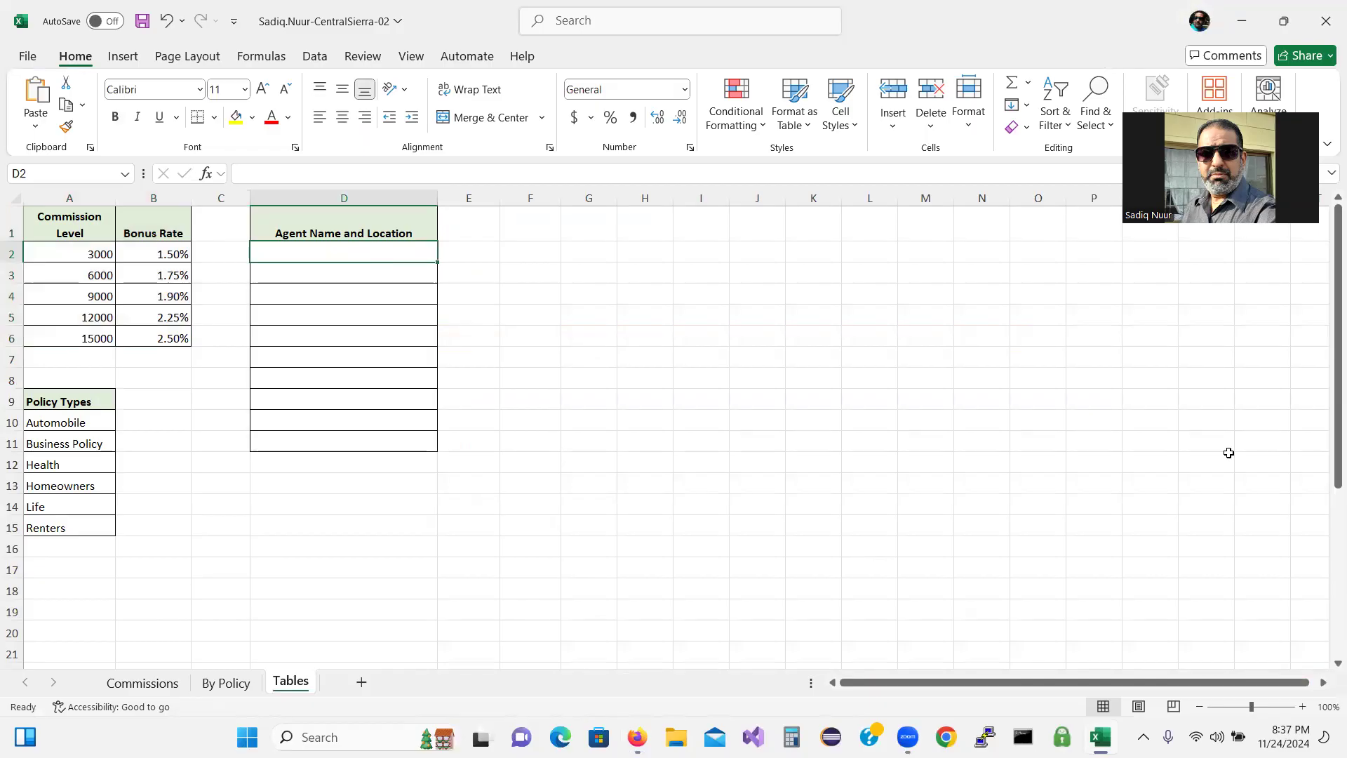
left_click(620, 392)
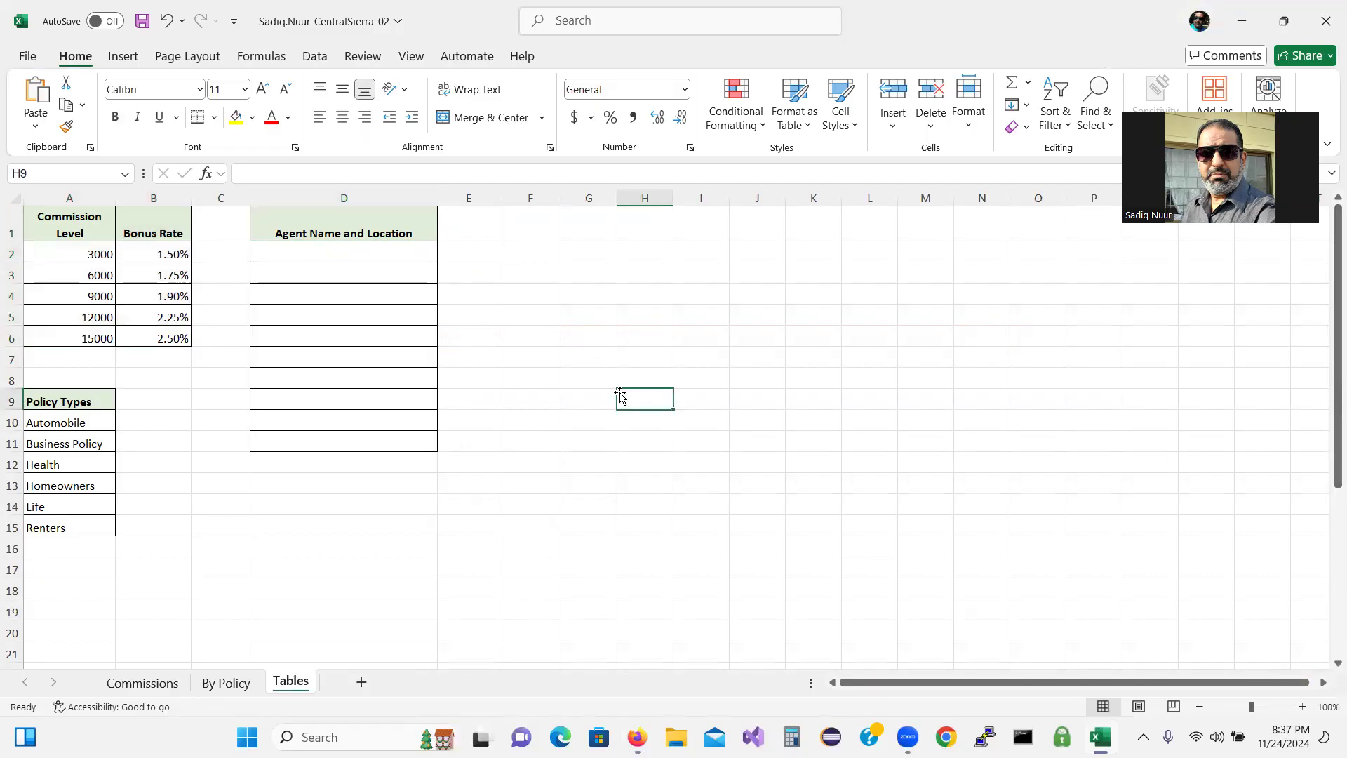
left_click(363, 252)
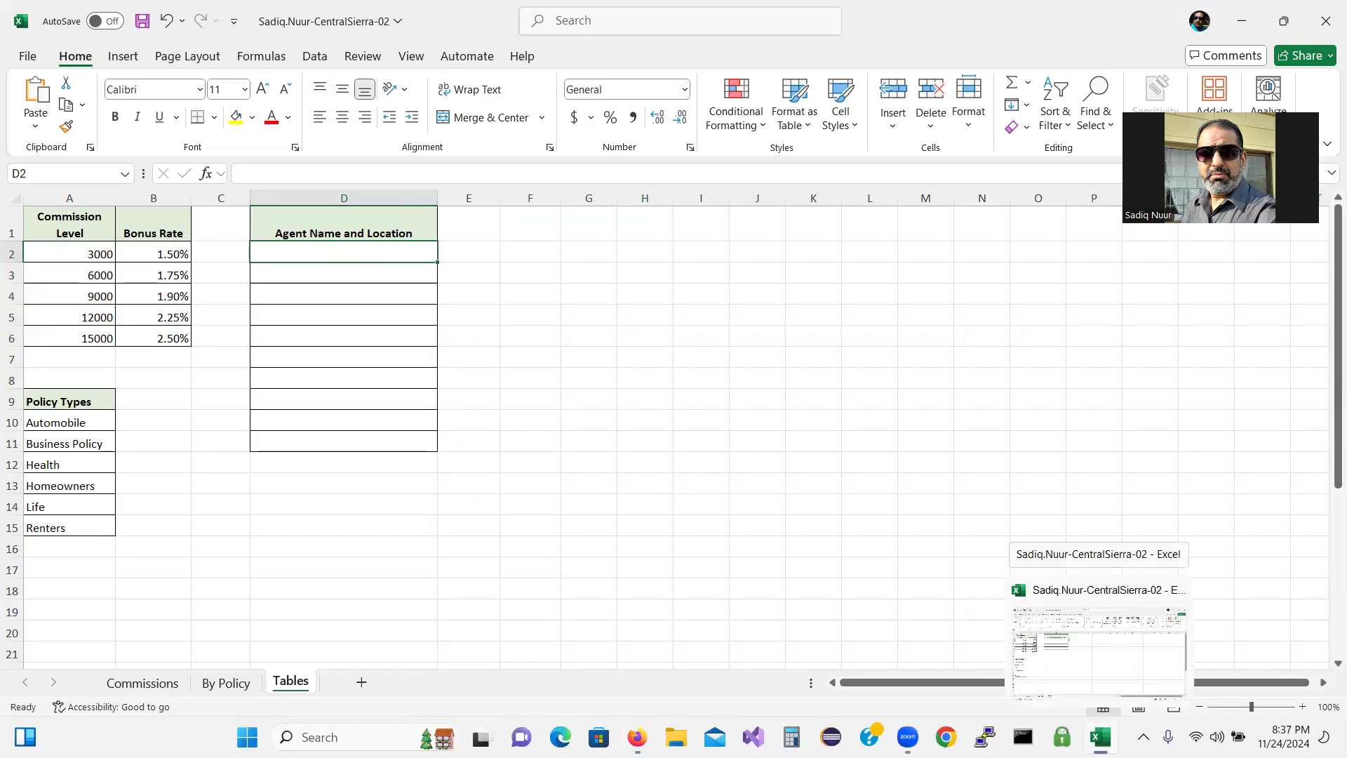
Mark instruction 12b as complete on the SIMnet page, and start a CONCAT function in Excel cell D2 of the Tables sheet.
left_click(1100, 737)
left_click(311, 329)
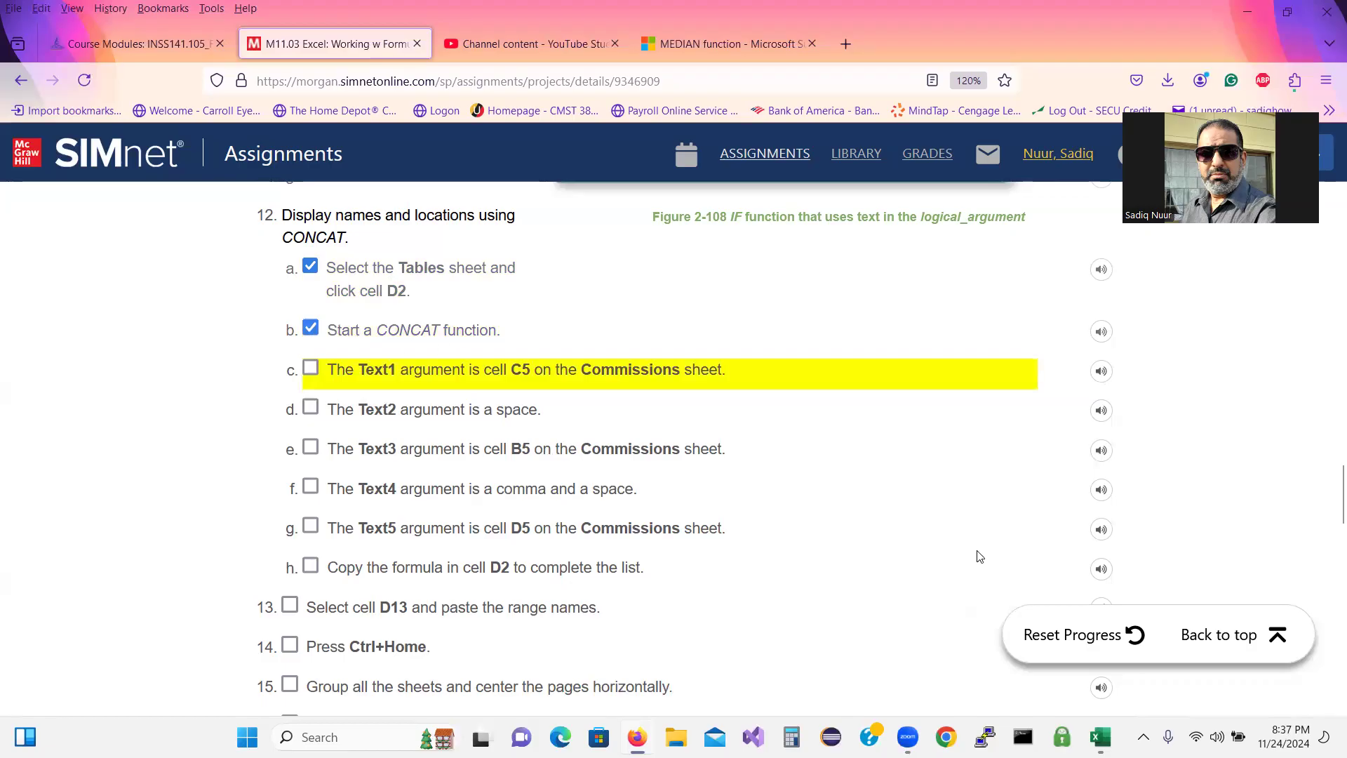
mouse_move(1096, 733)
left_click(1052, 659)
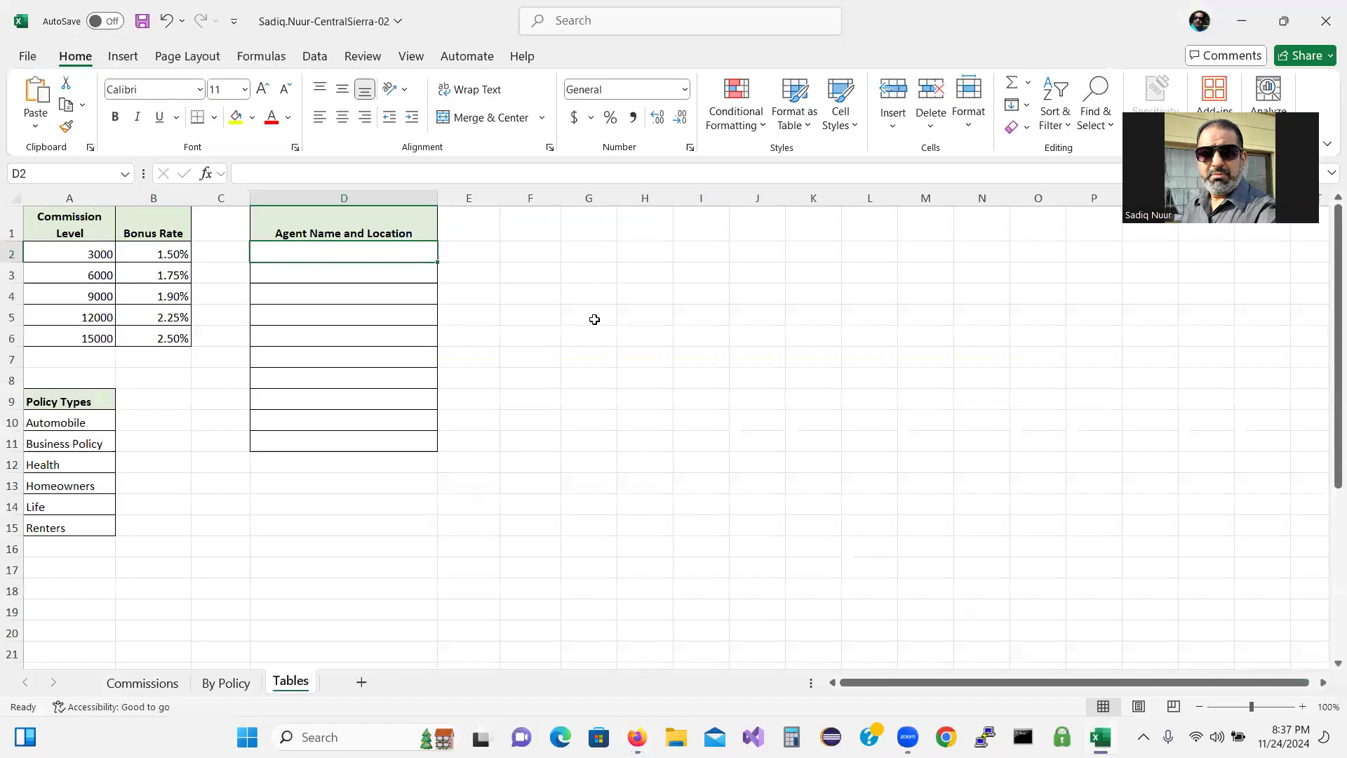
left_click(265, 58)
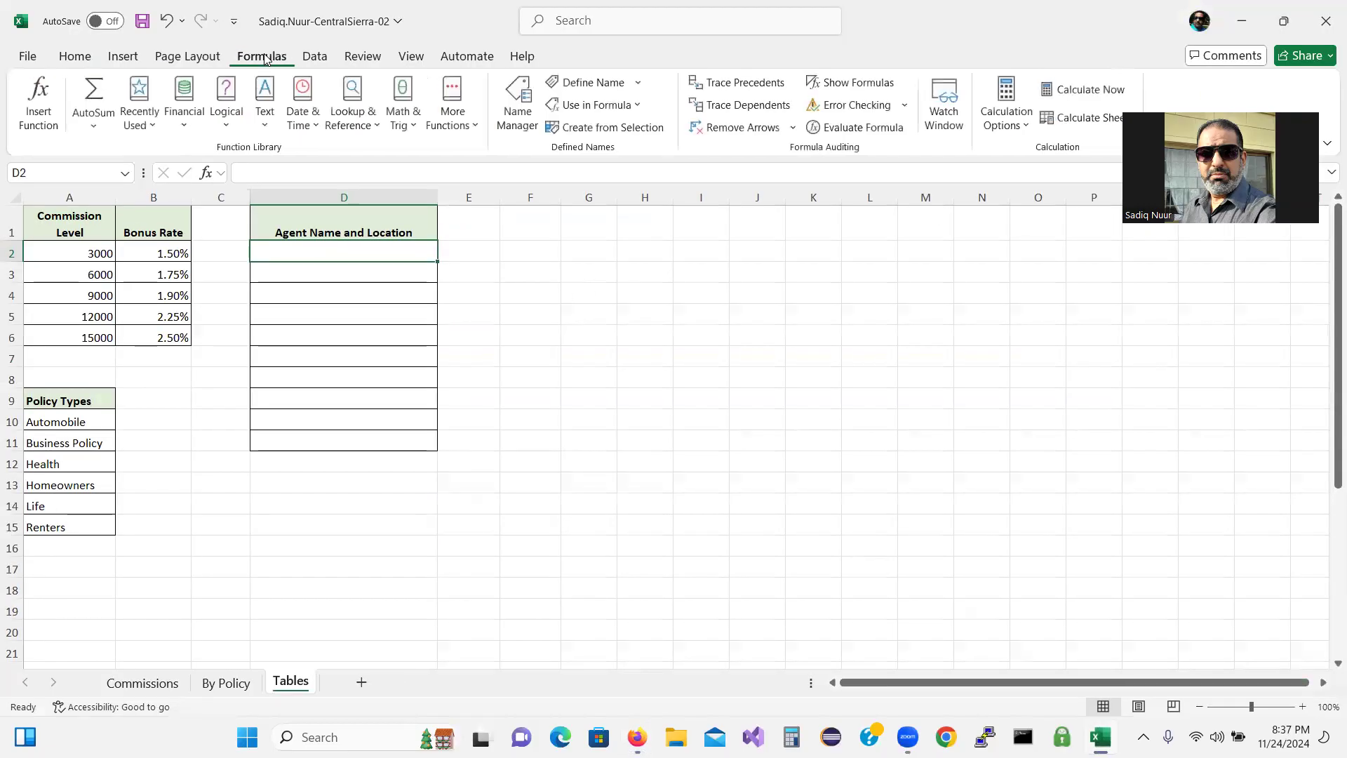
left_click(267, 126)
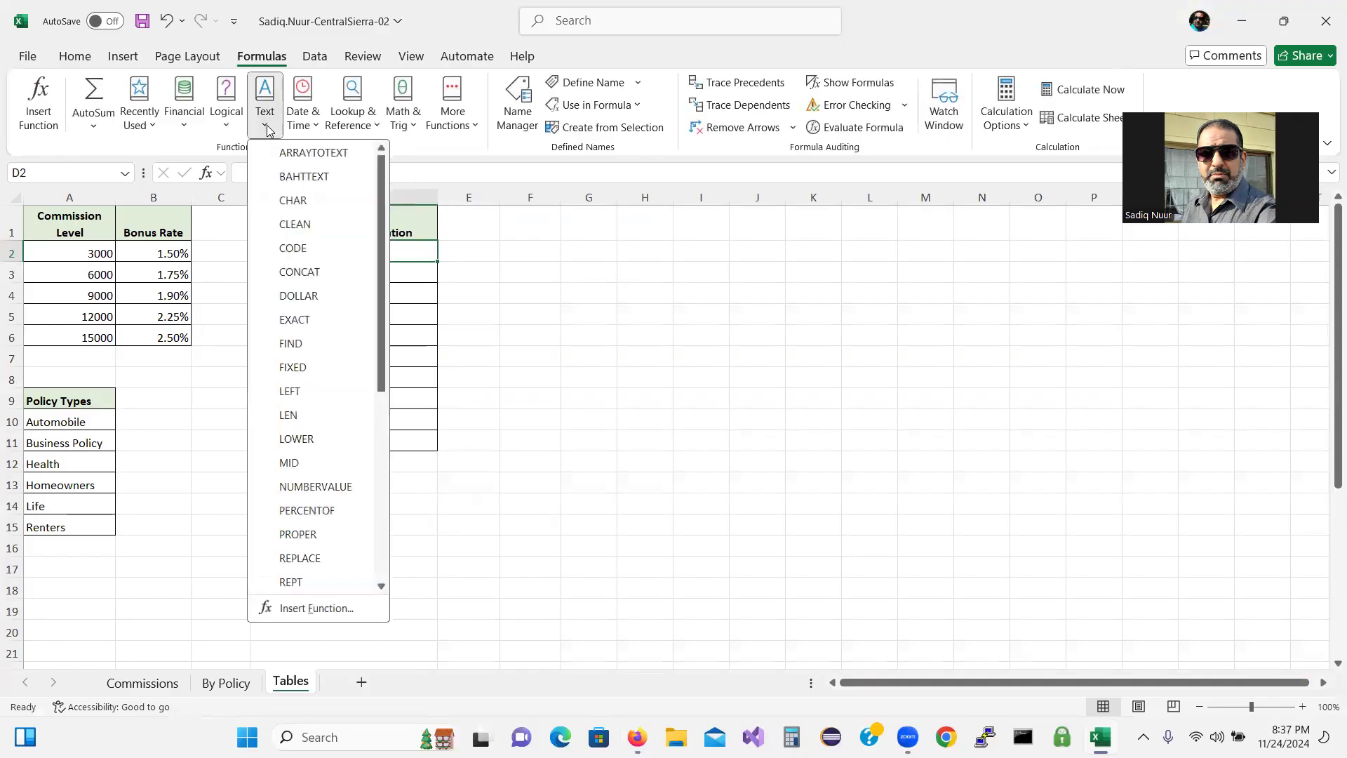
left_click(300, 272)
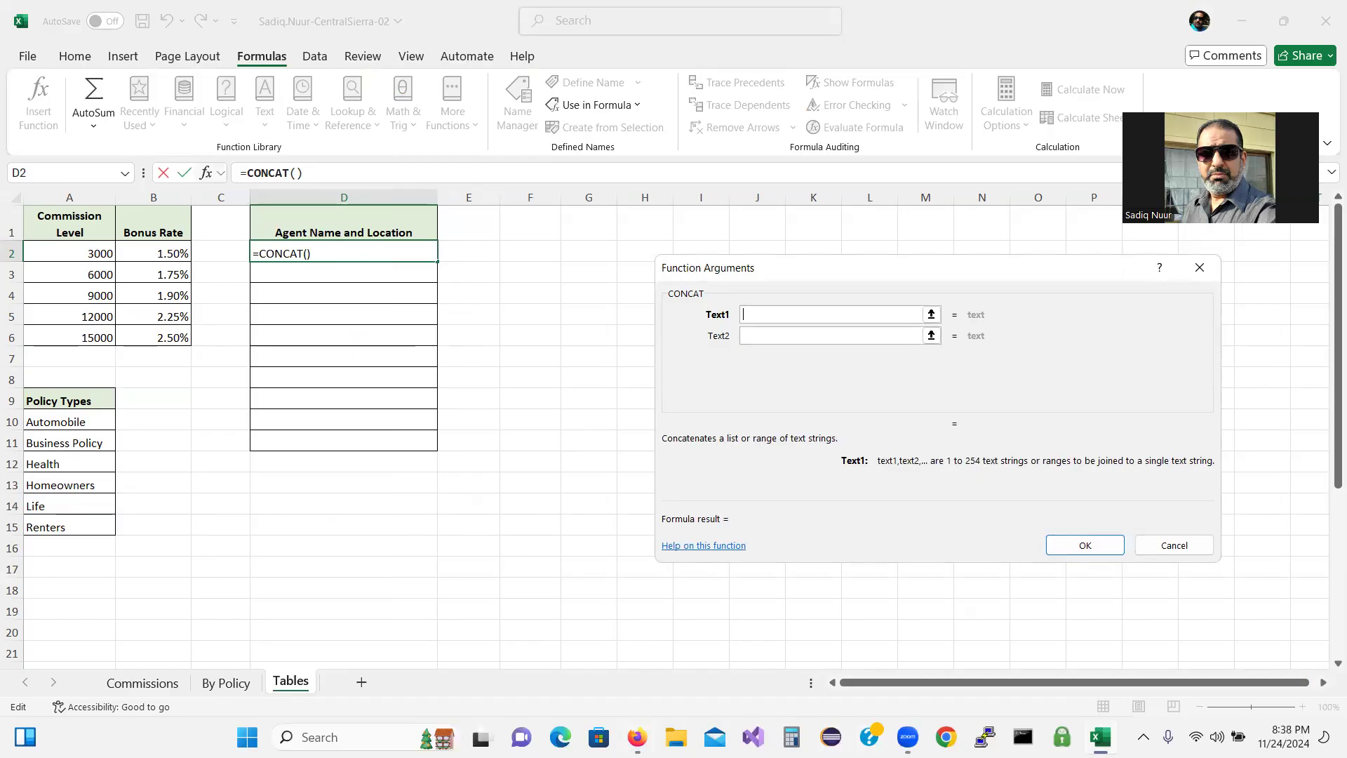
Check instruction 12c on the SIMnet page, and set the CONCAT function's Text1 argument to cell C5 on the Commissions sheet in Excel.
left_click(636, 737)
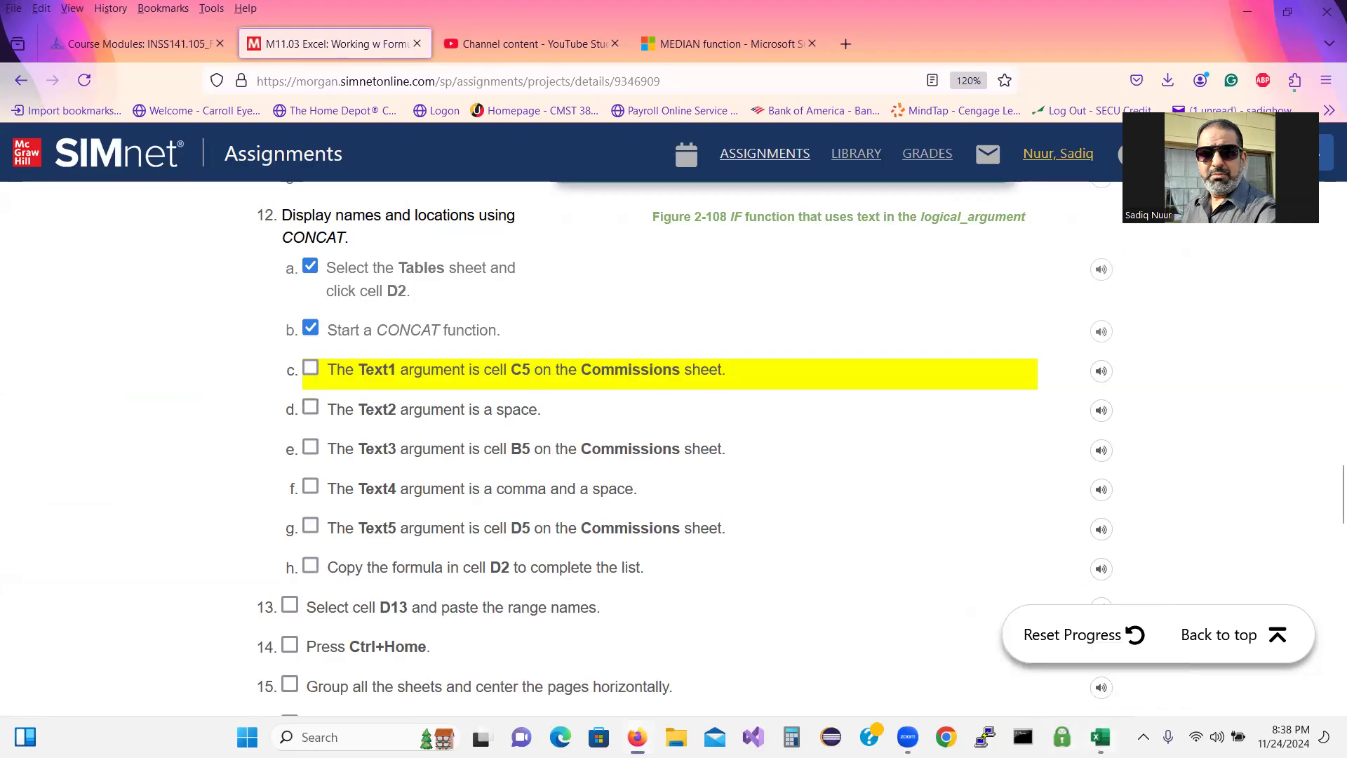
left_click(1100, 736)
left_click(152, 684)
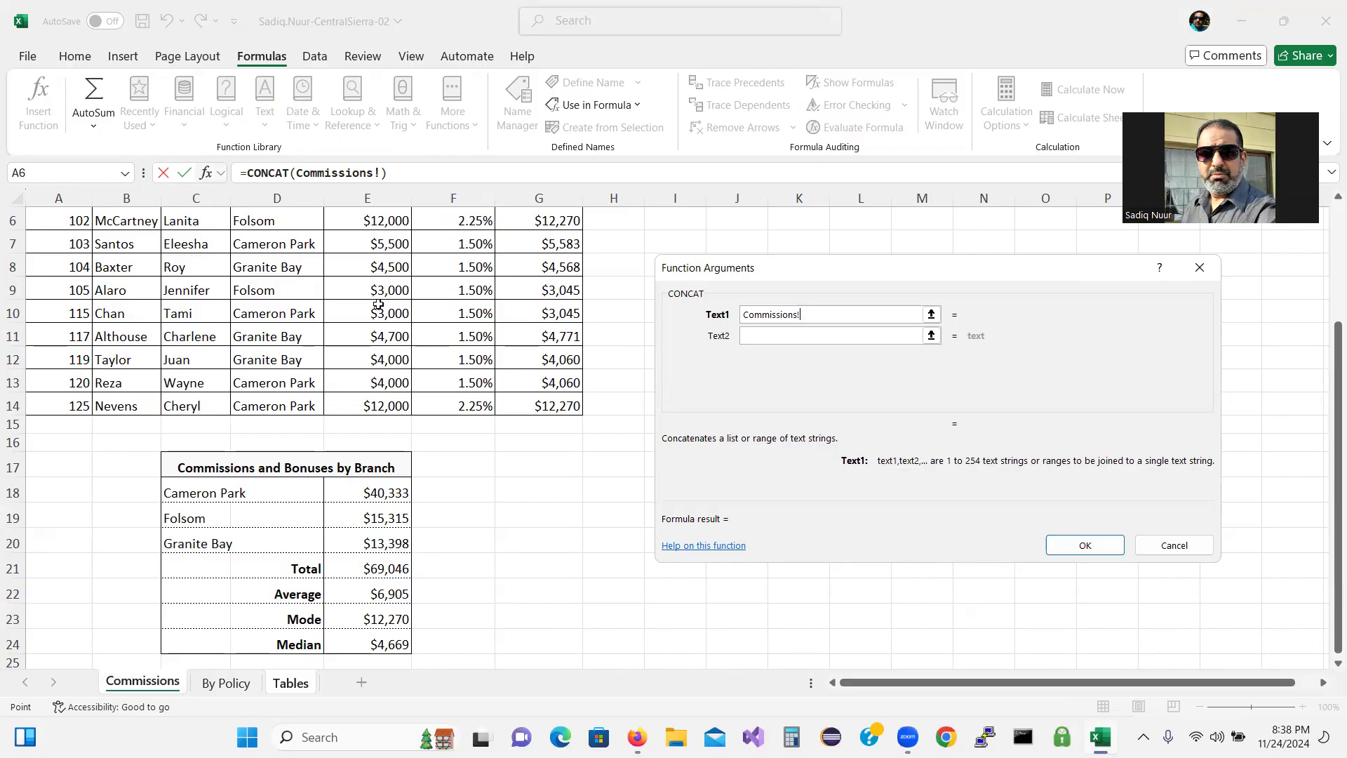
left_click_drag(1336, 410, 1336, 384)
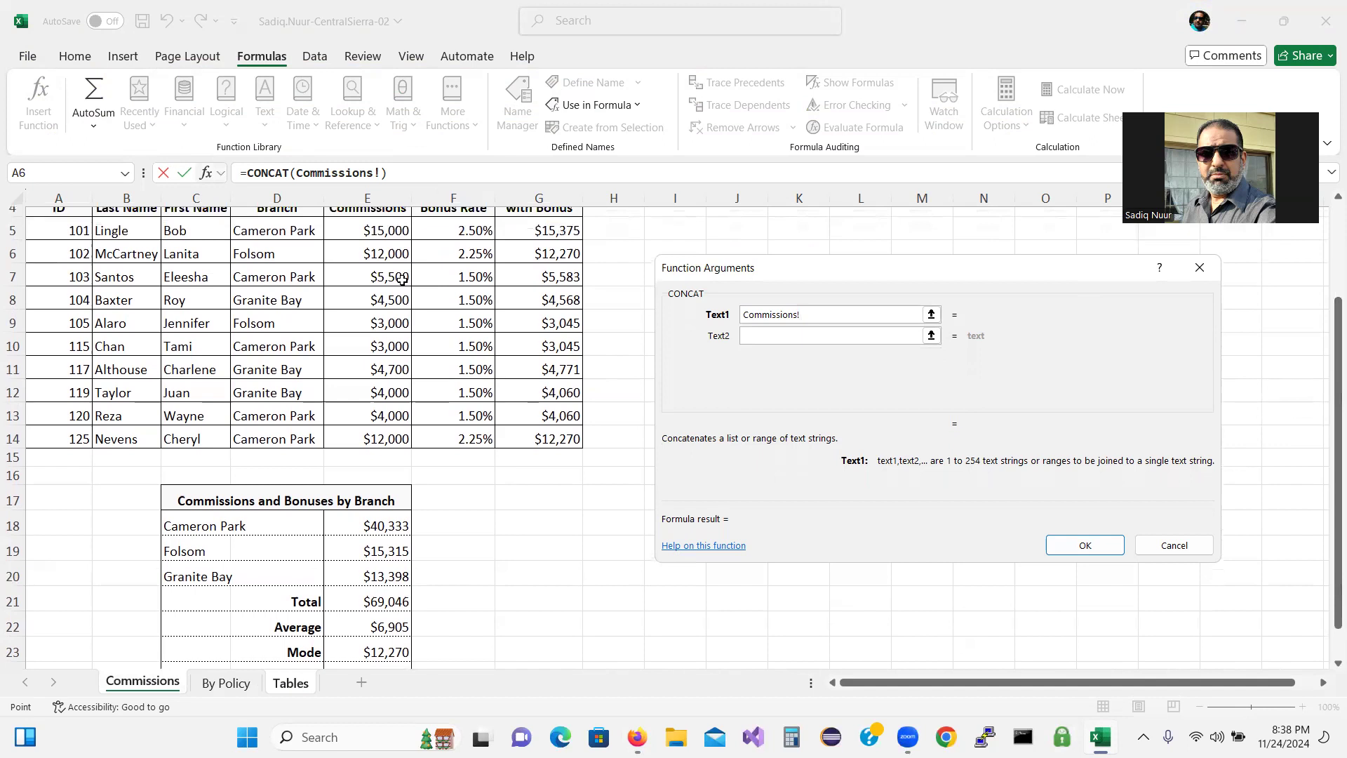
left_click(192, 235)
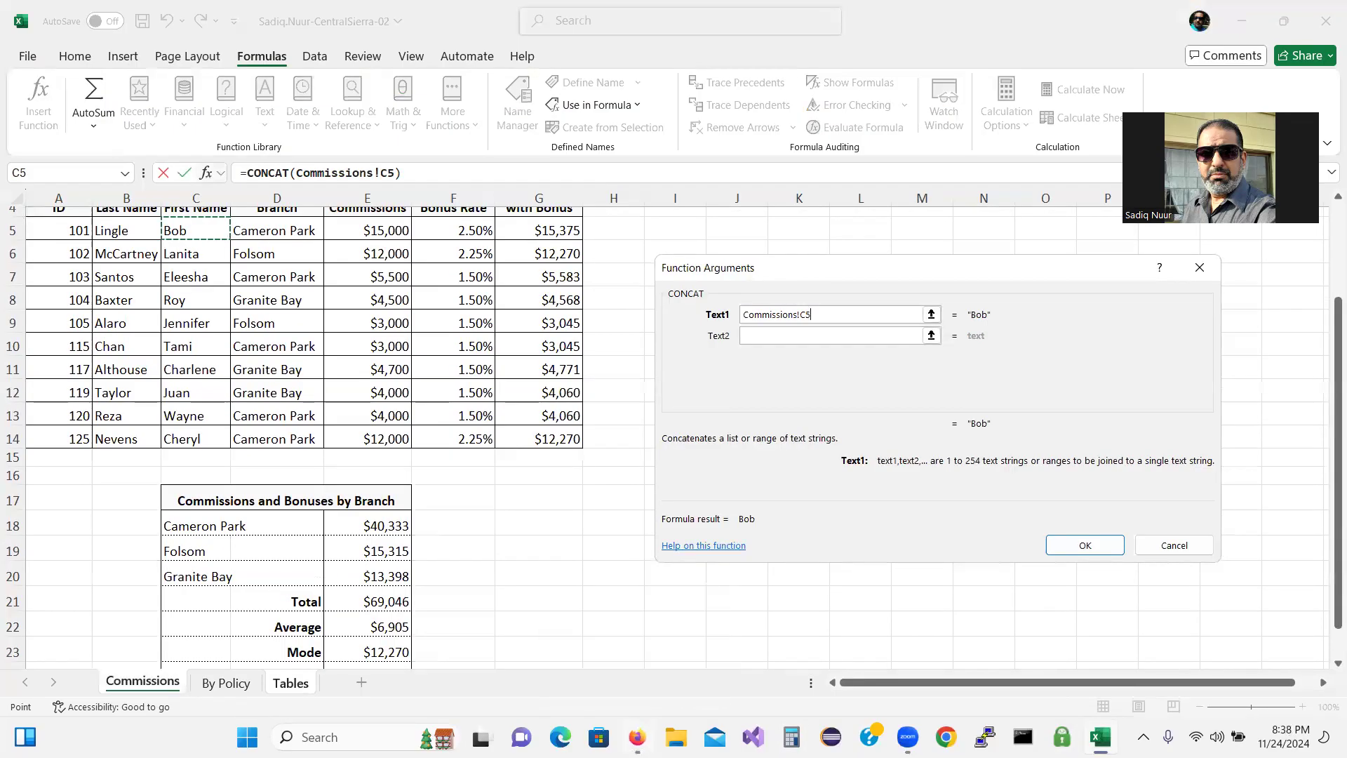
Switch to the SIMnet assignment page and mark instructions 12c and 12d as complete.
key("alt+Tab")
left_click(309, 368)
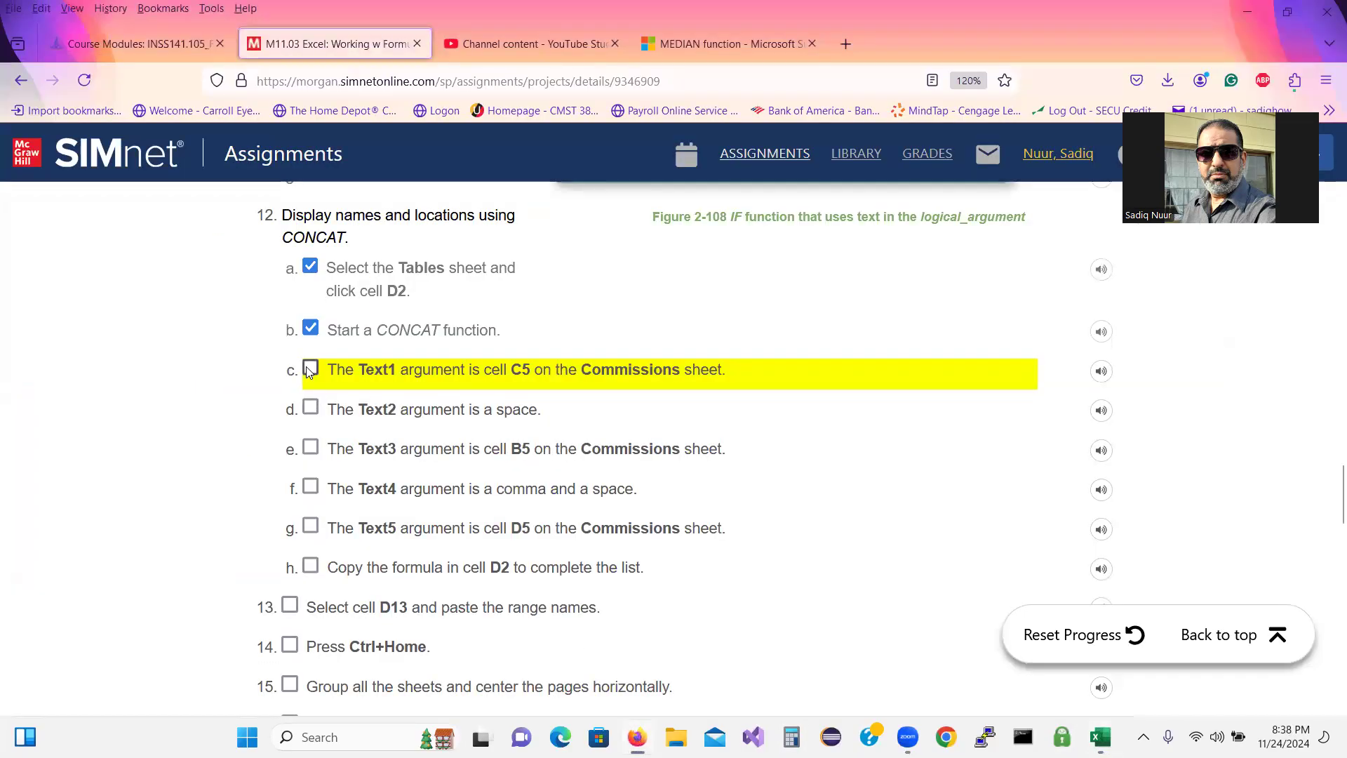
left_click(310, 409)
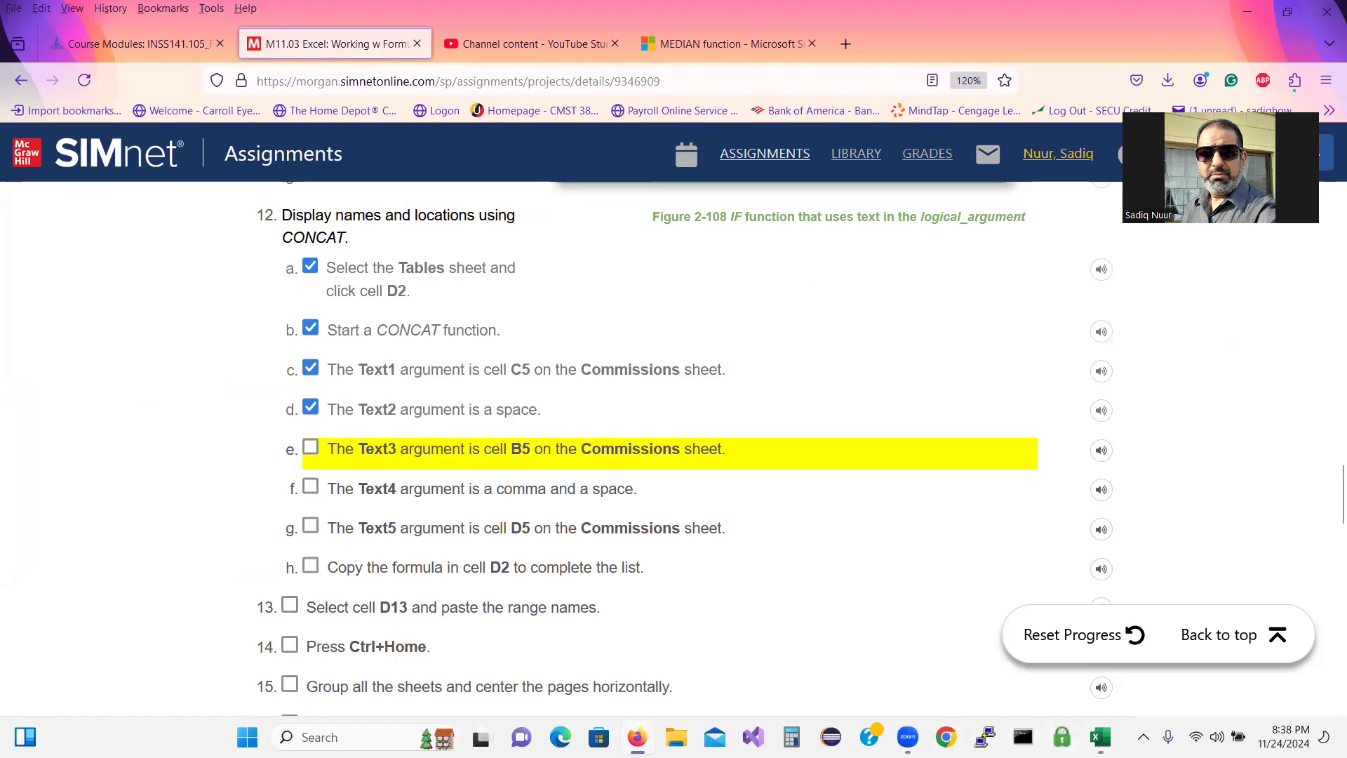
Return to Excel and set the CONCAT function's Text3 argument to cell B5 on the Commissions sheet.
left_click(1100, 737)
left_click(782, 336)
left_click(769, 356)
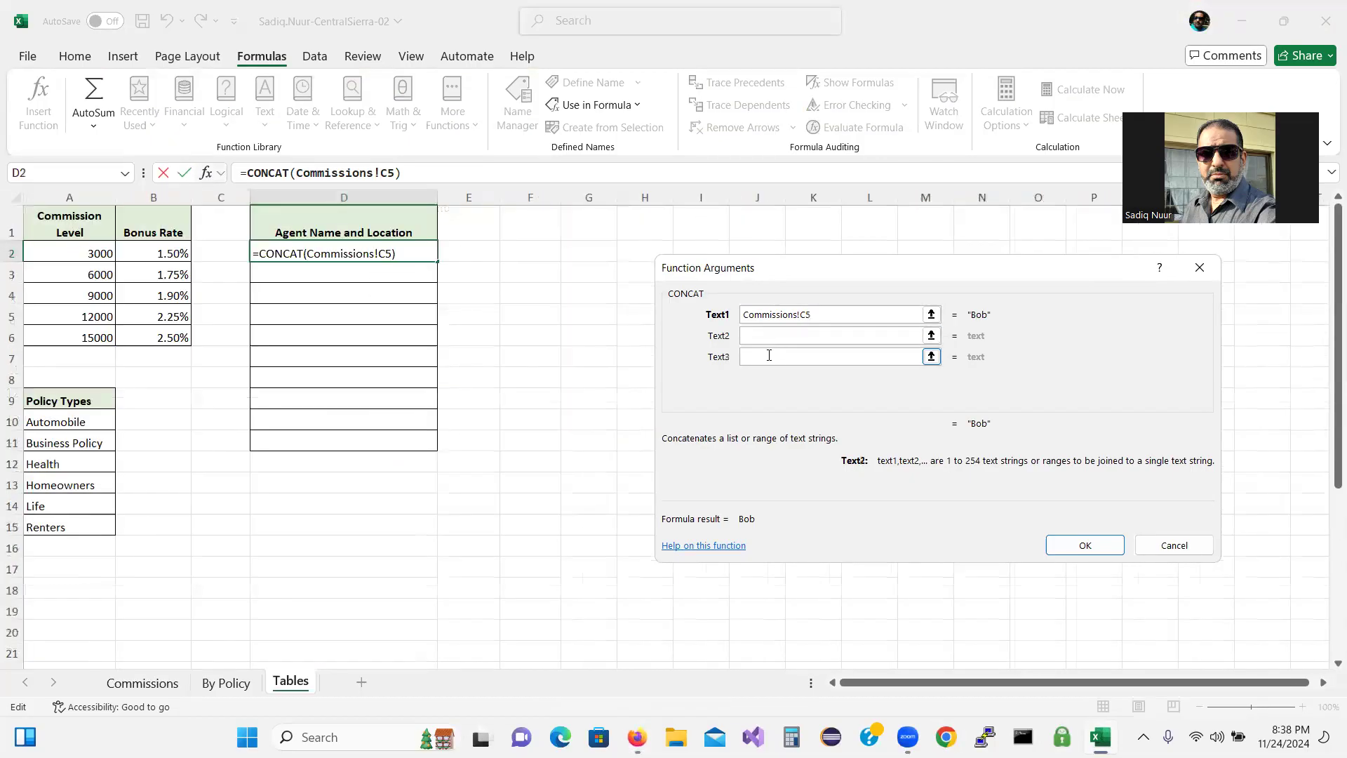
left_click(768, 355)
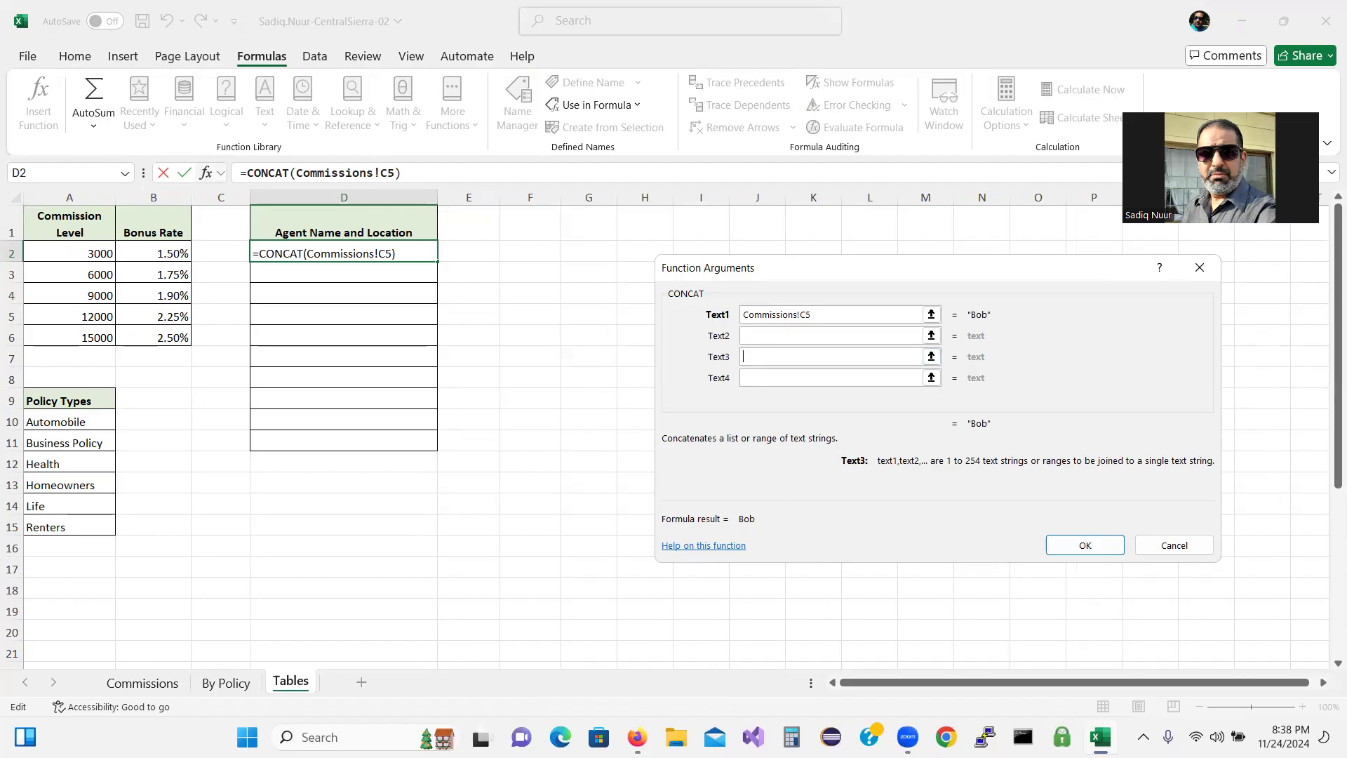
left_click(1099, 737)
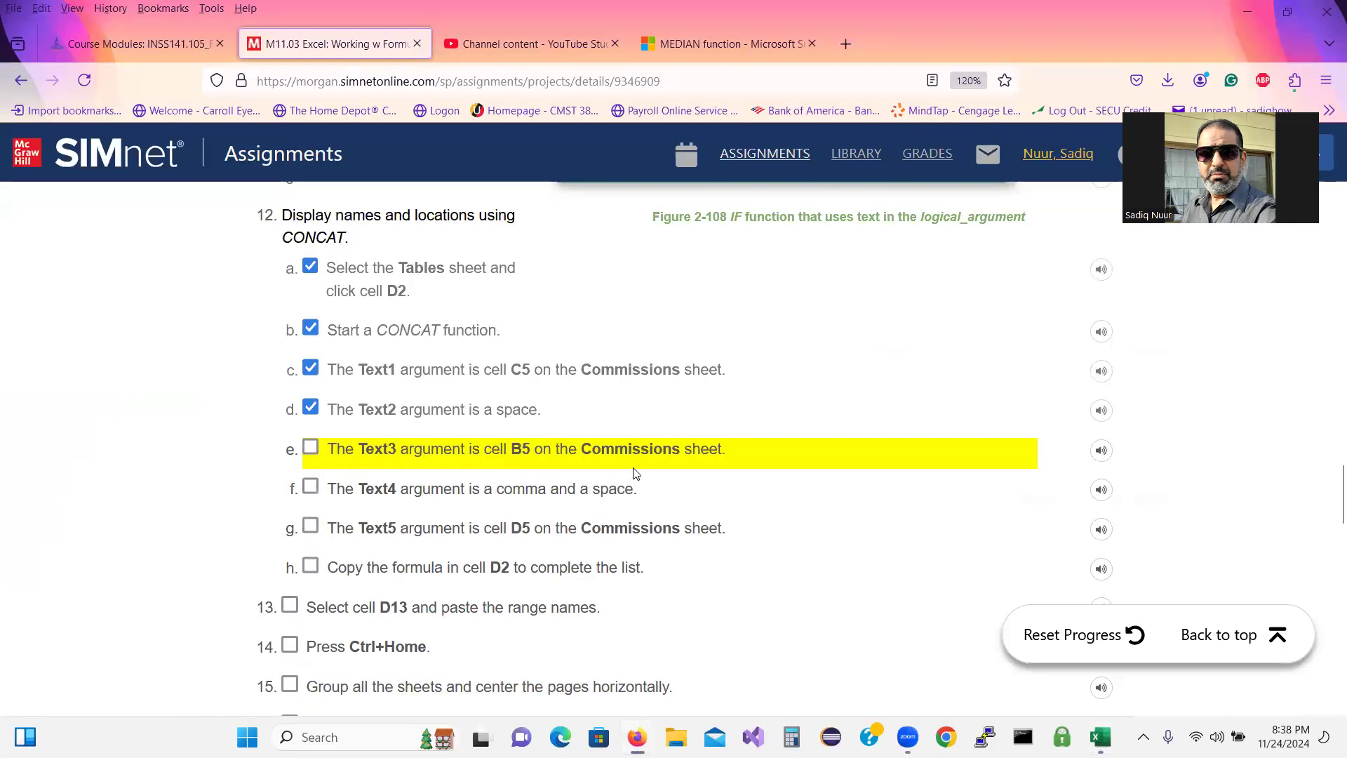
left_click(1100, 736)
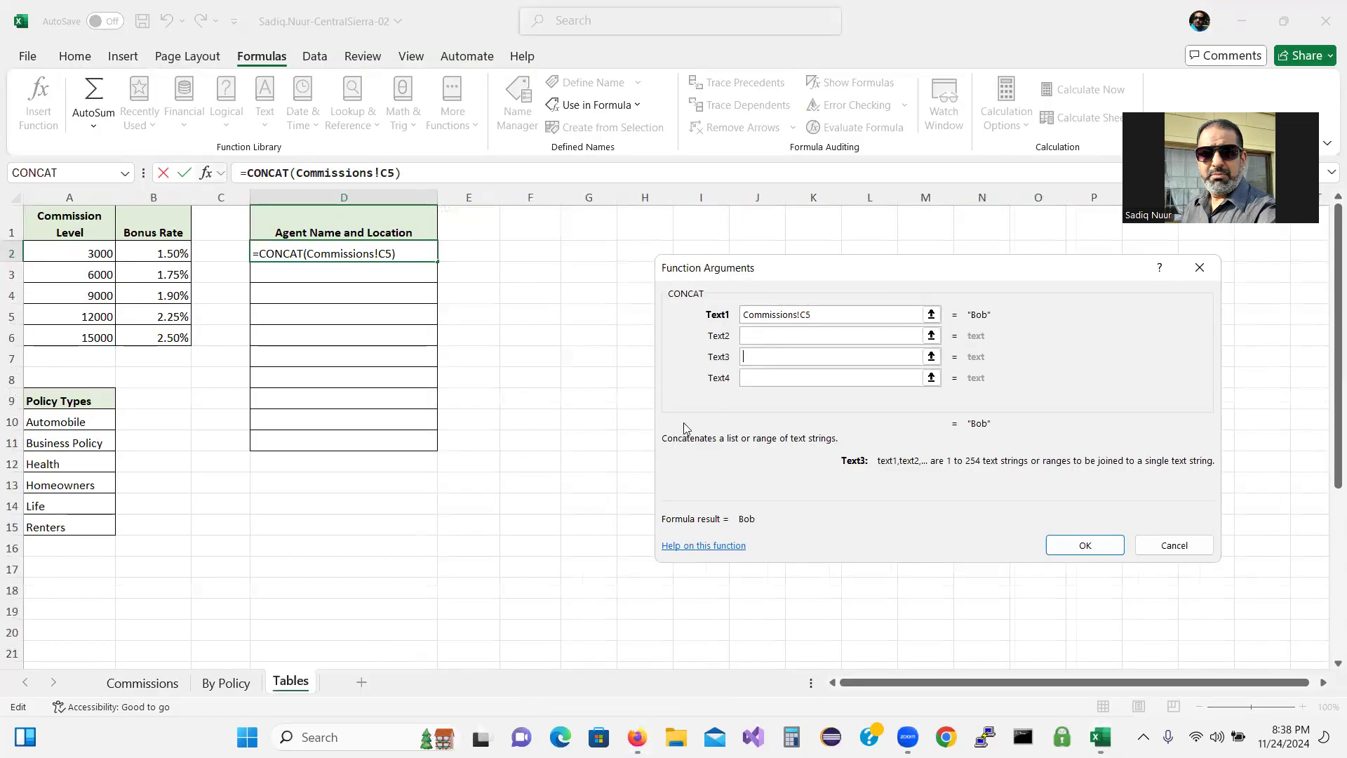
left_click(748, 355)
left_click(159, 687)
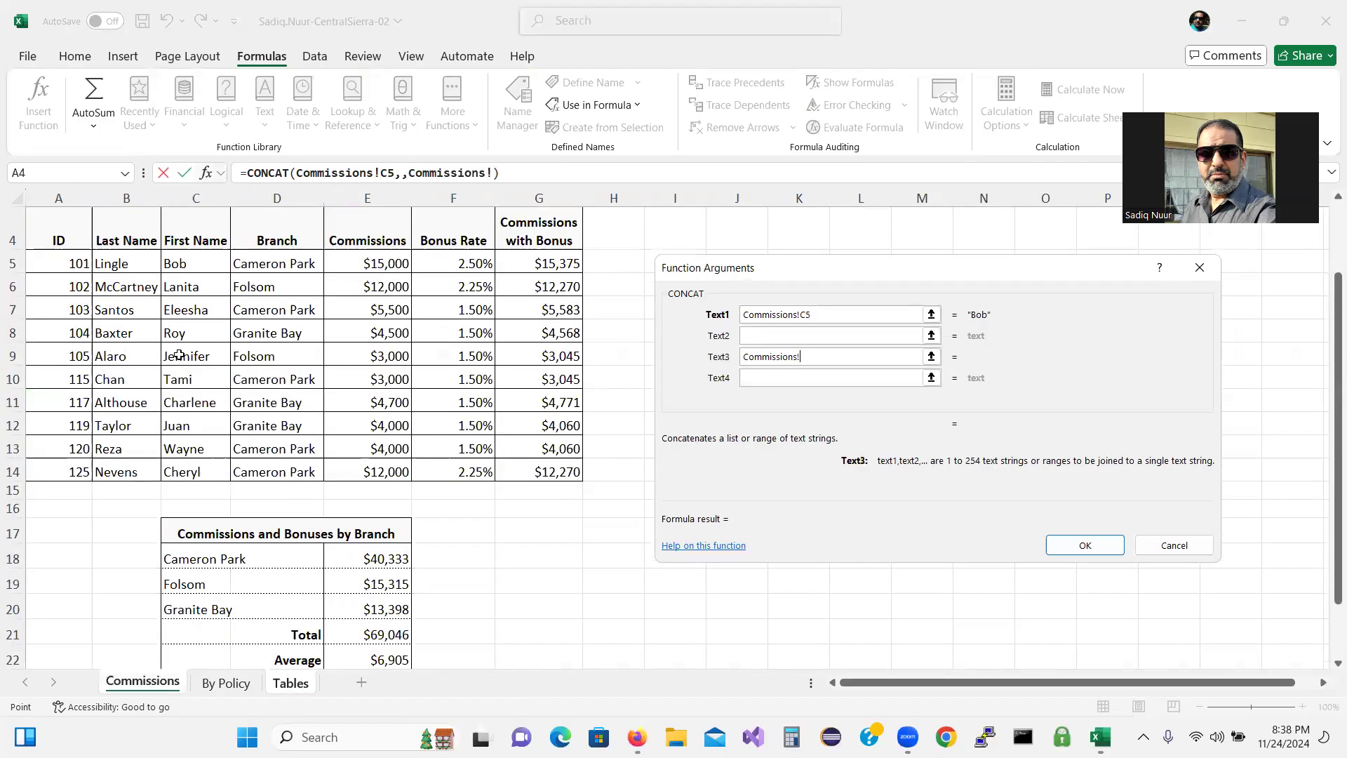
left_click(120, 264)
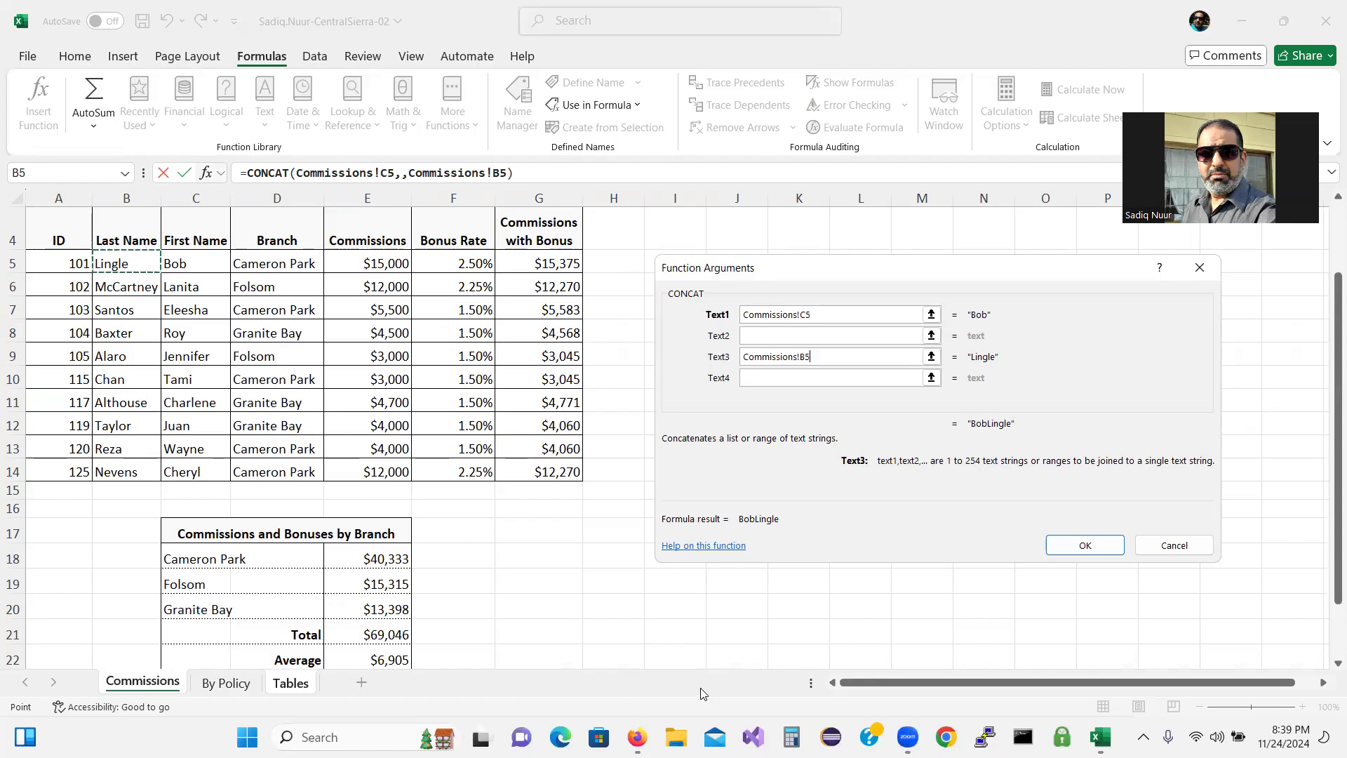
Mark instructions 12e and 12f as complete on the SIMnet page, and set CONCAT's Text4 argument to a comma and a space in Excel.
left_click(636, 736)
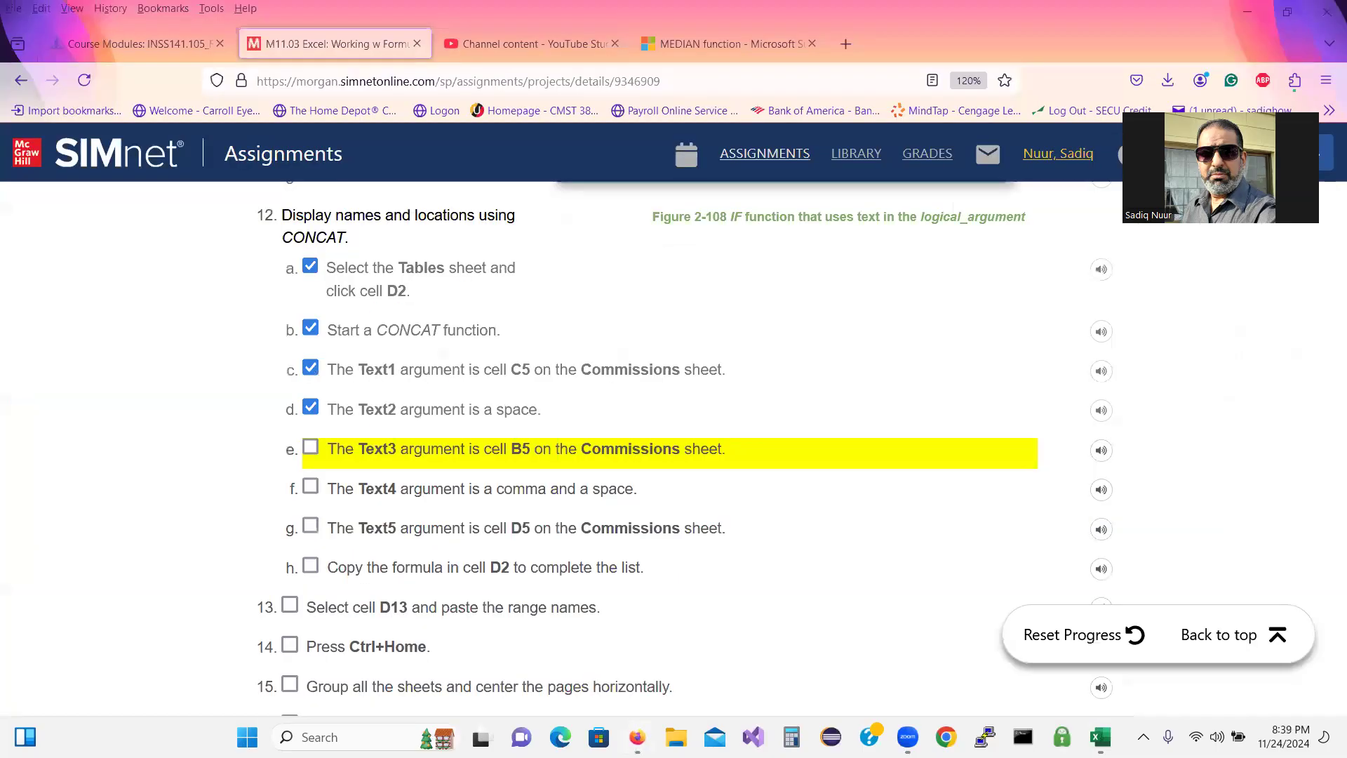
left_click(311, 447)
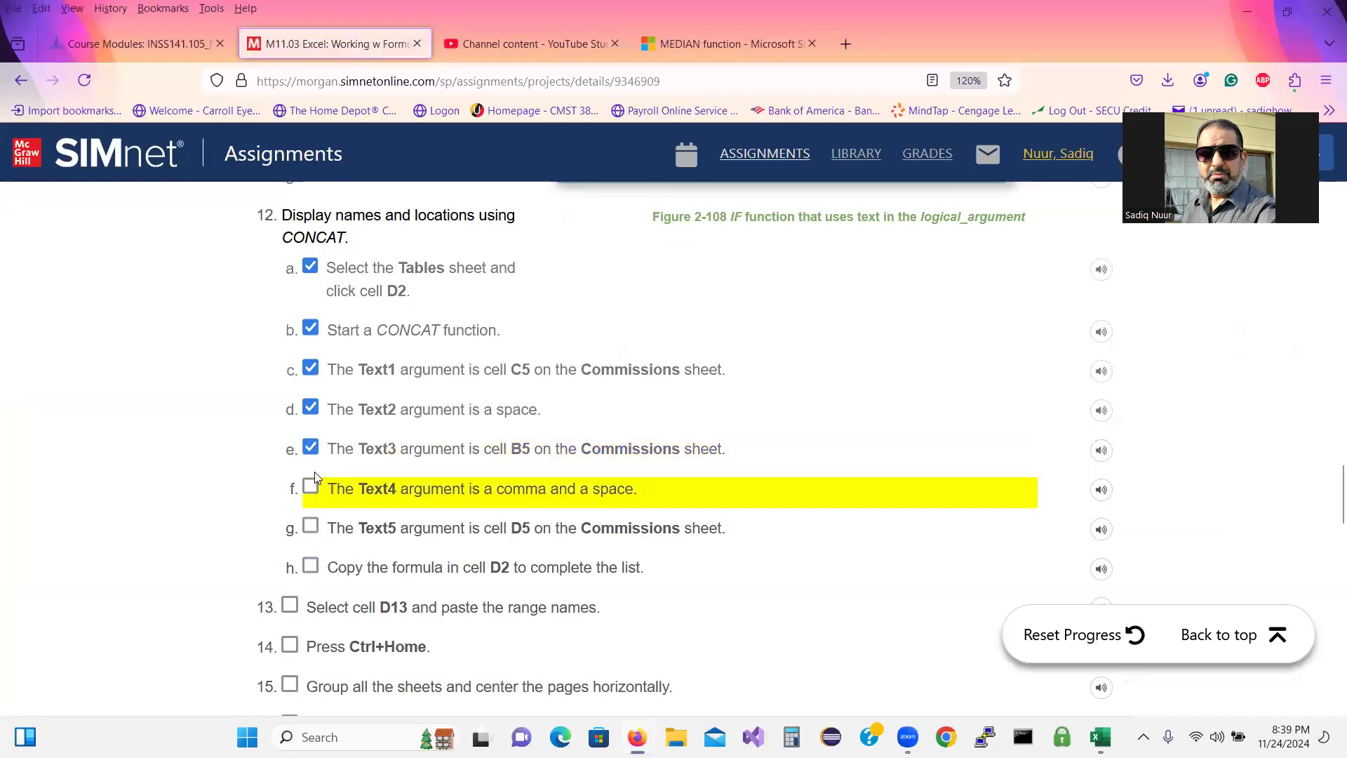
left_click(311, 488)
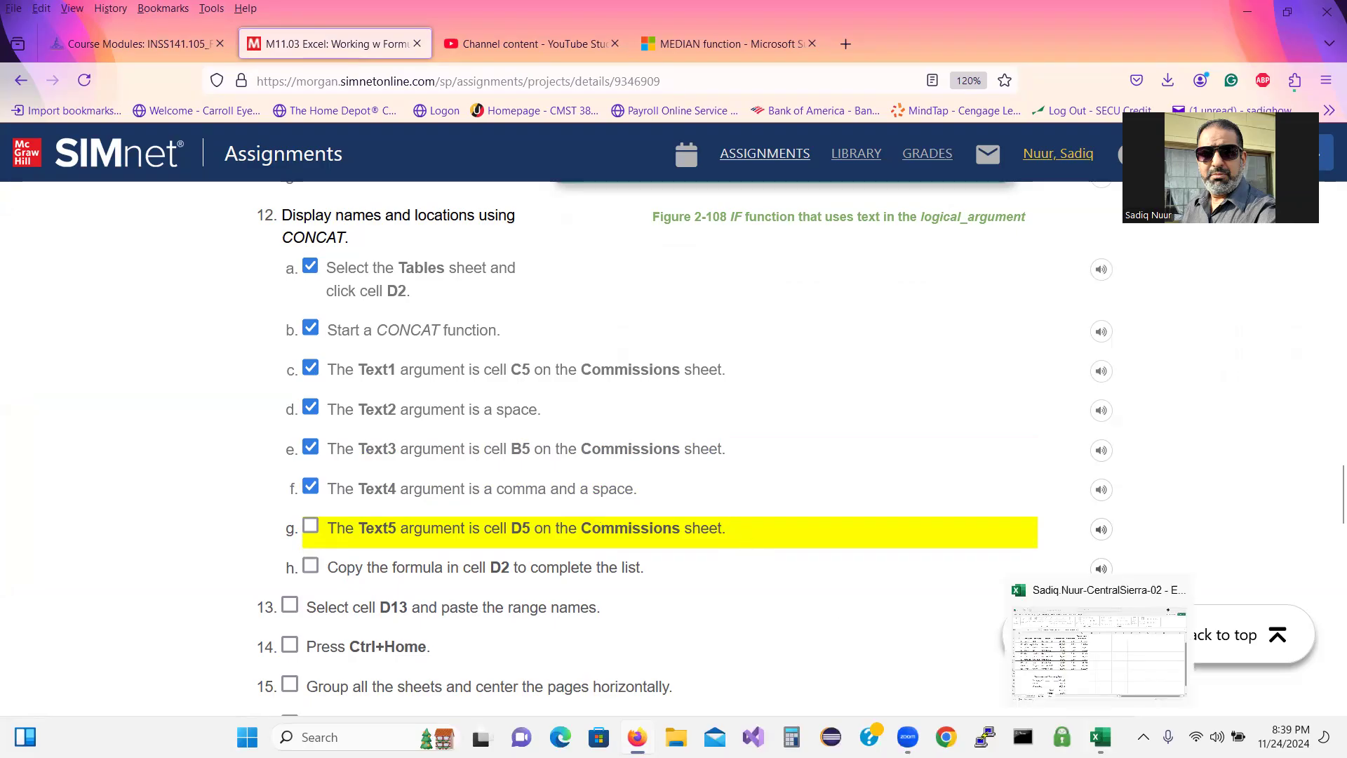
left_click(1099, 737)
left_click(833, 377)
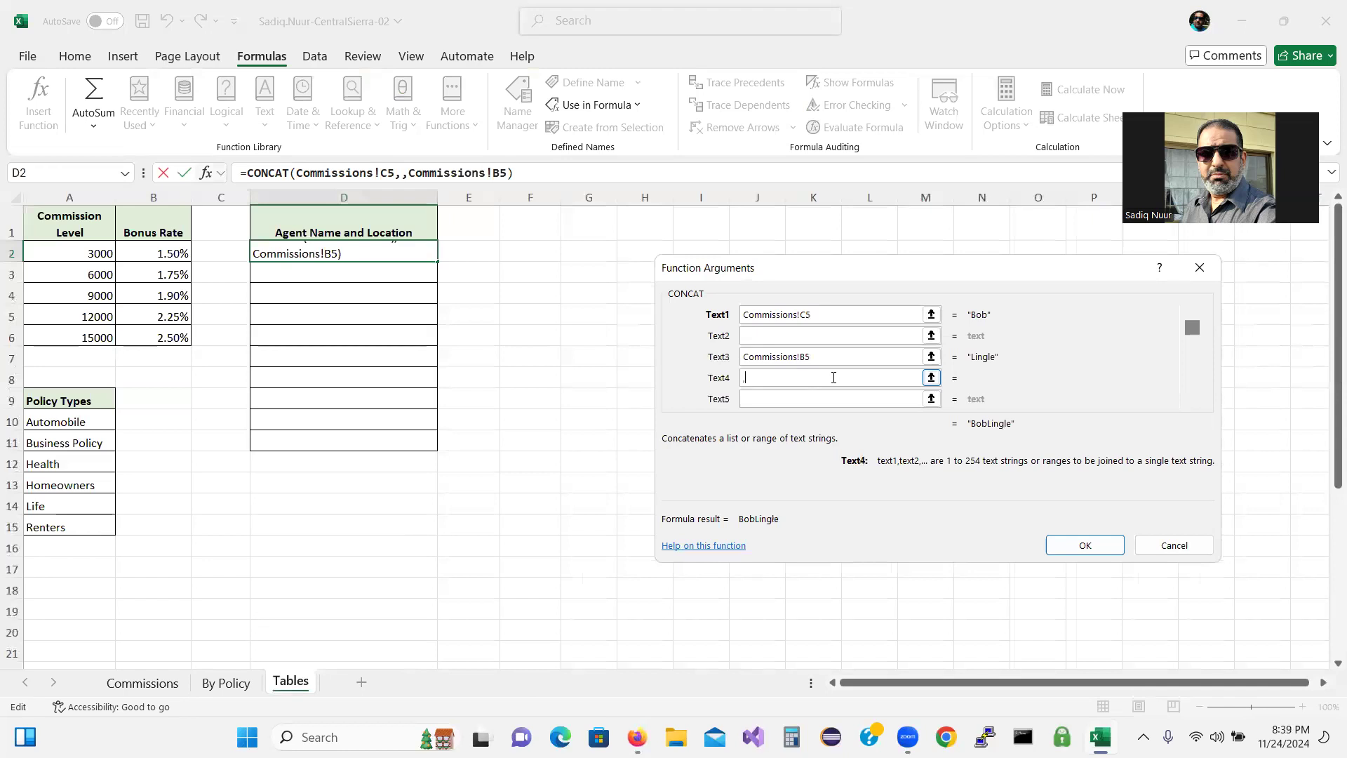
type(",")
key("Tab")
Mark instruction 12g as complete on the SIMnet page, and set CONCAT's Text5 argument to cell D5 on the Commissions sheet in Excel.
key("alt+Tab")
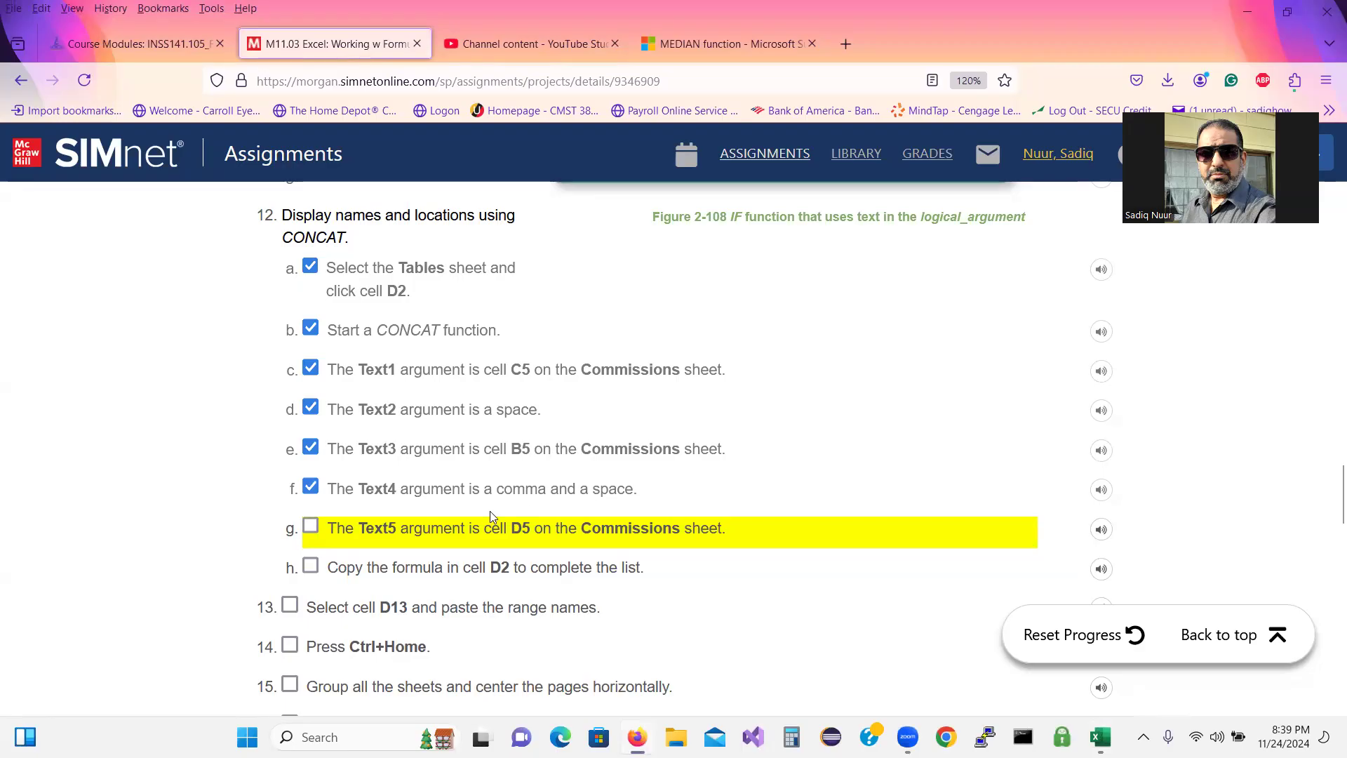
left_click(311, 529)
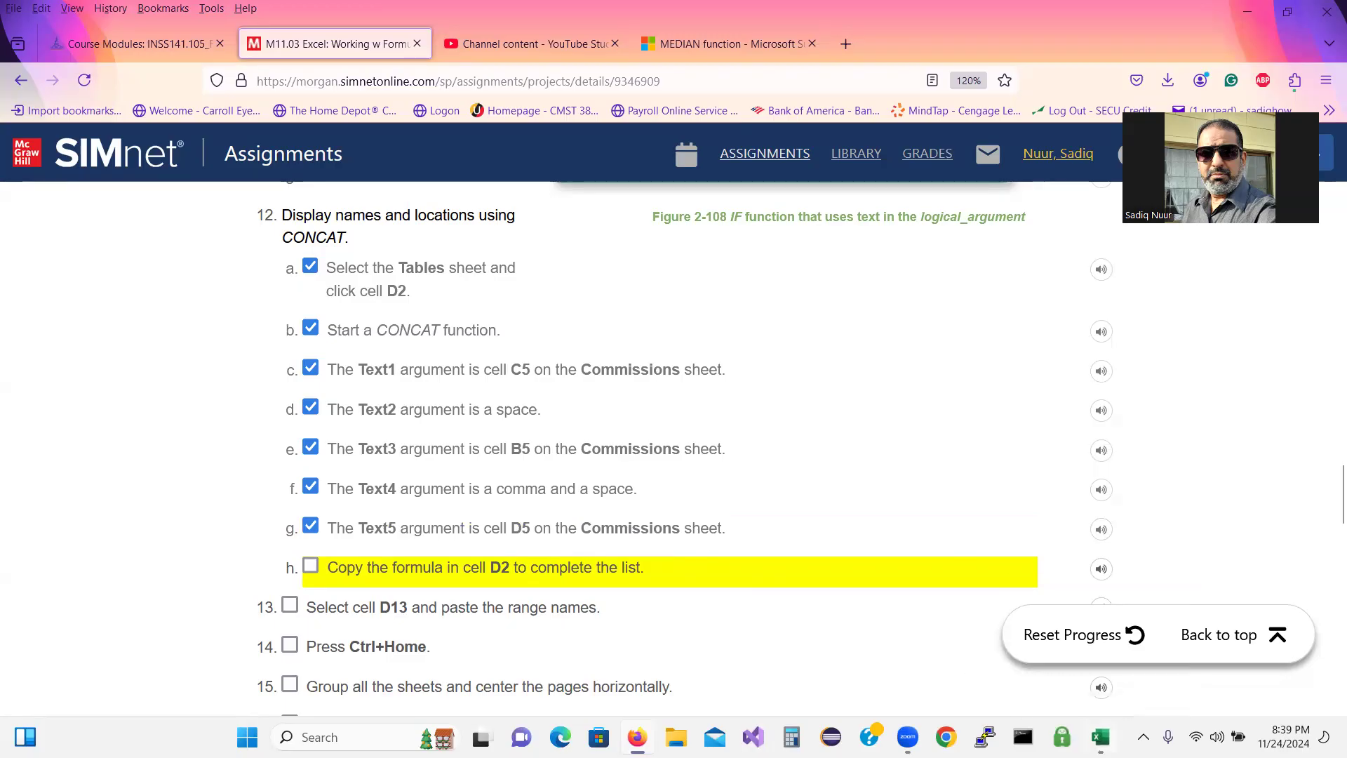
left_click(1100, 737)
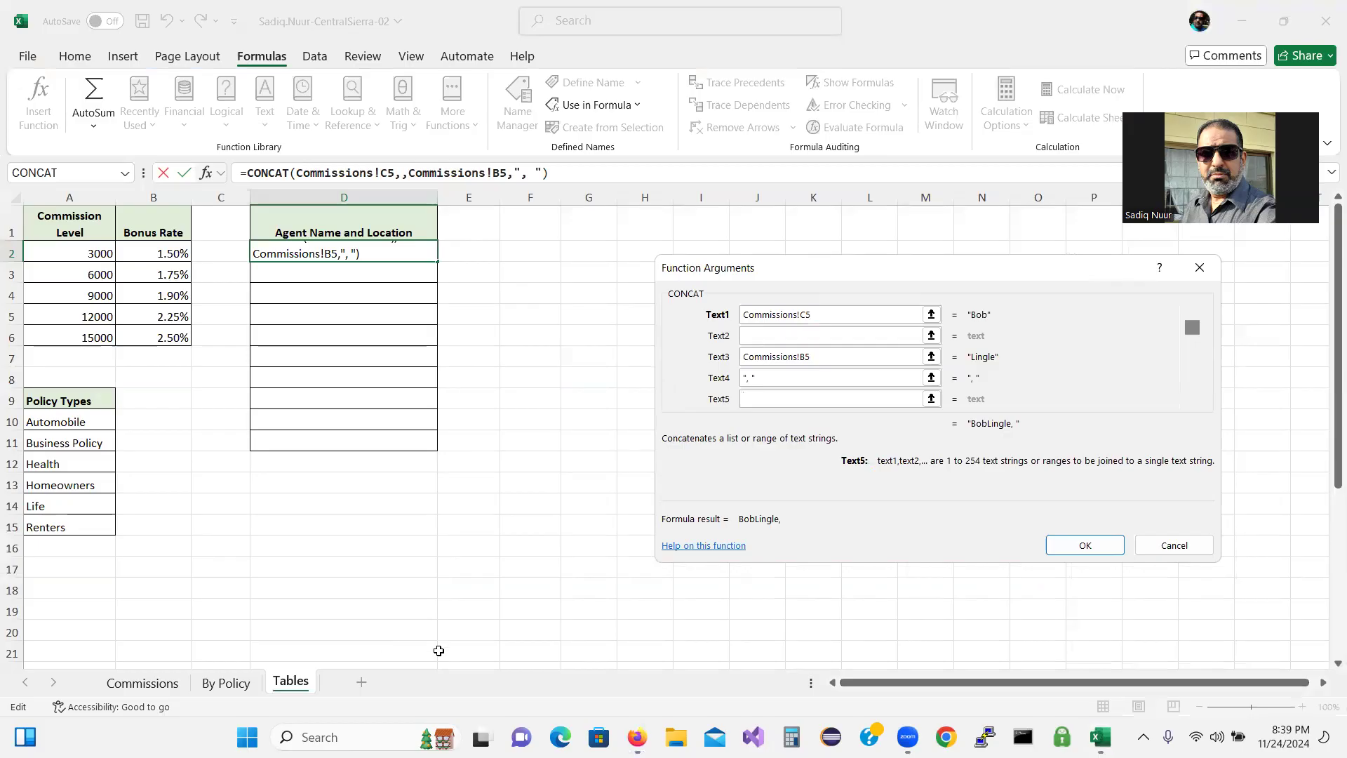
left_click(133, 682)
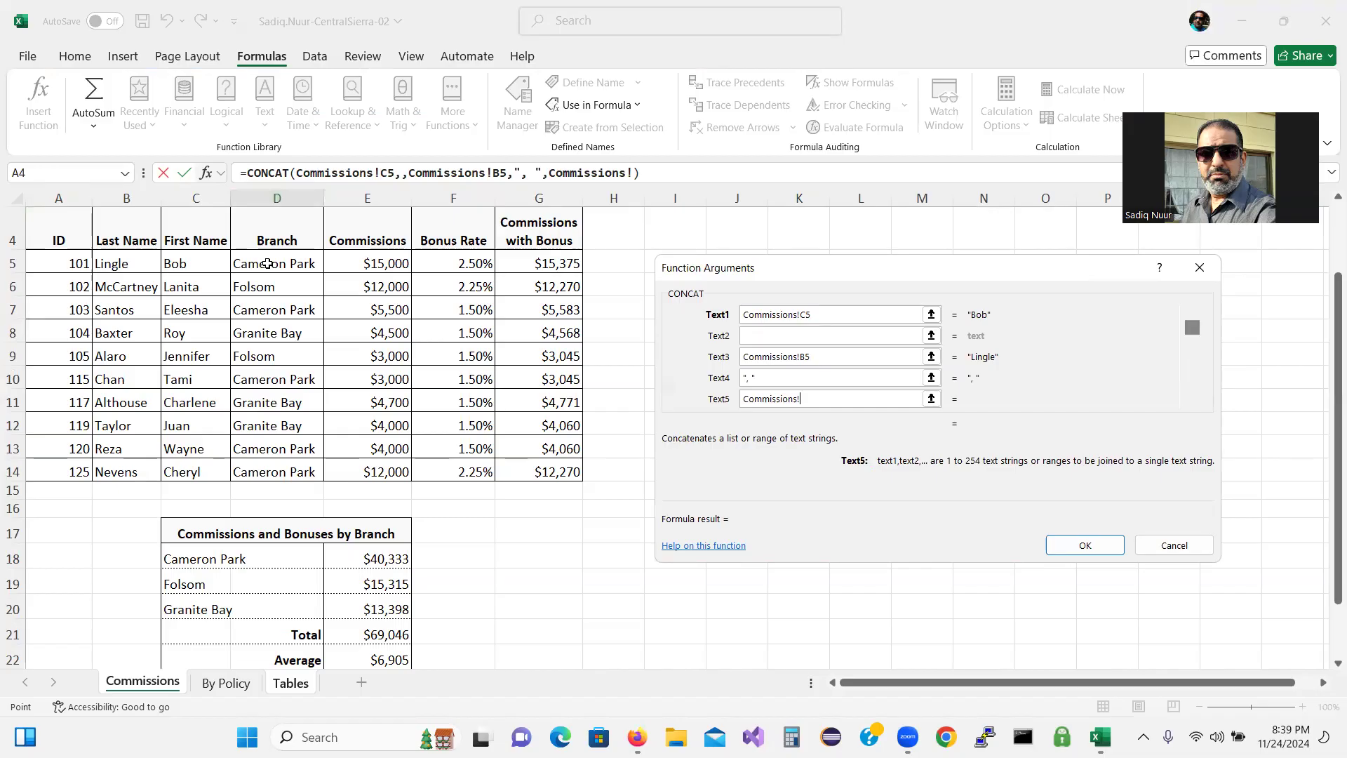
left_click(267, 263)
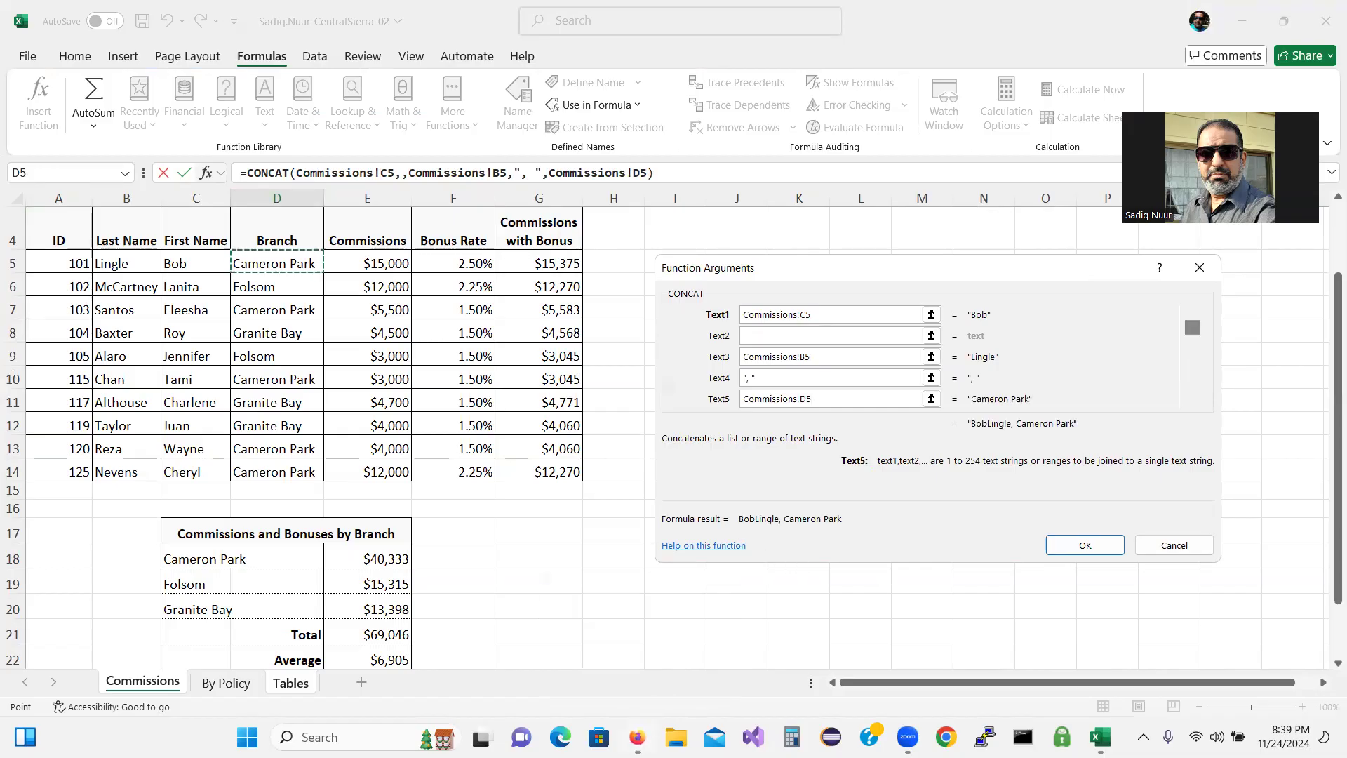
Mark instruction 12h as complete on the SIMnet page, and return to Excel to accept the CONCAT function in cell D2.
left_click(637, 737)
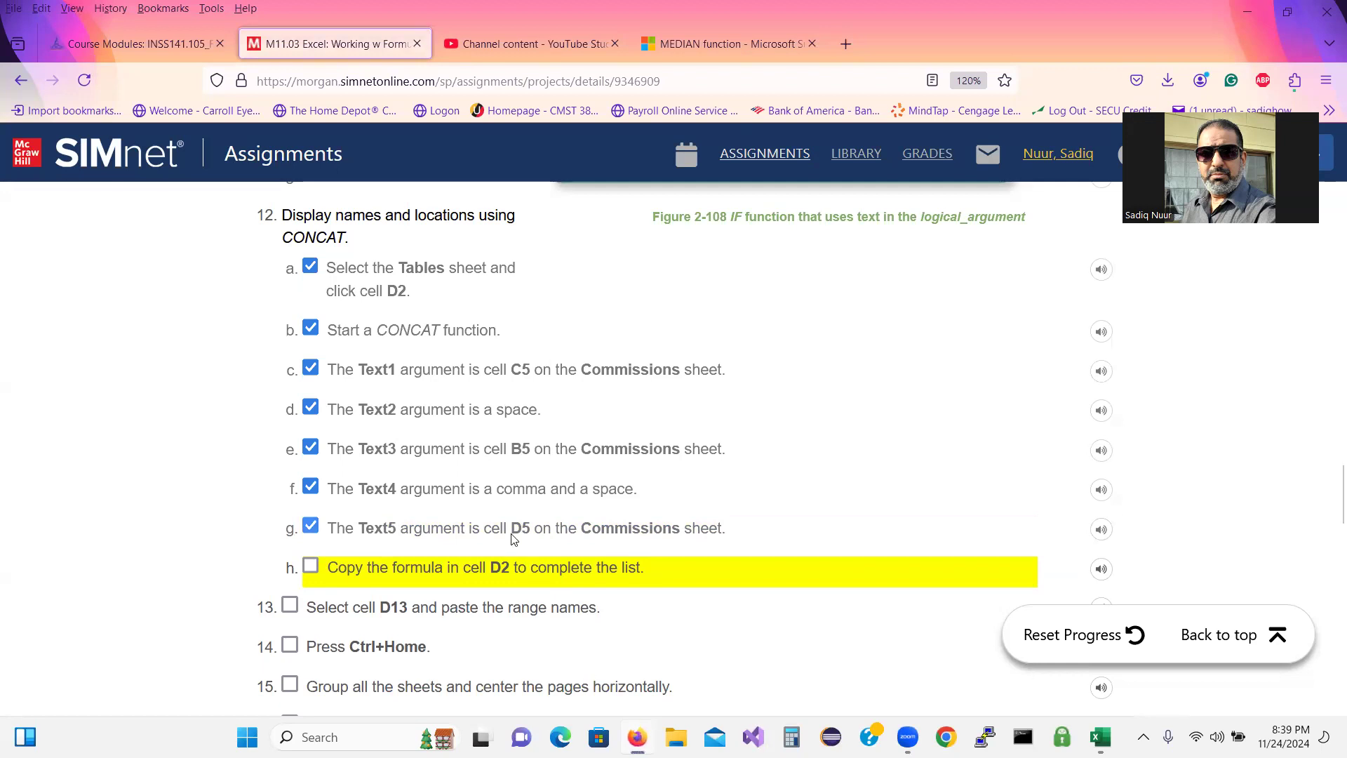
left_click(311, 568)
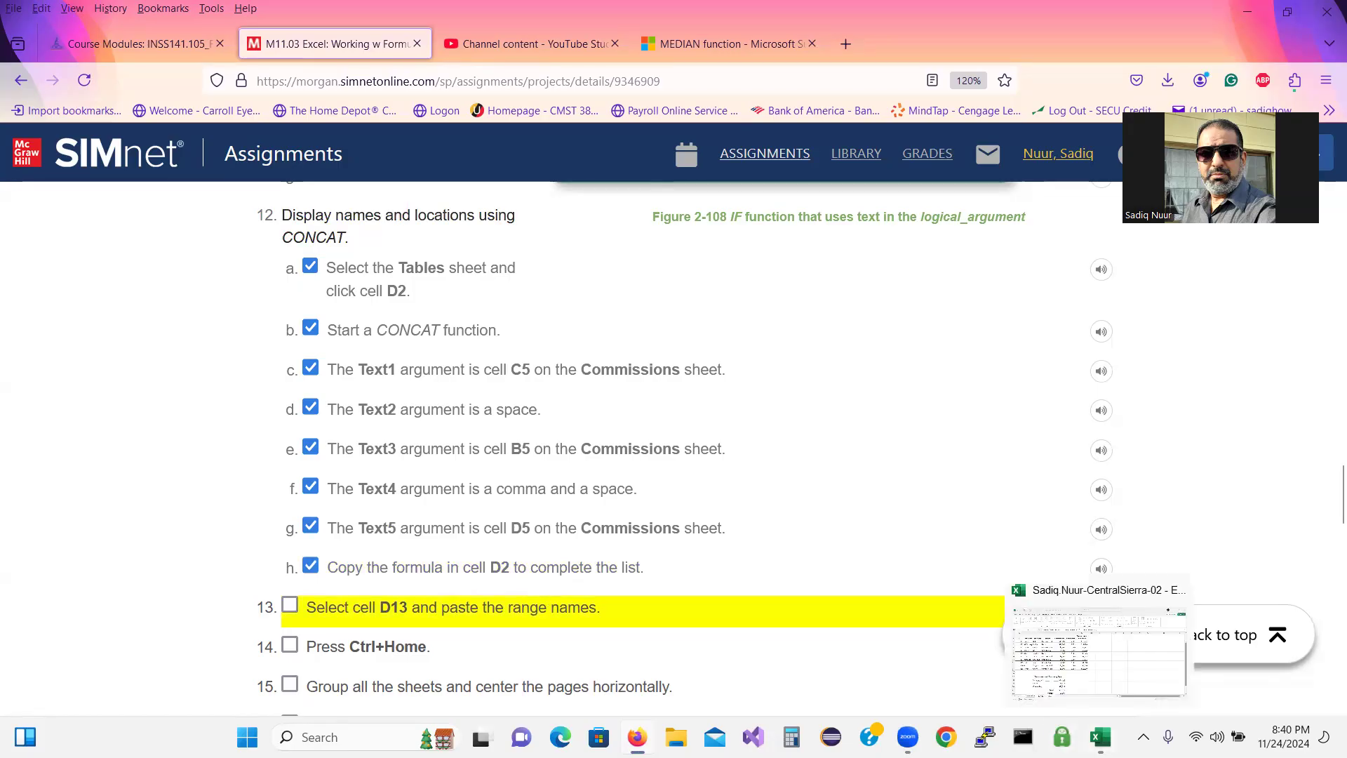
left_click(1058, 643)
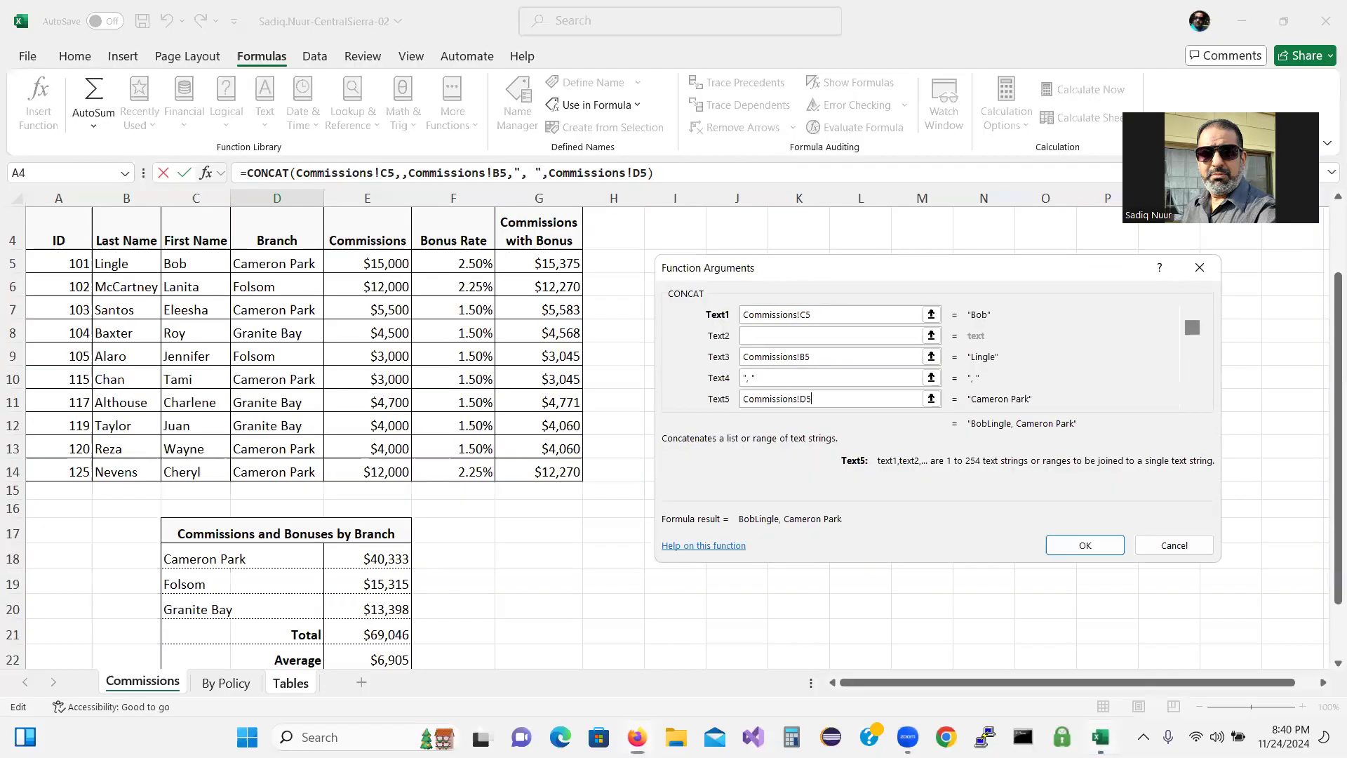
left_click(1098, 549)
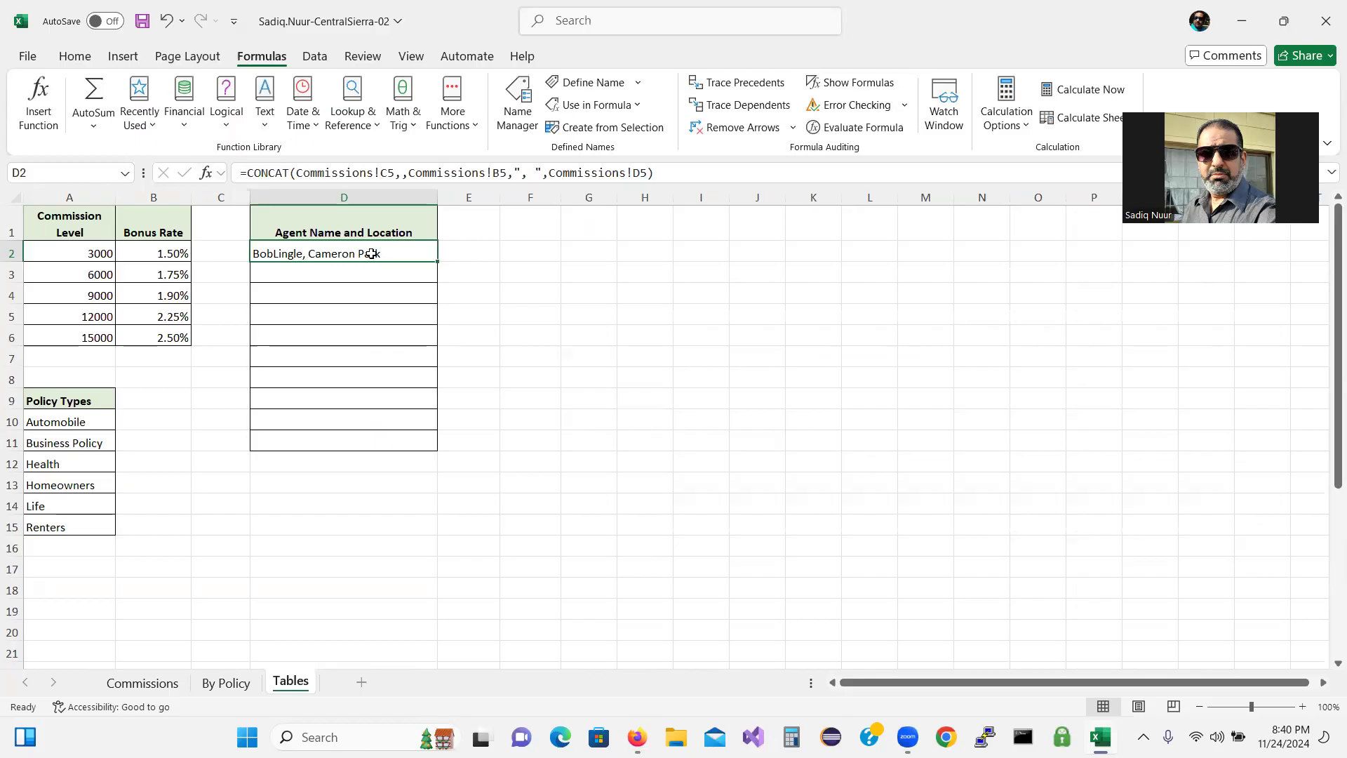
Reopen the CONCAT function arguments for cell D2 and set the Text2 argument to a space.
left_click(39, 98)
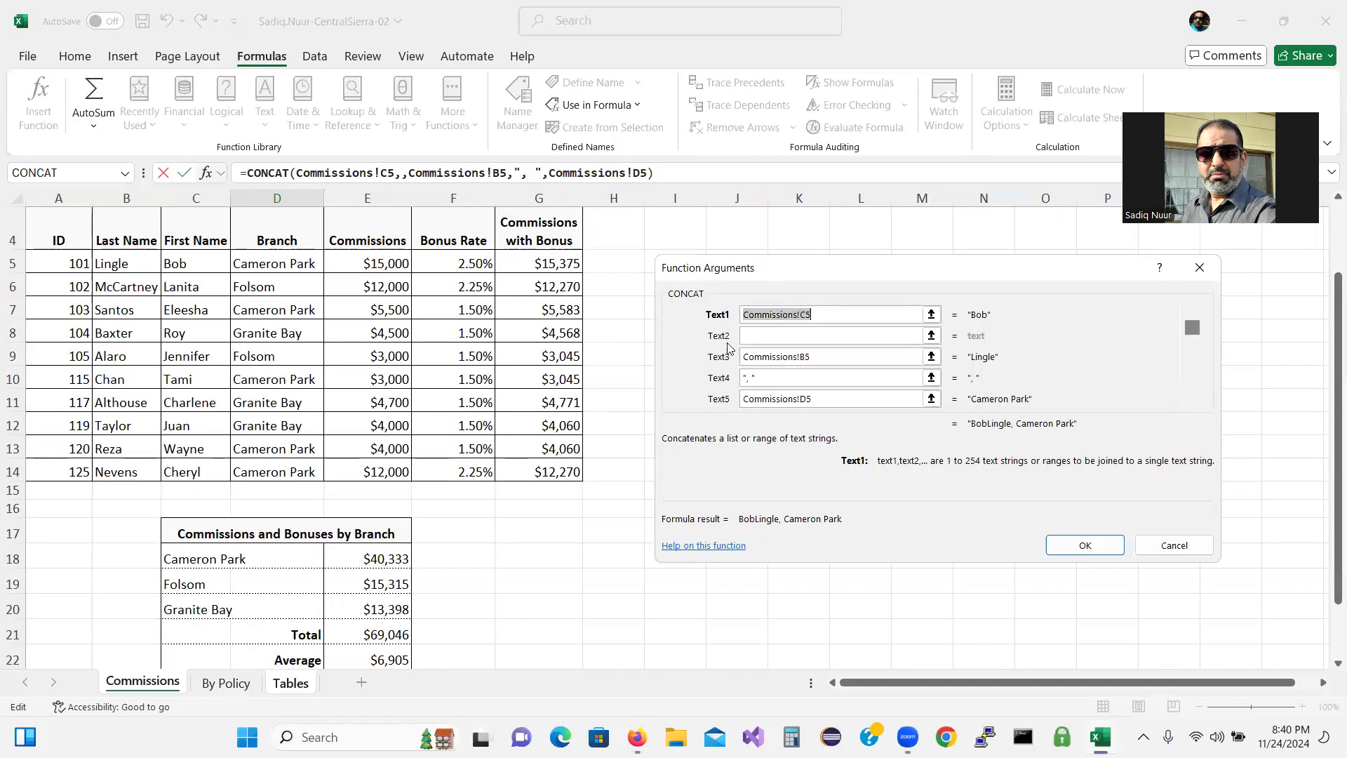
left_click(748, 335)
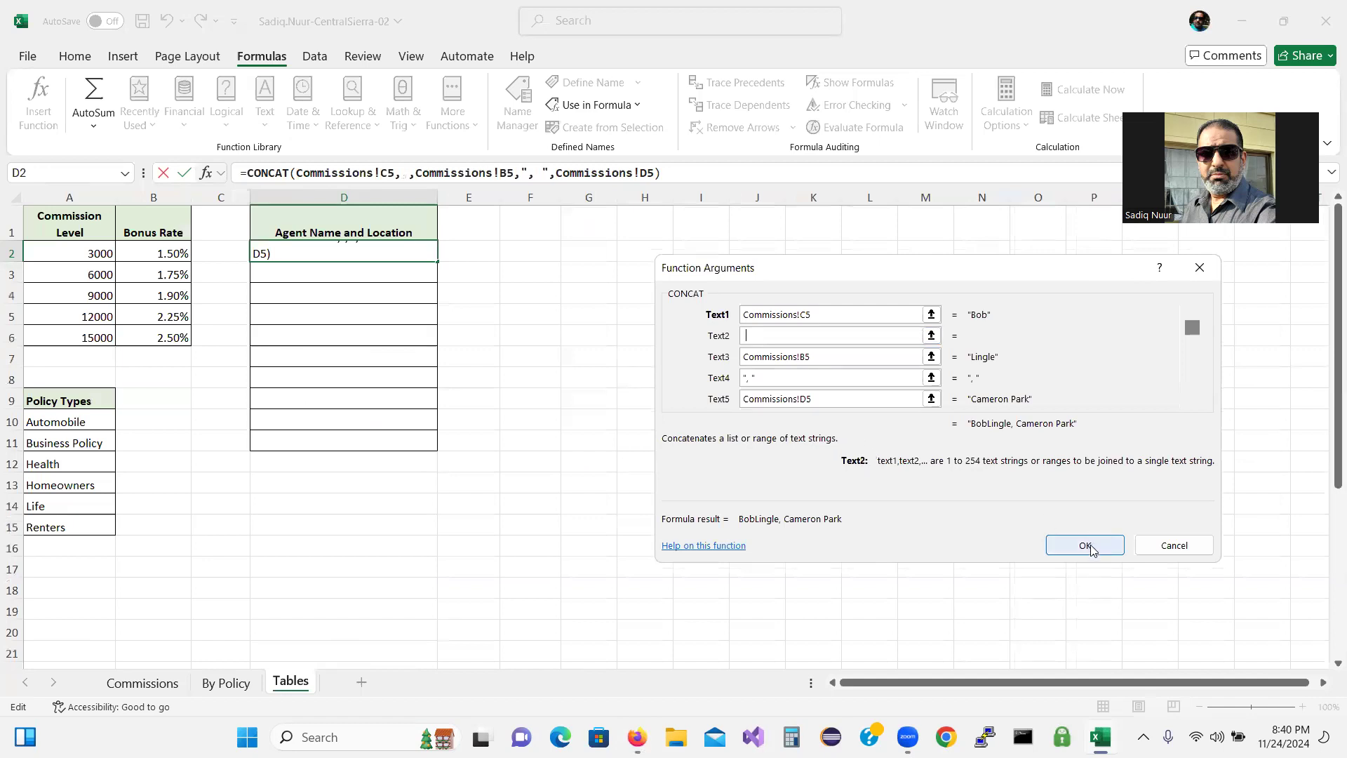
left_click(1090, 546)
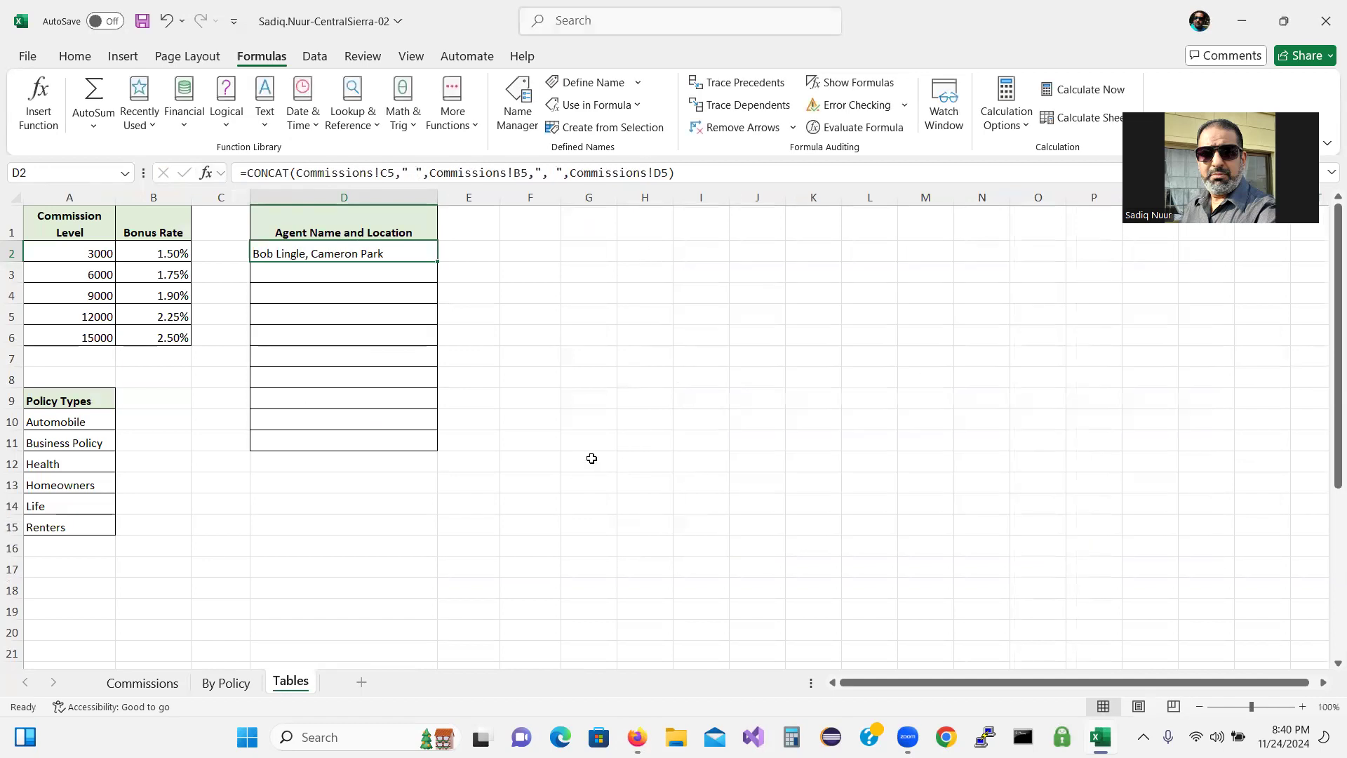
Reselect cell D2 and clear the Text2 argument from its CONCAT function.
left_click(279, 276)
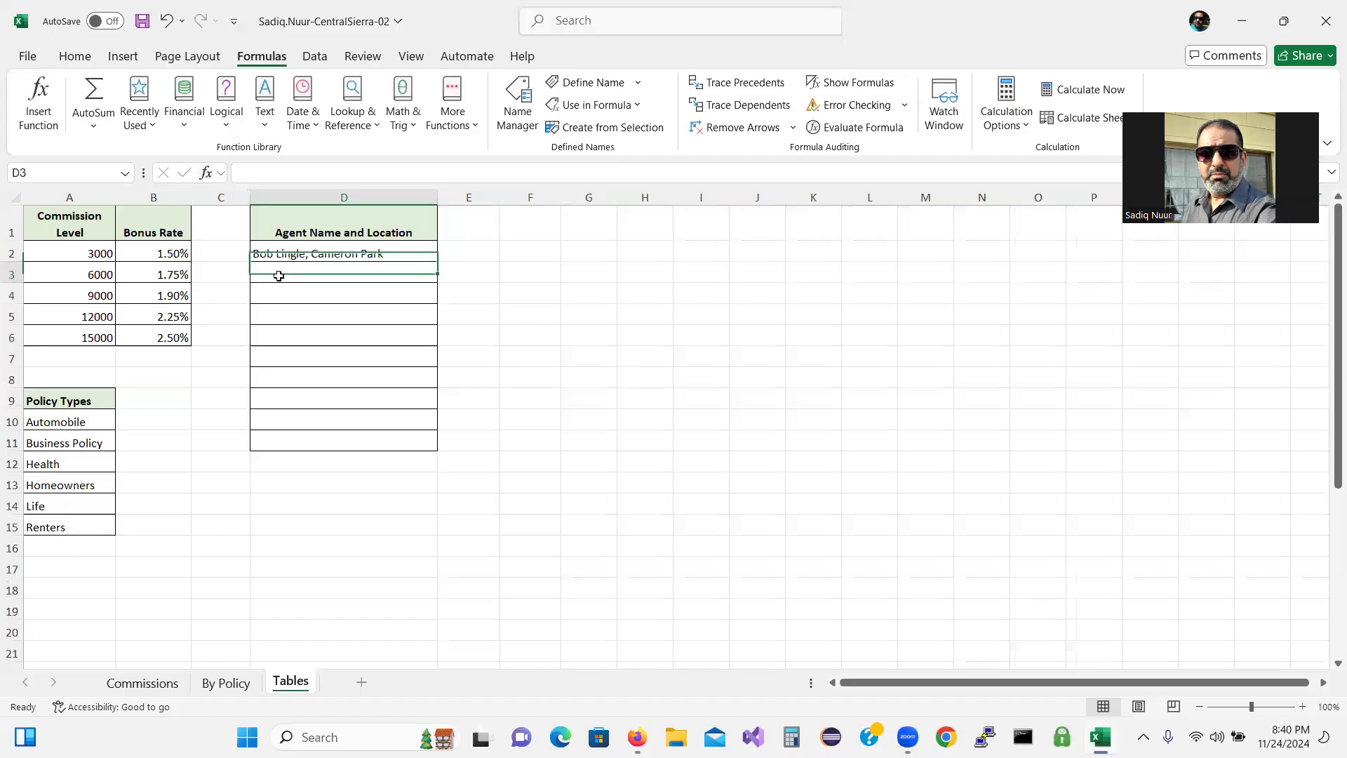
left_click(313, 253)
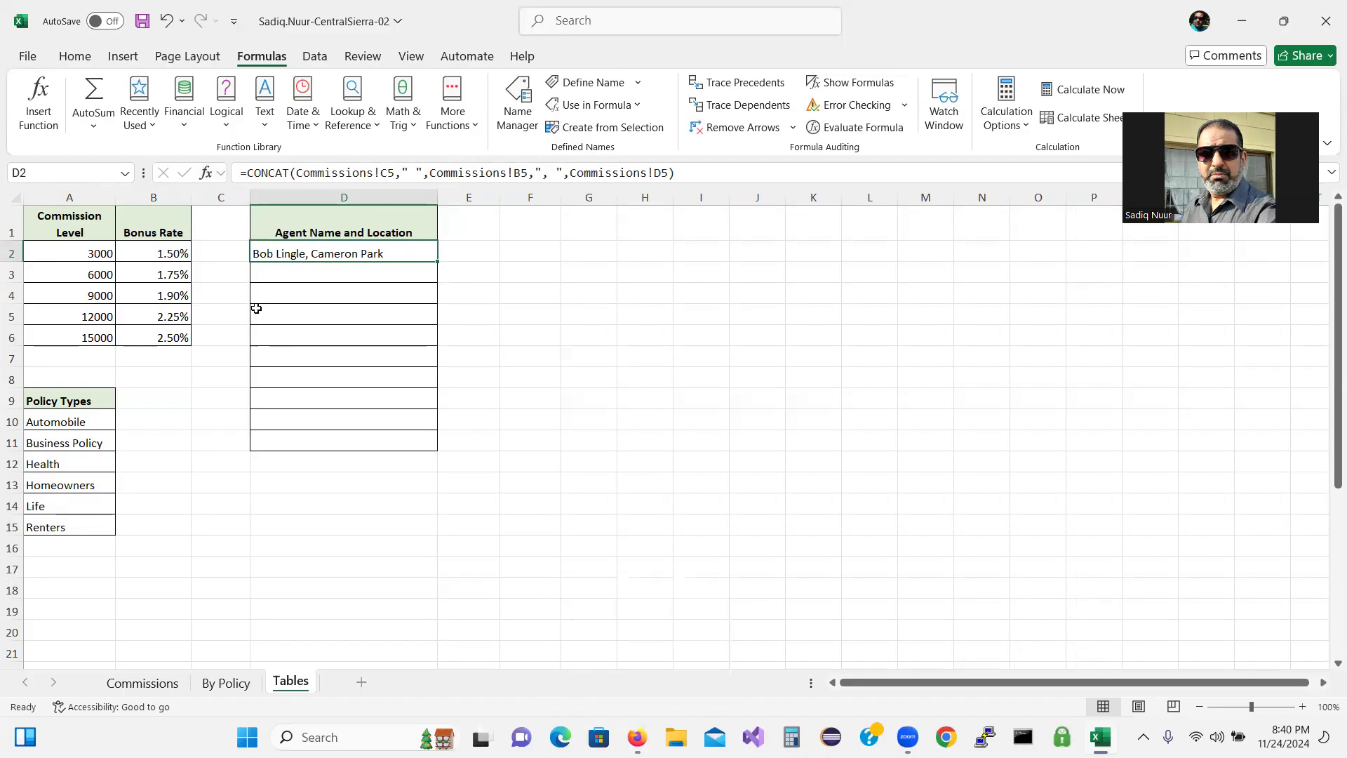
left_click(41, 89)
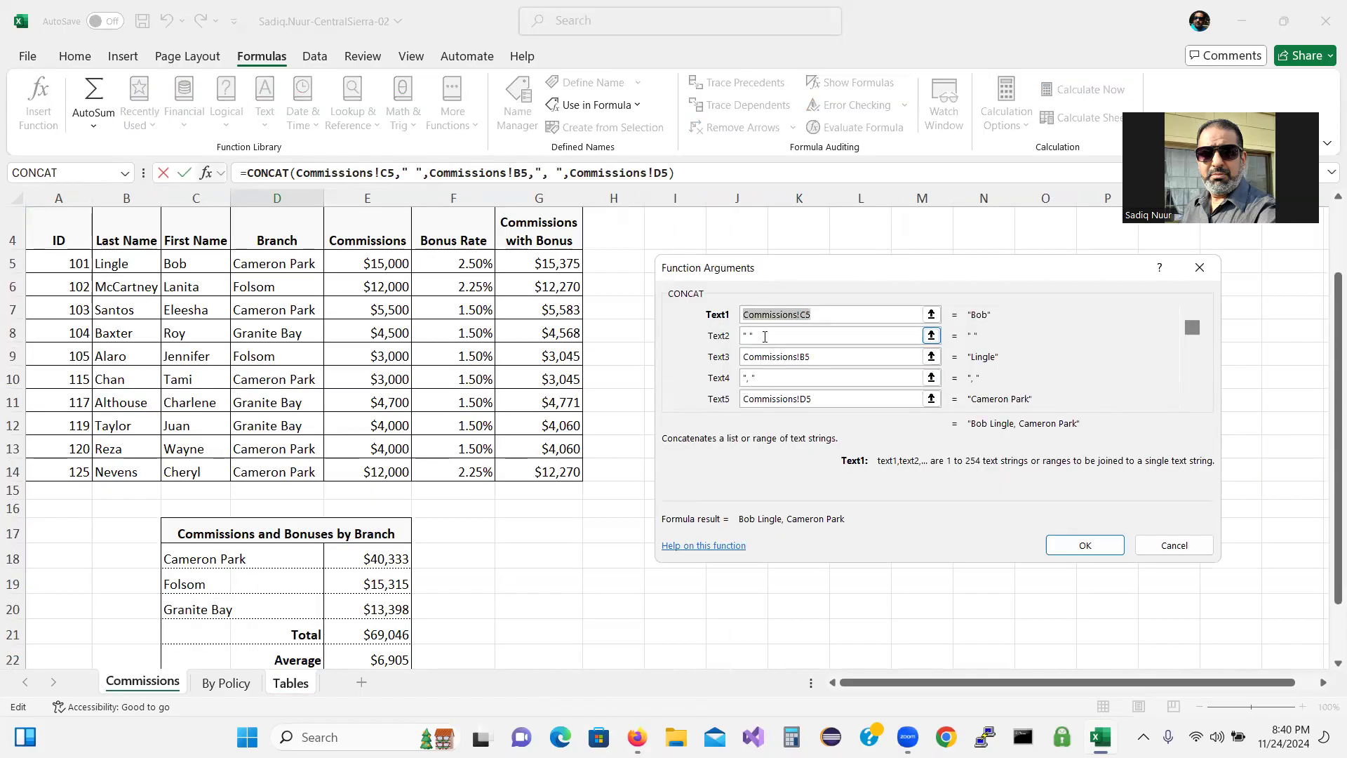
left_click_drag(765, 337, 727, 341)
key("BackSpace")
left_click(1084, 545)
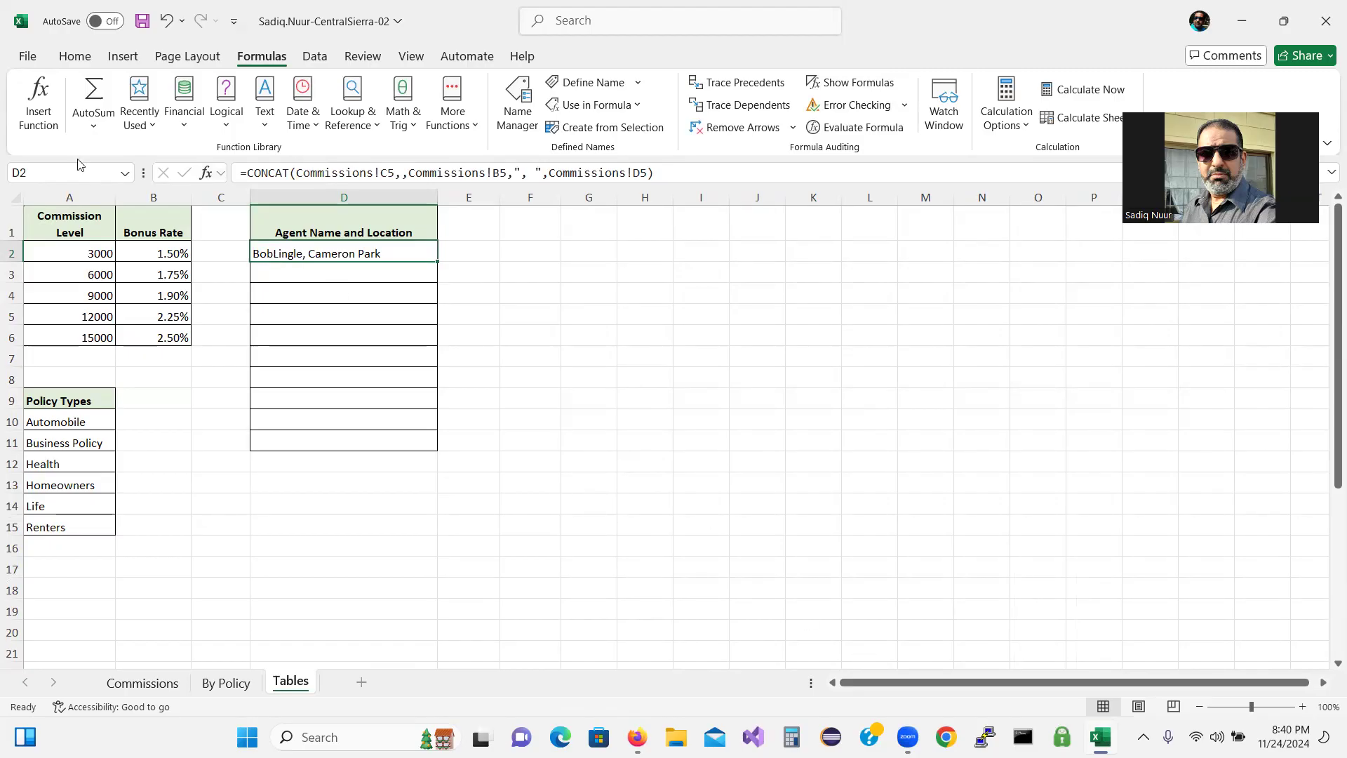
Edit the CONCAT function in cell D2 so its Text2 argument is a space enclosed in quotation marks.
left_click(635, 736)
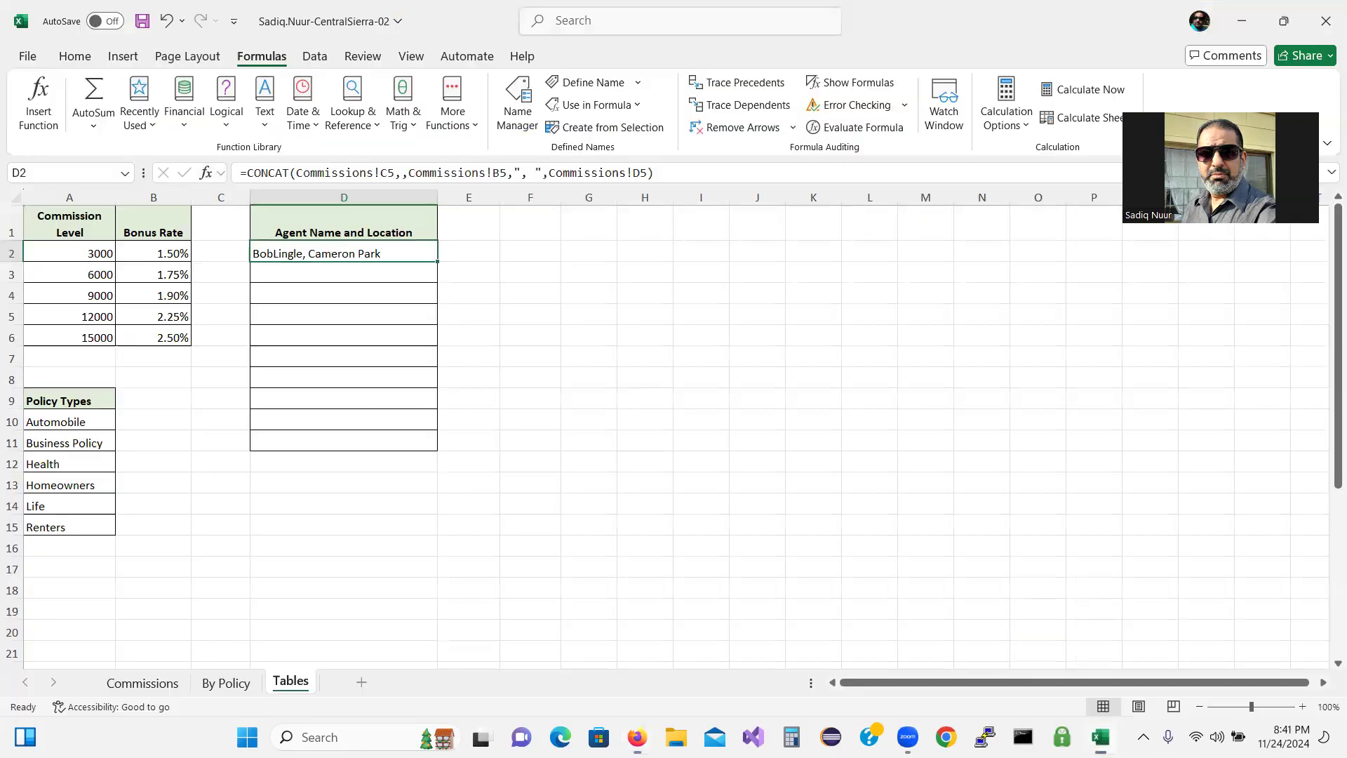
left_click(1099, 736)
left_click(39, 91)
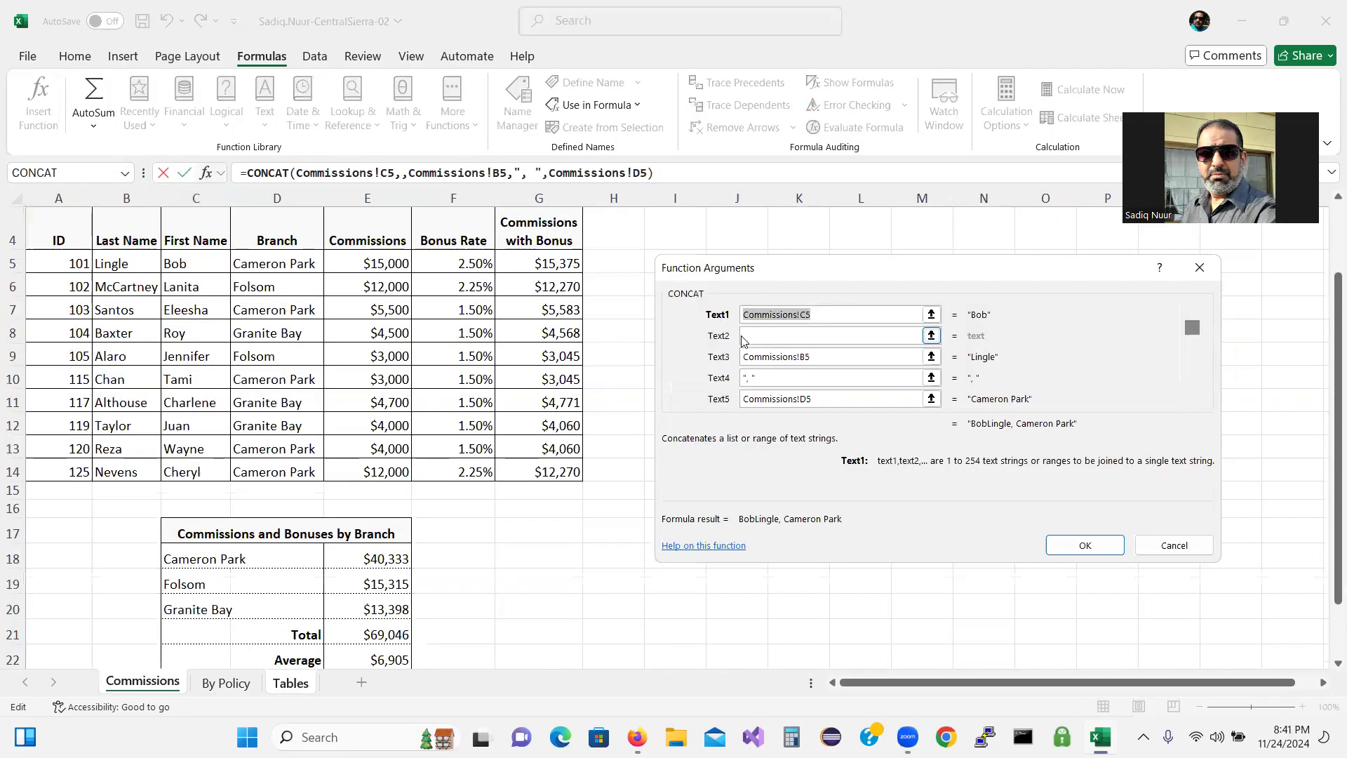
left_click(754, 336)
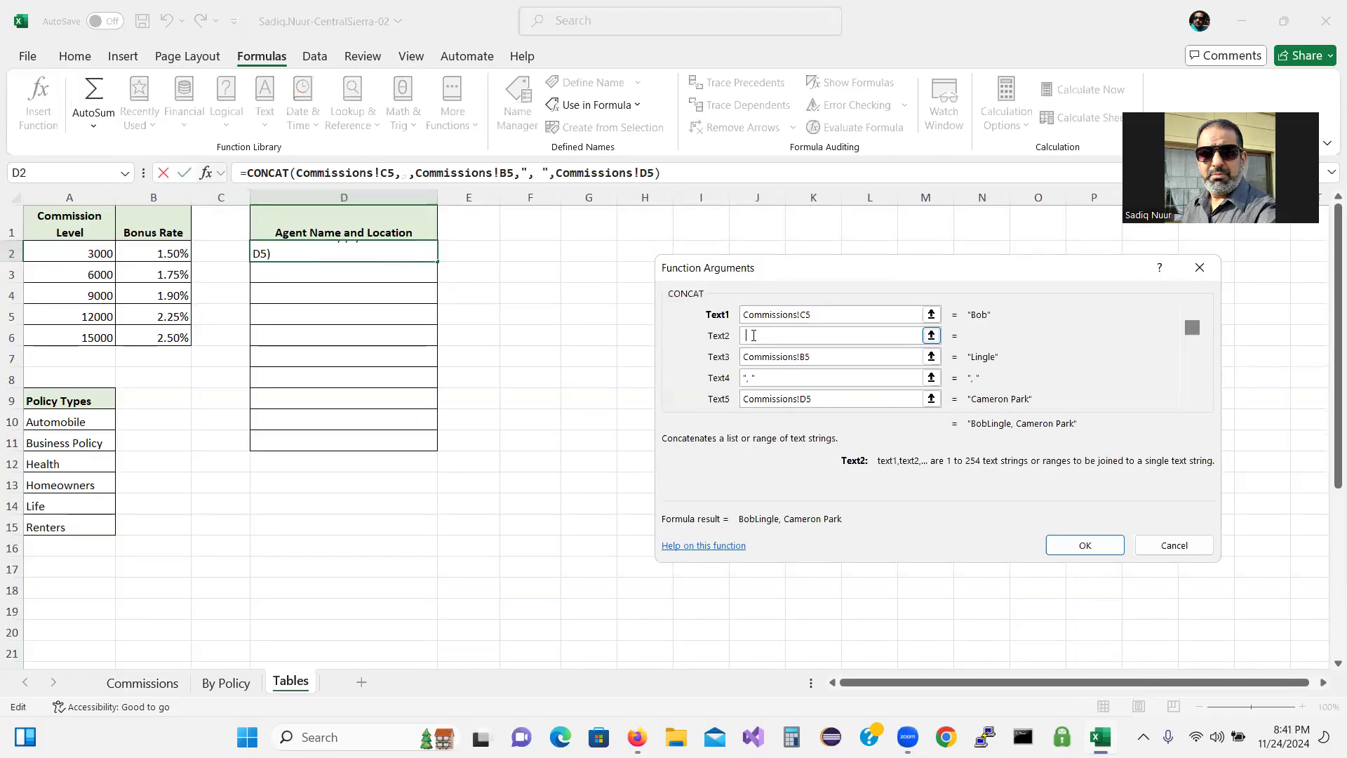
type("\" \"")
key("Tab")
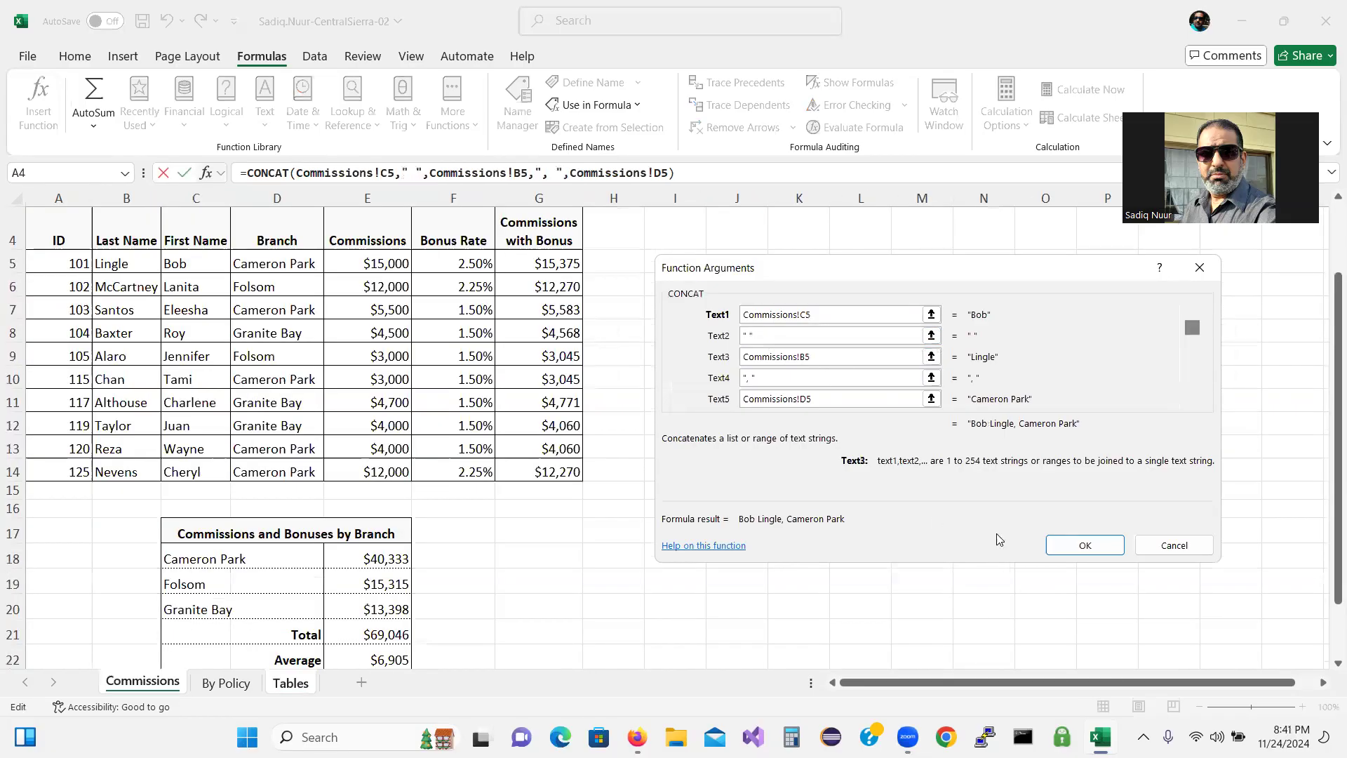
left_click(1074, 547)
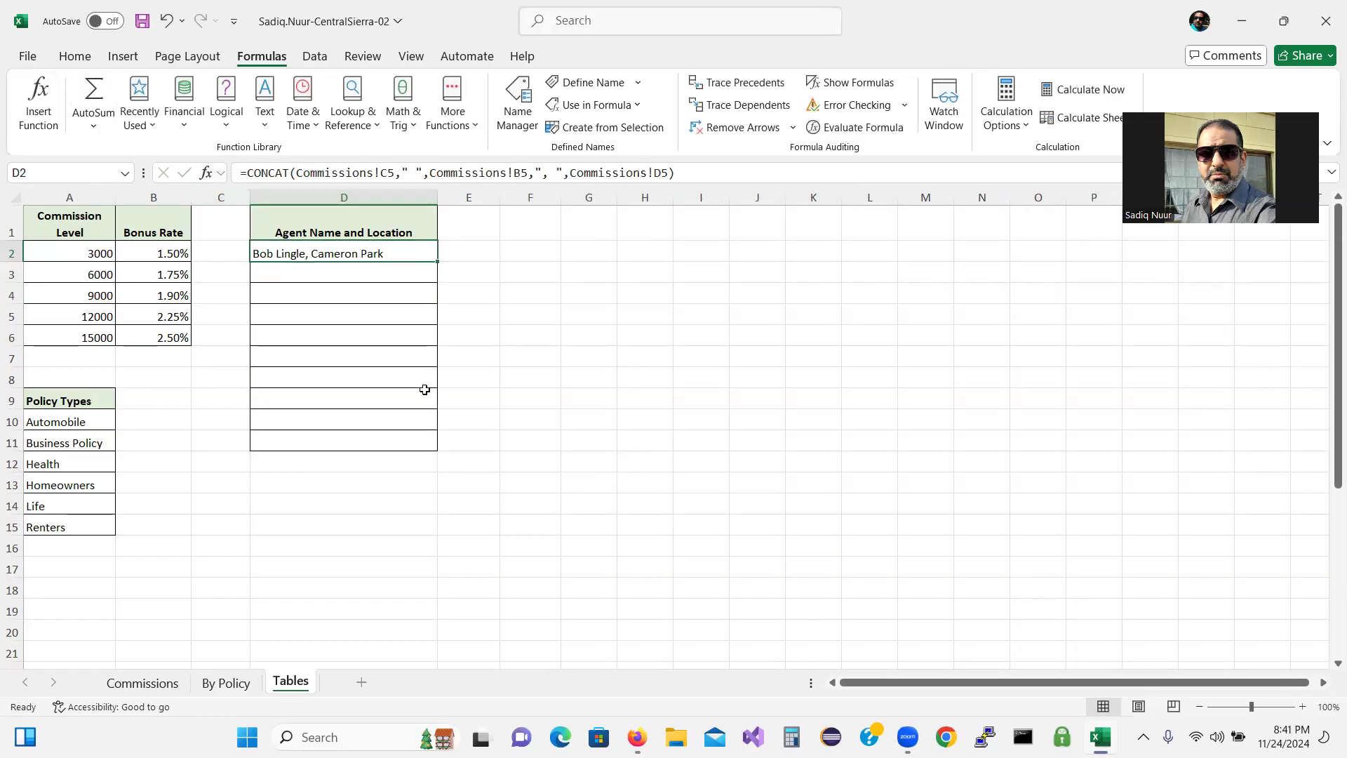
Switch to the SIMnet assignment page and review the instructions for copying the D2 formula and pasting range names.
mouse_move(636, 736)
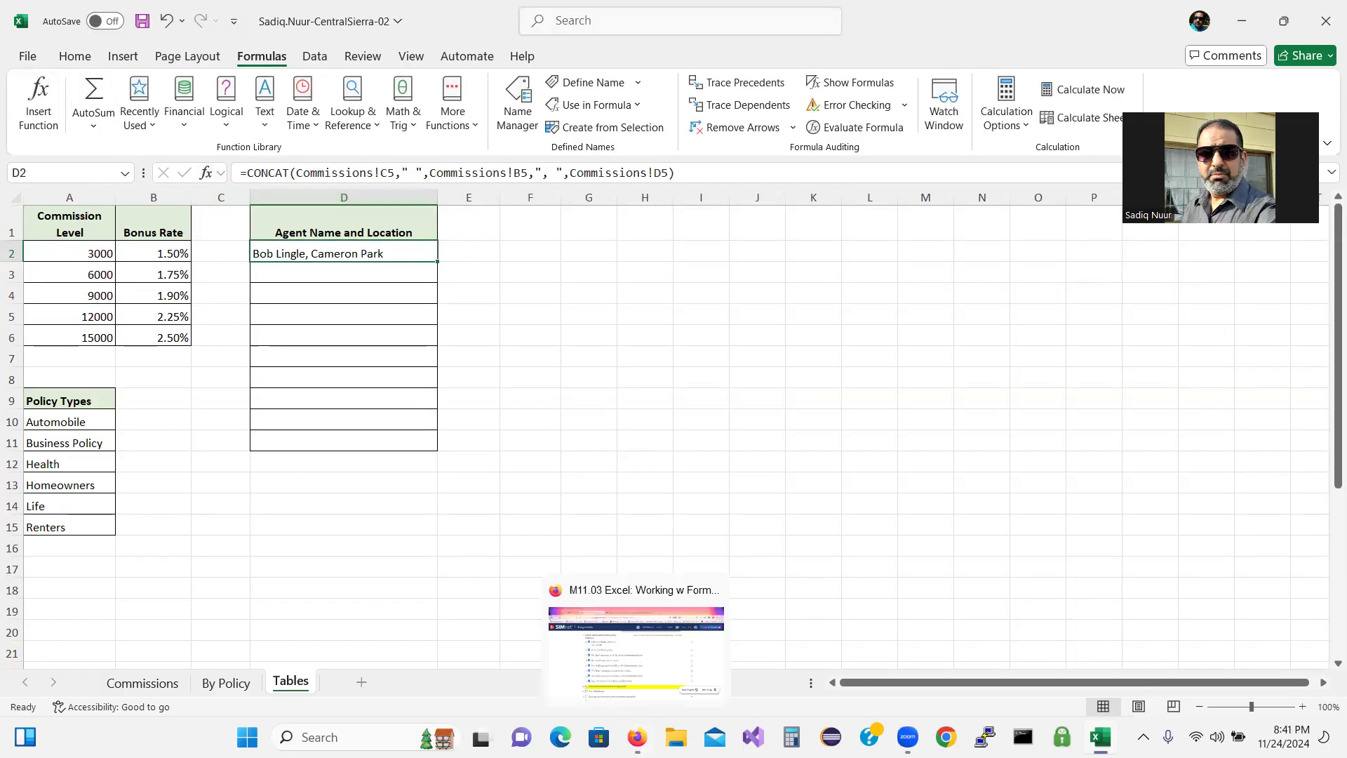
left_click(635, 653)
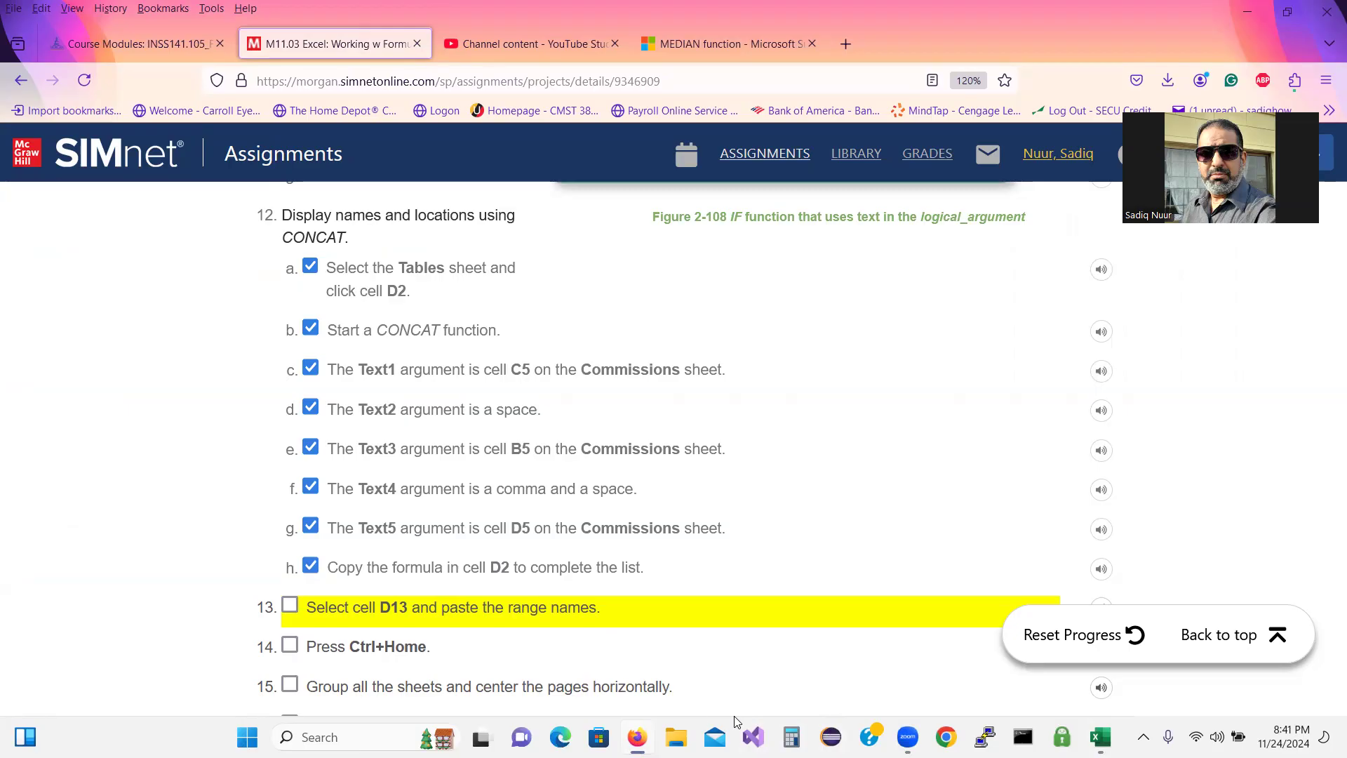
left_click(637, 737)
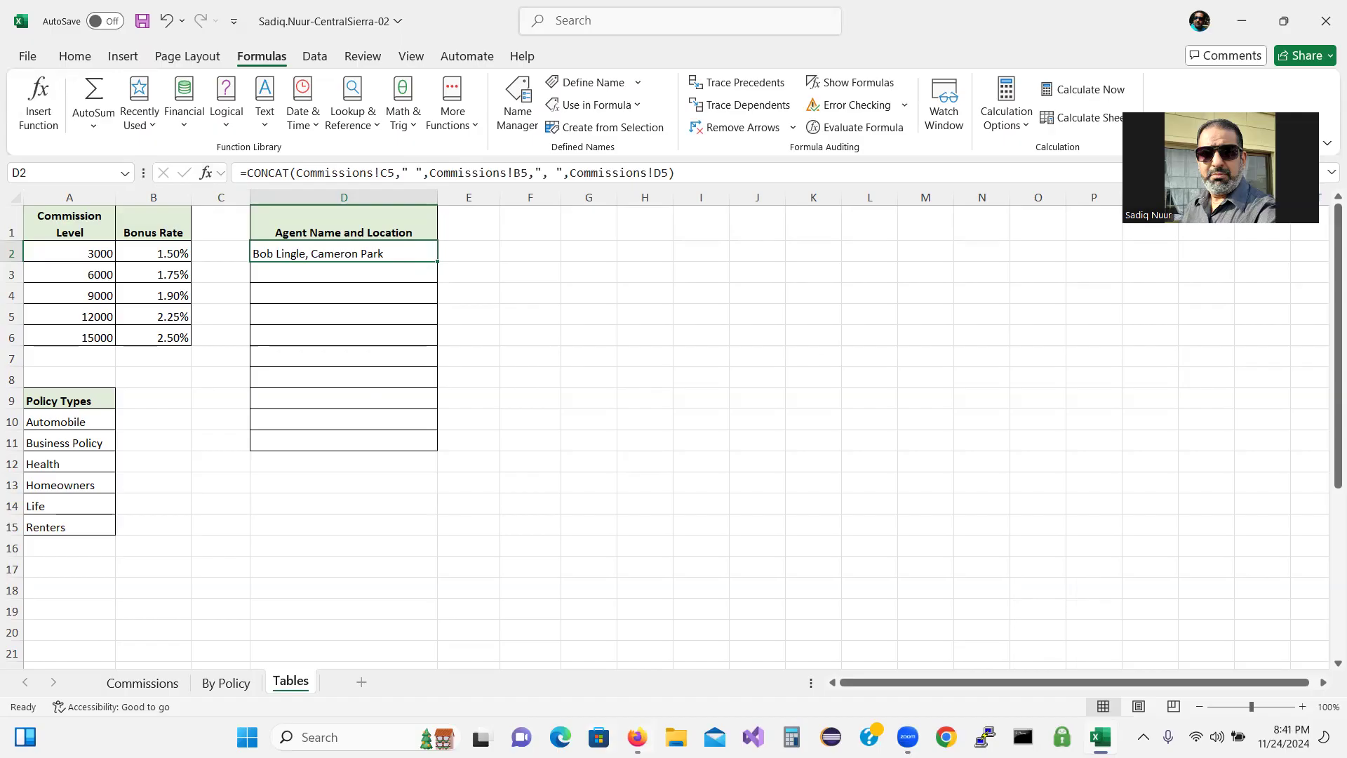
left_click(636, 737)
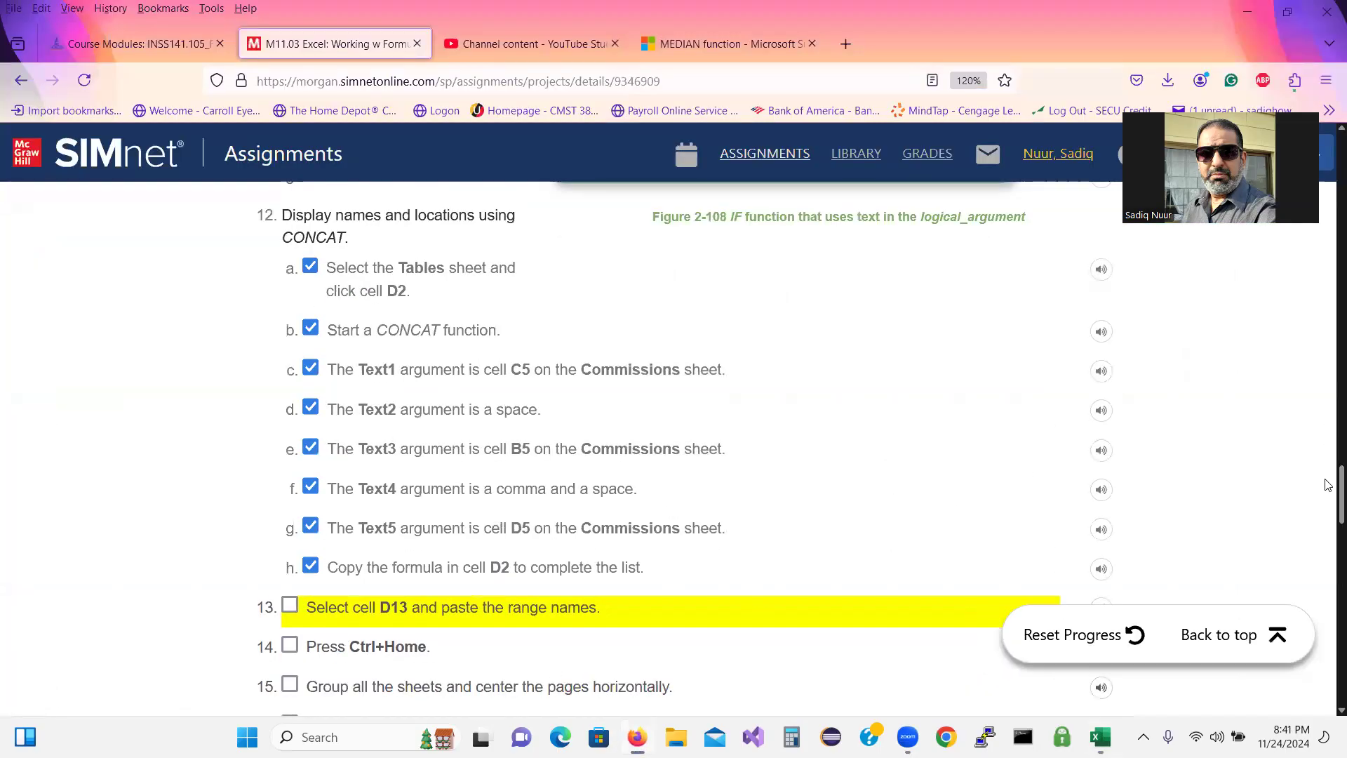
Check off instruction 13 in SIMnet and, in the Excel workbook, copy the CONCAT formula from D2 down through D11.
scroll(1327, 514, "down", 4)
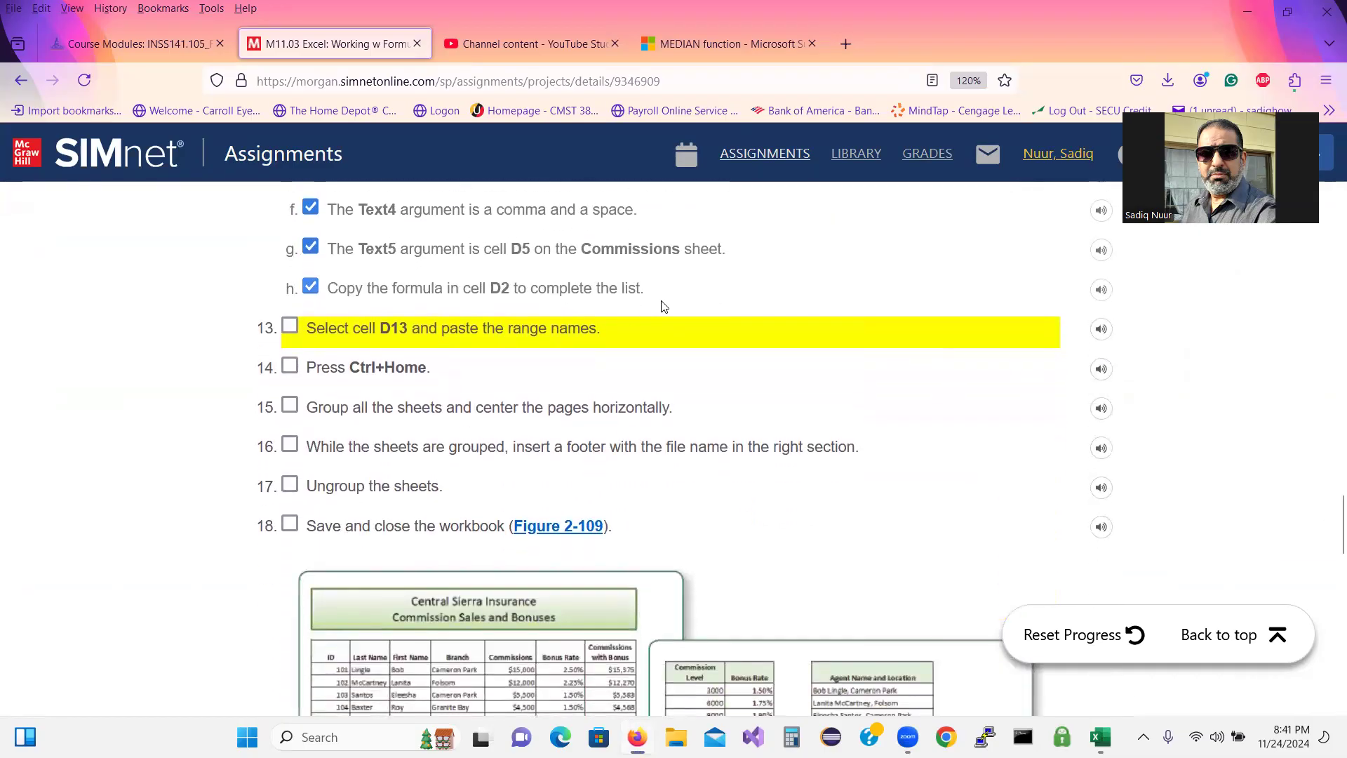
left_click(290, 327)
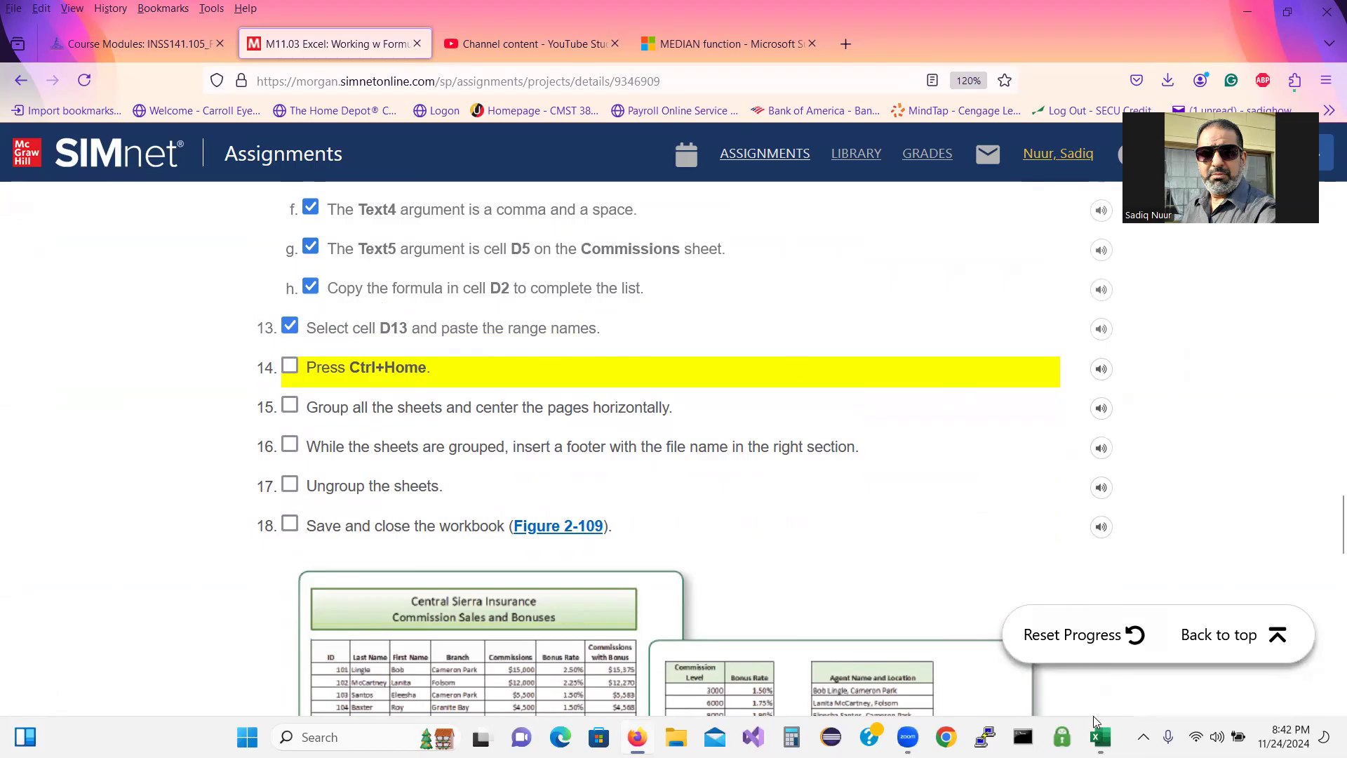
left_click(1100, 737)
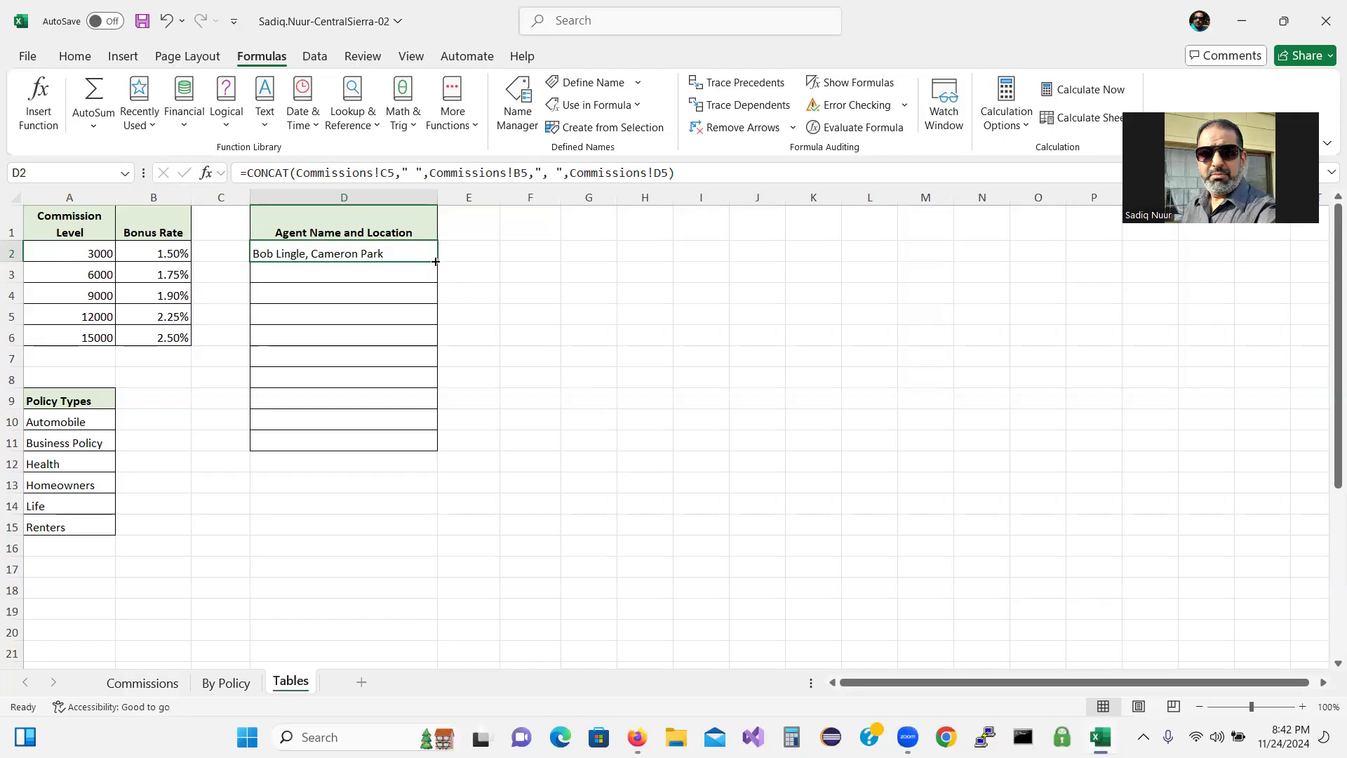
left_click_drag(436, 261, 442, 445)
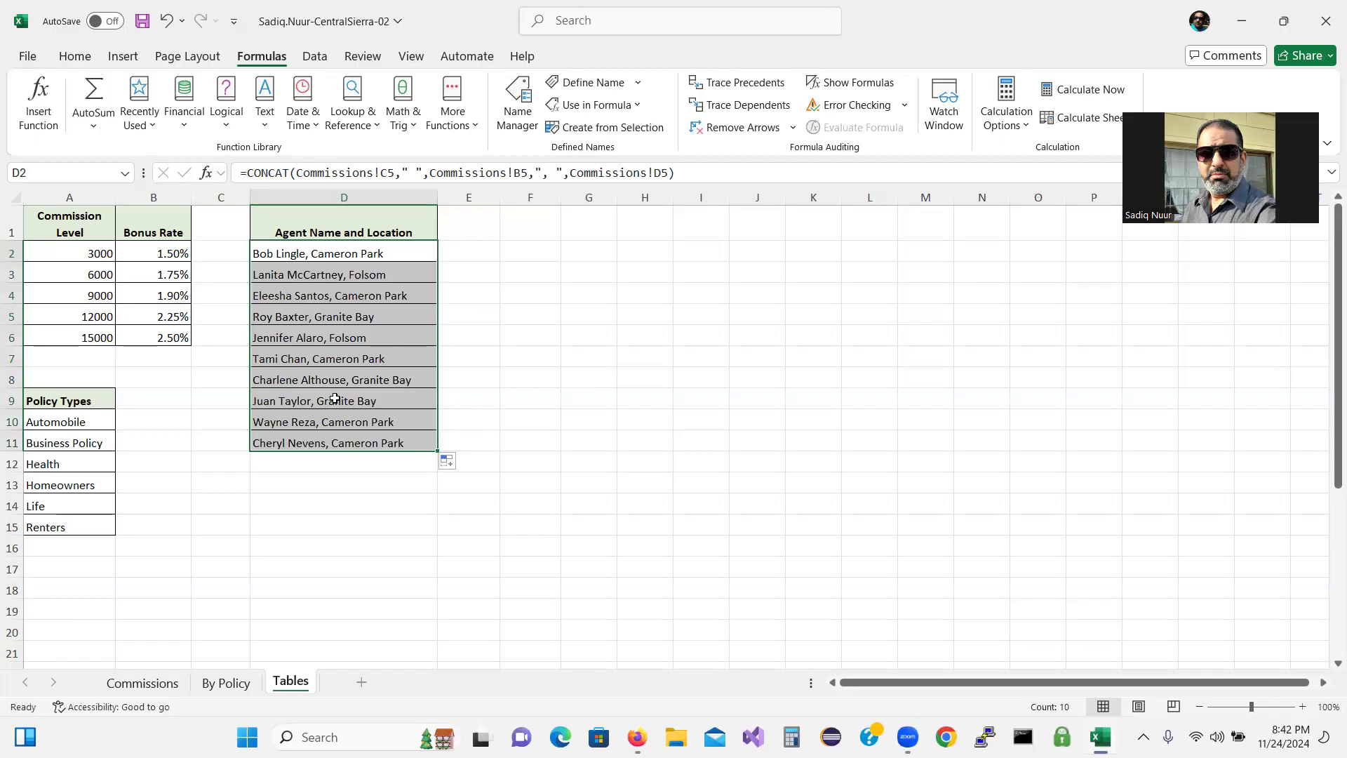
left_click(335, 437)
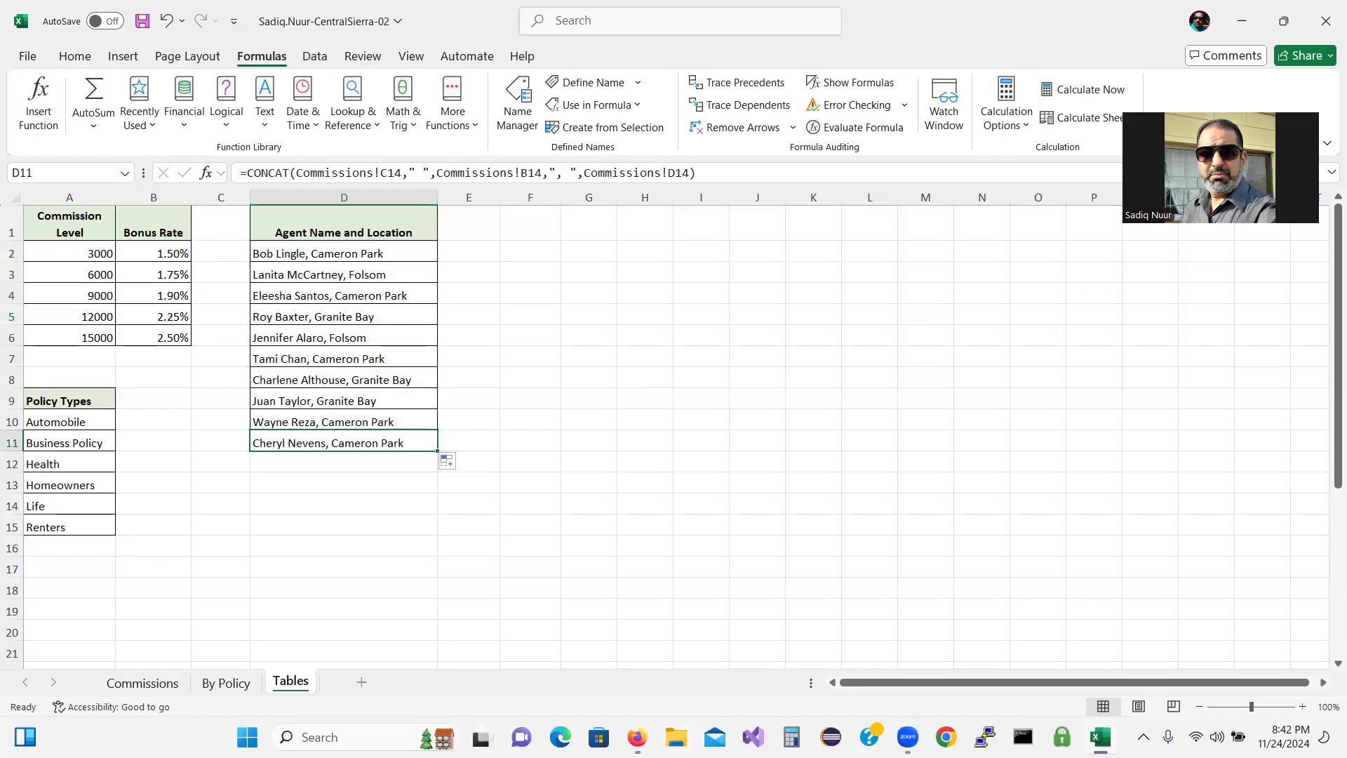
Recheck the SIMnet instructions and paste the full list of range names at cell D14 on the Tables sheet.
left_click(637, 737)
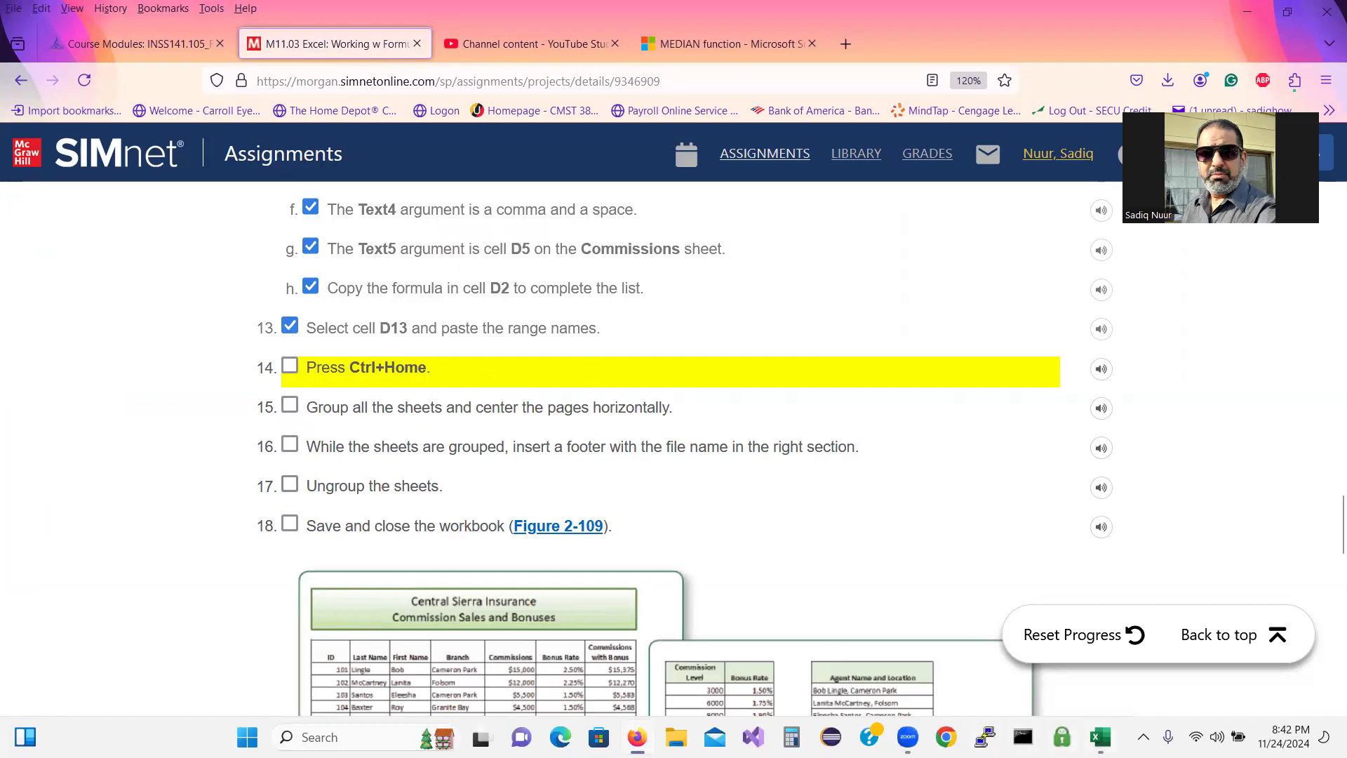
left_click(1100, 737)
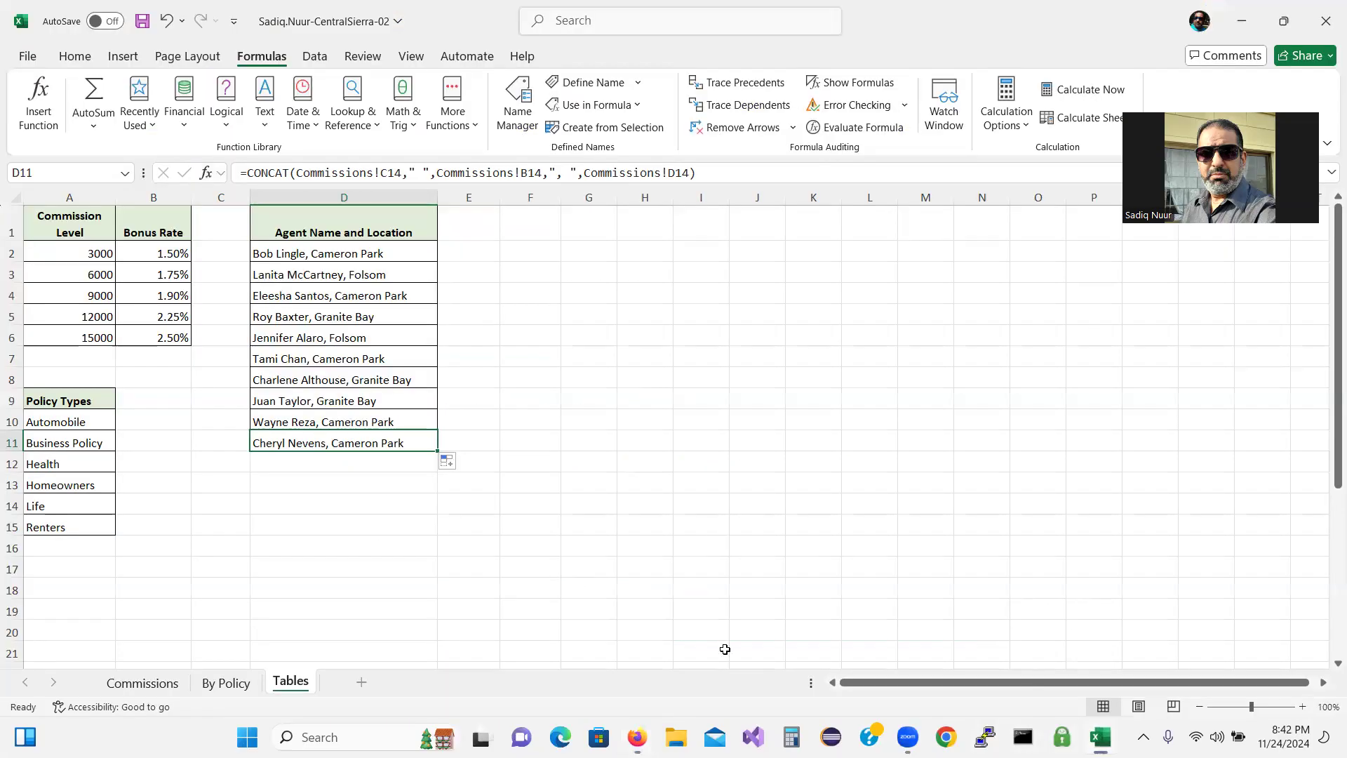
left_click(1099, 736)
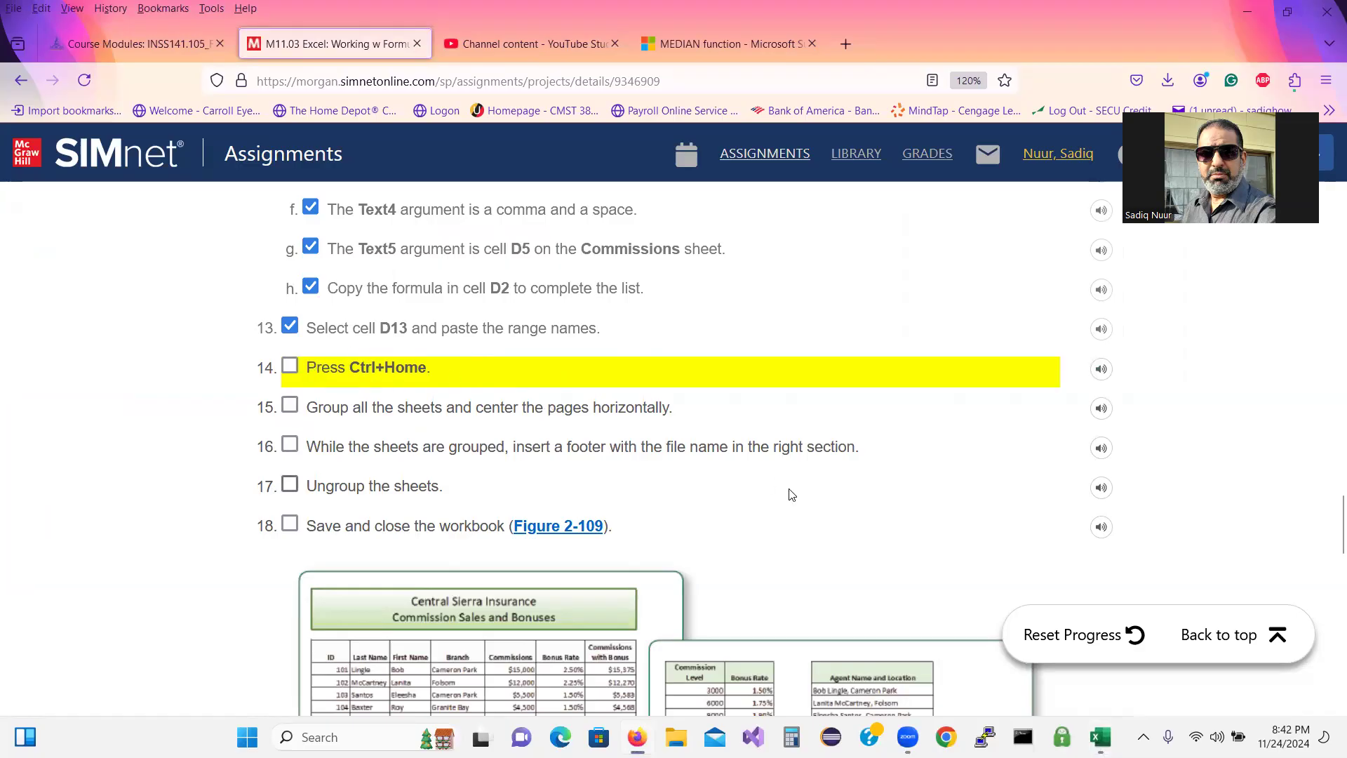
mouse_move(1105, 731)
left_click(1100, 737)
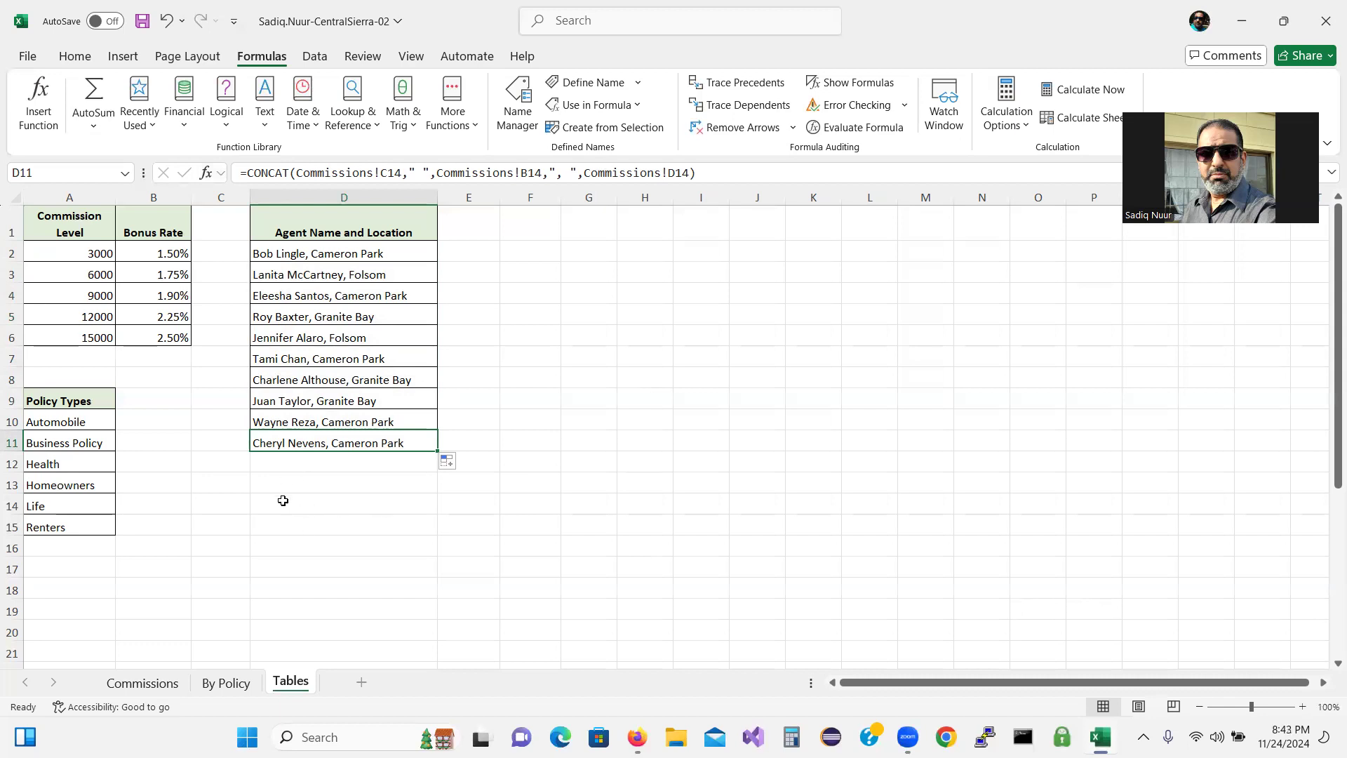
left_click(283, 504)
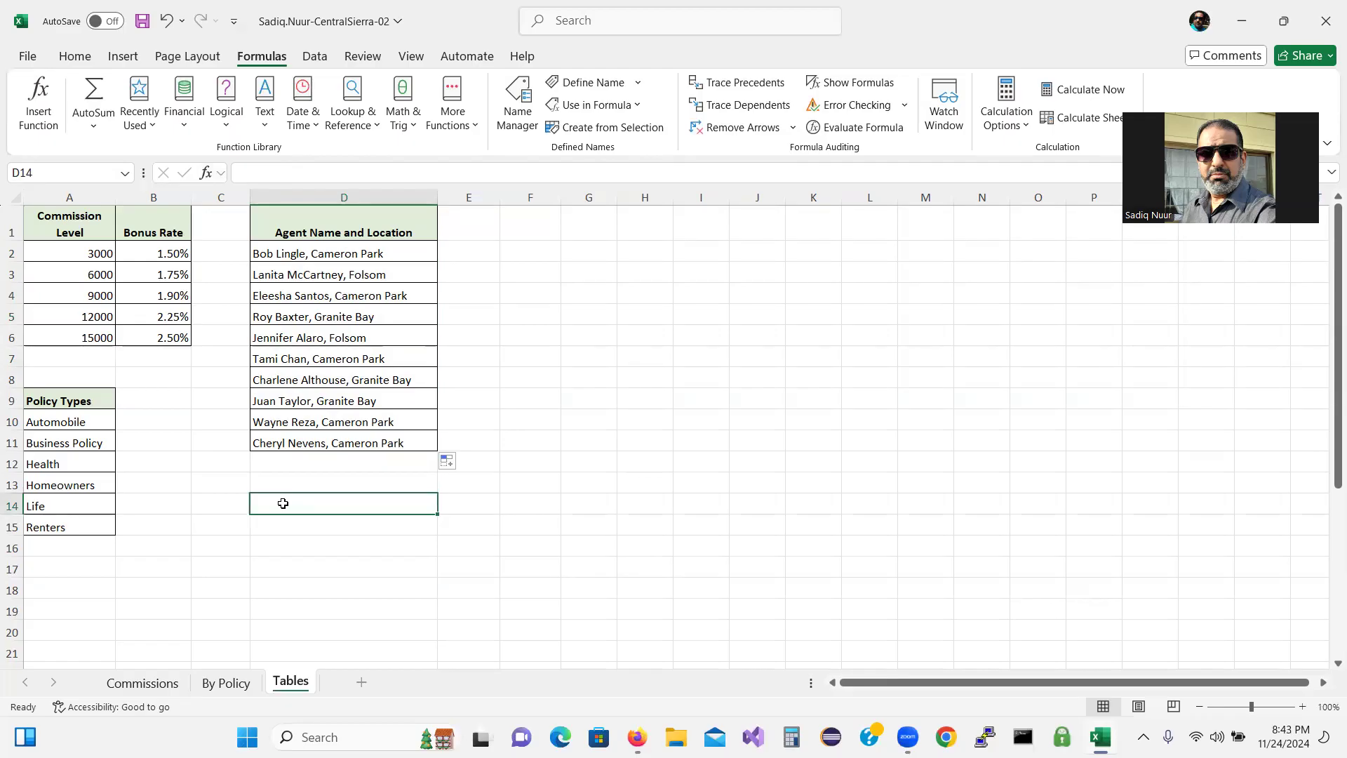
key("F3")
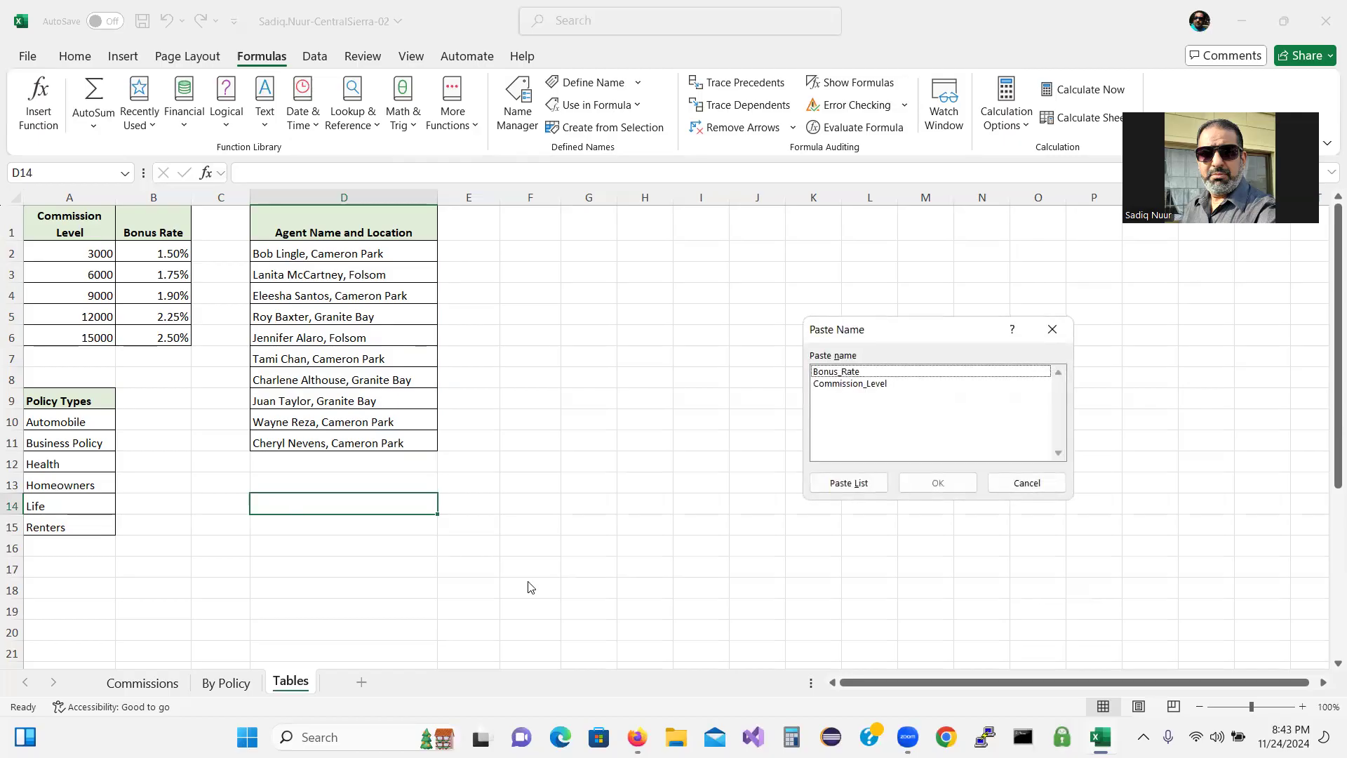
left_click(857, 484)
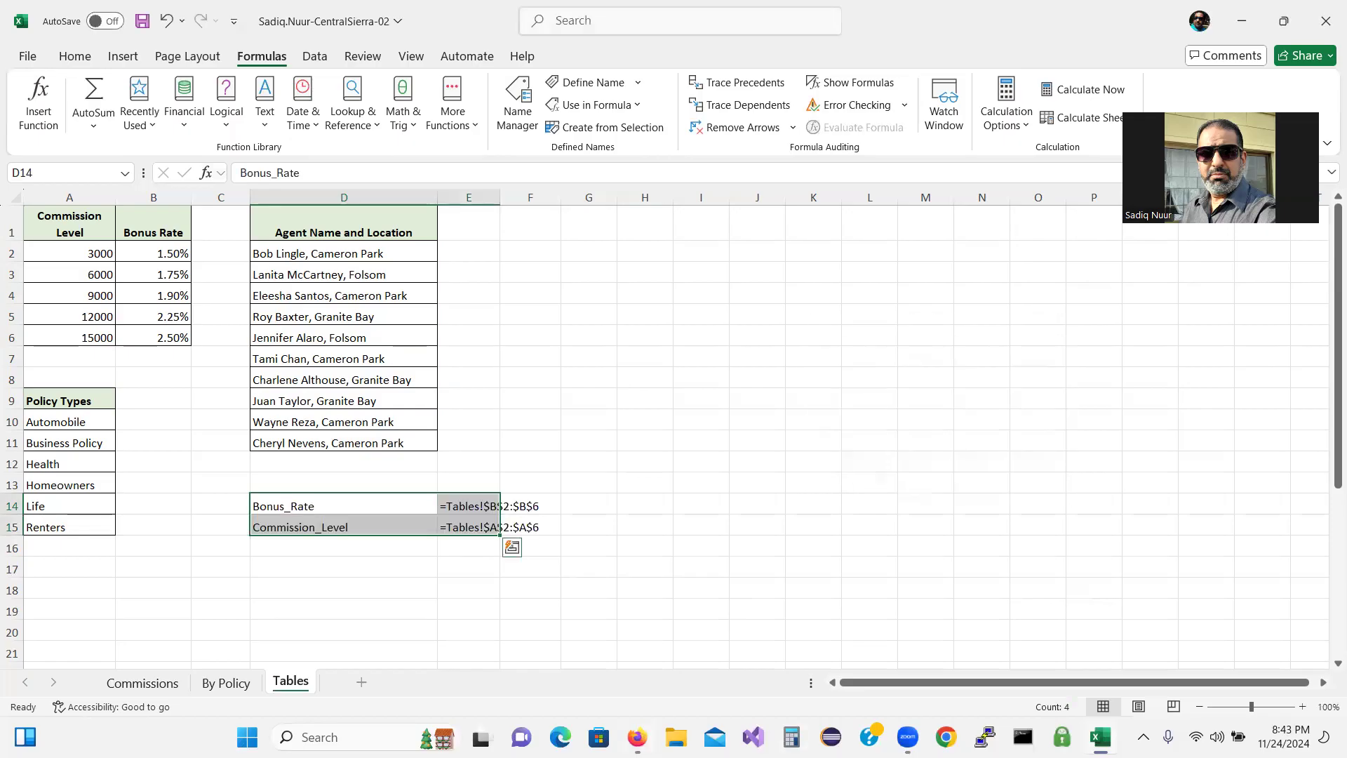
Switch to the SIMnet page and compare the solution figure and instruction 13 with the placement of the pasted range names.
left_click(637, 737)
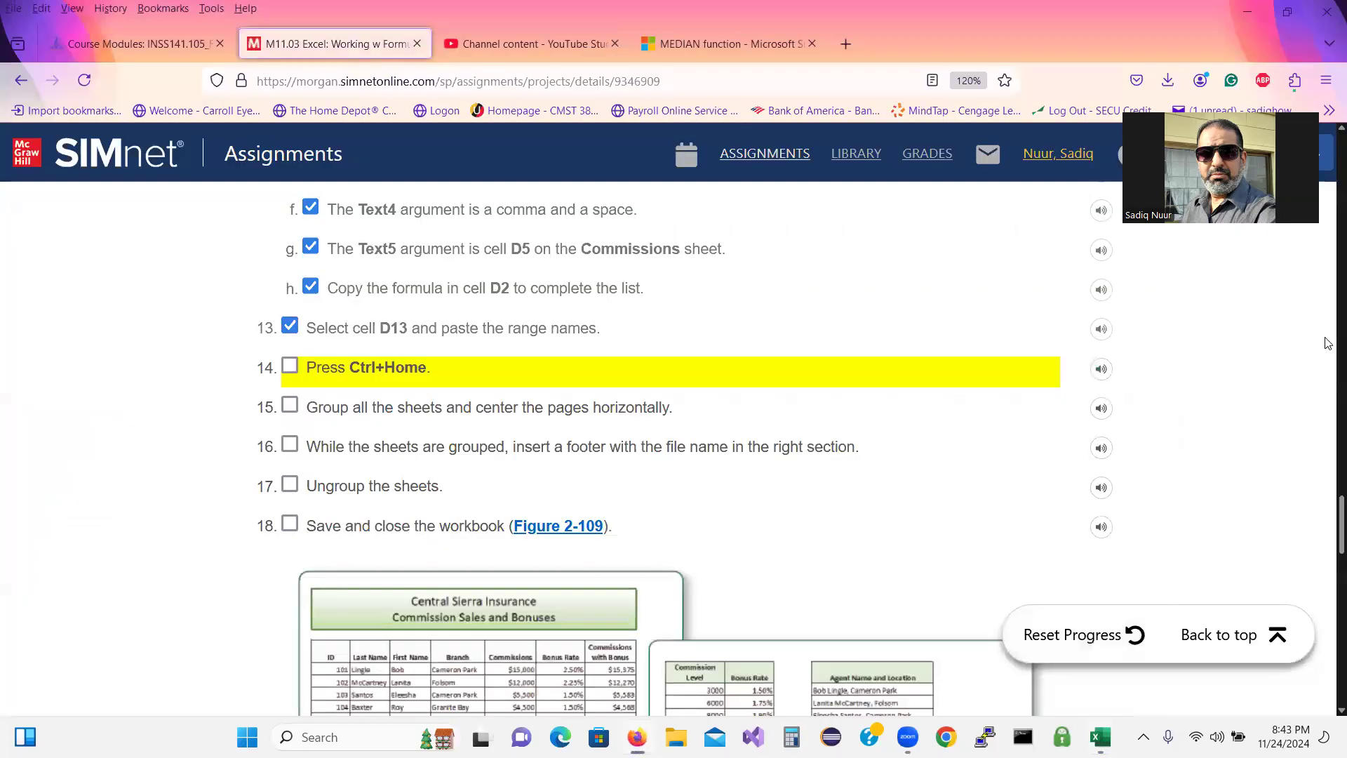
scroll(1328, 561, "down", 8)
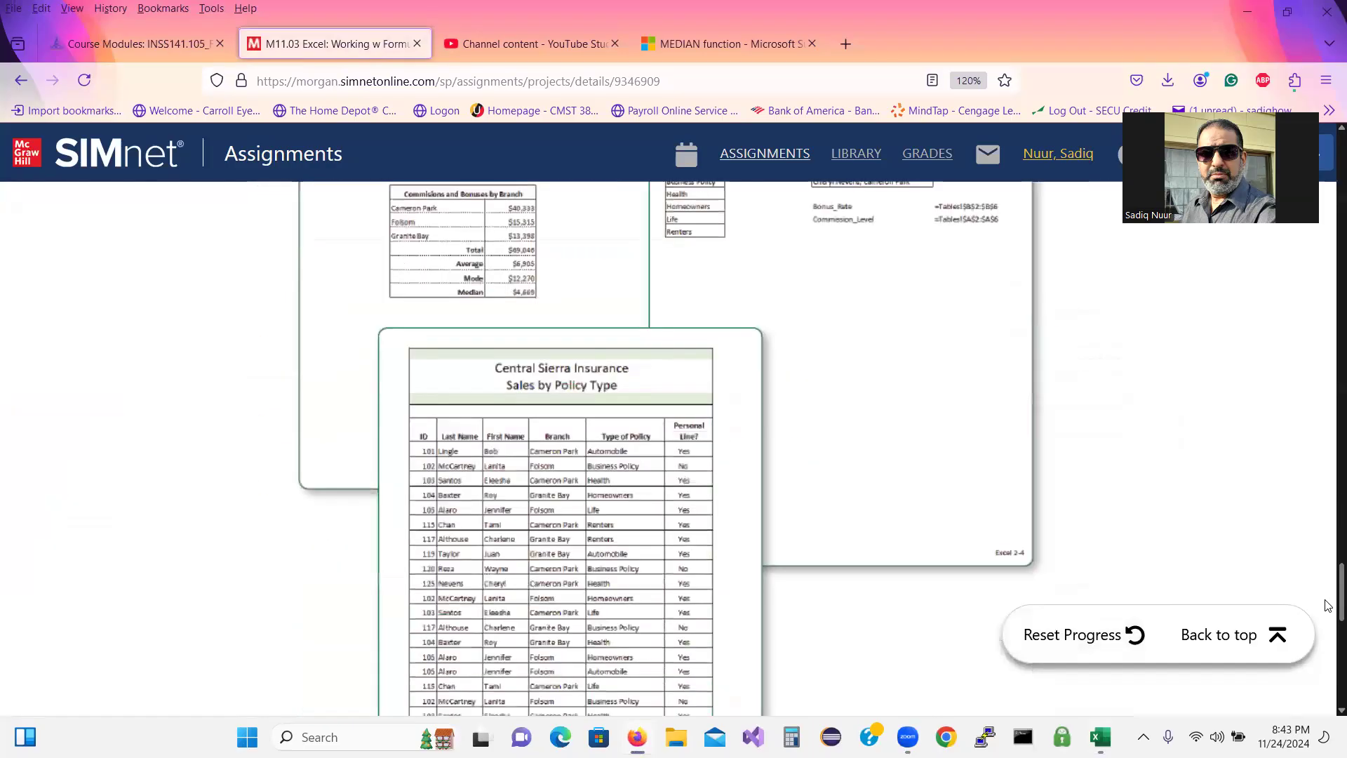
scroll(1328, 604, "down", 5)
scroll(1327, 582, "up", 7)
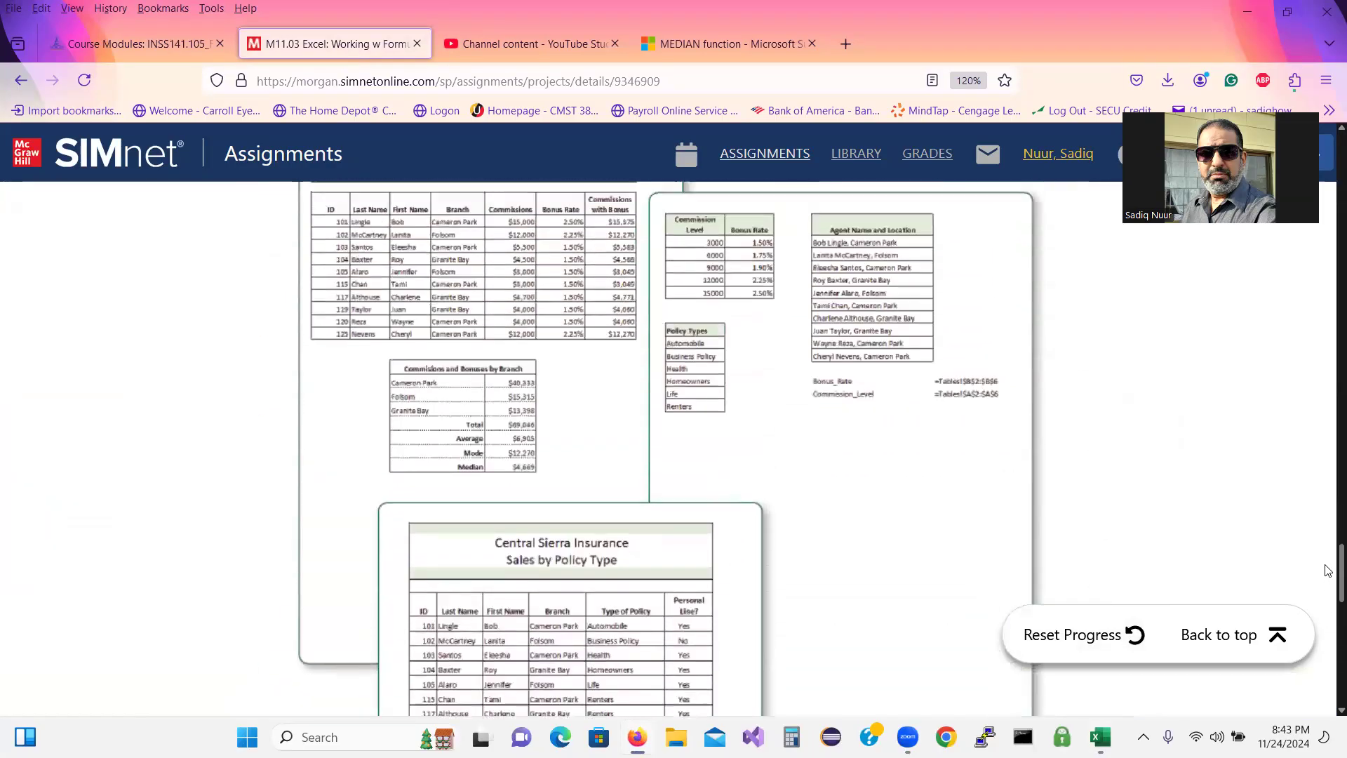
scroll(1328, 570, "up", 1)
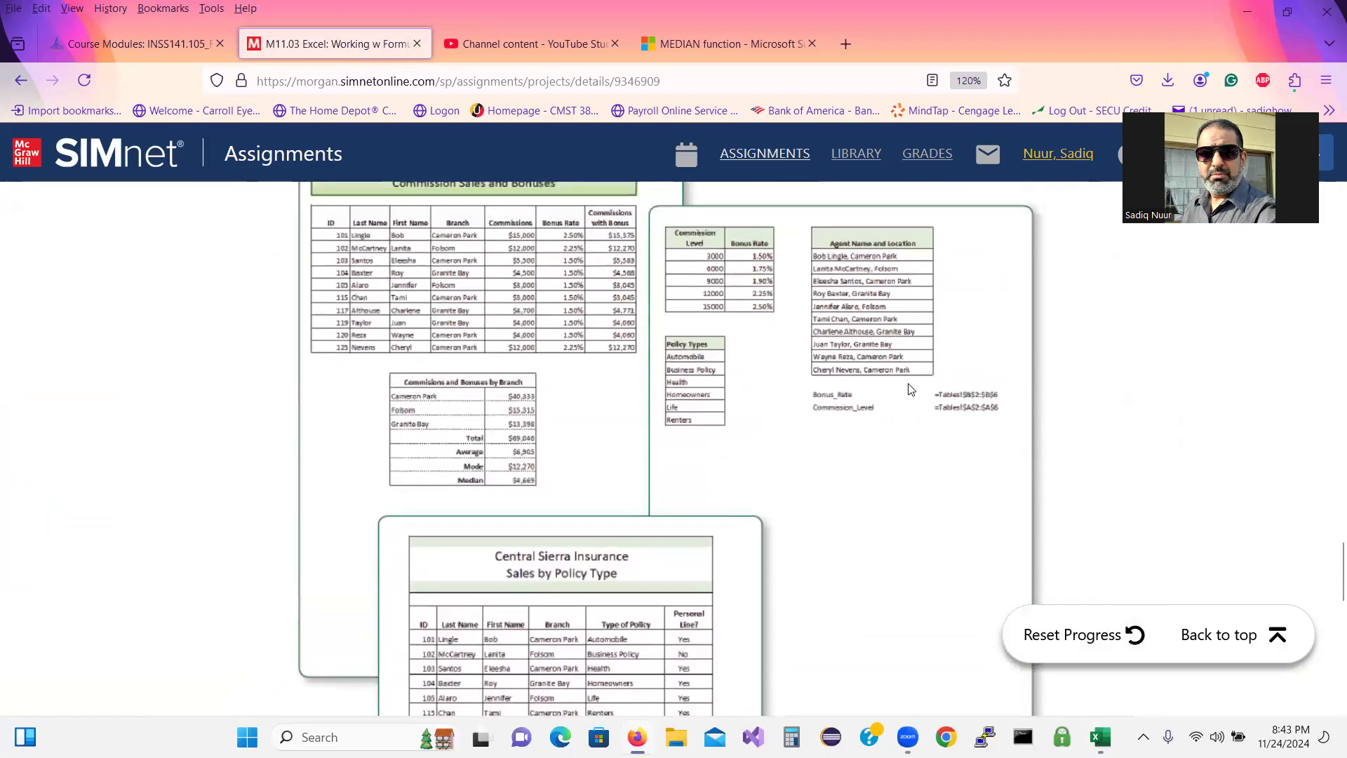
left_click(902, 410)
left_click(636, 737)
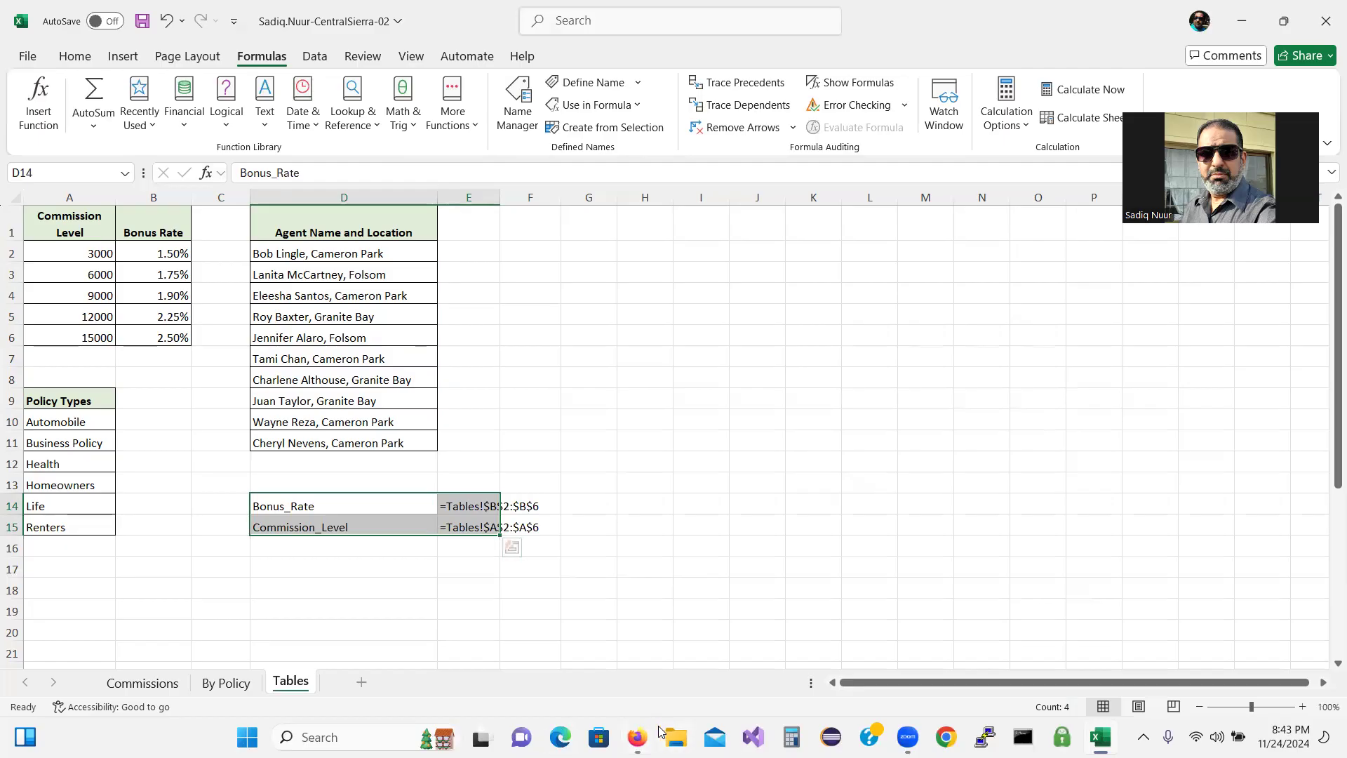
left_click(636, 737)
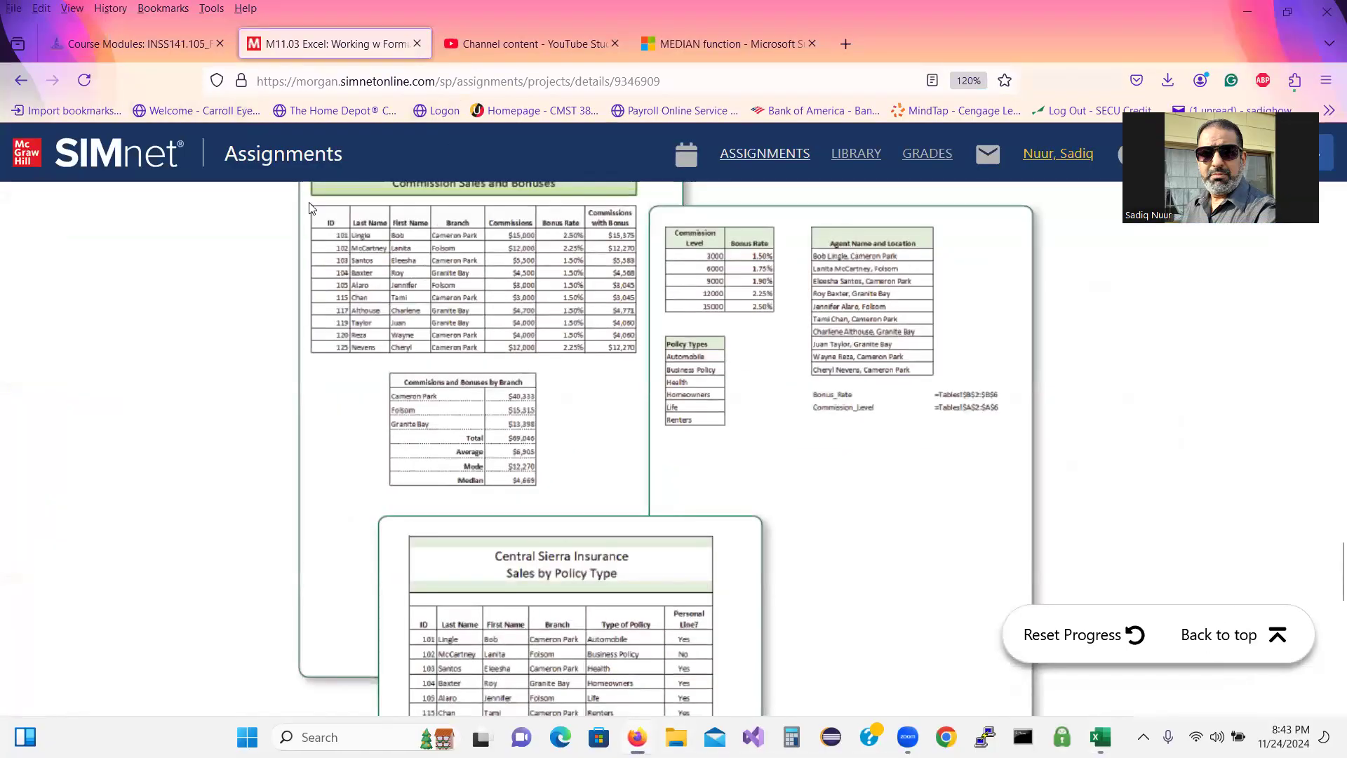
scroll(1328, 561, "up", 10)
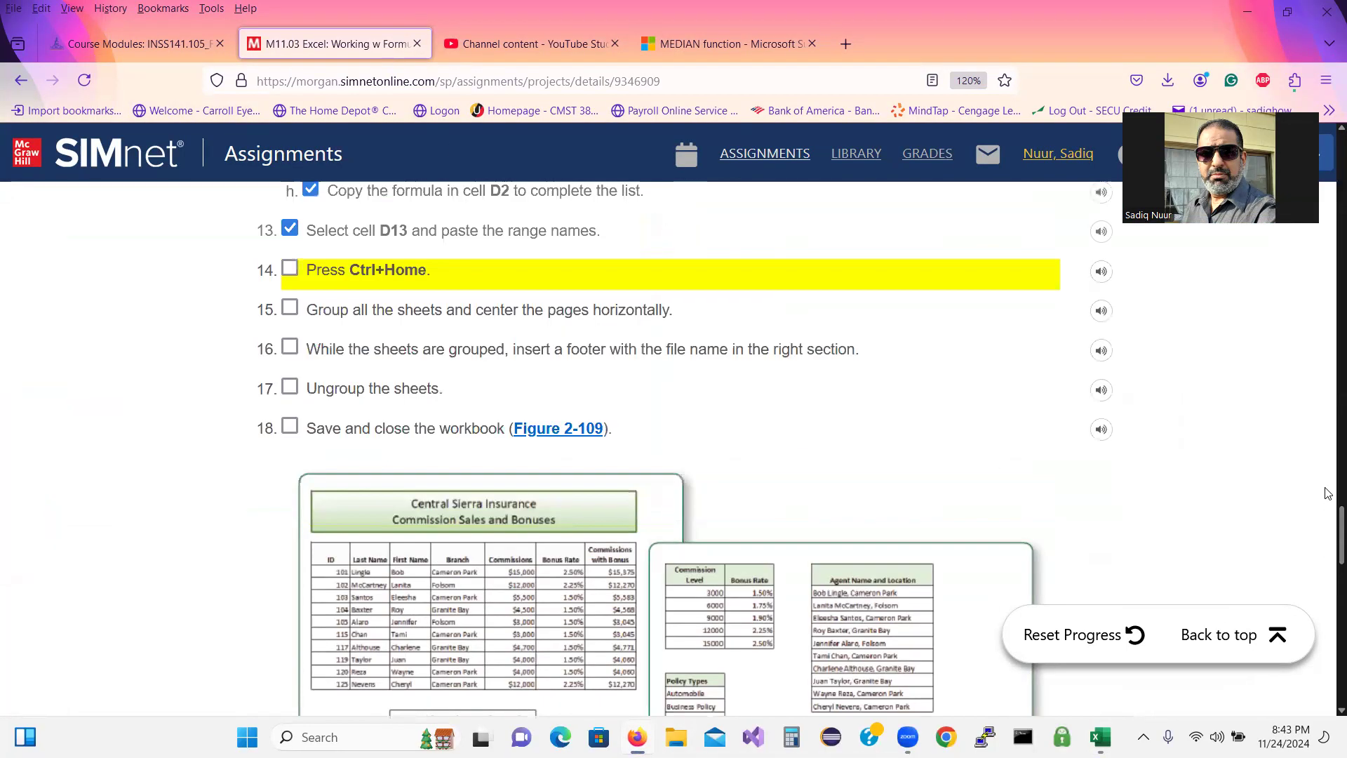
scroll(1328, 456, "up", 1)
scroll(1328, 533, "down", 5)
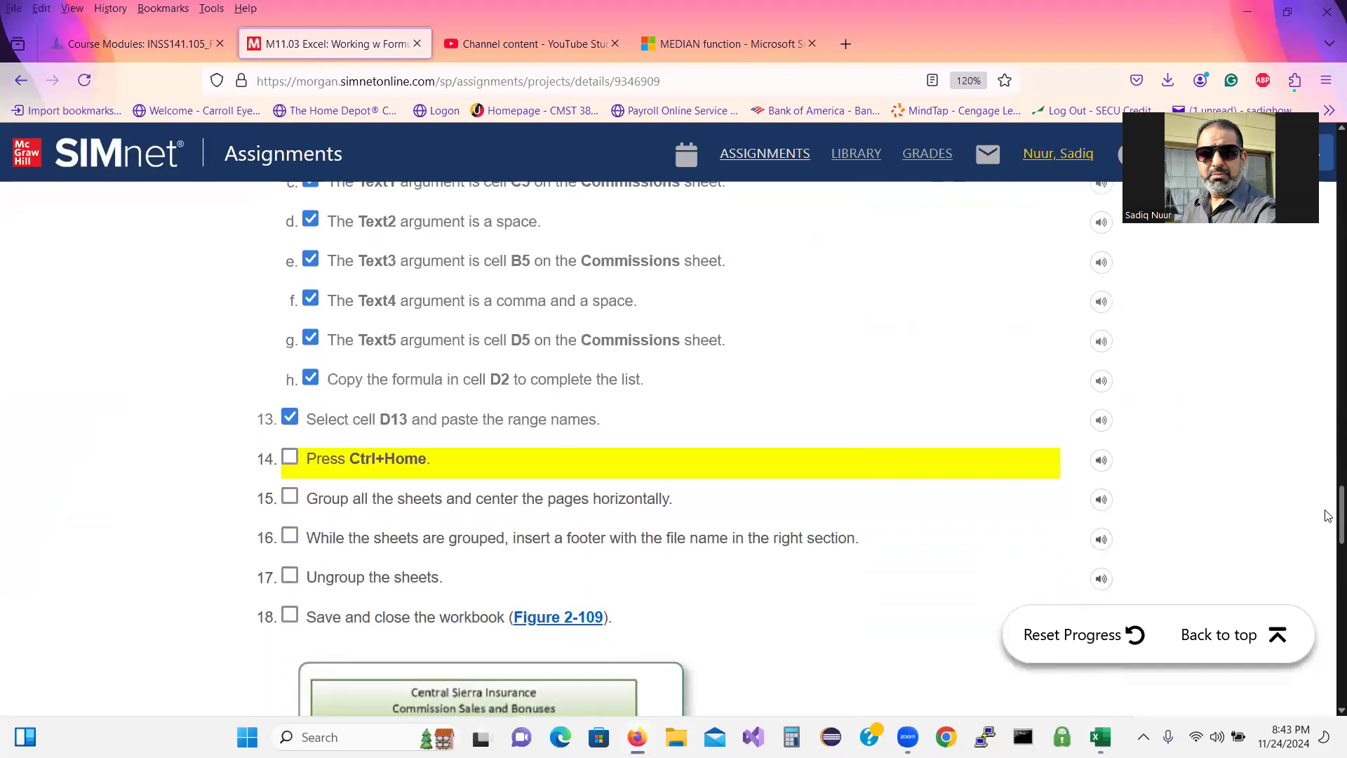
scroll(1327, 533, "down", 1)
scroll(1327, 534, "up", 1)
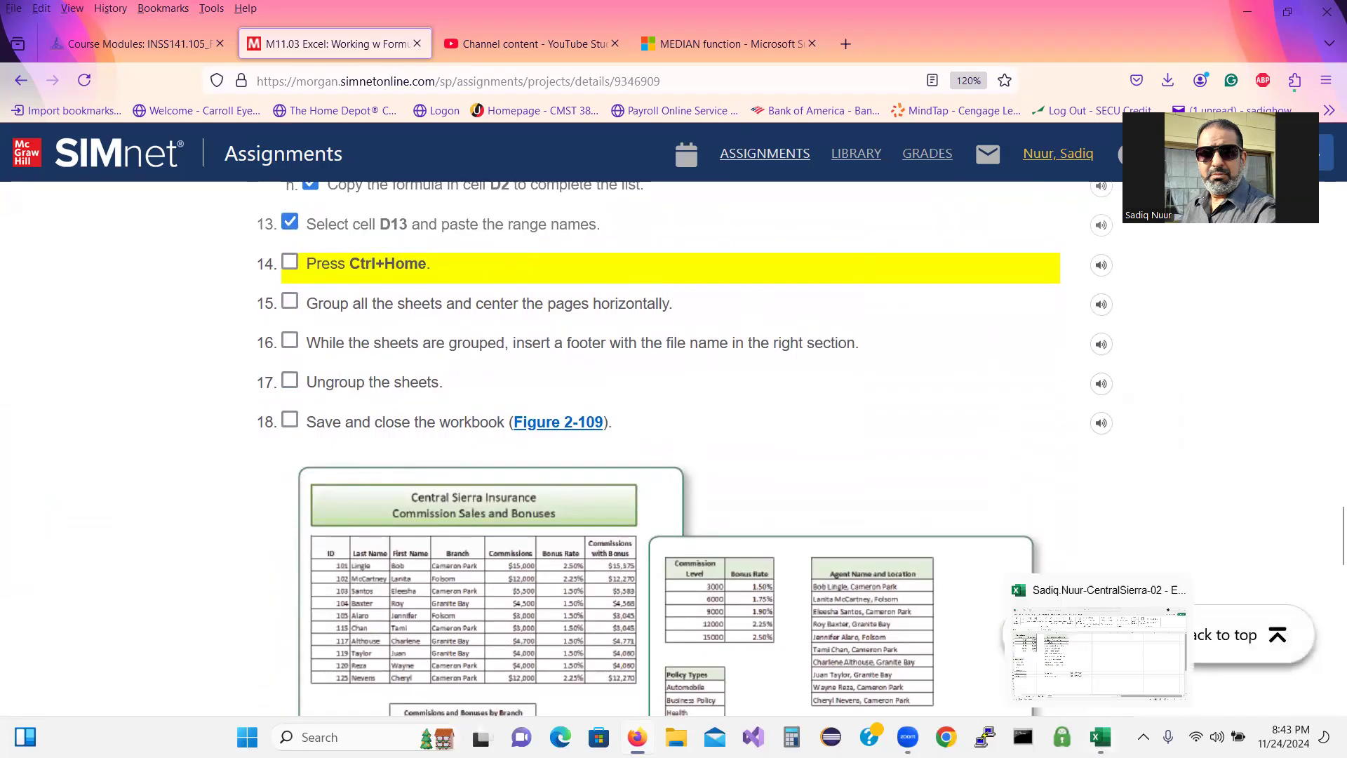
Return to the Excel workbook and delete the pasted range names list from D14:F15 on the Tables sheet.
left_click(1178, 591)
left_click(589, 659)
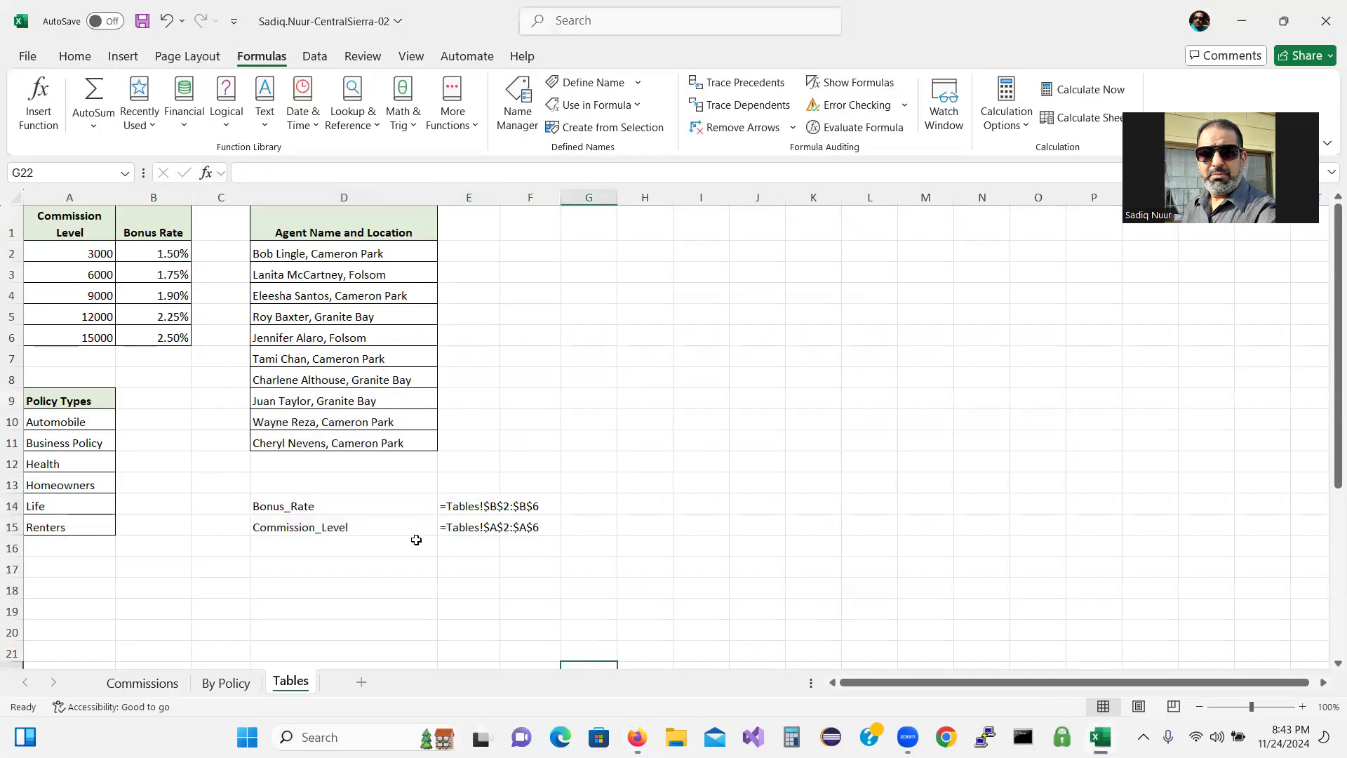
left_click(365, 504)
left_click_drag(366, 504, 523, 528)
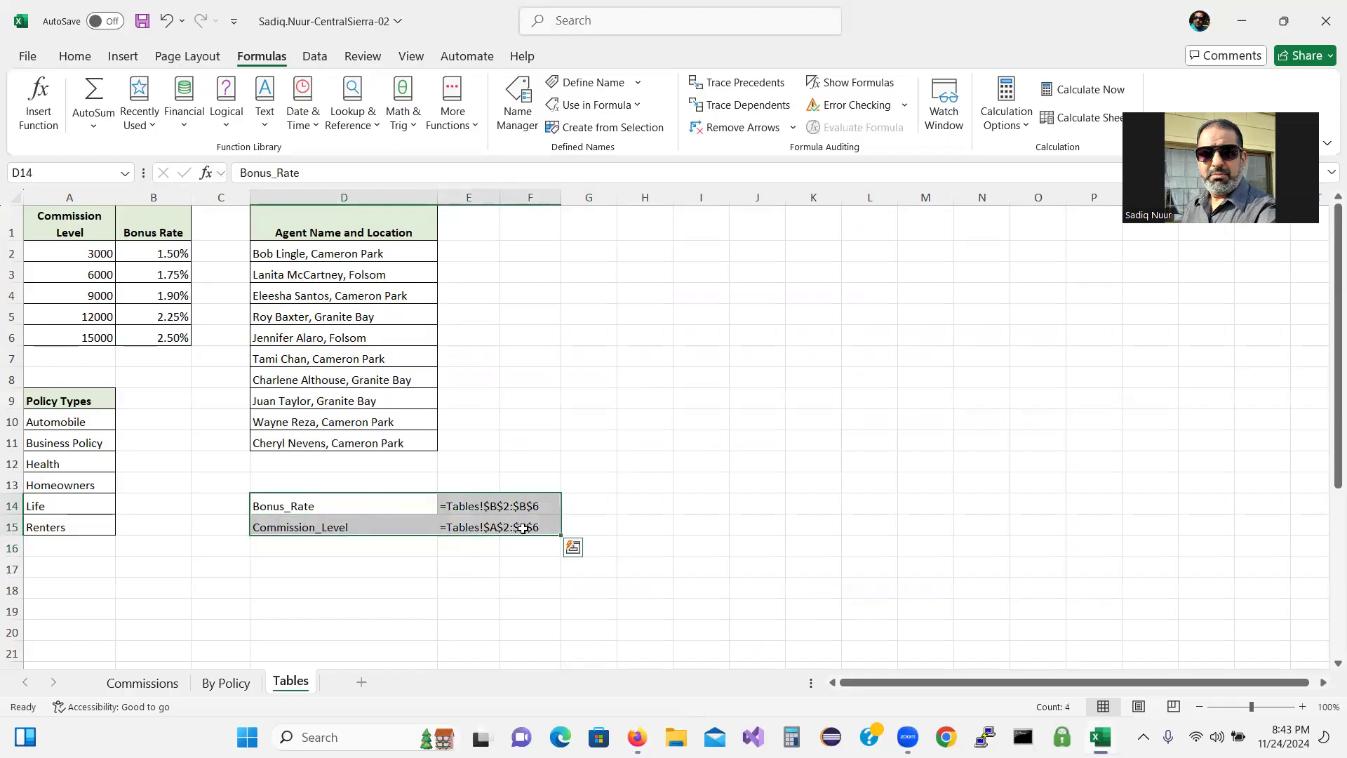
key("Delete")
Paste the full list of range names starting at cell D13 on the Tables sheet.
left_click(269, 485)
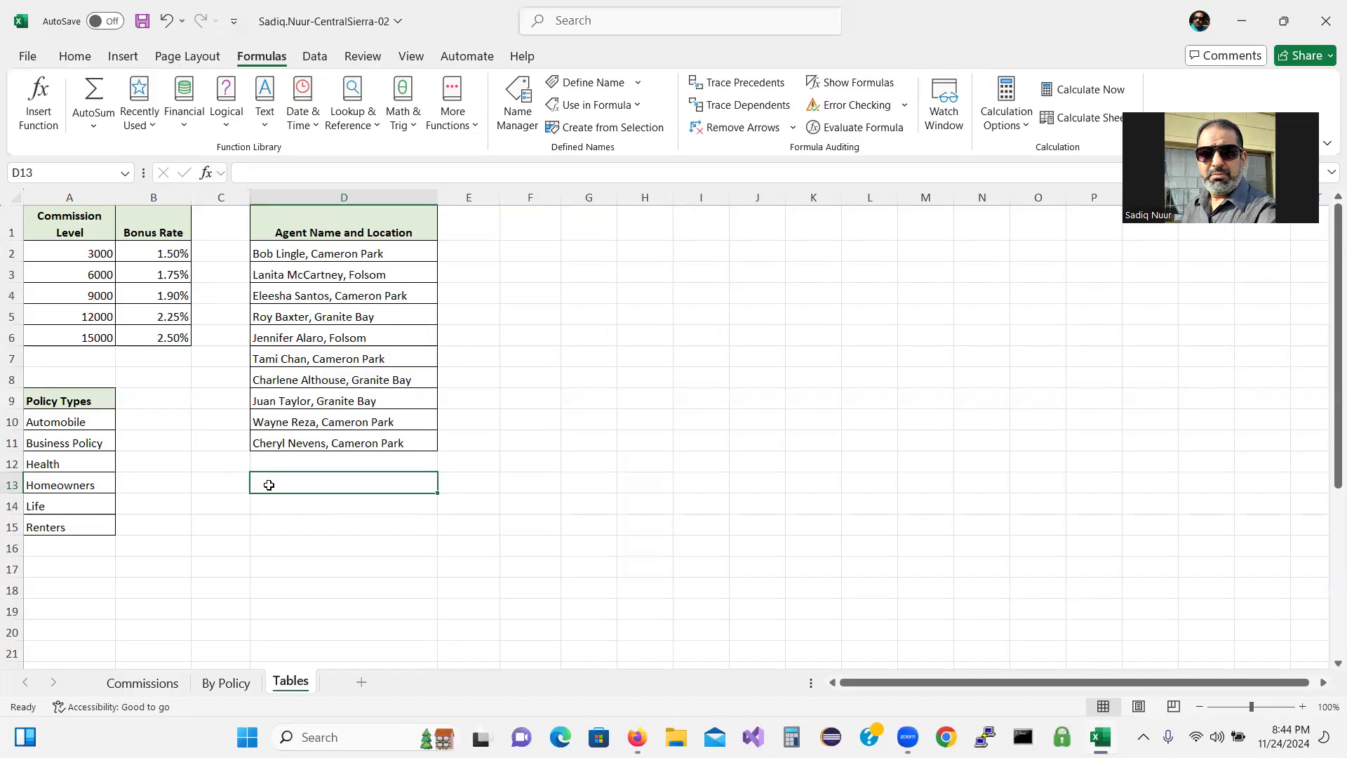
key("F3")
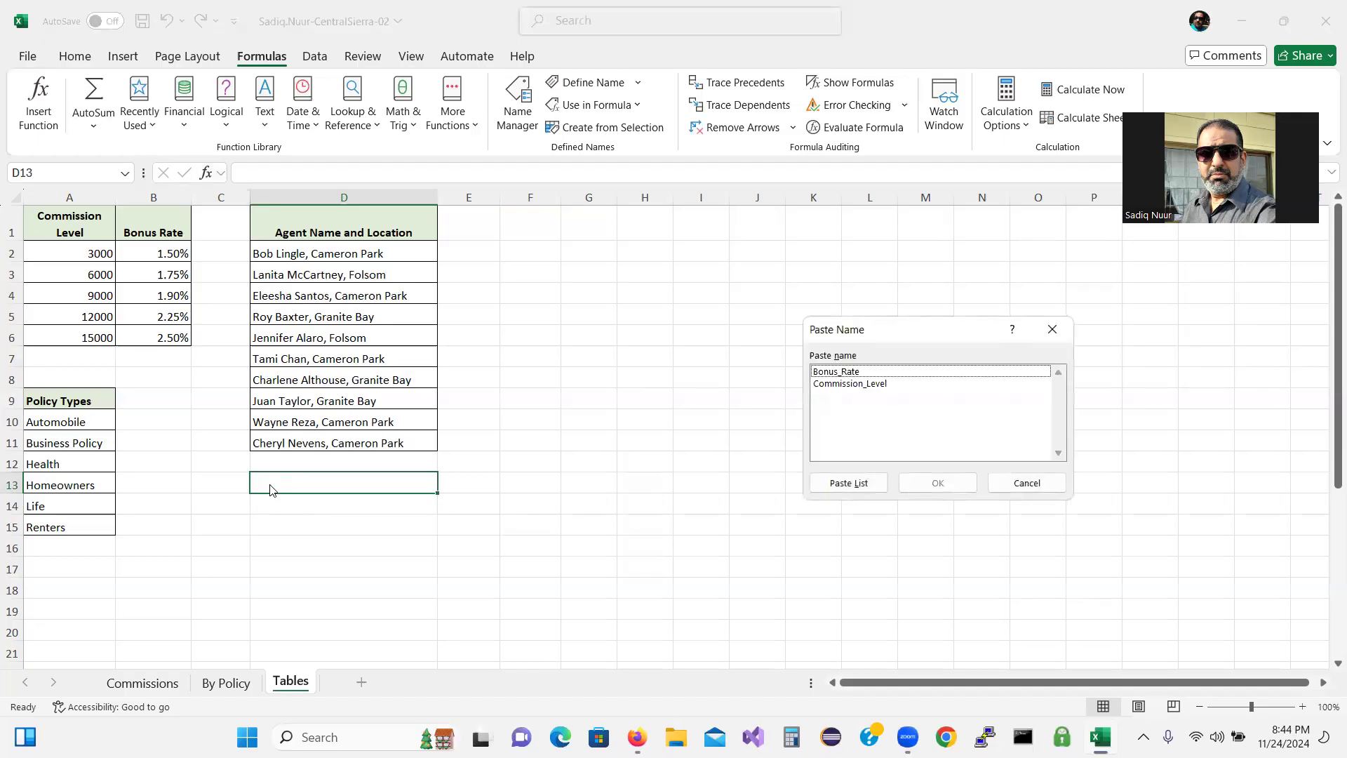
left_click(847, 483)
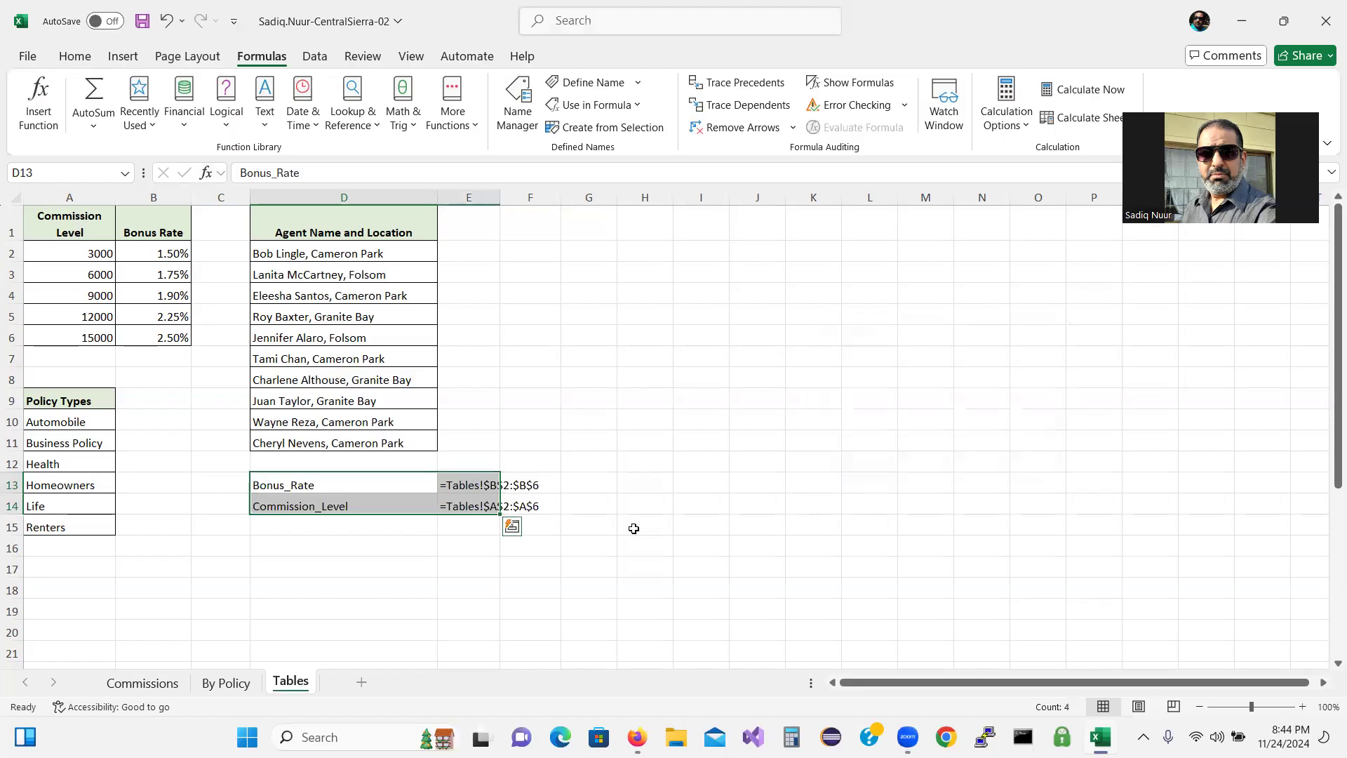
left_click(445, 651)
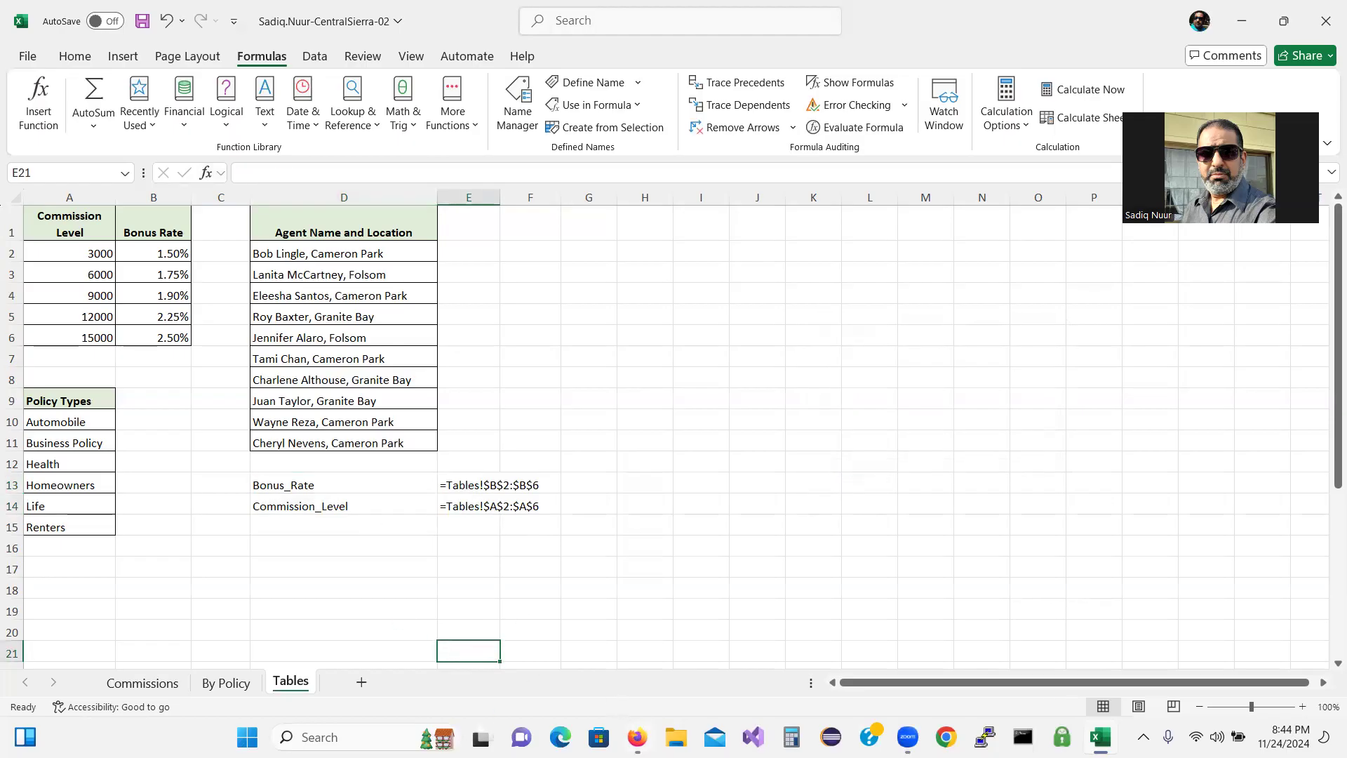
Check off instruction 14 in SIMnet and move the active cell to A1 on the workbook's Tables sheet.
left_click(636, 736)
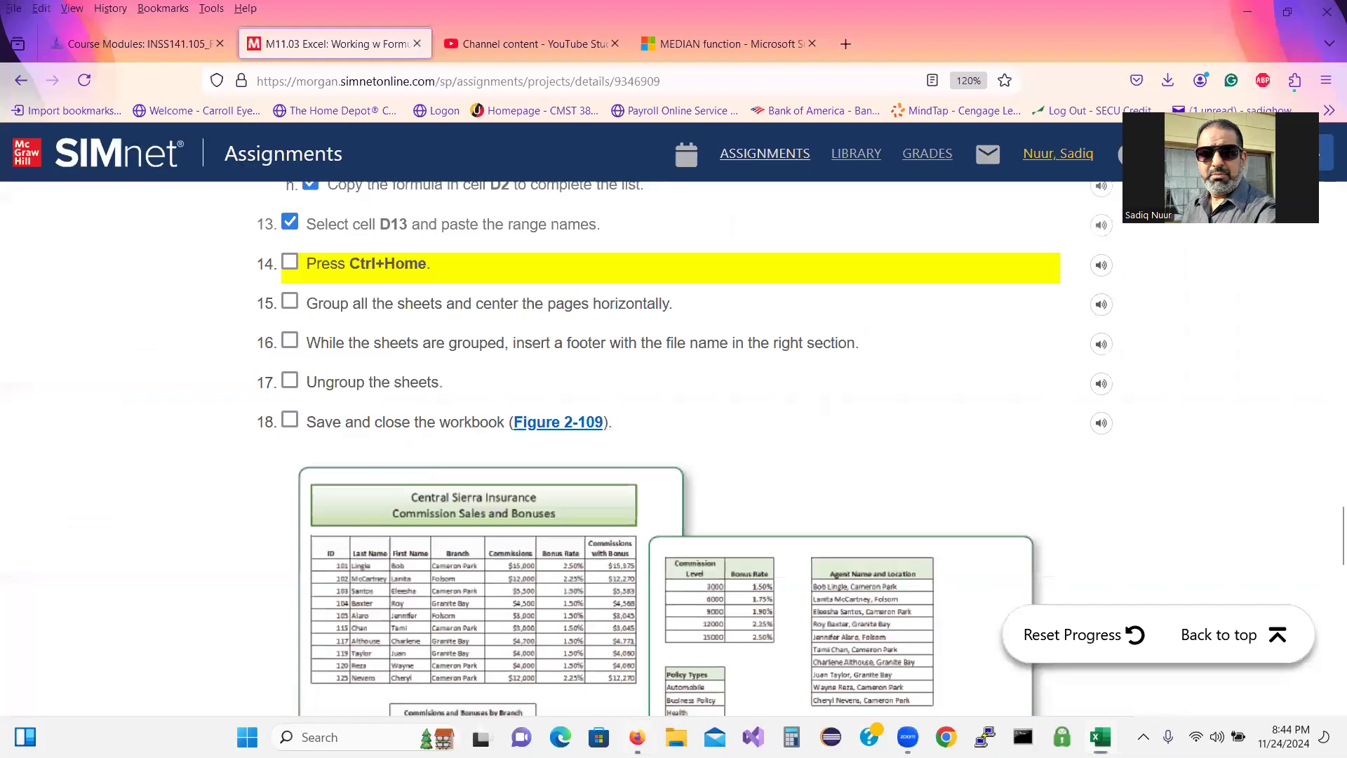
left_click(291, 262)
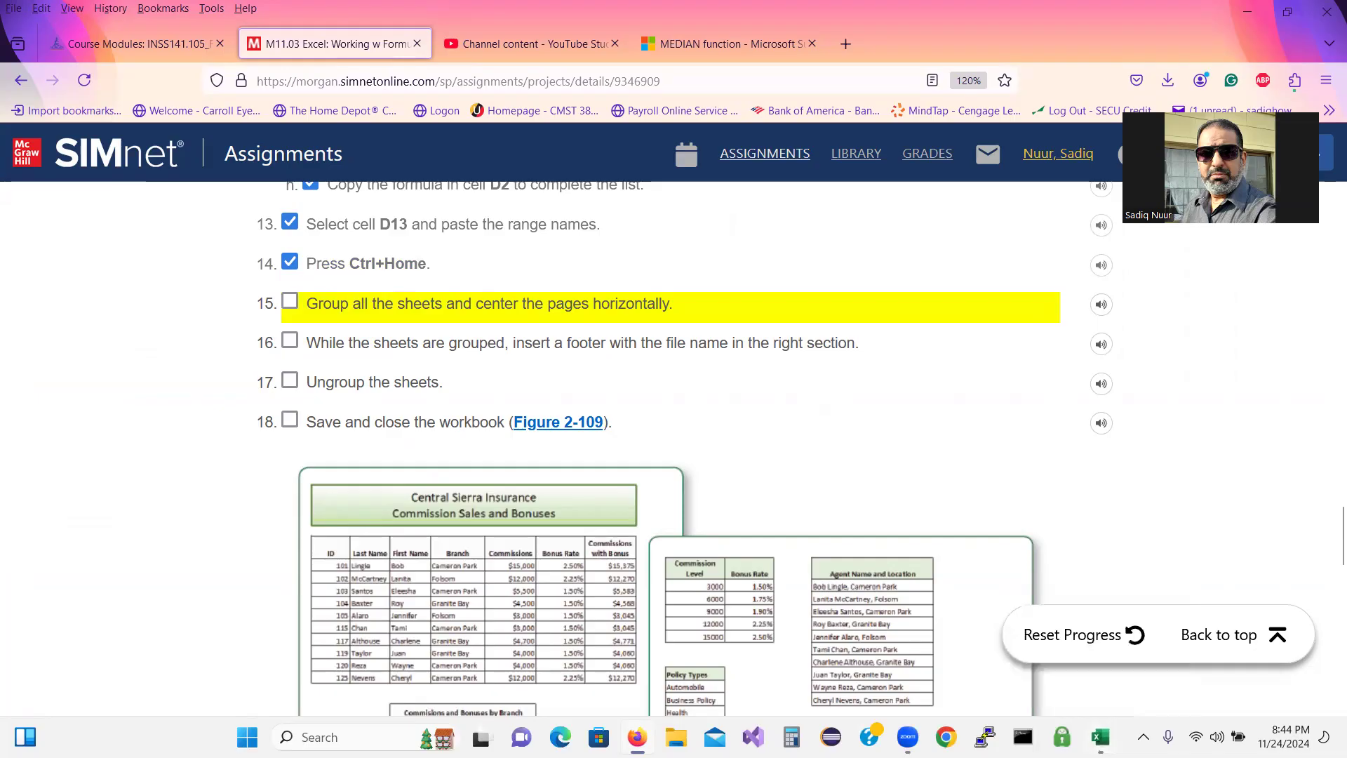
left_click(1100, 736)
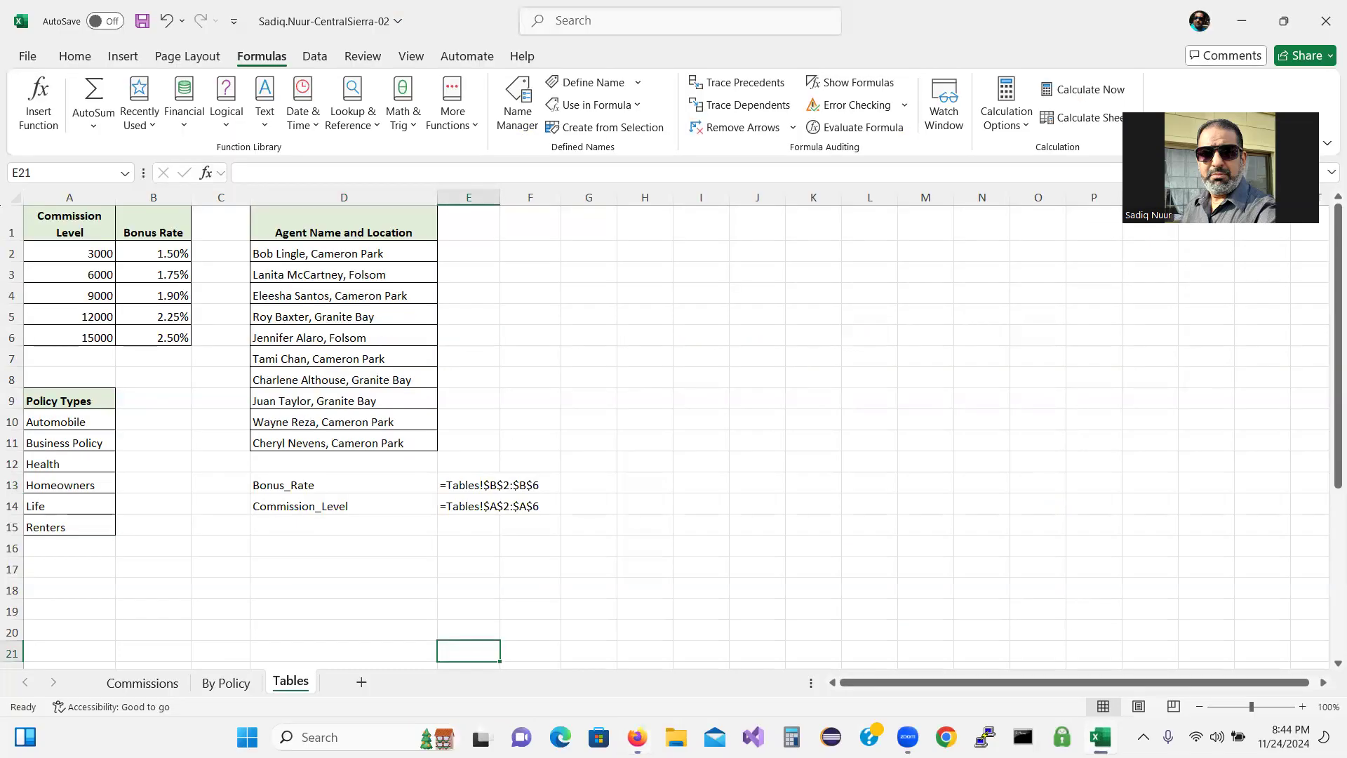
key("ctrl+Home")
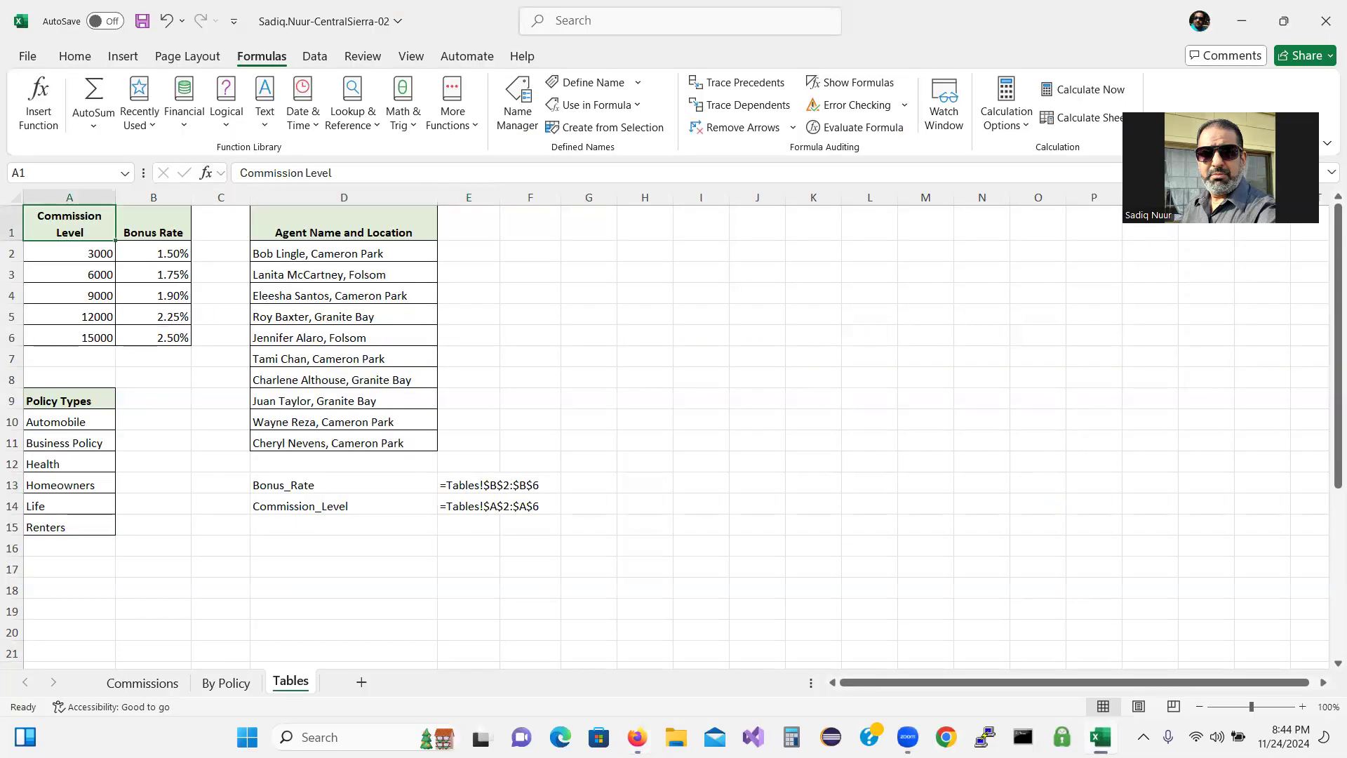
Check off instruction 15 about grouping and horizontally centering the sheets in SIMnet, and switch back to the Excel workbook.
left_click(636, 737)
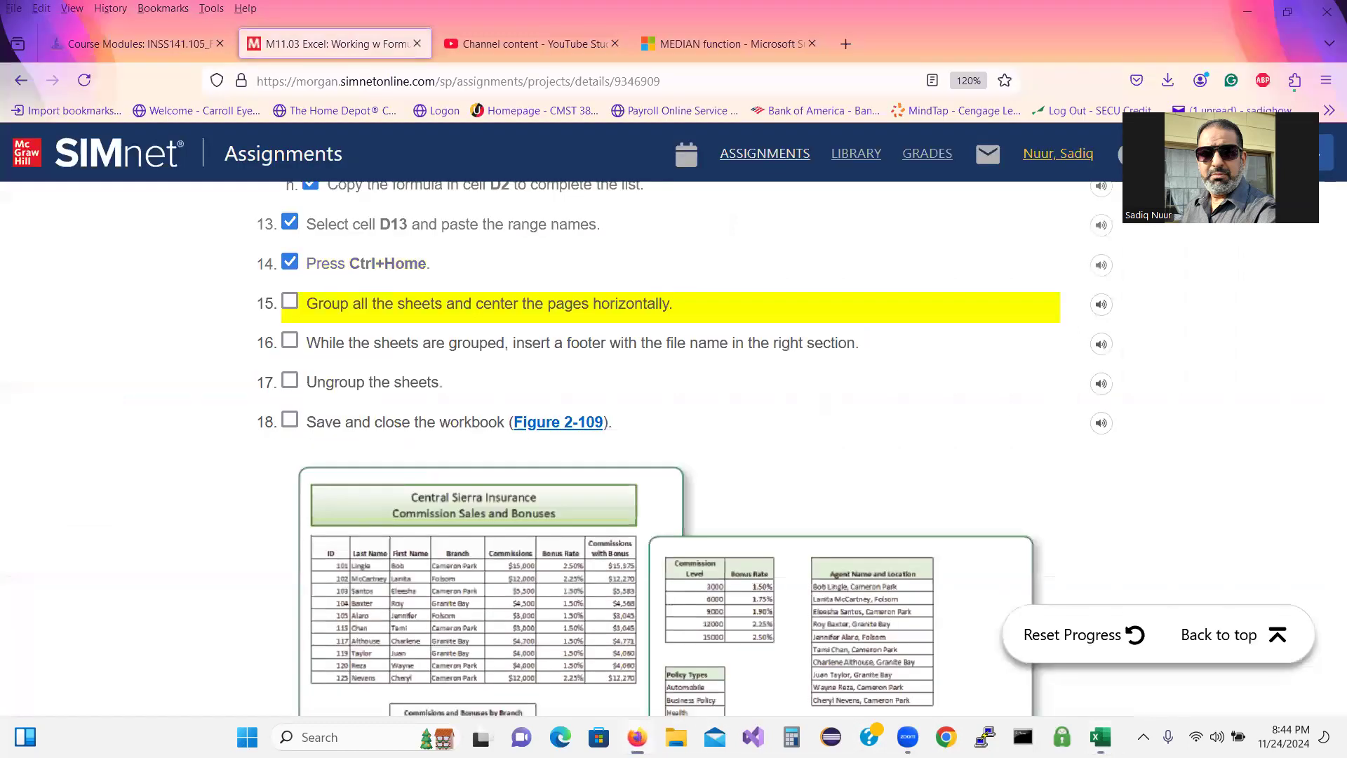
left_click(291, 302)
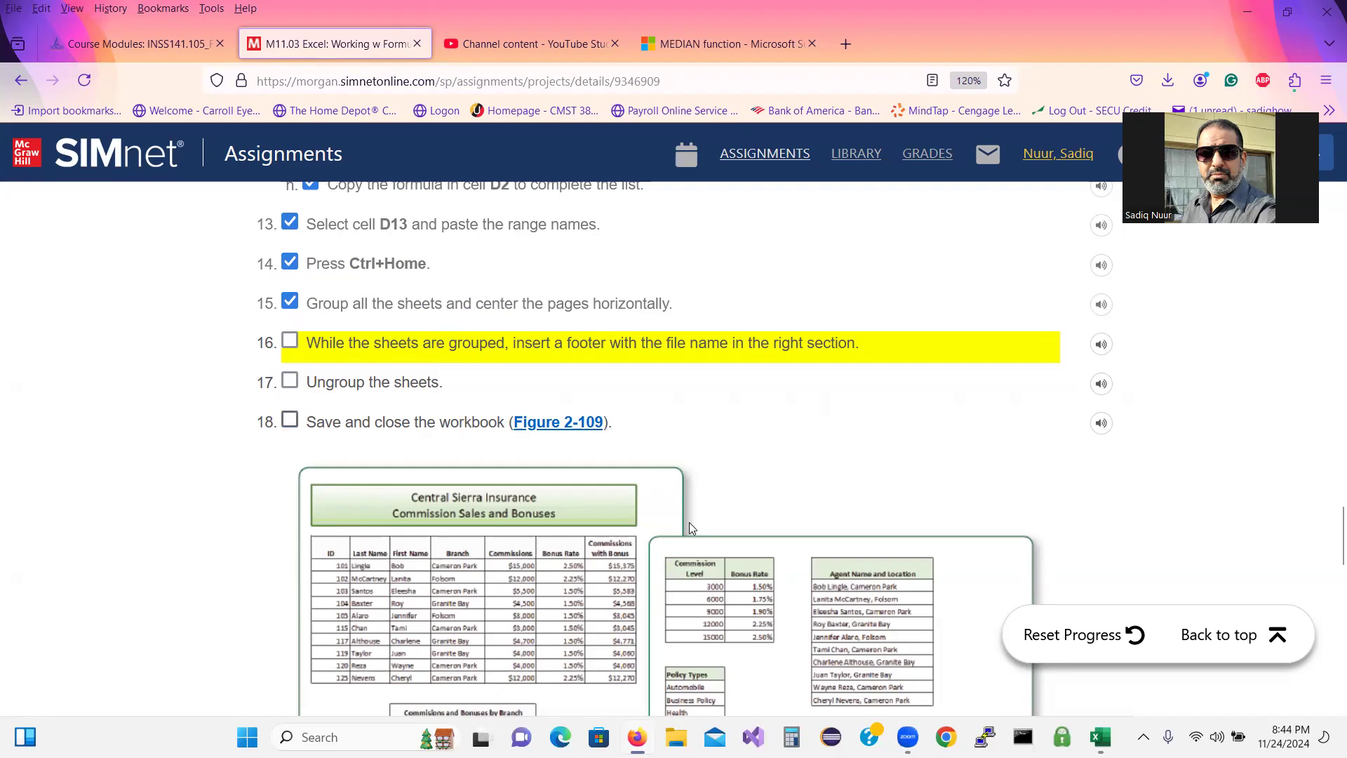
mouse_move(637, 736)
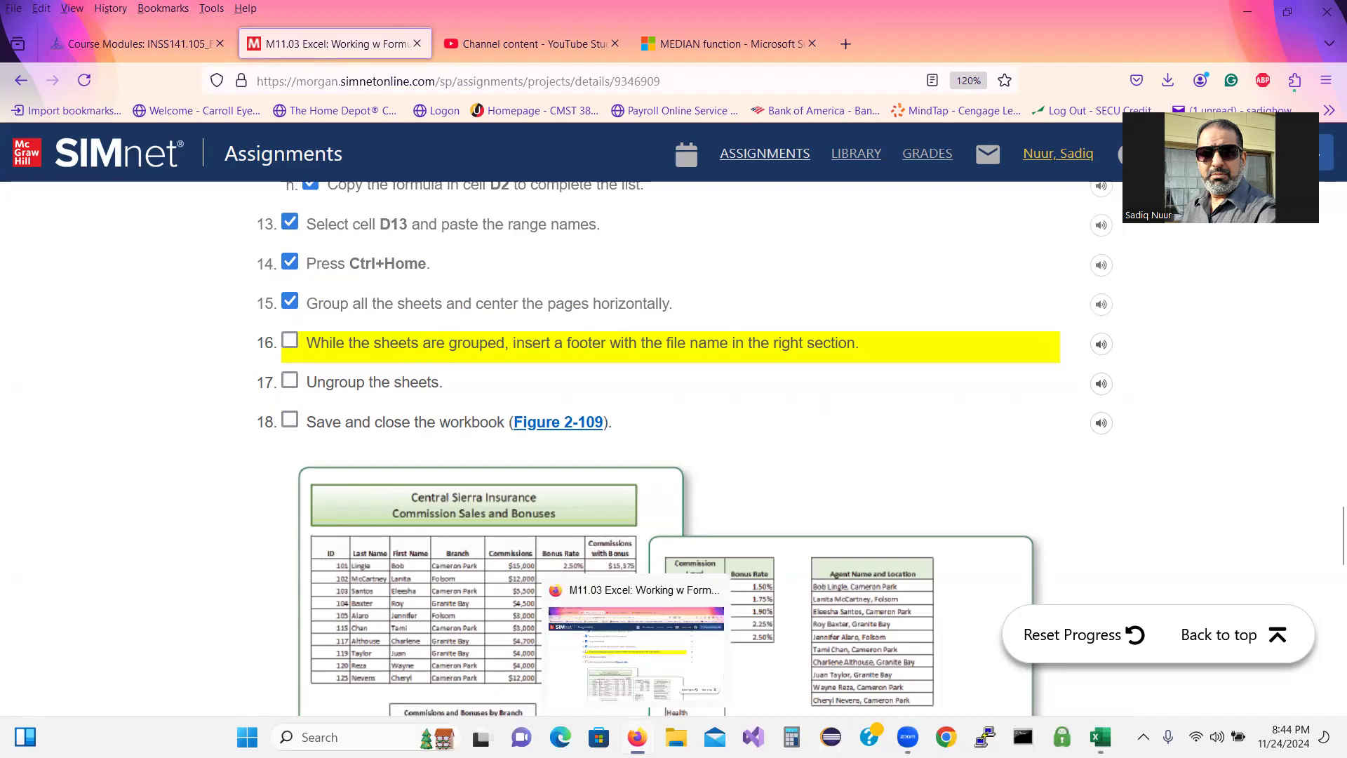
left_click(1101, 736)
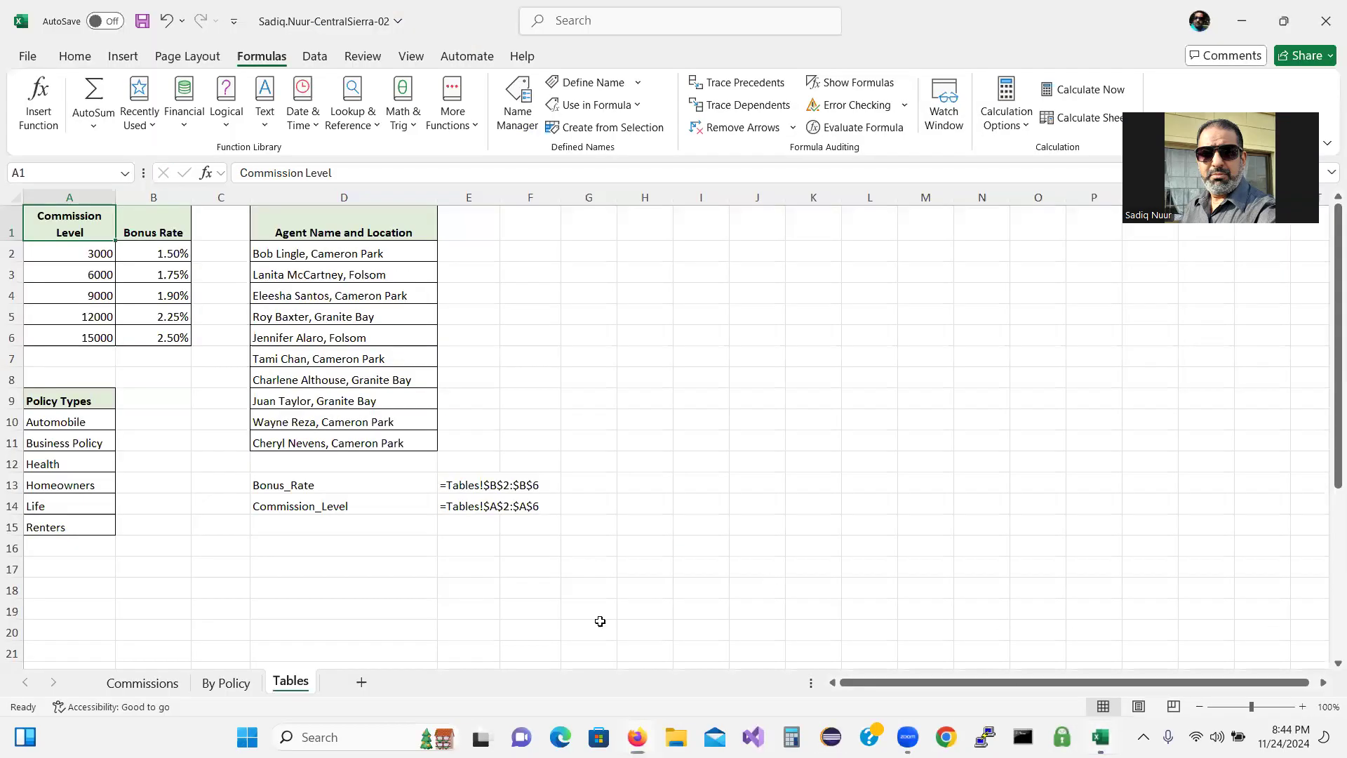
Group the Commissions, By Policy and Tables sheets.
left_click(141, 683)
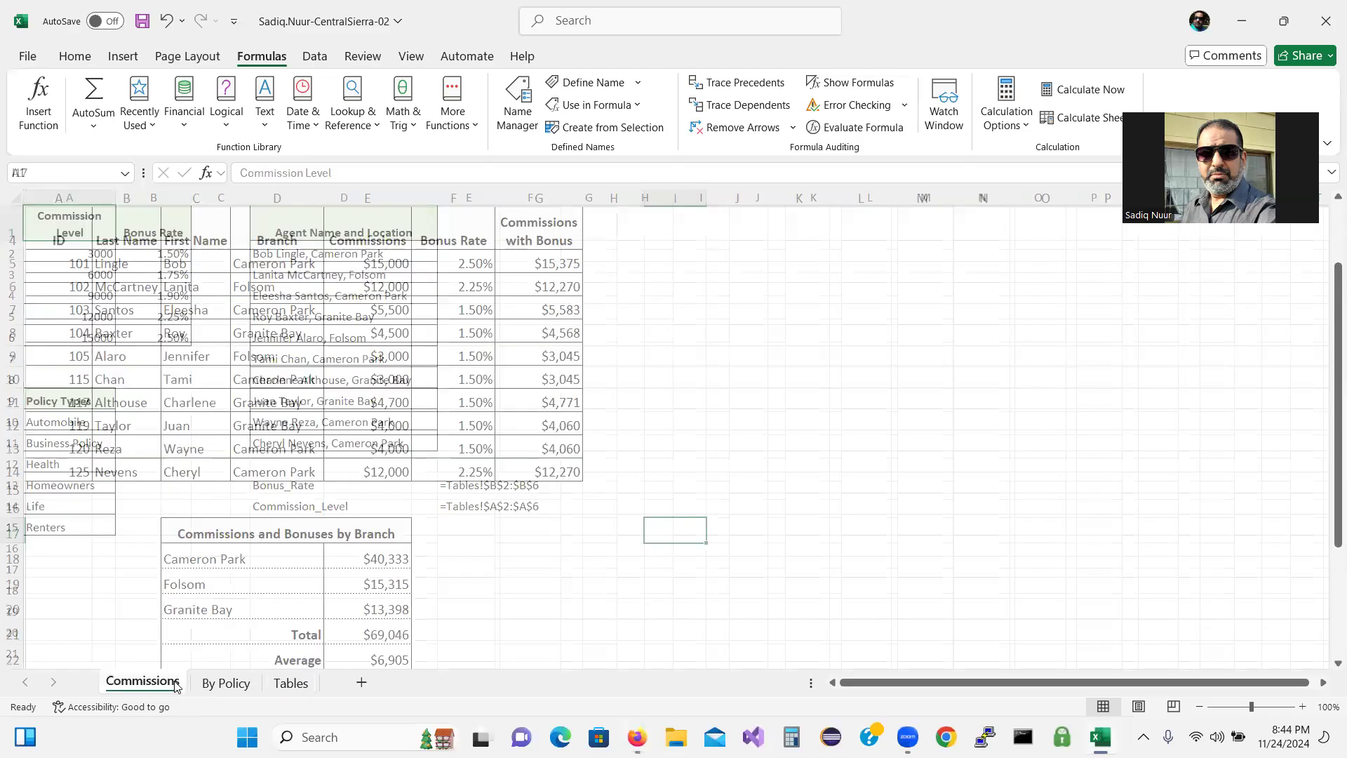
left_click(226, 684, "ctrl")
left_click(285, 690, "ctrl")
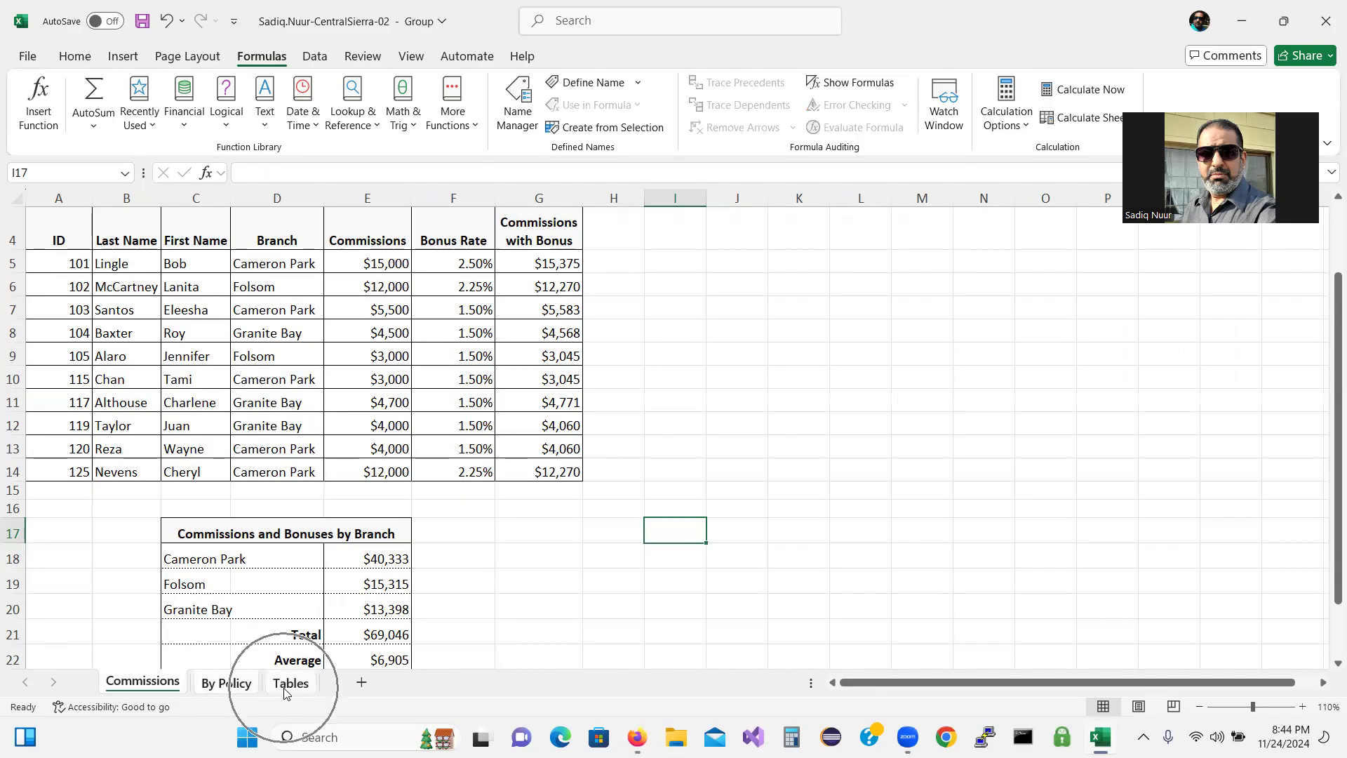
left_click(418, 34)
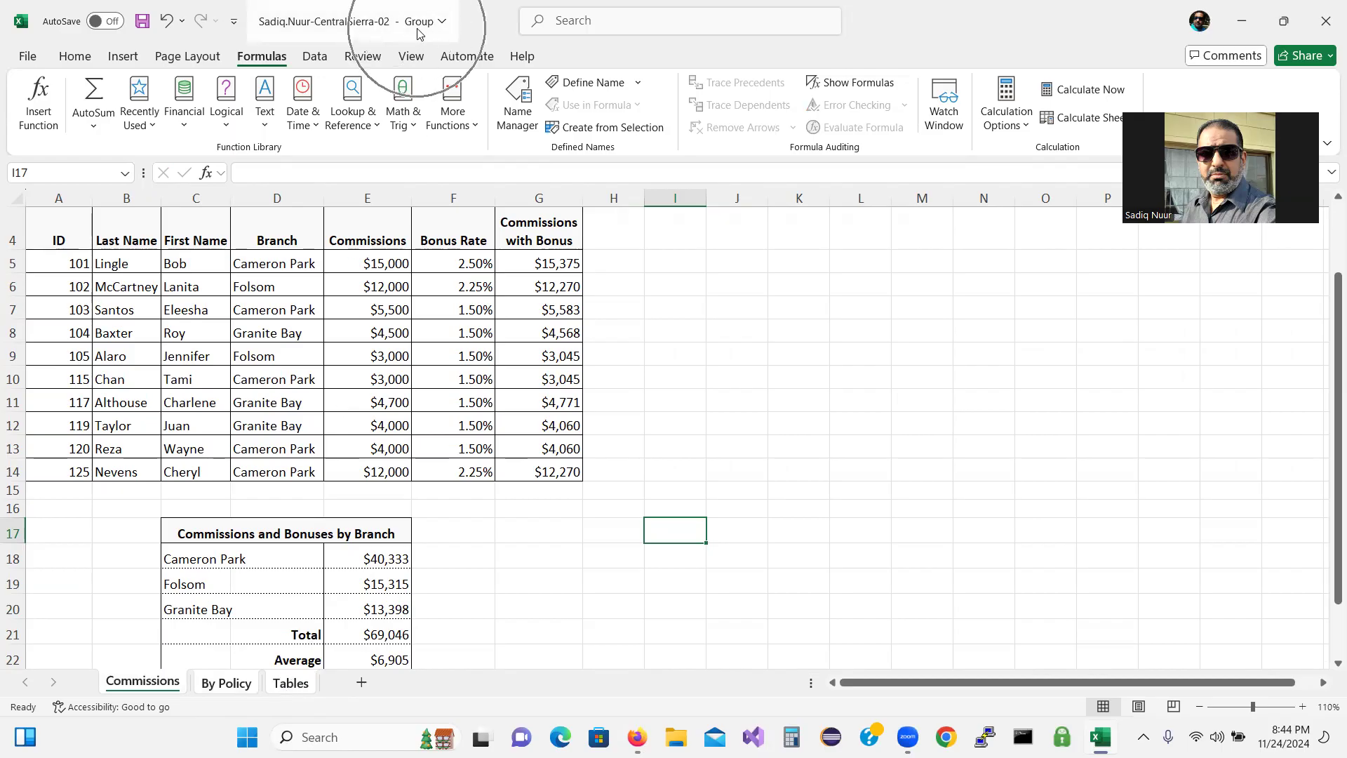
left_click(418, 34)
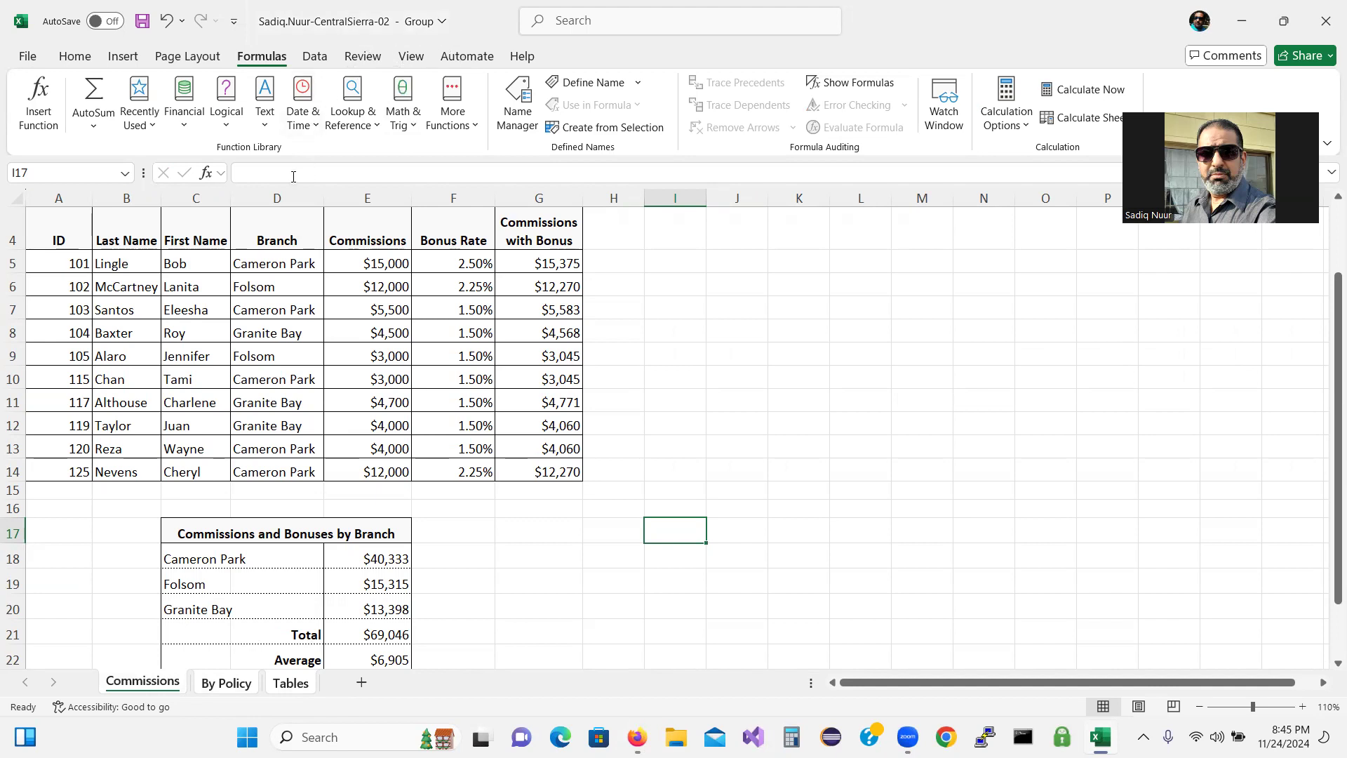
Center the pages of the grouped sheets horizontally in Page Setup.
left_click(180, 57)
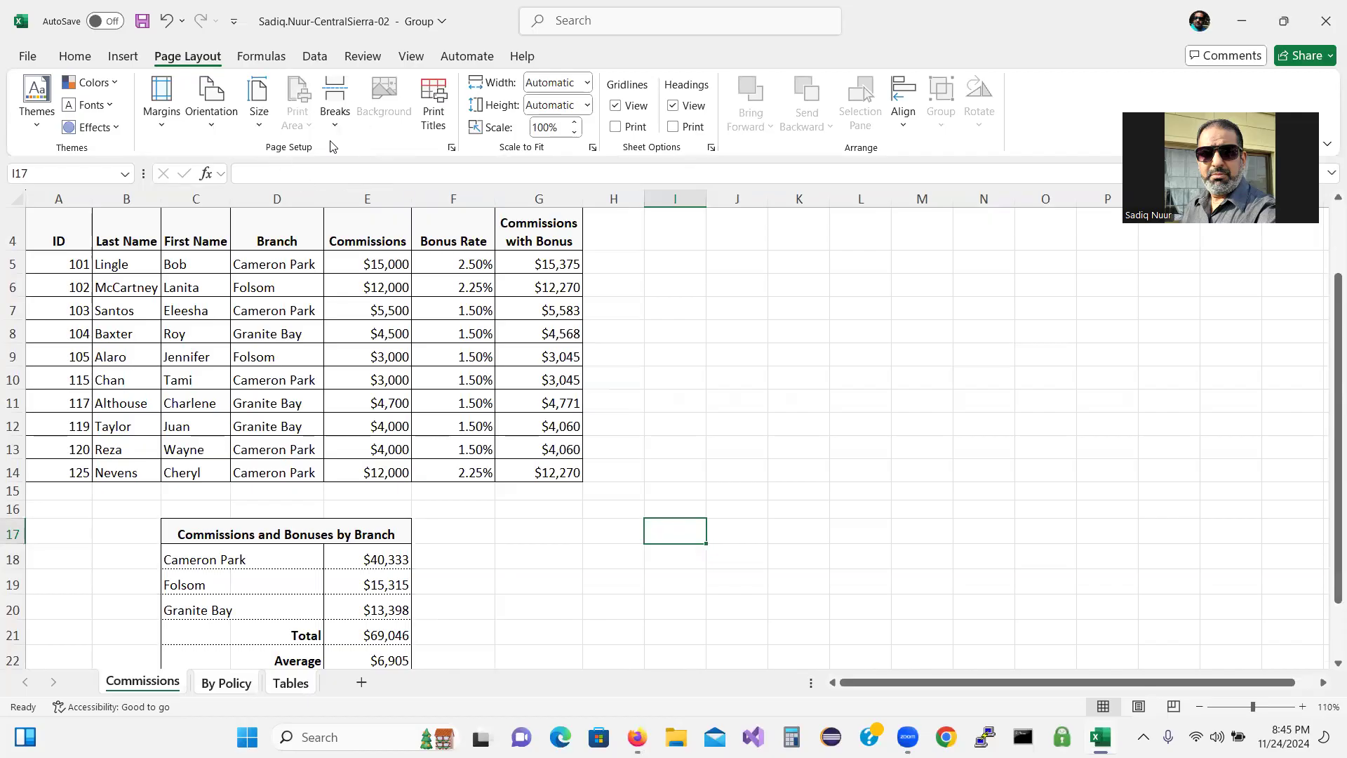
left_click(452, 148)
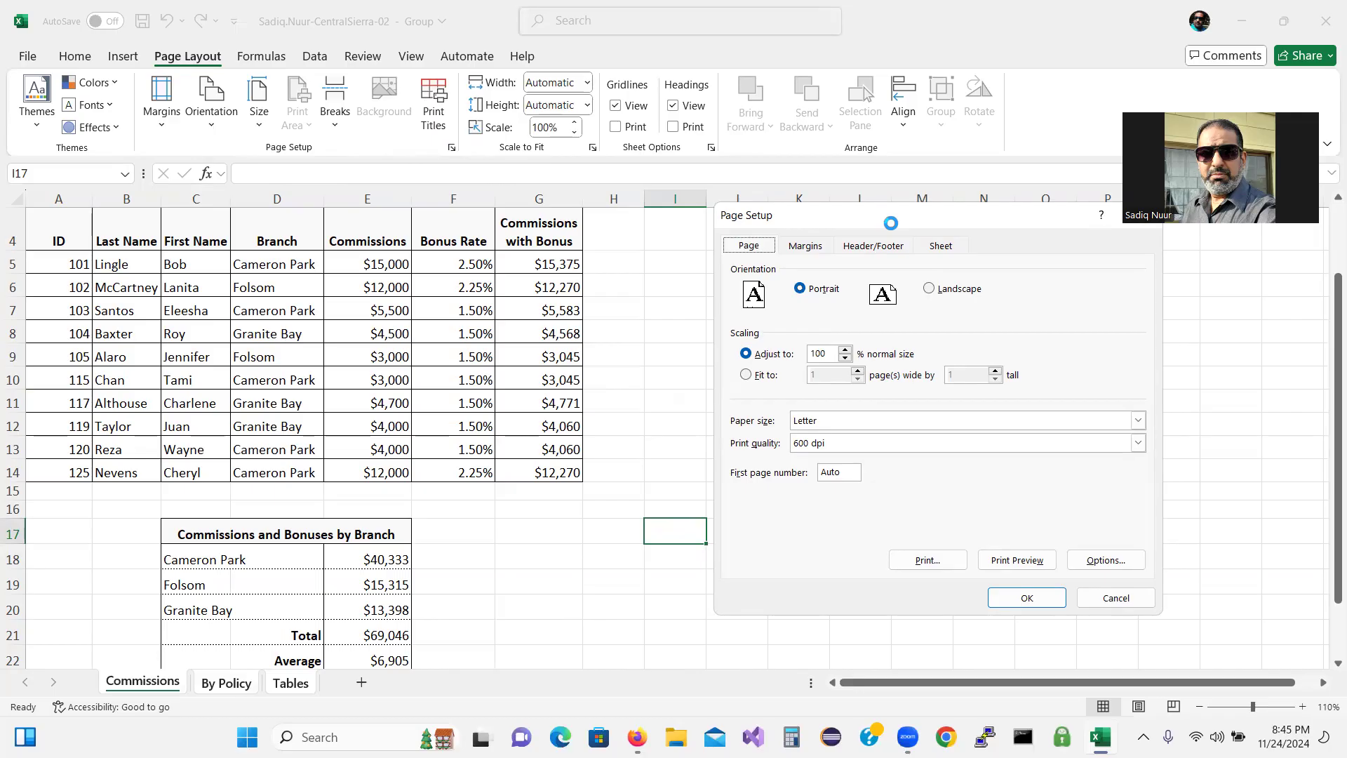
left_click_drag(890, 223, 804, 228)
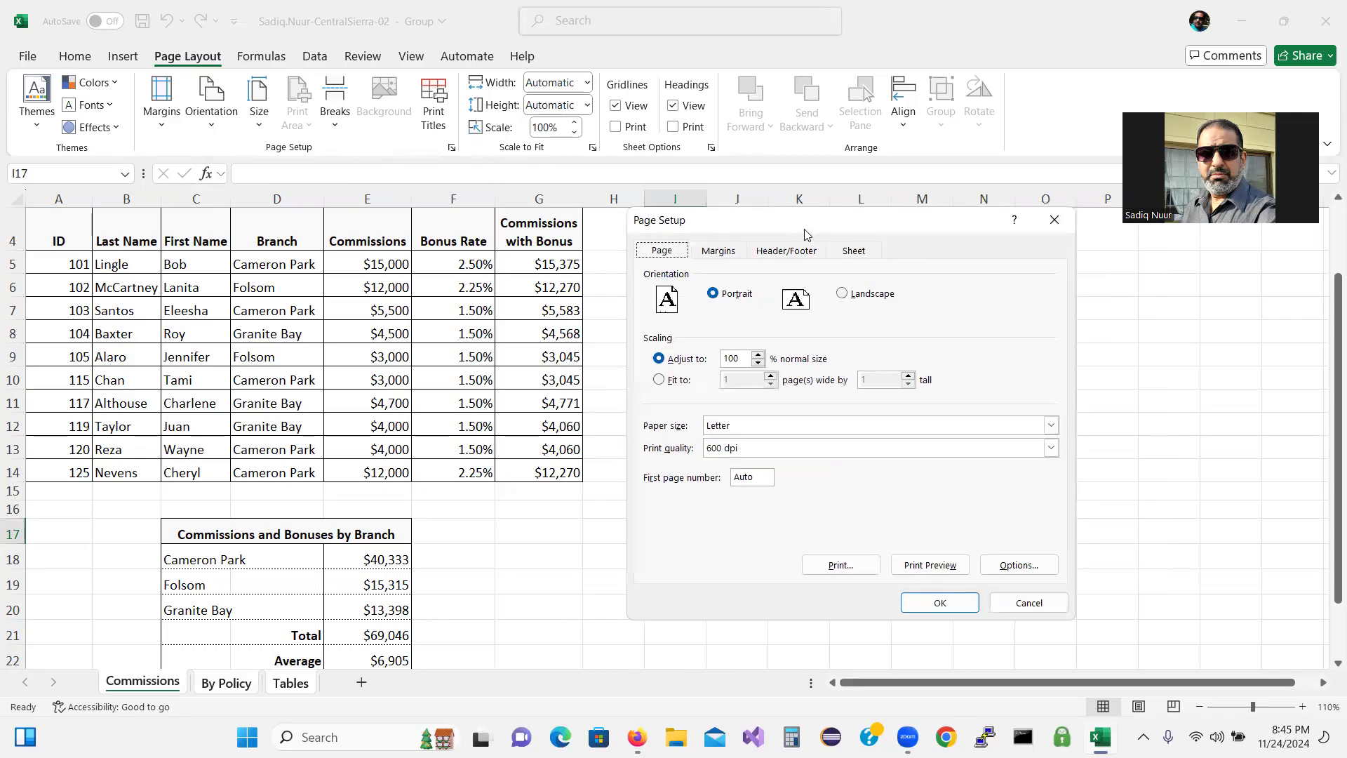
left_click(718, 253)
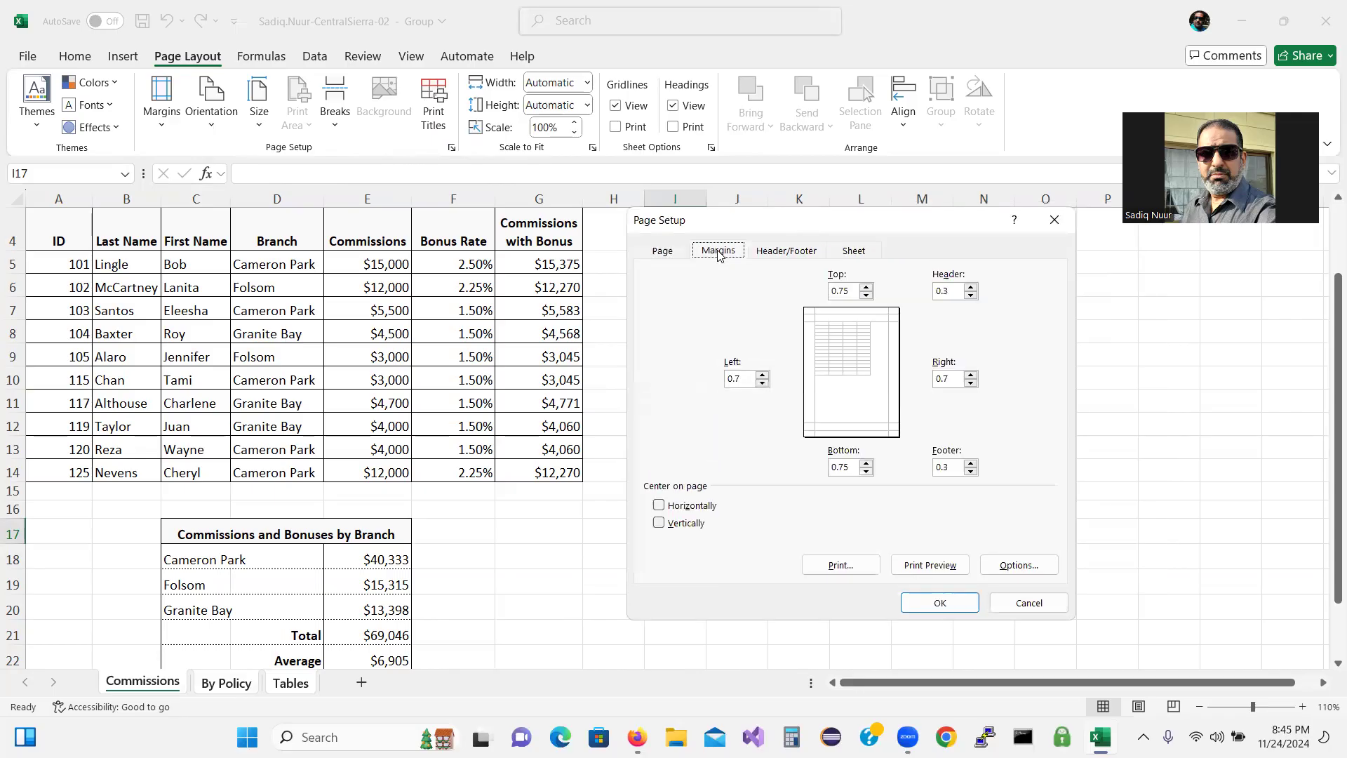
left_click(658, 505)
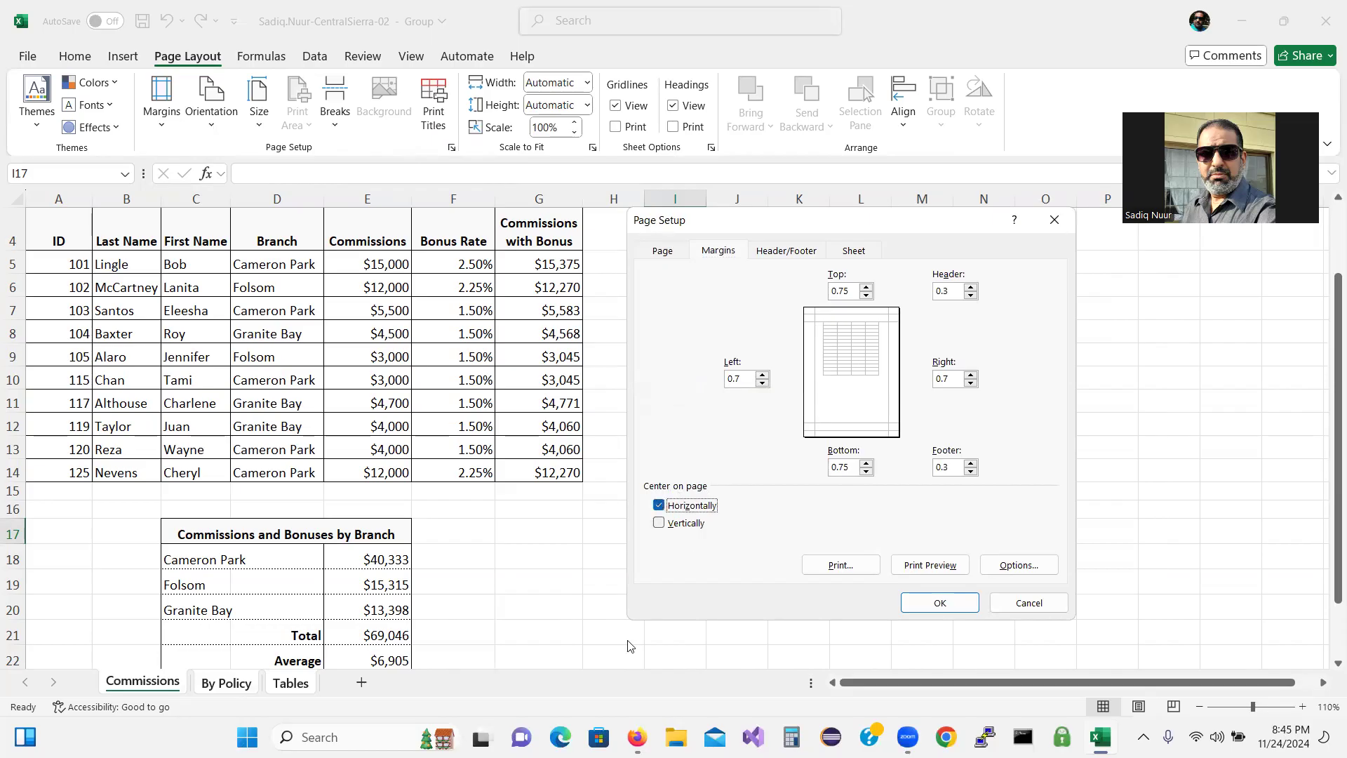
left_click(636, 736)
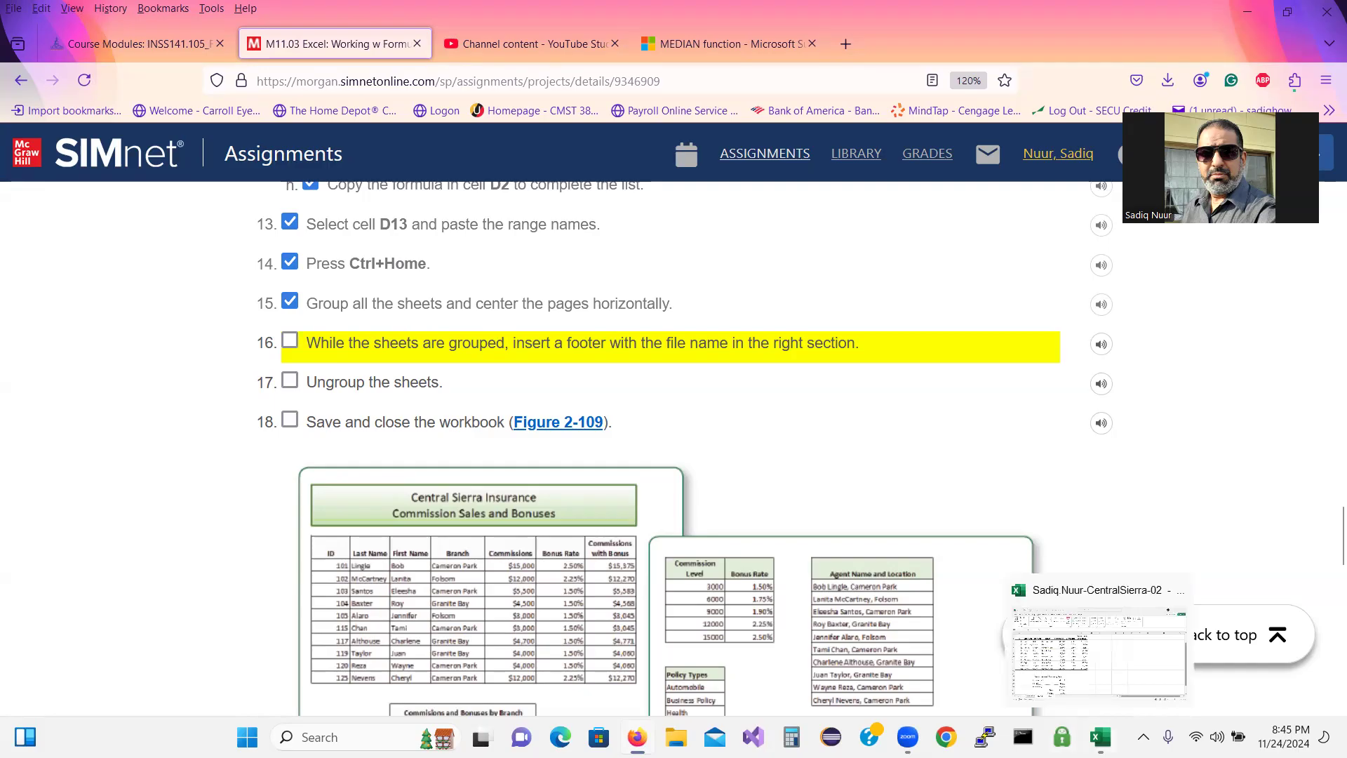
left_click(1099, 737)
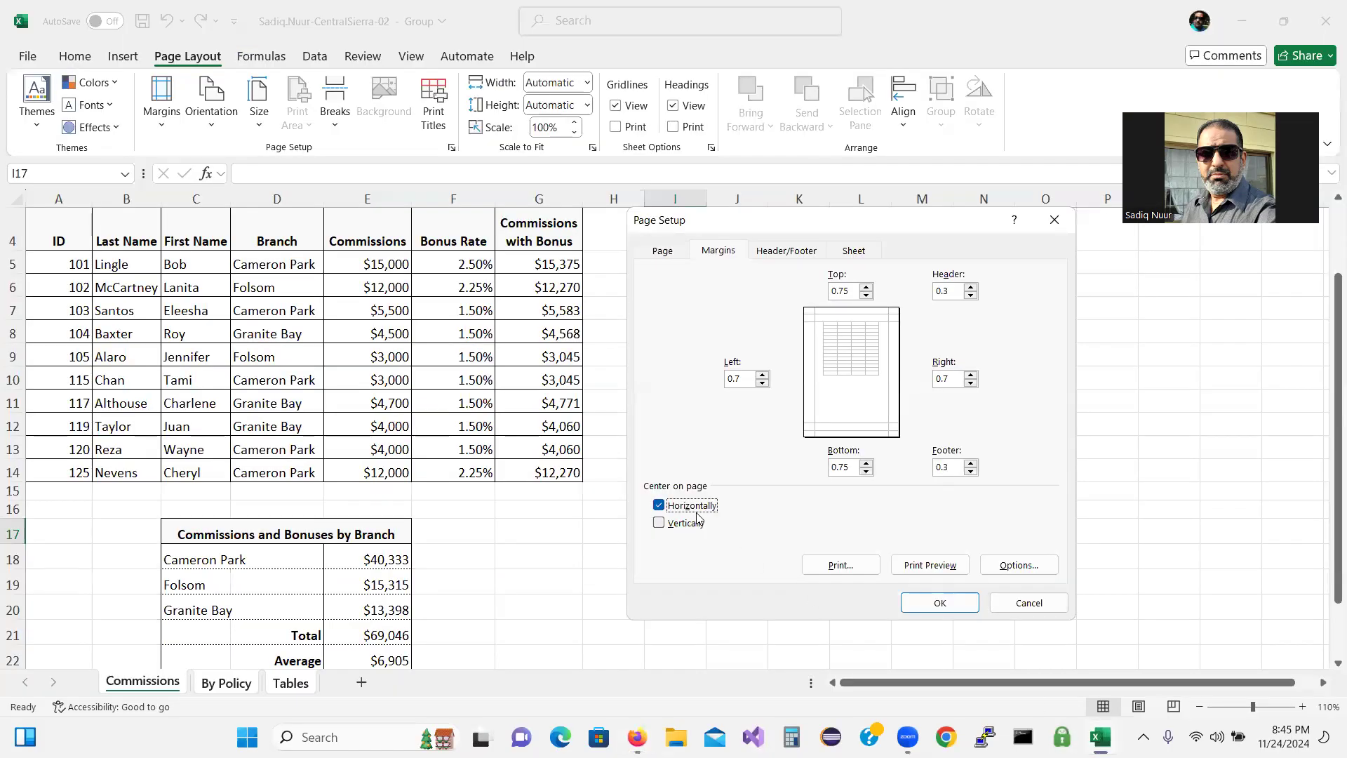
left_click(939, 603)
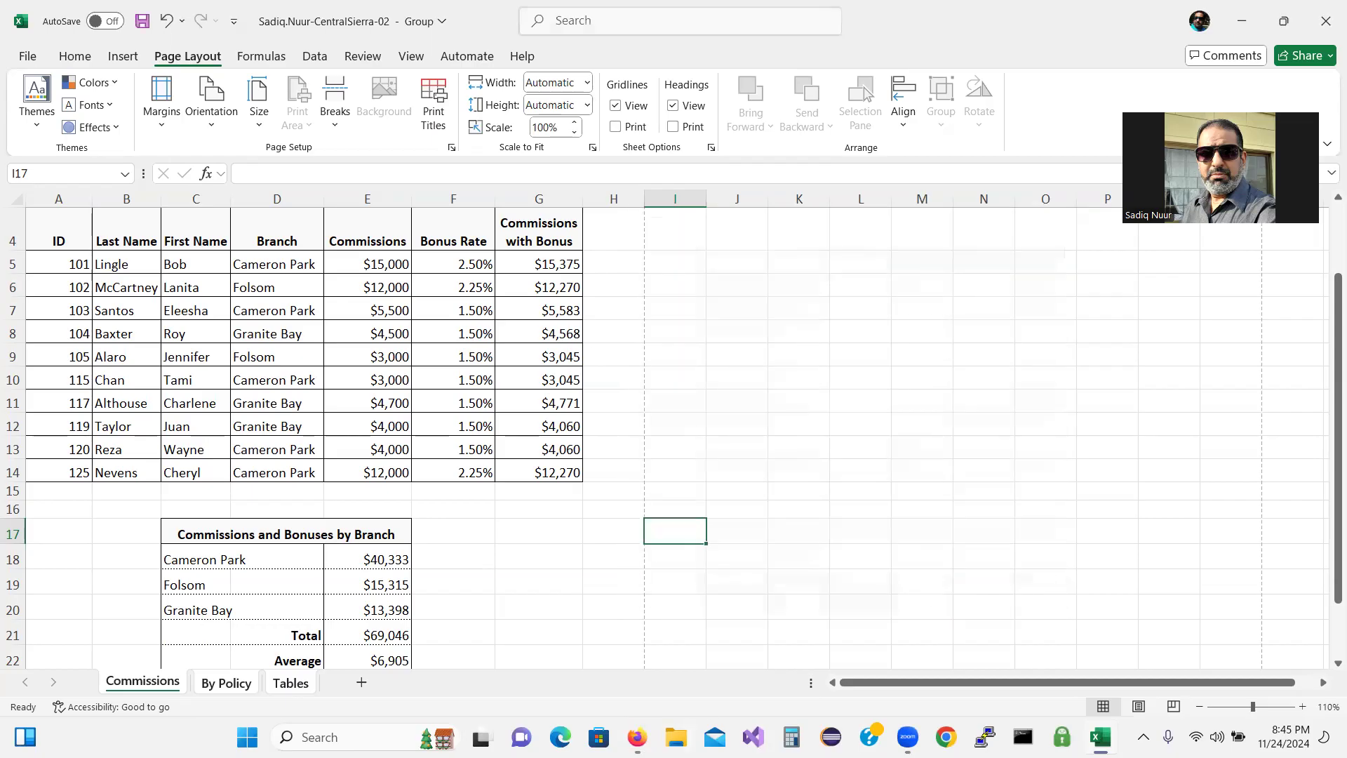
Review instruction 16 in SIMnet, return to the workbook, and open the right header section of the grouped sheets for editing.
key("alt+Tab")
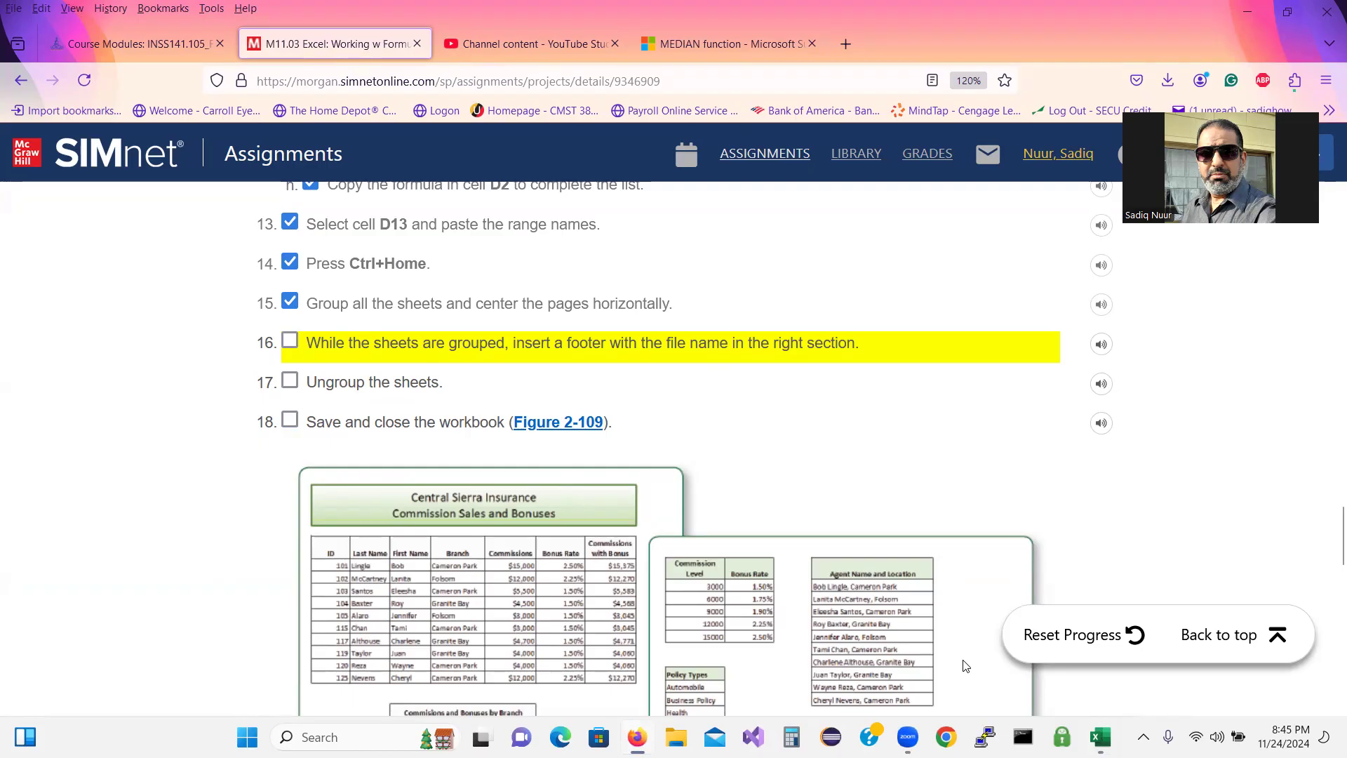
left_click(1100, 737)
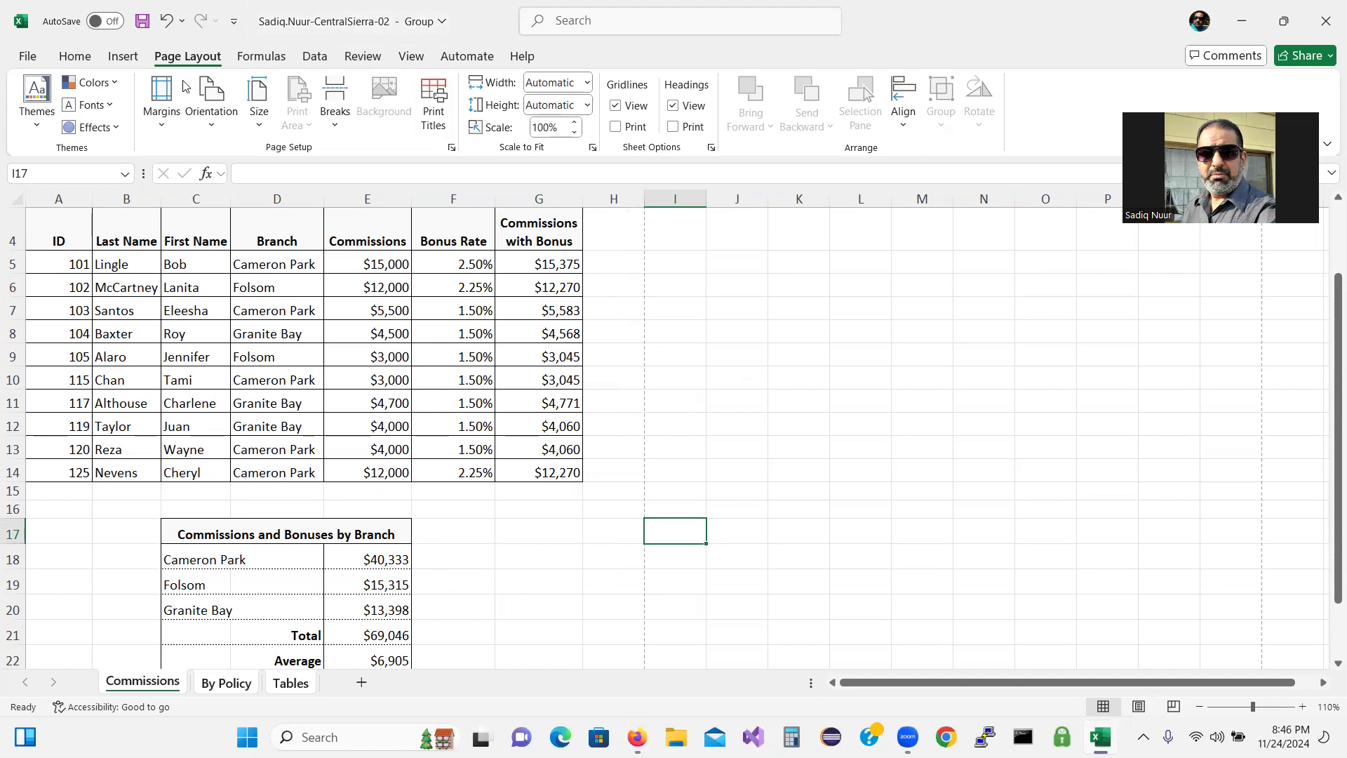
left_click(122, 57)
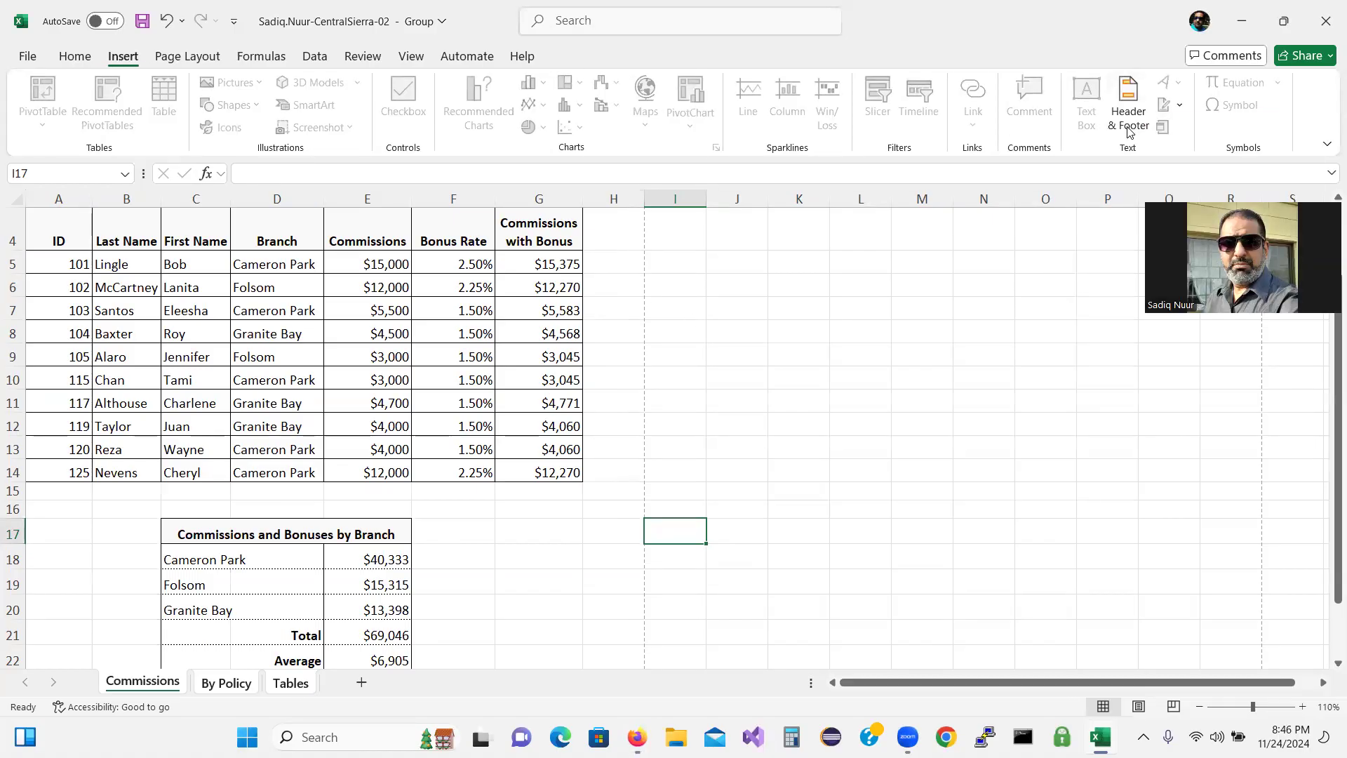
key("ctrl")
key("ctrl")
key("ctrl")
key("ctrl")
left_click(1125, 107)
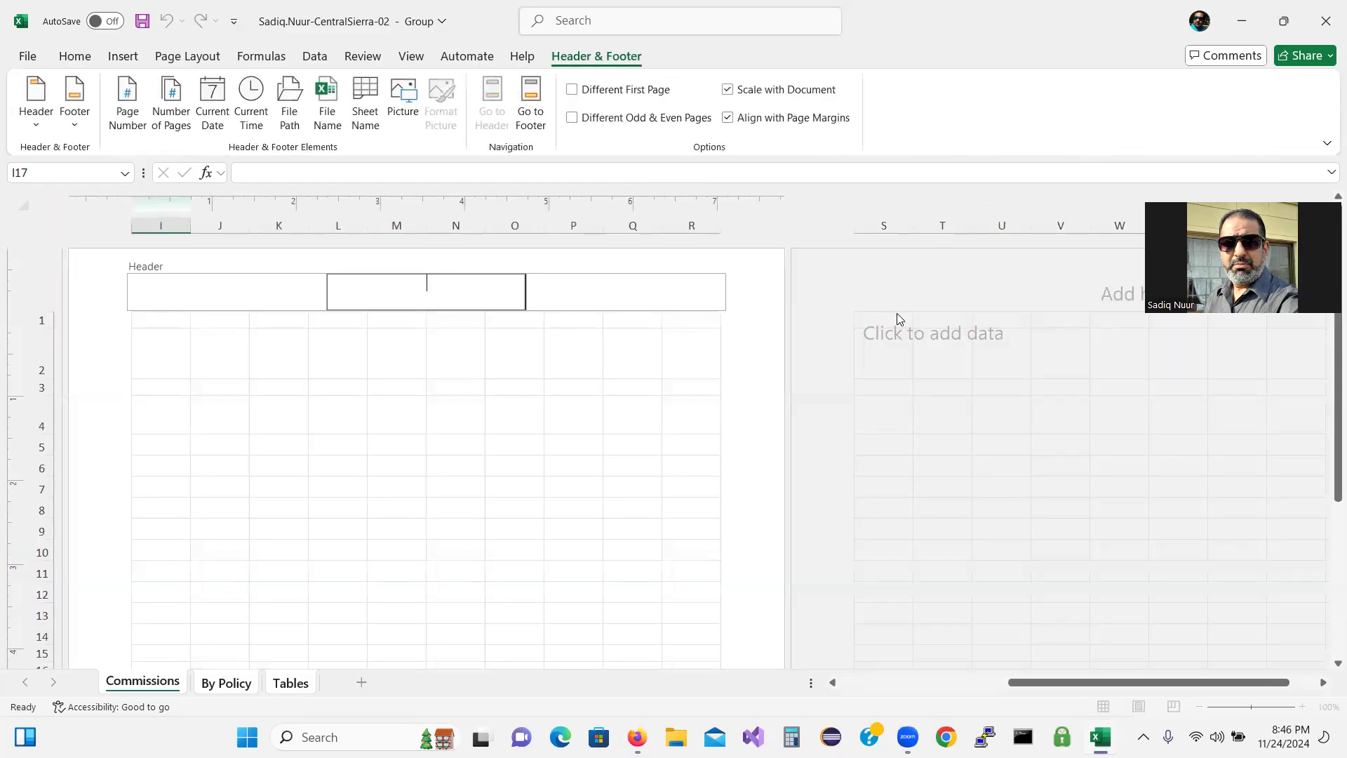
left_click(621, 297)
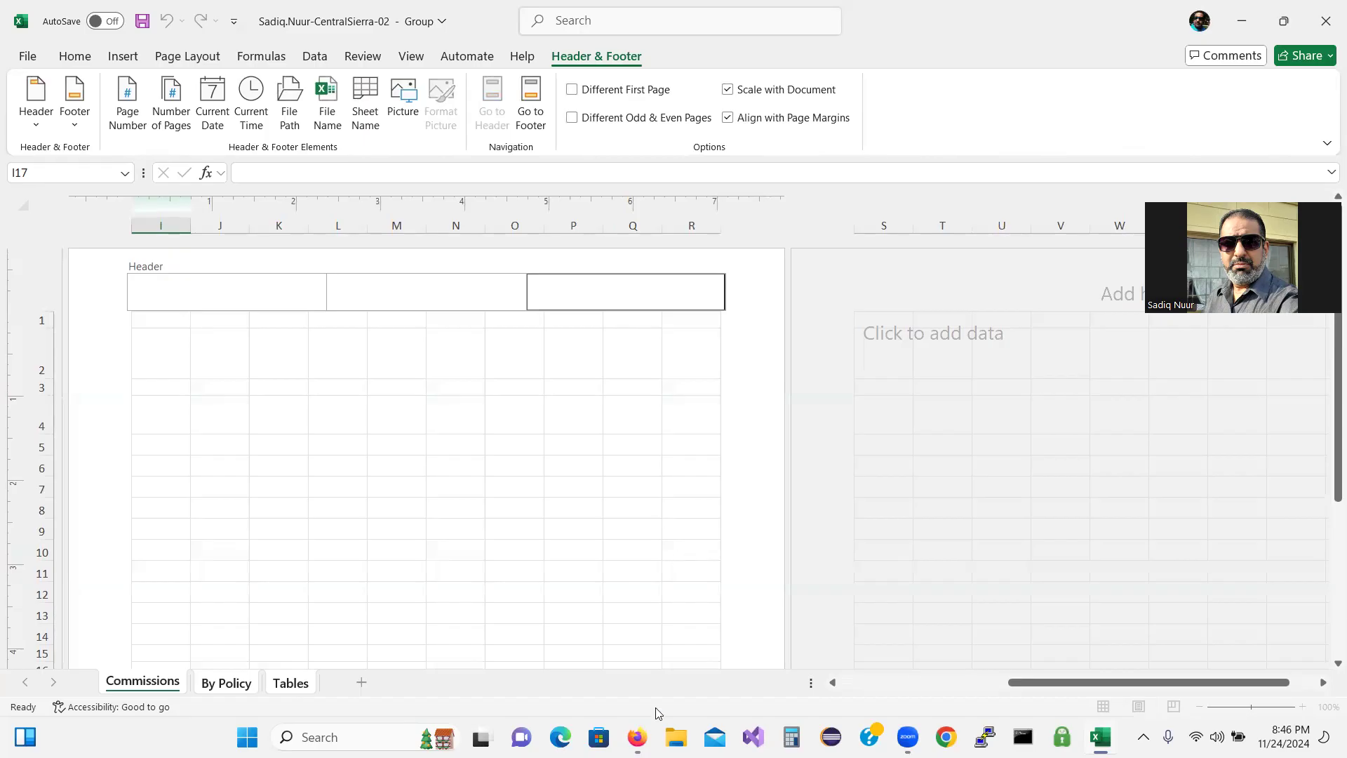
Recheck instruction 16 in SIMnet and insert the file name element in the right header section of the grouped sheets.
key("alt+Tab")
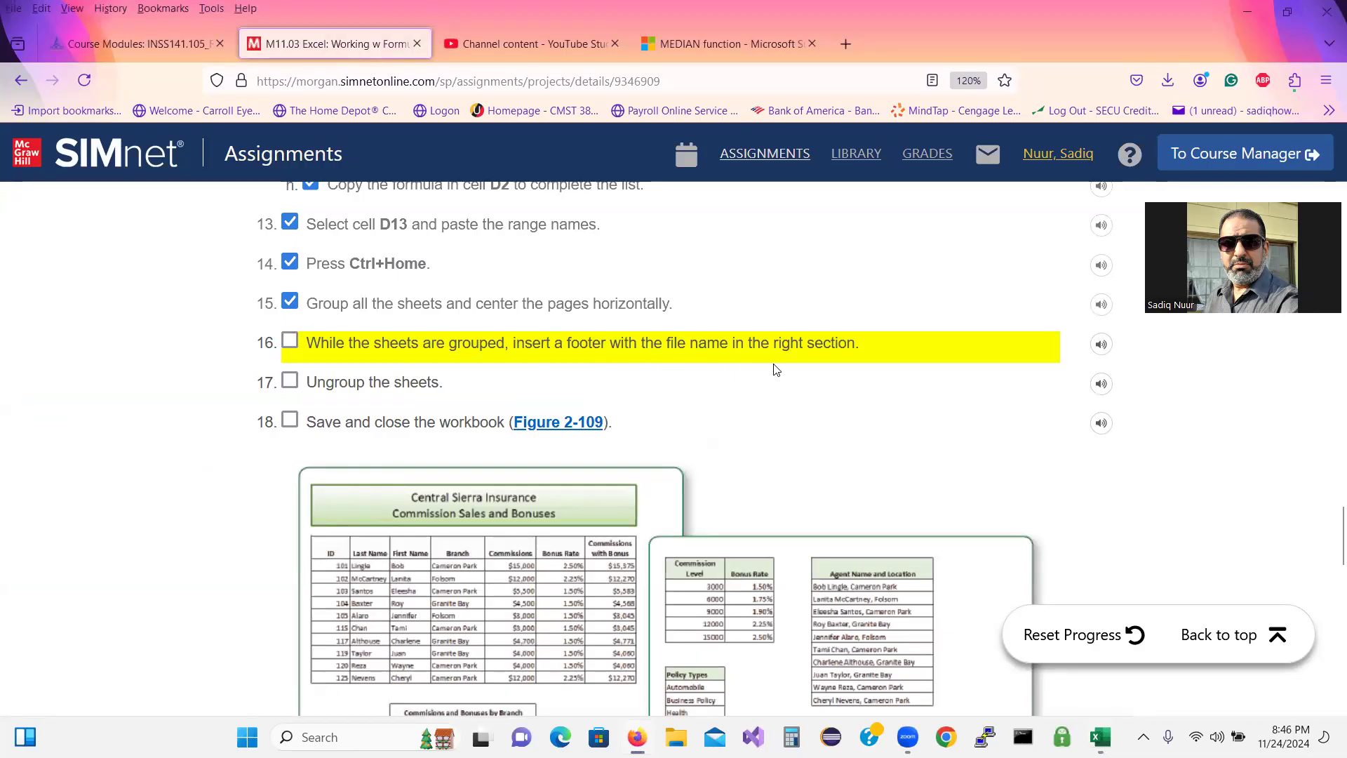
left_click(1090, 733)
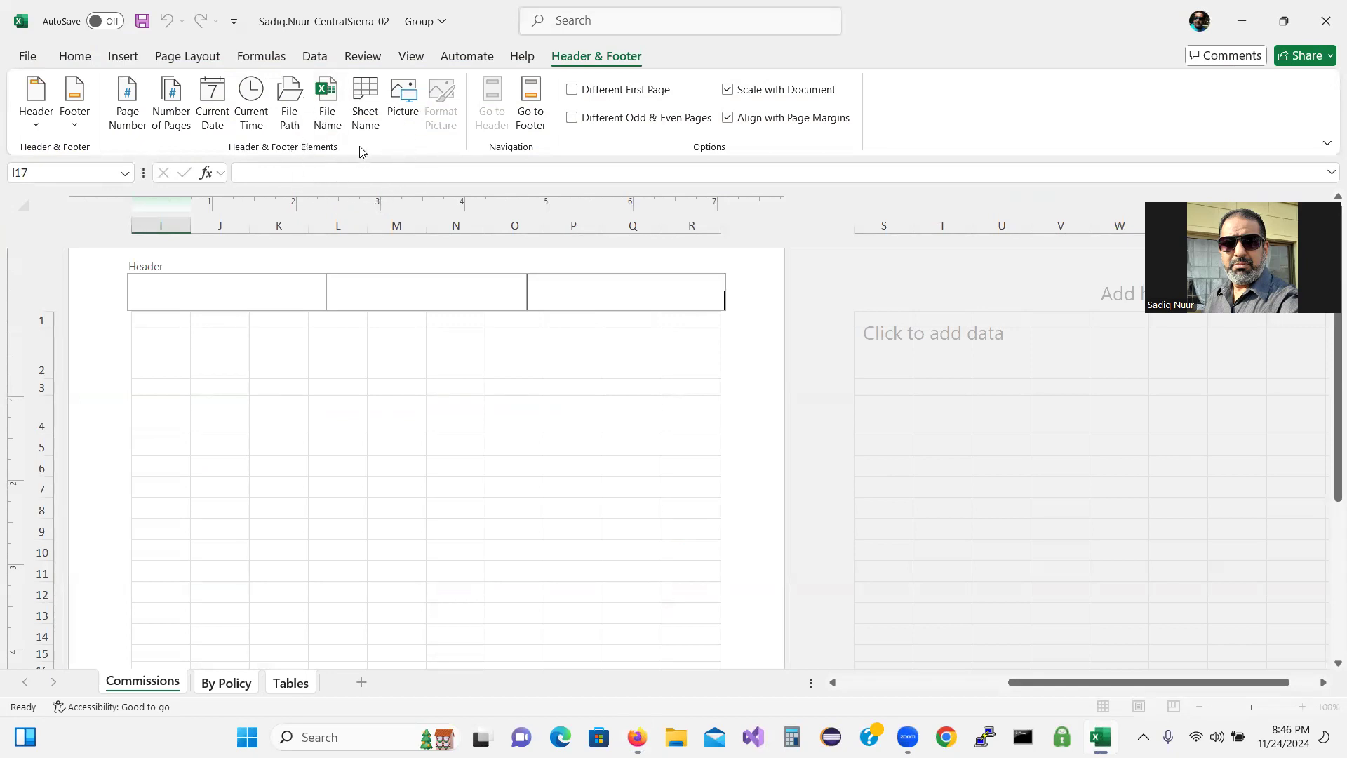
left_click(324, 96)
left_click(504, 349)
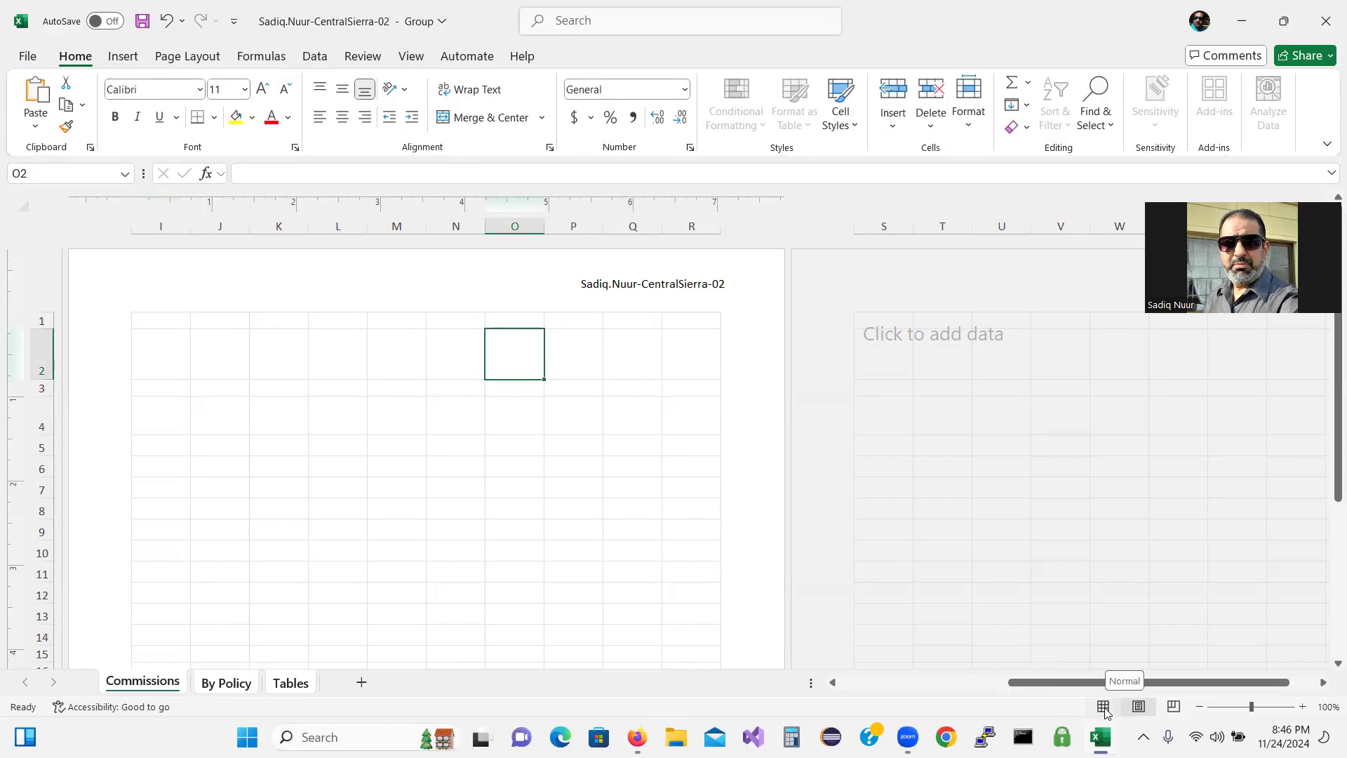
key("ctrl")
key("ctrl")
key("ctrl")
key("ctrl")
key("ctrl")
left_click(407, 57)
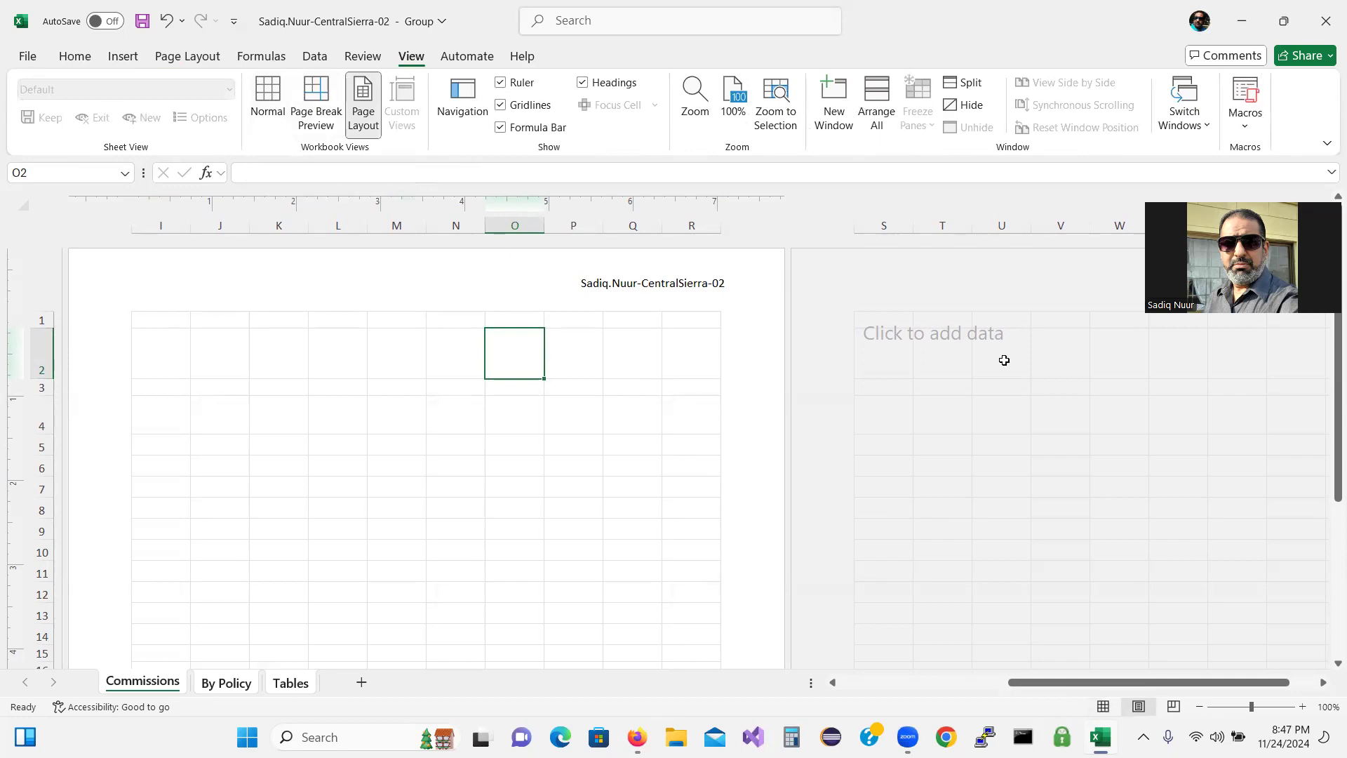
left_click(1100, 90)
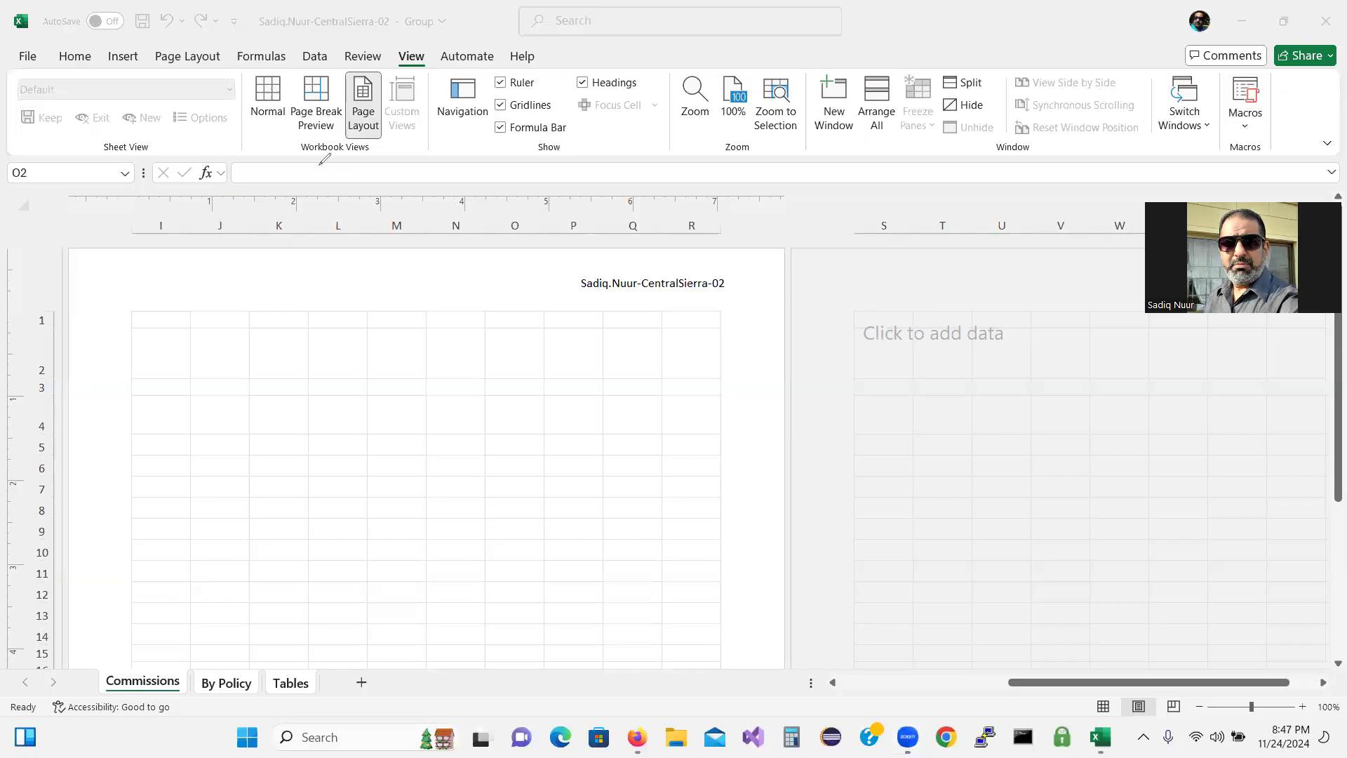
mouse_move(273, 129)
left_mouse_down()
mouse_move(289, 160)
mouse_move(272, 145)
mouse_move(284, 132)
left_mouse_up()
mouse_move(409, 34)
left_mouse_down()
mouse_move(384, 40)
mouse_move(403, 65)
mouse_move(439, 50)
mouse_move(421, 33)
mouse_move(390, 35)
left_mouse_up()
mouse_move(288, 163)
left_mouse_down()
mouse_move(851, 486)
mouse_move(1096, 698)
mouse_move(1070, 694)
left_mouse_up()
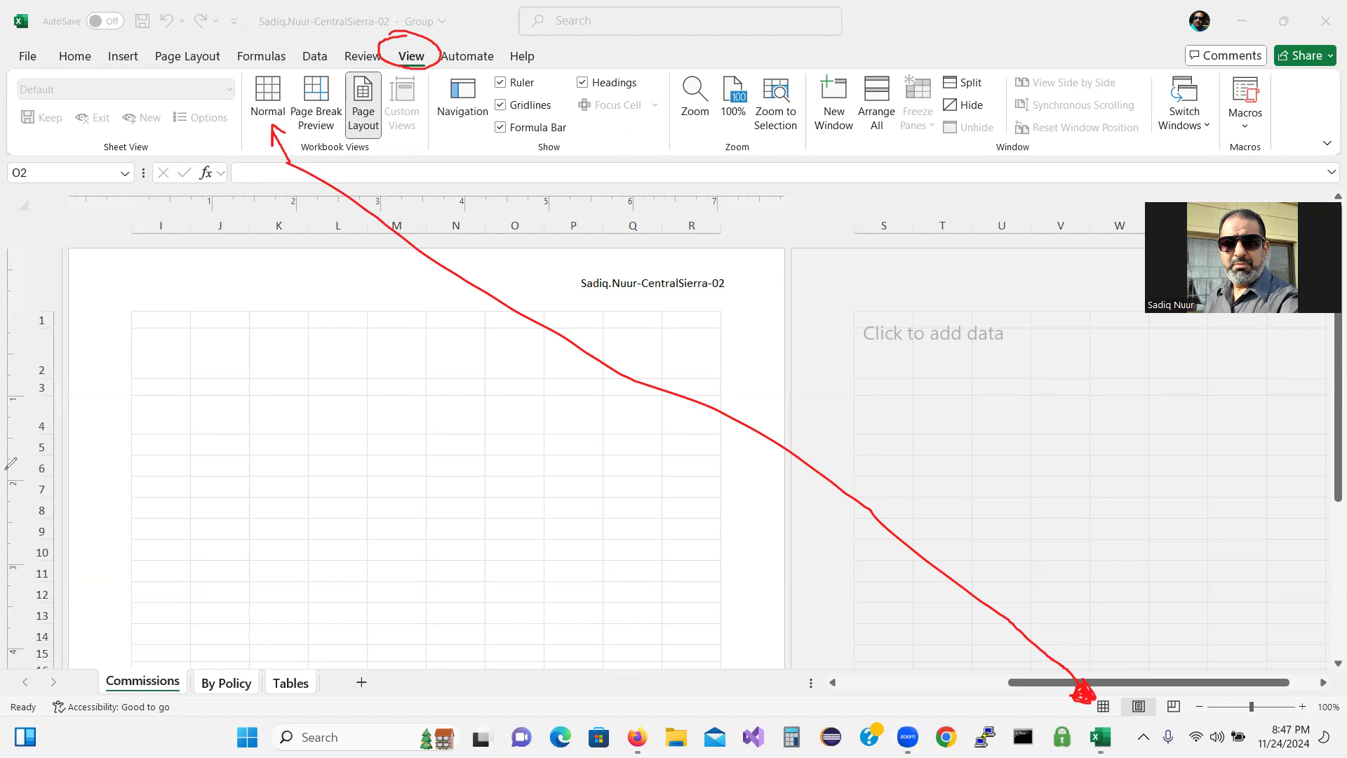
left_click(67, 429)
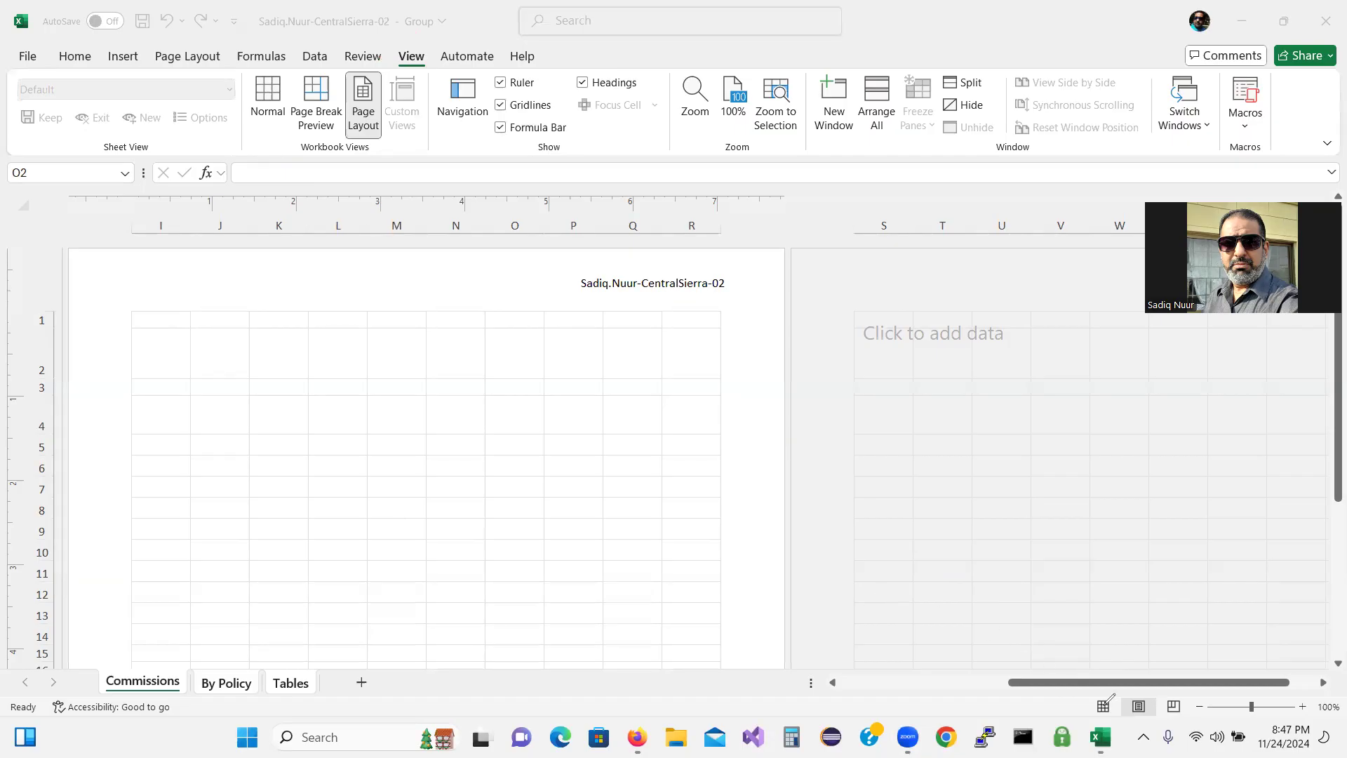
key("ctrl")
key("ctrl")
key("ctrl")
key("ctrl")
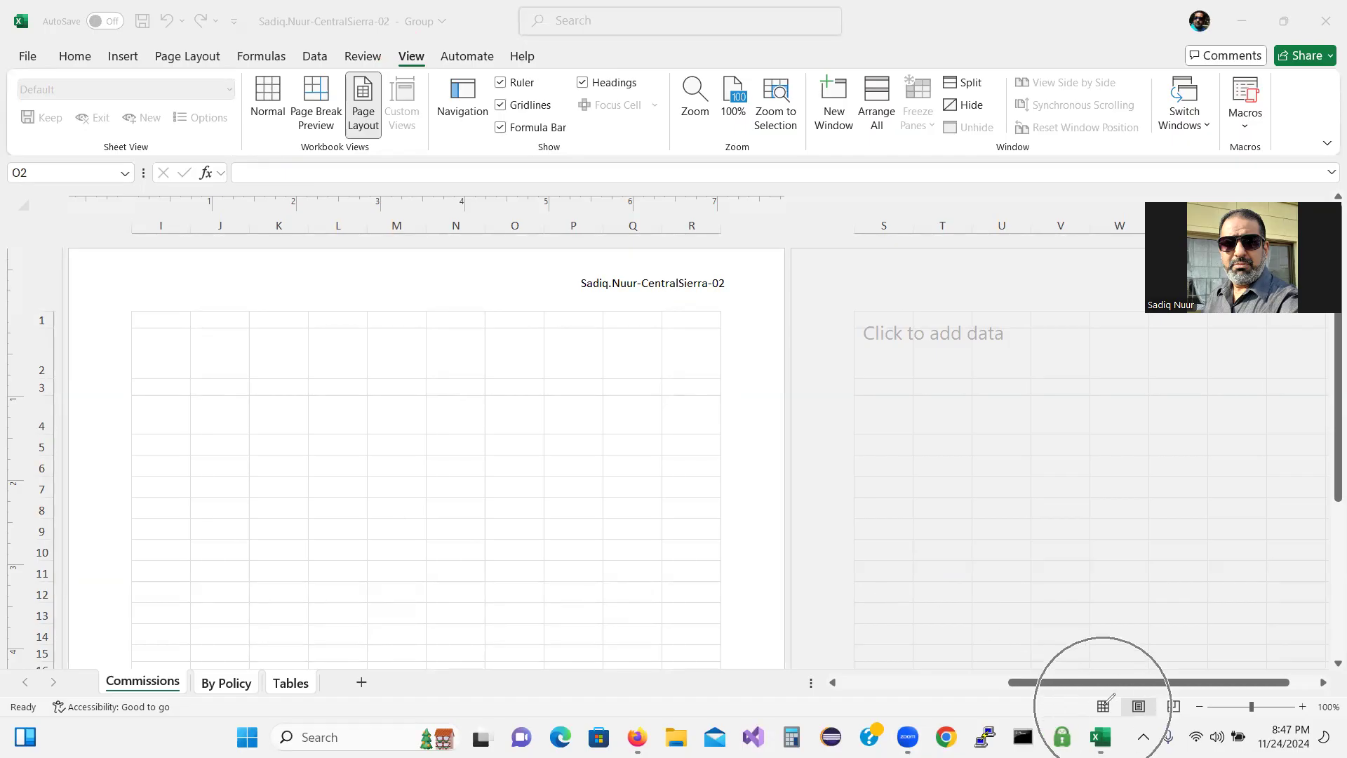
key("Escape")
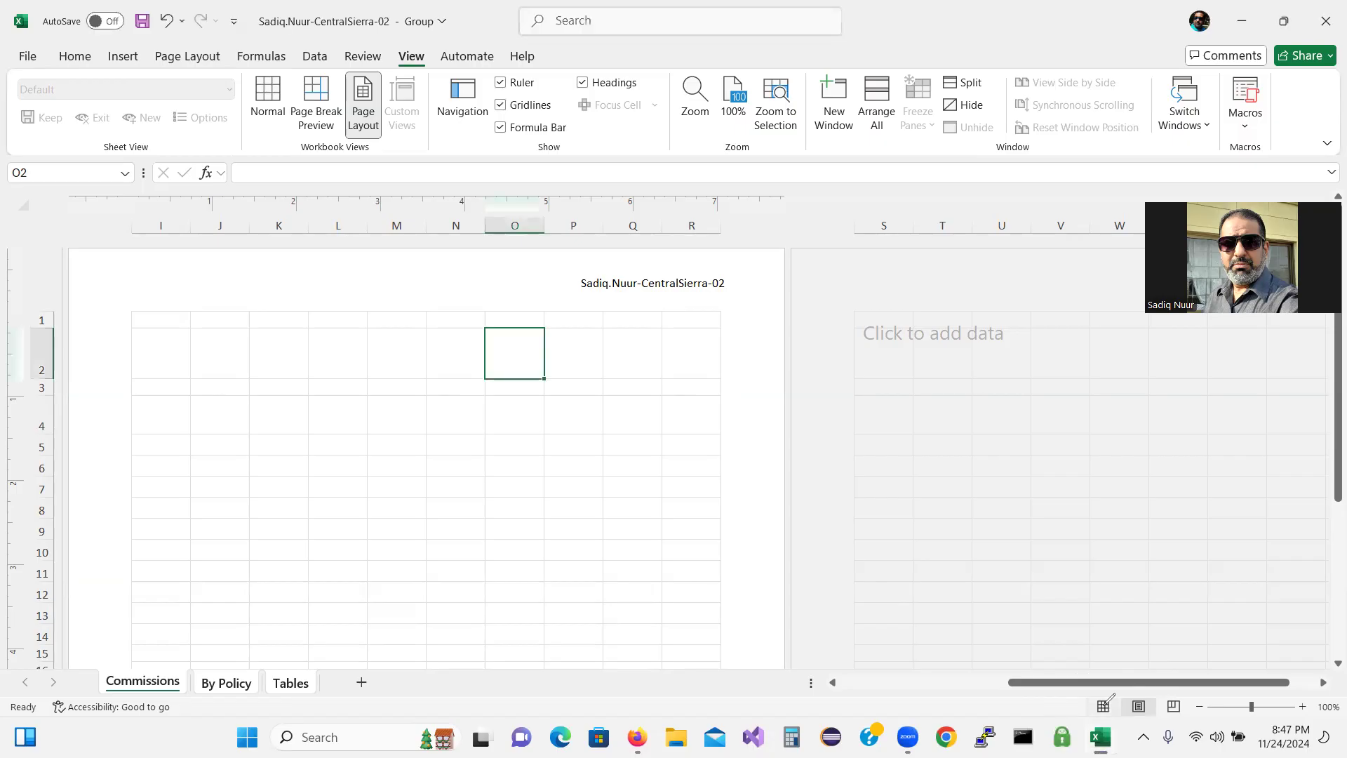
Switch the grouped sheets from Page Layout back to Normal view.
right_click(1108, 700)
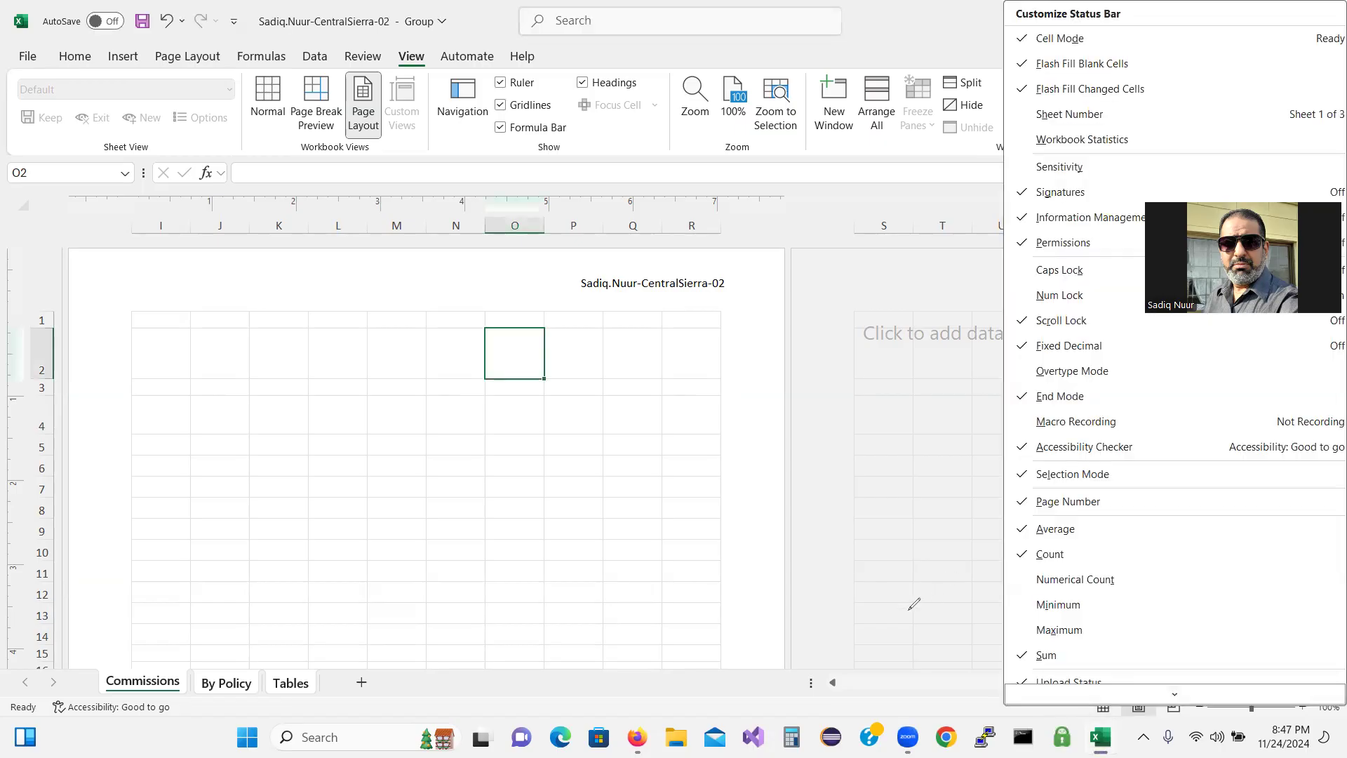
left_click(846, 583)
left_click(1103, 707)
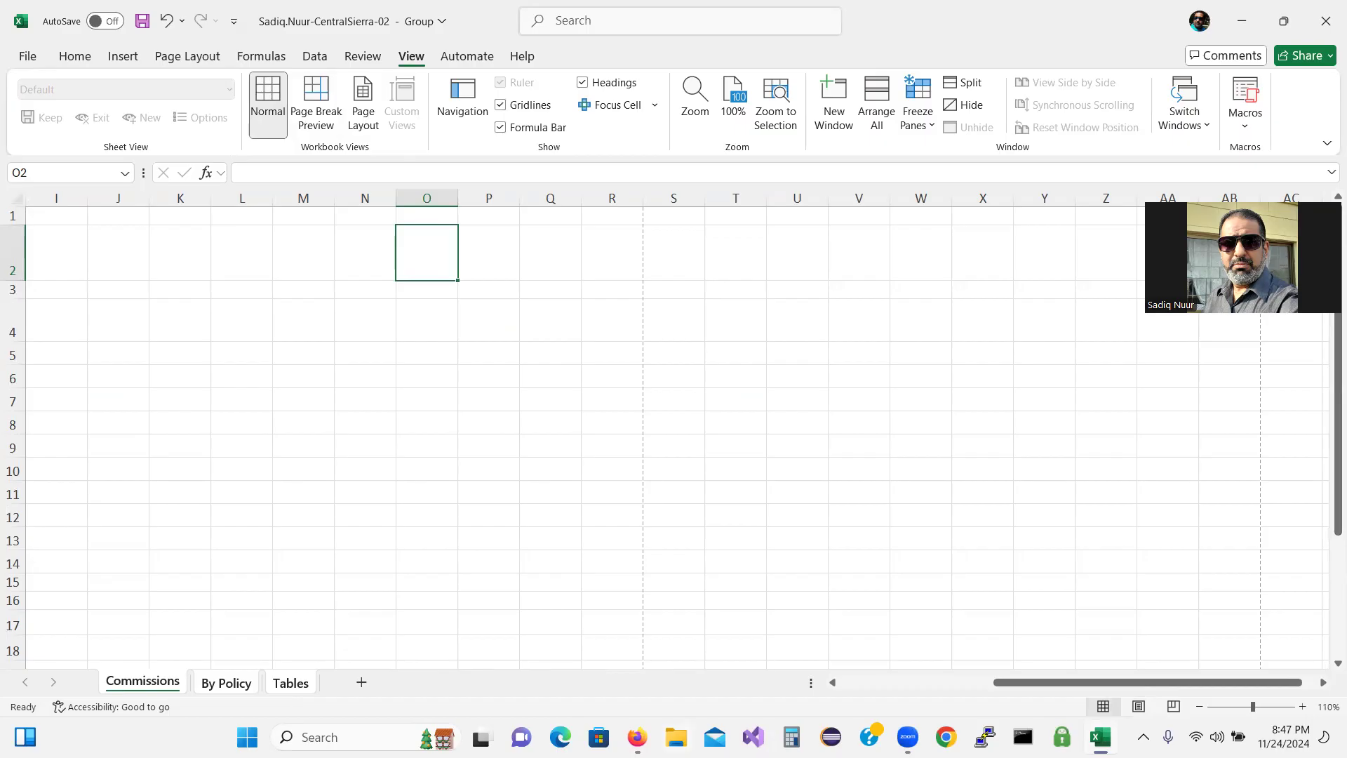
Check off instruction 16 about the file name footer in SIMnet and return to the Excel workbook.
left_click(637, 737)
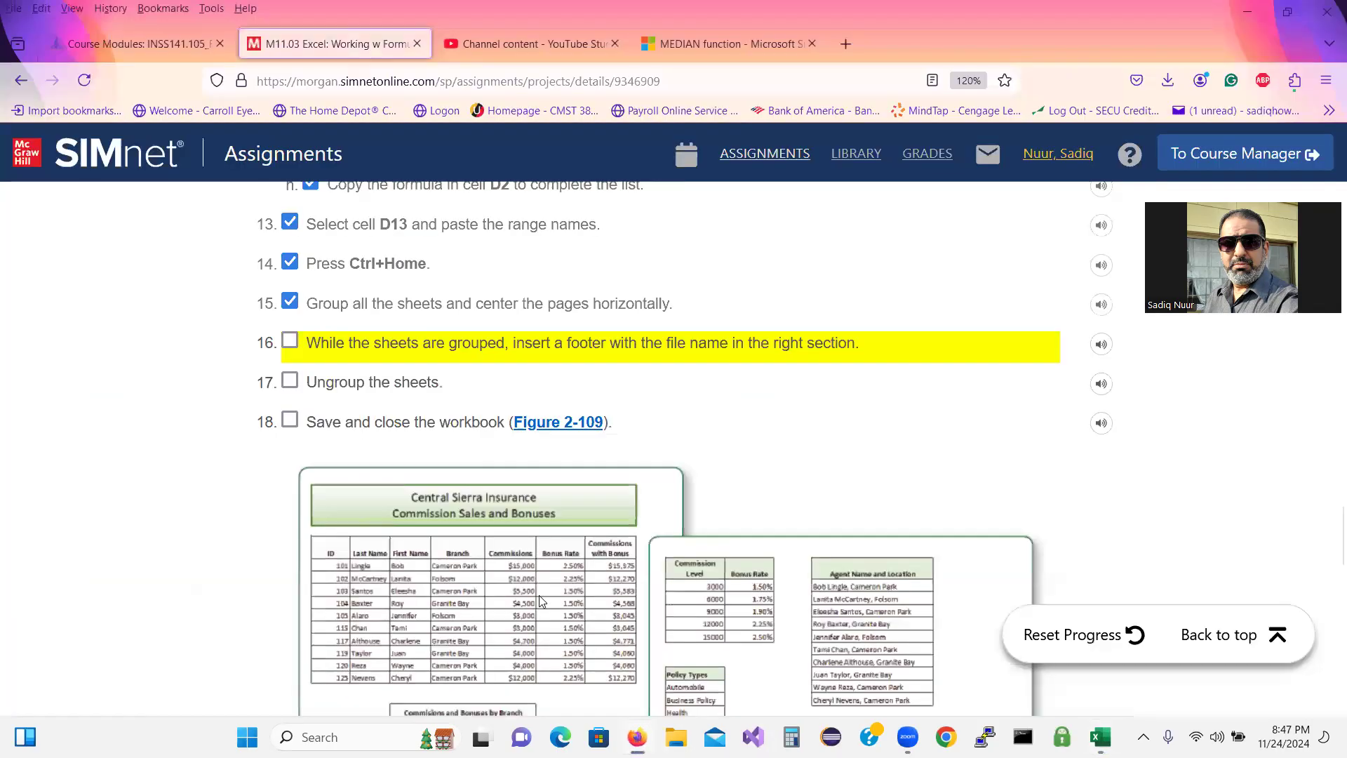
left_click(291, 342)
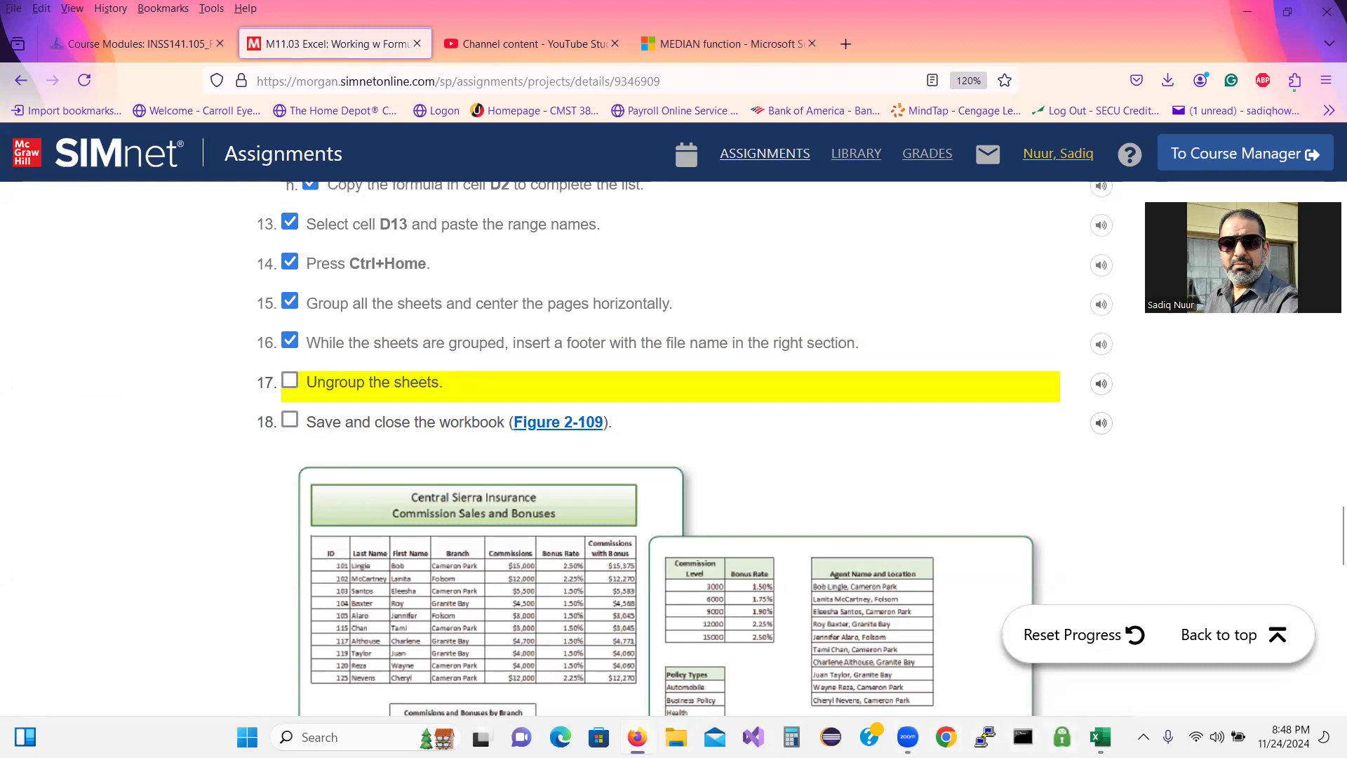
left_click(1100, 736)
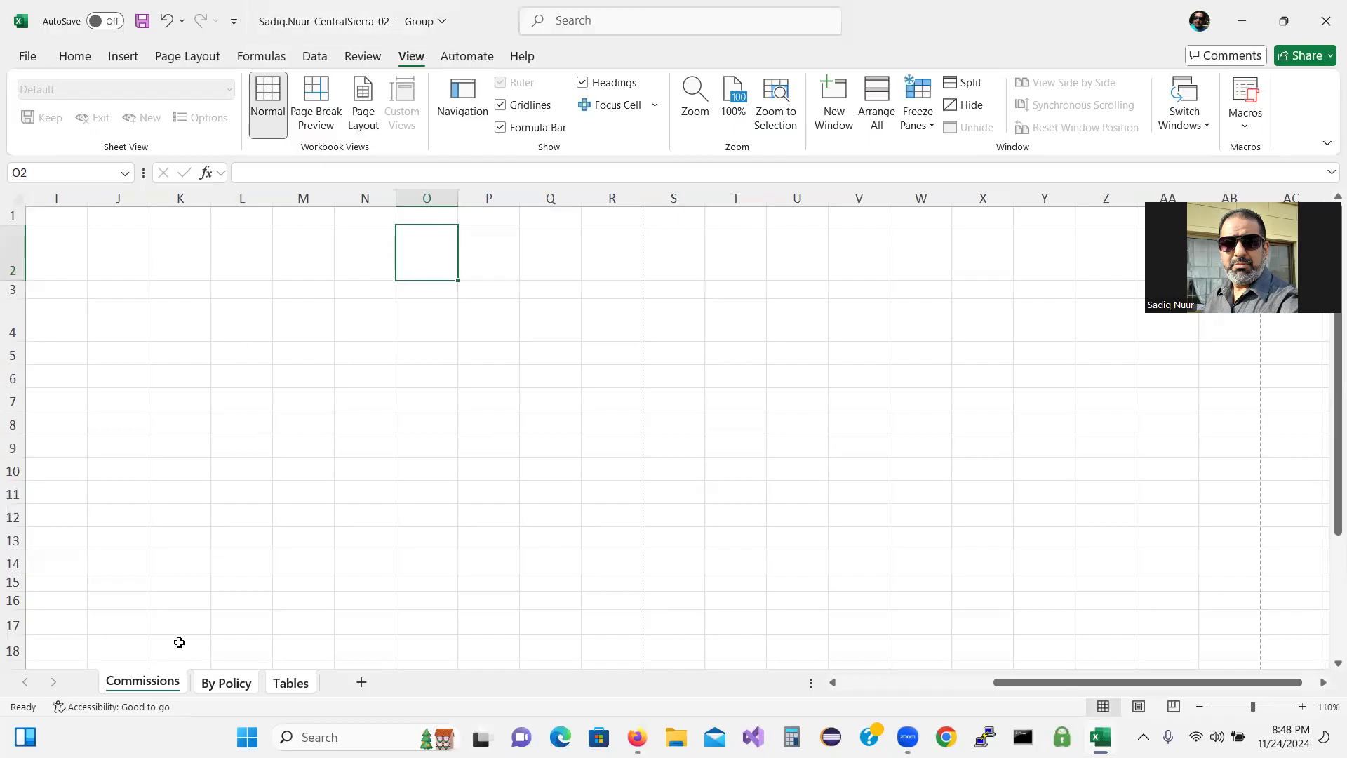
Ungroup the sheets, and open the By Policy and Tables sheets individually to check them.
right_click(165, 684)
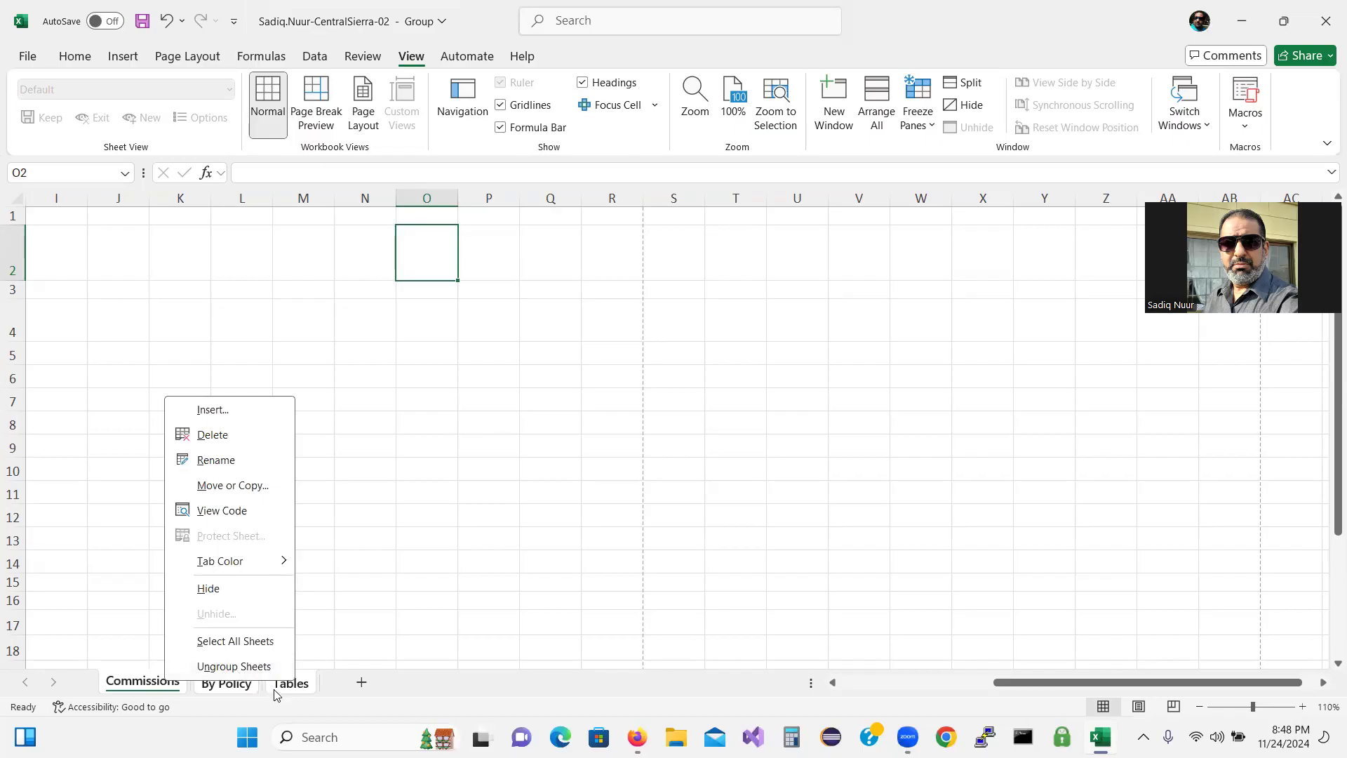
left_click(242, 666)
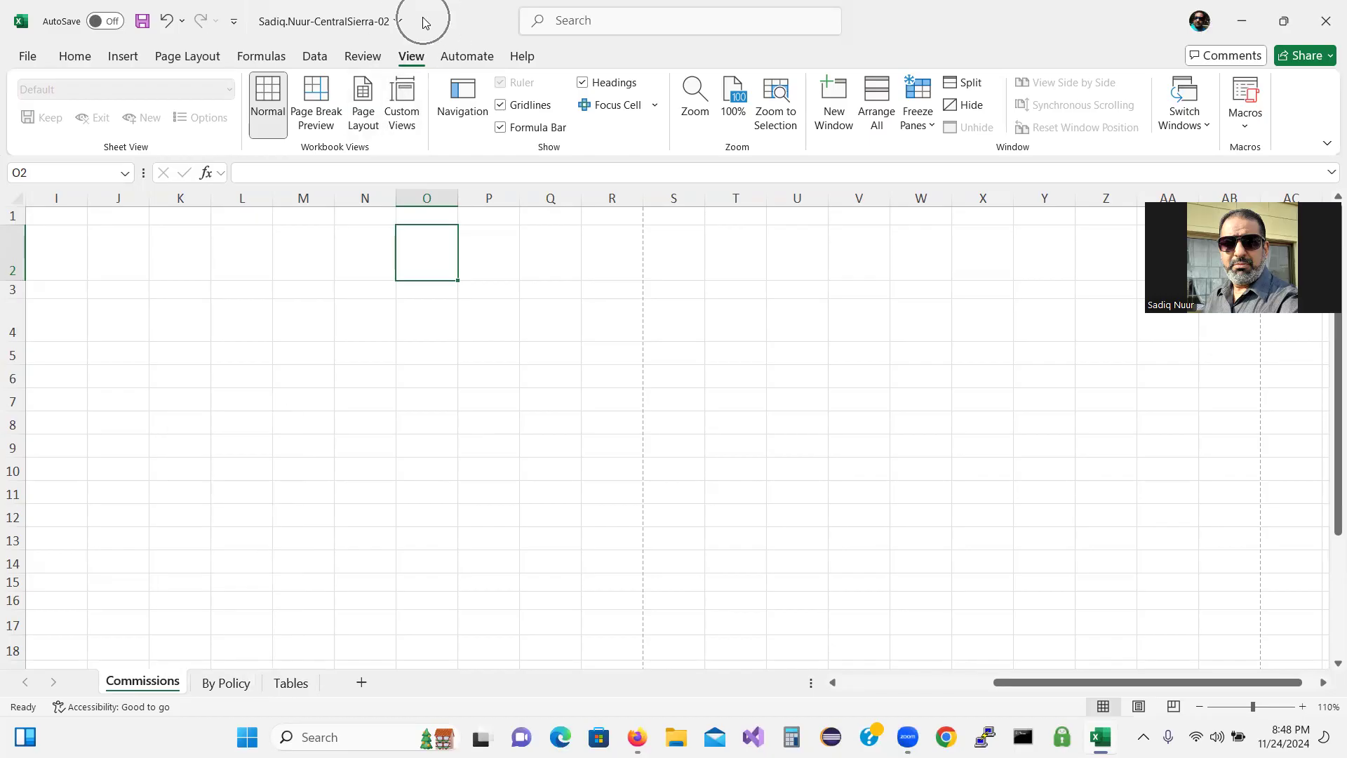
left_click(234, 684)
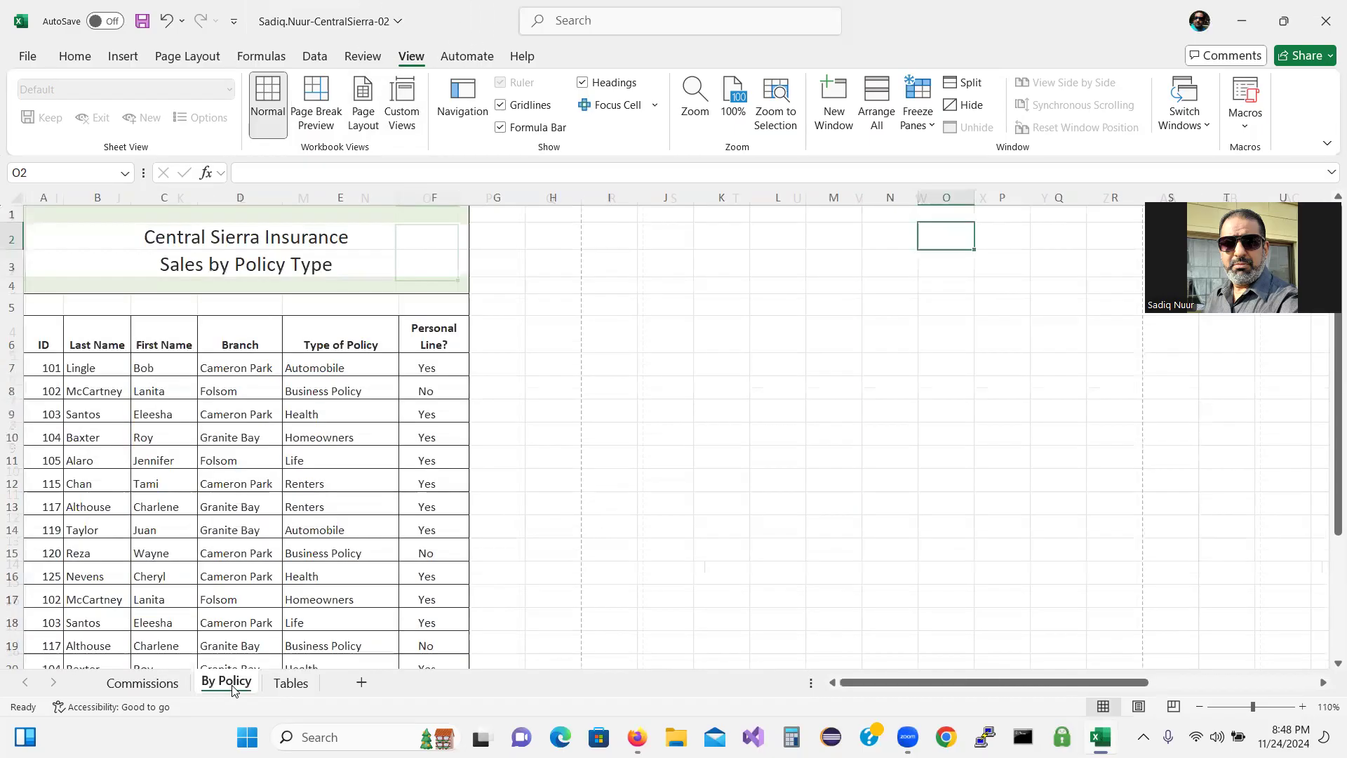
left_click(292, 684)
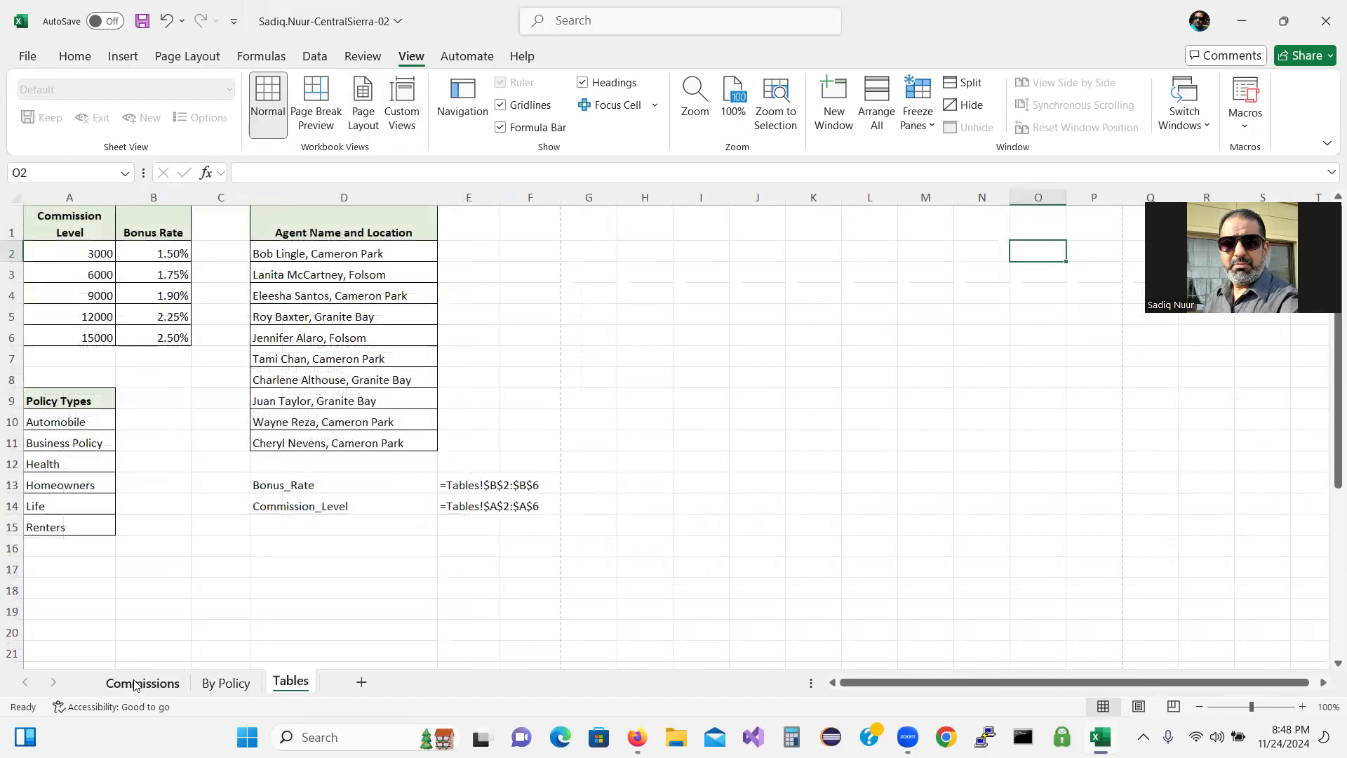
Open the Commissions sheet, bring its table into view, and save the workbook.
left_click(138, 683)
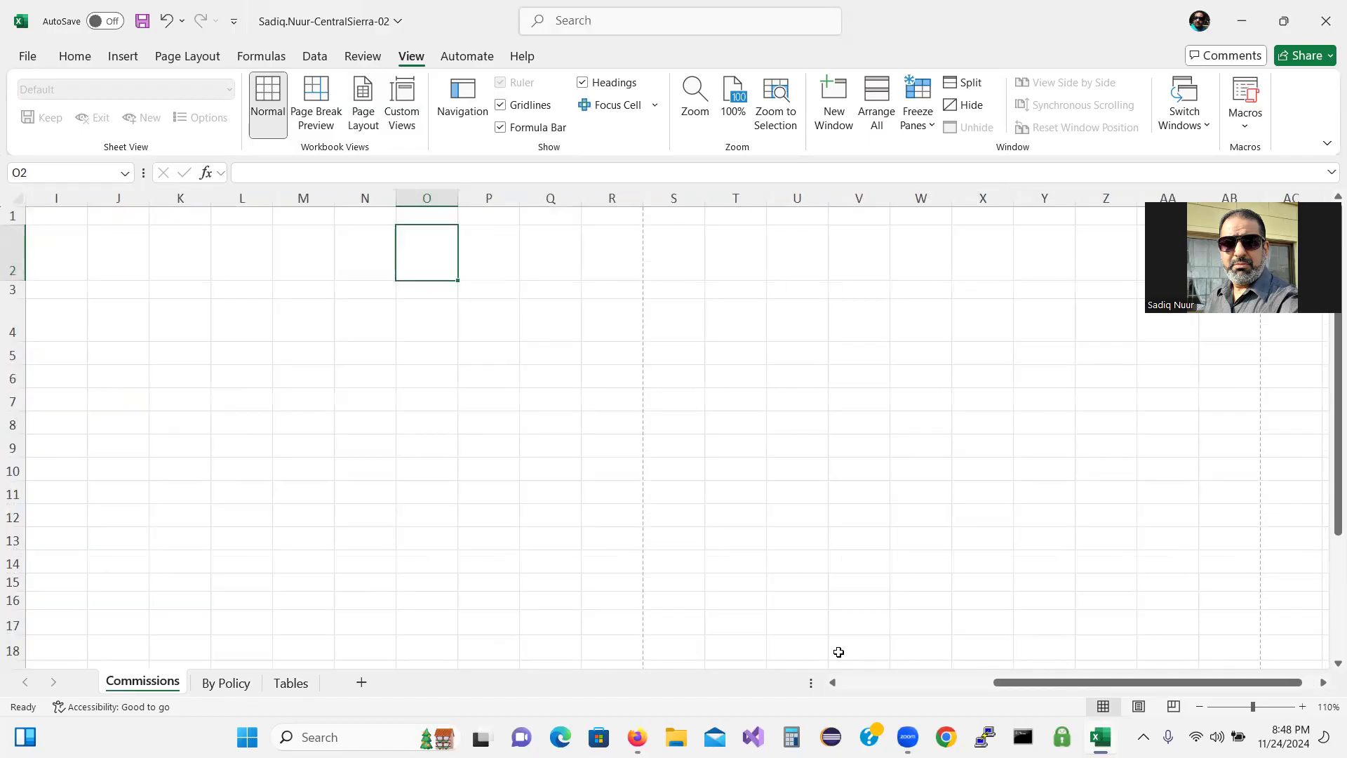
left_click_drag(1324, 545, 1324, 452)
left_click_drag(1041, 682, 694, 702)
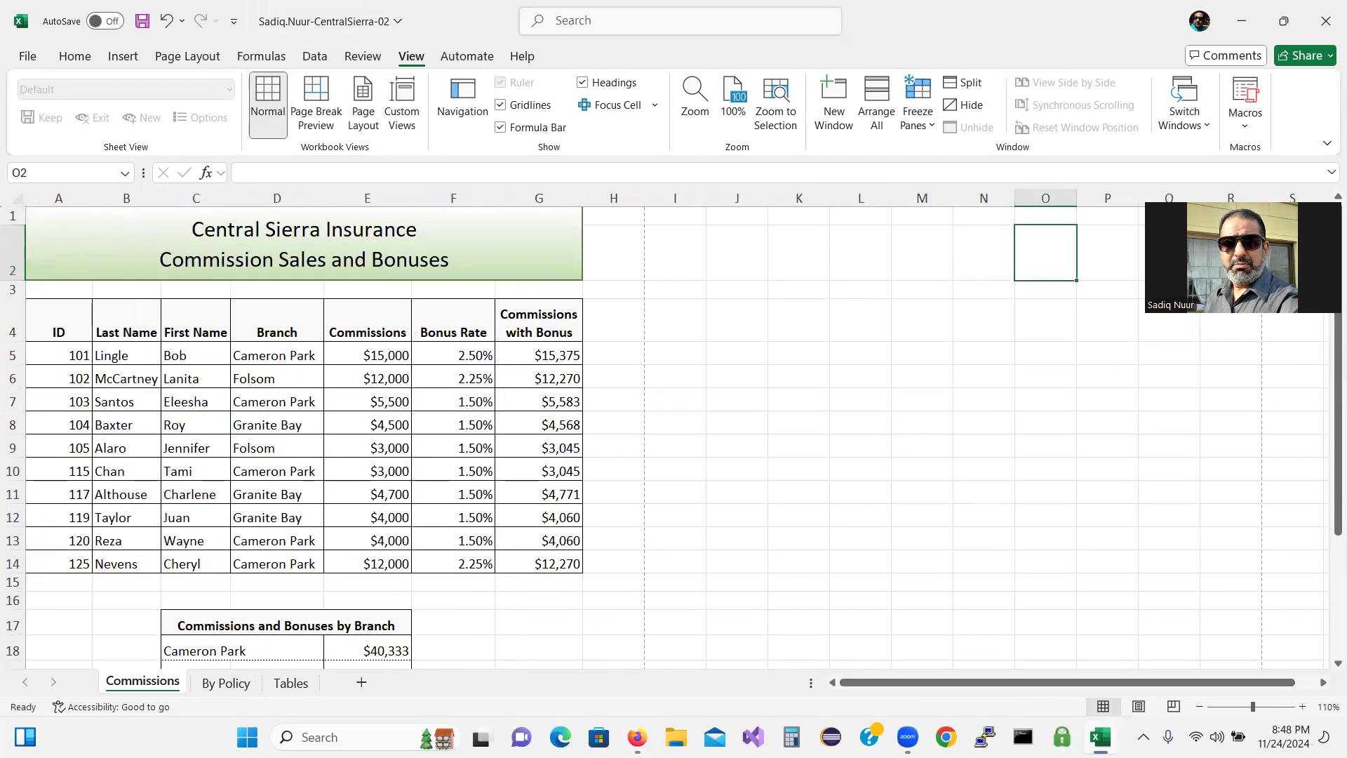
left_click(142, 22)
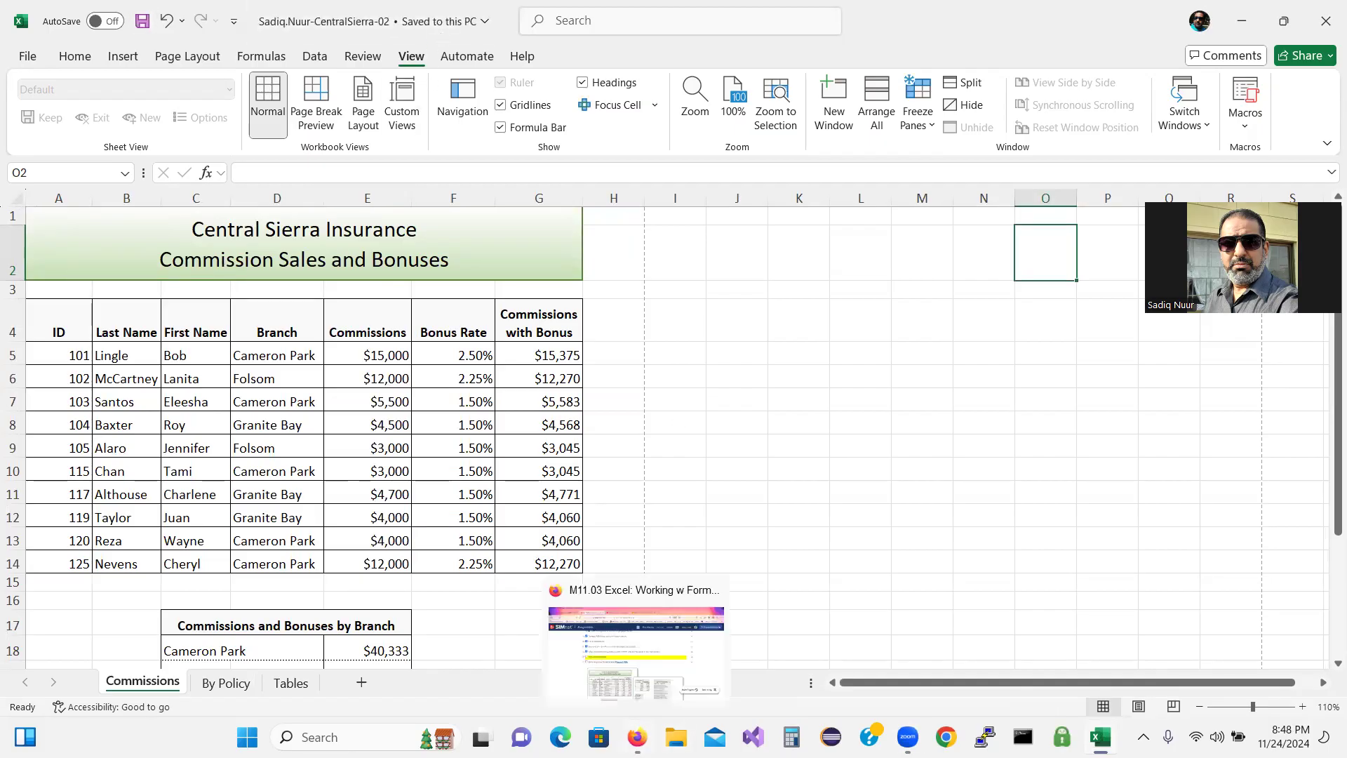
Switch to SIMnet and check off instructions 17 and 18 about ungrouping the sheets and saving the workbook.
left_click(636, 736)
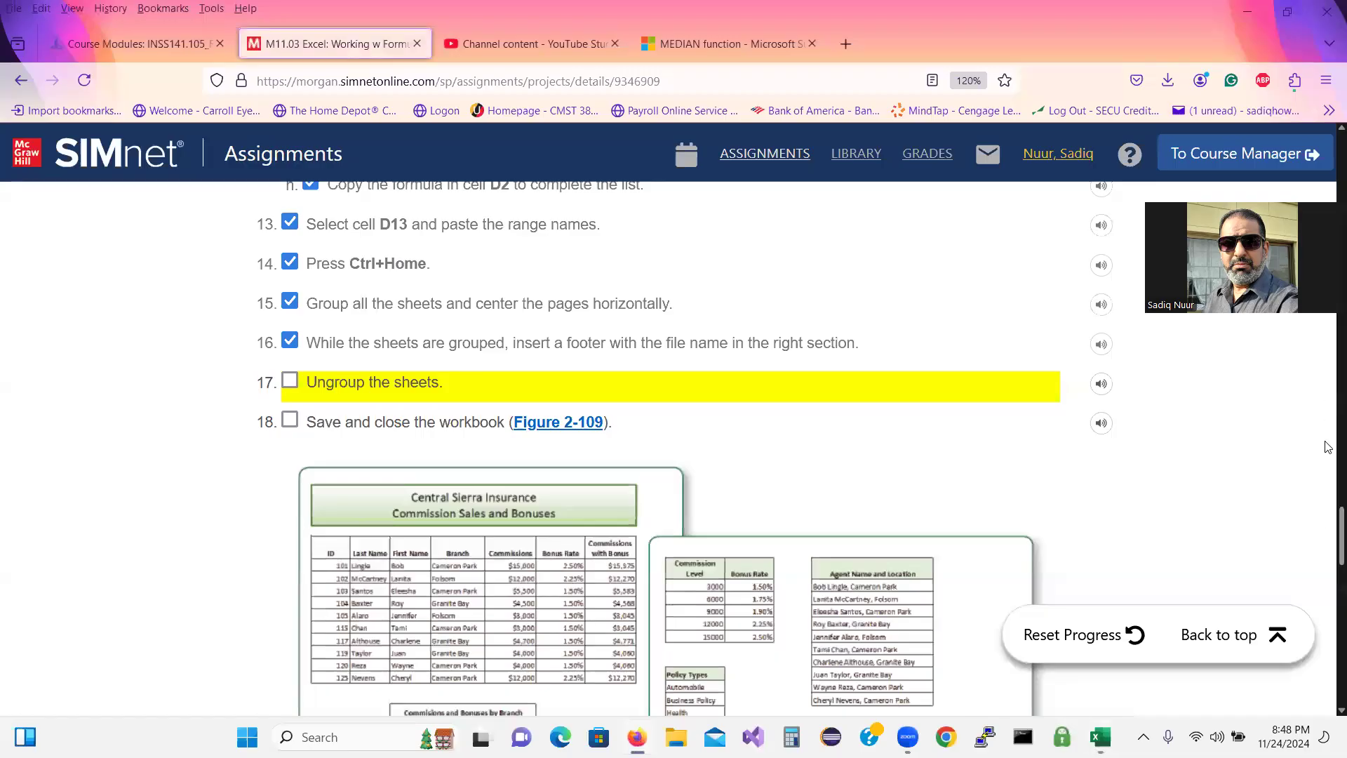
scroll(1189, 488, "down", 3)
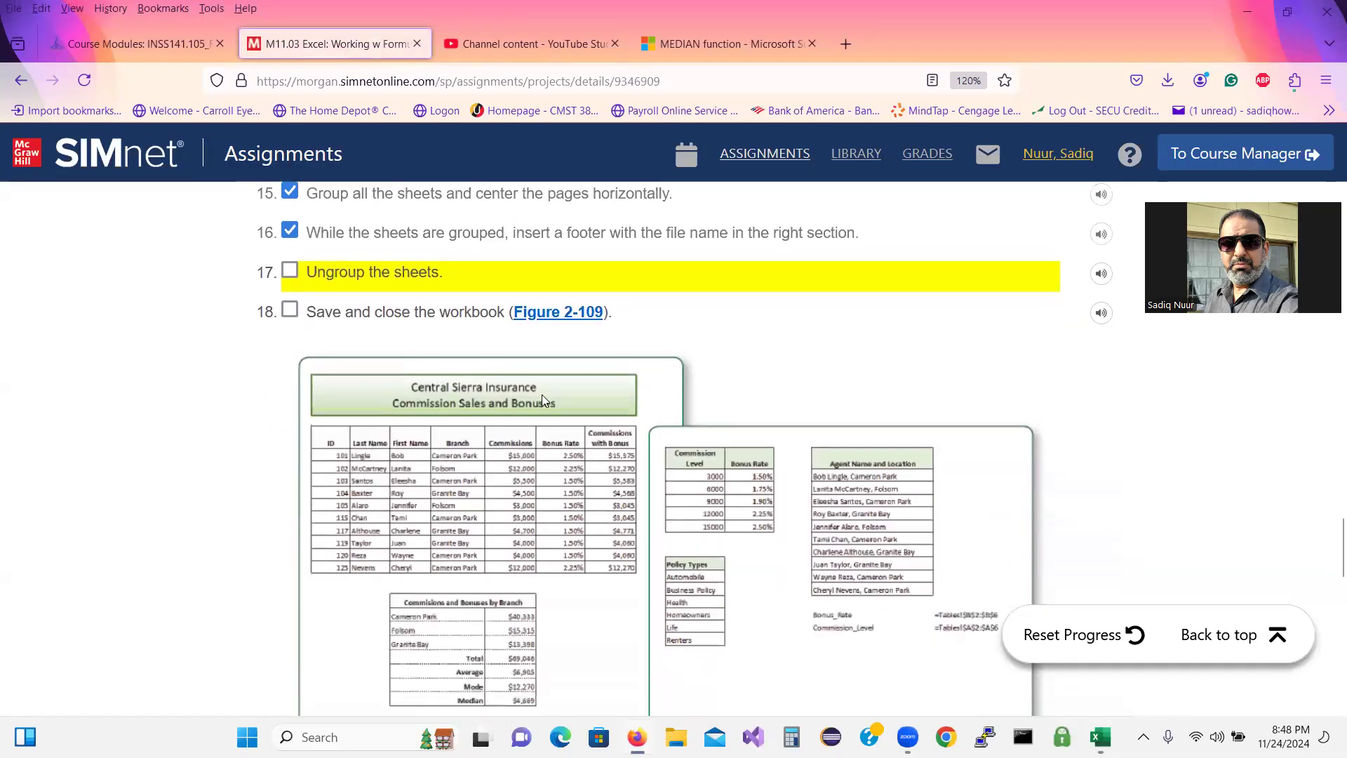
left_click(290, 270)
left_click(289, 310)
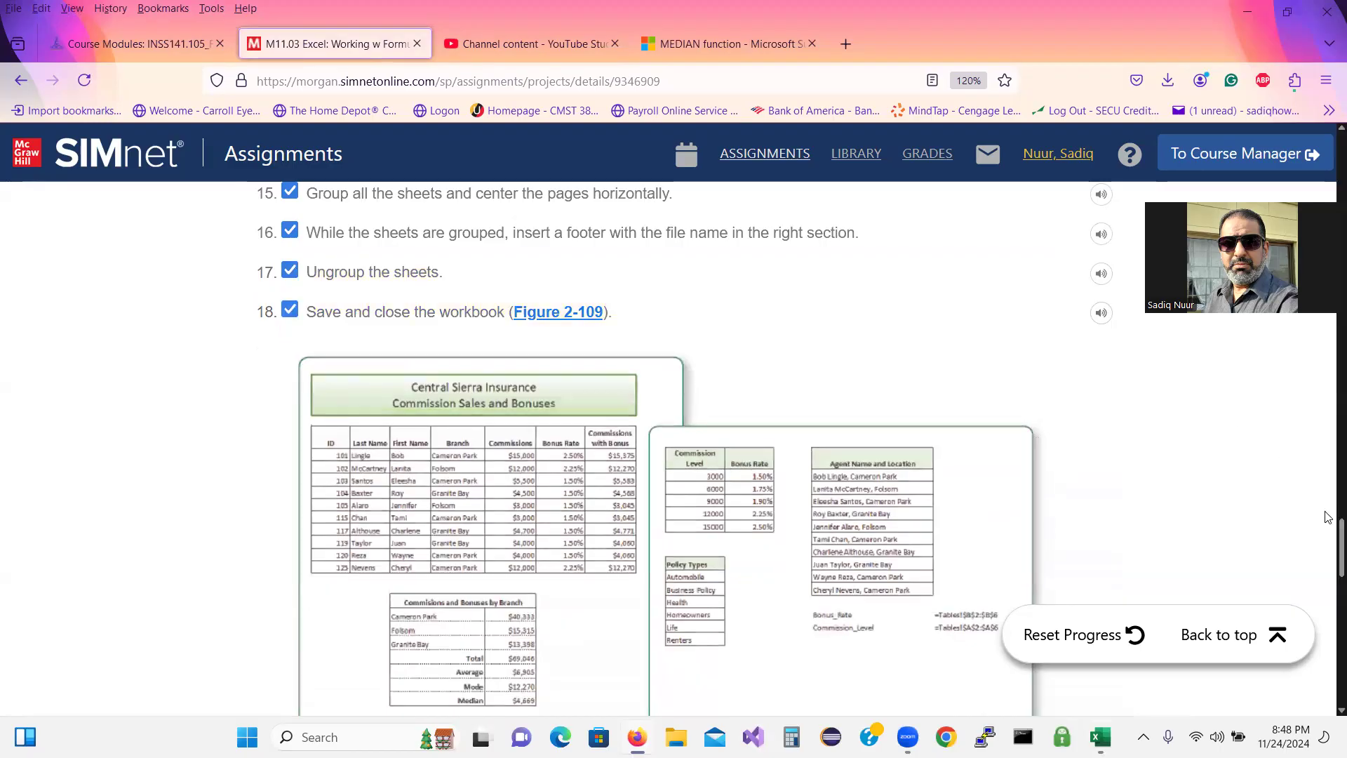
Compare the work with Figure 2-109 and check off instructions 19 and 20 about uploading and submitting the file.
scroll(1328, 540, "down", 3)
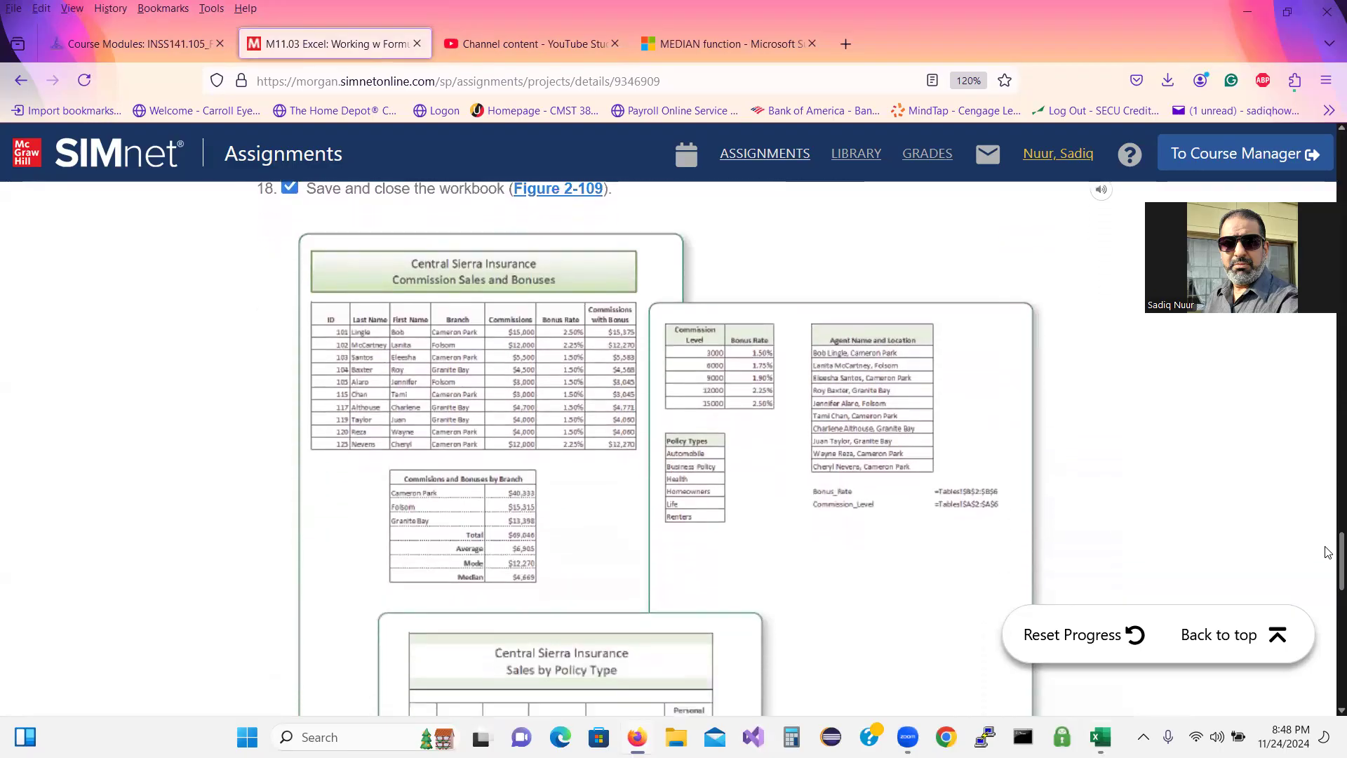
scroll(1328, 552, "down", 3)
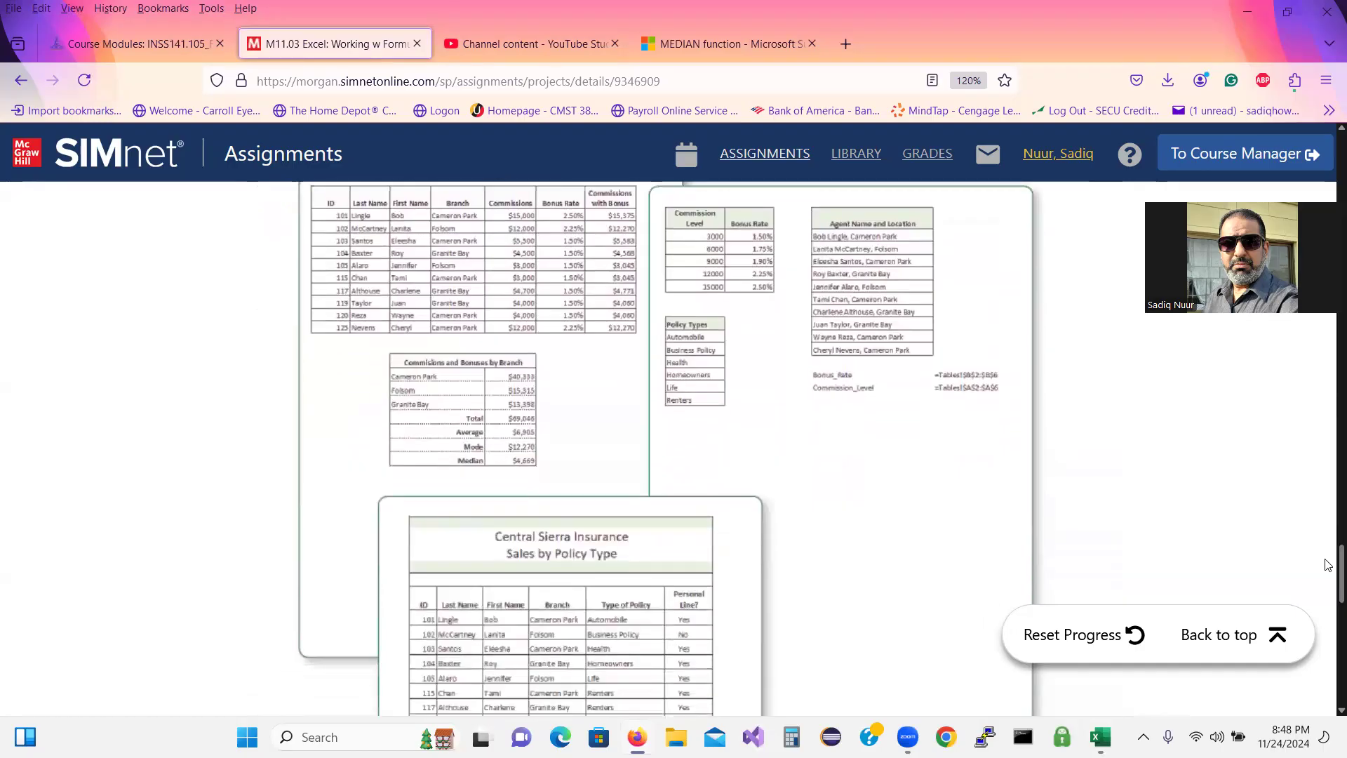
scroll(1328, 565, "down", 2)
scroll(1328, 573, "down", 2)
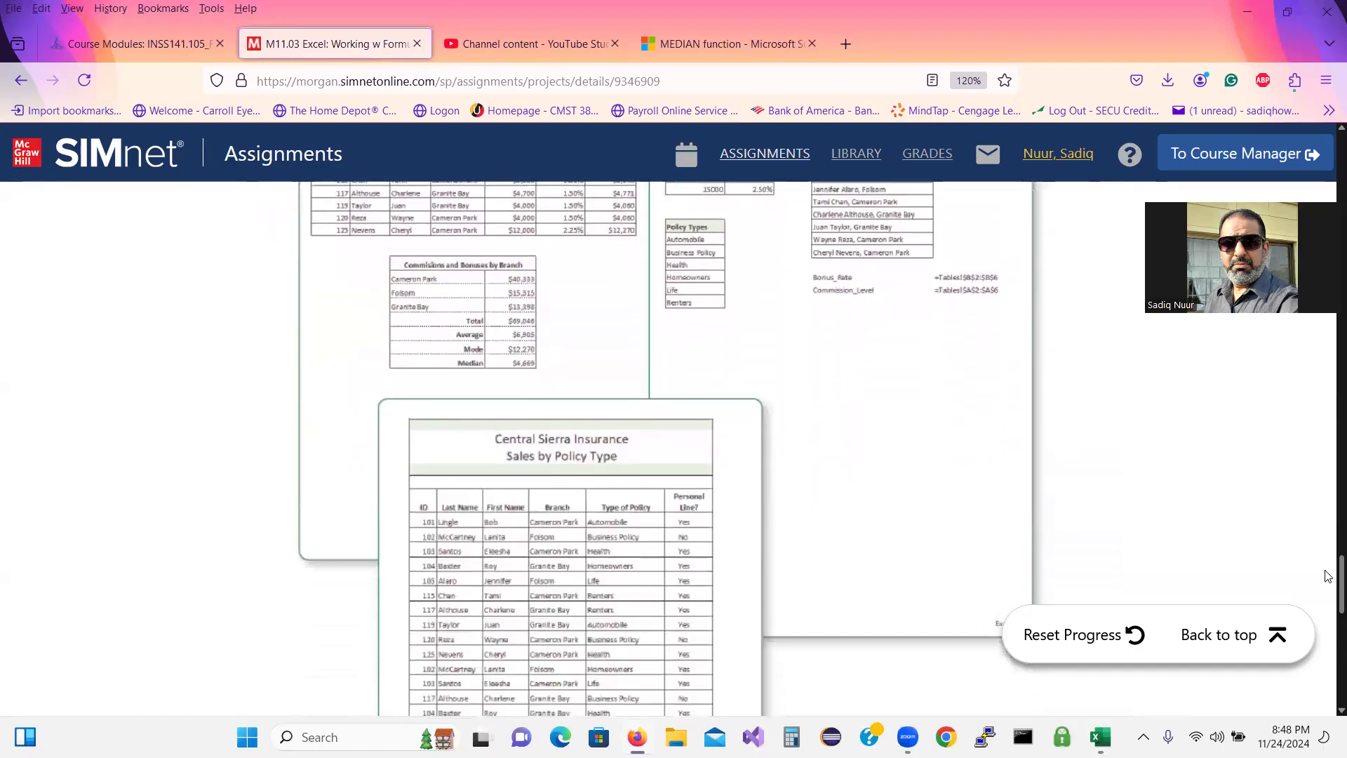
scroll(1327, 589, "down", 2)
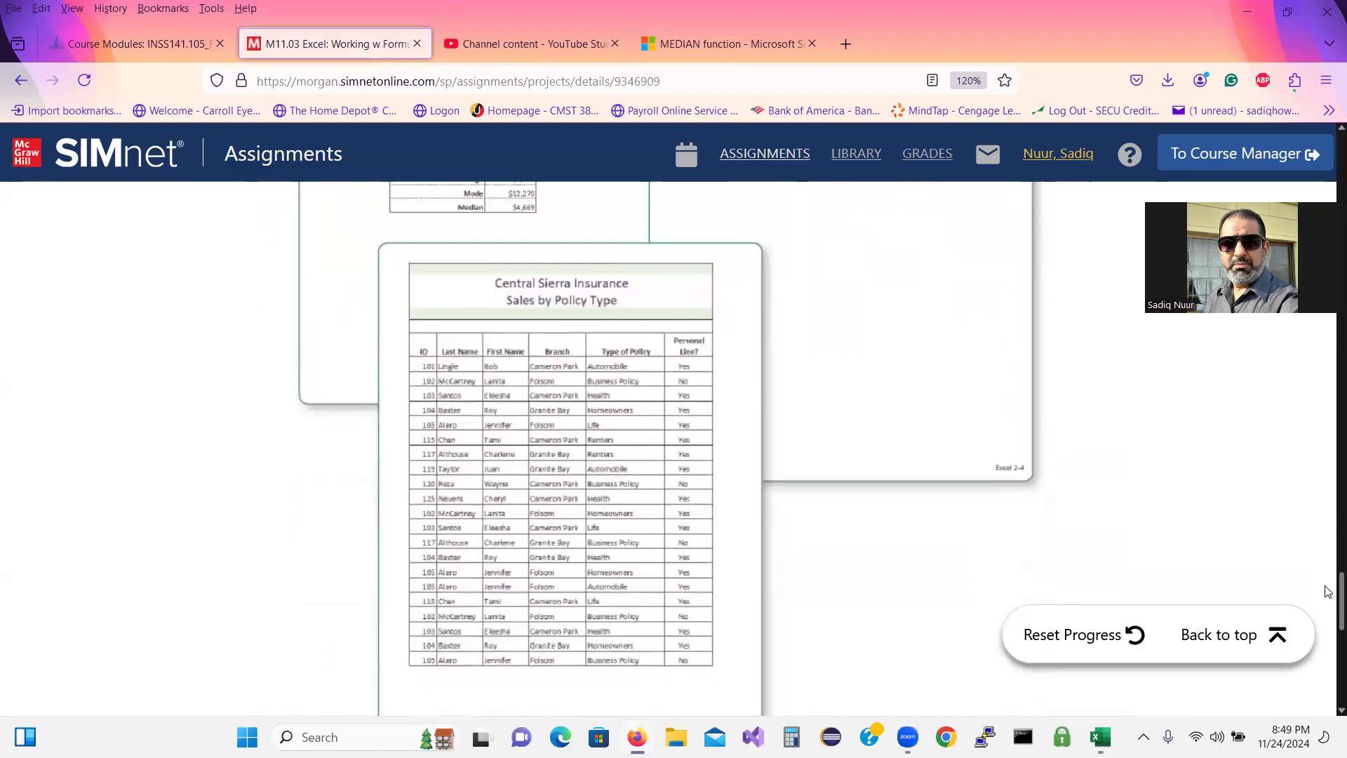
scroll(1328, 596, "down", 10)
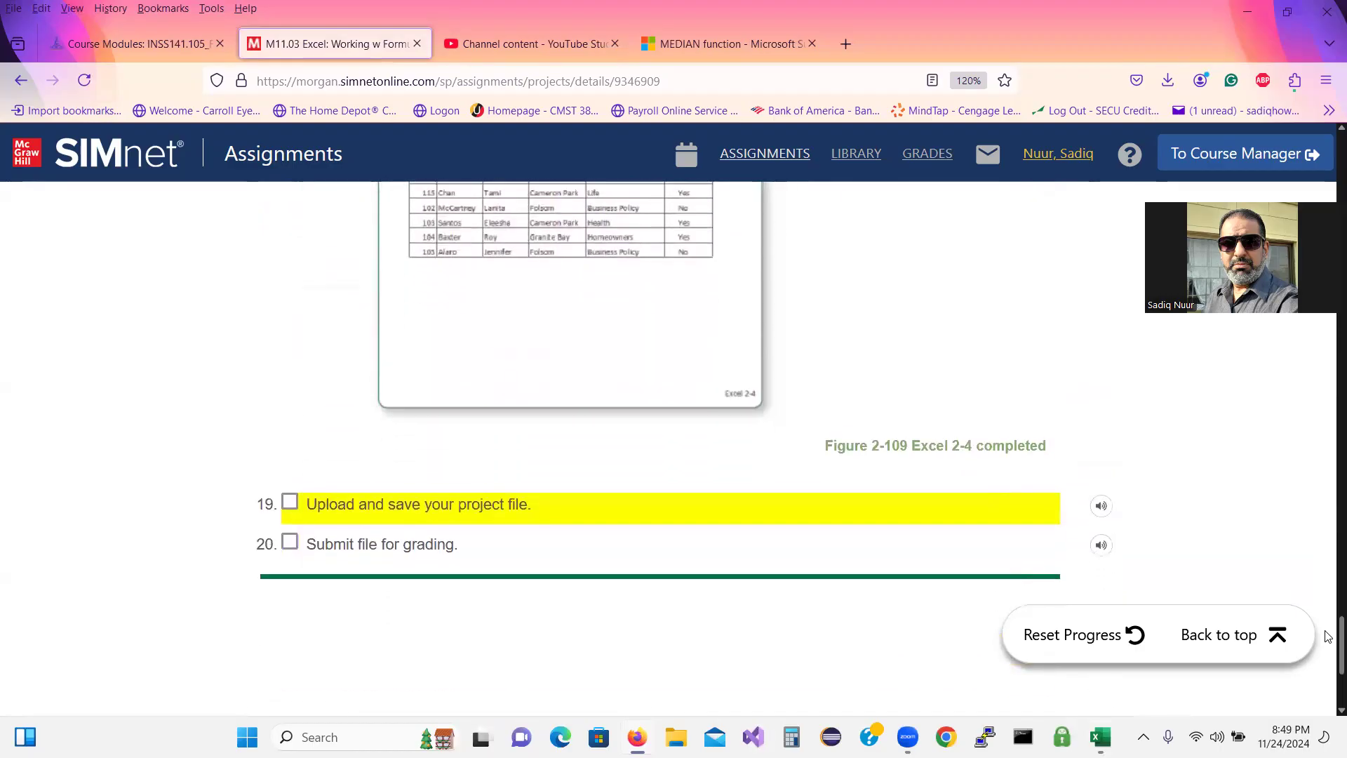
left_click(290, 495)
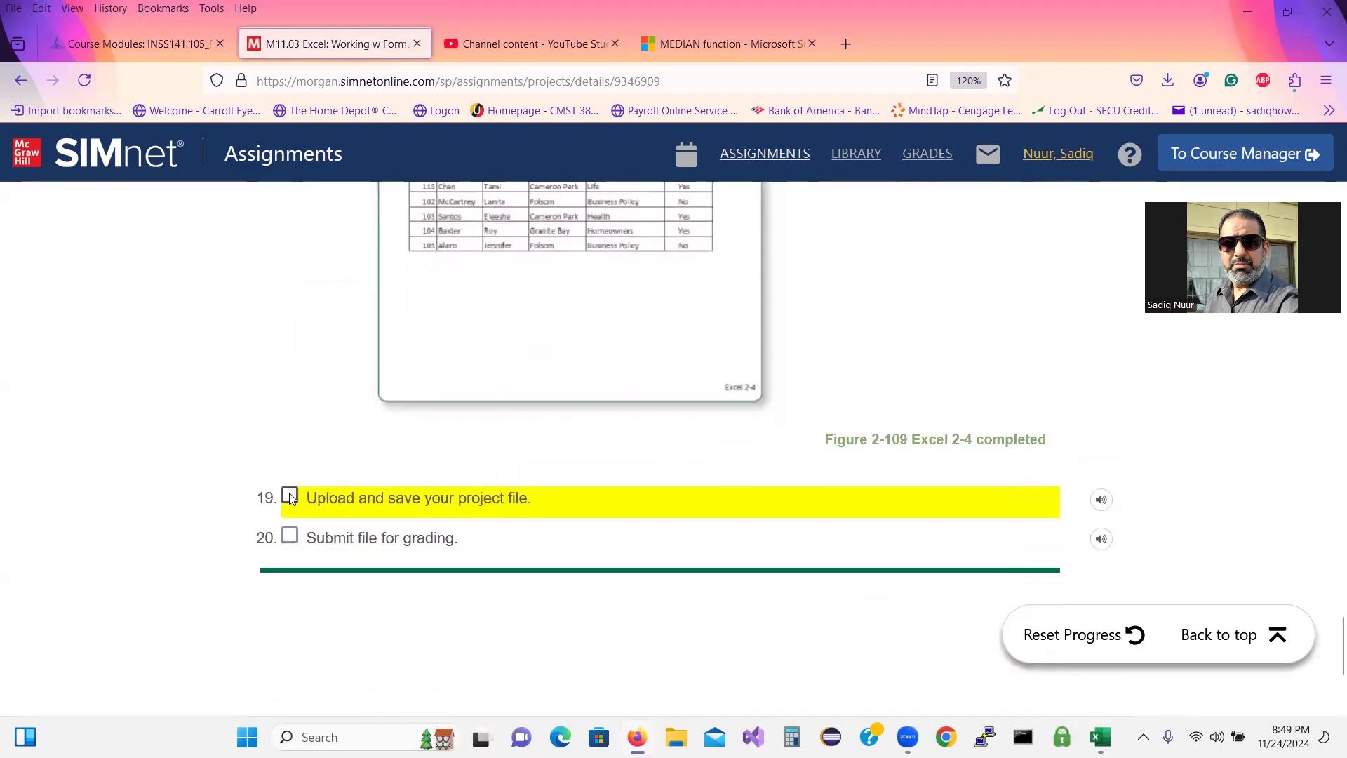
left_click(289, 537)
Upload the CentralSierra-02 workbook from the Downloads folder to the SIMnet project and submit it for grading.
left_click_drag(1327, 663, 1328, 144)
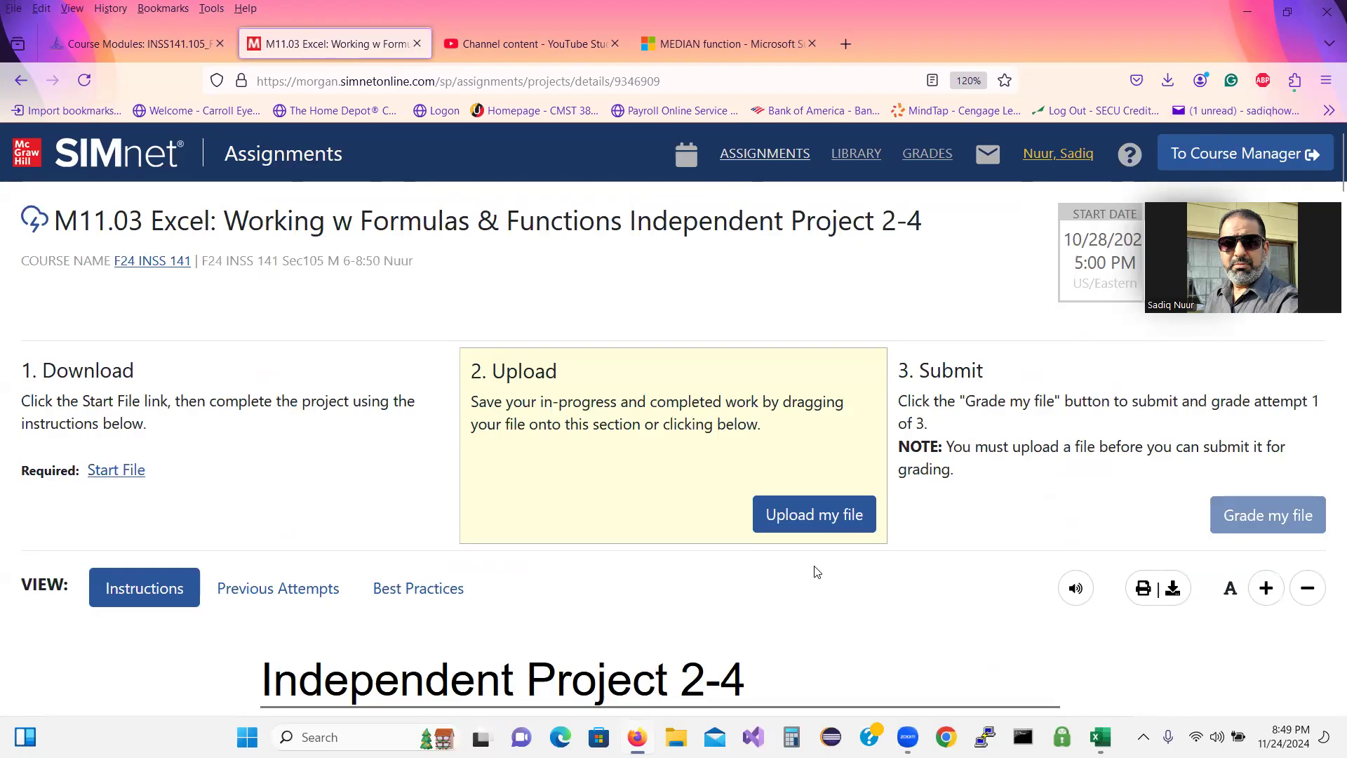
left_click(804, 517)
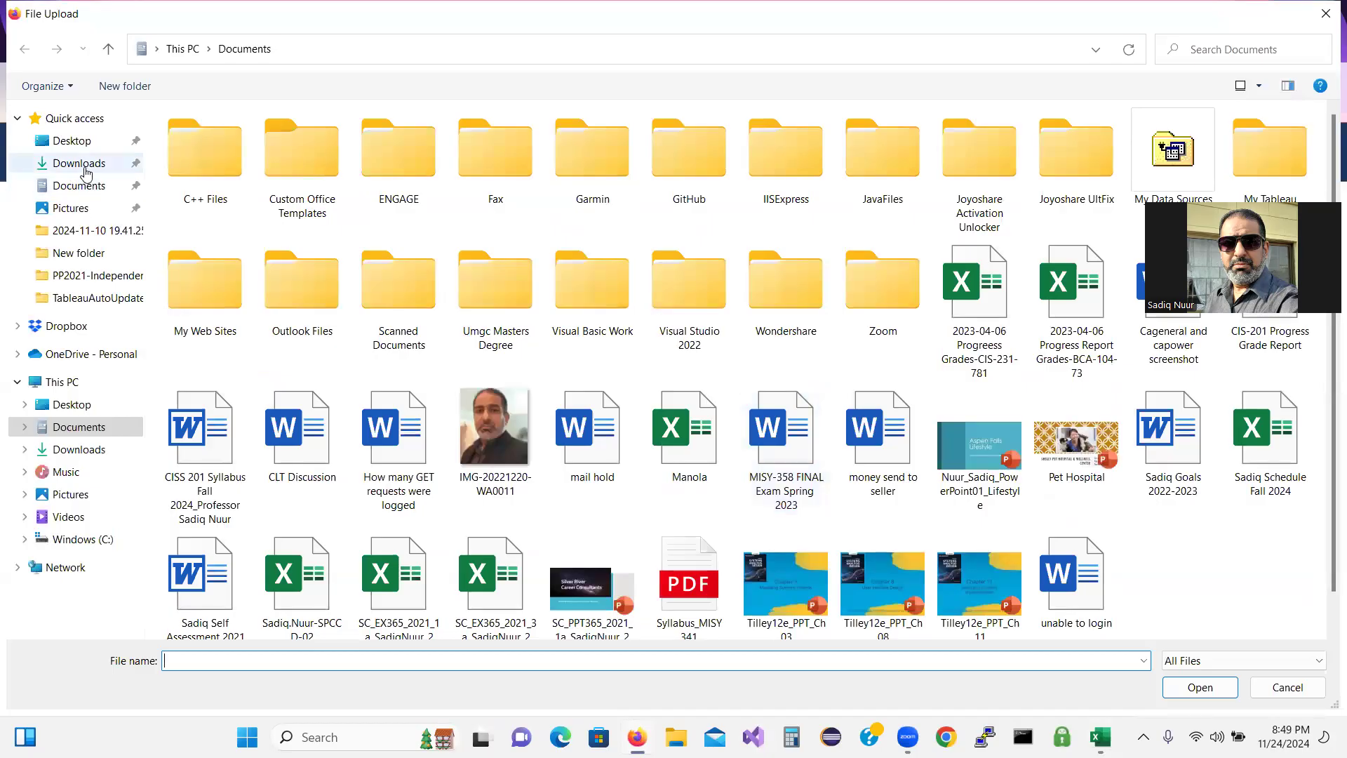
left_click(79, 164)
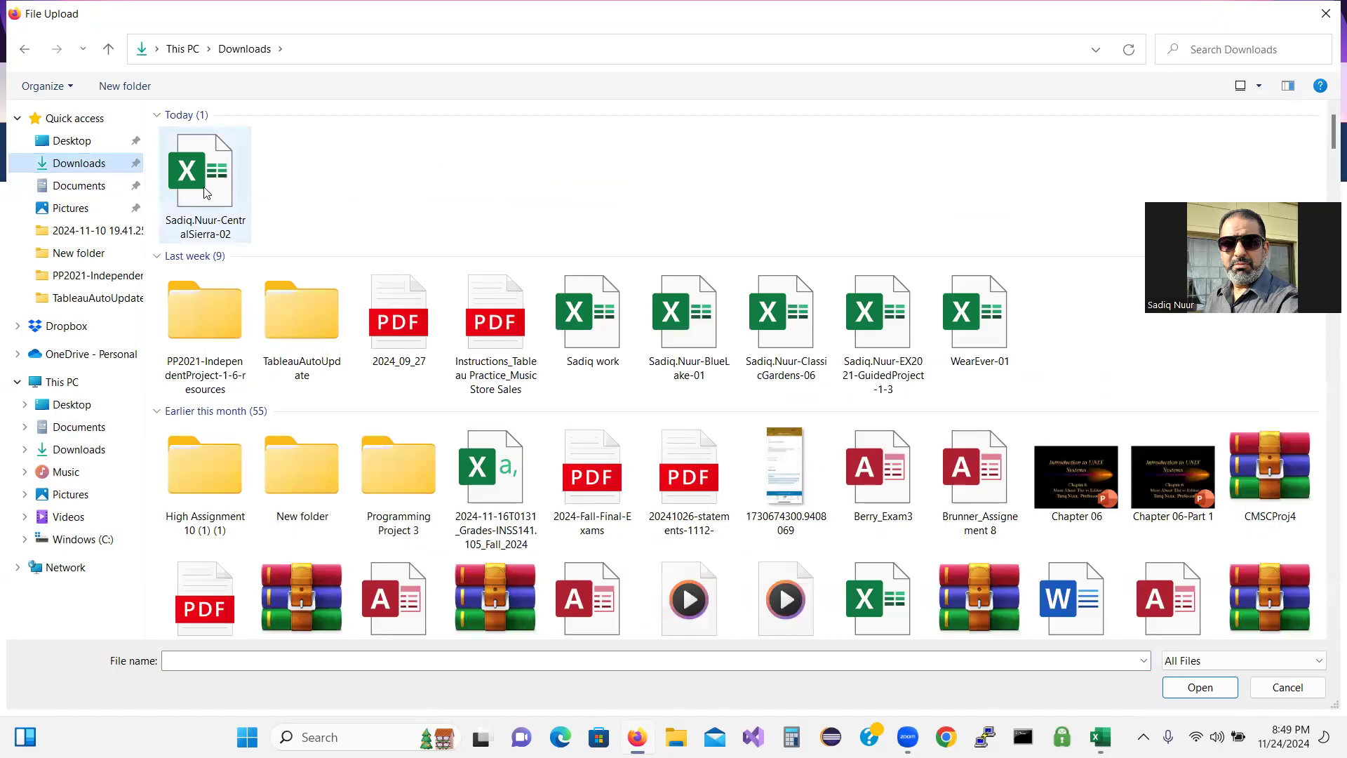
left_click(205, 191)
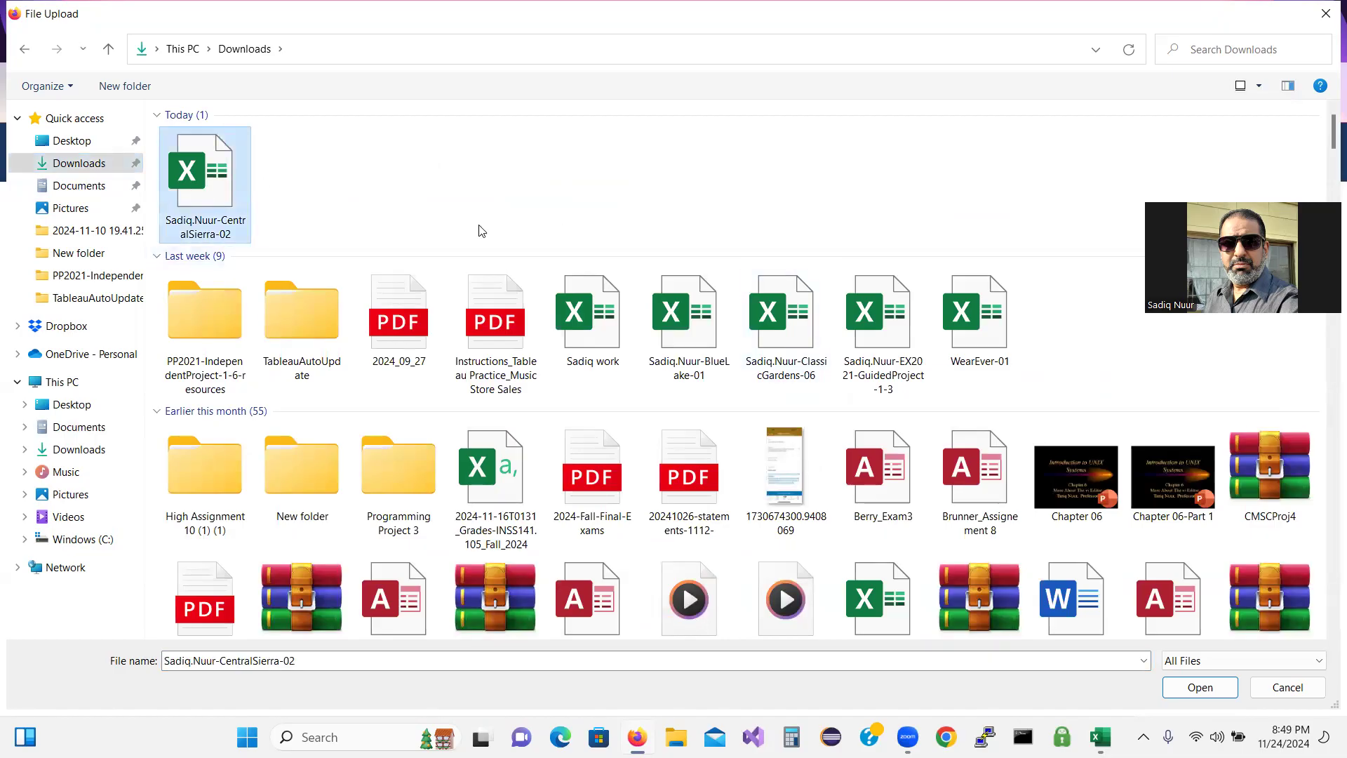
left_click(1199, 687)
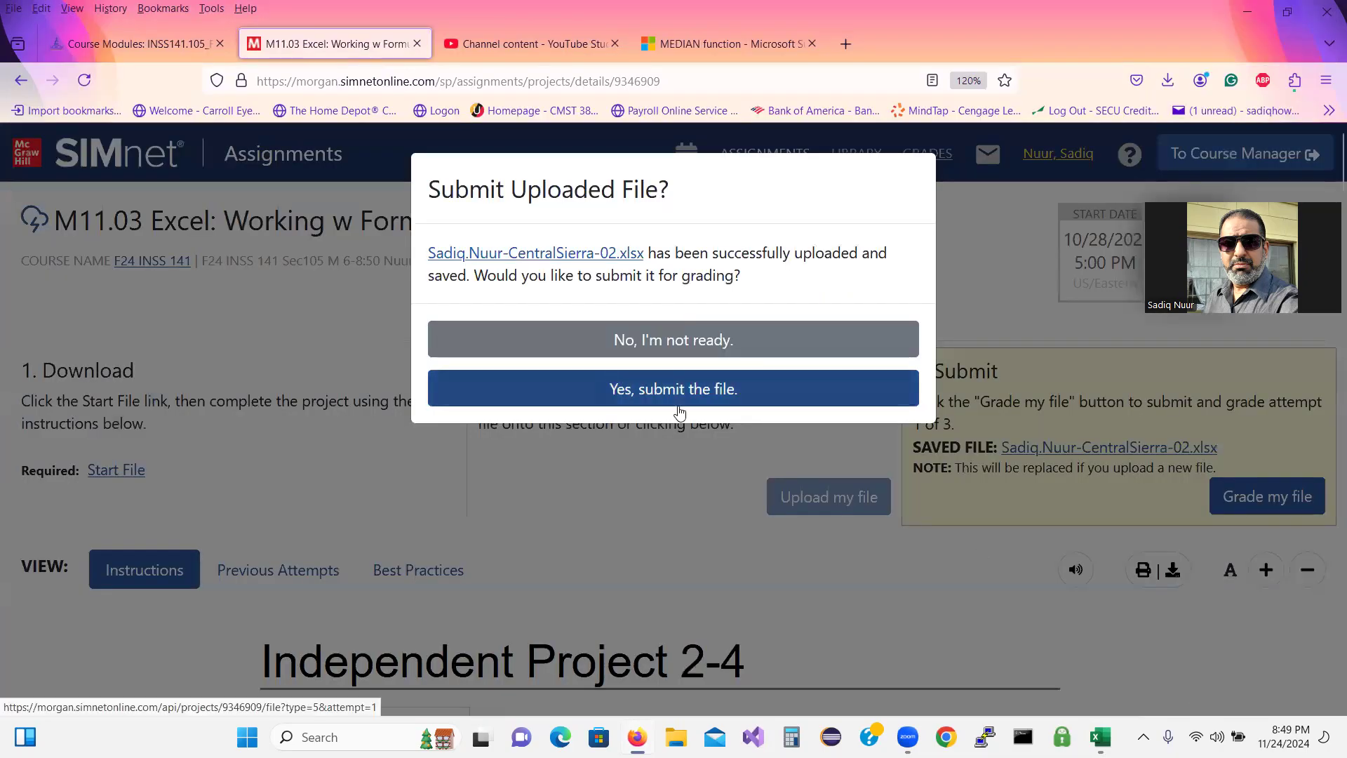
left_click(723, 399)
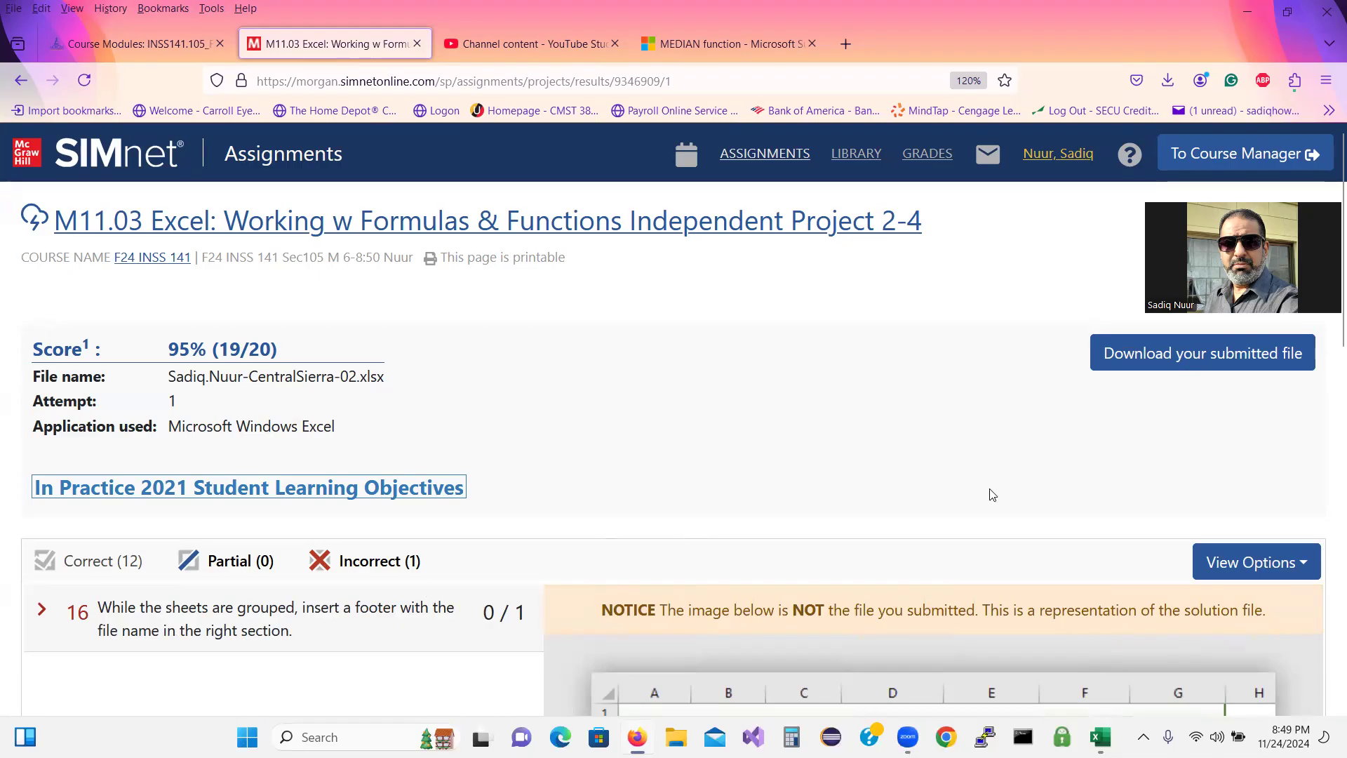
Expand the grading feedback for the incorrect instruction 16 about the file name footer.
left_click_drag(1338, 338, 1324, 477)
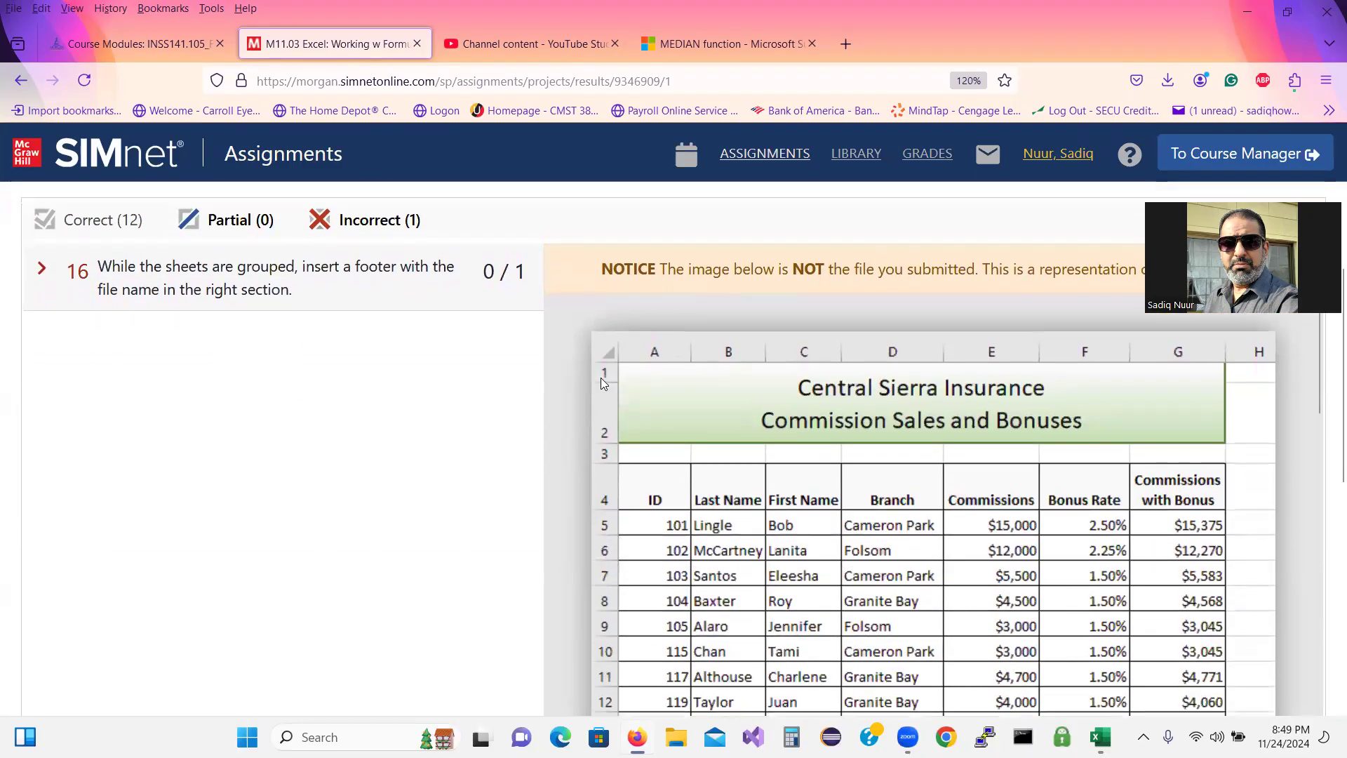
left_click(42, 269)
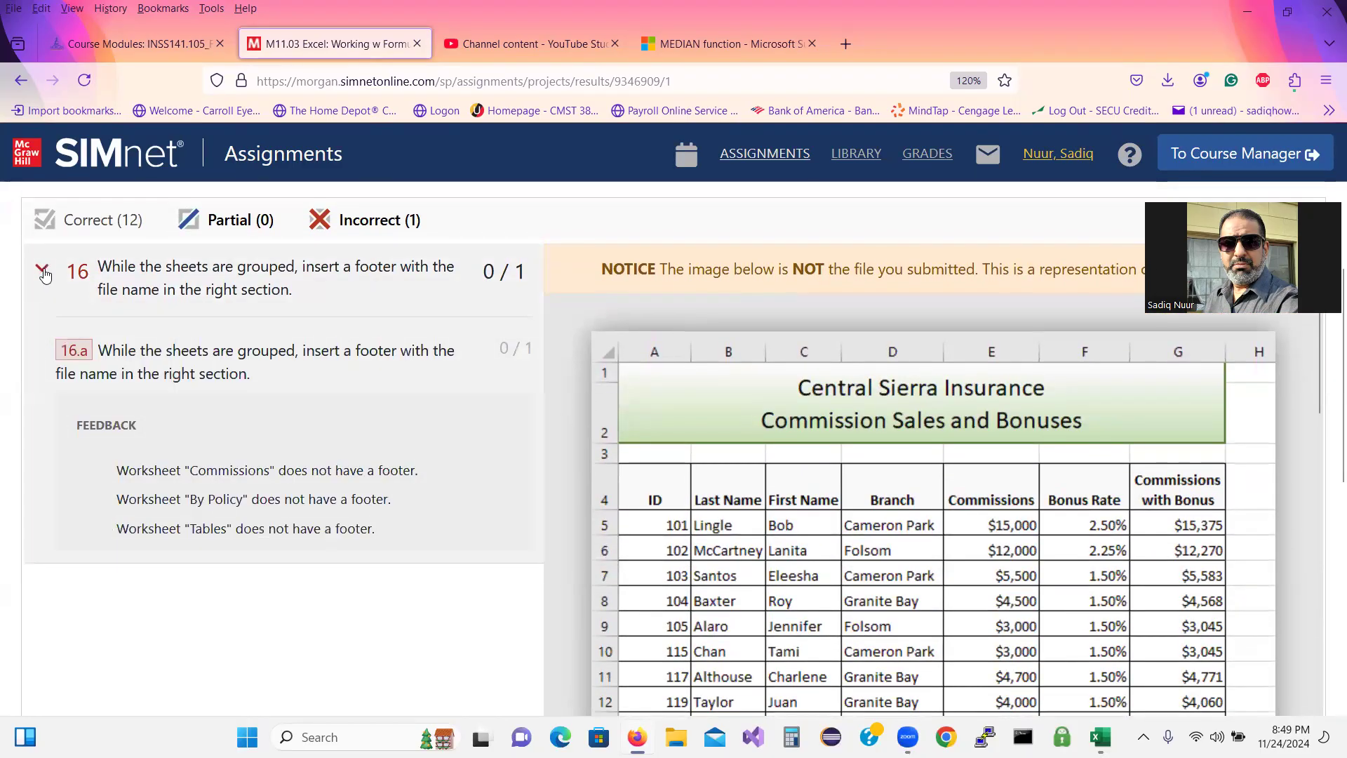
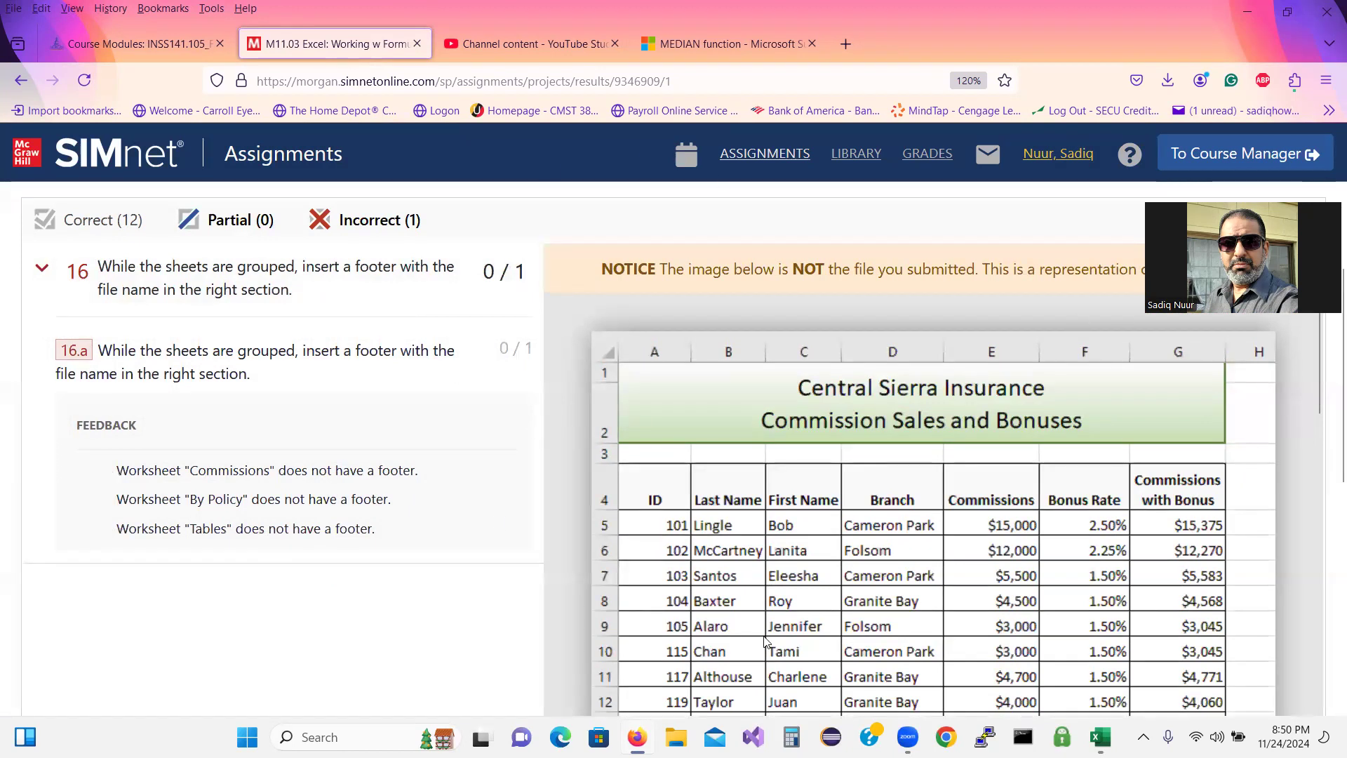
Return to the Excel workbook and preview all pages with Print Entire Workbook to check where the file name appears.
key("alt+Tab")
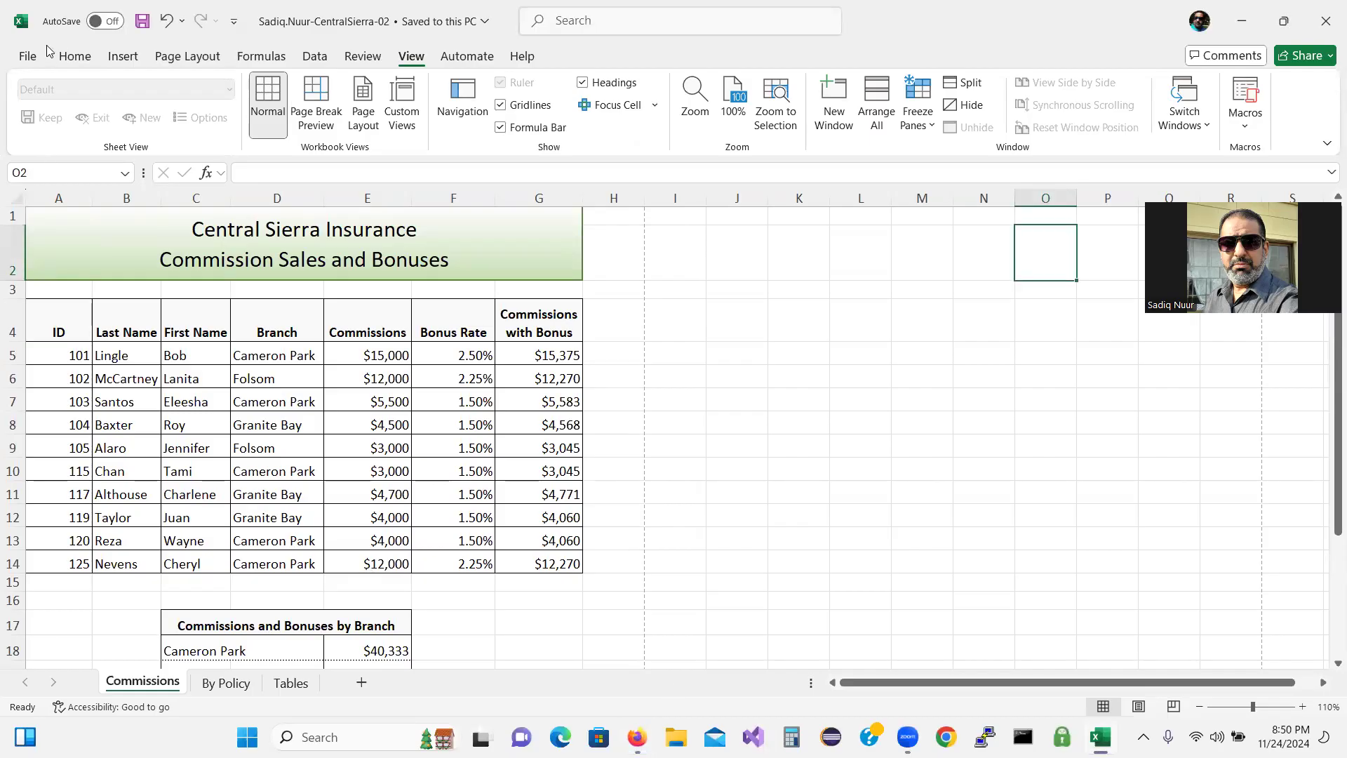
left_click(28, 56)
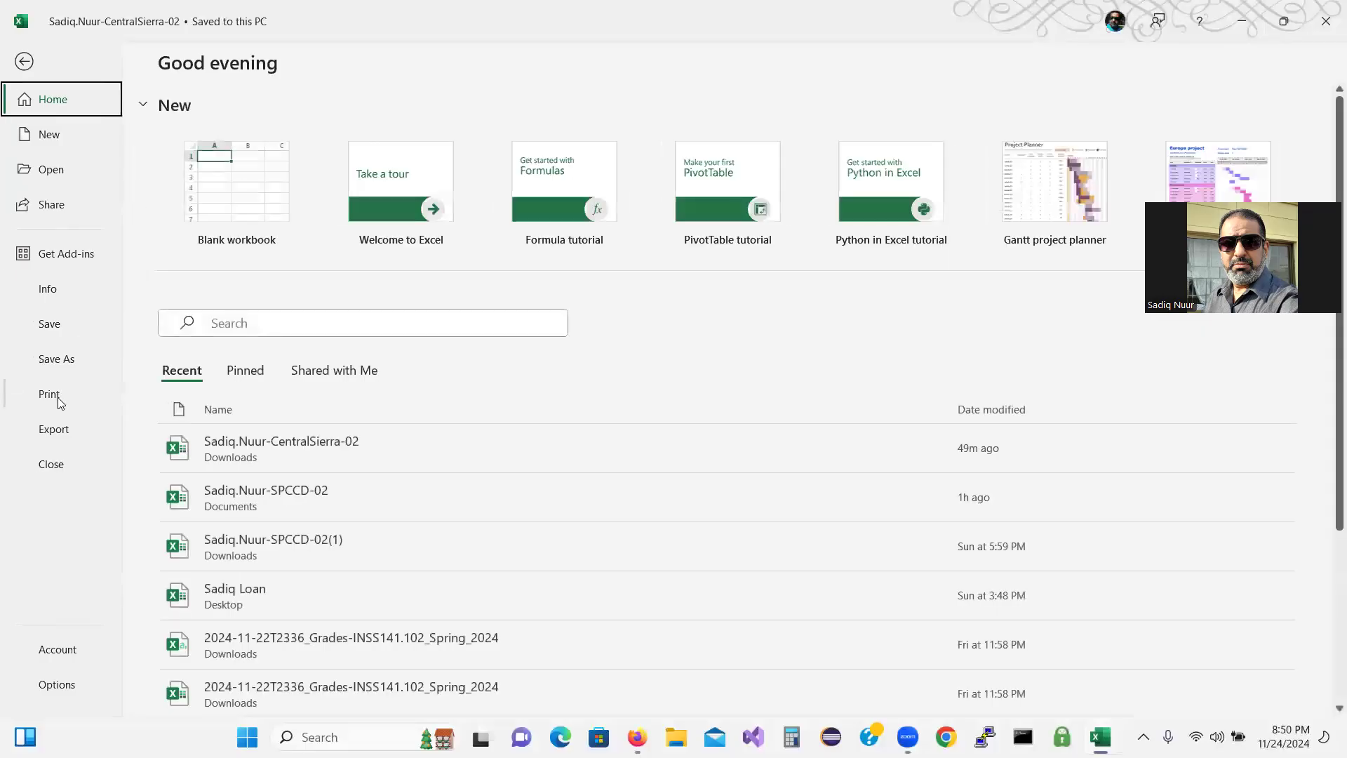
left_click(49, 395)
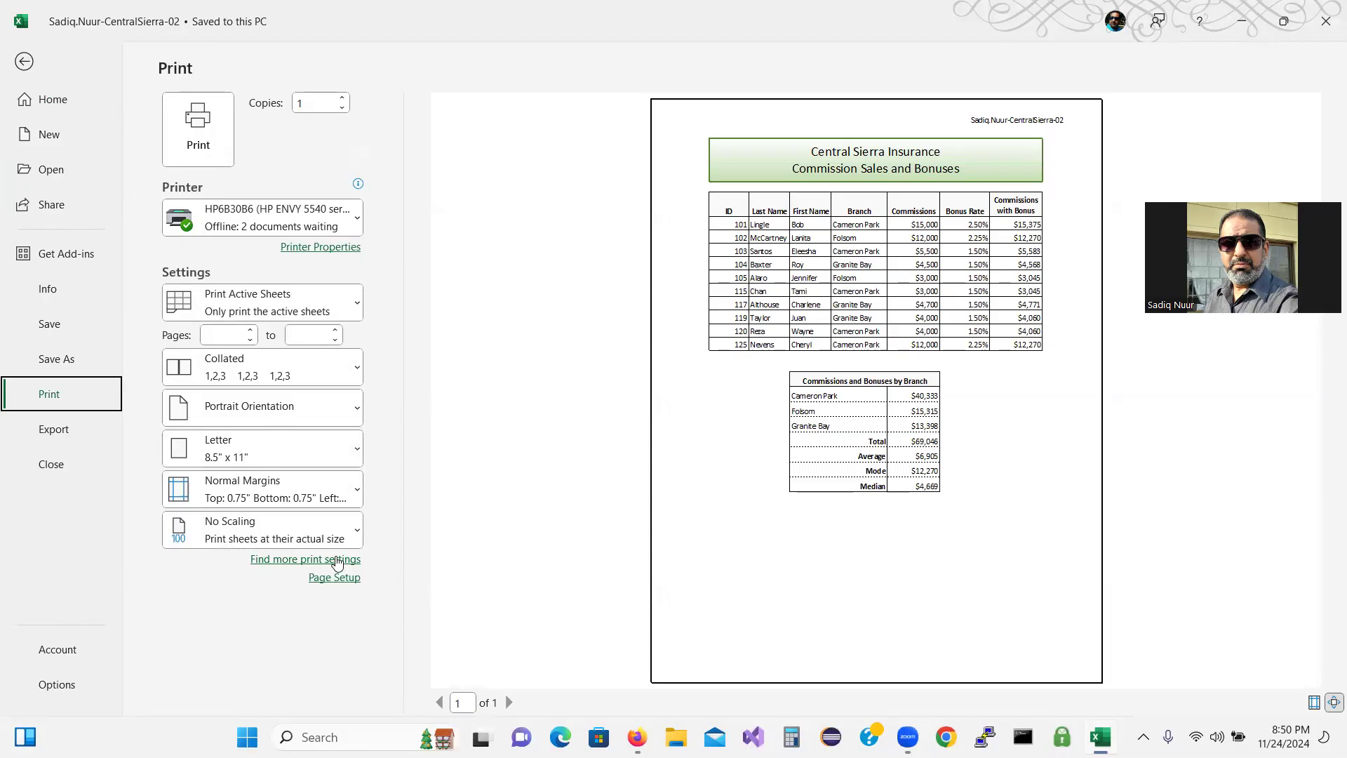
left_click(353, 311)
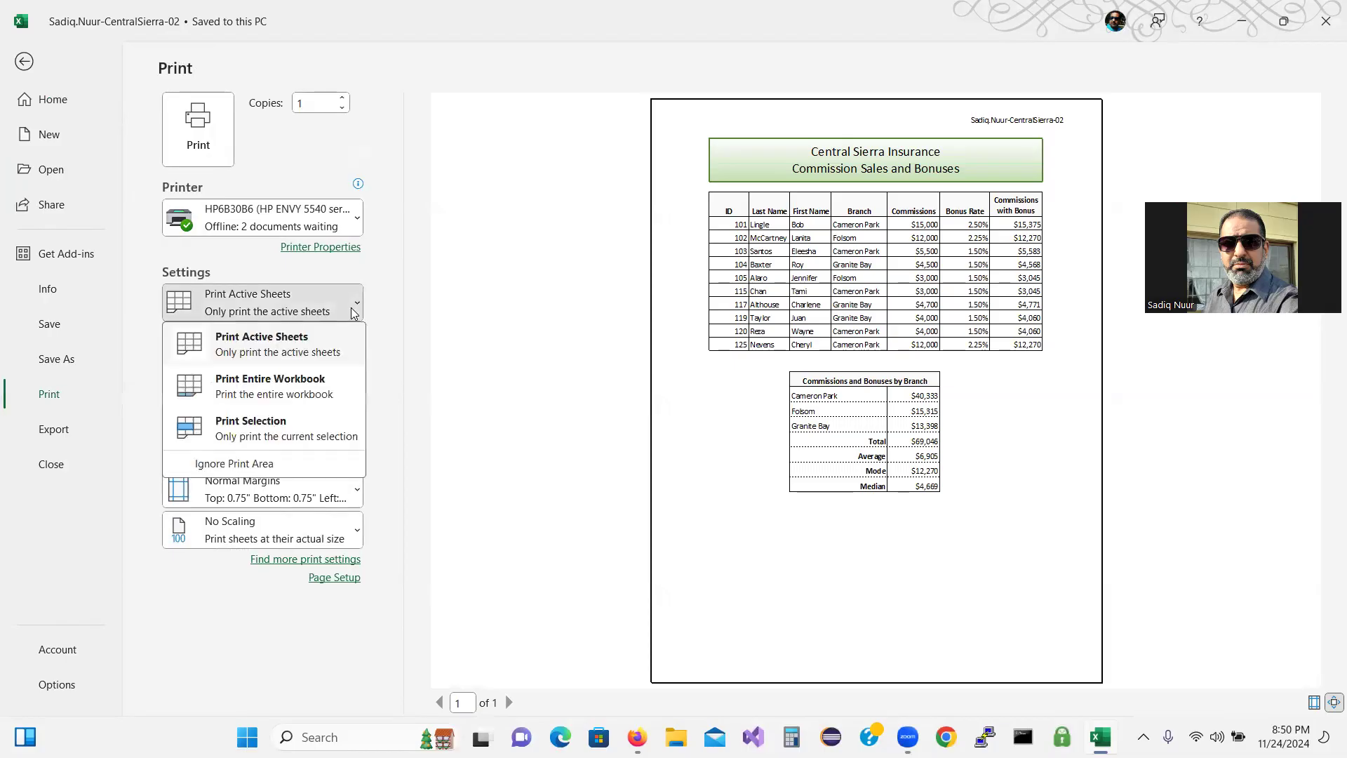
left_click(314, 388)
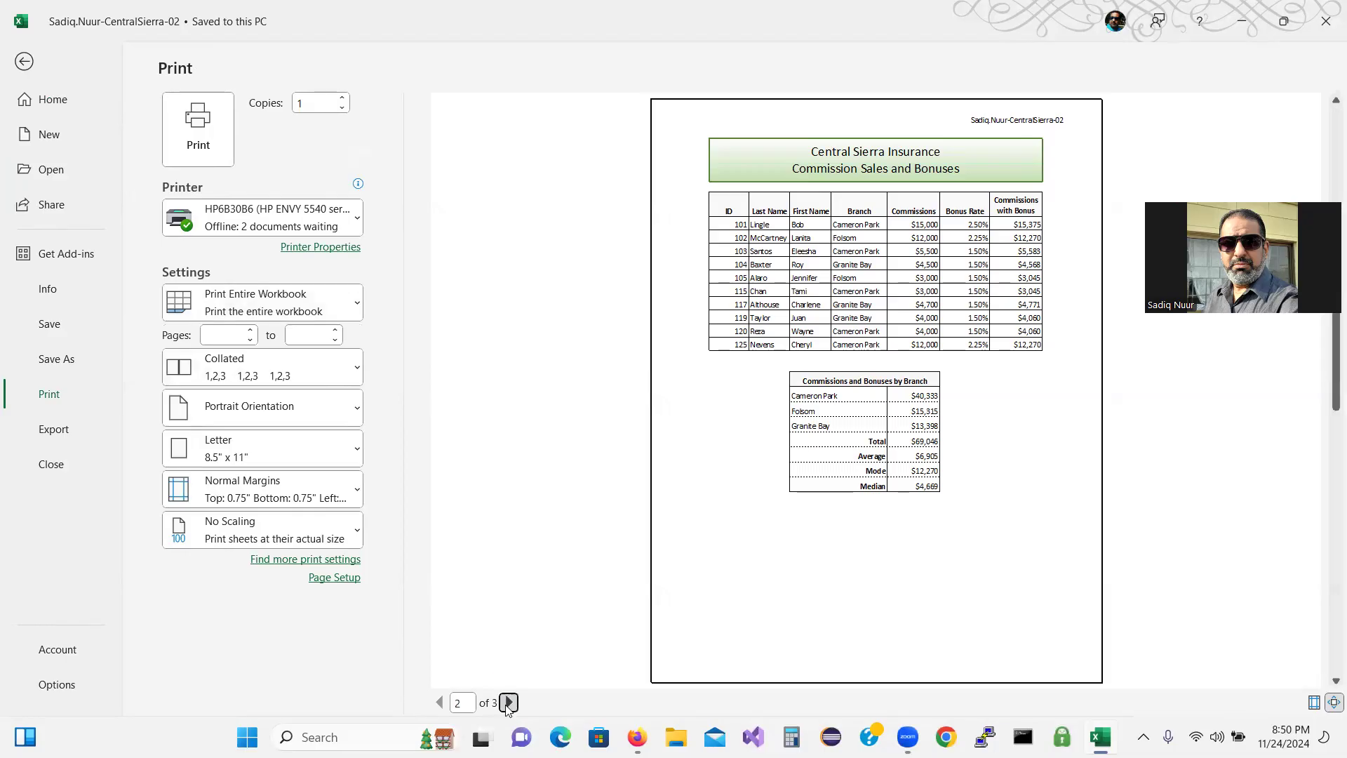
left_click(506, 703)
left_click(509, 704)
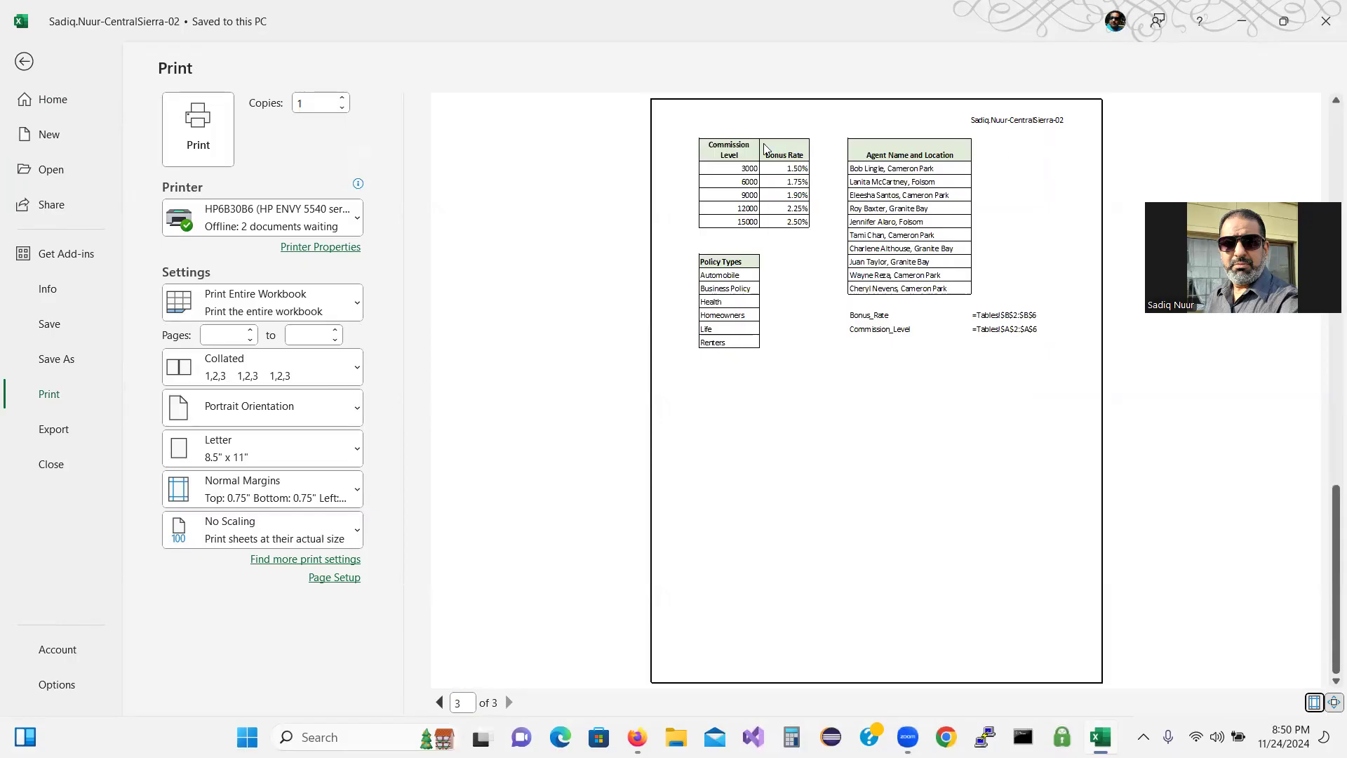
left_click(24, 63)
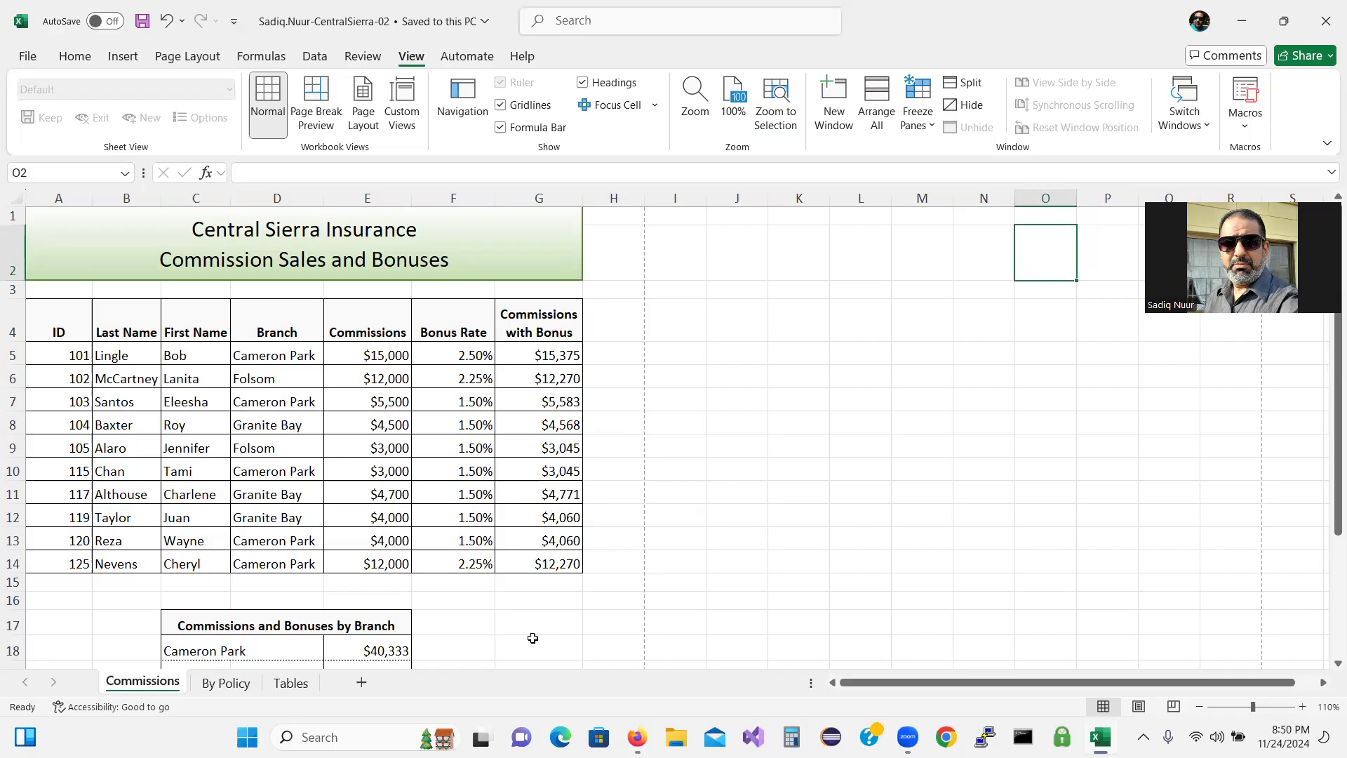
Recheck the SIMnet feedback for instruction 16, and open the Commissions sheet's footer for editing in Excel.
left_click(636, 736)
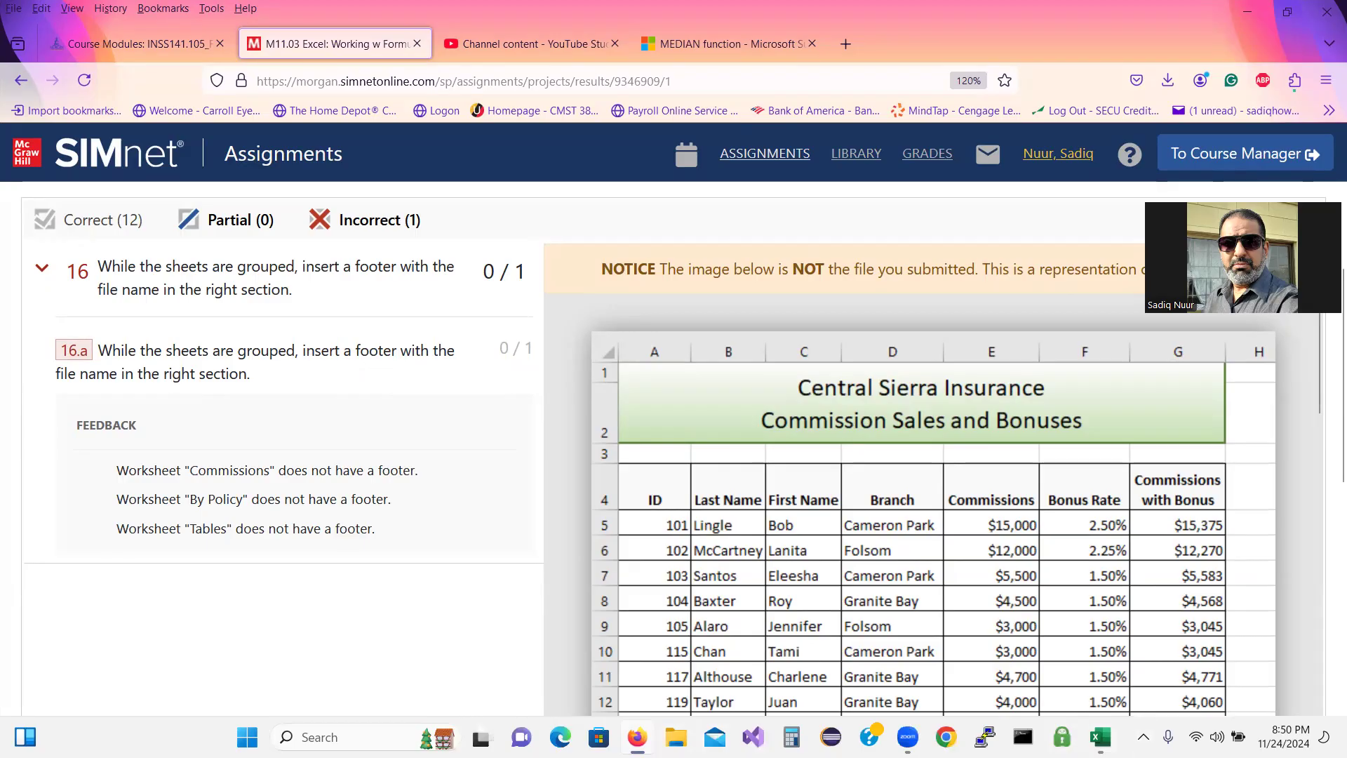
left_click(1099, 737)
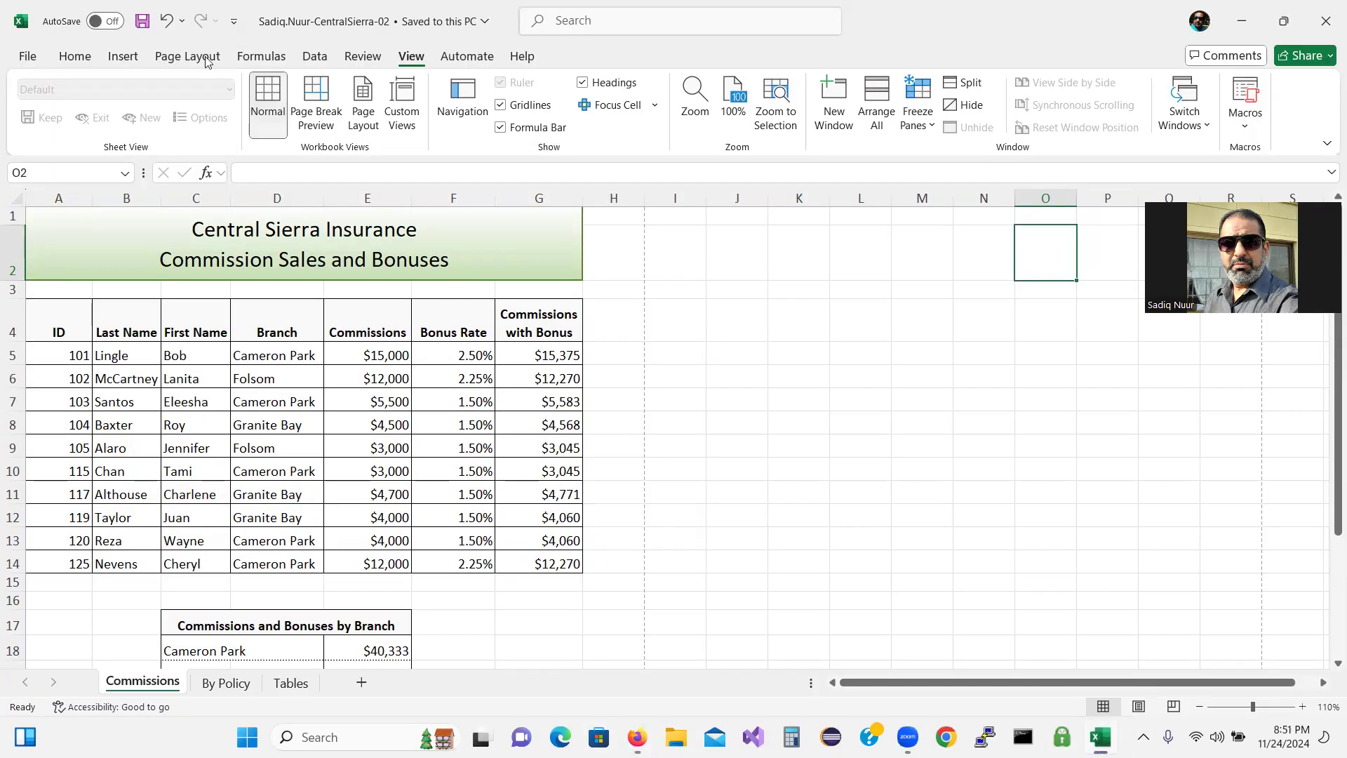
left_click(123, 62)
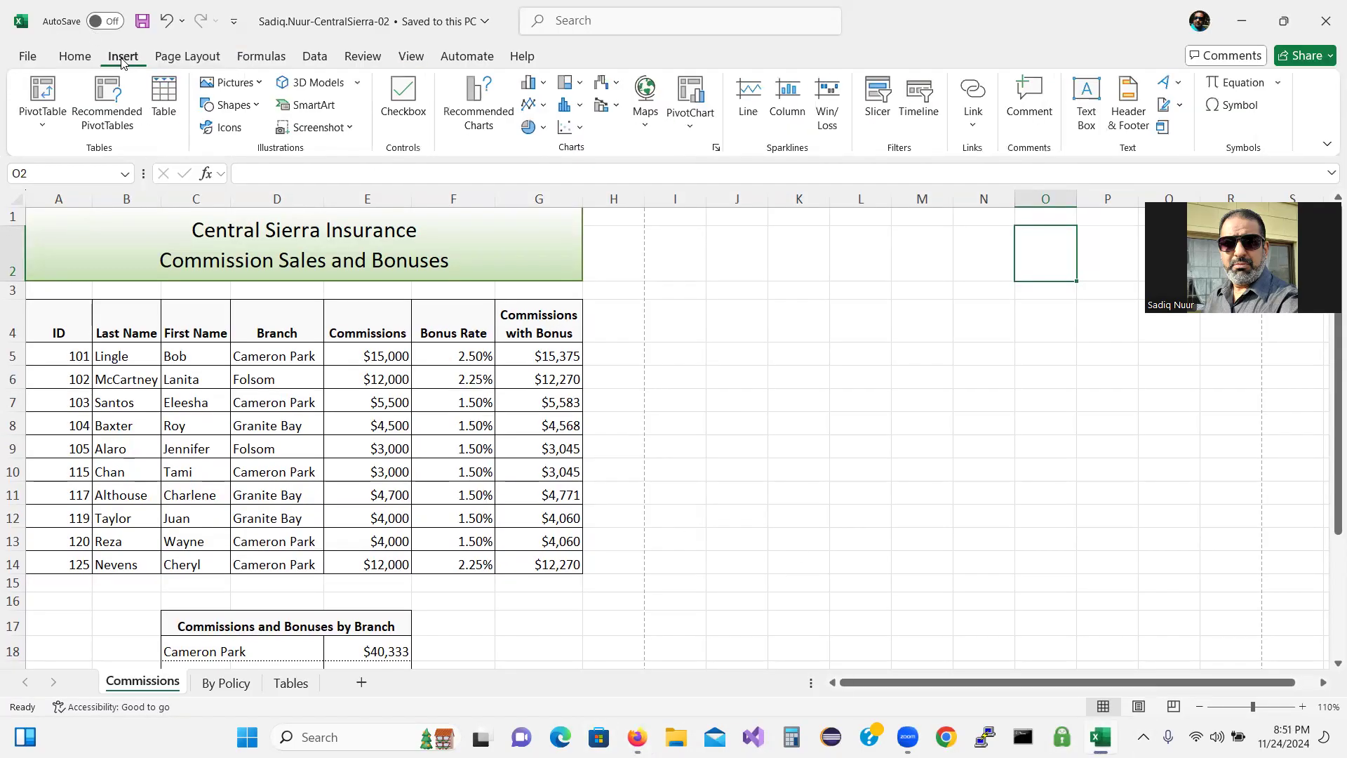
left_click(1126, 111)
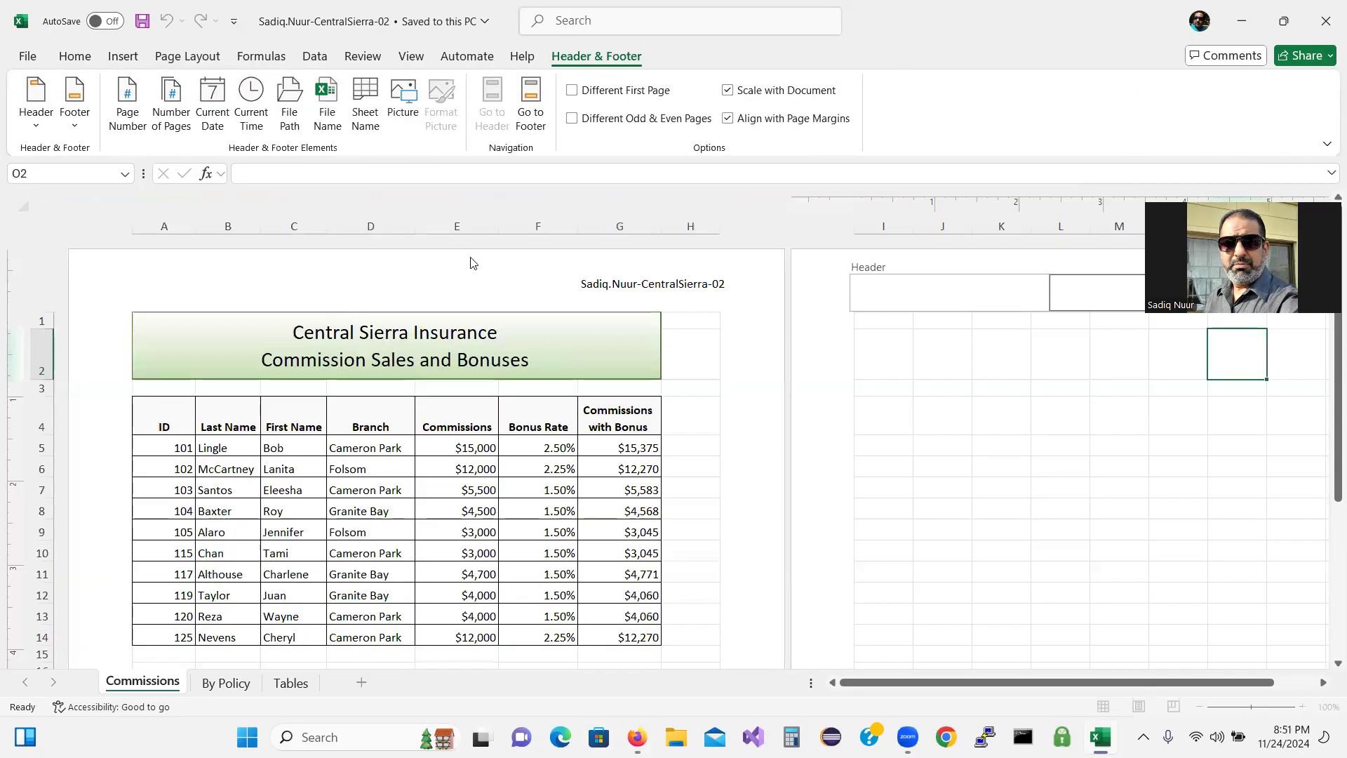
left_click(531, 99)
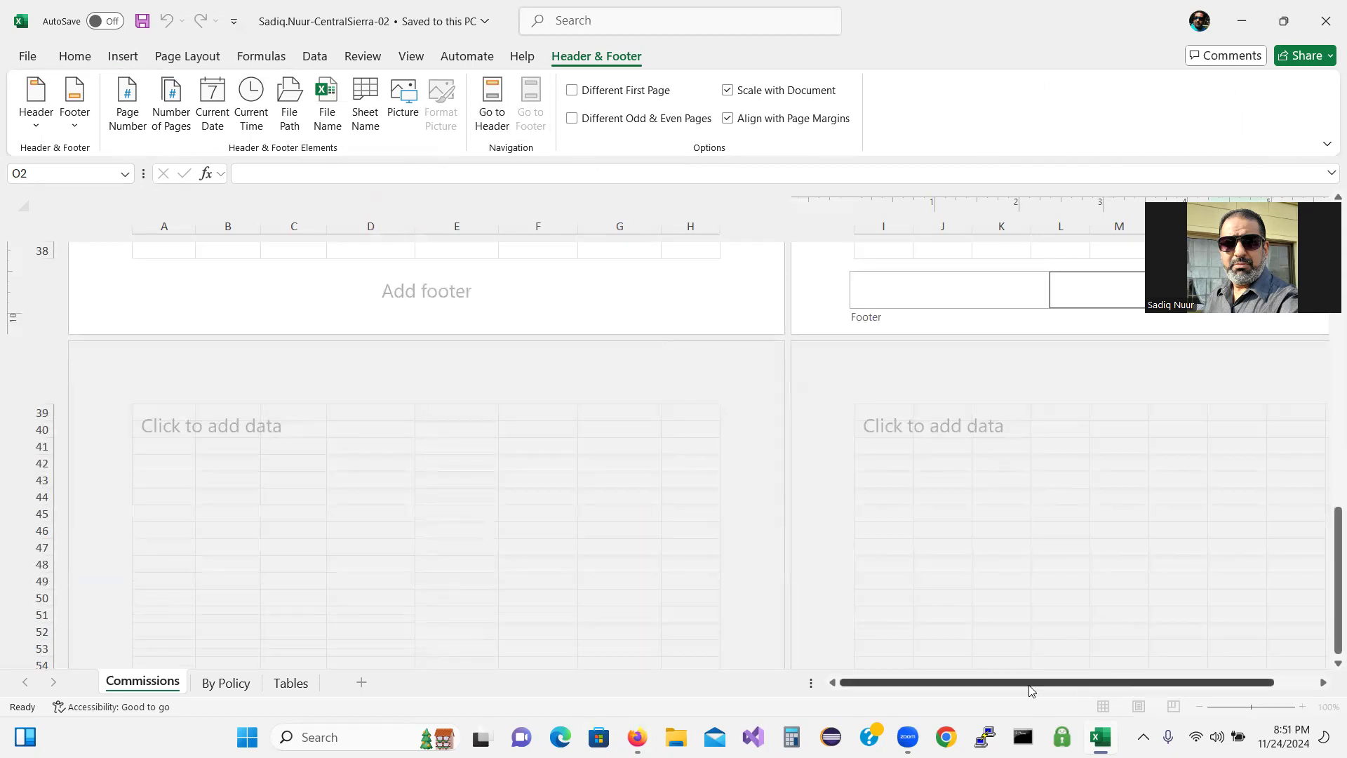
left_click_drag(1326, 622, 1324, 546)
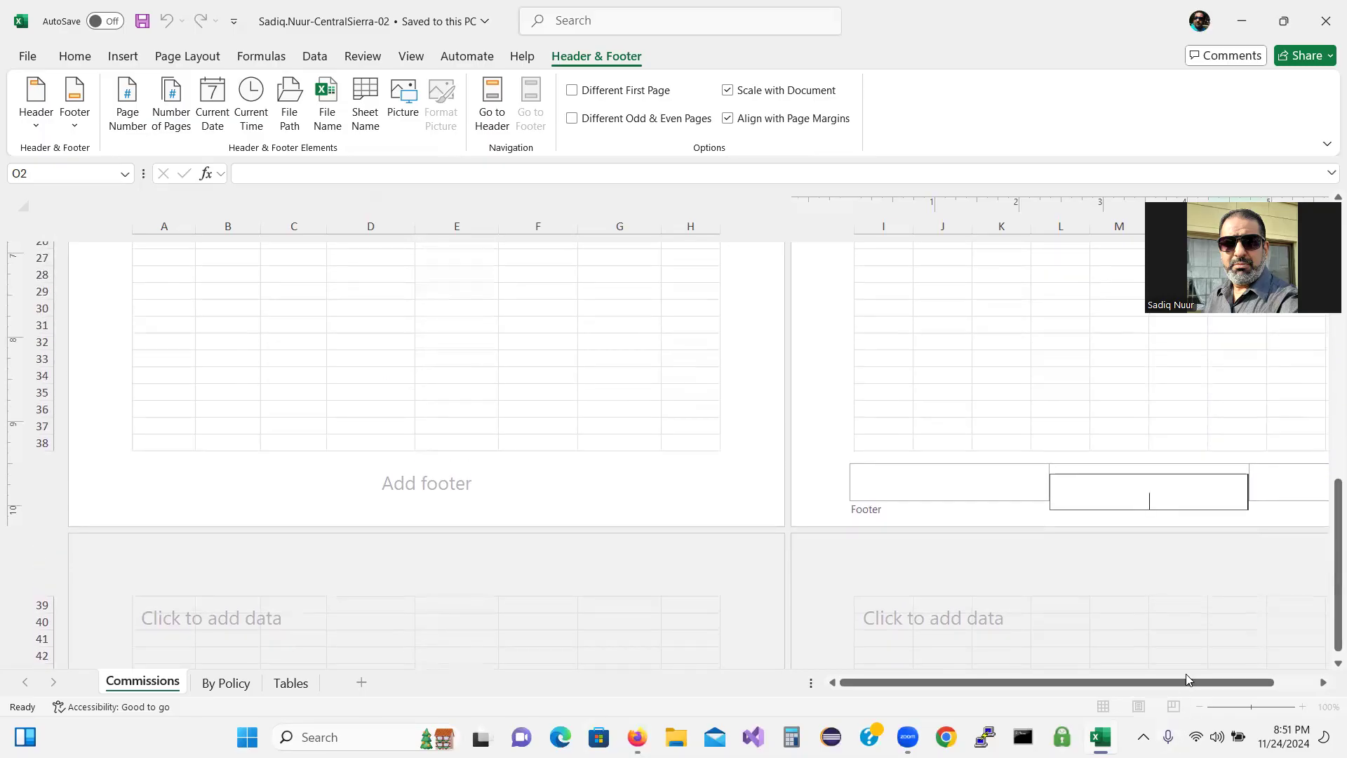
Insert the File Name element in the right footer section of the Commissions sheet's first page.
left_click(1185, 679)
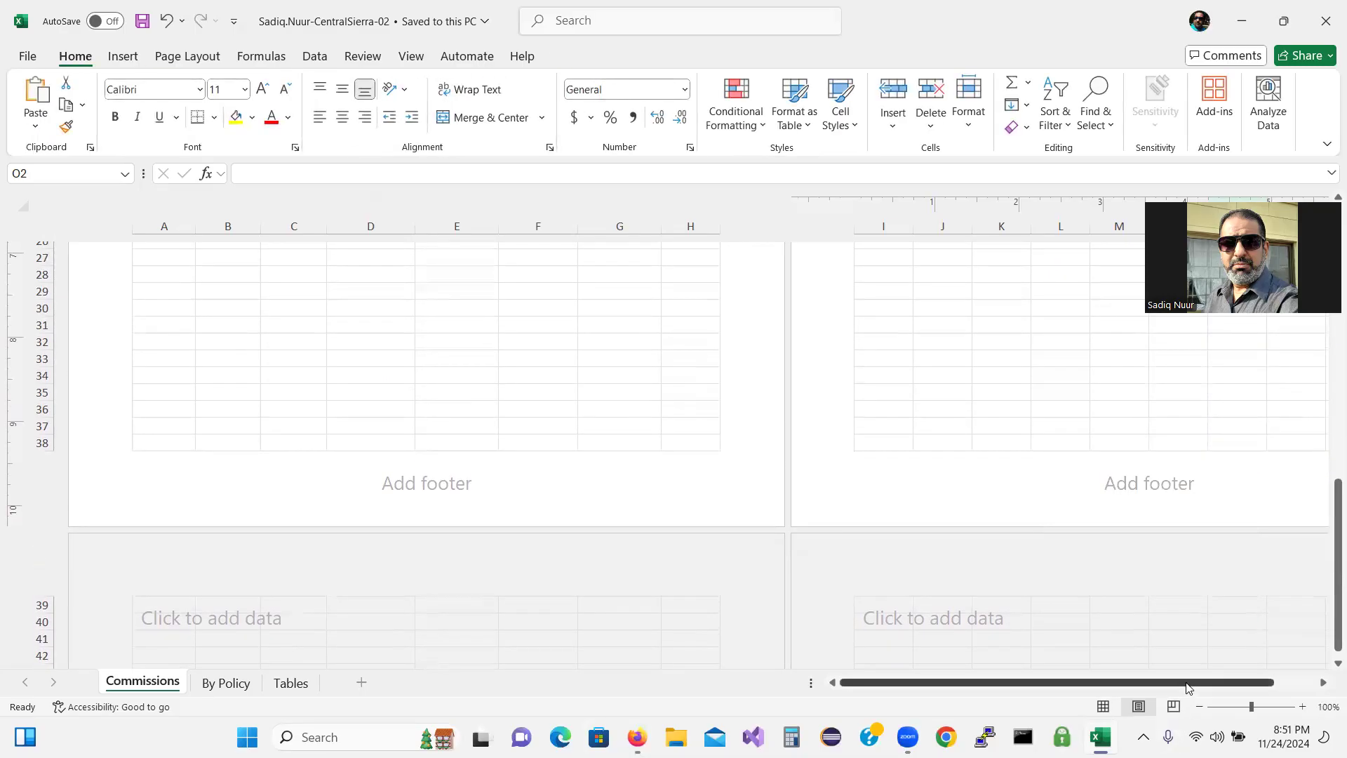
left_click_drag(1188, 687, 1226, 685)
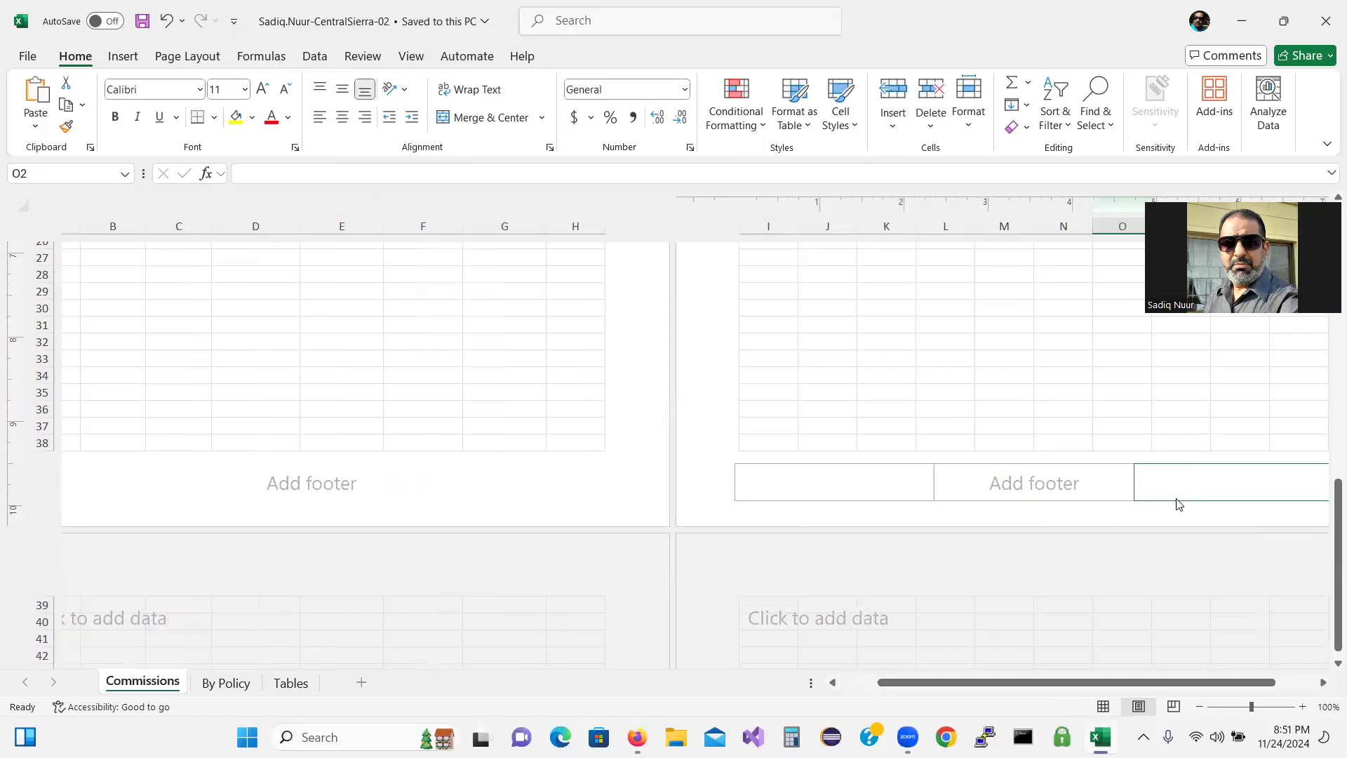
left_click(1208, 501)
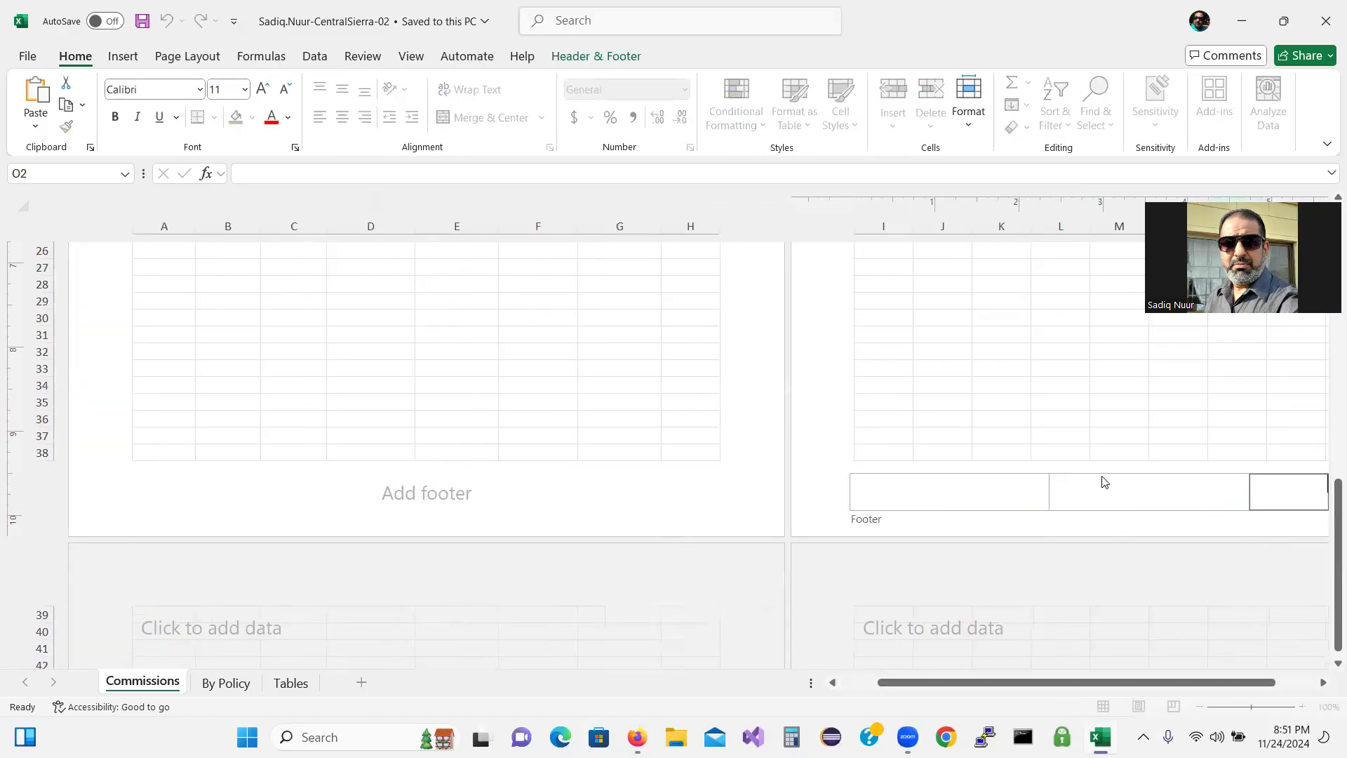
left_click(586, 493)
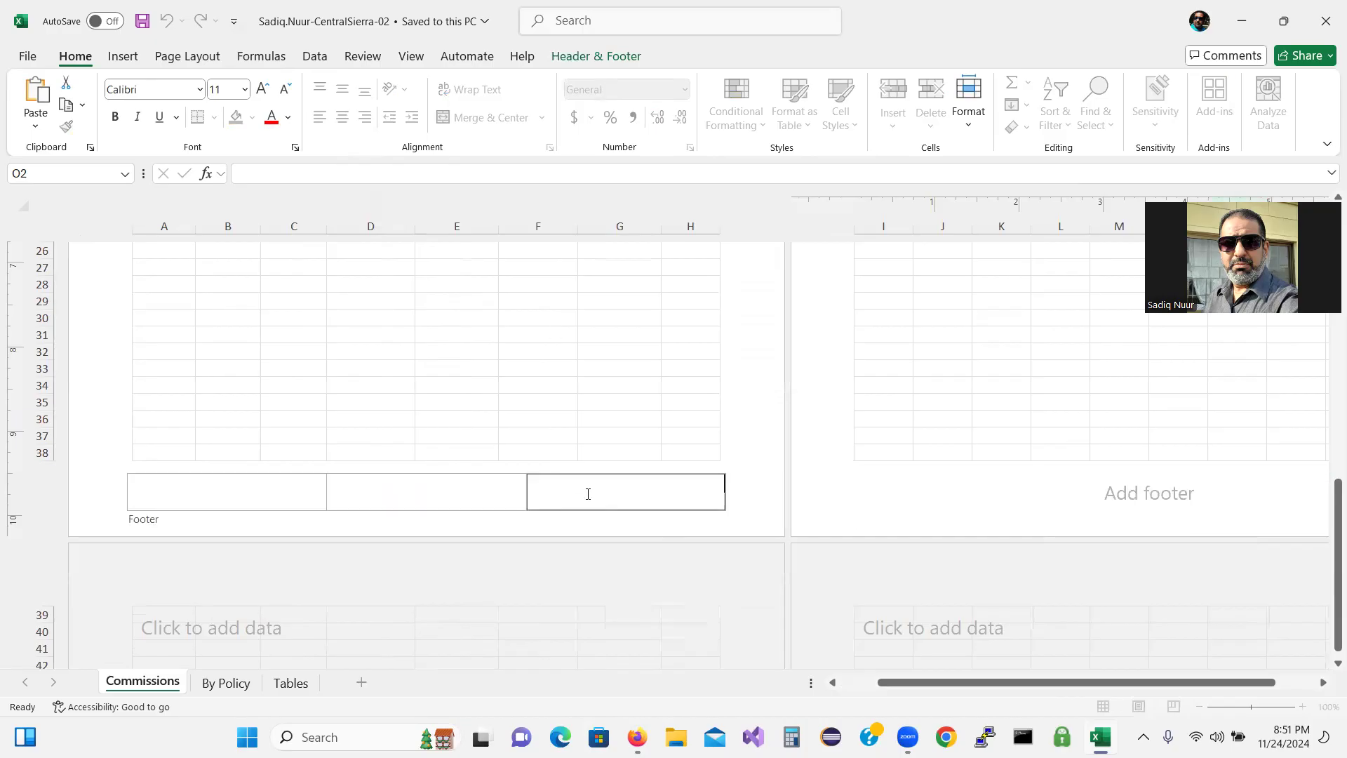
left_click(593, 58)
left_click(326, 102)
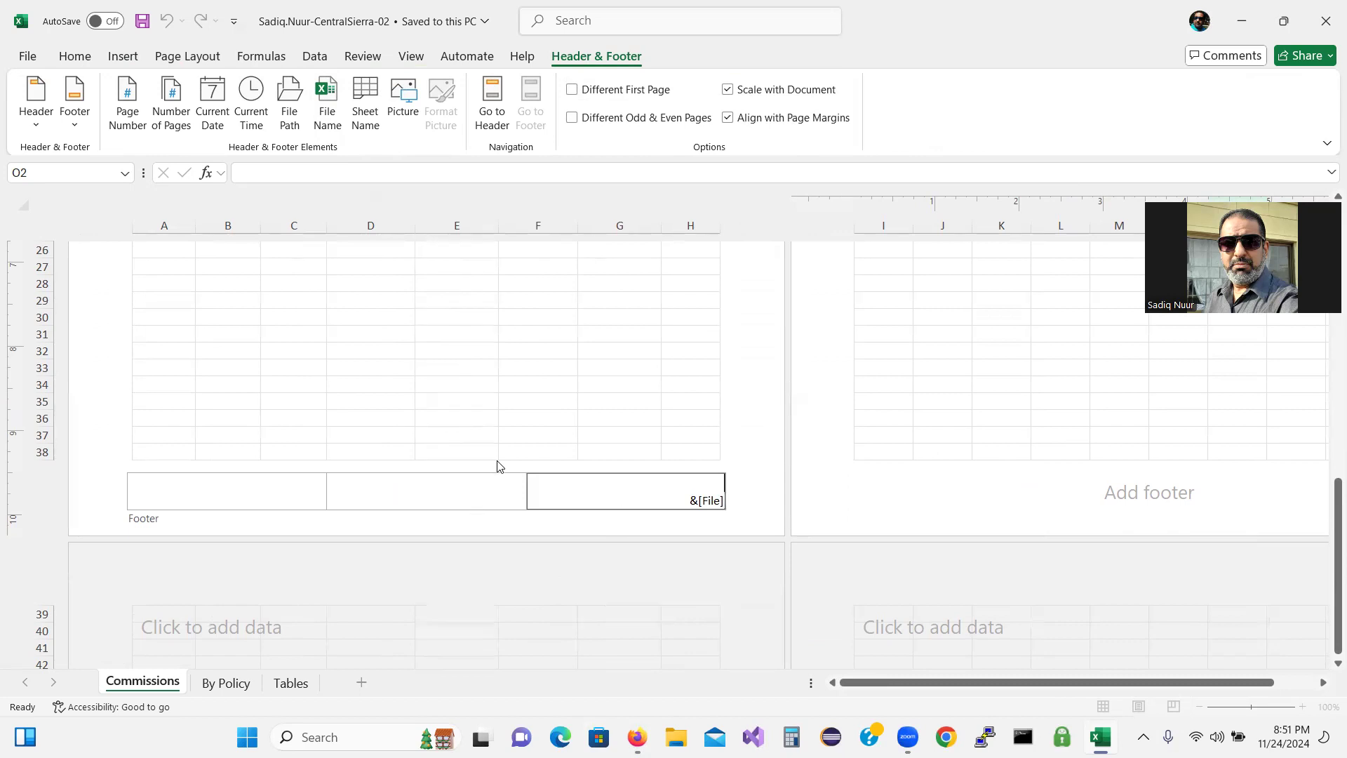
left_click(513, 450)
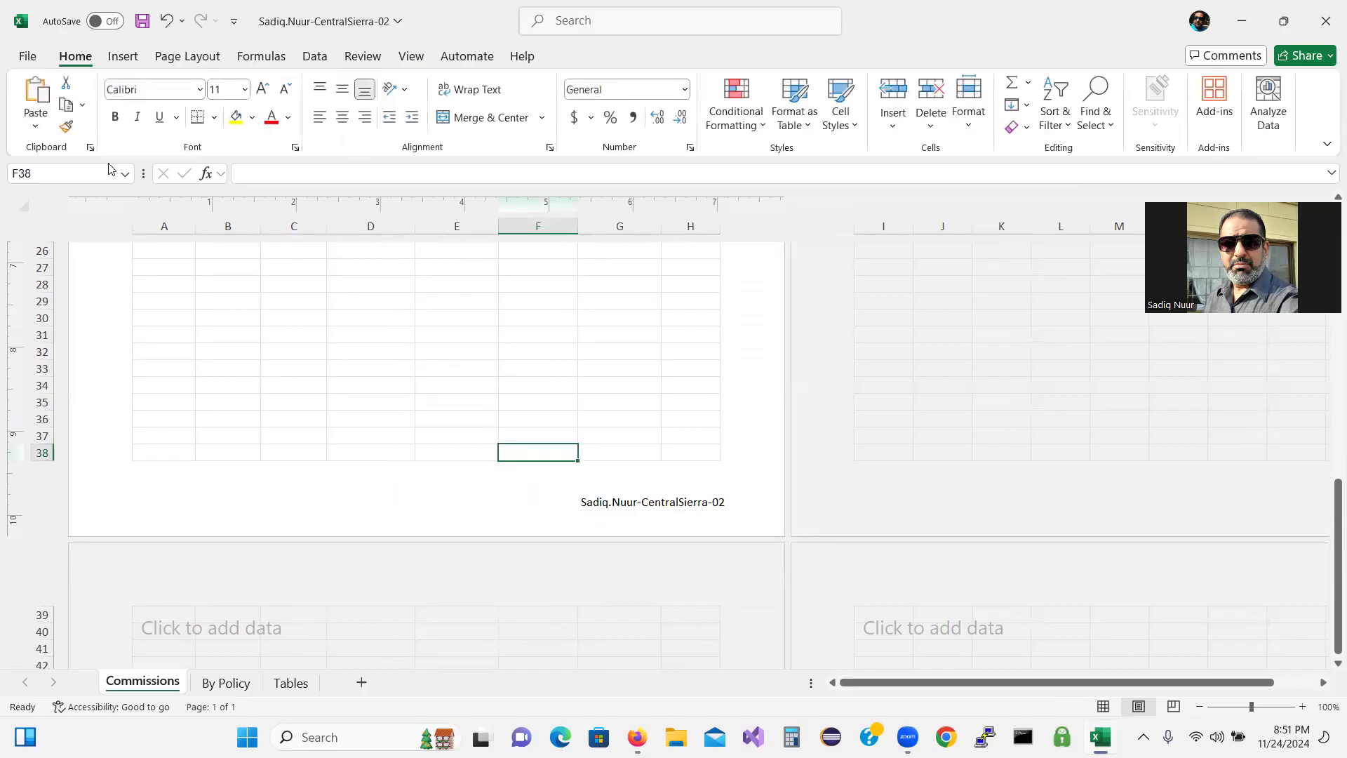
Return the Commissions sheet to Normal view and check the header and footer in the print preview.
left_click(411, 56)
left_click(267, 95)
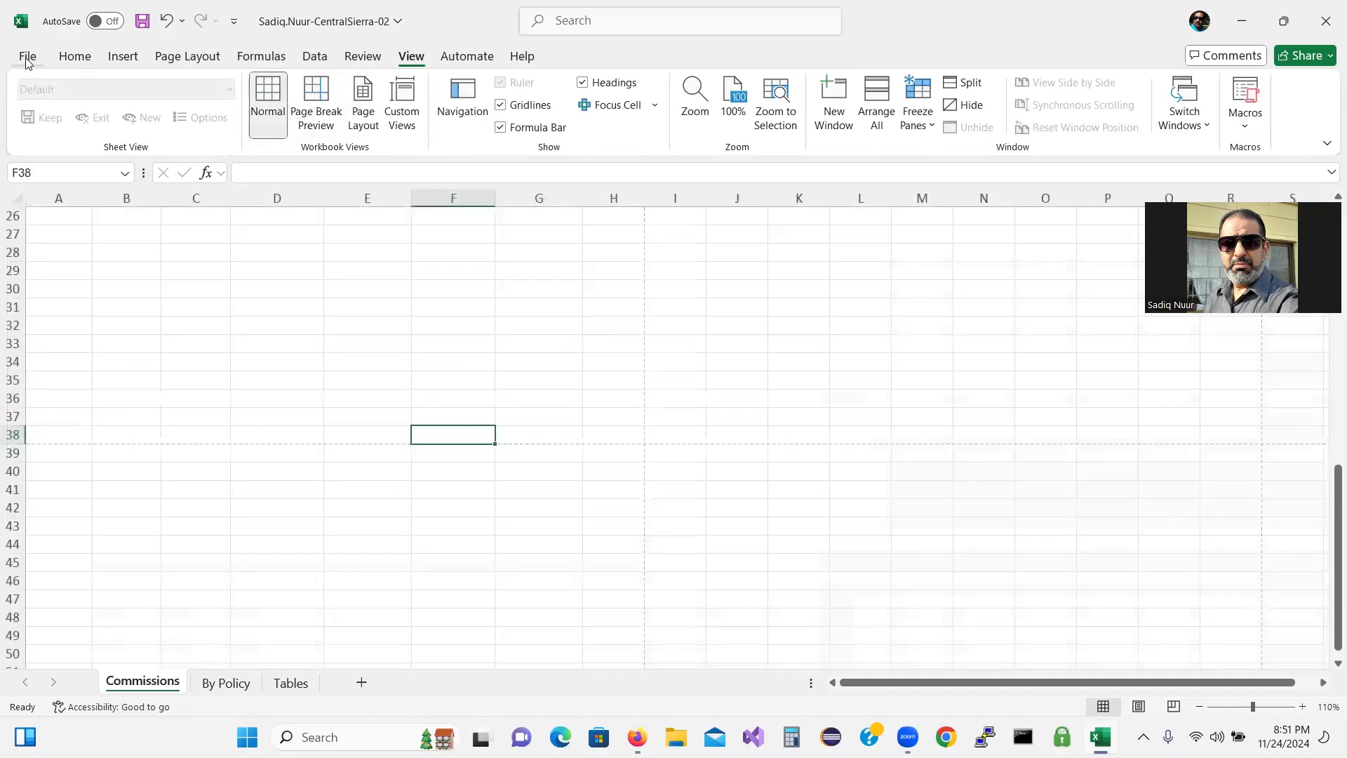
left_click(27, 58)
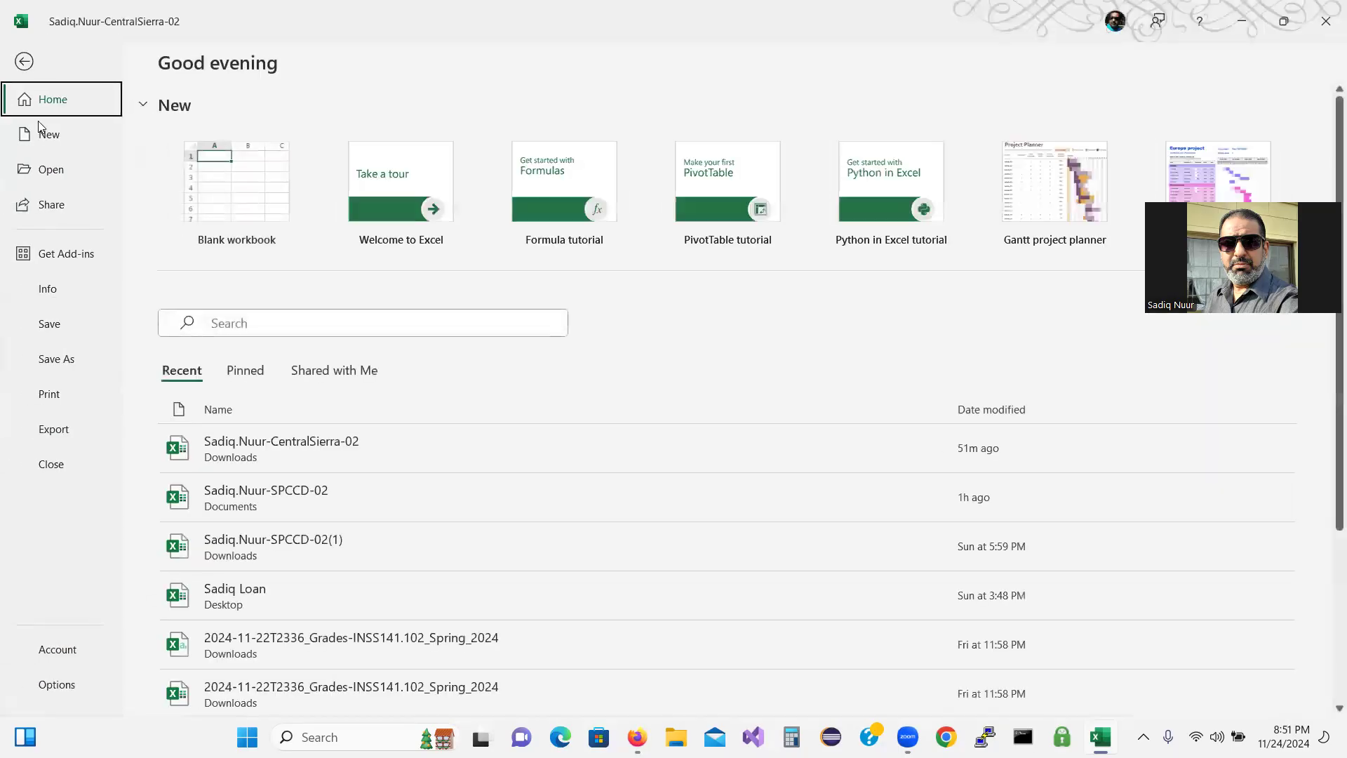
left_click(62, 398)
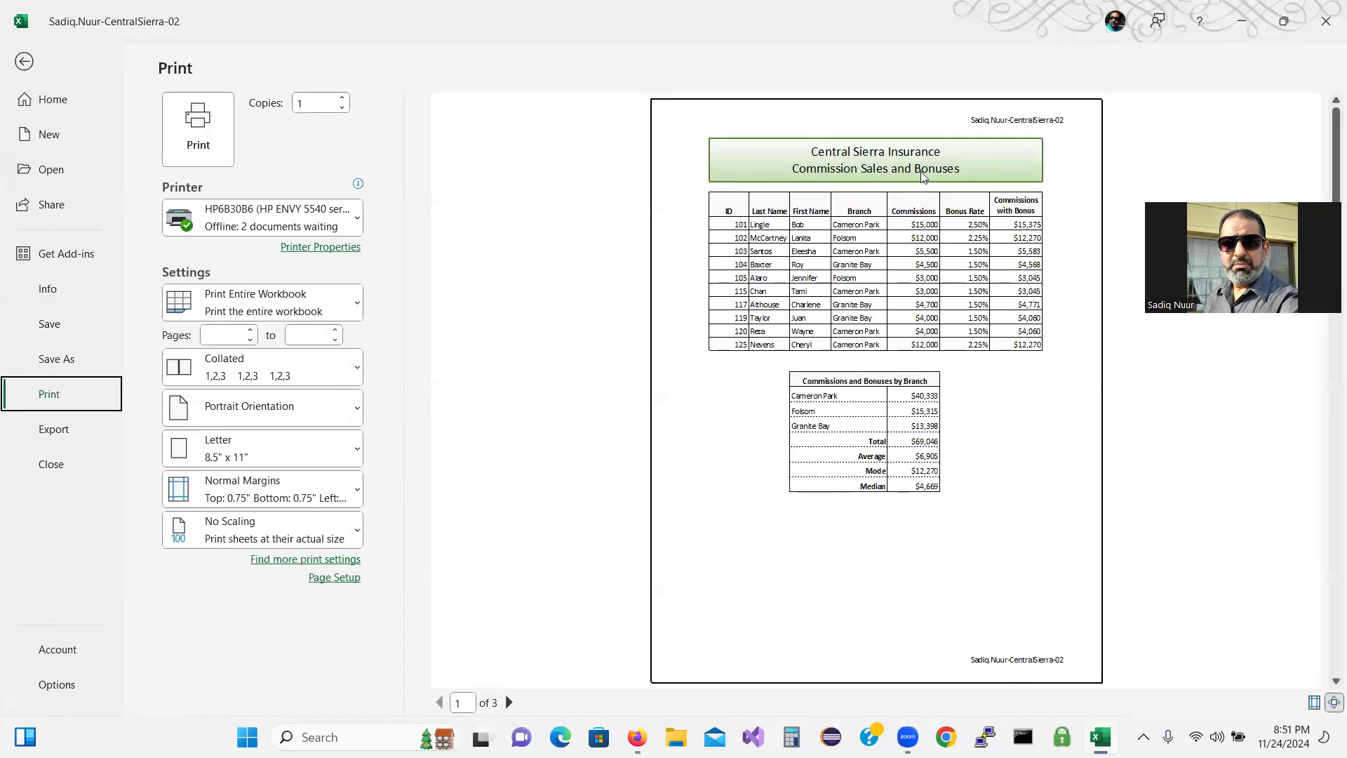
left_click(22, 64)
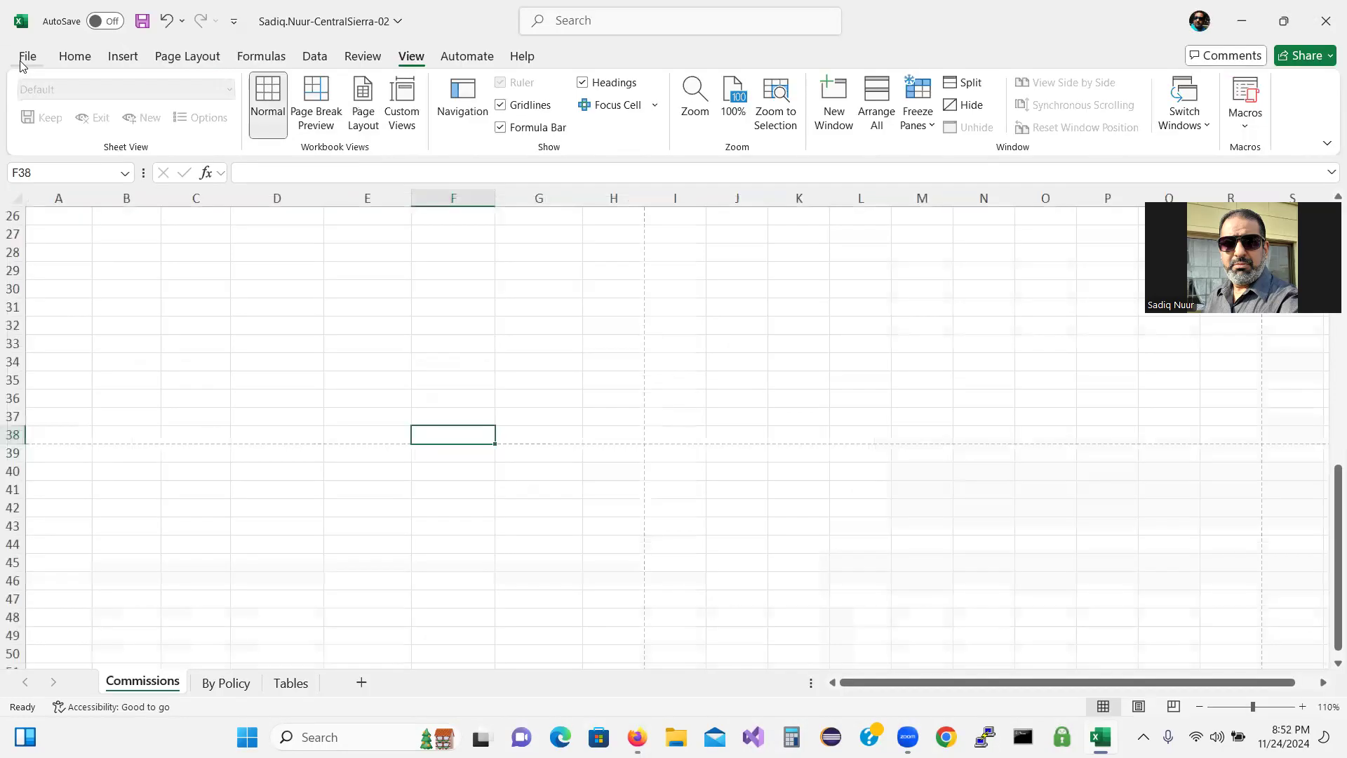
Delete the file name from the right header section of the Commissions sheet.
left_click_drag(1325, 561, 1326, 327)
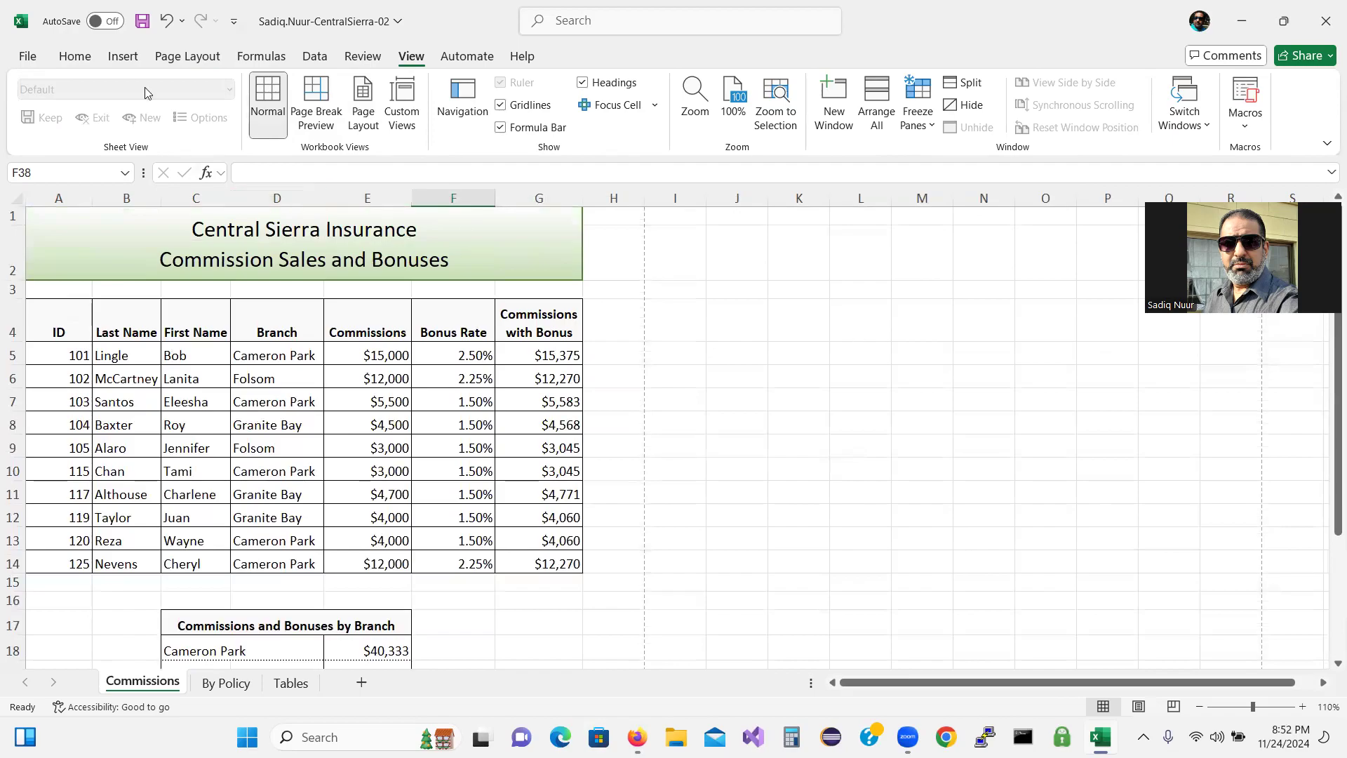
left_click(123, 56)
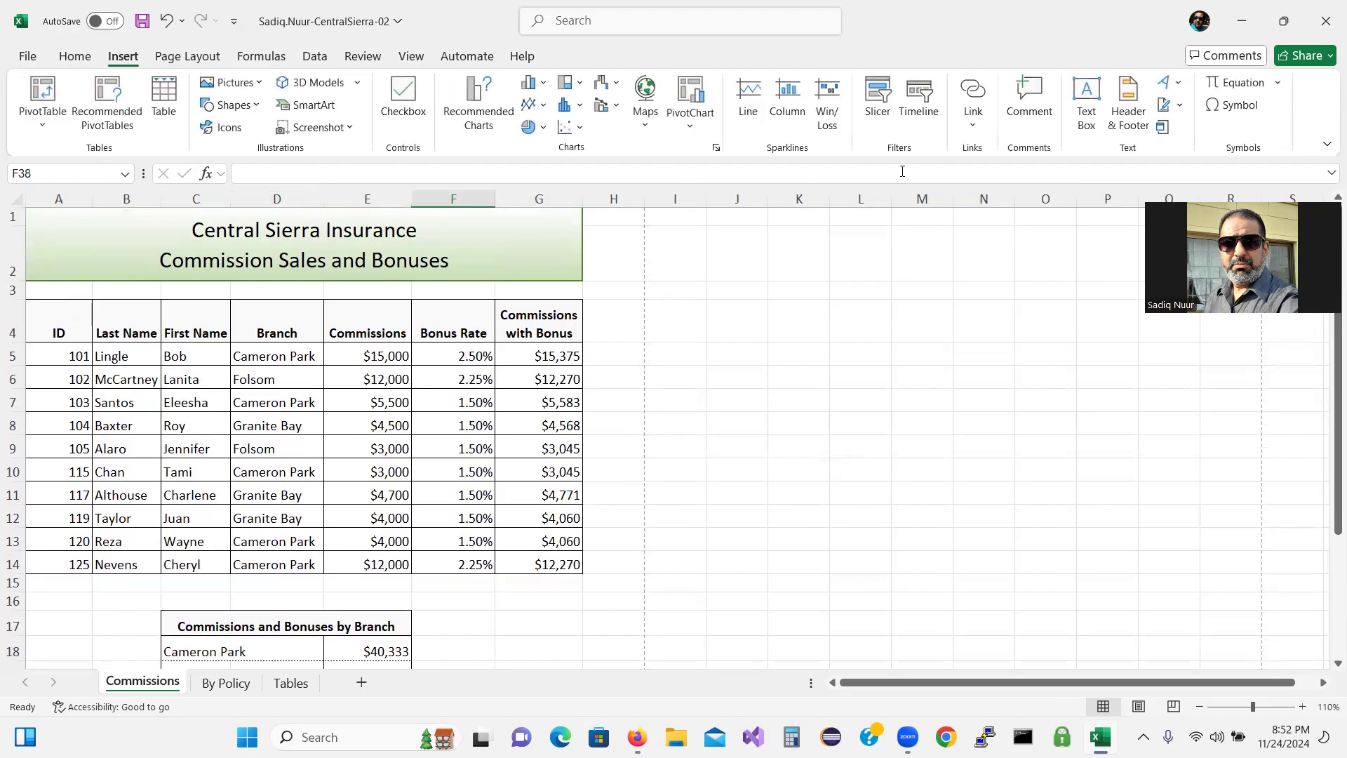
left_click(1122, 112)
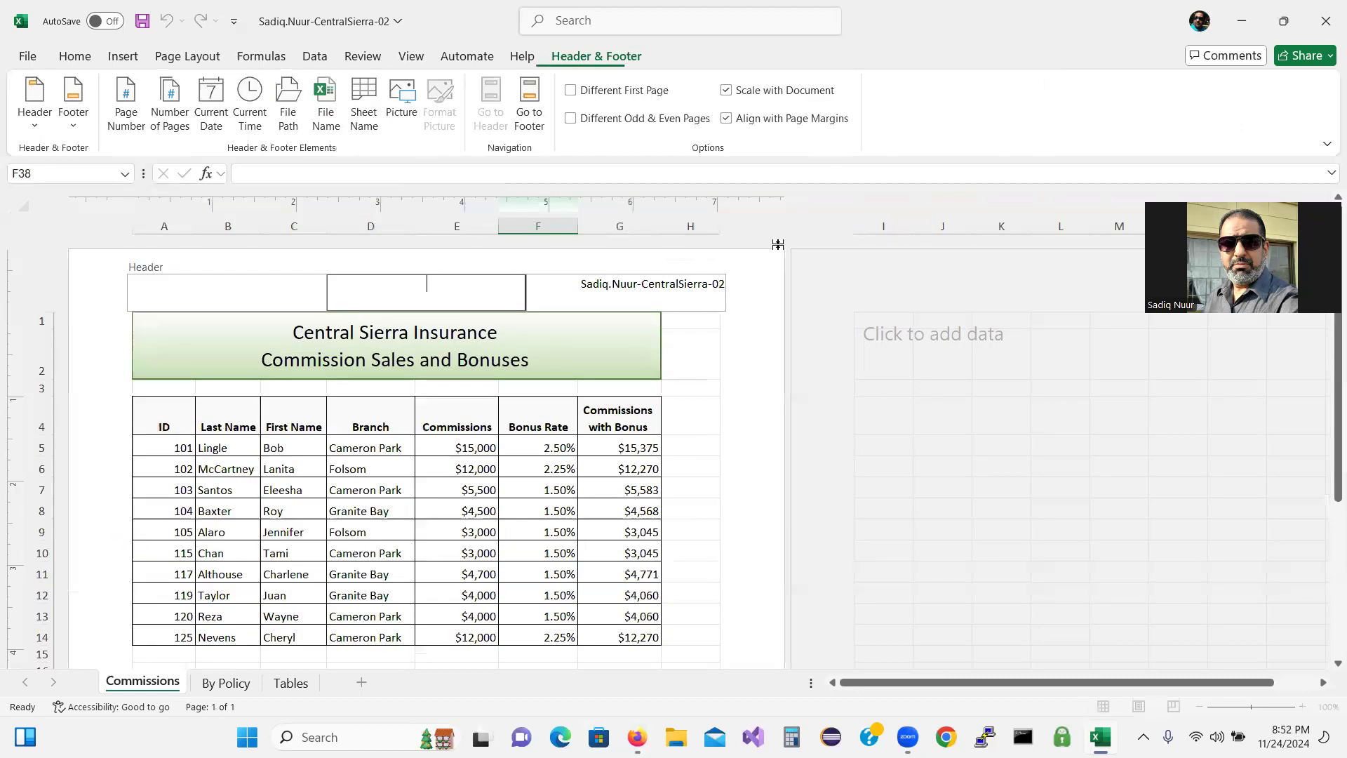
left_click(550, 297)
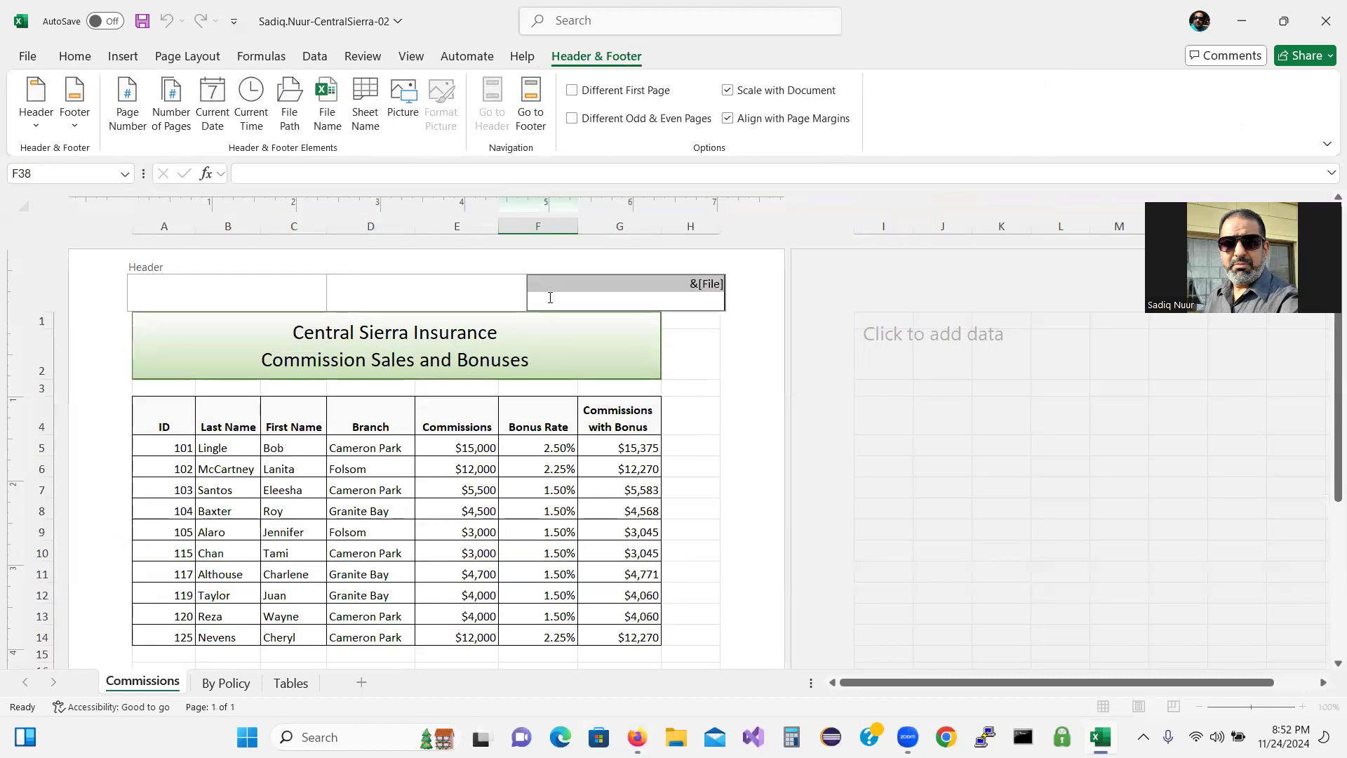
key("Delete")
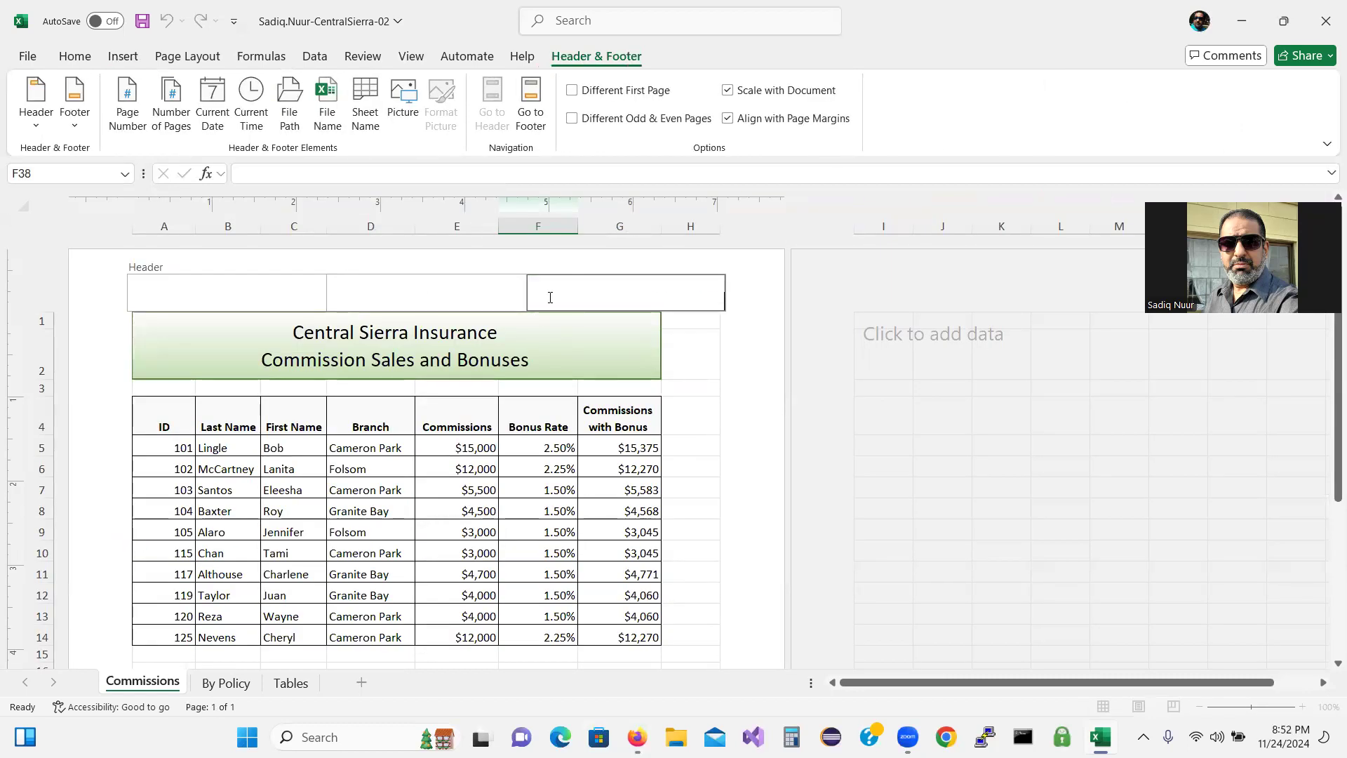
left_click(224, 684, "ctrl")
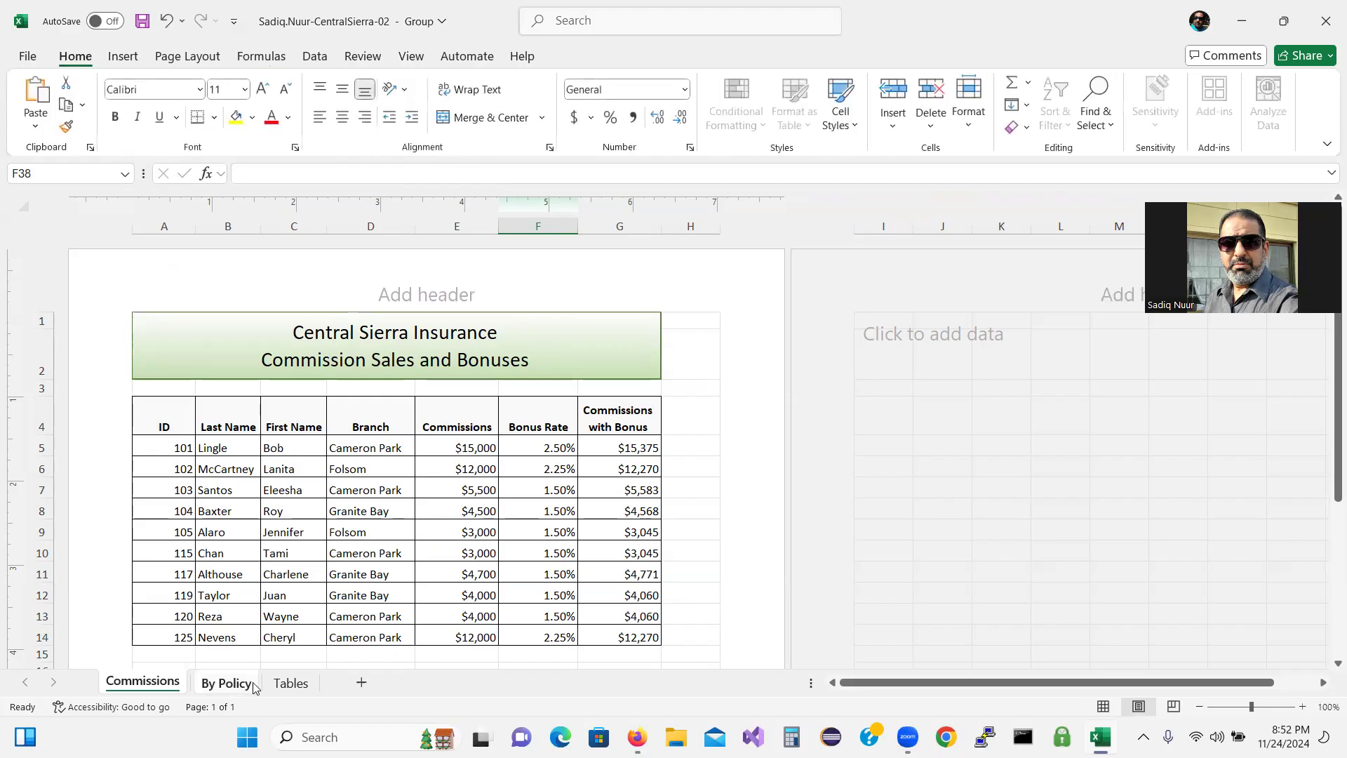
left_click(289, 683, "ctrl")
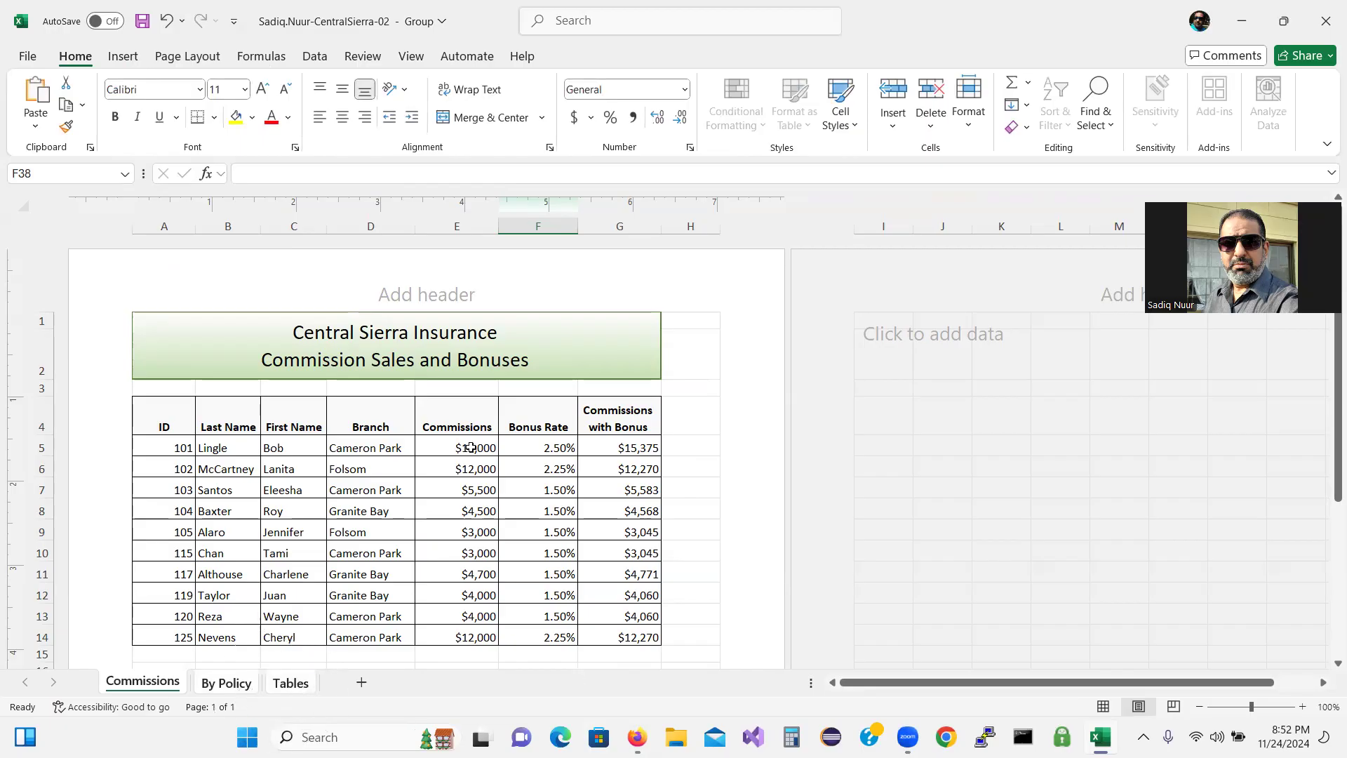
left_click(1100, 706)
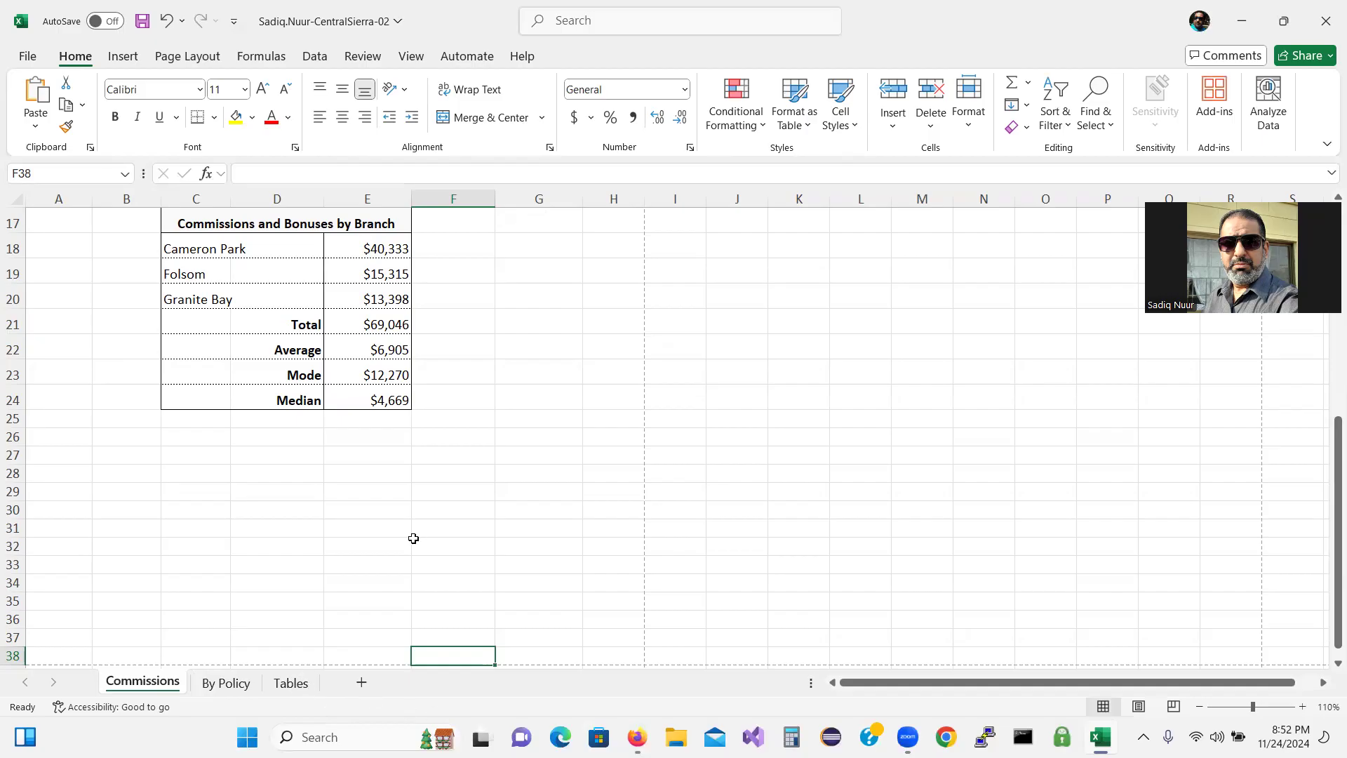
Look through the By Policy and Tables worksheets.
left_click(239, 602)
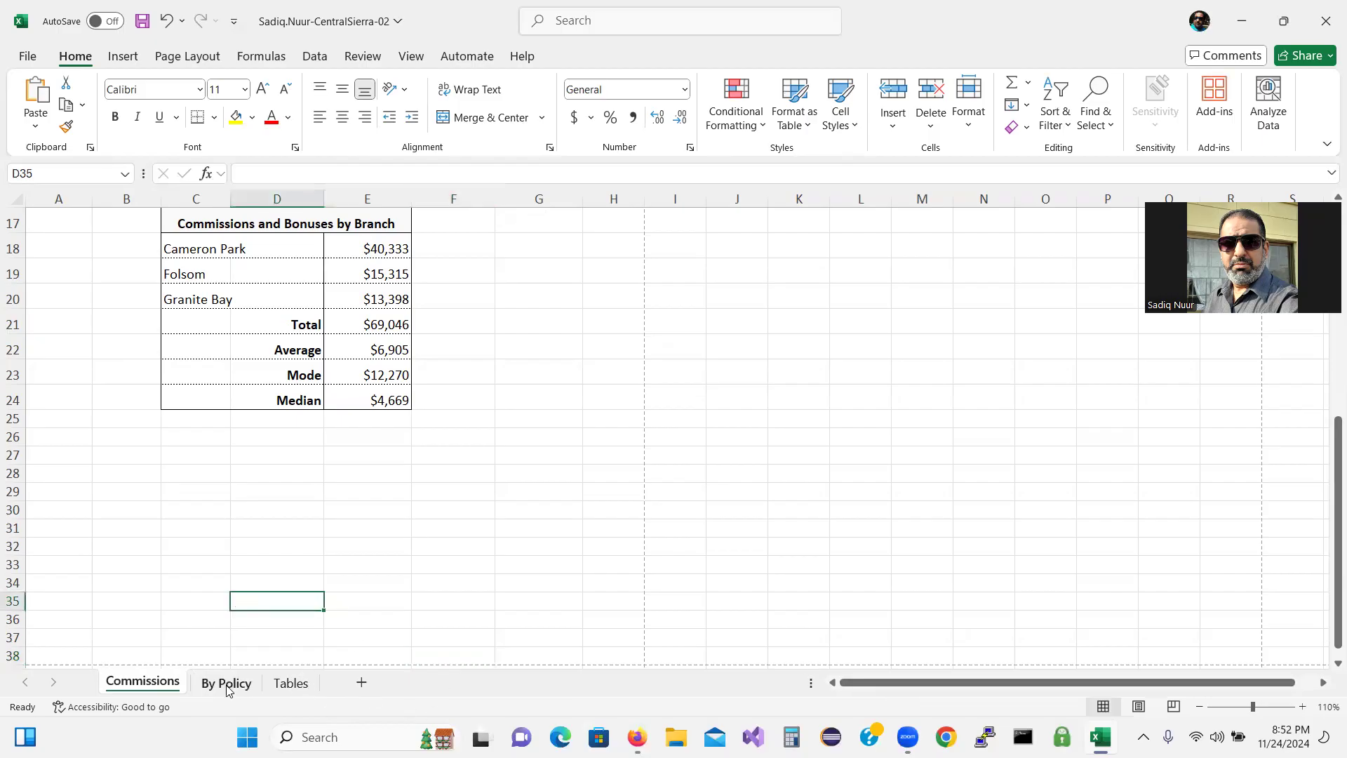
left_click(227, 684)
left_click(285, 683)
Group the Commissions, By Policy and Tables sheets and check the right footer section for the file name.
left_click(145, 684)
left_click(224, 684, "ctrl")
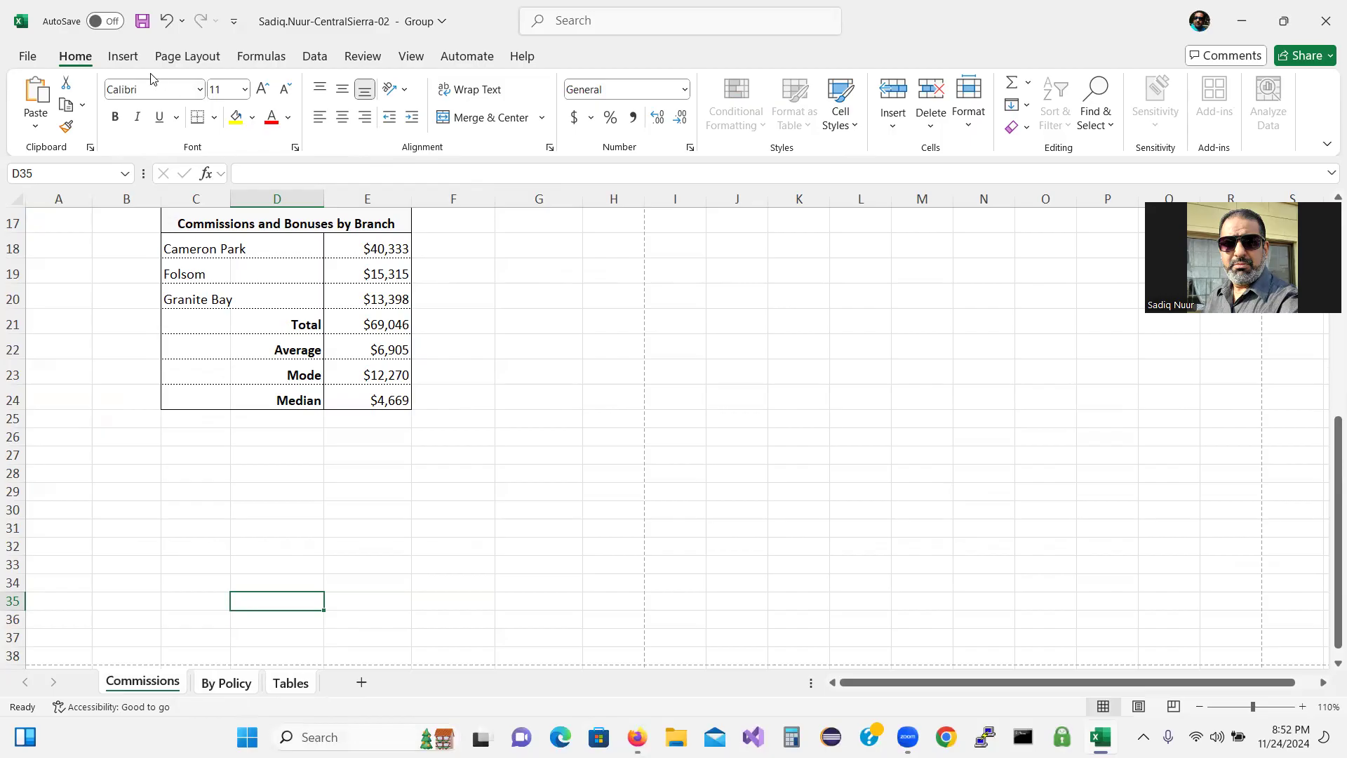
left_click(123, 56)
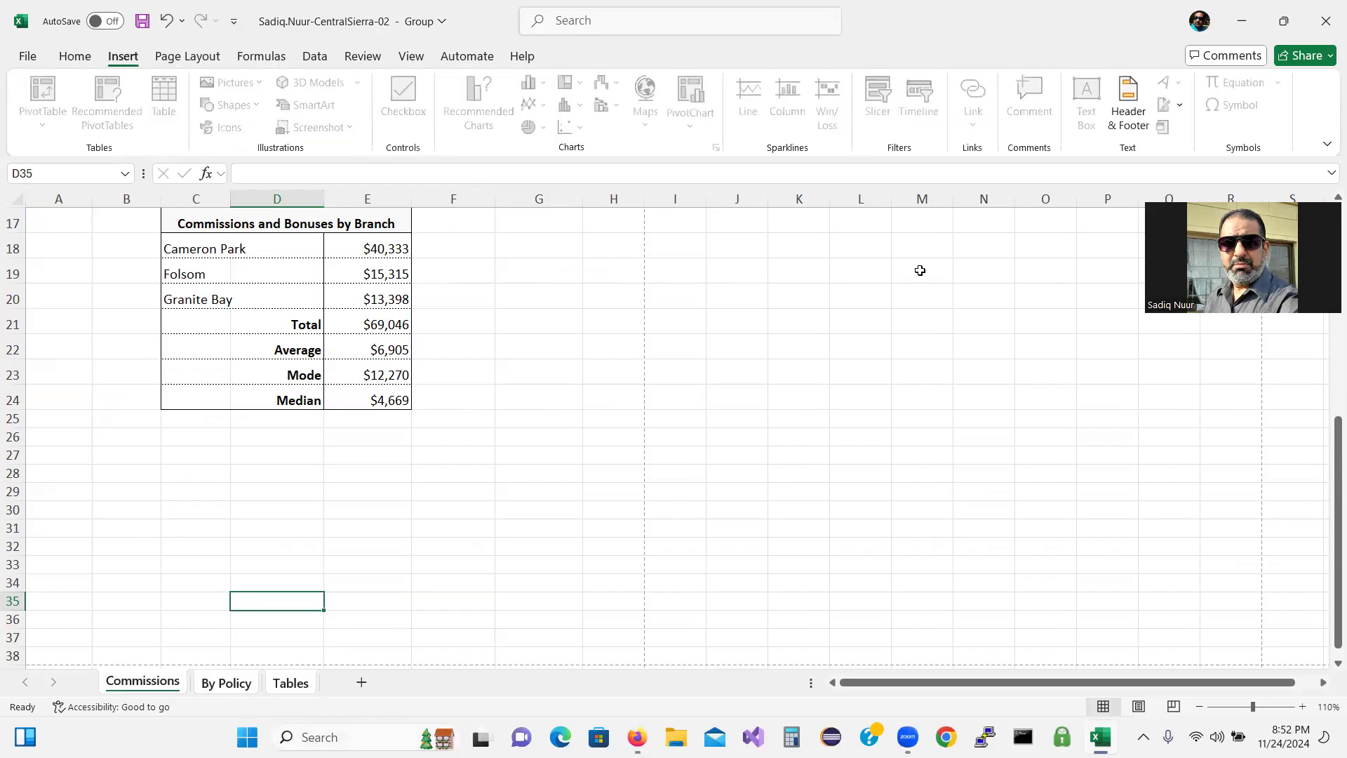
left_click(1123, 105)
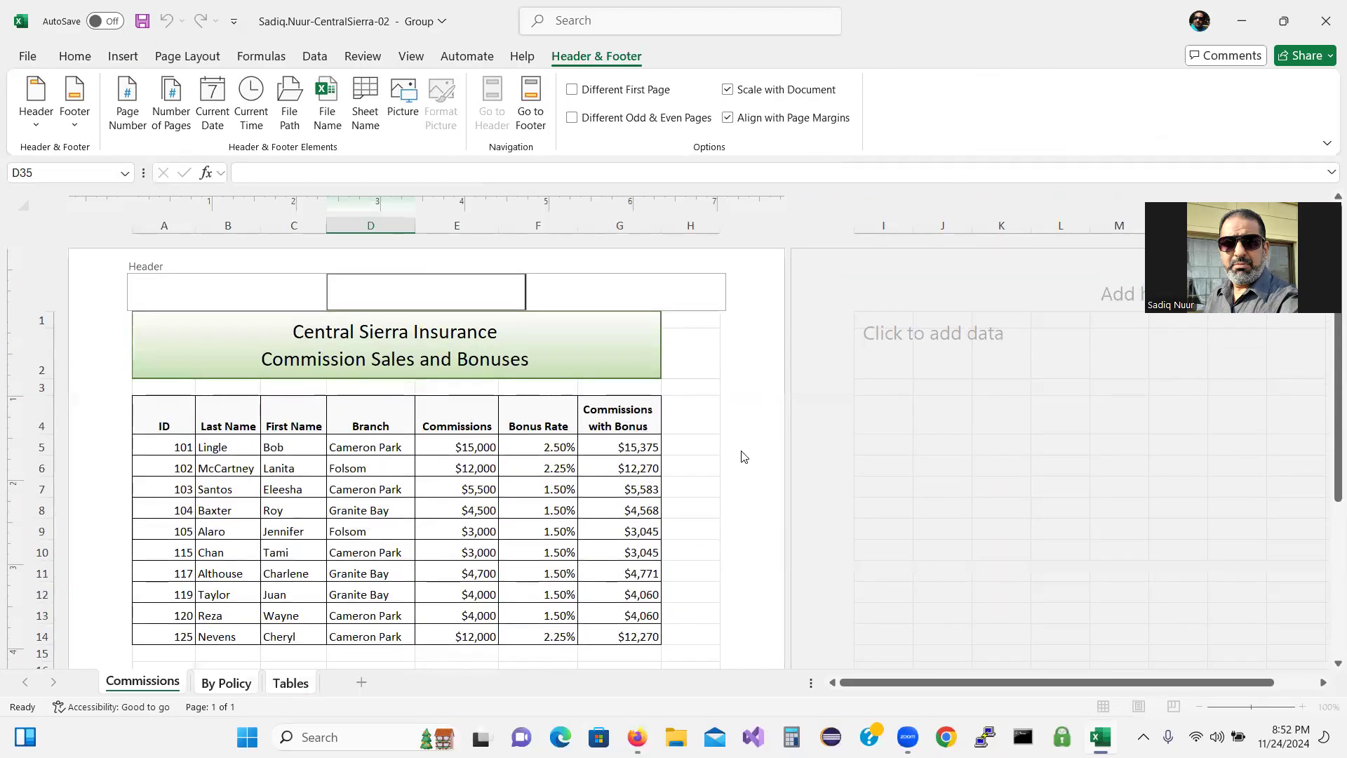
left_click(531, 106)
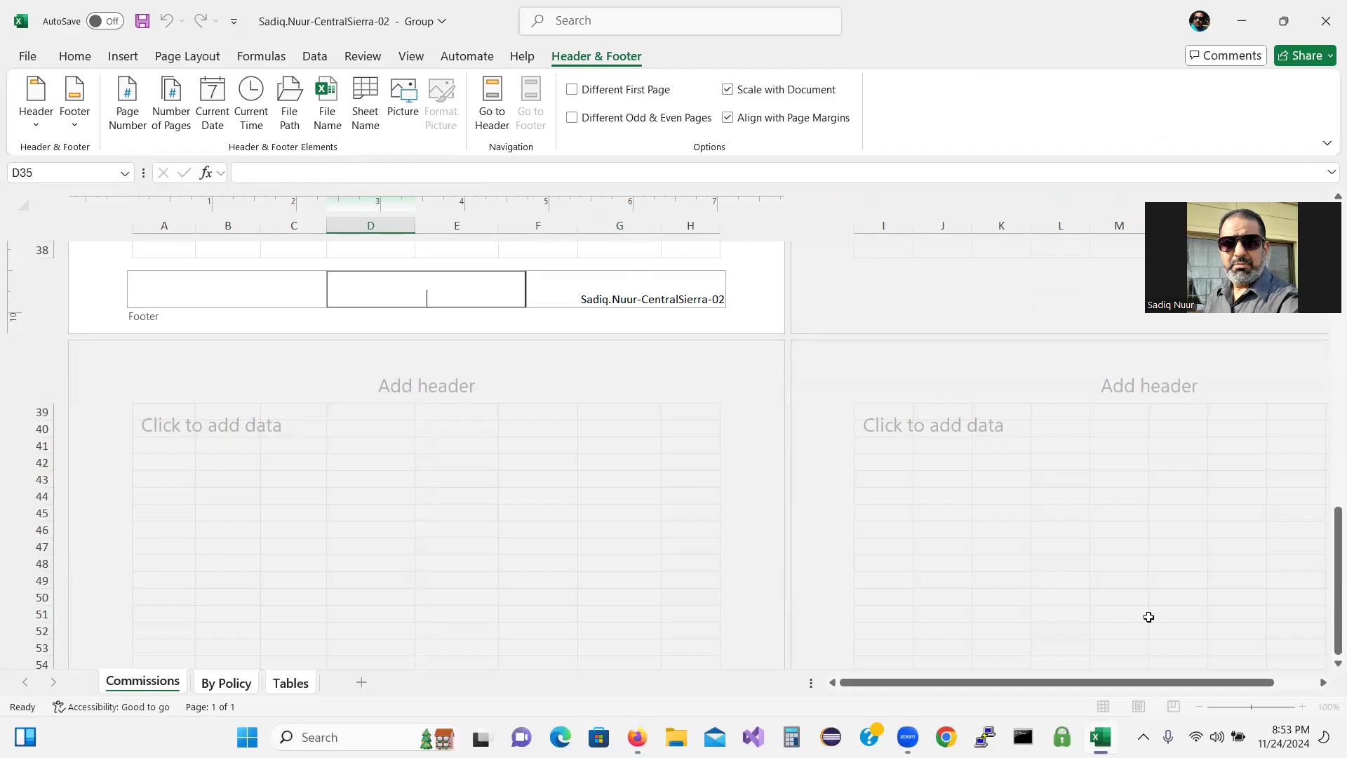
left_click(627, 252)
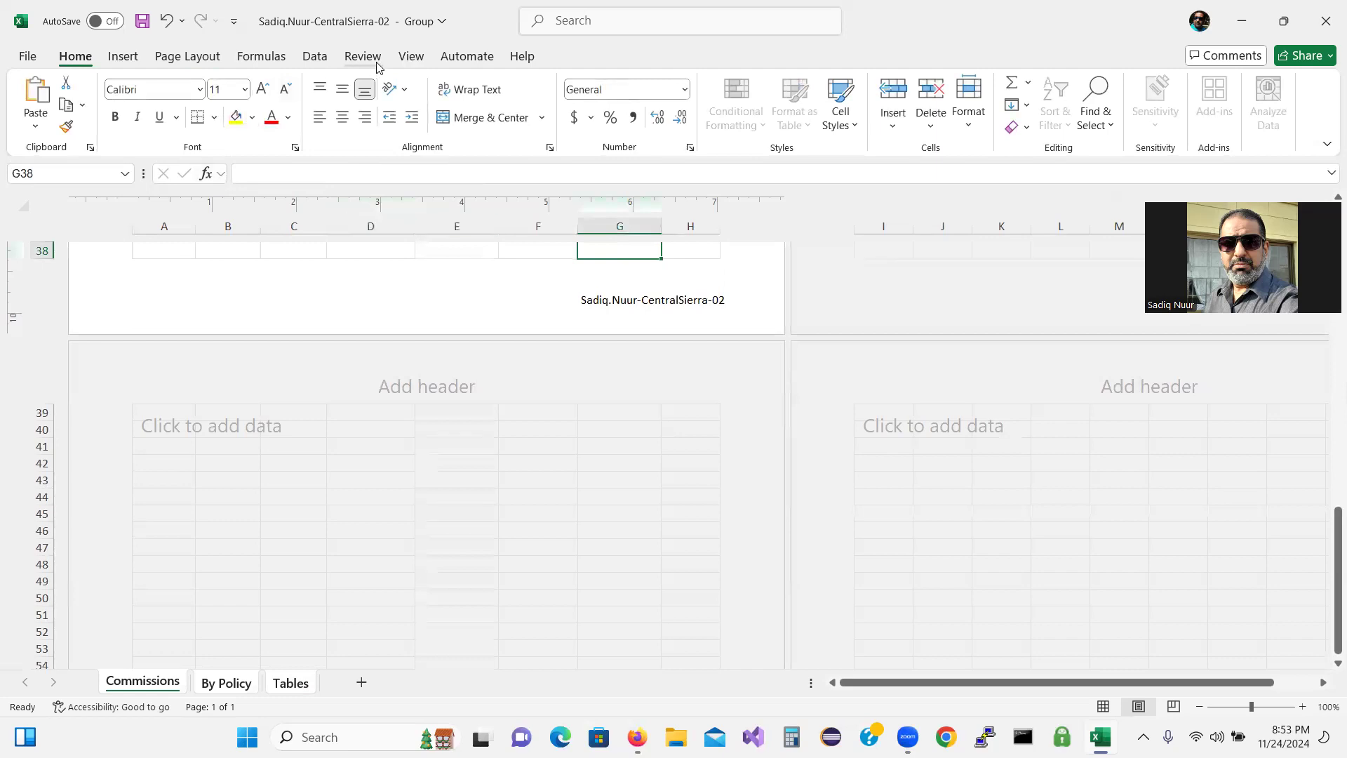
Return the grouped sheets to Normal view and ungroup them.
left_click(413, 59)
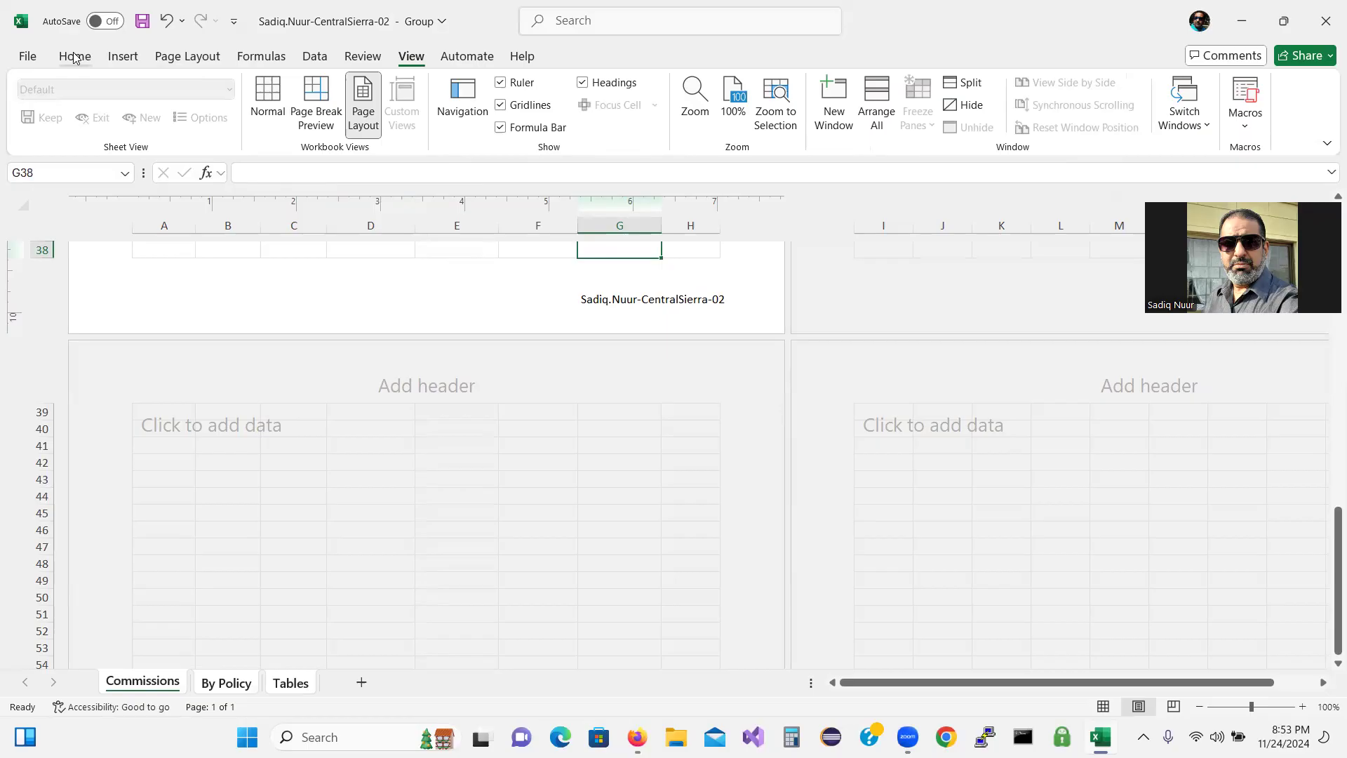
left_click(265, 104)
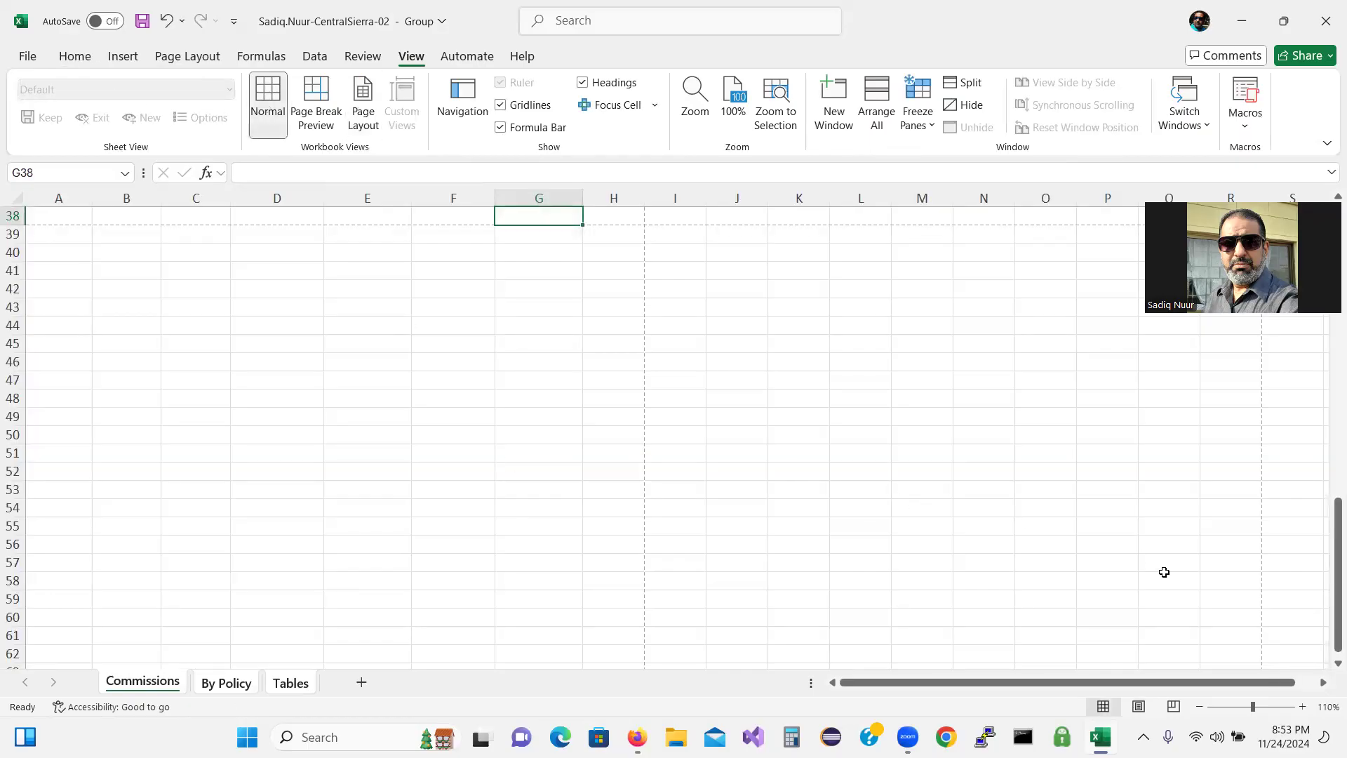
scroll(1327, 561, "up", 12)
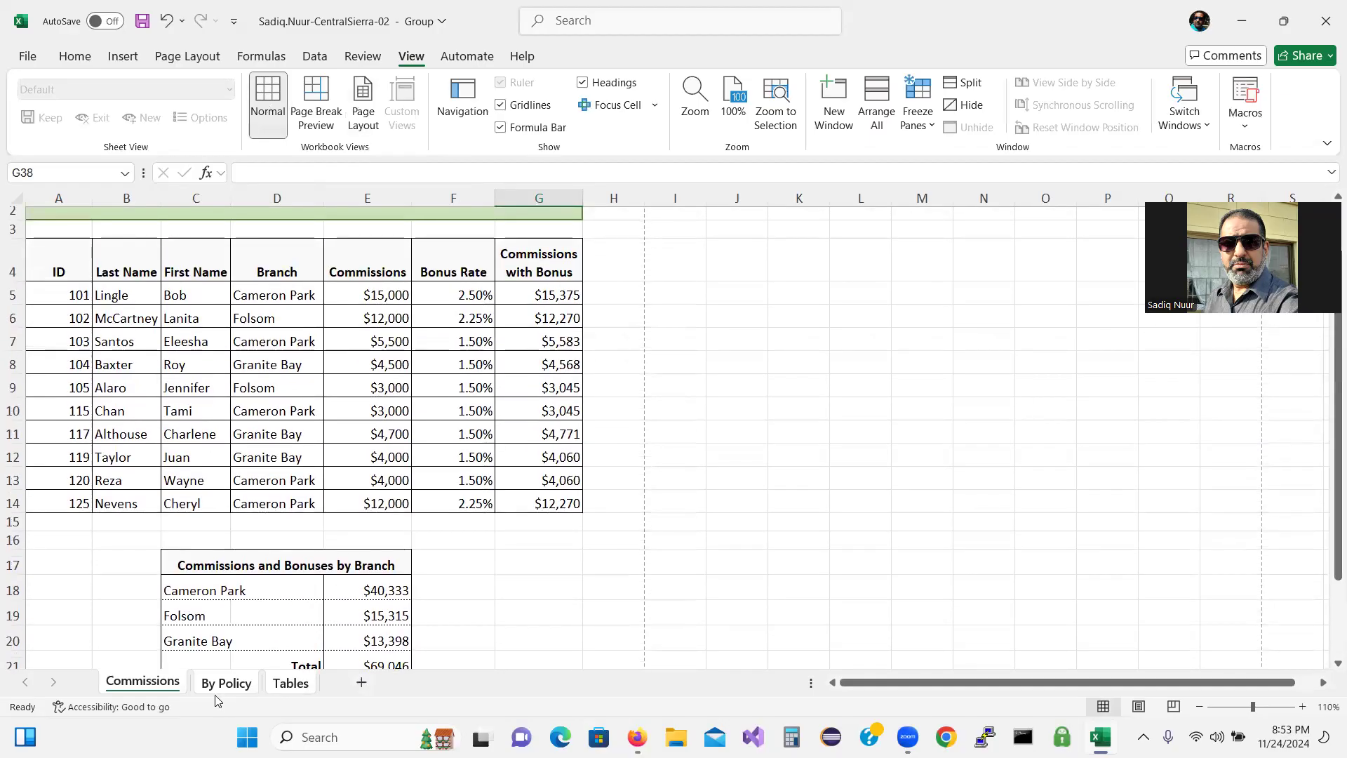
right_click(147, 684)
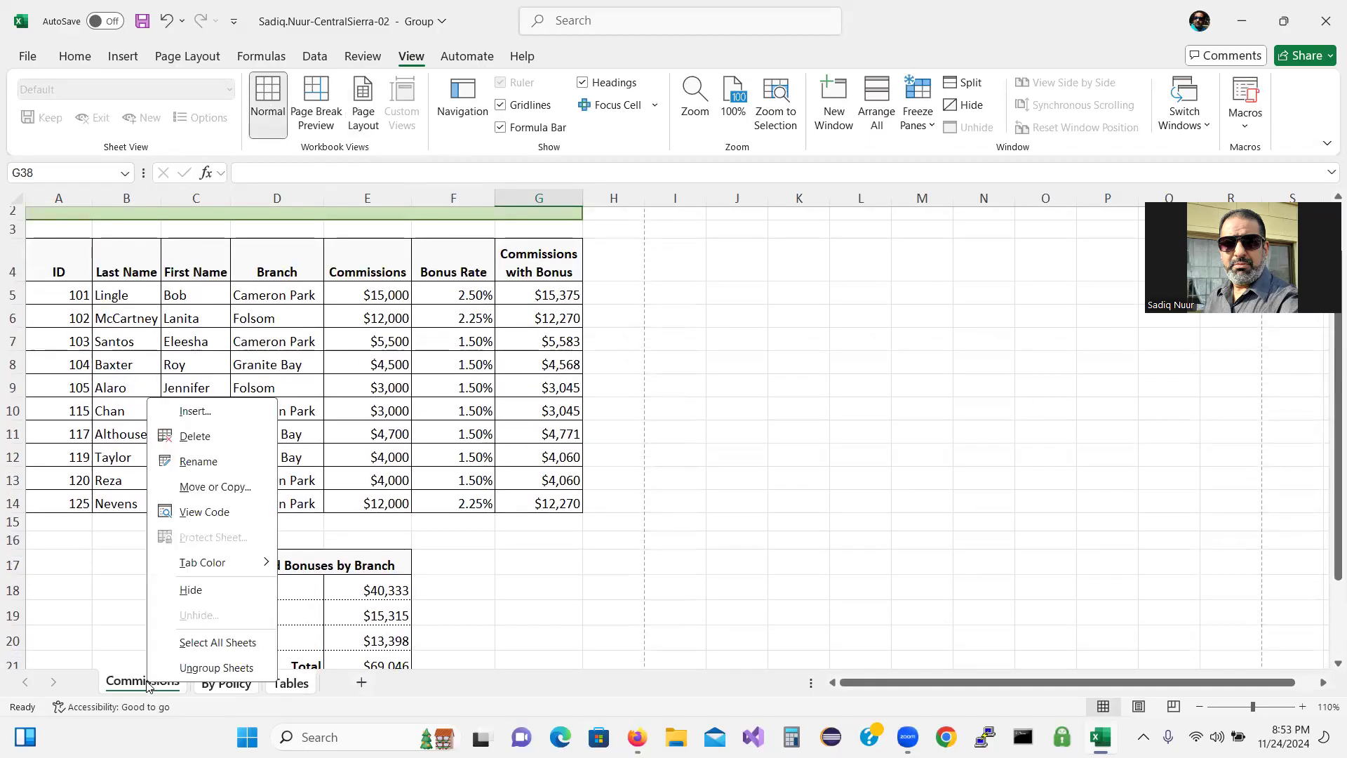
left_click(199, 667)
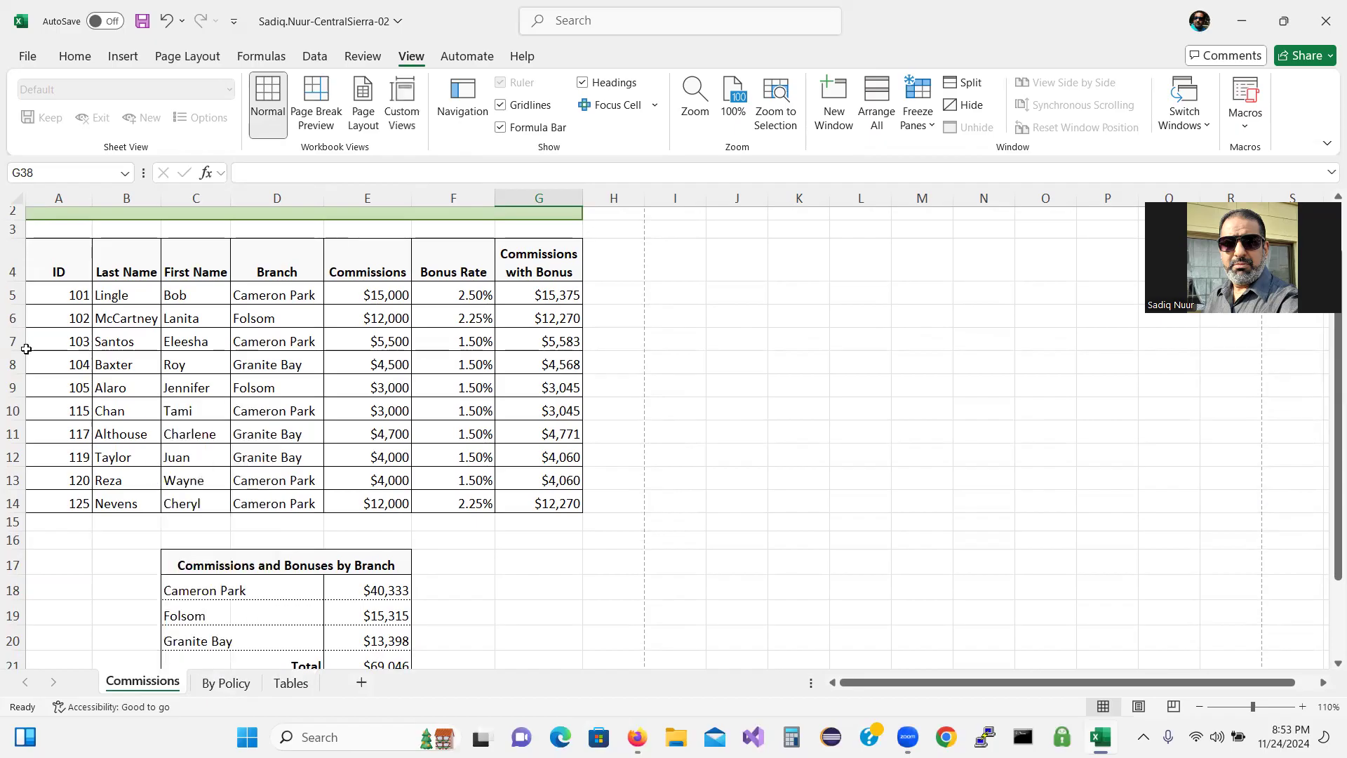
Check the right footer's file name on all three pages of the workbook's print preview.
left_click(27, 57)
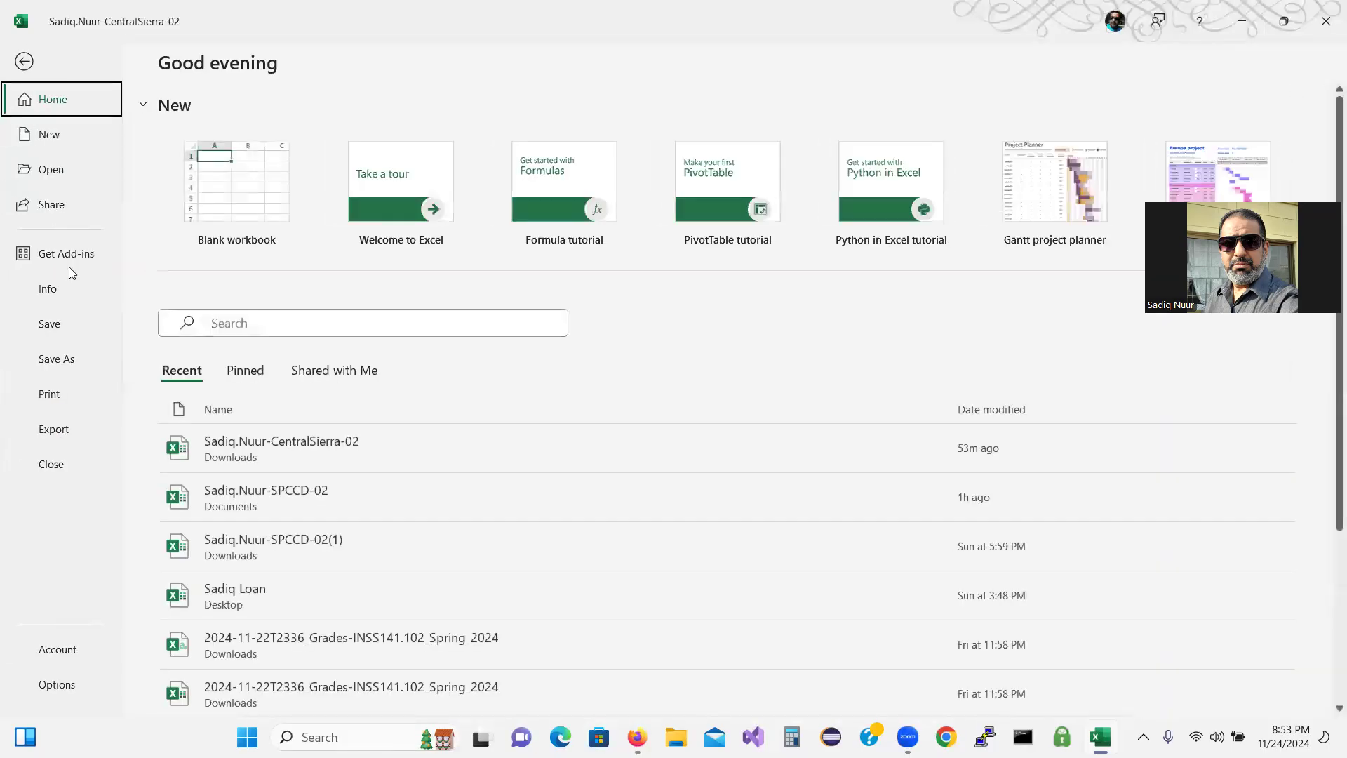
left_click(56, 402)
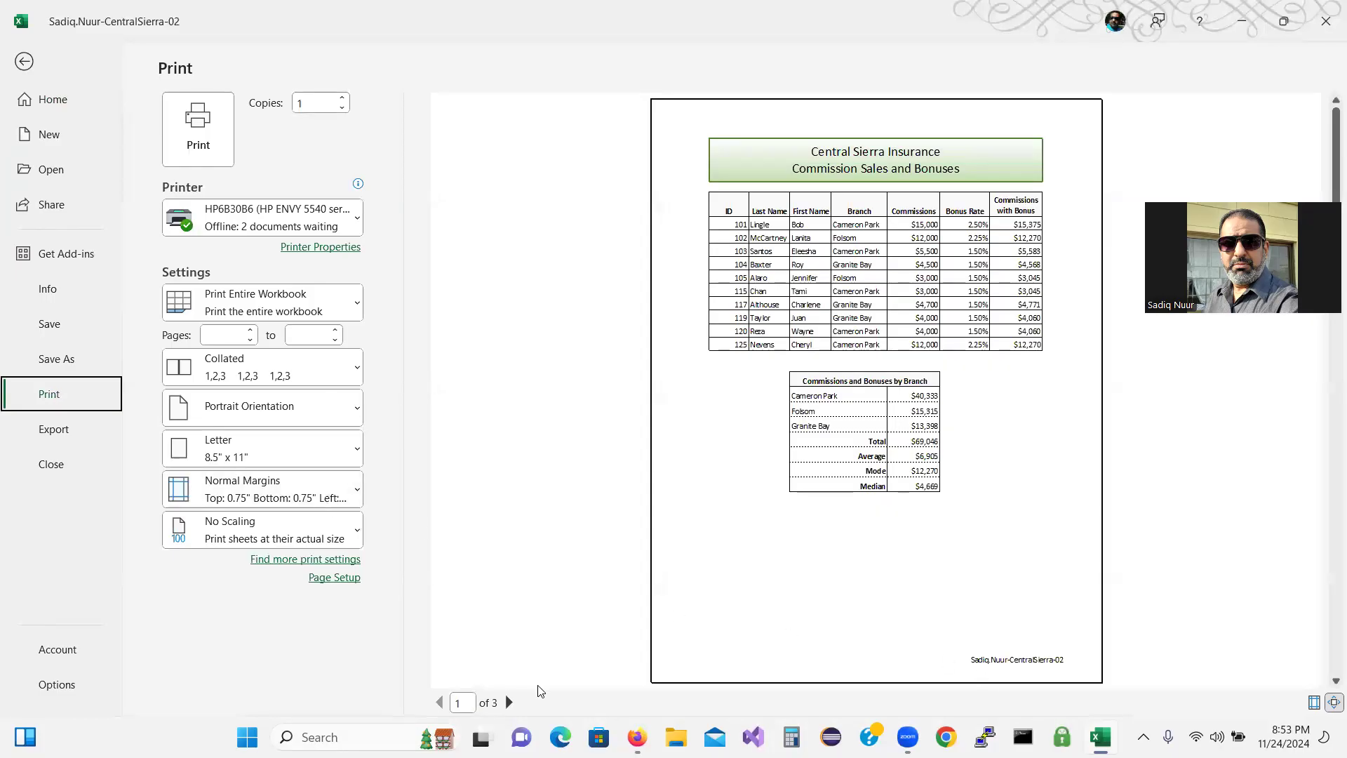
left_click(508, 702)
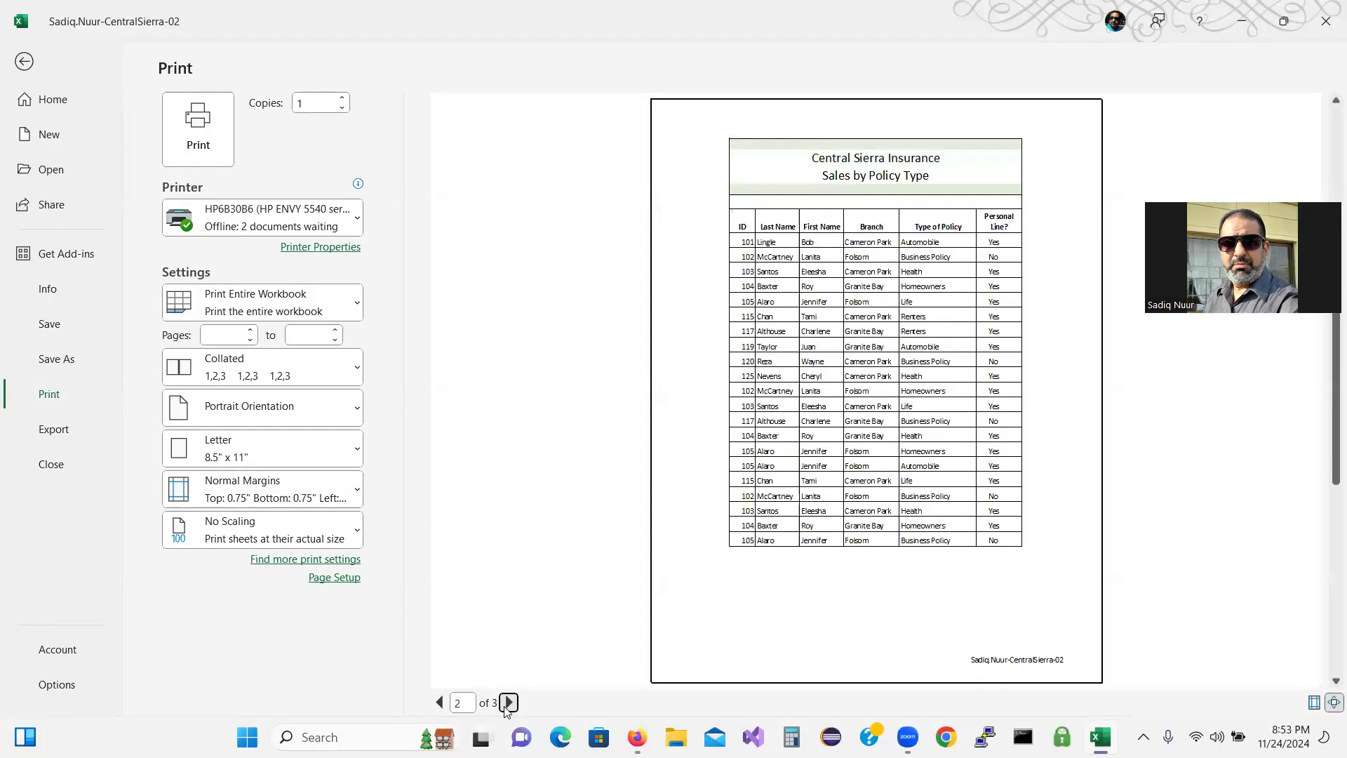
left_click(509, 703)
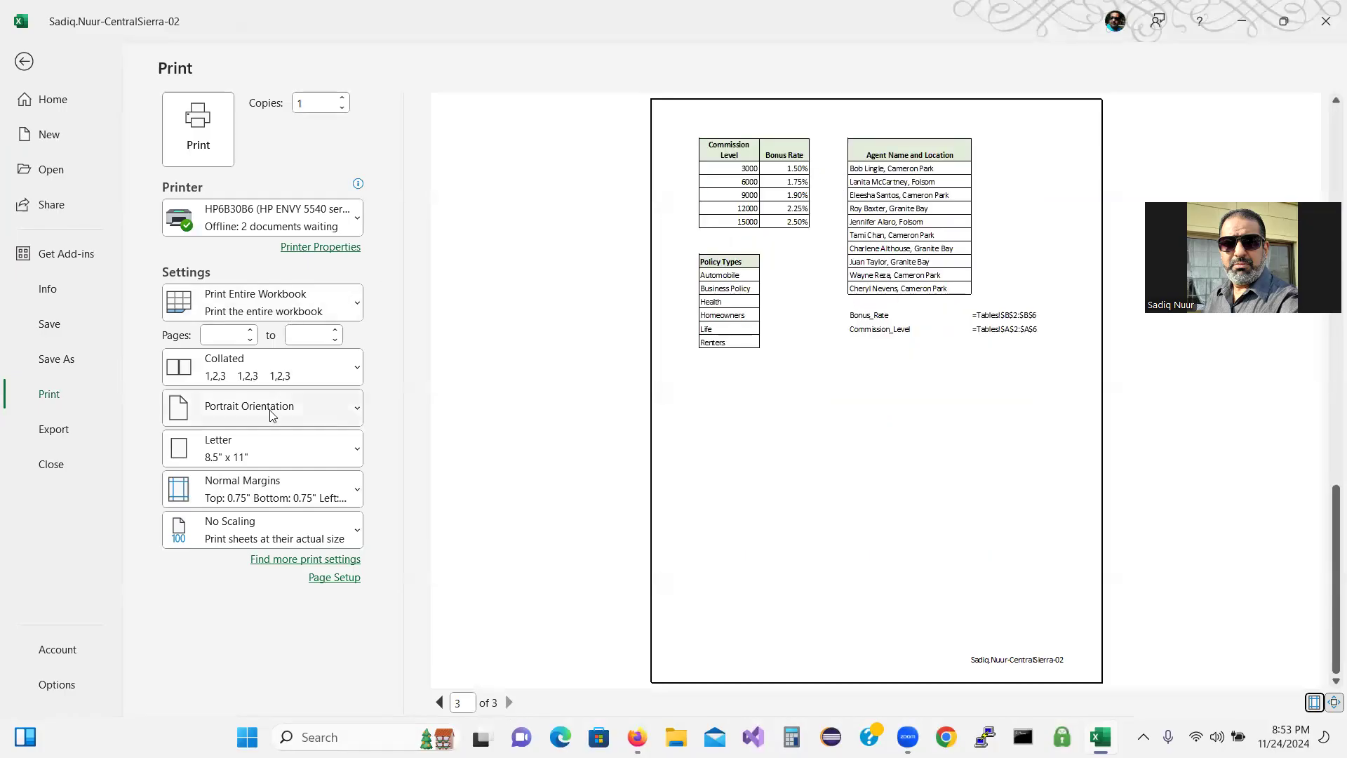
Set the print range to Print Active Sheets and return to the Commissions worksheet.
left_click(307, 300)
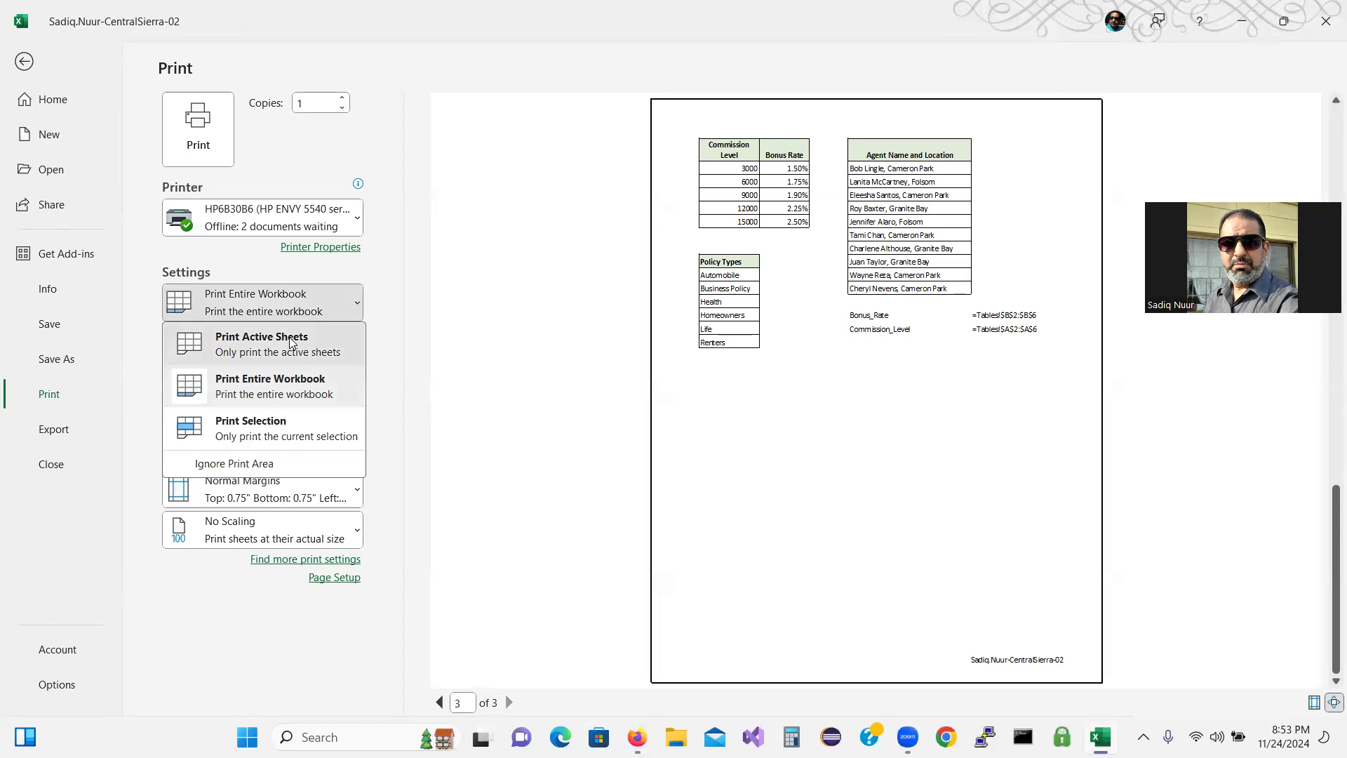
left_click(259, 341)
left_click(24, 61)
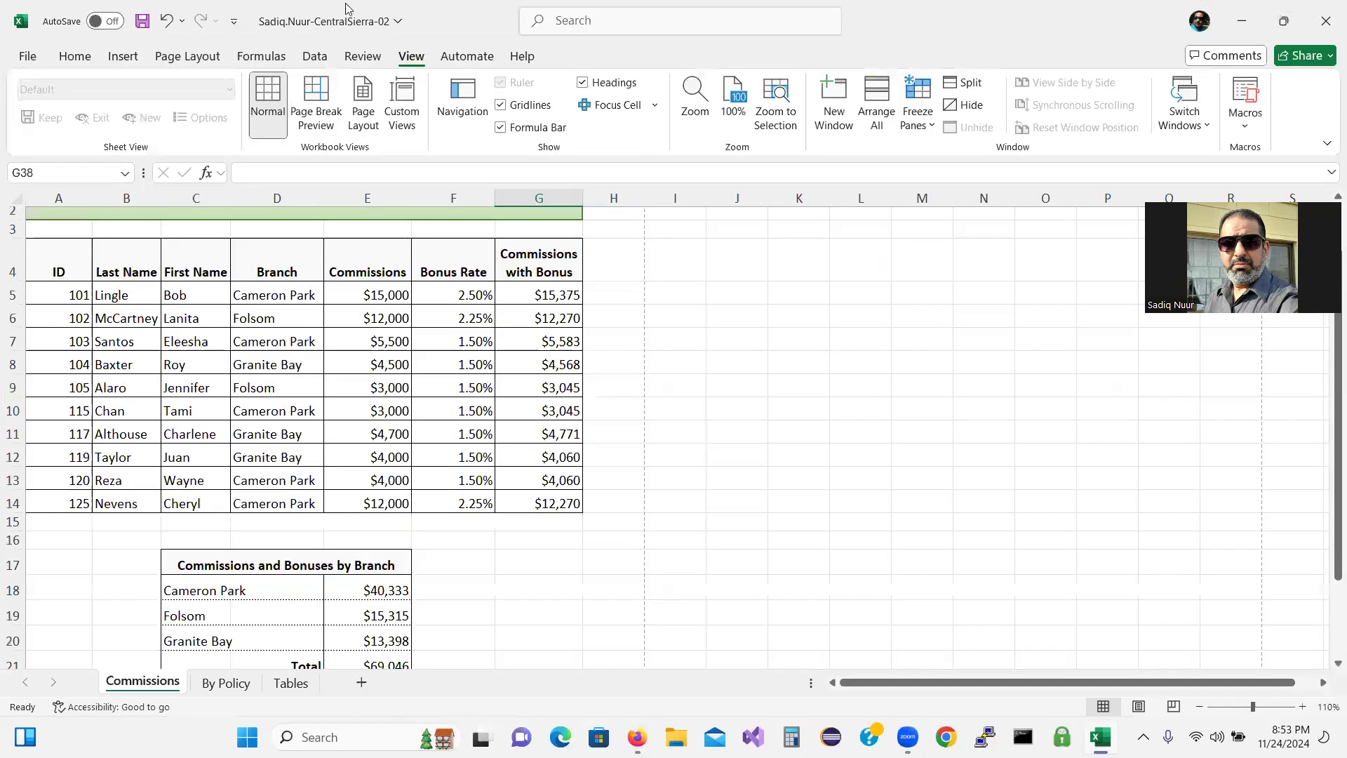
Save the CentralSierra-02 workbook and close it.
double_click(457, 28)
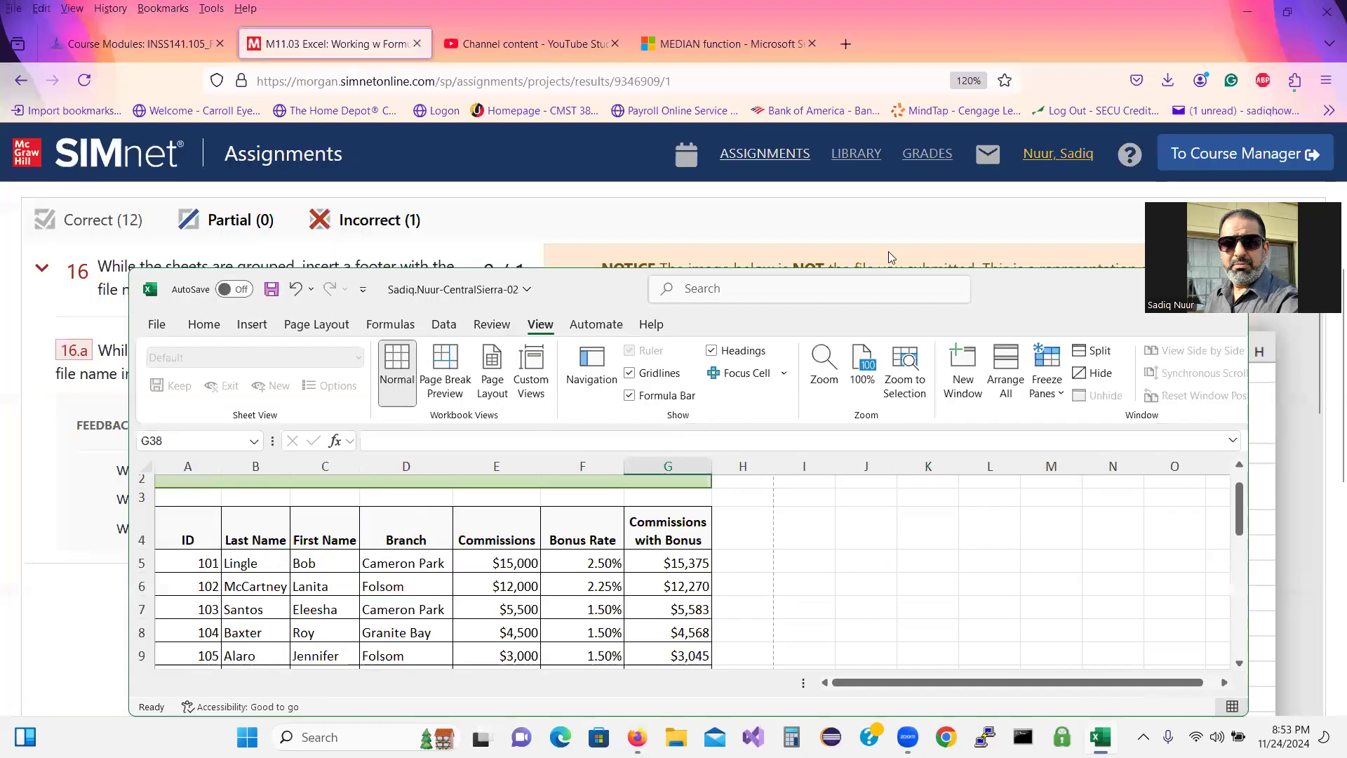
left_click_drag(980, 285, 950, 238)
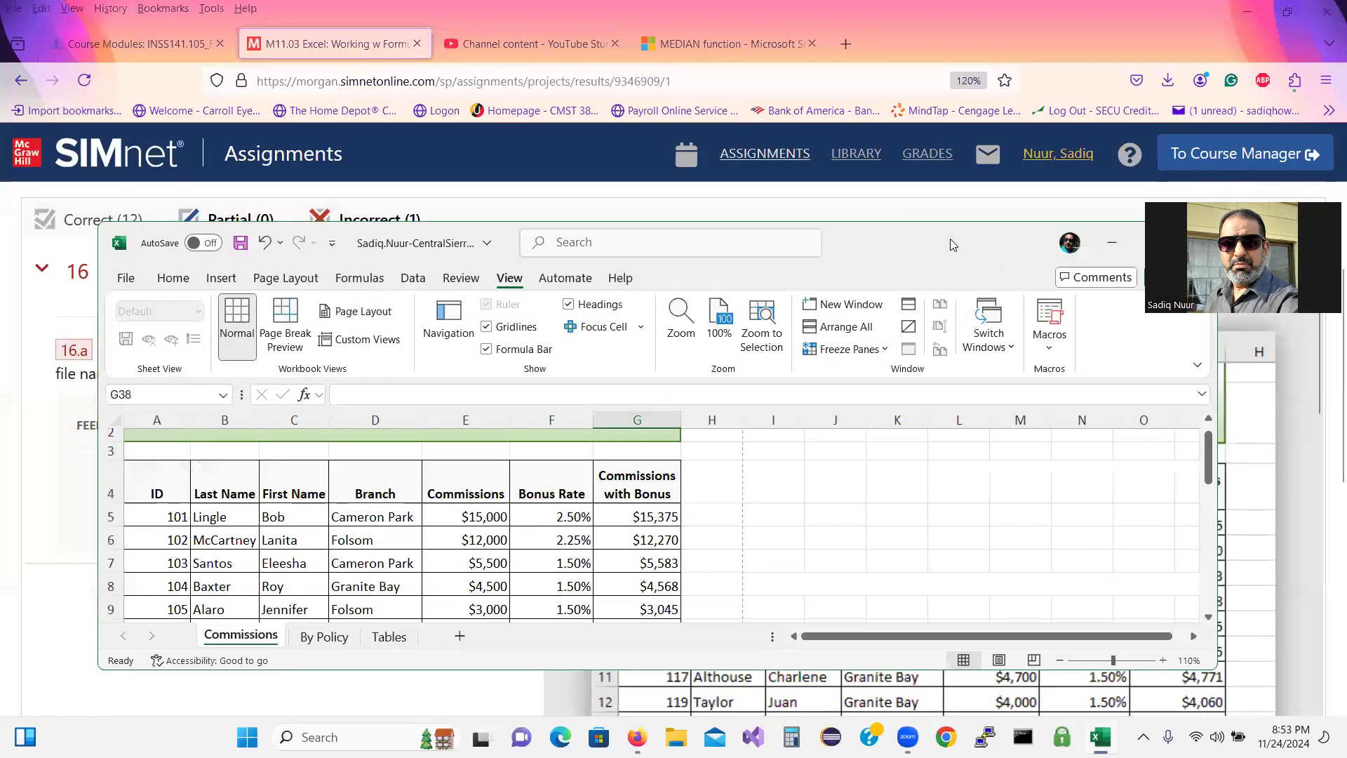
left_click(240, 242)
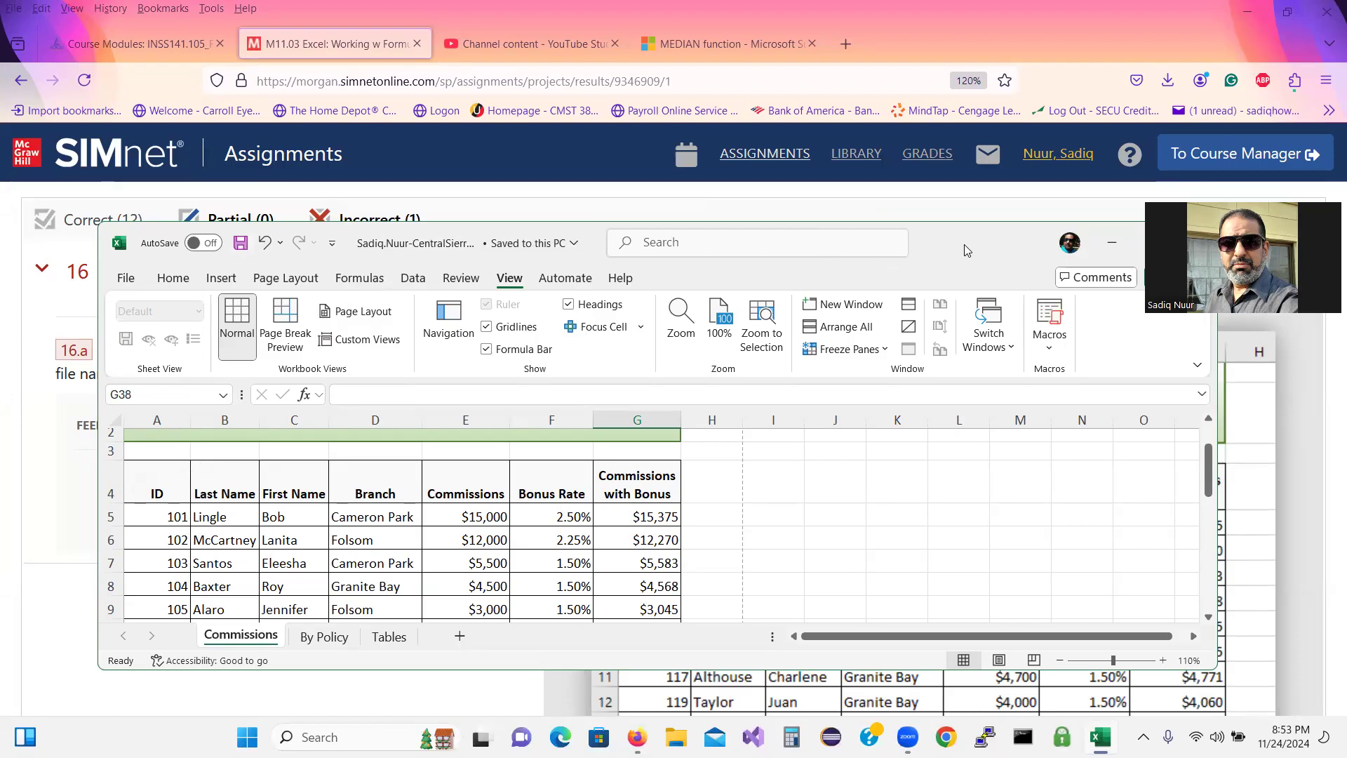
left_click_drag(963, 244, 866, 202)
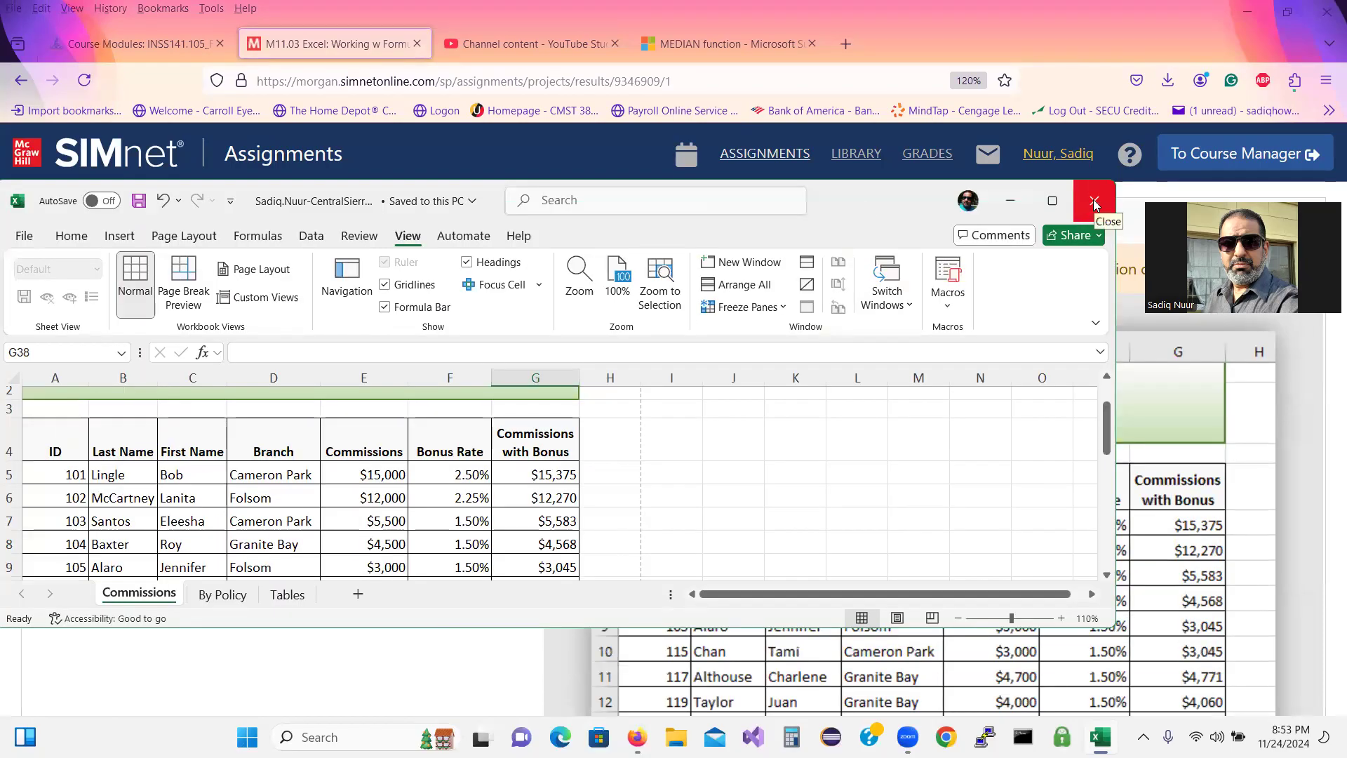
left_click(1094, 204)
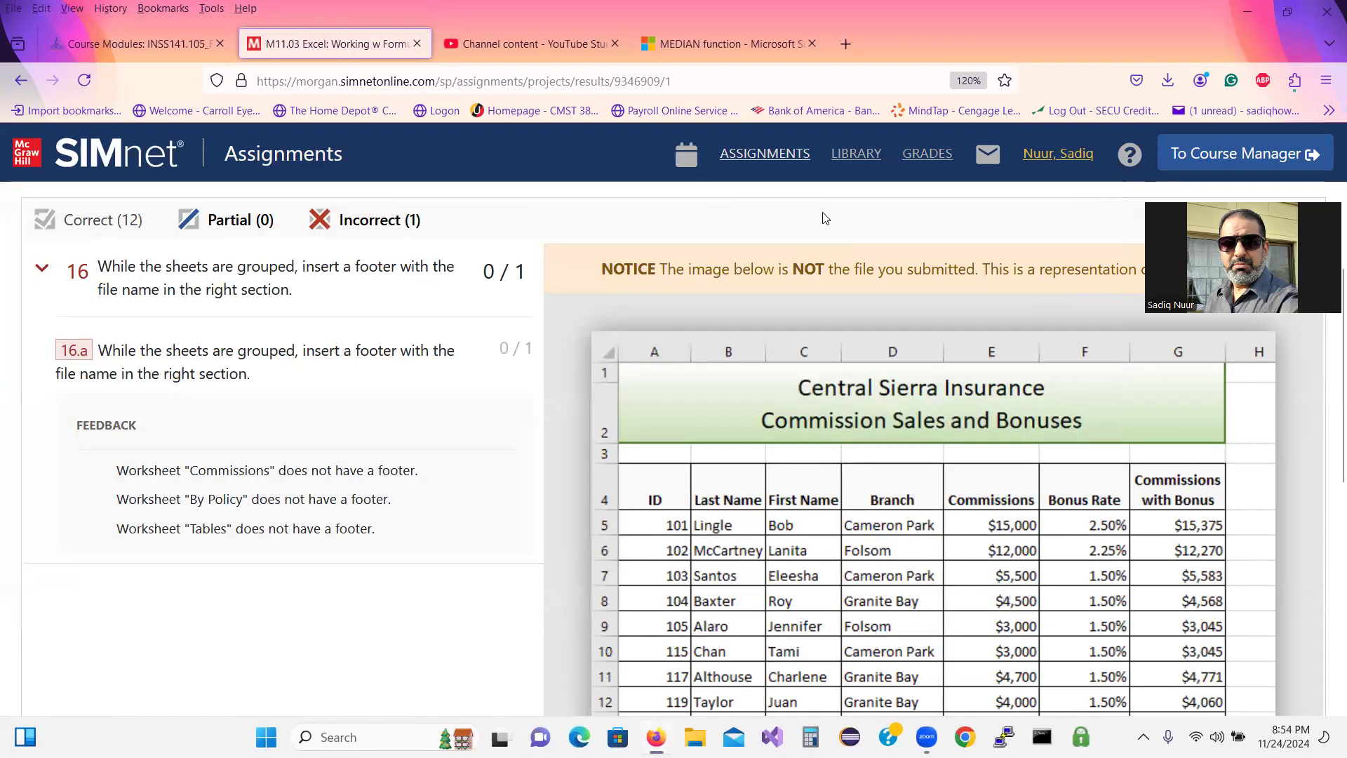
Return to the Independent Project 2-4 page in SIMnet, upload the CentralSierra-02 workbook from Downloads and submit it for grading.
left_click(21, 80)
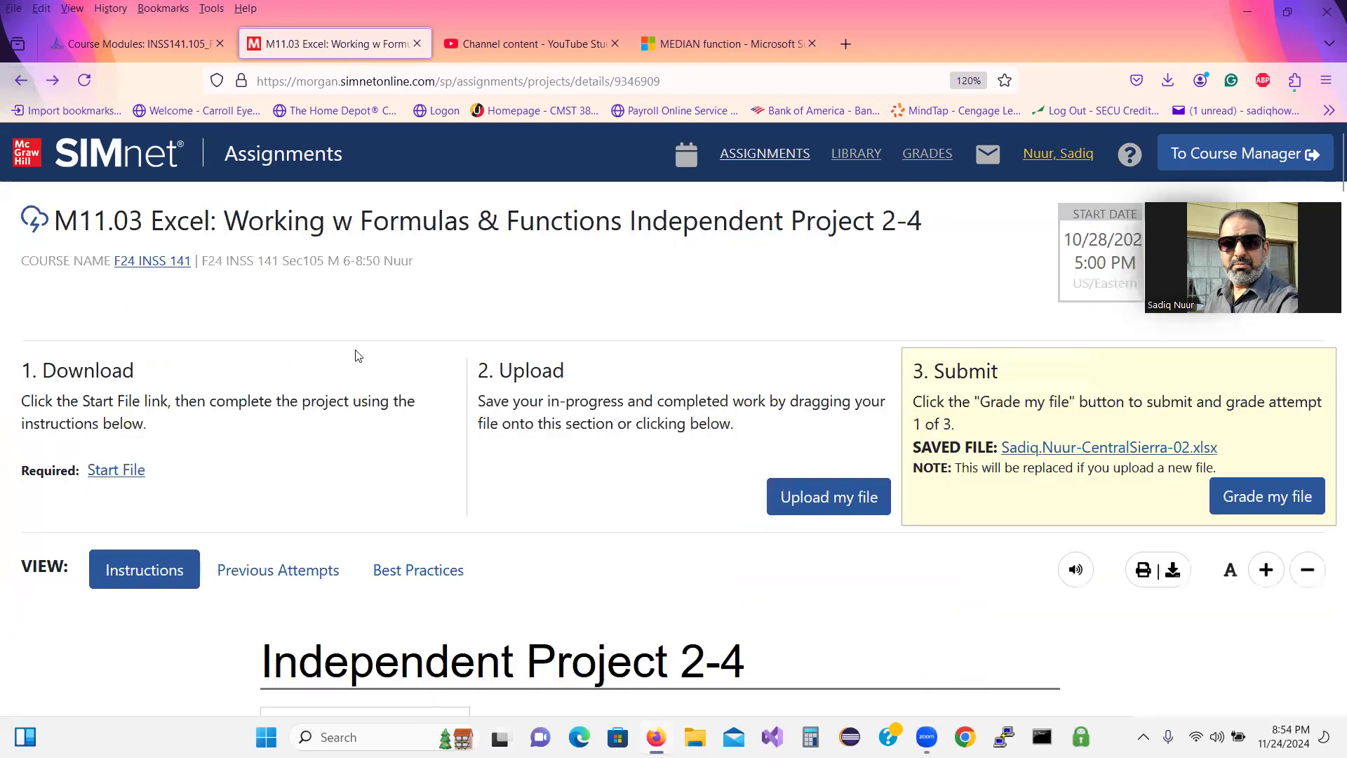
left_click(824, 505)
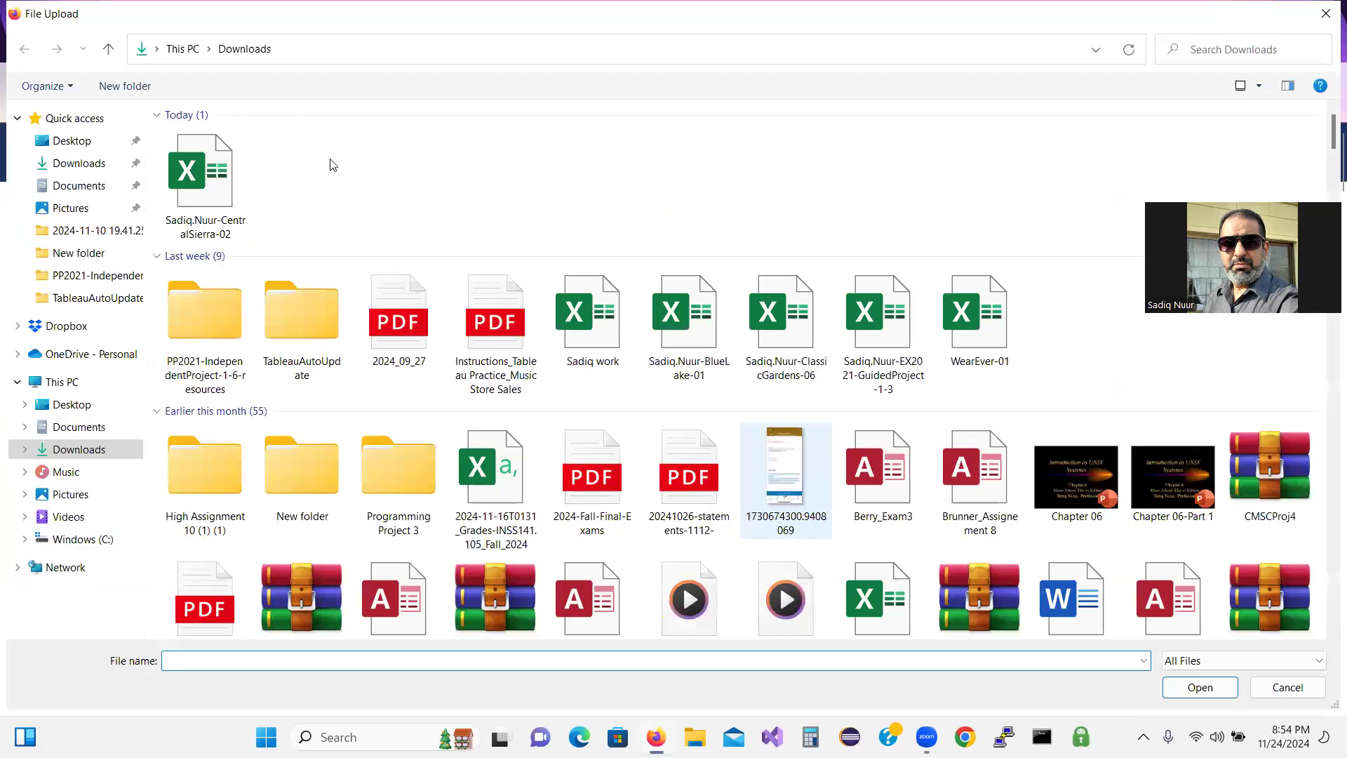
left_click(205, 179)
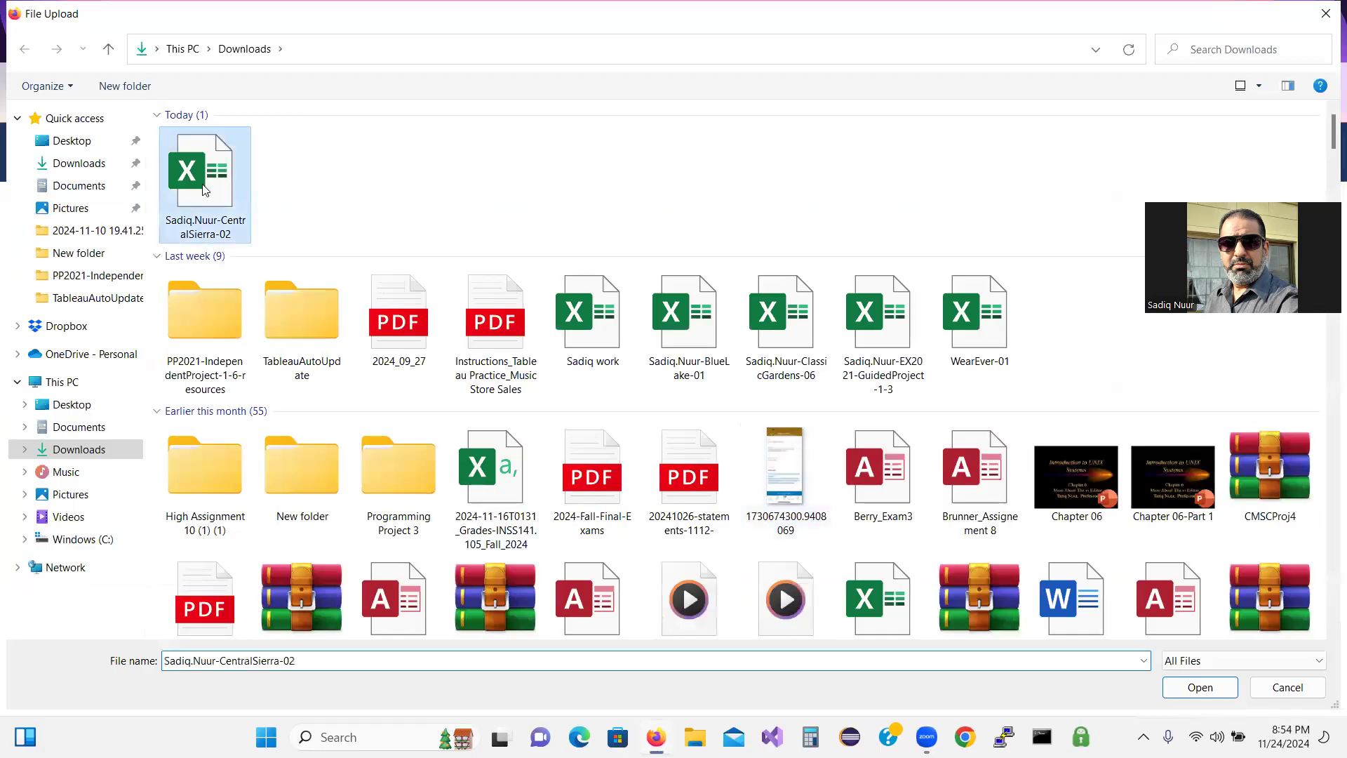
left_click(1188, 689)
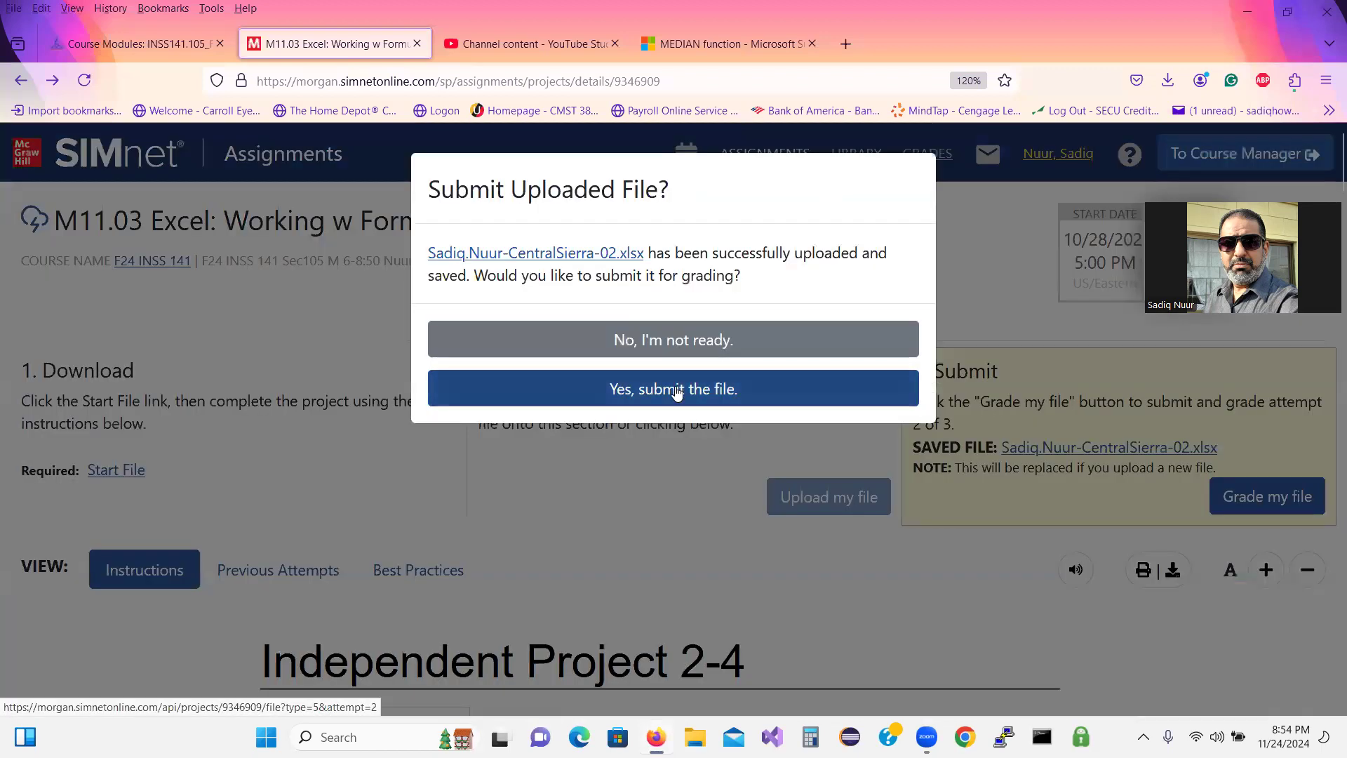
left_click(675, 385)
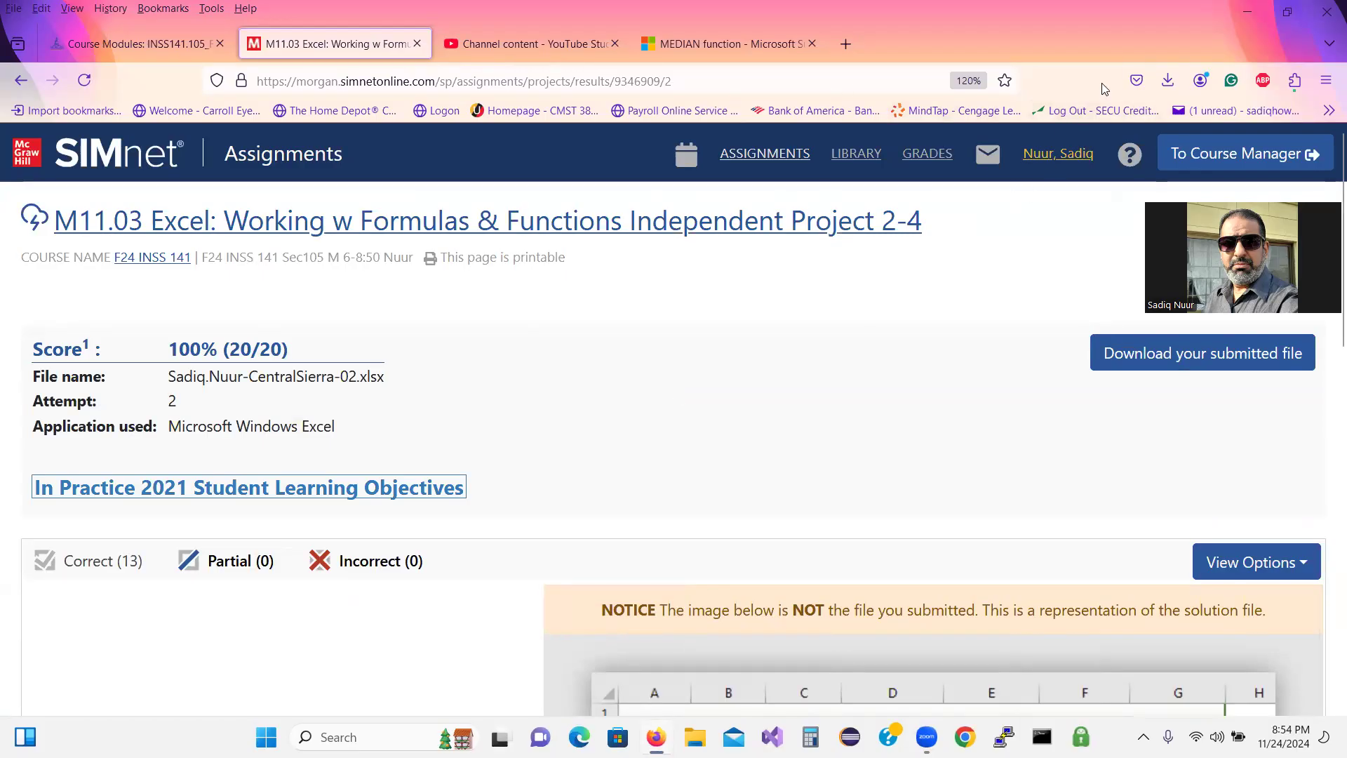
mouse_move(210, 302)
left_mouse_down()
mouse_move(104, 280)
mouse_move(39, 289)
mouse_move(4, 357)
mouse_move(83, 404)
mouse_move(393, 397)
mouse_move(478, 371)
mouse_move(363, 324)
mouse_move(209, 301)
left_mouse_up()
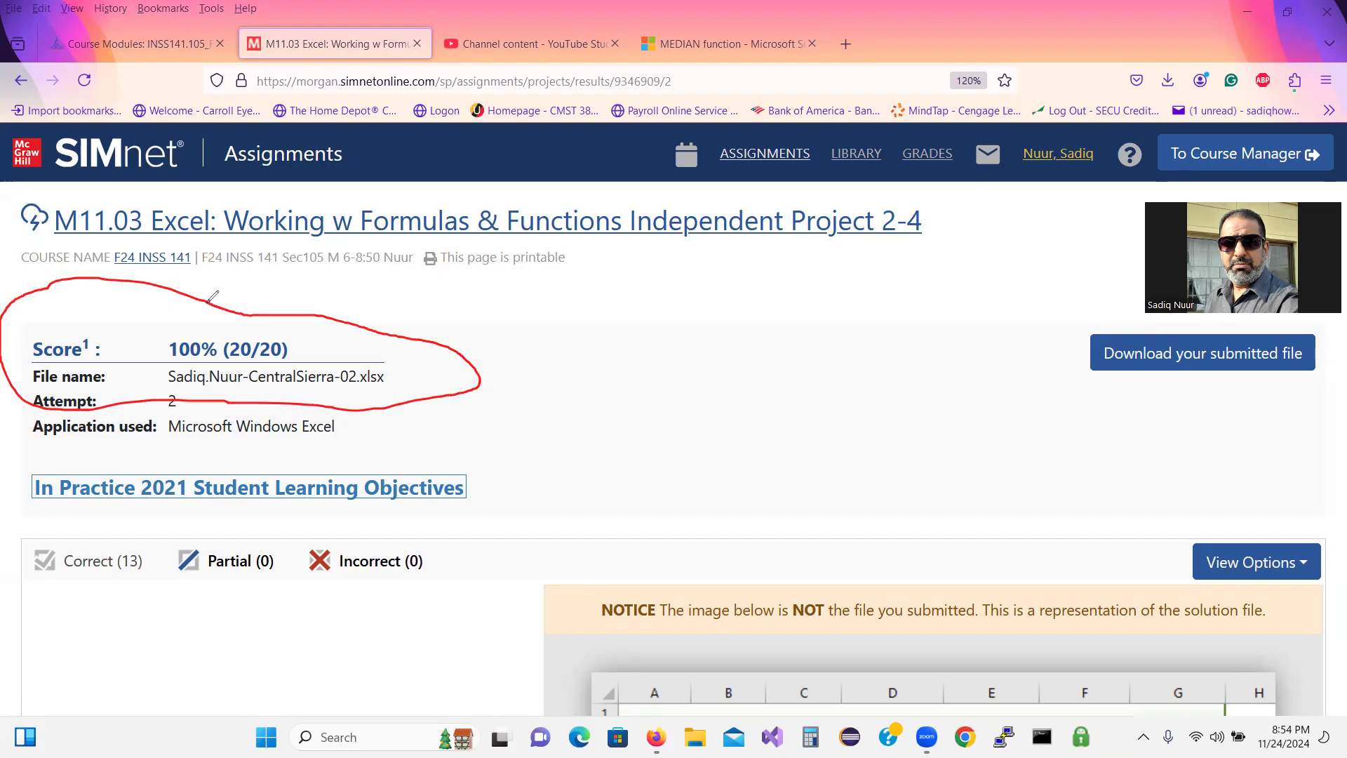